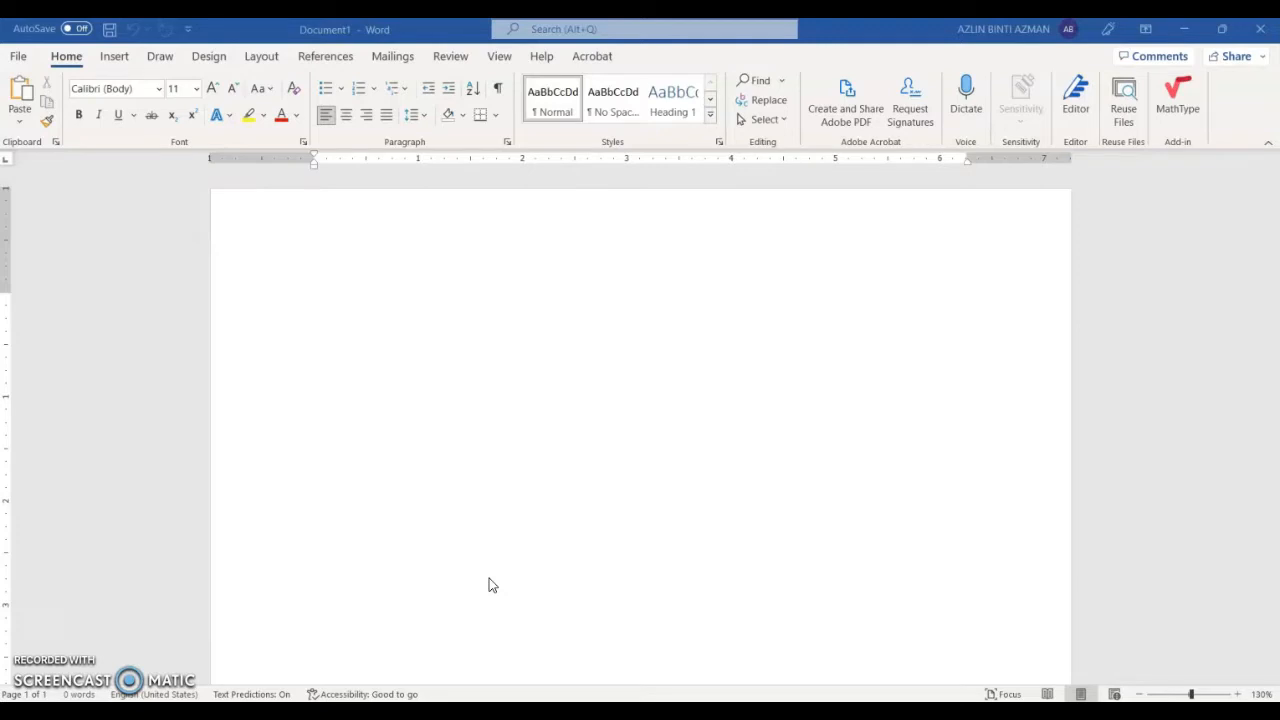
Step: Change the blank document's font from Calibri to Arial and open the Paragraph dialog
{"action": "left_click", "coordinate": [148, 89]}
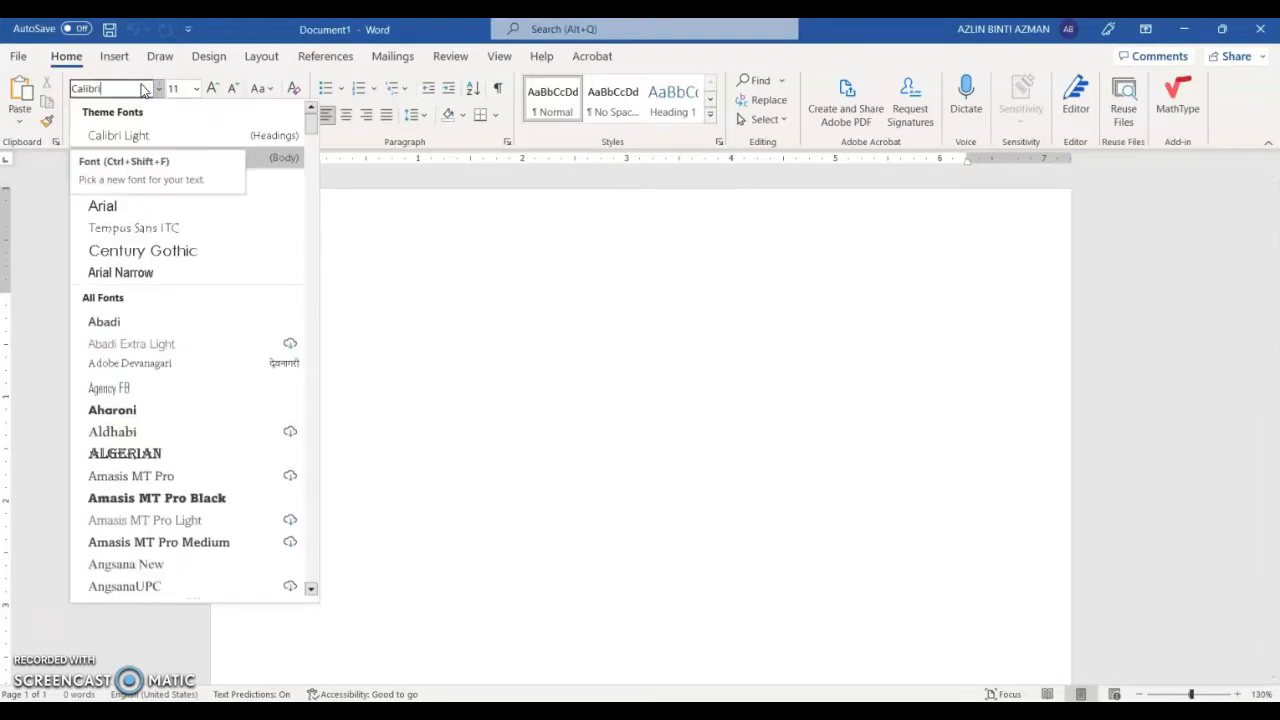
{"action": "left_click", "coordinate": [126, 206]}
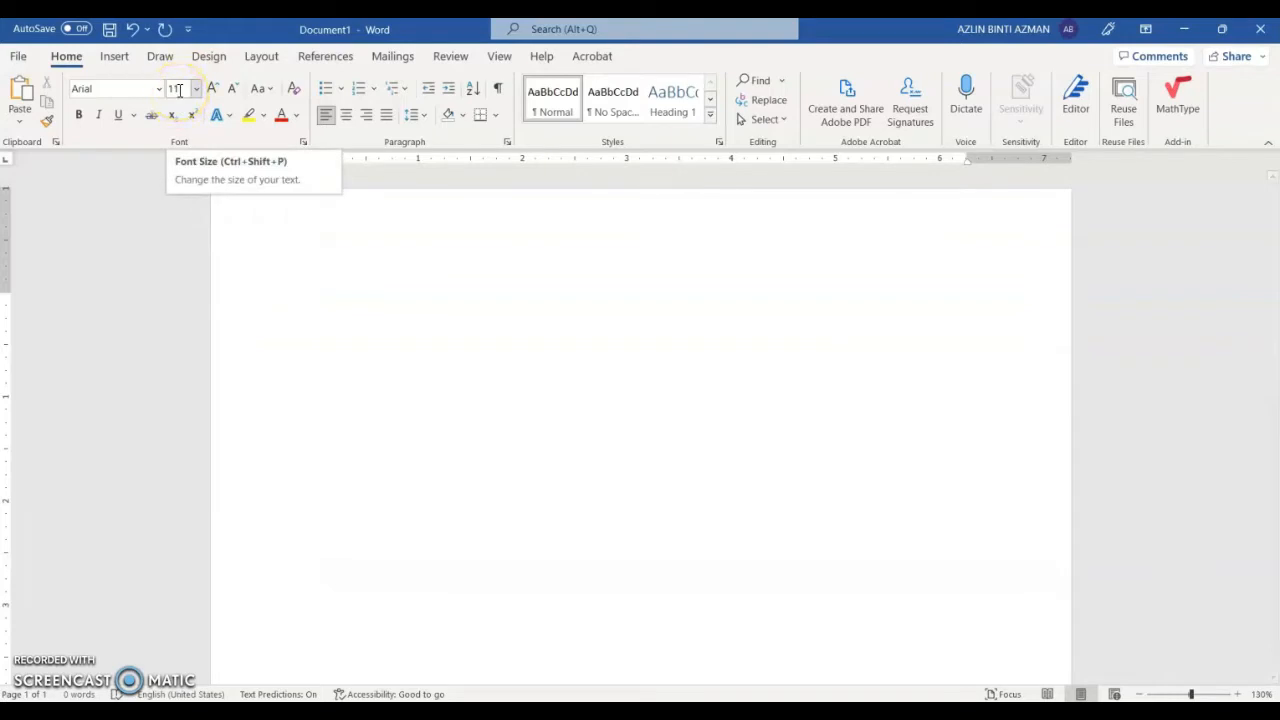
{"action": "left_click", "coordinate": [504, 142]}
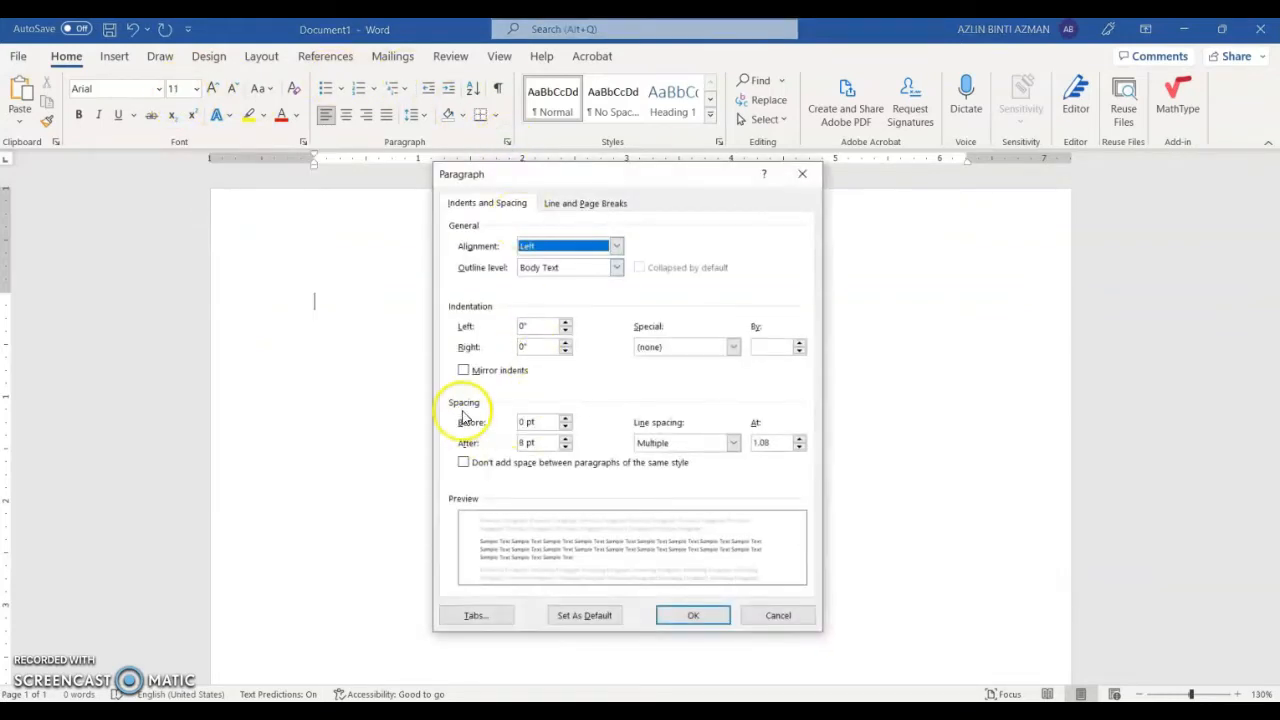
Step: Set paragraph spacing after to 0 pt with Single line spacing
{"action": "left_click", "coordinate": [565, 447]}
{"action": "left_click", "coordinate": [565, 447]}
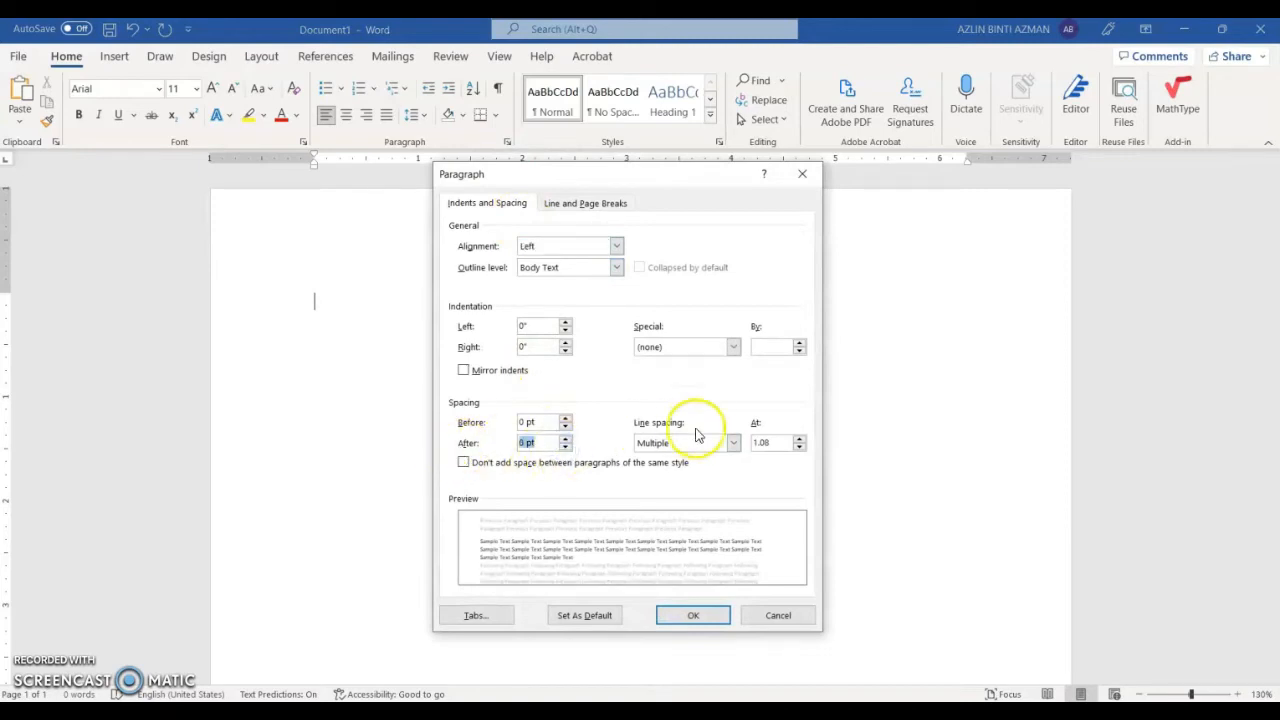
{"action": "left_click", "coordinate": [733, 443]}
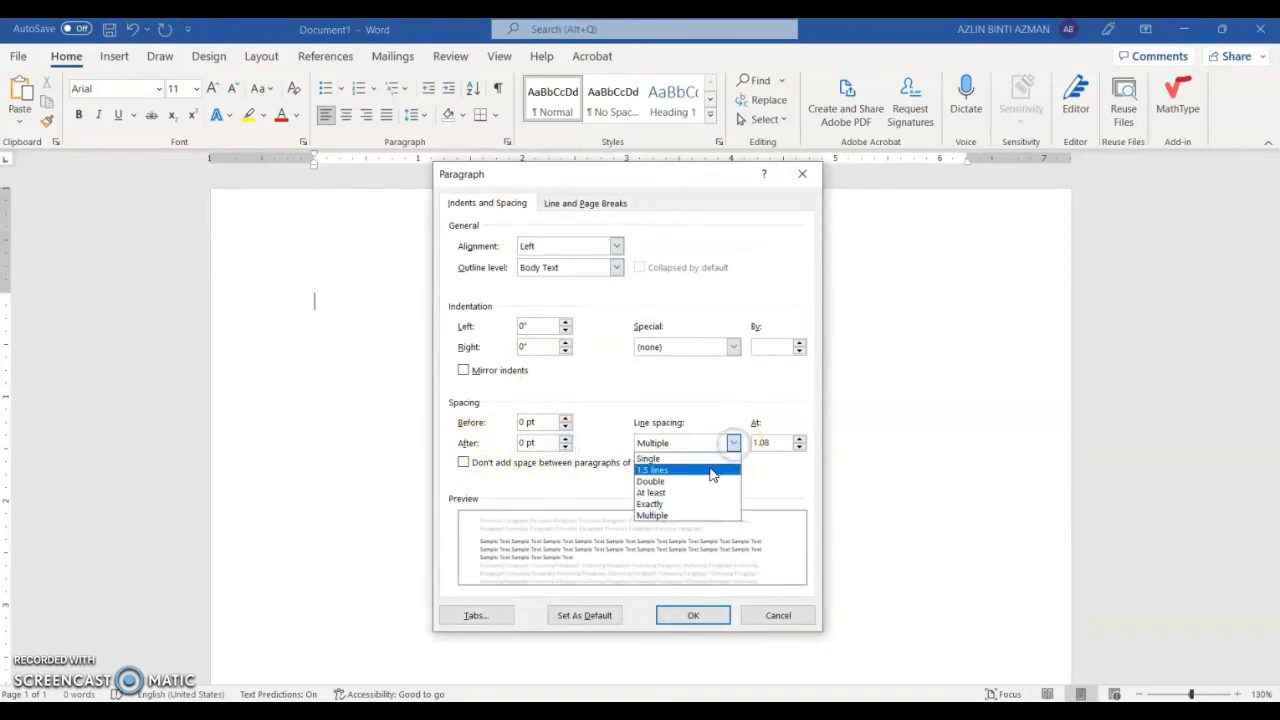
{"action": "left_click", "coordinate": [710, 459]}
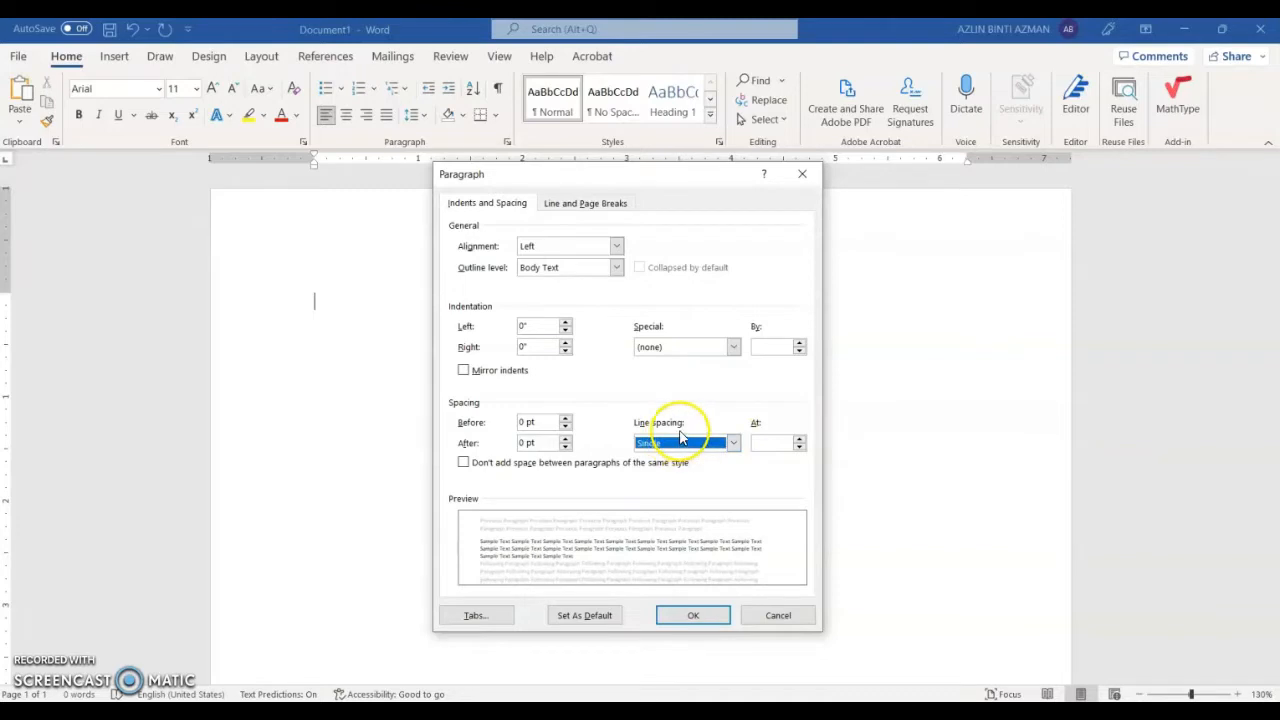
{"action": "left_click", "coordinate": [692, 614]}
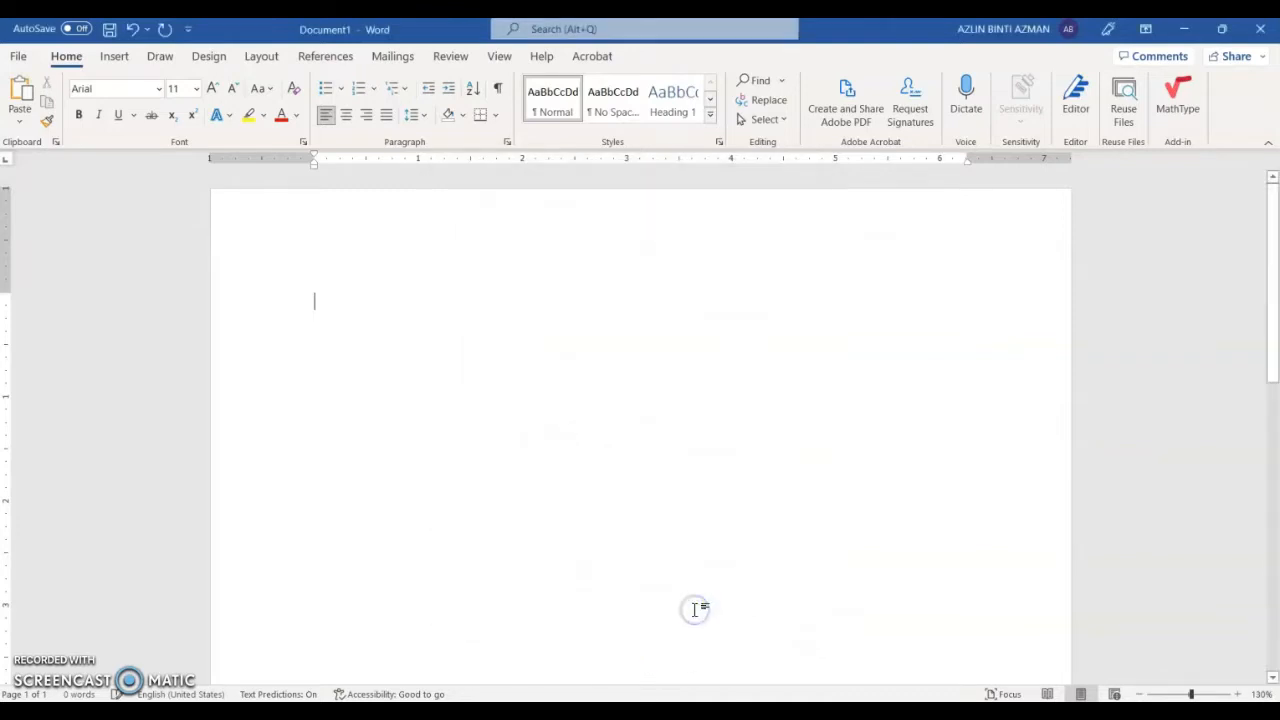
Step: In Page Setup, set the top margin to 2 and the left margin to 1.5
{"action": "left_click", "coordinate": [261, 58]}
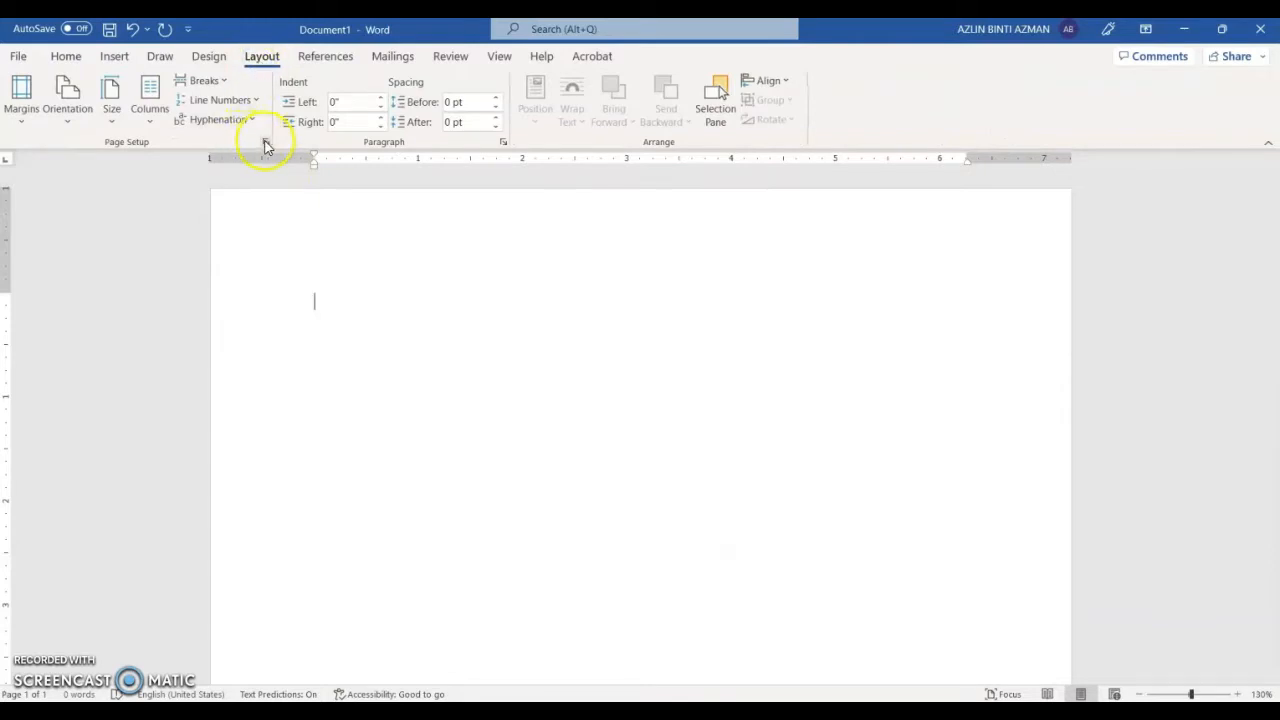
{"action": "left_click", "coordinate": [265, 143]}
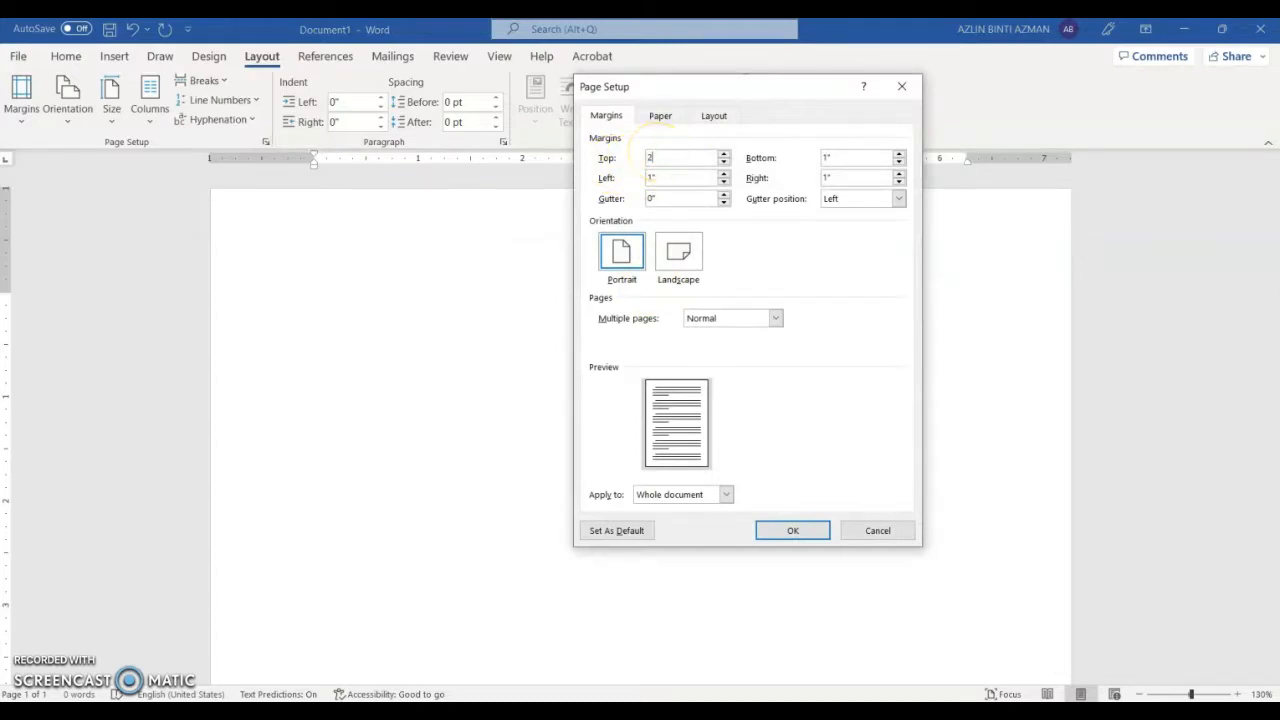
{"action": "left_click", "coordinate": [650, 176]}
{"action": "type", "text": "1"}
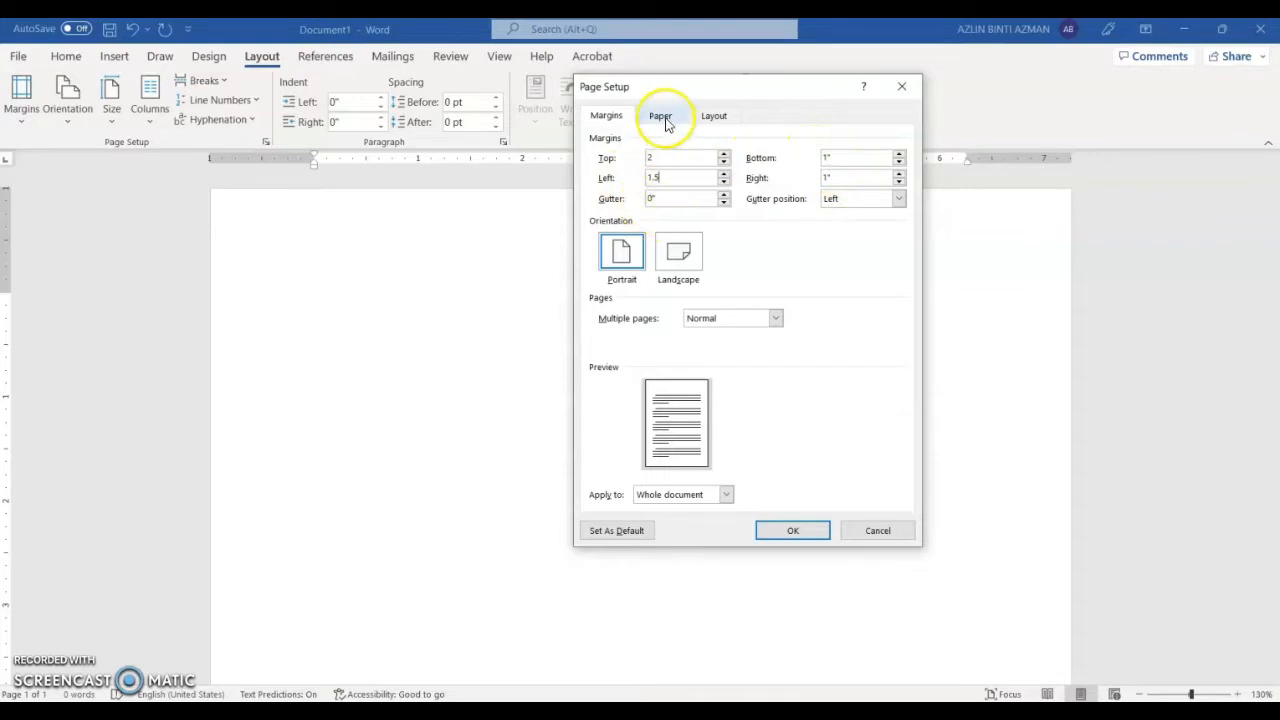
Step: Choose A4 paper size and apply the page setup to the whole document
{"action": "left_click", "coordinate": [662, 122]}
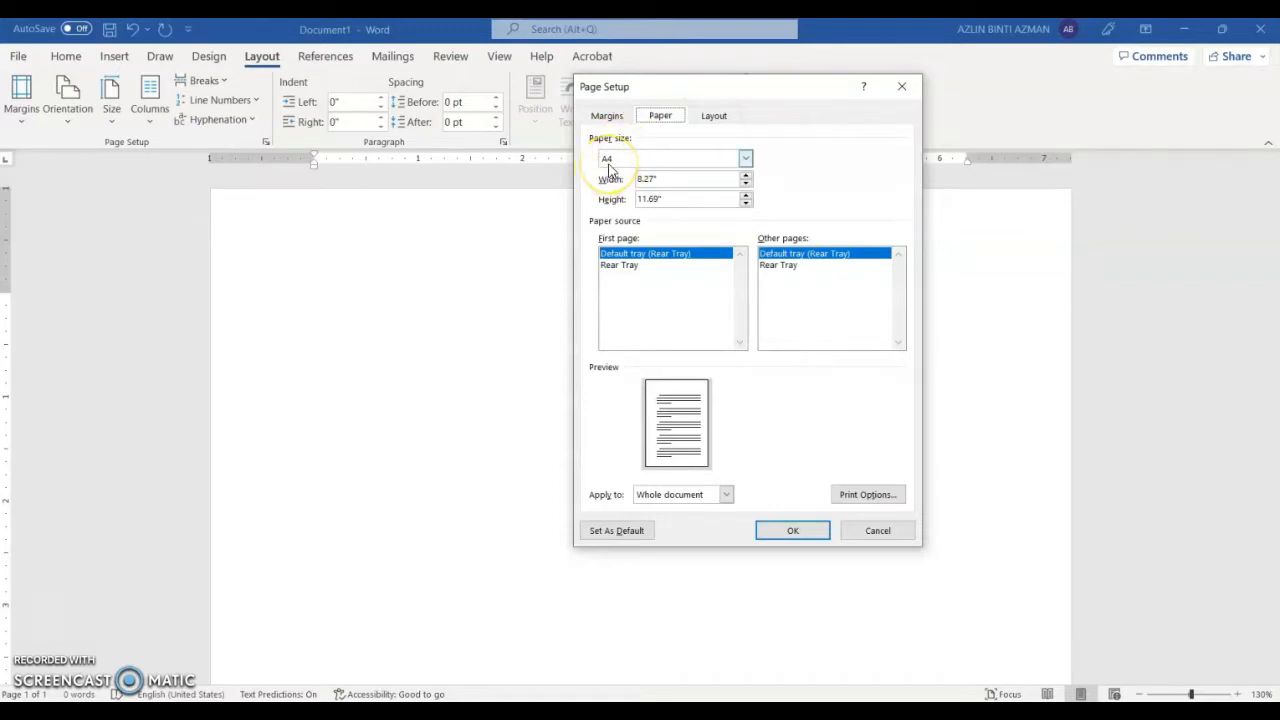
{"action": "left_click", "coordinate": [745, 159]}
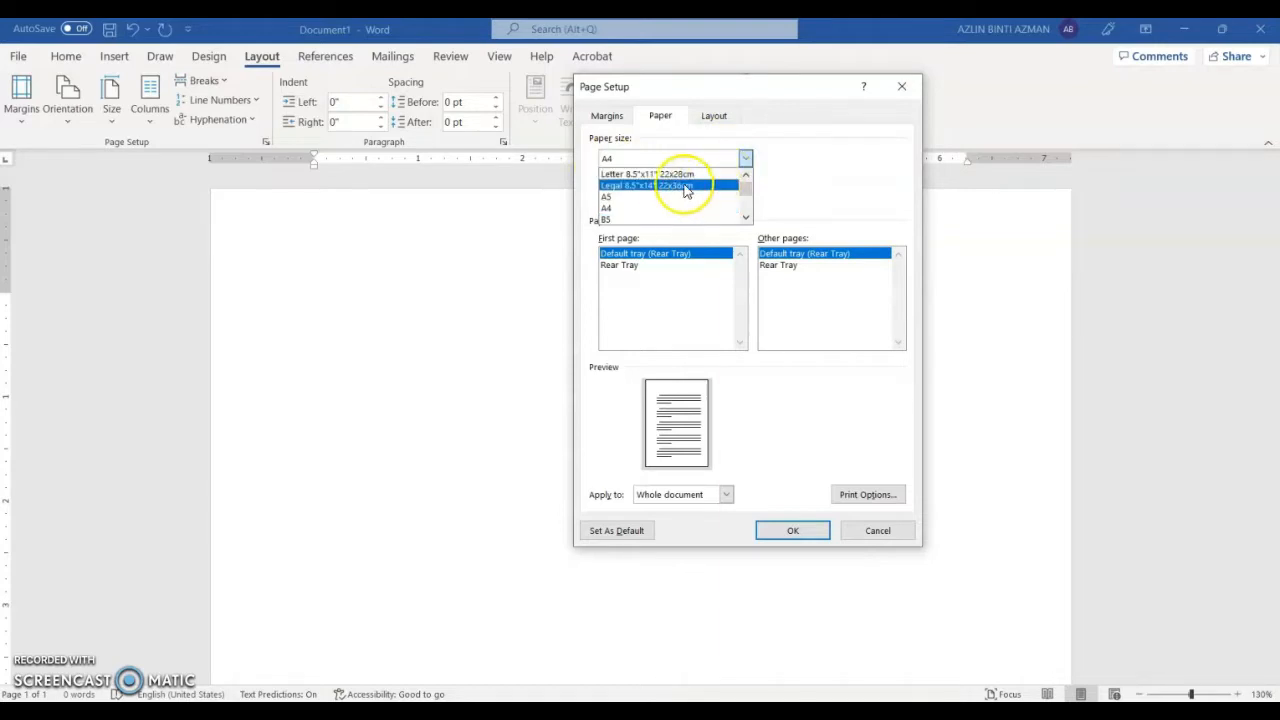
{"action": "left_click", "coordinate": [637, 174]}
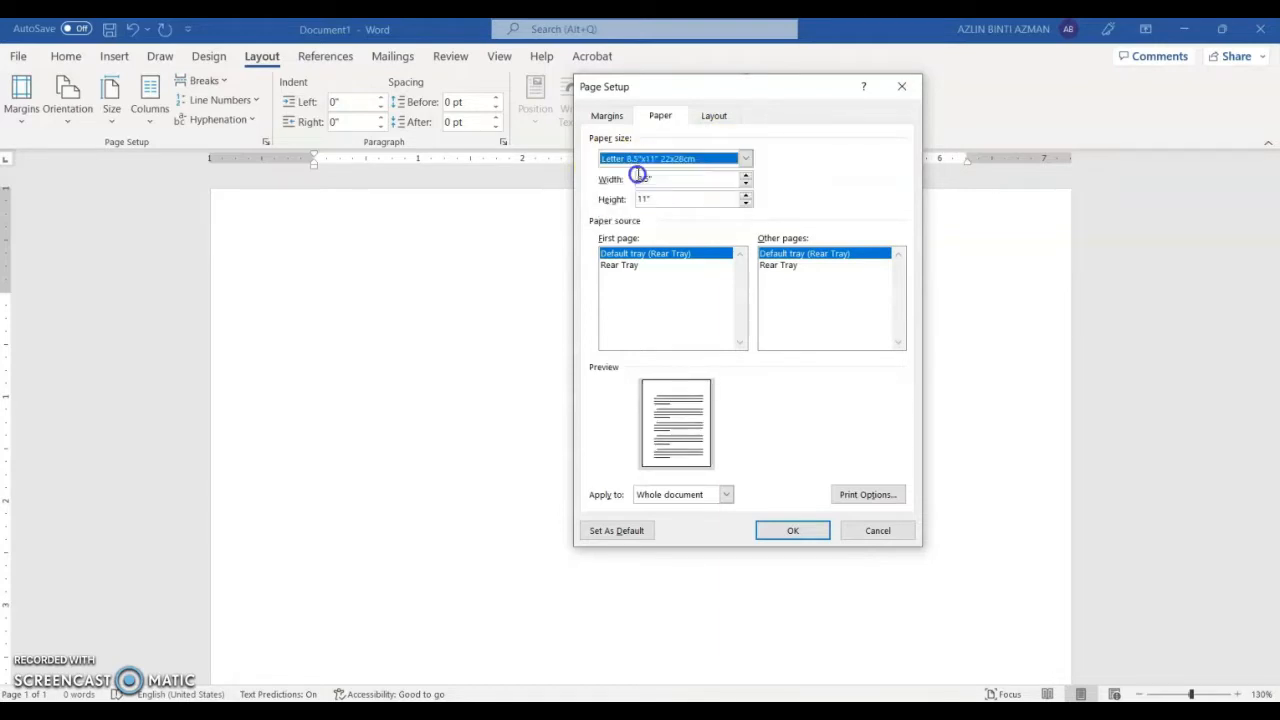
{"action": "left_click", "coordinate": [745, 160]}
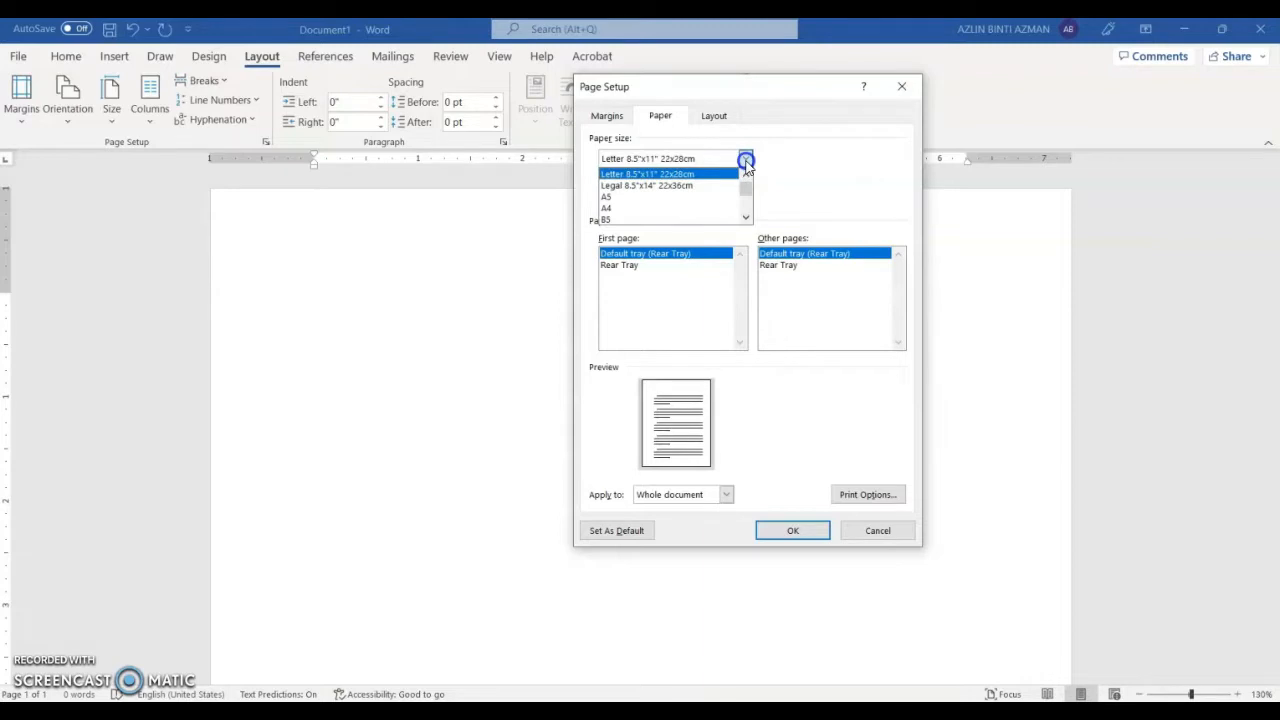
{"action": "left_click", "coordinate": [686, 207]}
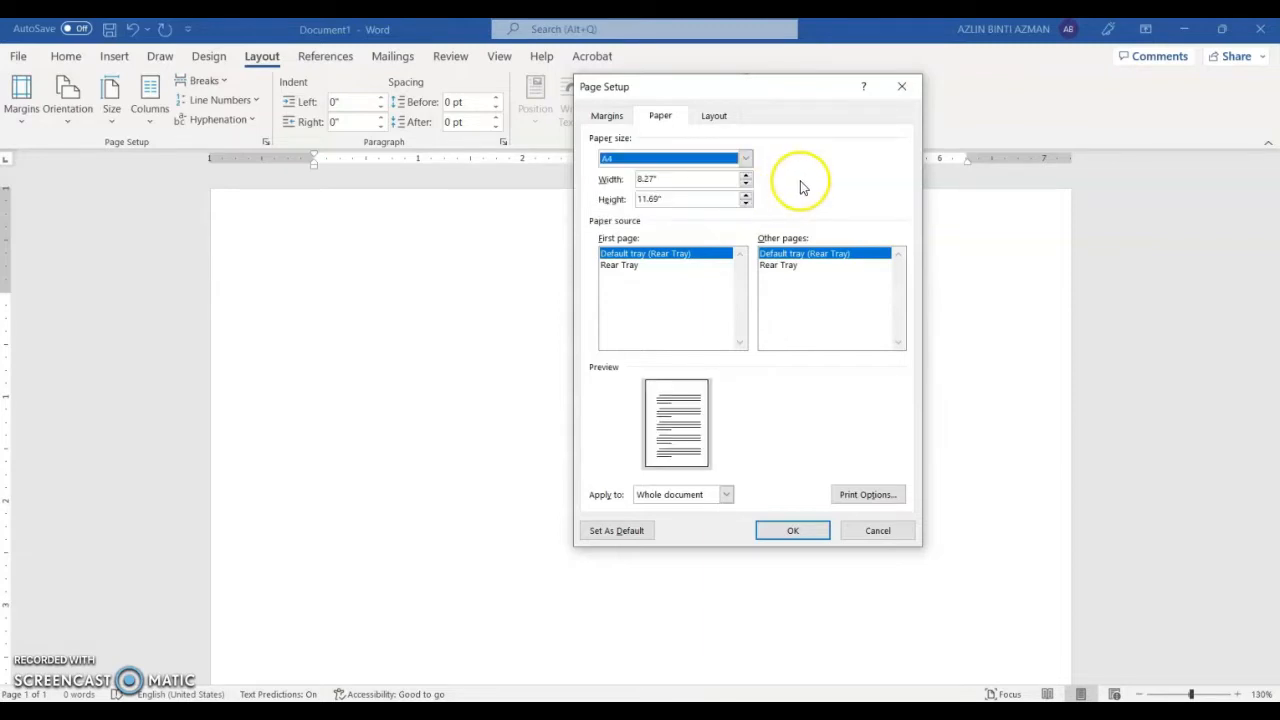
{"action": "left_click", "coordinate": [606, 117]}
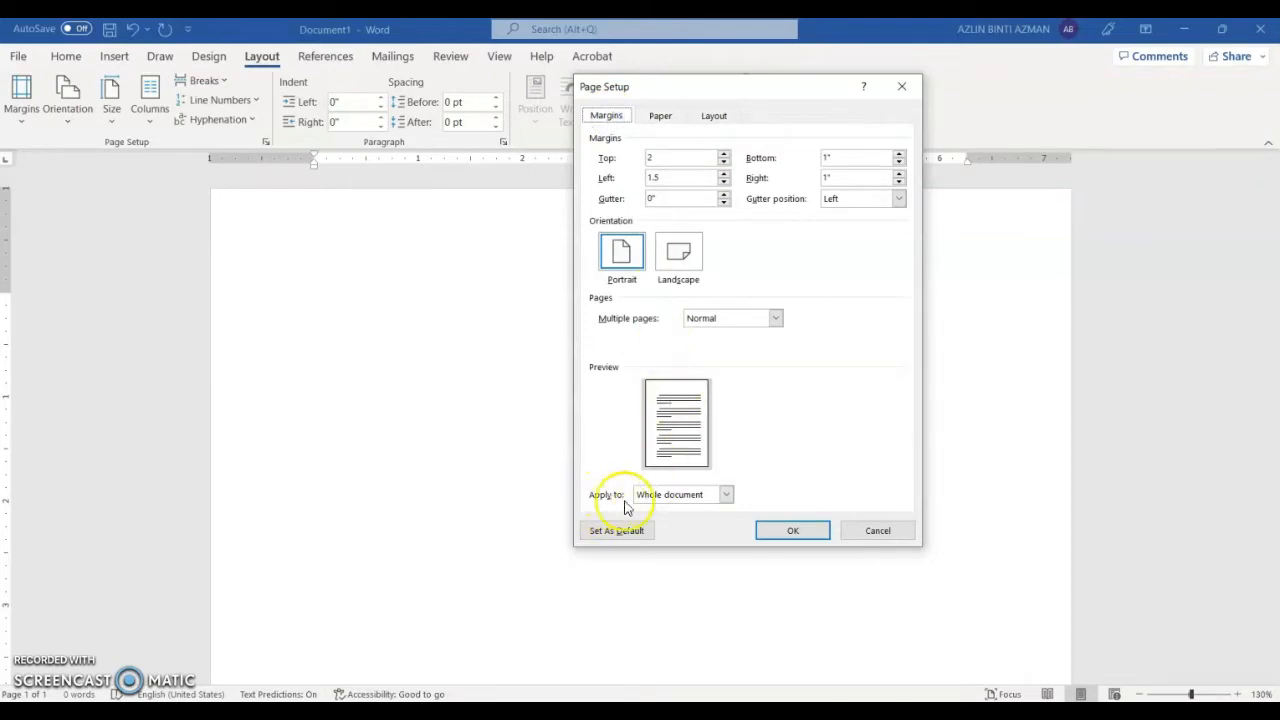
{"action": "left_click", "coordinate": [728, 495]}
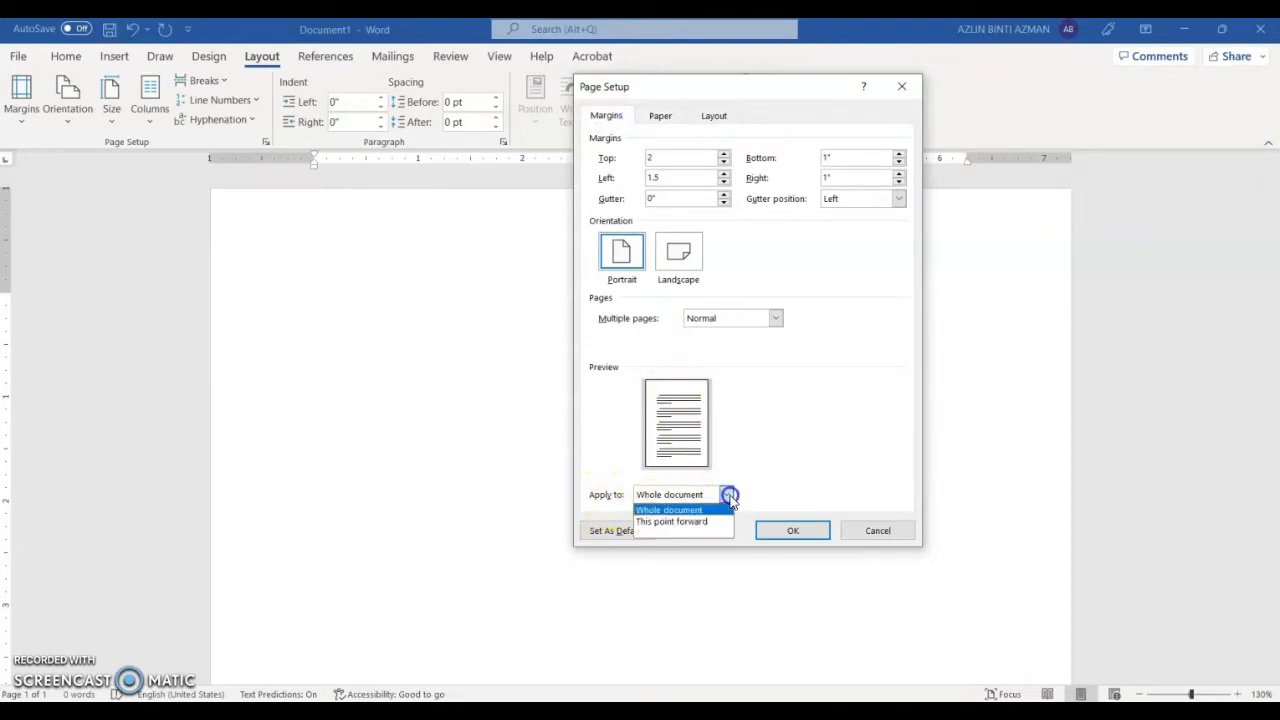
{"action": "left_click", "coordinate": [729, 495]}
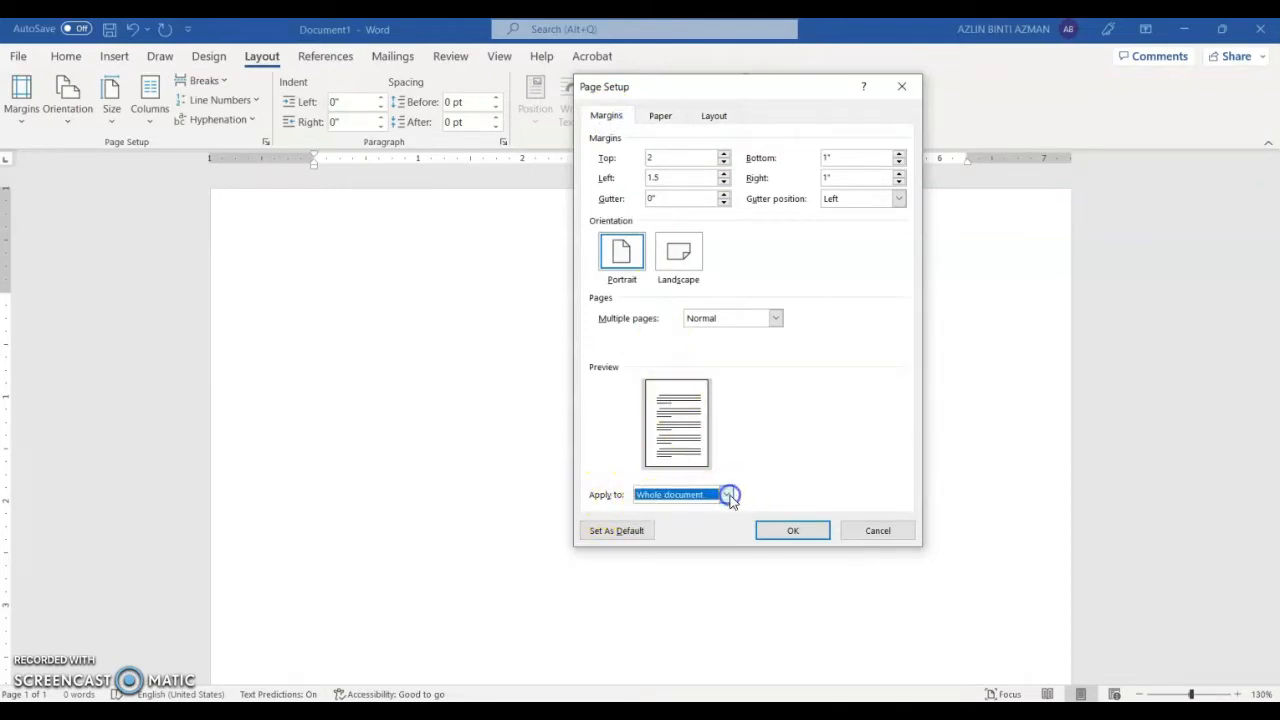
{"action": "left_click", "coordinate": [794, 533]}
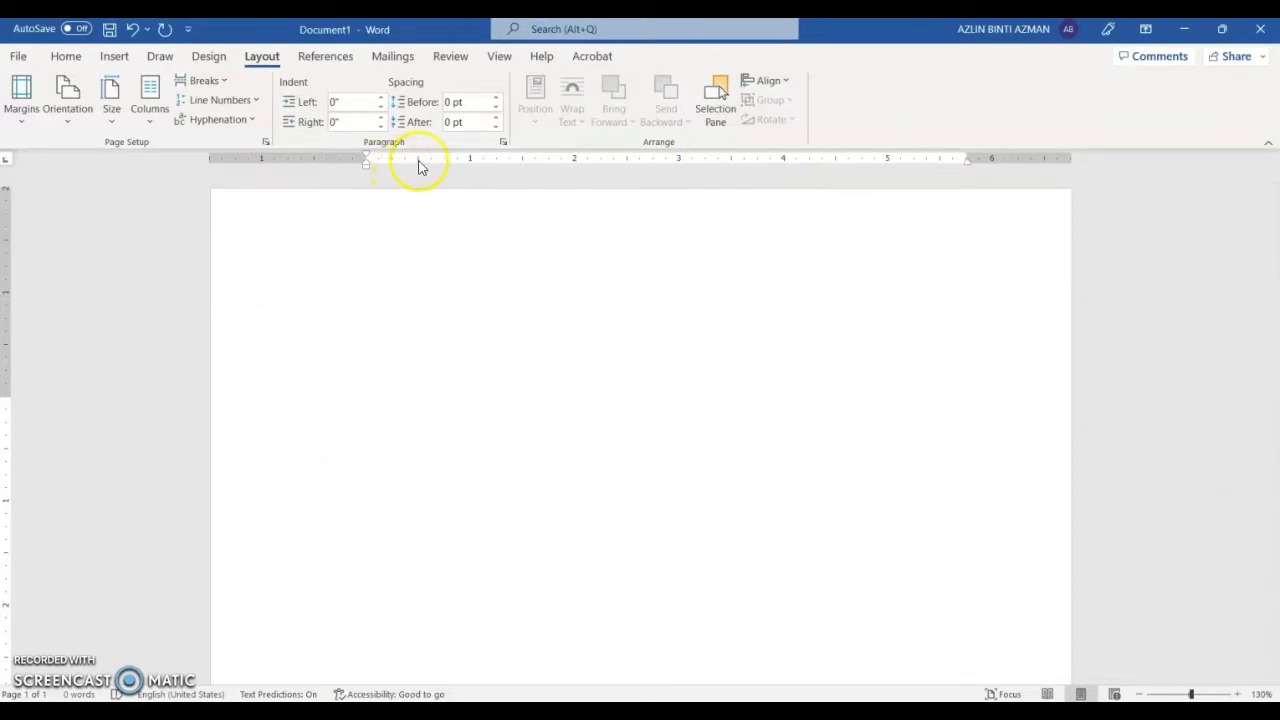
{"action": "left_click", "coordinate": [500, 58]}
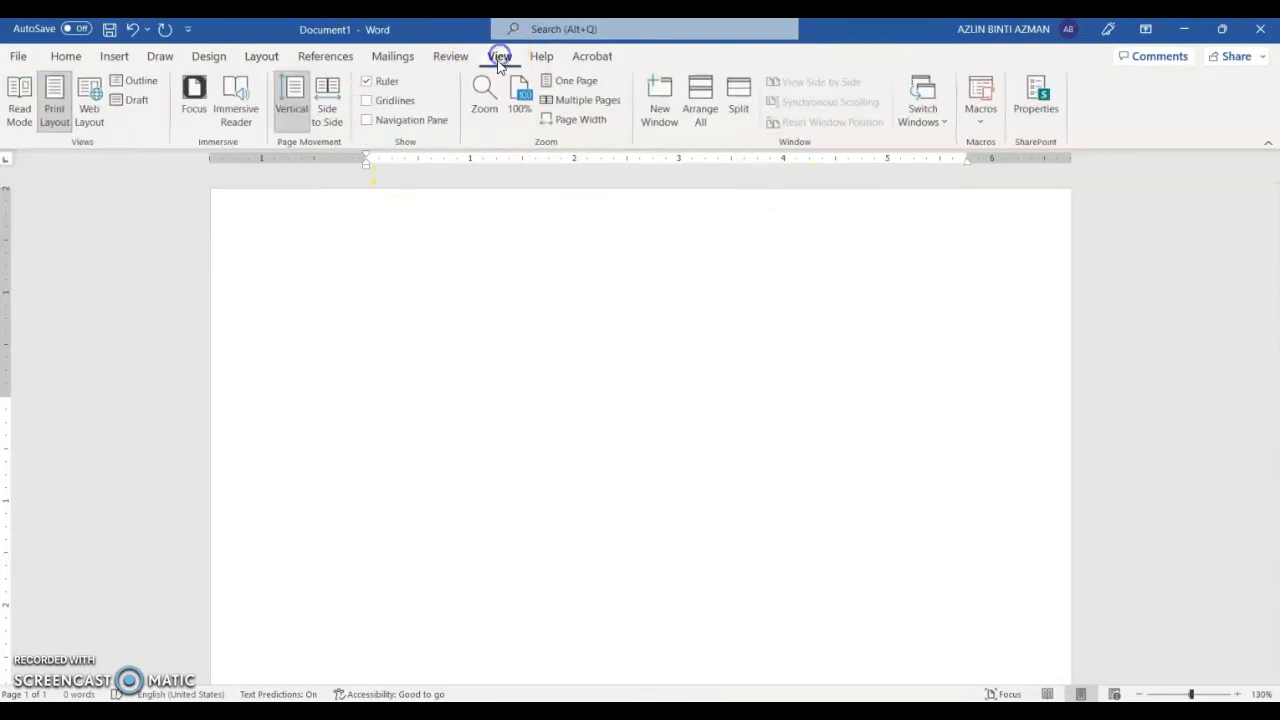
{"action": "left_click", "coordinate": [368, 84]}
{"action": "left_click", "coordinate": [368, 84]}
{"action": "left_click", "coordinate": [66, 57]}
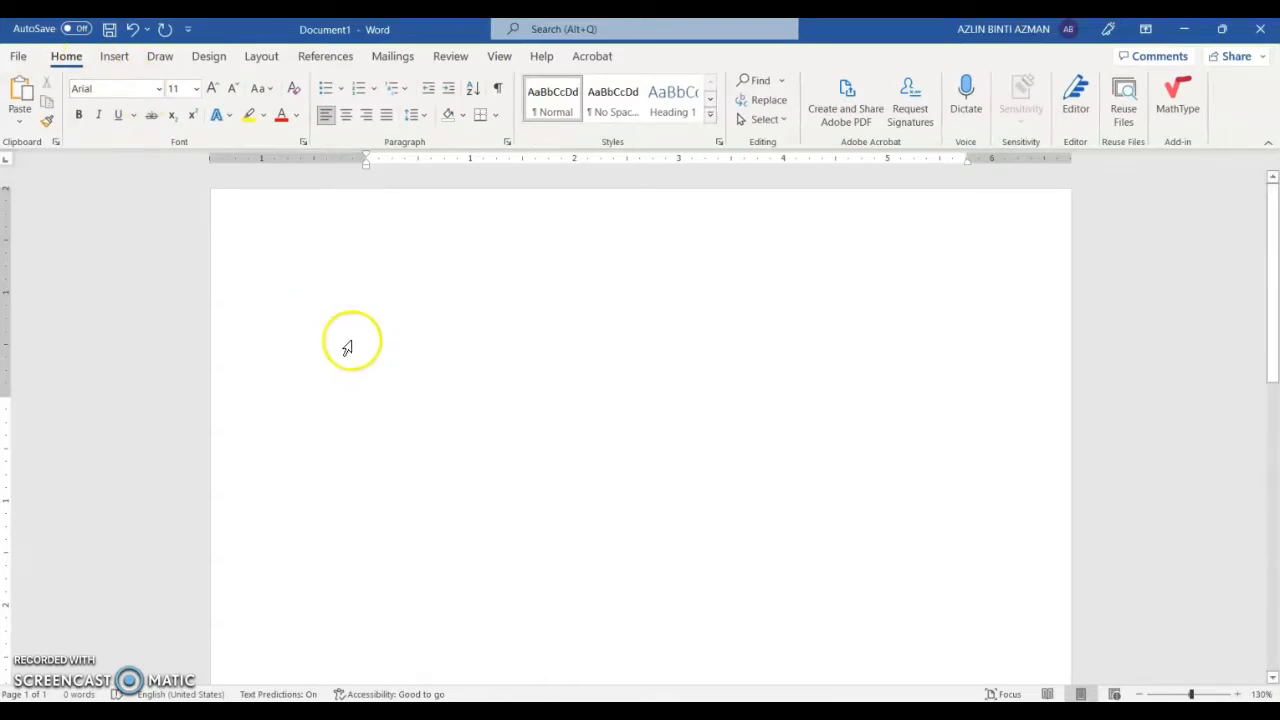
Step: Open the page footer and set its empty paragraph to Arial
{"action": "scroll", "coordinate": [439, 325], "scroll_direction": "down", "scroll_amount": 1}
{"action": "scroll", "coordinate": [439, 325], "scroll_direction": "down", "scroll_amount": 10}
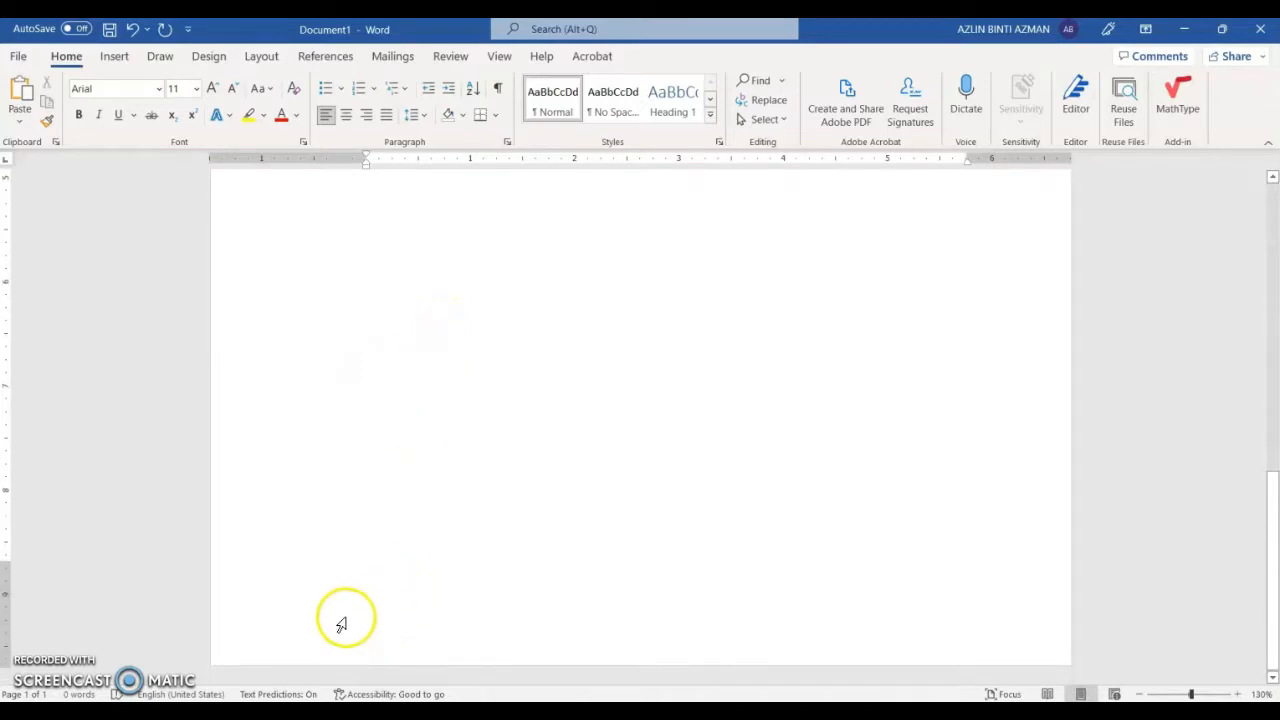
{"action": "double_click", "coordinate": [368, 617]}
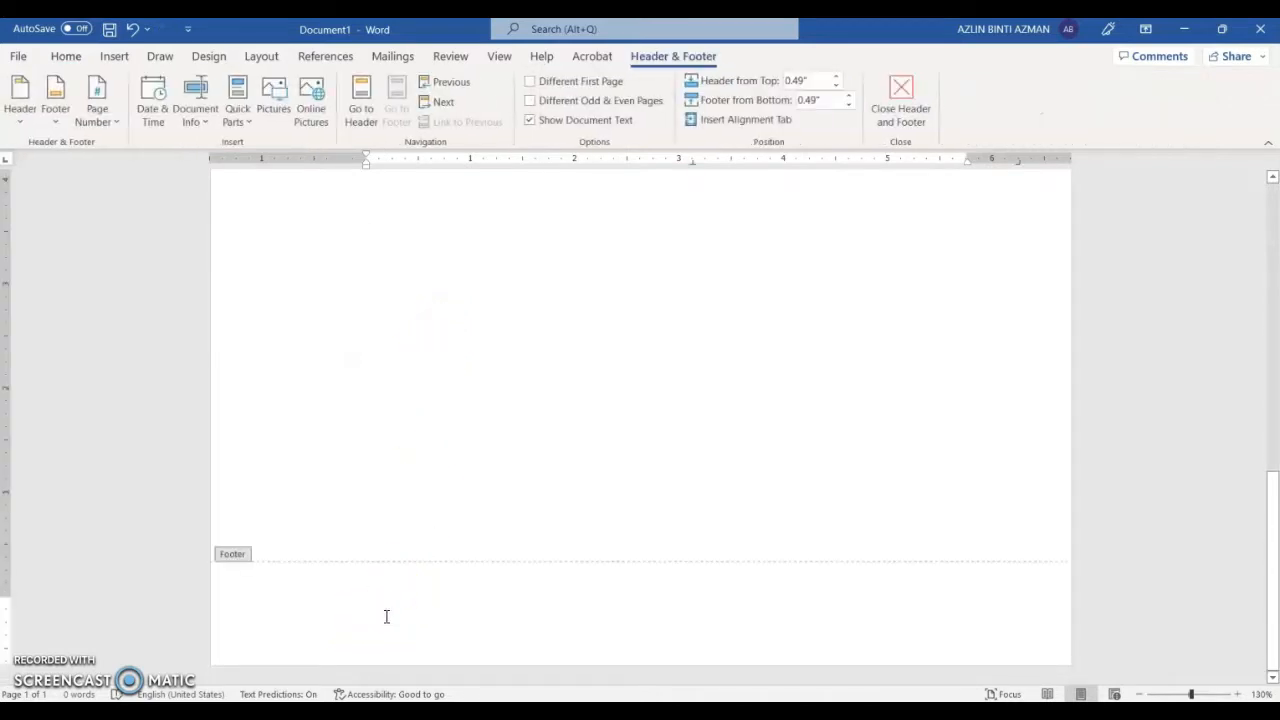
{"action": "left_click", "coordinate": [337, 606]}
{"action": "double_click", "coordinate": [337, 602]}
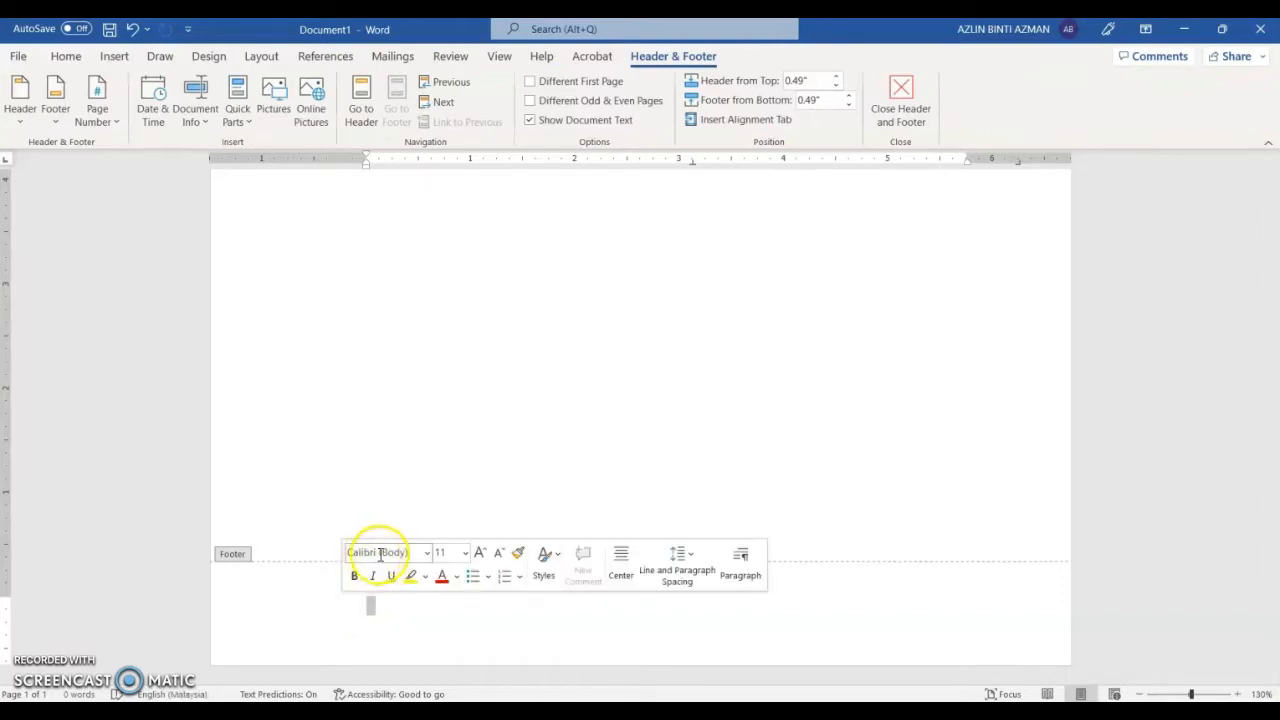
{"action": "left_click", "coordinate": [428, 555]}
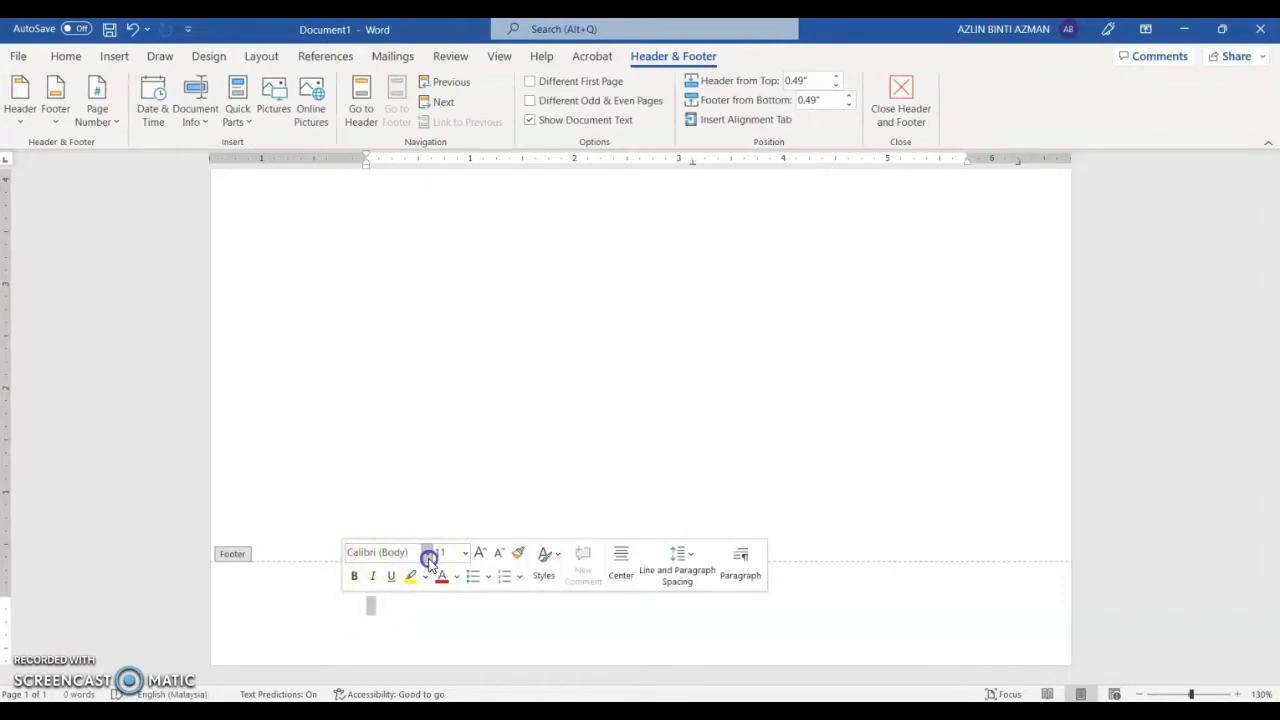
{"action": "left_click", "coordinate": [401, 147]}
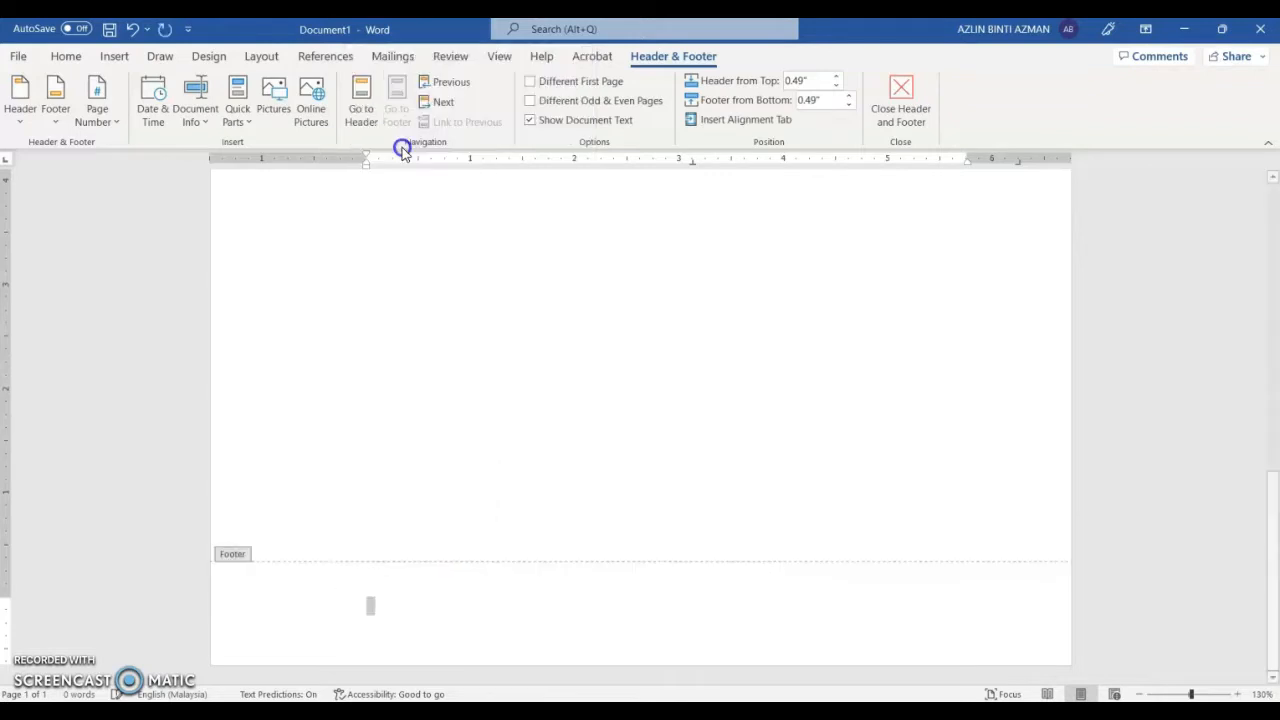
Step: Turn on Show/Hide ¶ to reveal formatting marks in the footer
{"action": "left_click", "coordinate": [371, 612]}
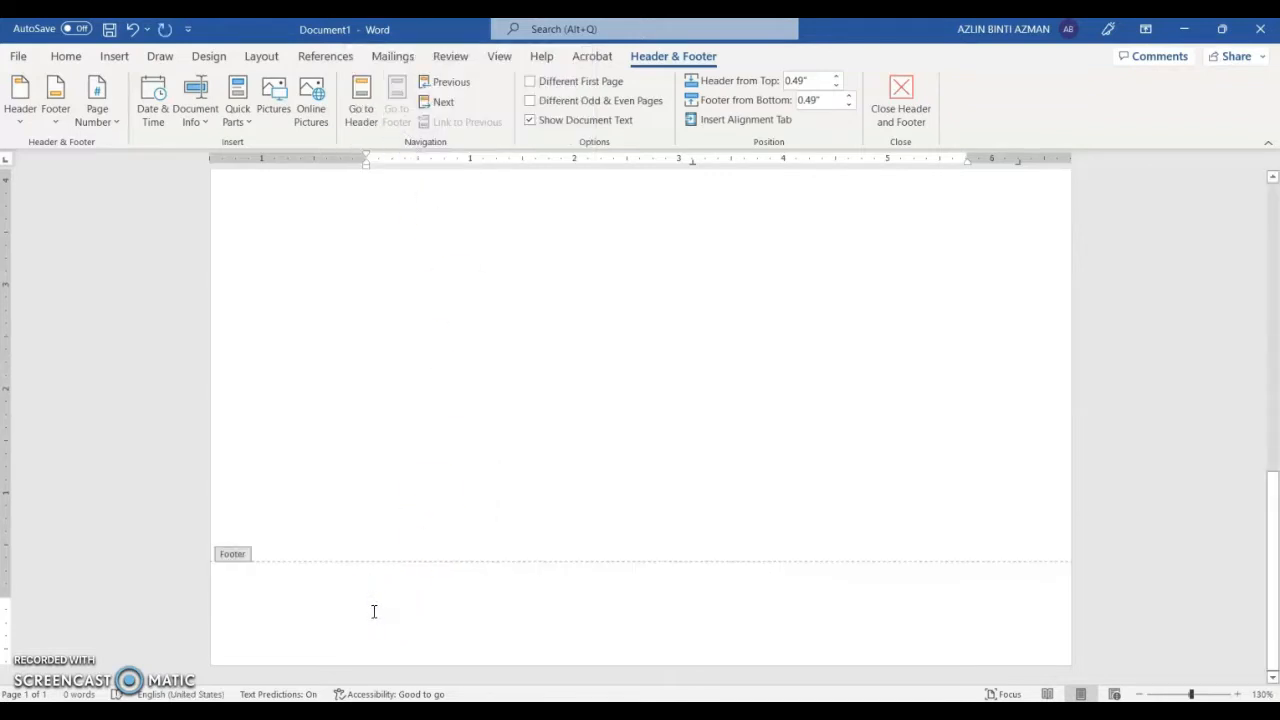
{"action": "left_click", "coordinate": [66, 56]}
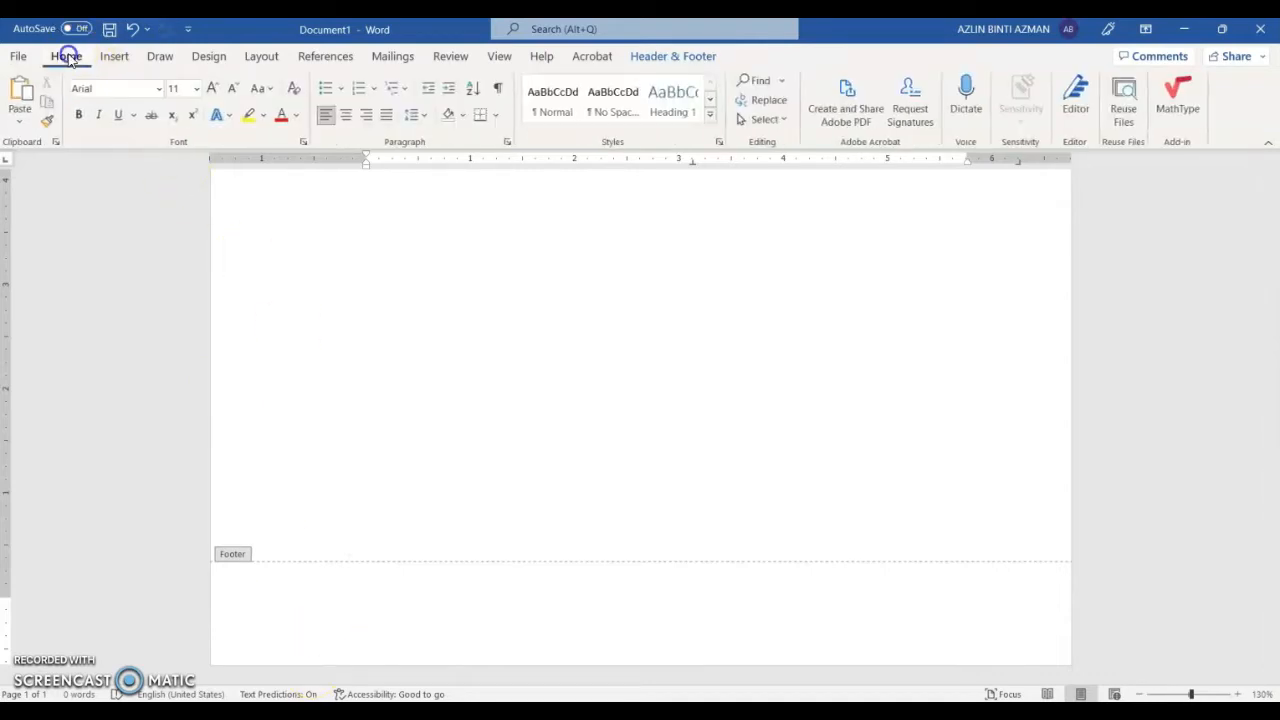
{"action": "left_click", "coordinate": [499, 91]}
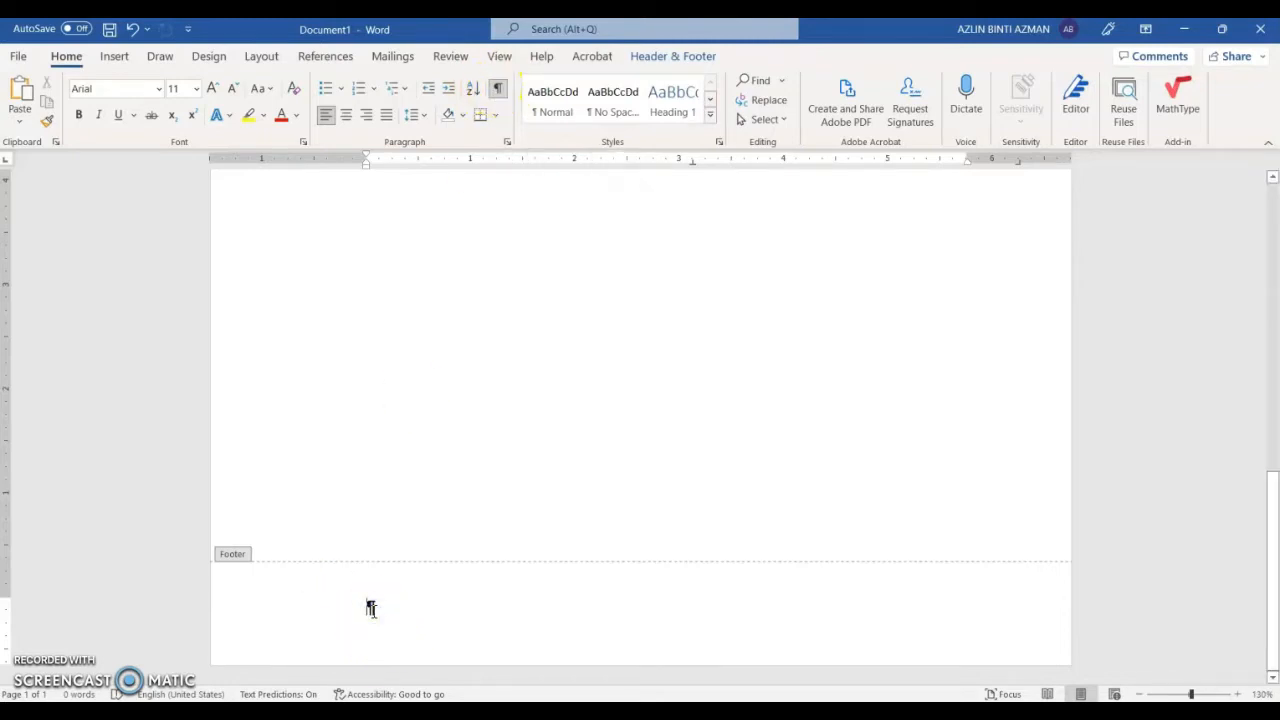
Step: Type footer lines with DATE OF EXERCISE, the student's ID, EXERCISE BL 1 and KBA1322B
{"action": "type", "text": "AZLIN AZMAN"}
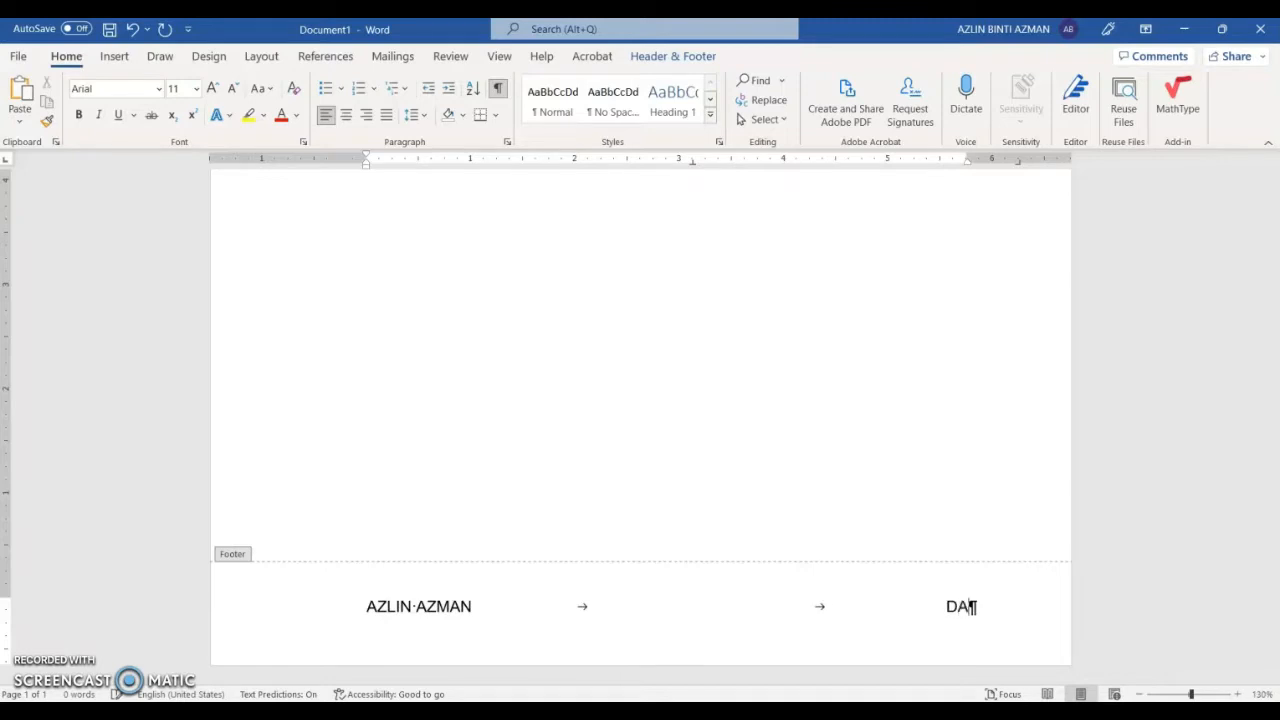
{"action": "type", "text": "TE OF E"}
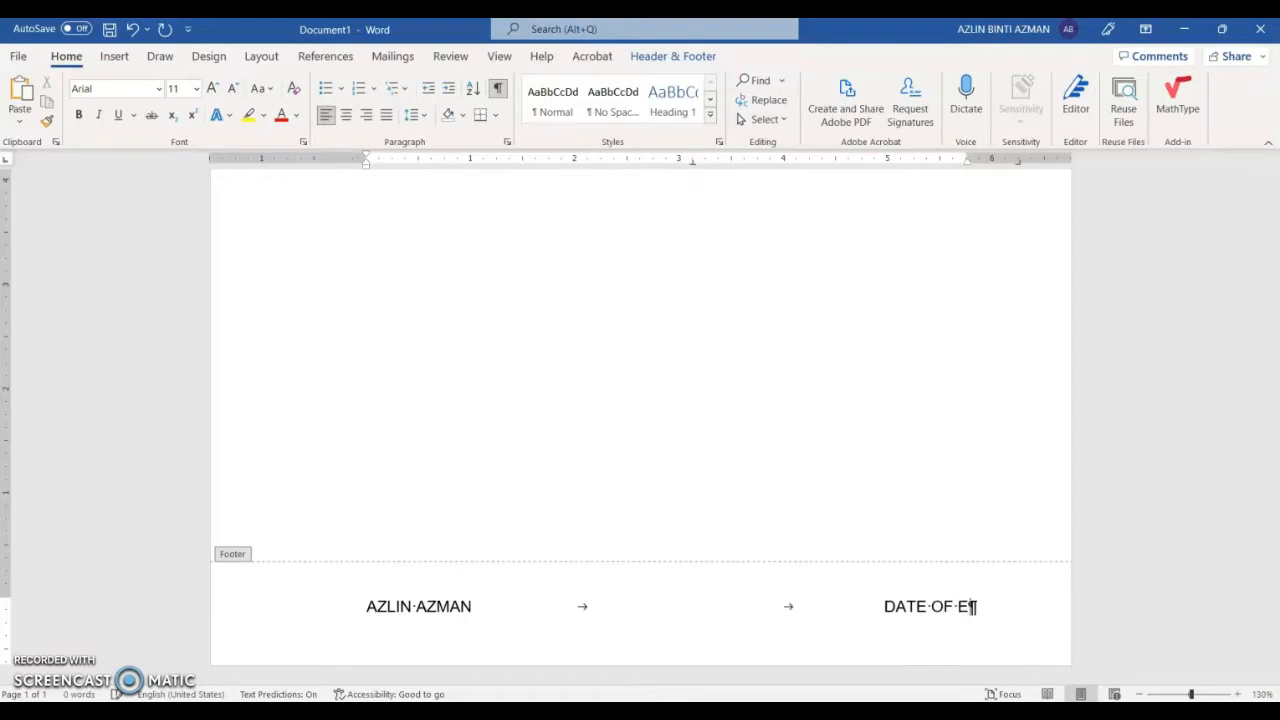
{"action": "type", "text": "XERCISE"}
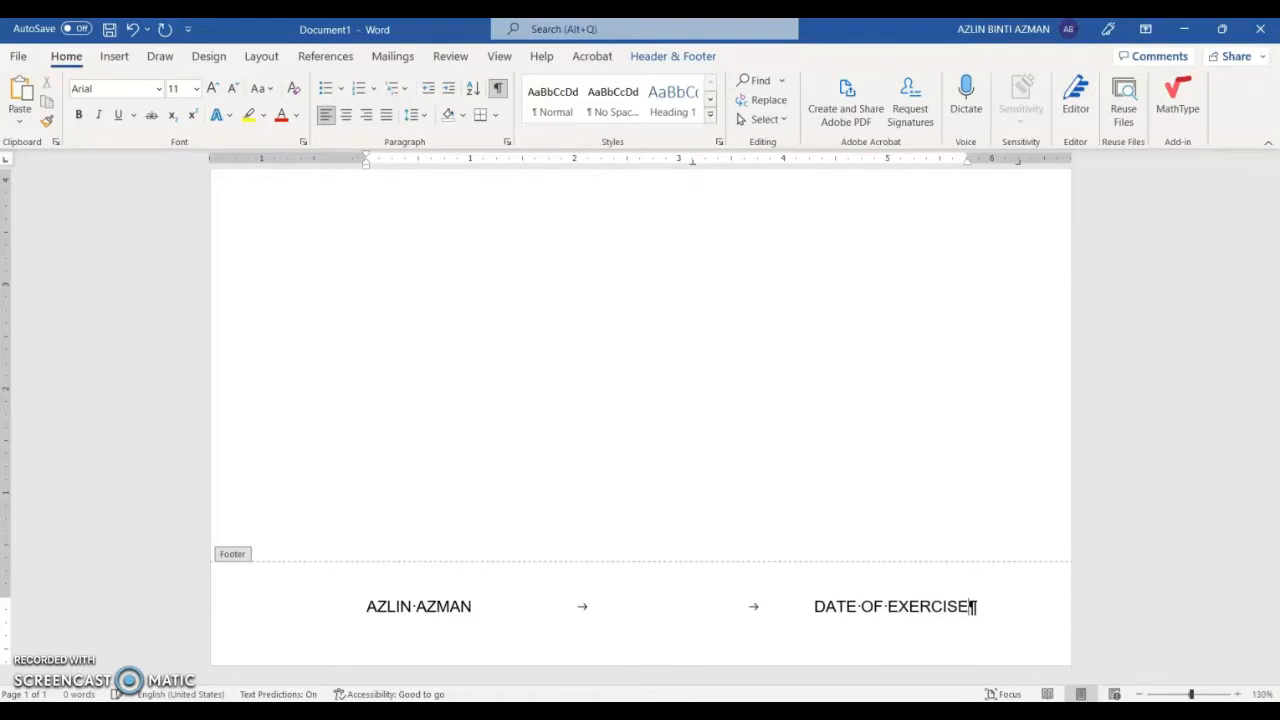
{"action": "key", "text": "Return"}
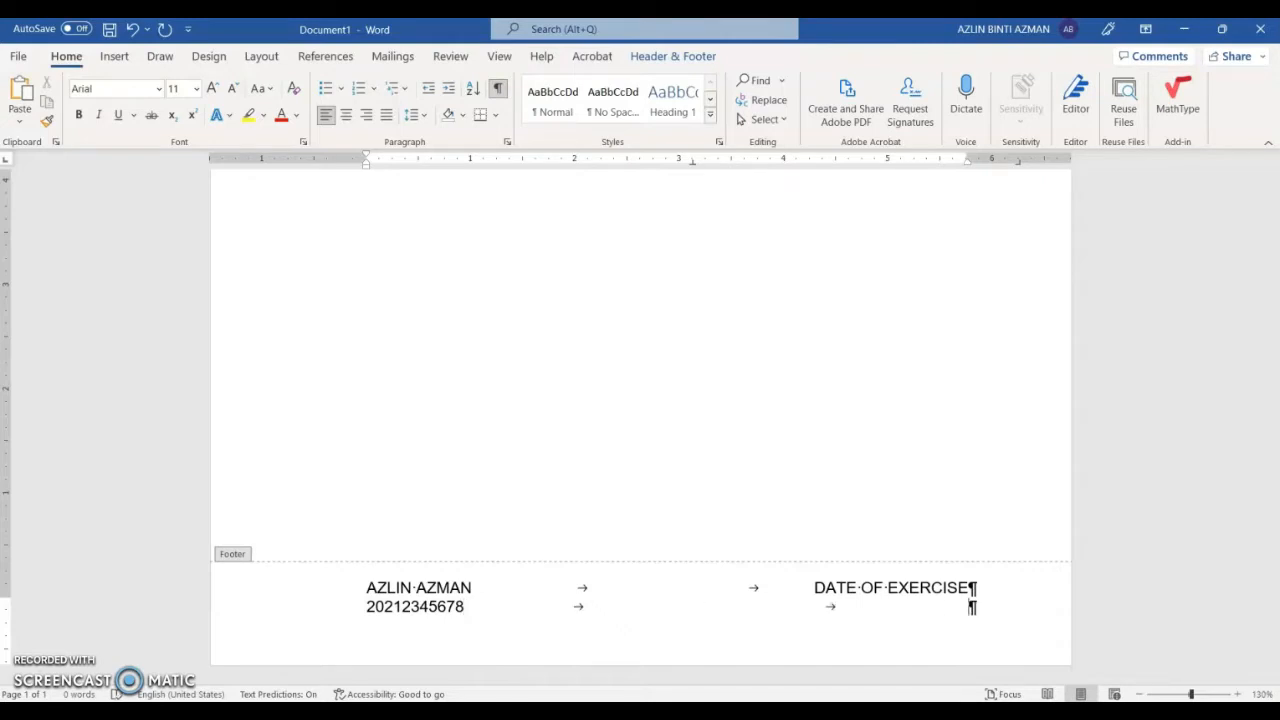
{"action": "type", "text": "RCISE BL 1"}
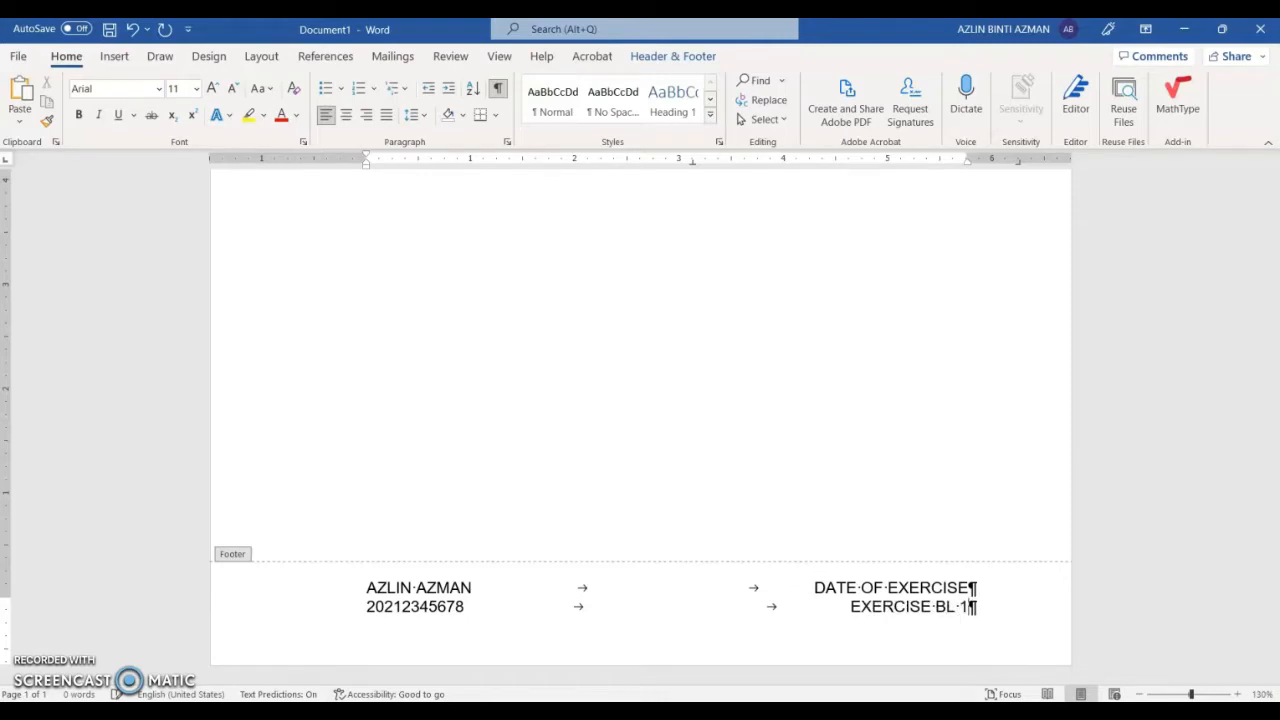
{"action": "key", "text": "Return"}
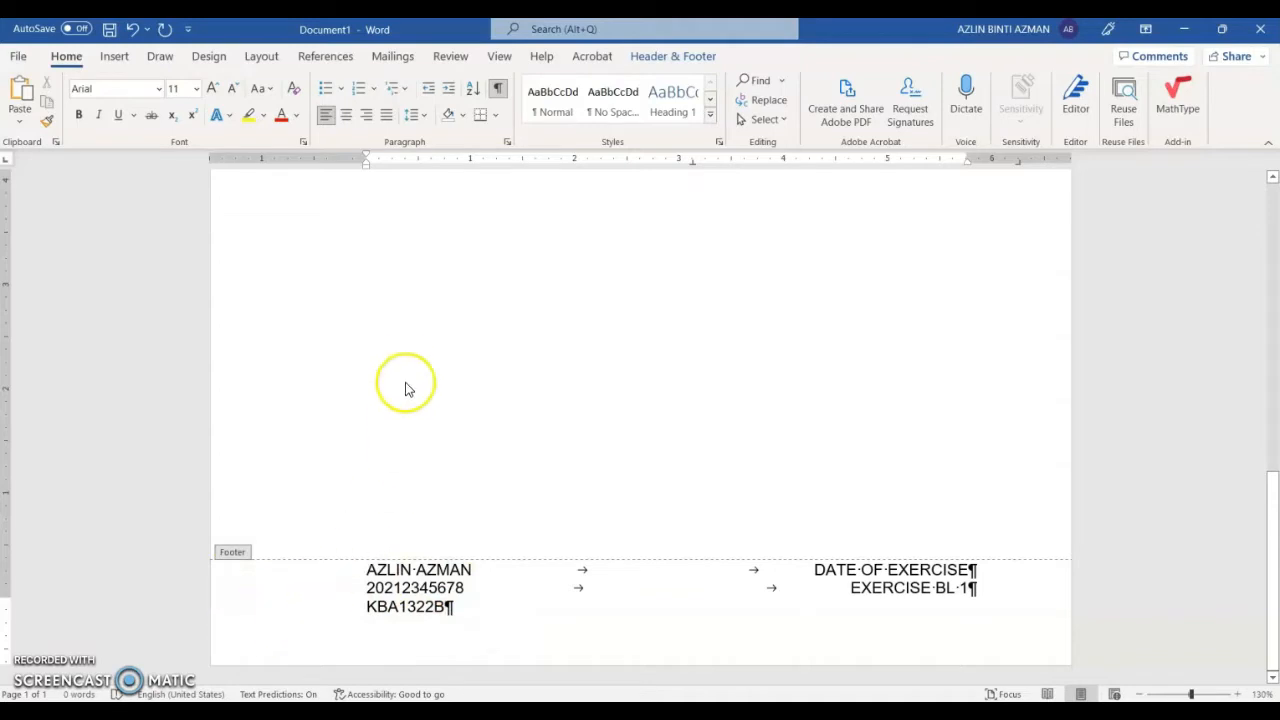
{"action": "left_click", "coordinate": [686, 63]}
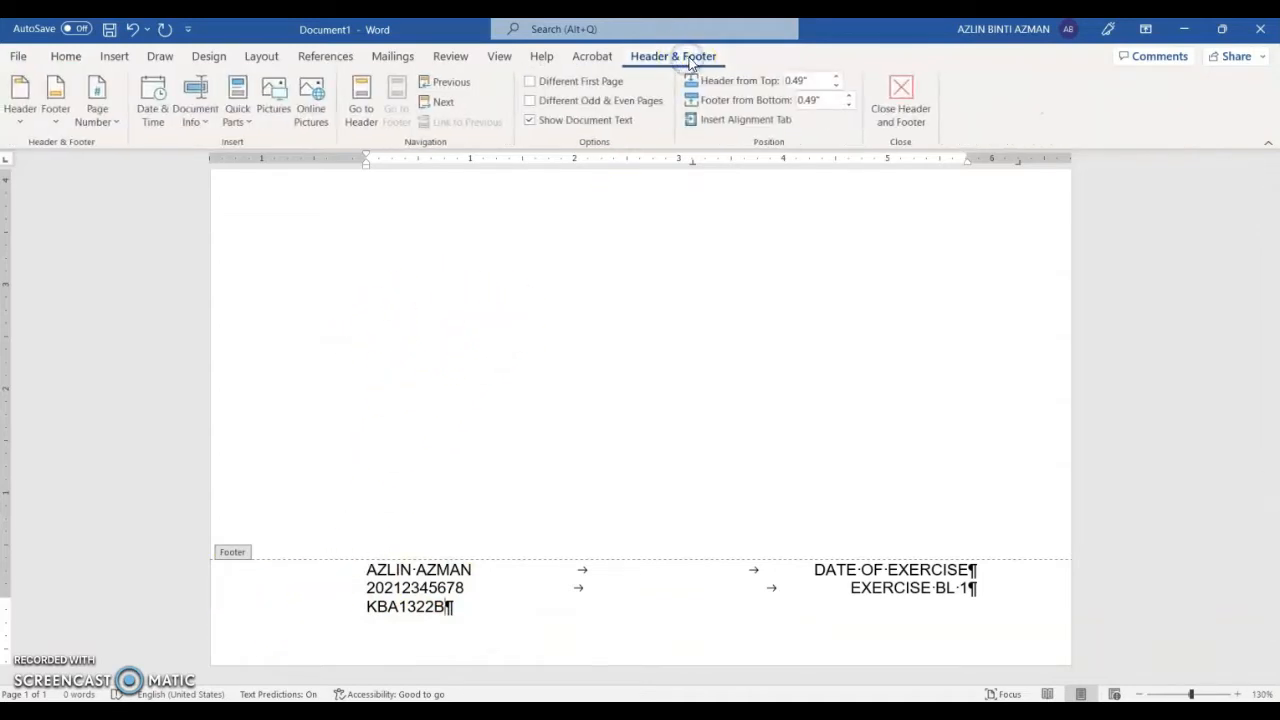
Step: Close Header and Footer, check the footer, and scroll back to the page top
{"action": "left_click", "coordinate": [908, 98]}
{"action": "scroll", "coordinate": [480, 449], "scroll_direction": "up", "scroll_amount": 2}
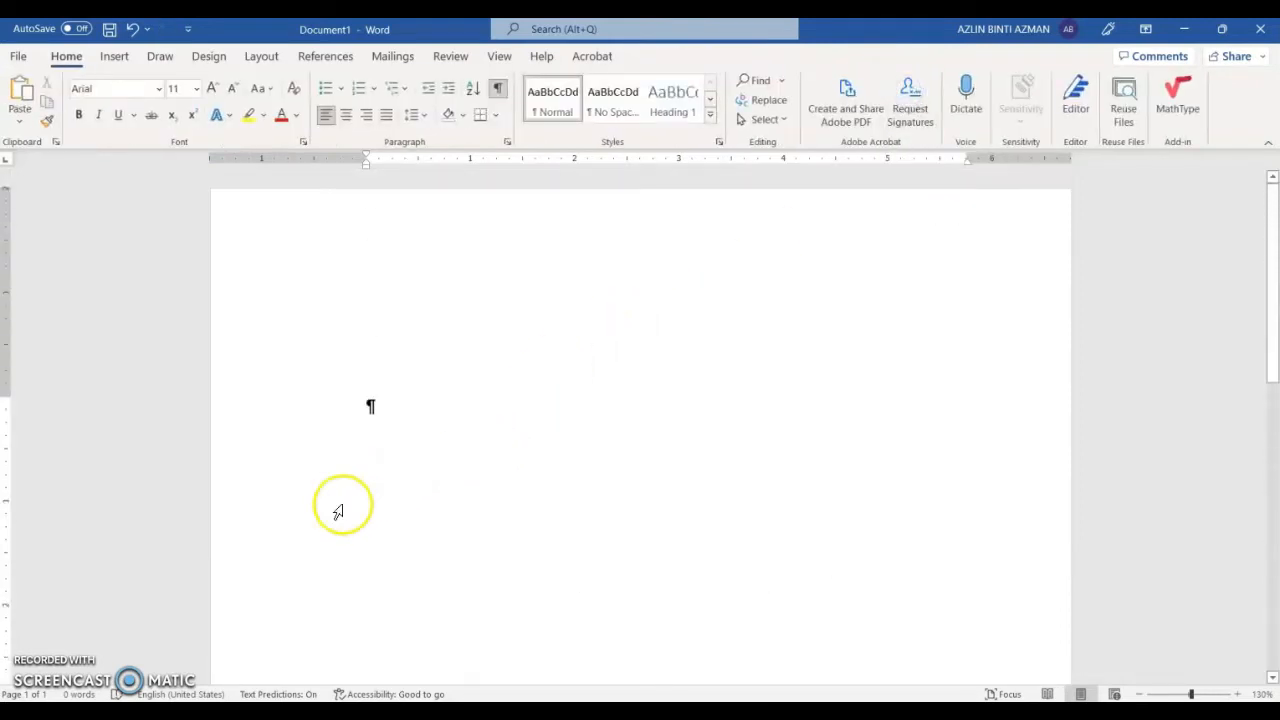
{"action": "scroll", "coordinate": [437, 511], "scroll_direction": "down", "scroll_amount": 6}
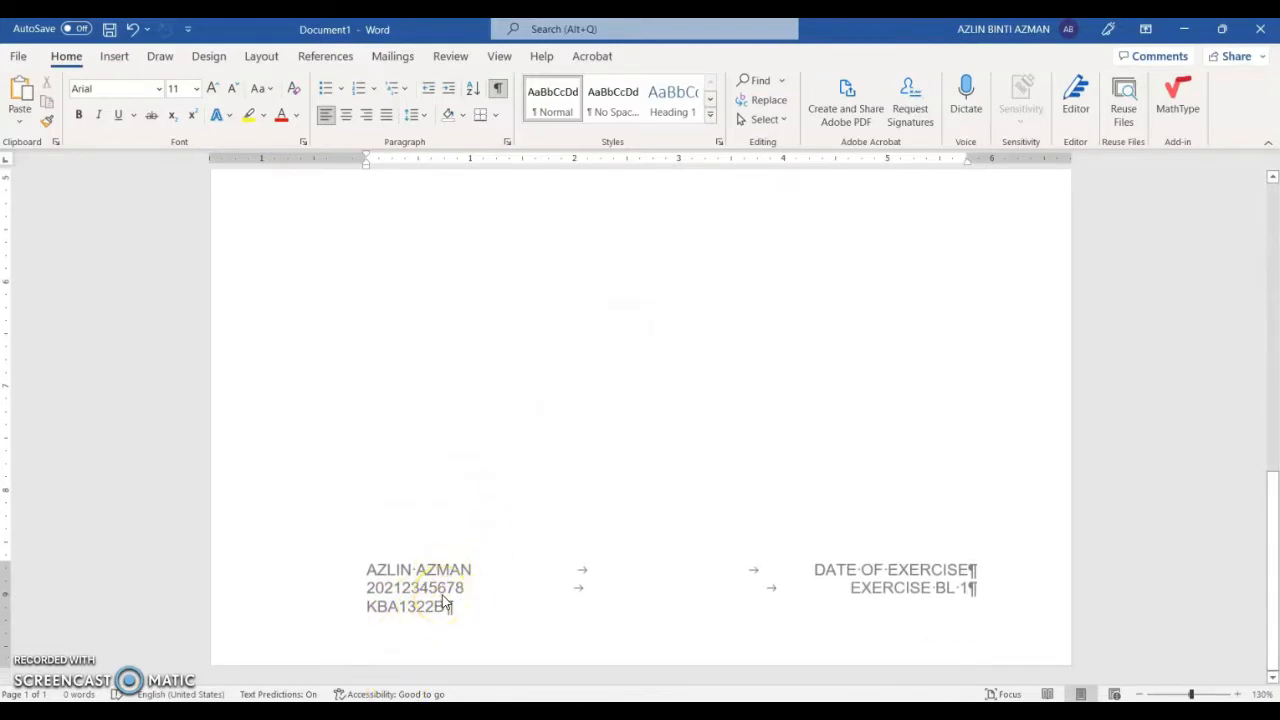
{"action": "scroll", "coordinate": [443, 596], "scroll_direction": "up", "scroll_amount": 3}
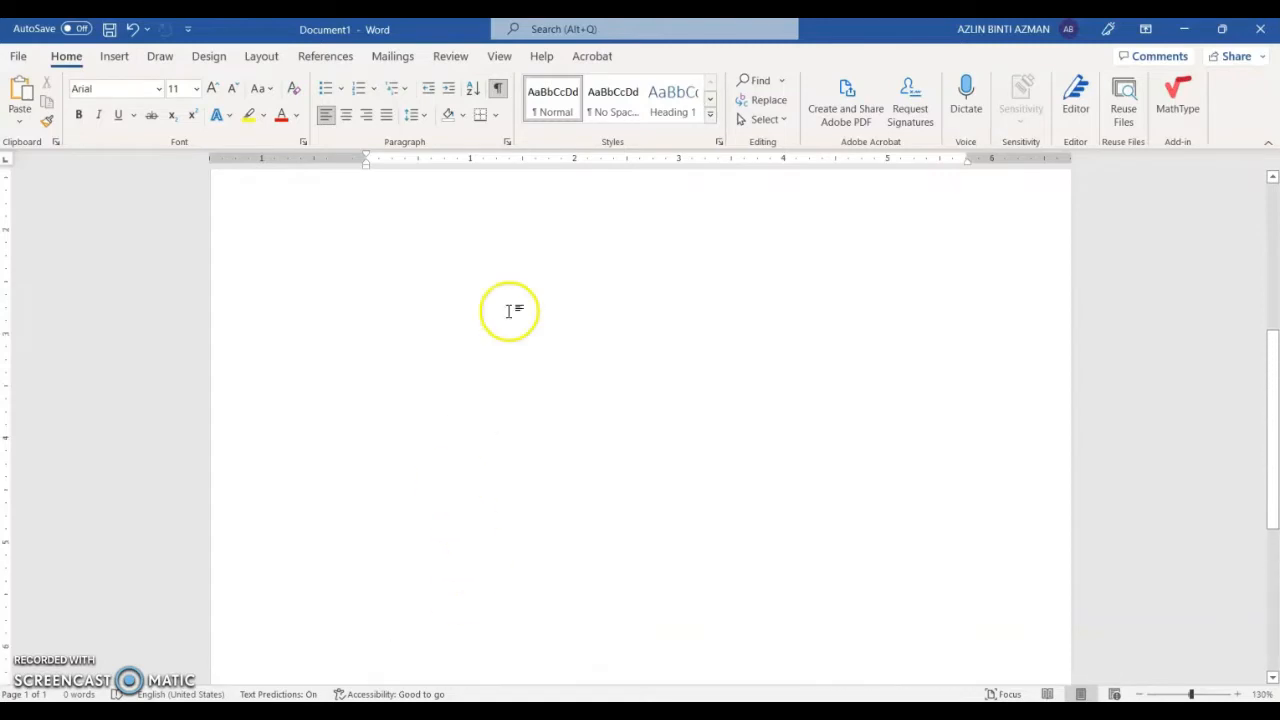
{"action": "scroll", "coordinate": [508, 309], "scroll_direction": "up", "scroll_amount": 3}
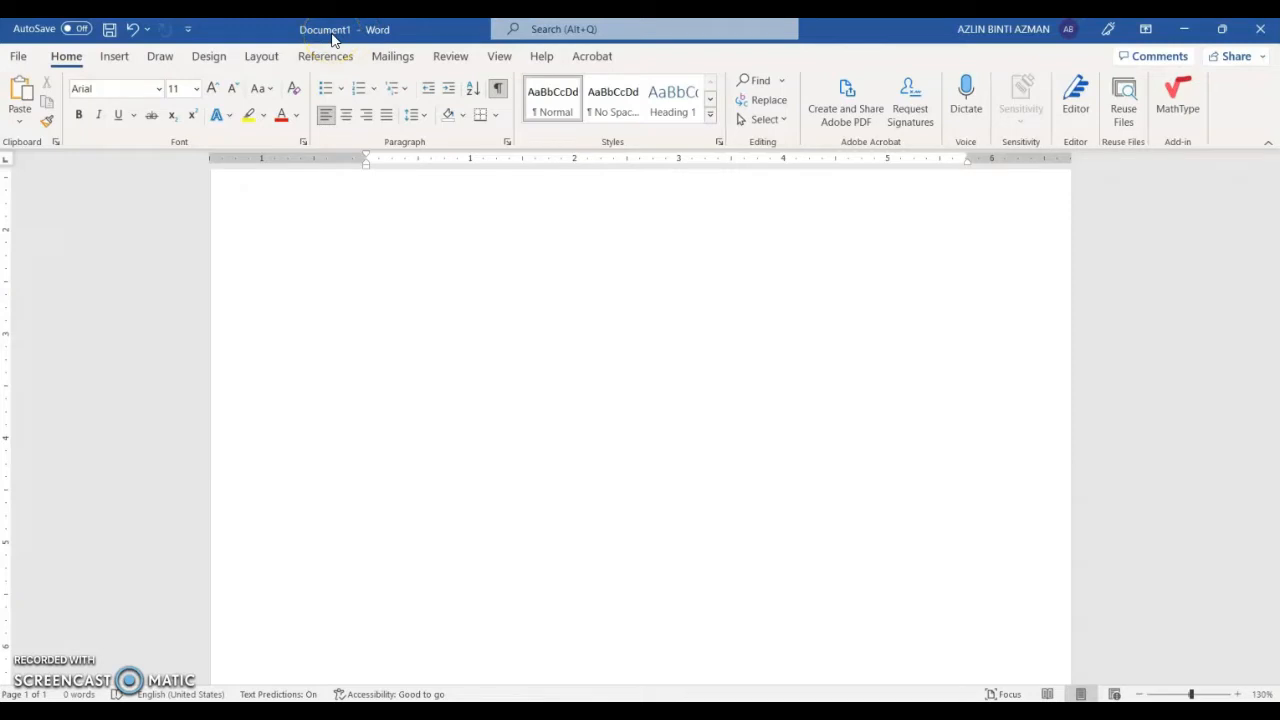
Step: Open the Save As browse dialog
{"action": "left_click", "coordinate": [19, 59]}
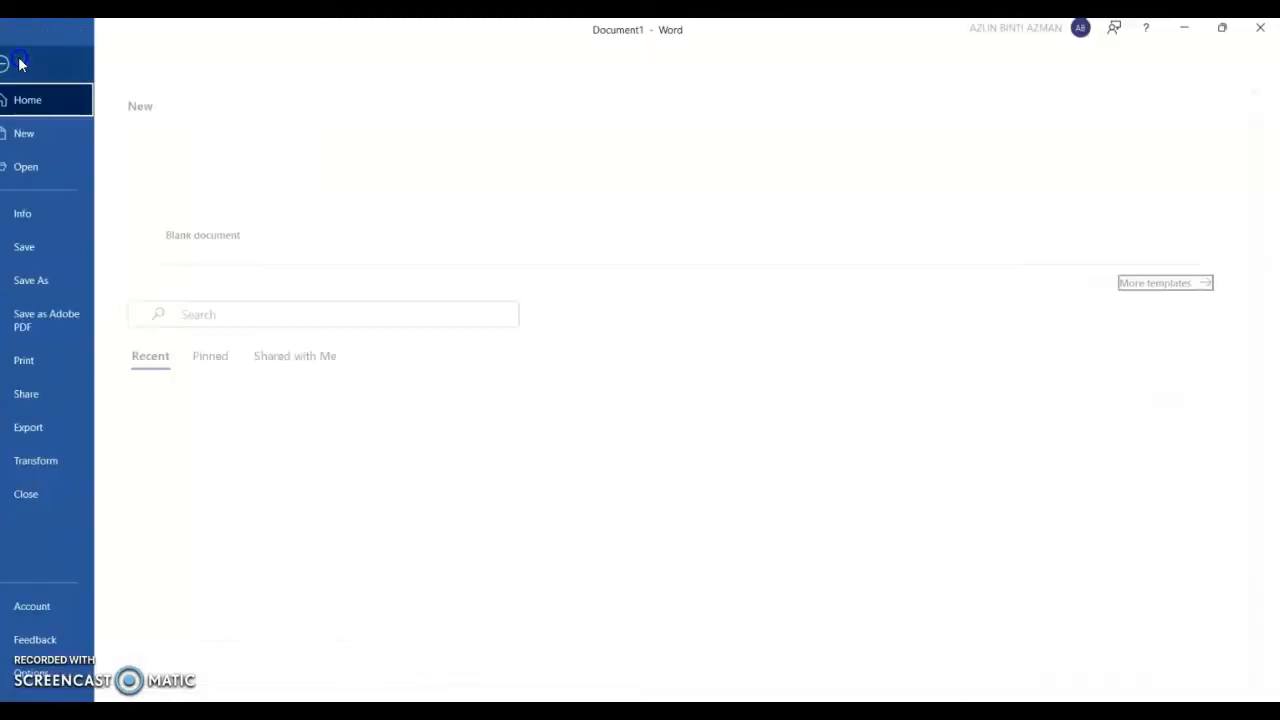
{"action": "left_click", "coordinate": [78, 285]}
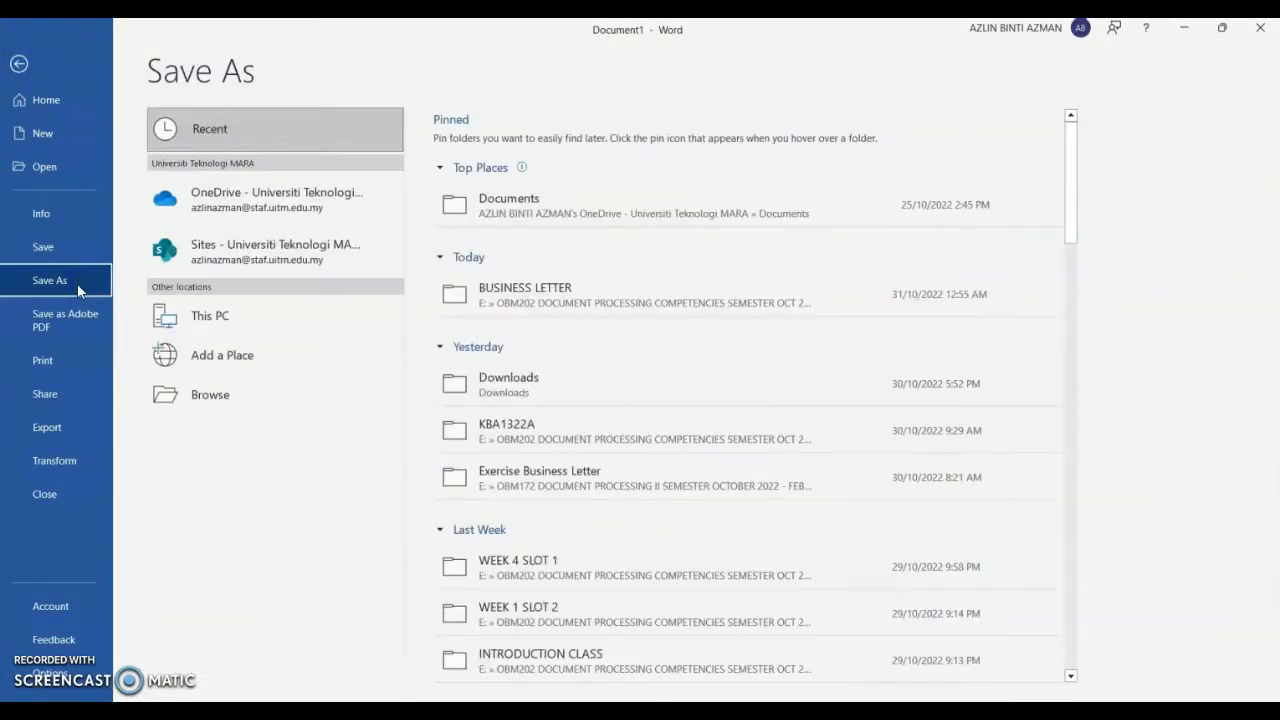
{"action": "left_click", "coordinate": [190, 396]}
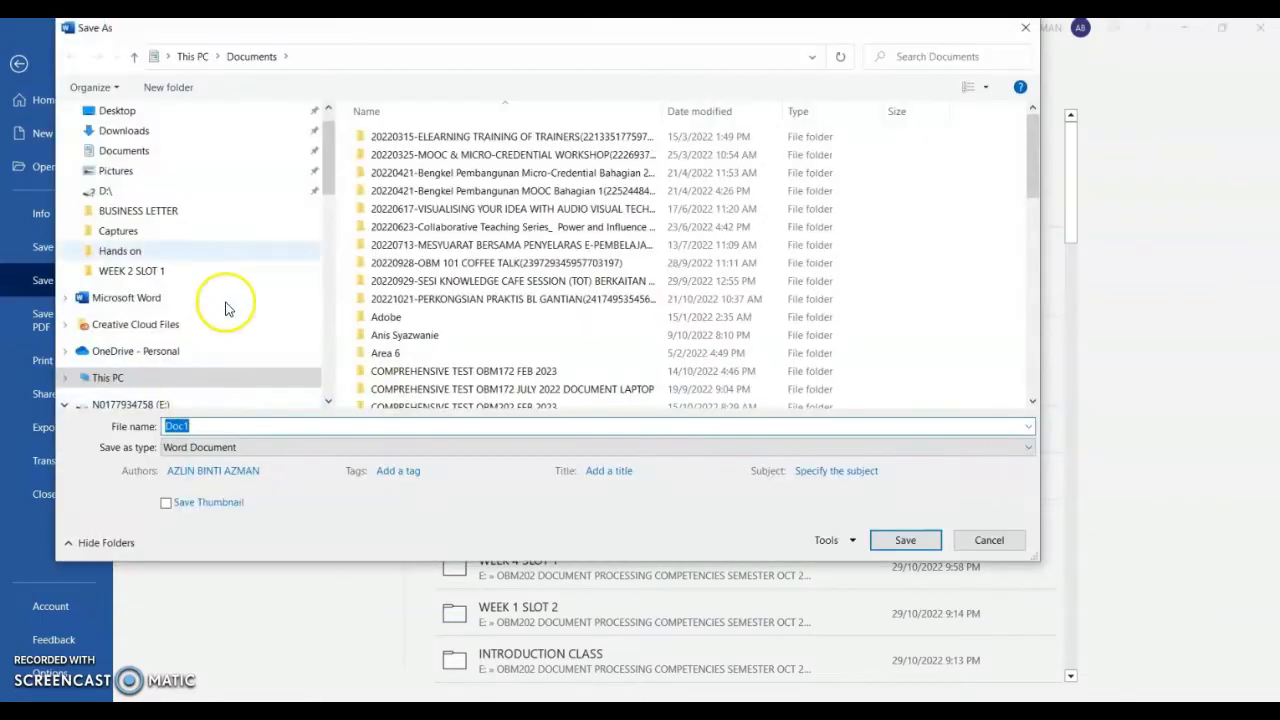
{"action": "left_click", "coordinate": [328, 166]}
{"action": "left_click_drag", "start_coordinate": [328, 166], "coordinate": [325, 204]}
Step: Go to E:\OBM202...\KBA1322B\BUSINESS LETTER and take the existing exercise file's name
{"action": "left_click", "coordinate": [215, 196]}
{"action": "scroll", "coordinate": [476, 288], "scroll_direction": "down", "scroll_amount": 10}
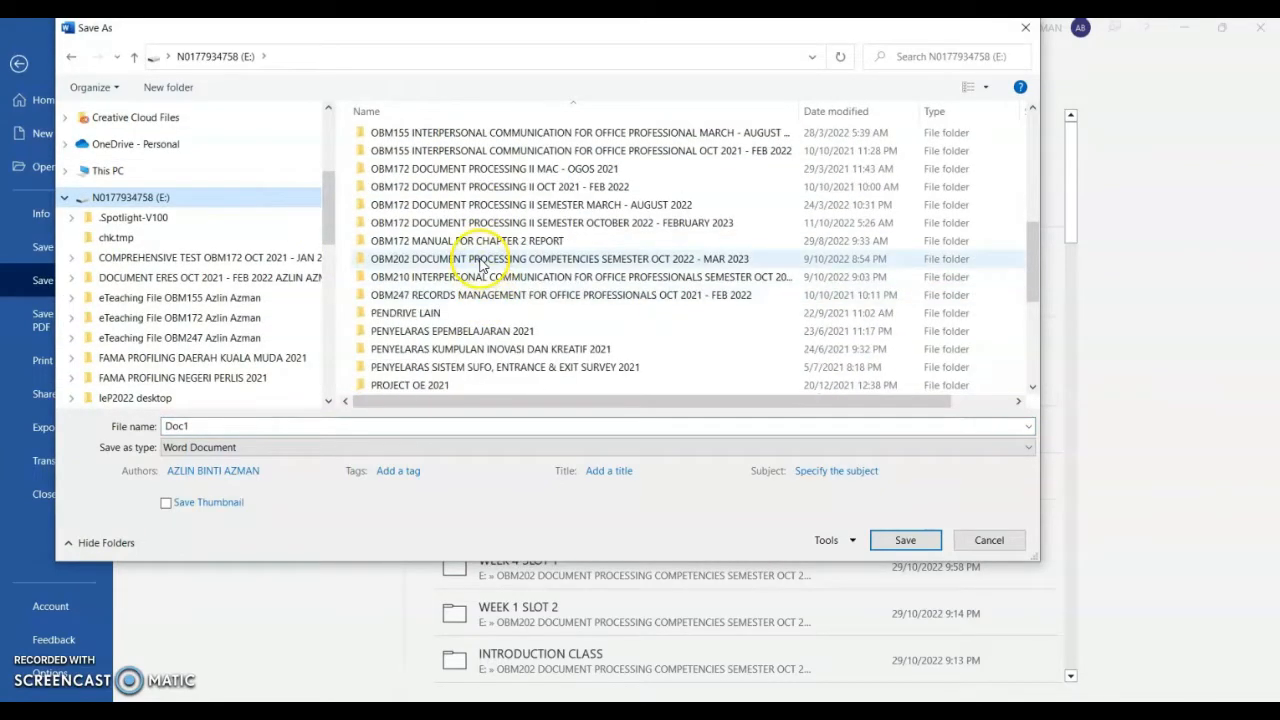
{"action": "double_click", "coordinate": [400, 262]}
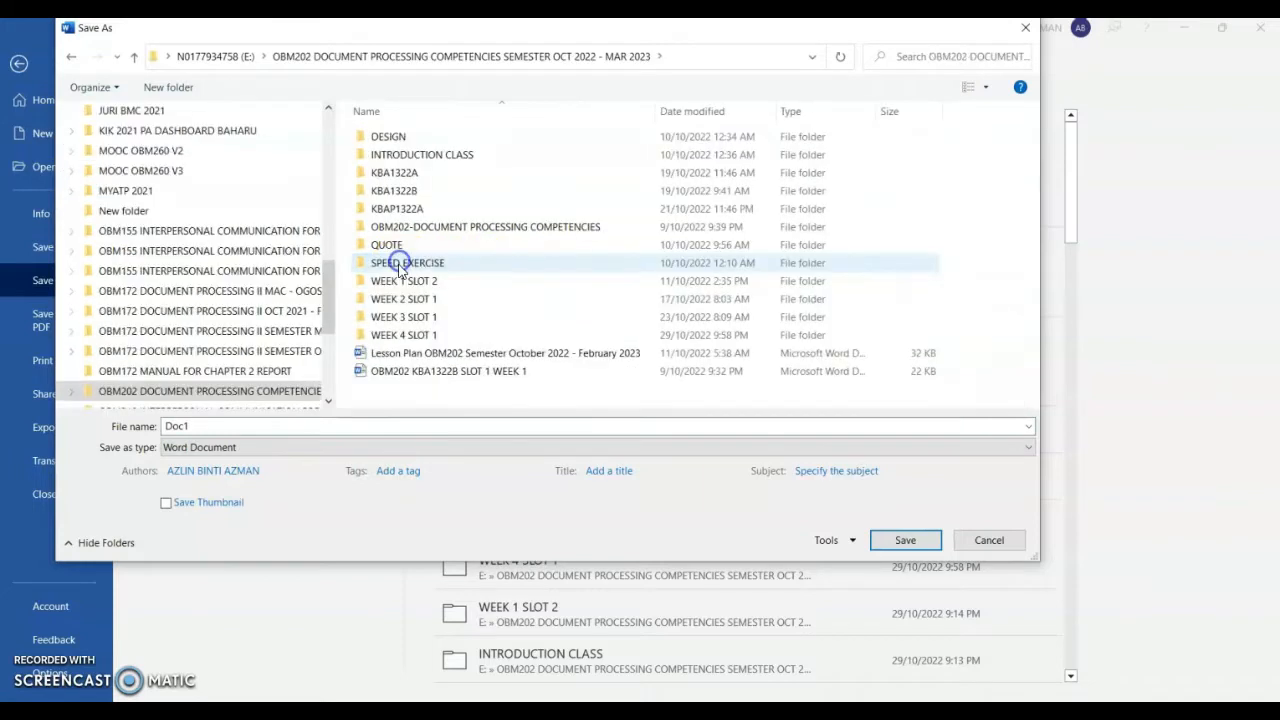
{"action": "double_click", "coordinate": [483, 190]}
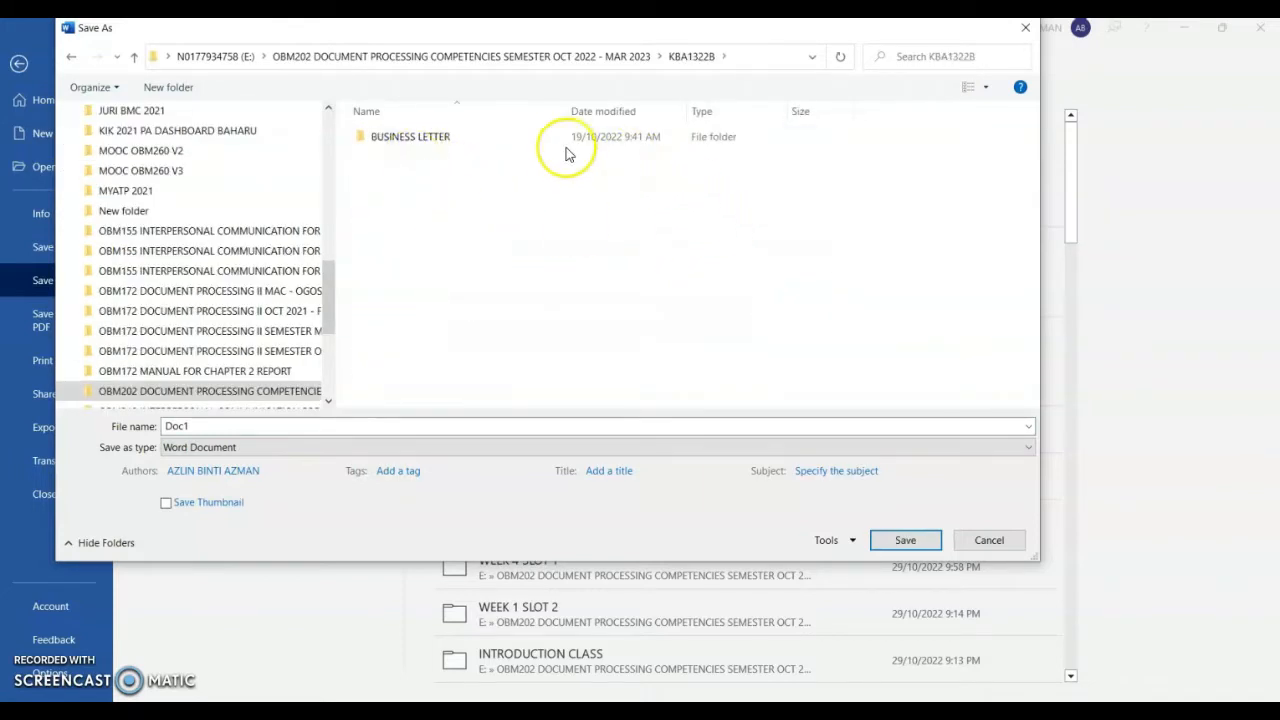
{"action": "left_click", "coordinate": [515, 138]}
{"action": "double_click", "coordinate": [510, 140]}
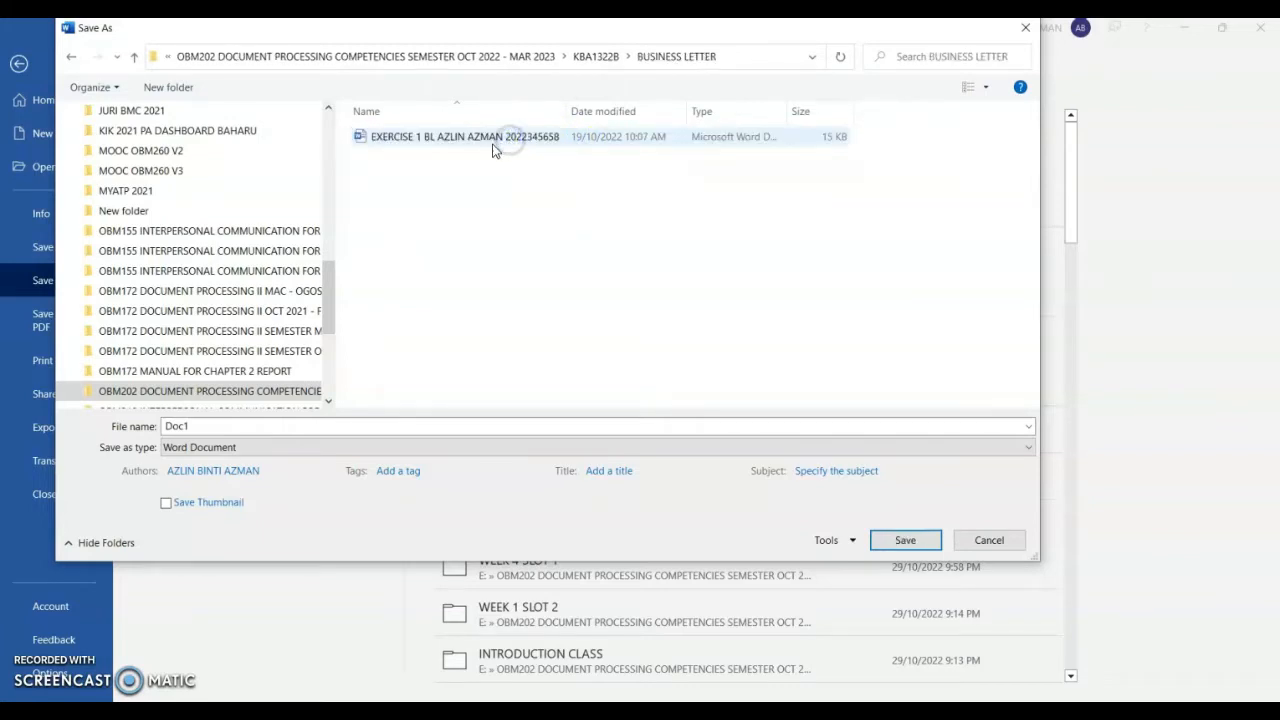
{"action": "left_click", "coordinate": [386, 136]}
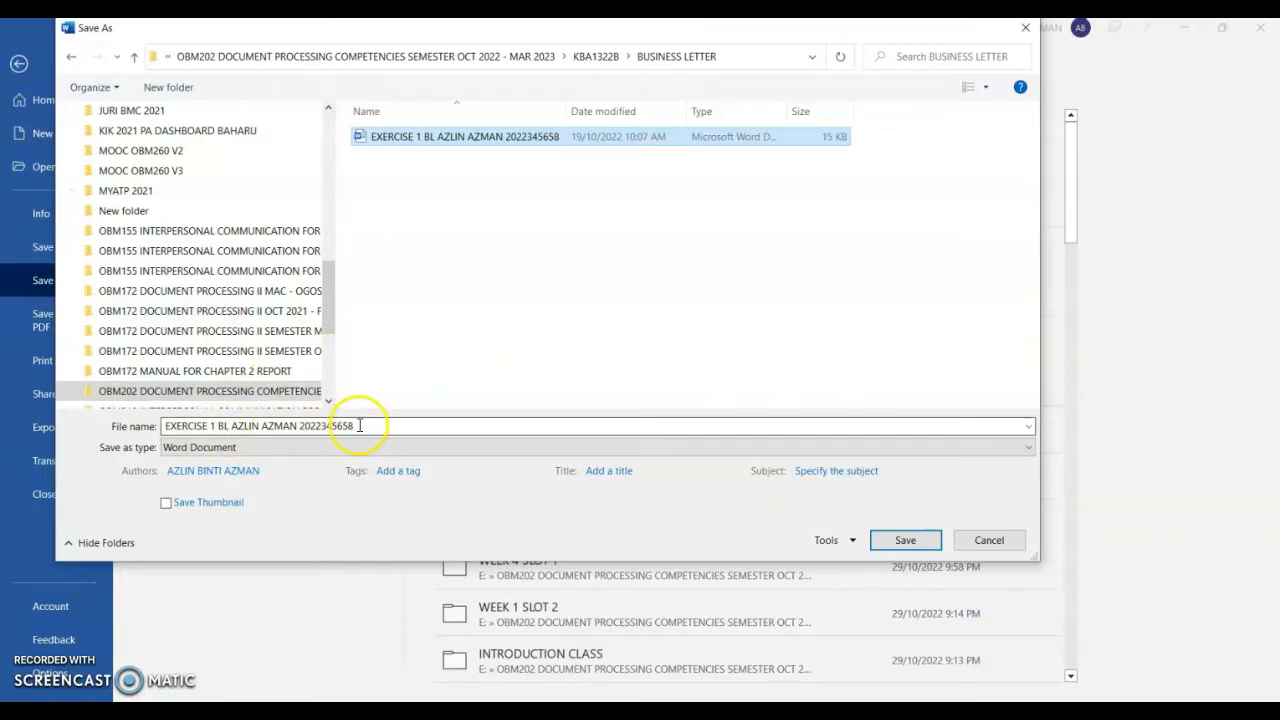
Step: Save as a Word Document, replacing the existing EXERCISE 1 BL file in BUSINESS LETTER
{"action": "left_click", "coordinate": [166, 426]}
{"action": "left_click", "coordinate": [165, 426]}
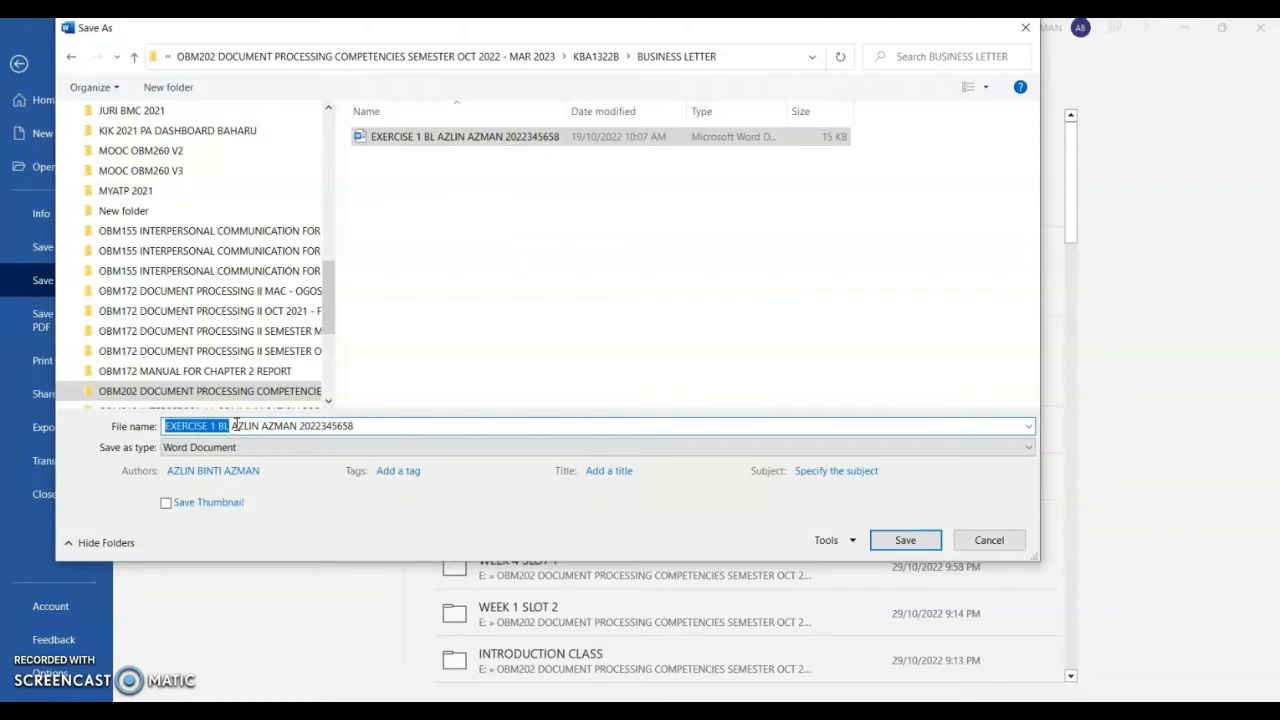
{"action": "left_click", "coordinate": [233, 426]}
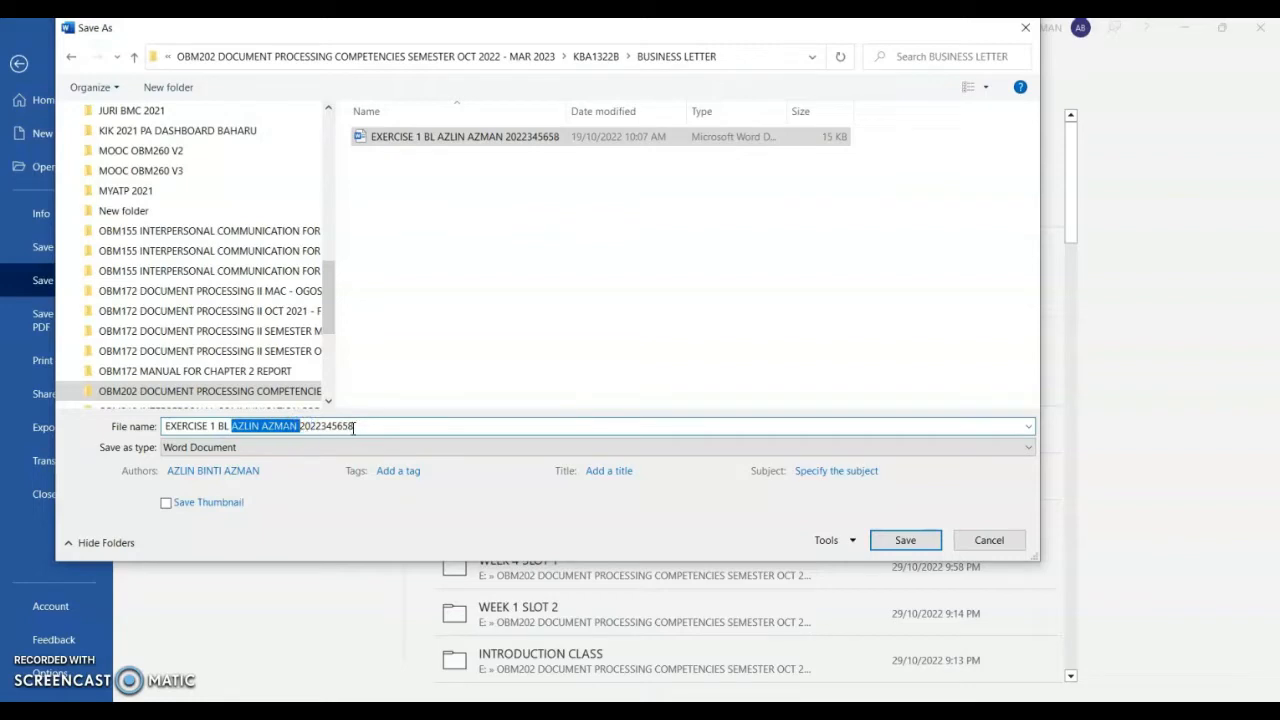
{"action": "left_click_drag", "start_coordinate": [354, 427], "coordinate": [300, 426]}
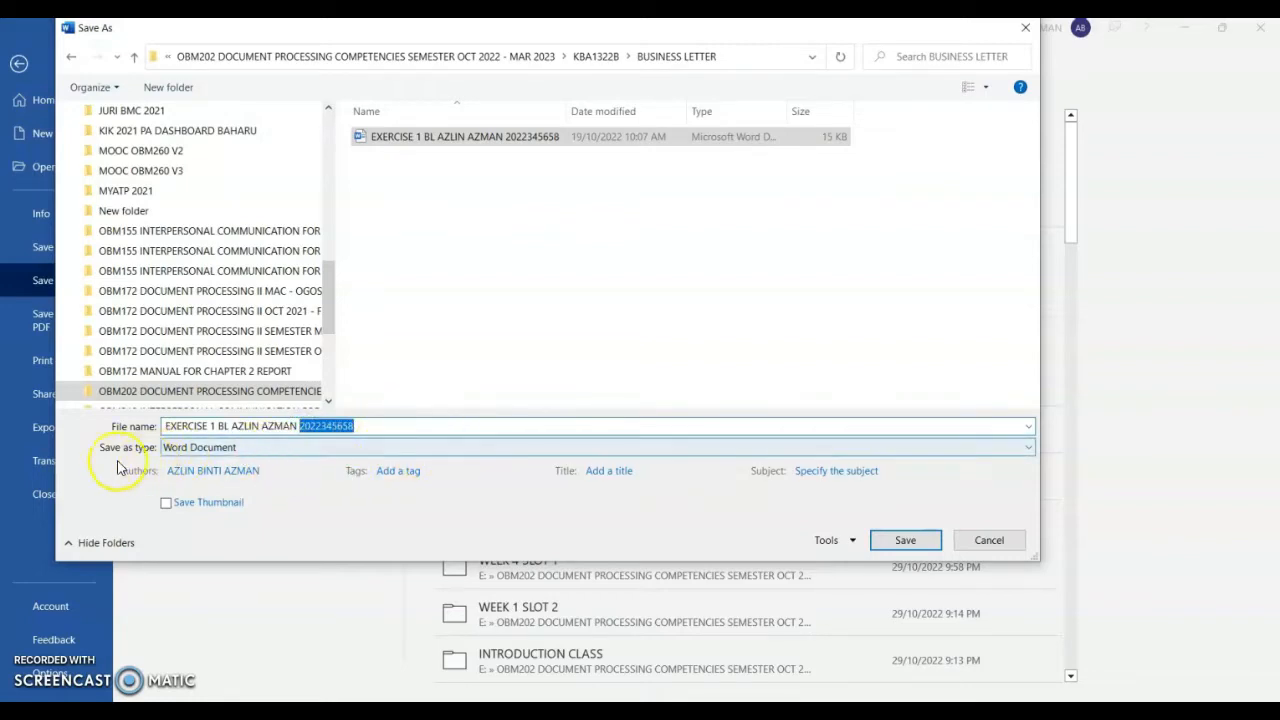
{"action": "left_click", "coordinate": [185, 448]}
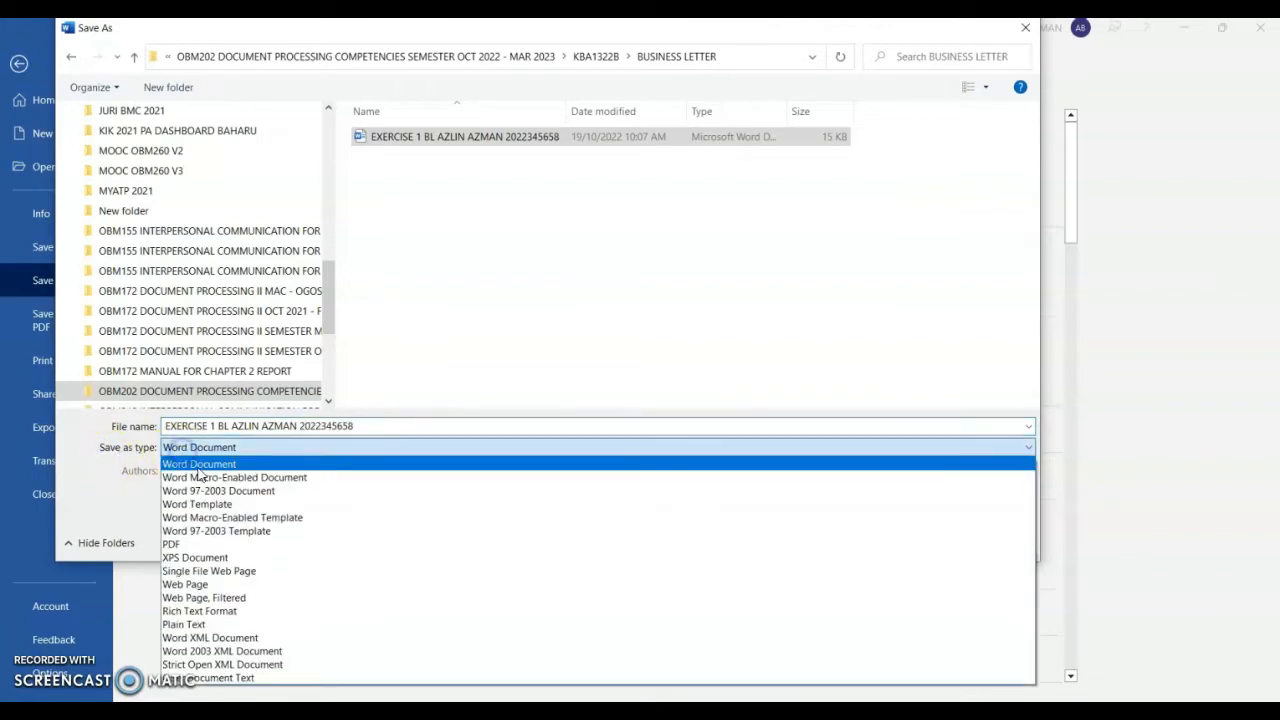
{"action": "left_click", "coordinate": [200, 466]}
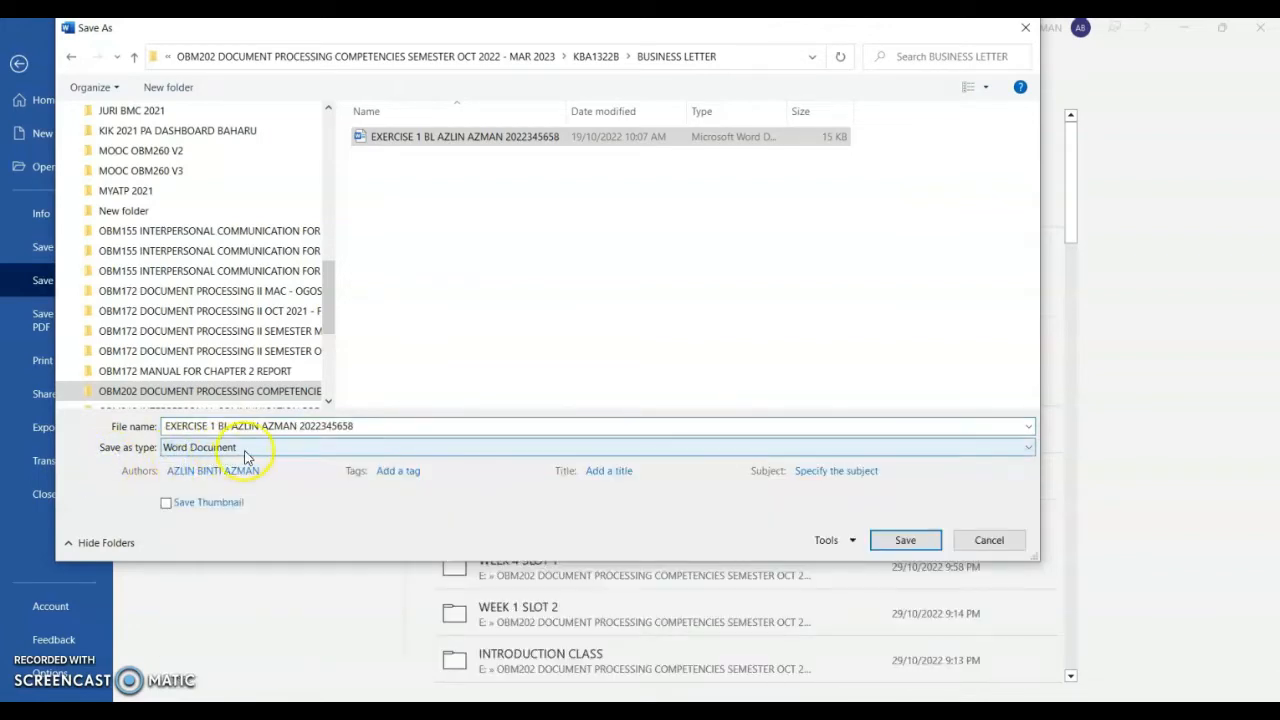
{"action": "left_click", "coordinate": [918, 542]}
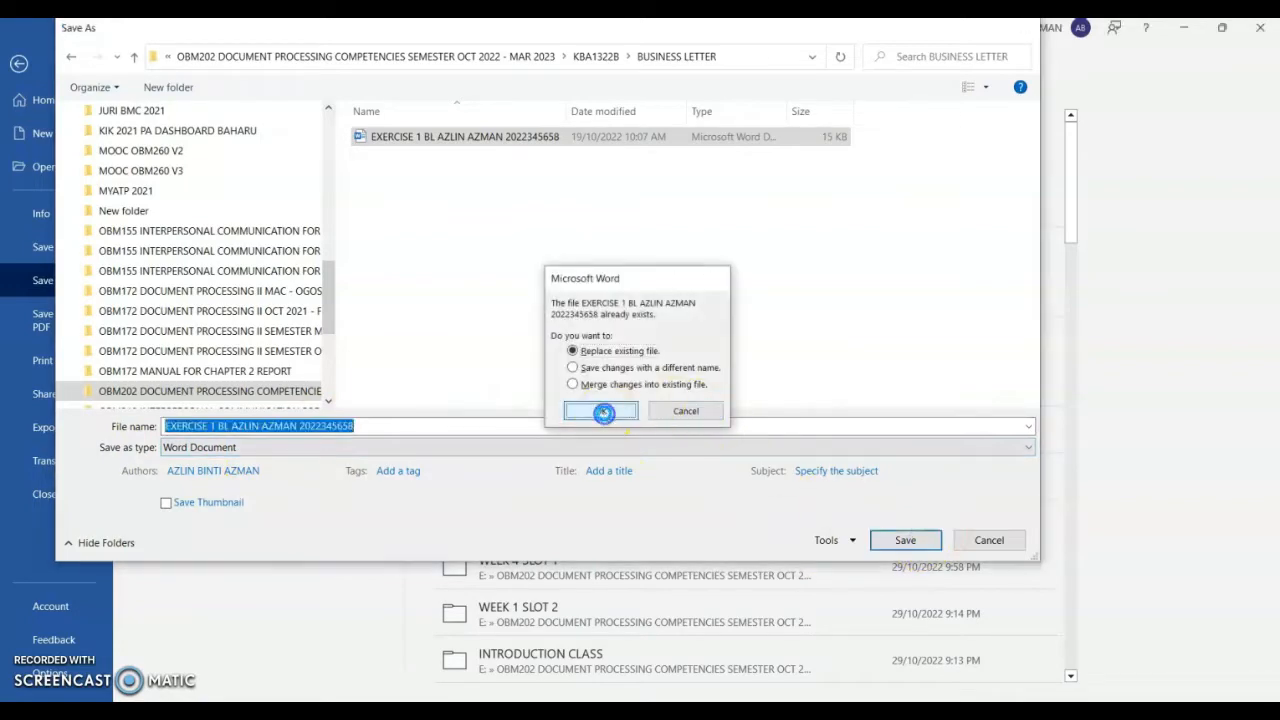
{"action": "left_click", "coordinate": [606, 412]}
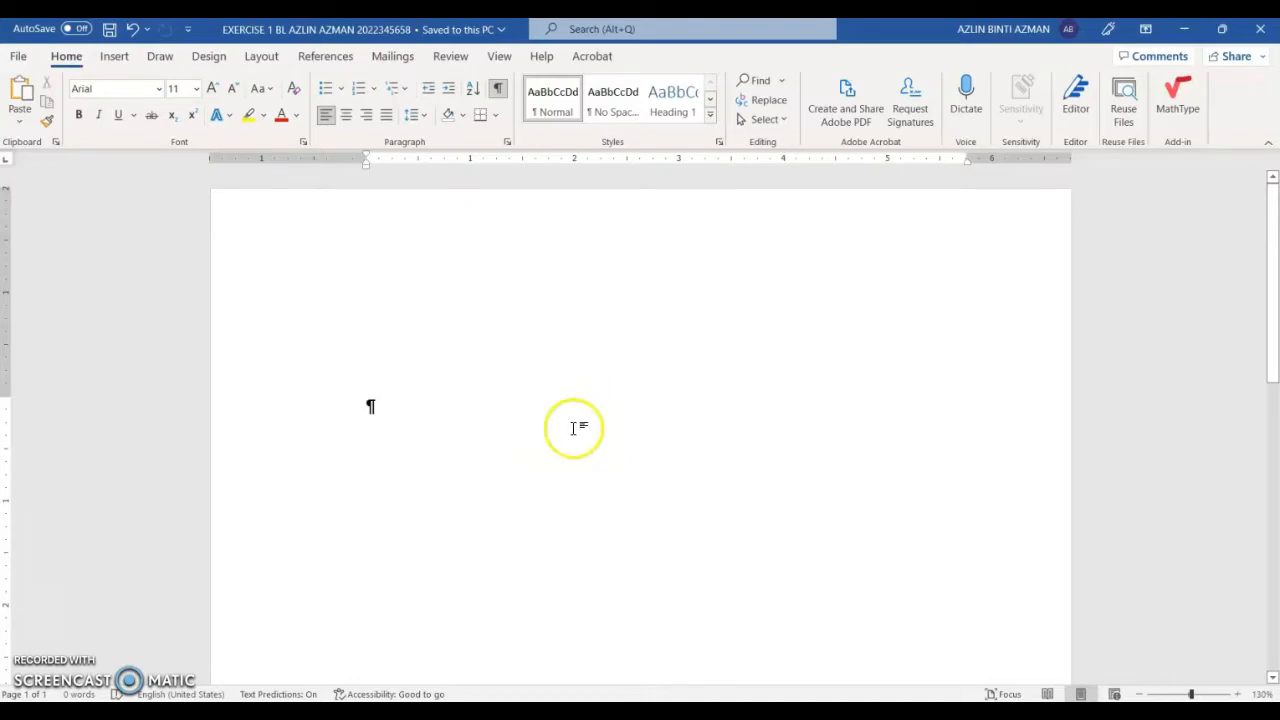
Step: Save a copy with the file name's exercise number changed from 1 to 2
{"action": "left_click", "coordinate": [22, 60]}
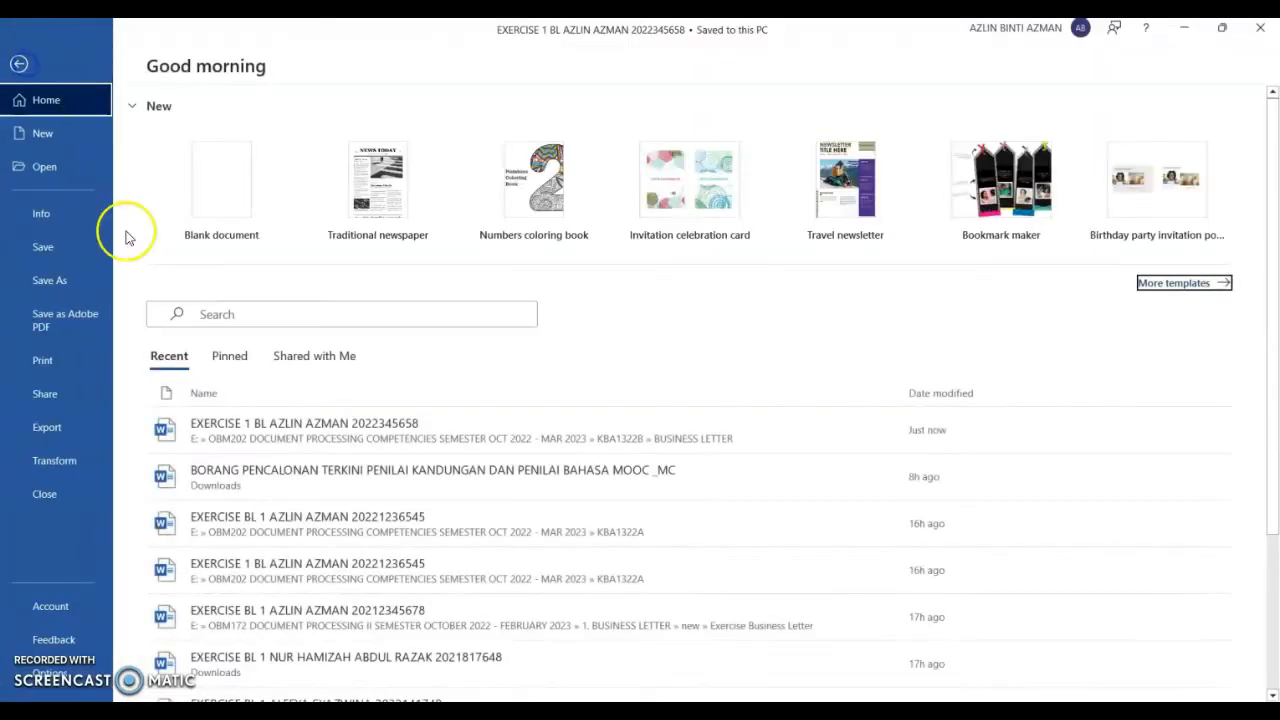
{"action": "left_click", "coordinate": [92, 287]}
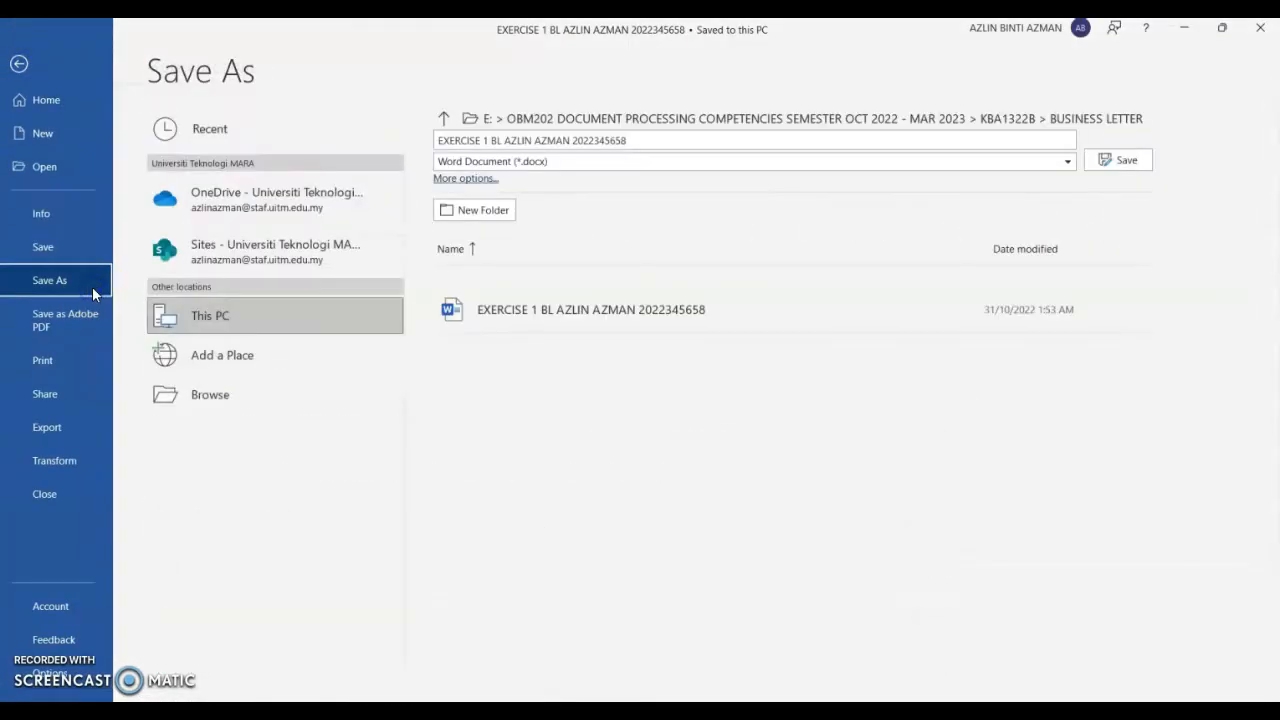
{"action": "left_click", "coordinate": [255, 402]}
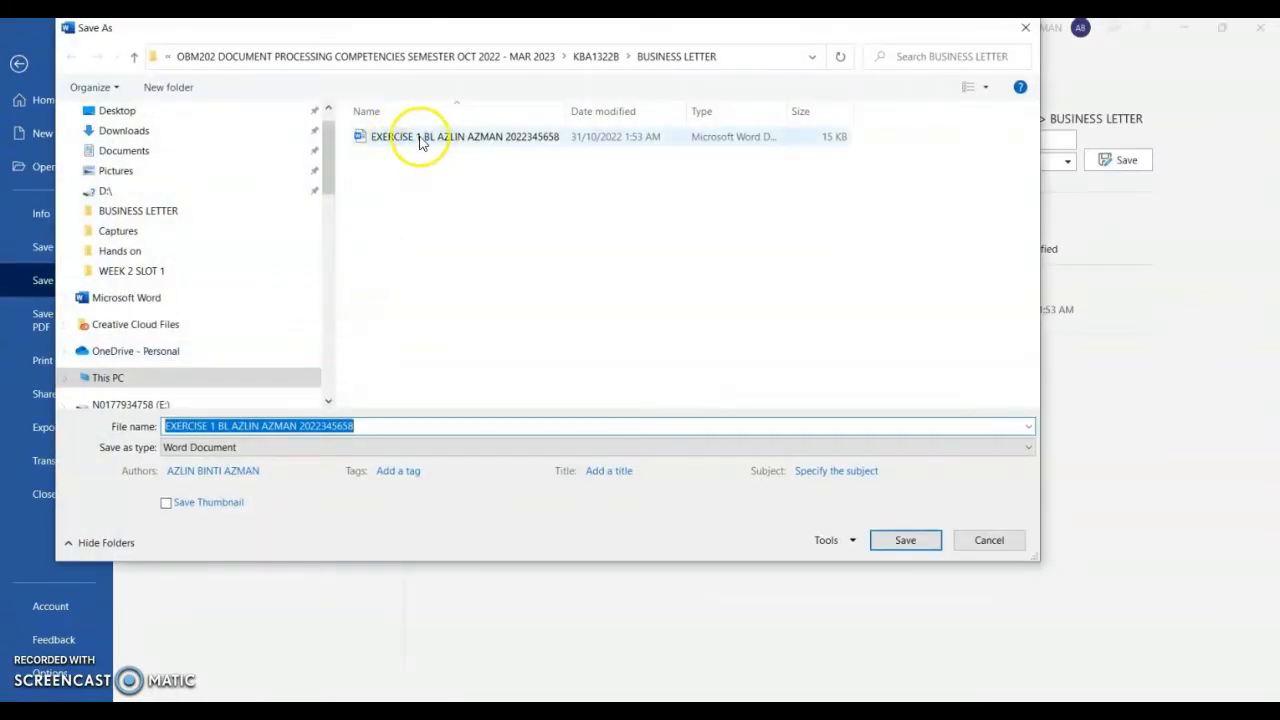
{"action": "left_click", "coordinate": [215, 426]}
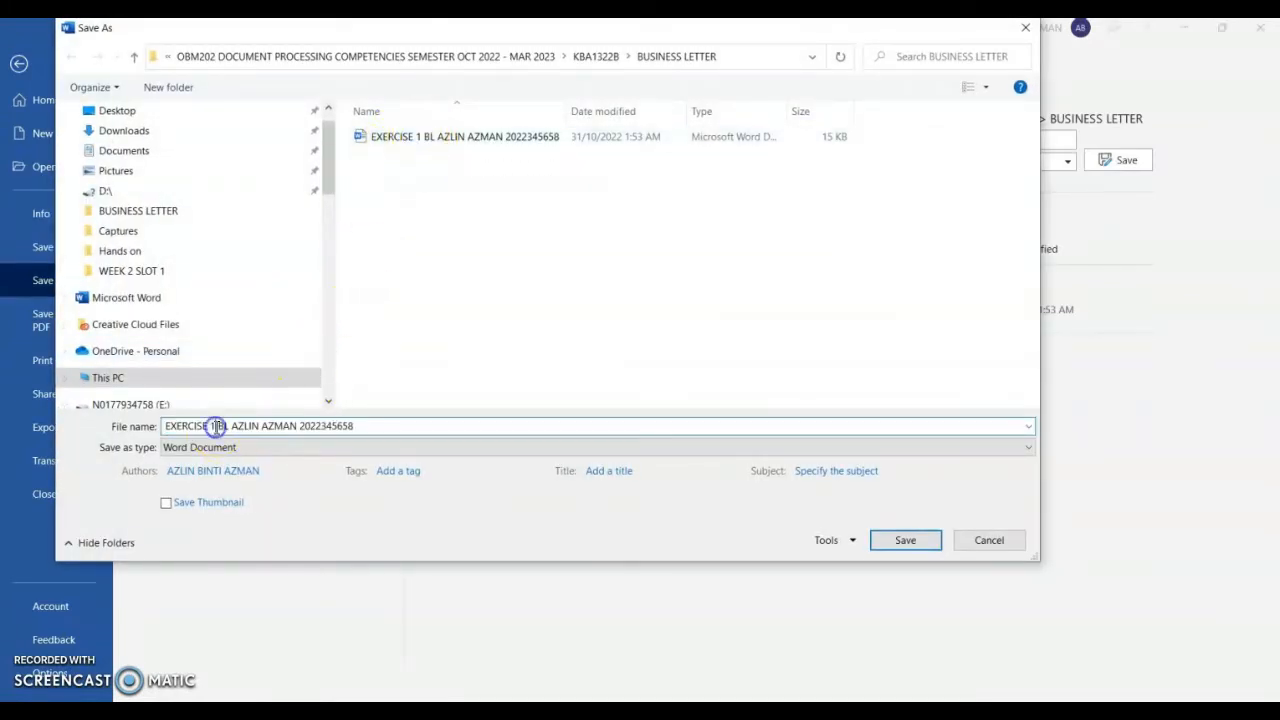
{"action": "key", "text": "BackSpace"}
{"action": "type", "text": "2"}
{"action": "left_click", "coordinate": [905, 541]}
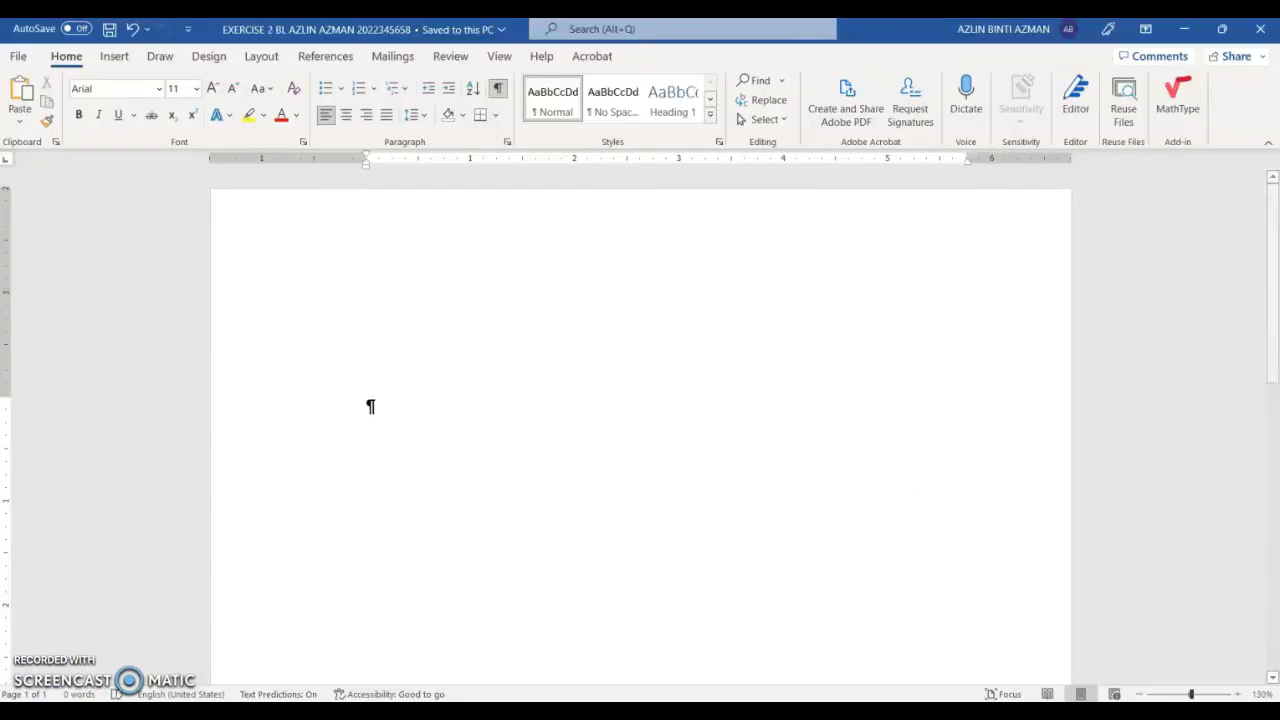
{"action": "left_click", "coordinate": [1260, 33]}
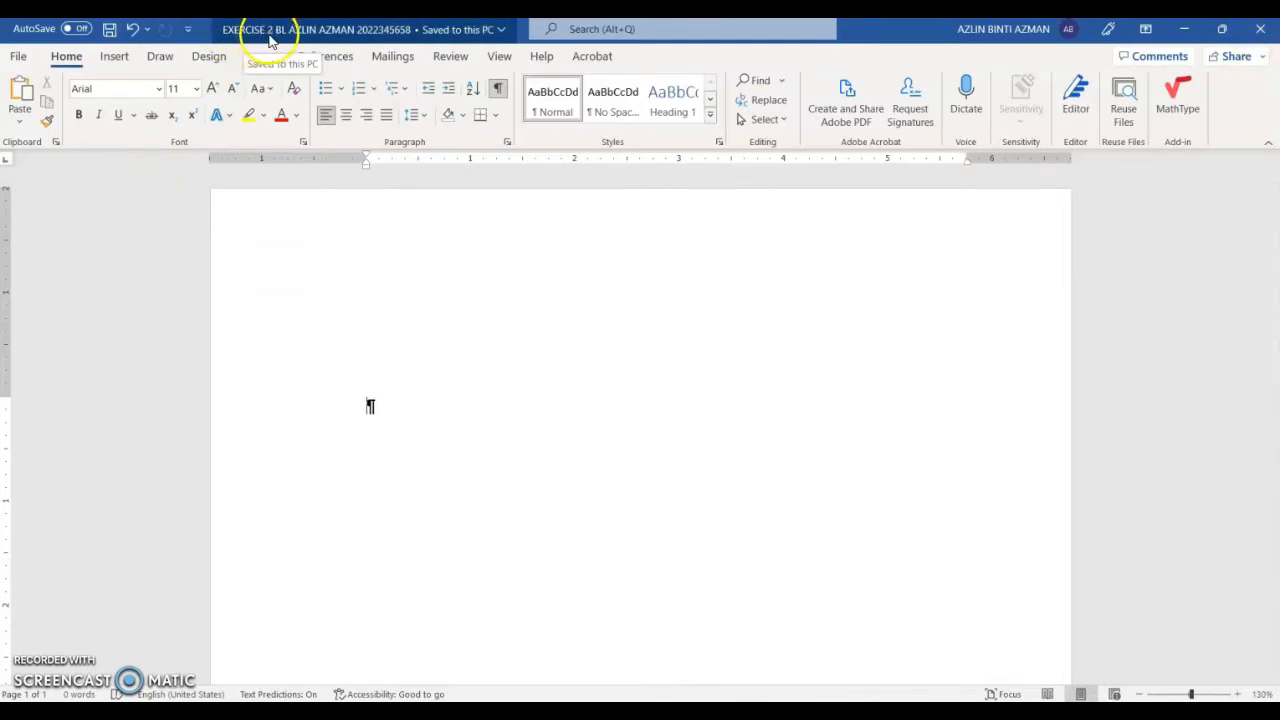
Step: Change the footer label from EXERCISE BL 1 to EXERCISE BL 2
{"action": "scroll", "coordinate": [890, 615], "scroll_direction": "down", "scroll_amount": 10}
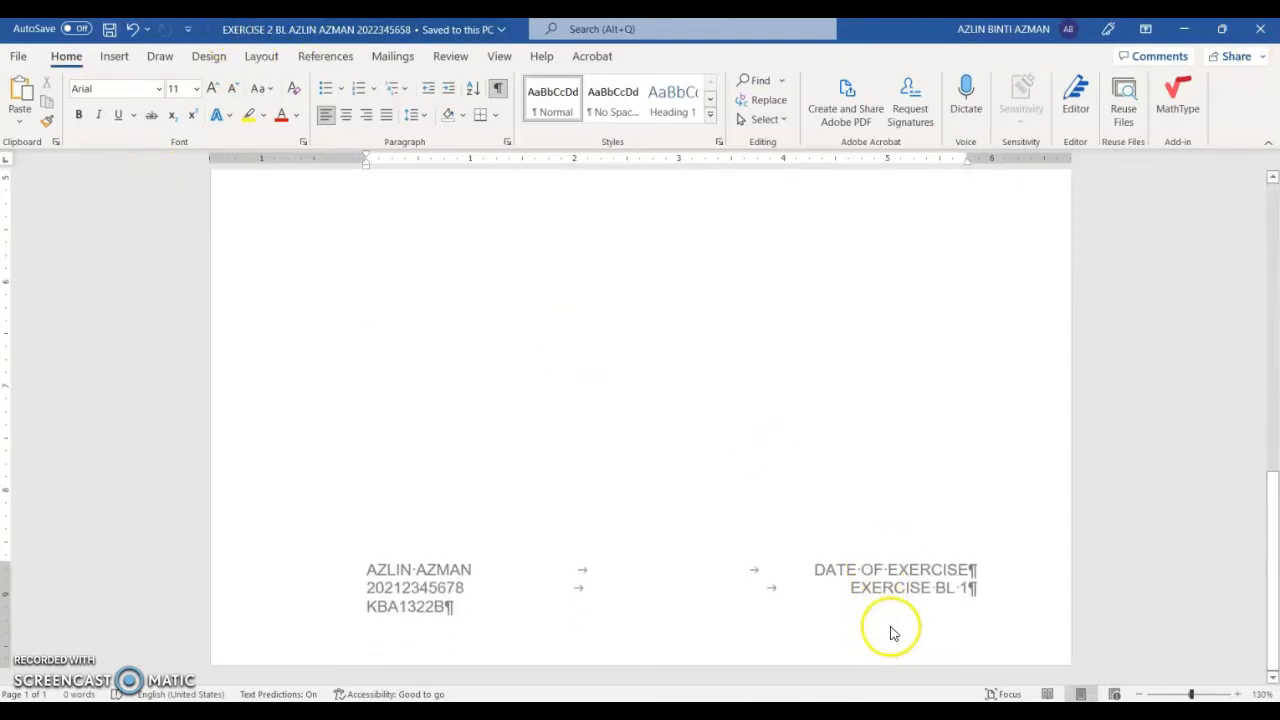
{"action": "double_click", "coordinate": [970, 590]}
{"action": "key", "text": "BackSpace"}
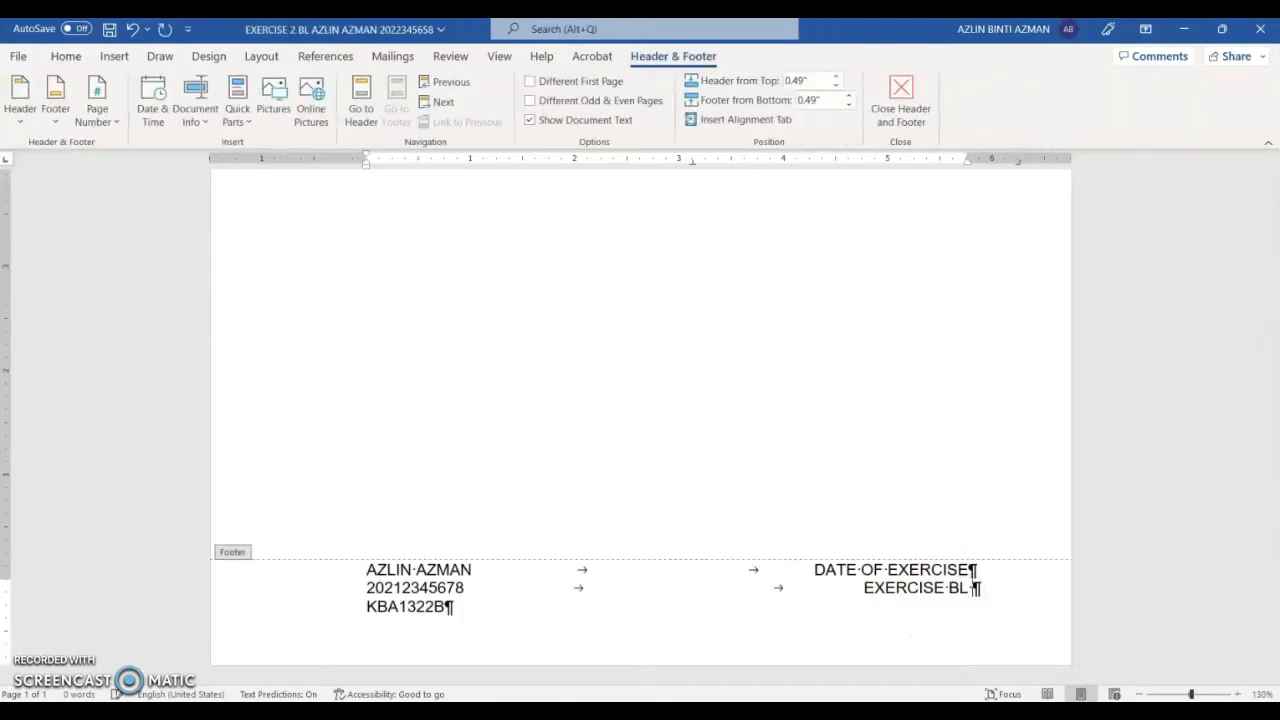
{"action": "type", "text": "2"}
{"action": "left_click", "coordinate": [905, 108]}
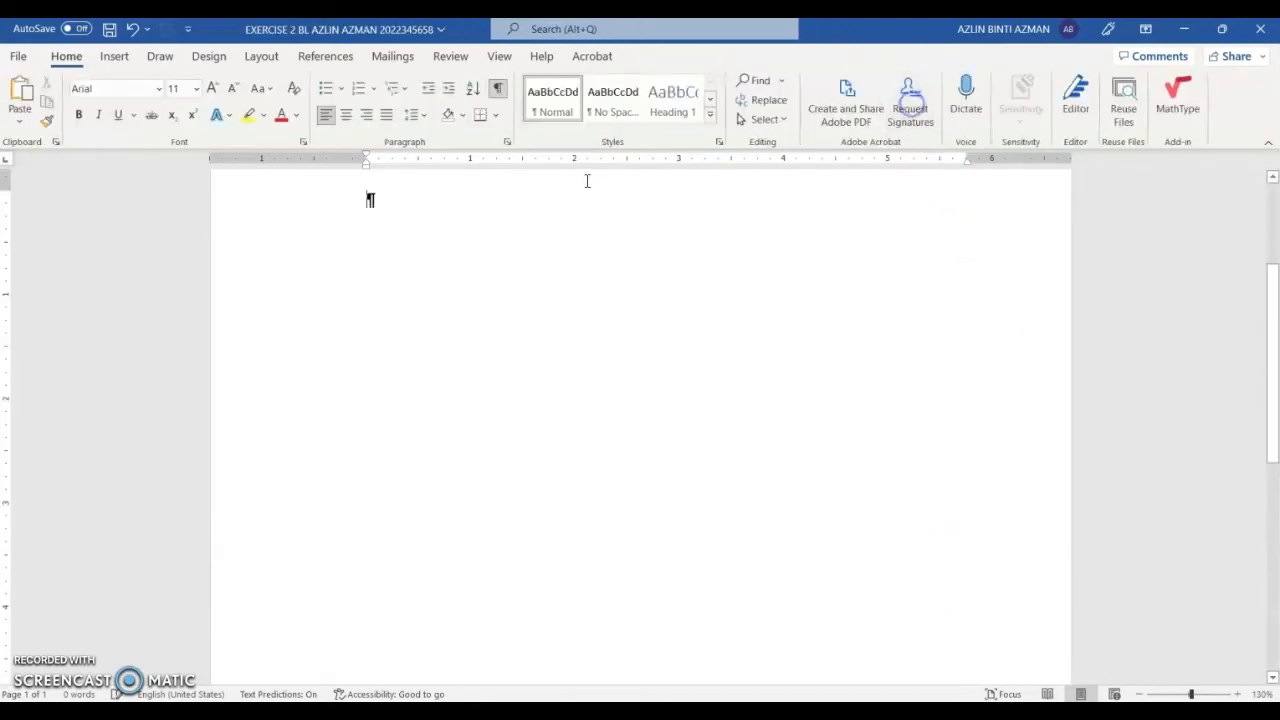
Step: Save the EXERCISE 2 document, close Word, and switch to File Explorer on drive E:
{"action": "left_click", "coordinate": [109, 31]}
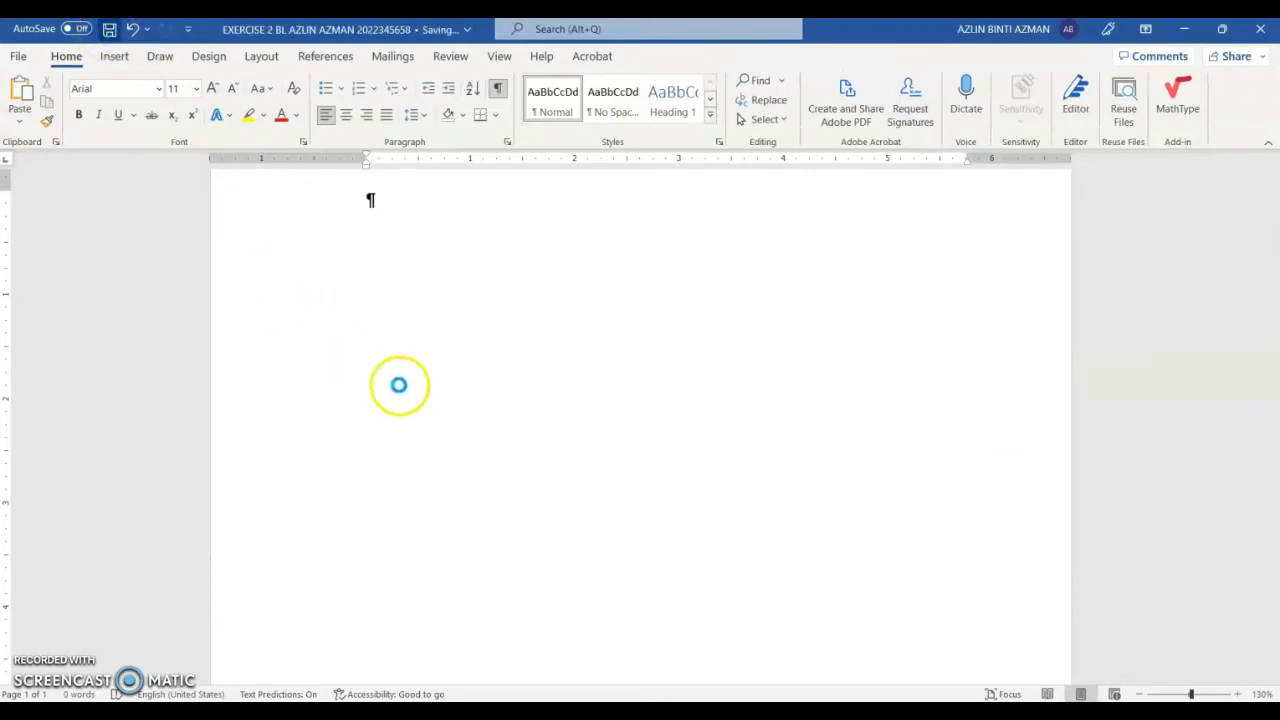
{"action": "left_click", "coordinate": [1262, 30]}
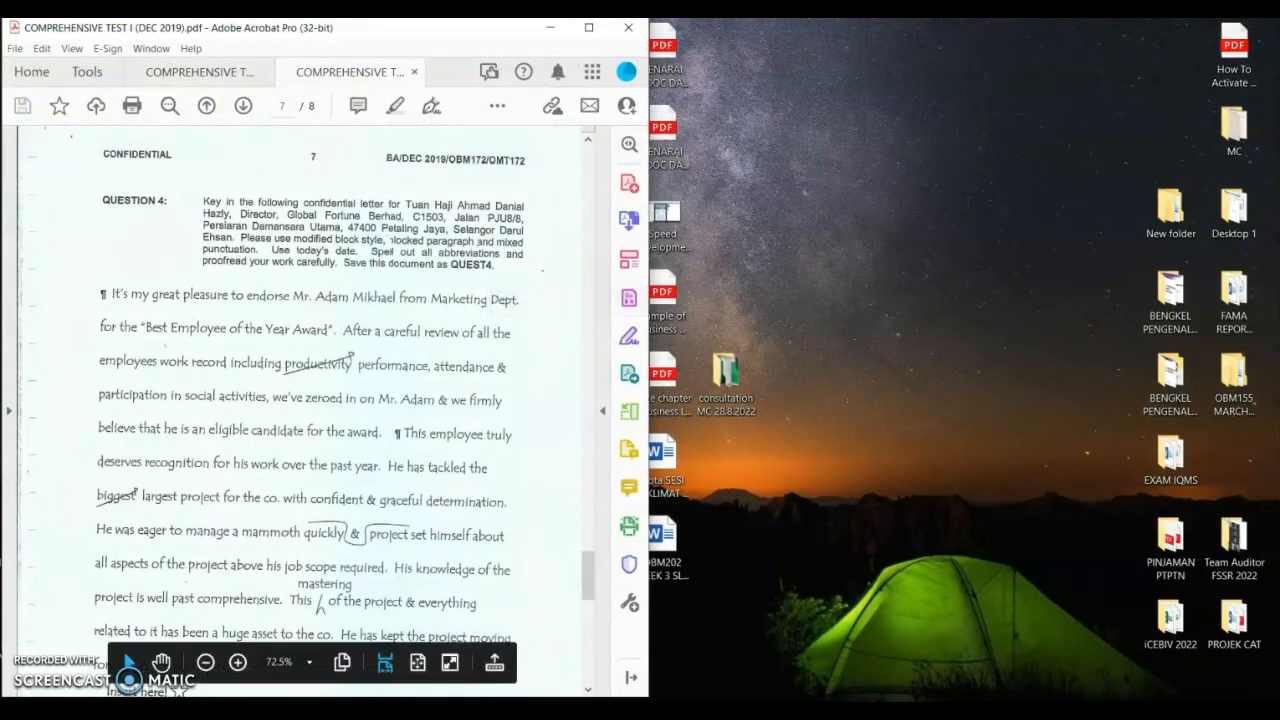
{"action": "key", "text": "alt+Tab"}
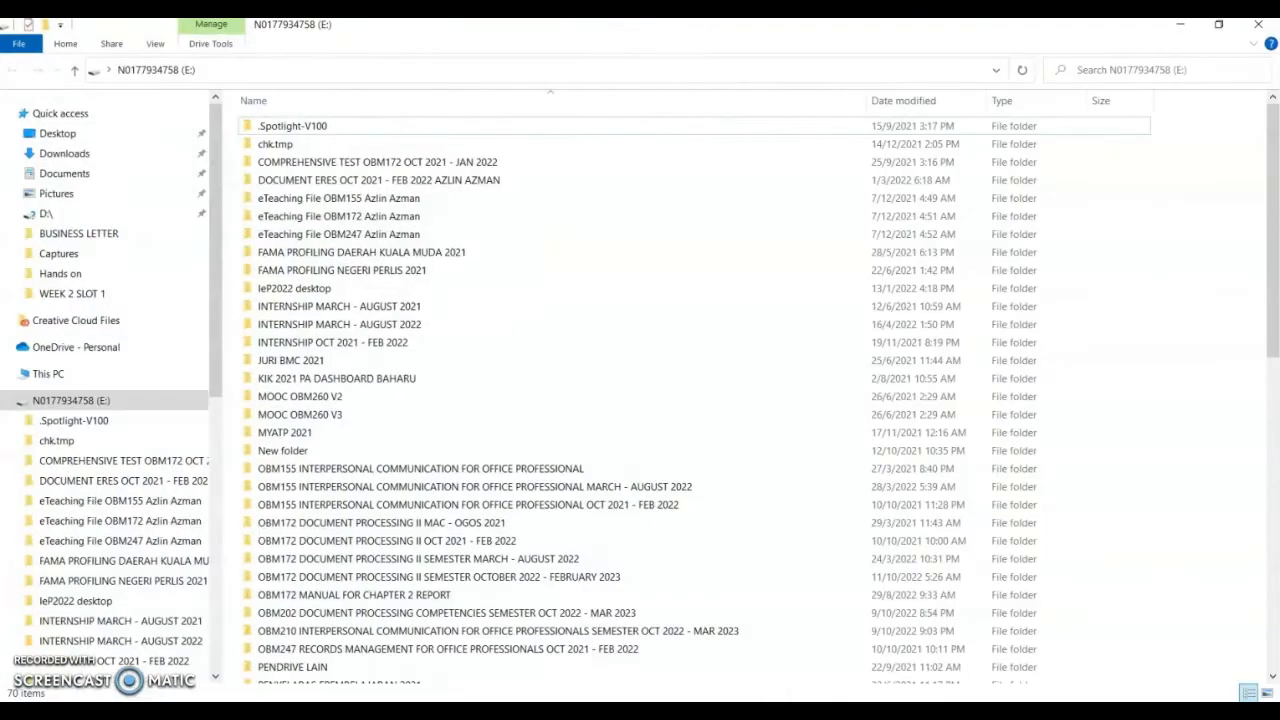
Step: Go through OBM202 and KBA1322B into the BUSINESS LETTER folder
{"action": "double_click", "coordinate": [406, 612]}
{"action": "double_click", "coordinate": [331, 180]}
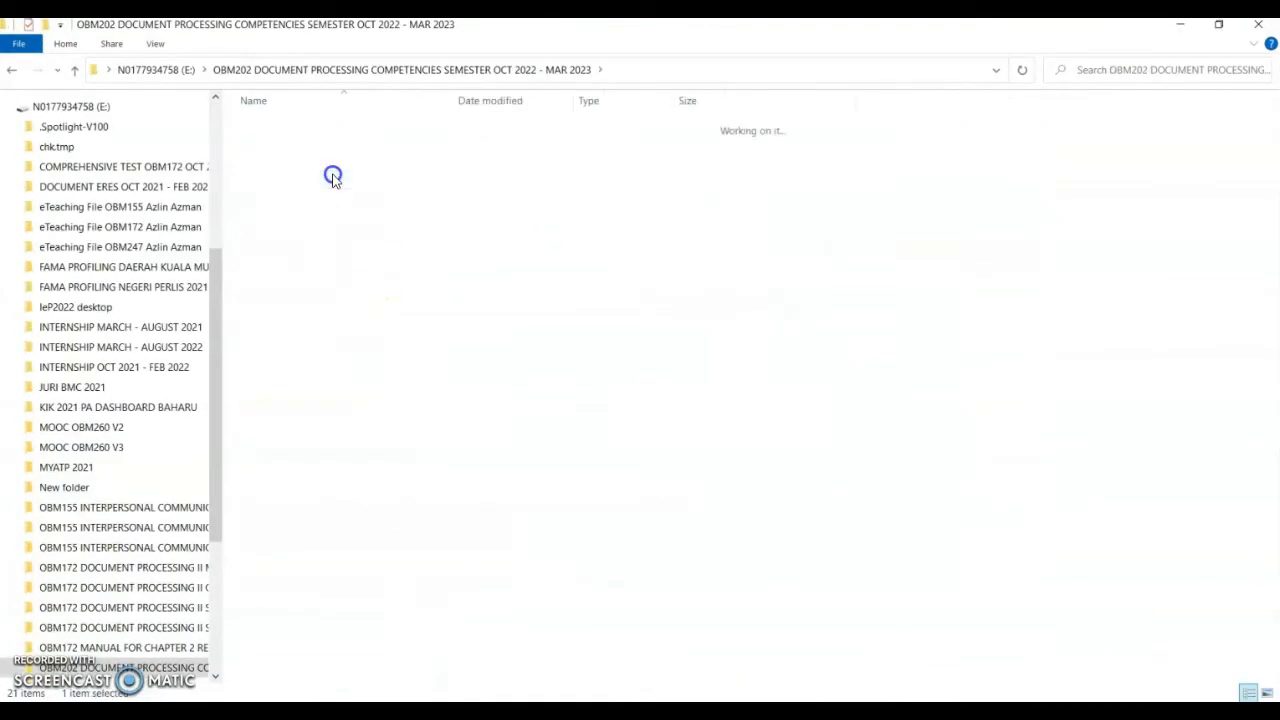
{"action": "left_click", "coordinate": [331, 130]}
{"action": "double_click", "coordinate": [331, 130]}
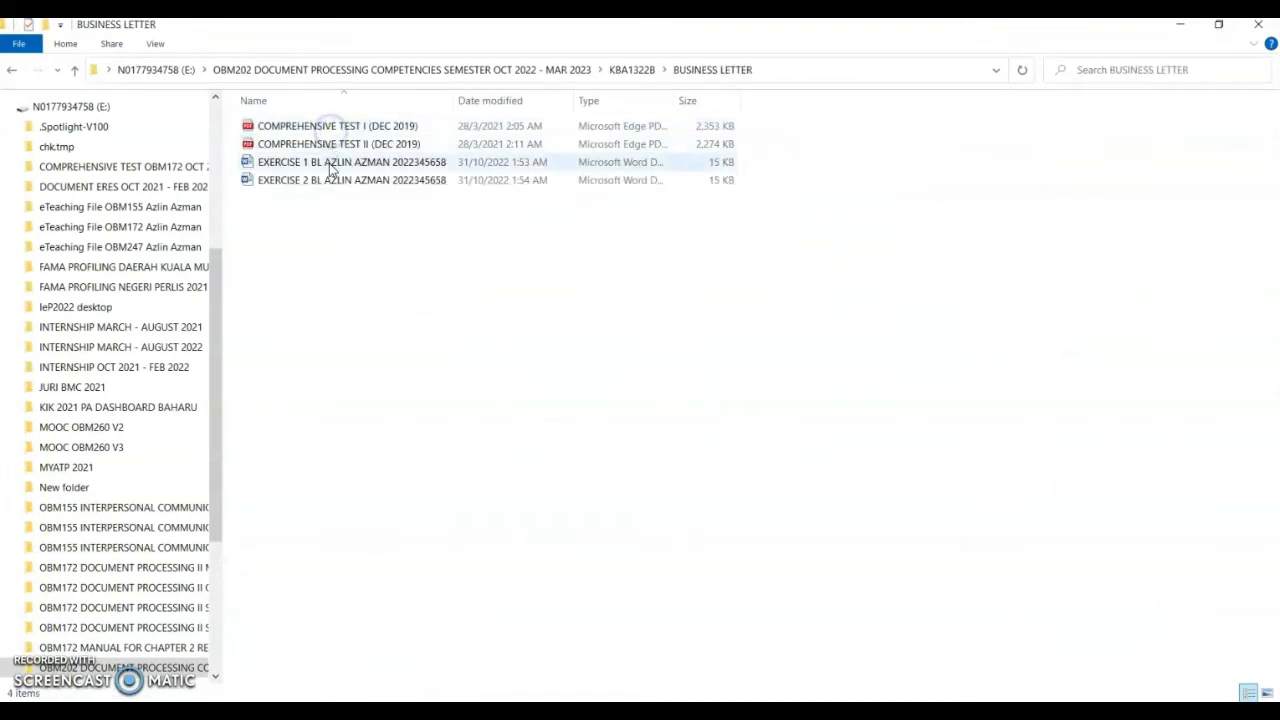
Step: Open the EXERCISE 1 BL letter document in Word
{"action": "left_click", "coordinate": [337, 162]}
{"action": "left_click", "coordinate": [340, 180]}
{"action": "left_click", "coordinate": [352, 163]}
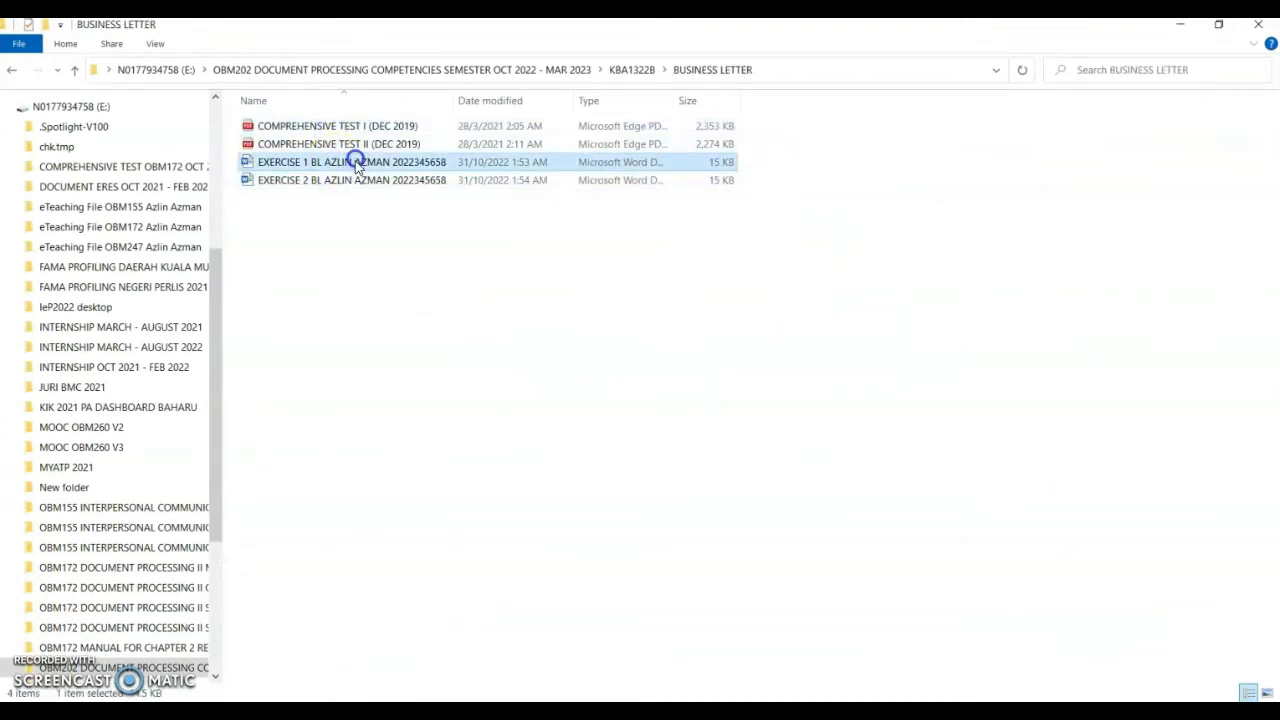
{"action": "left_click", "coordinate": [352, 179]}
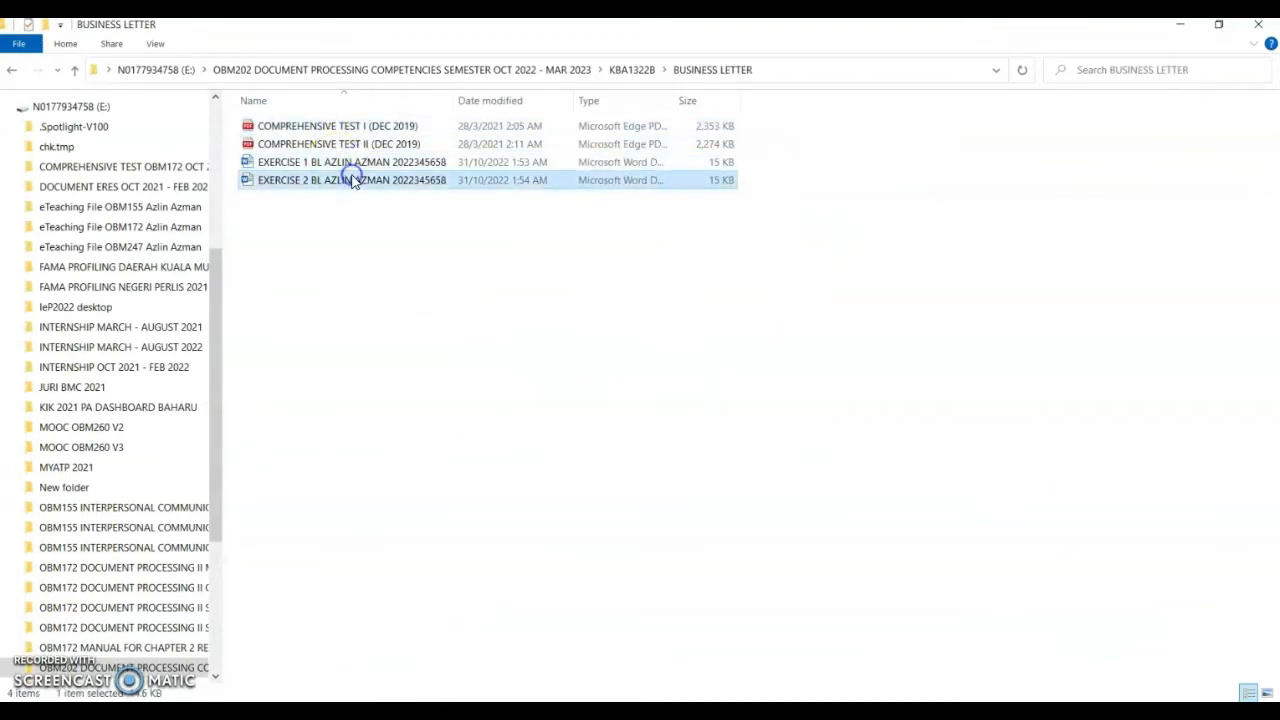
{"action": "left_click", "coordinate": [412, 163]}
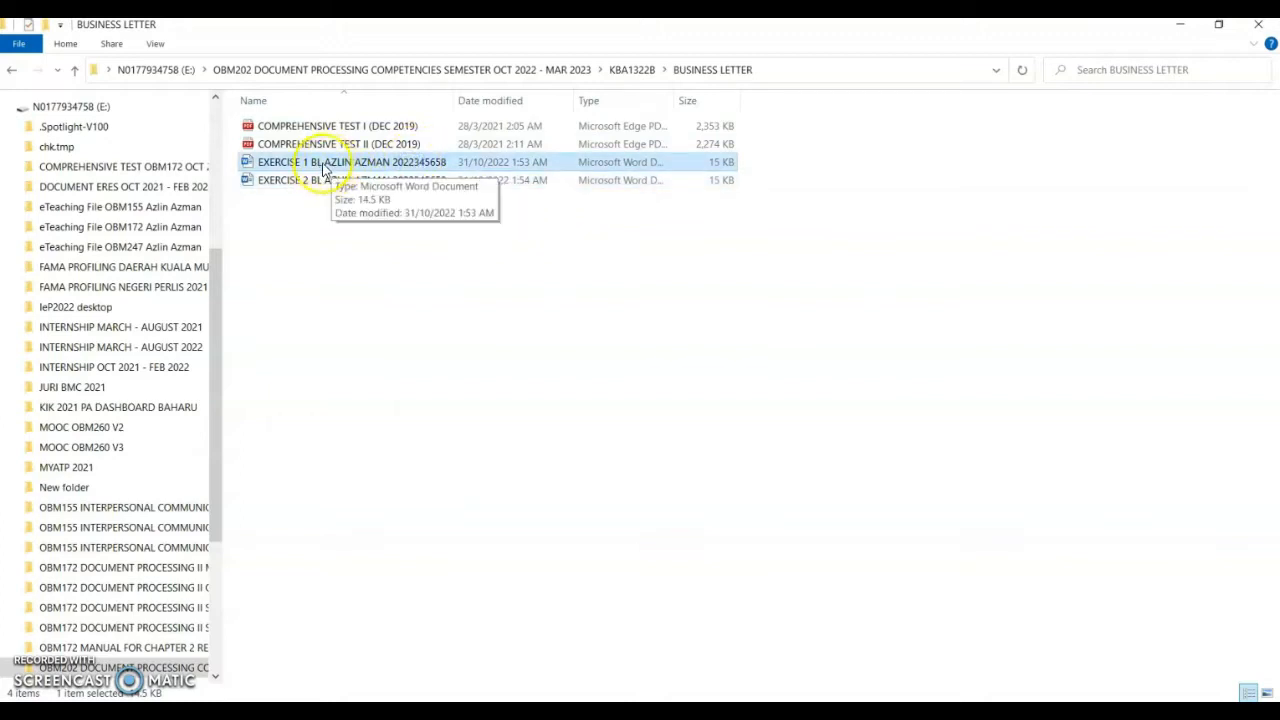
{"action": "left_click", "coordinate": [299, 186]}
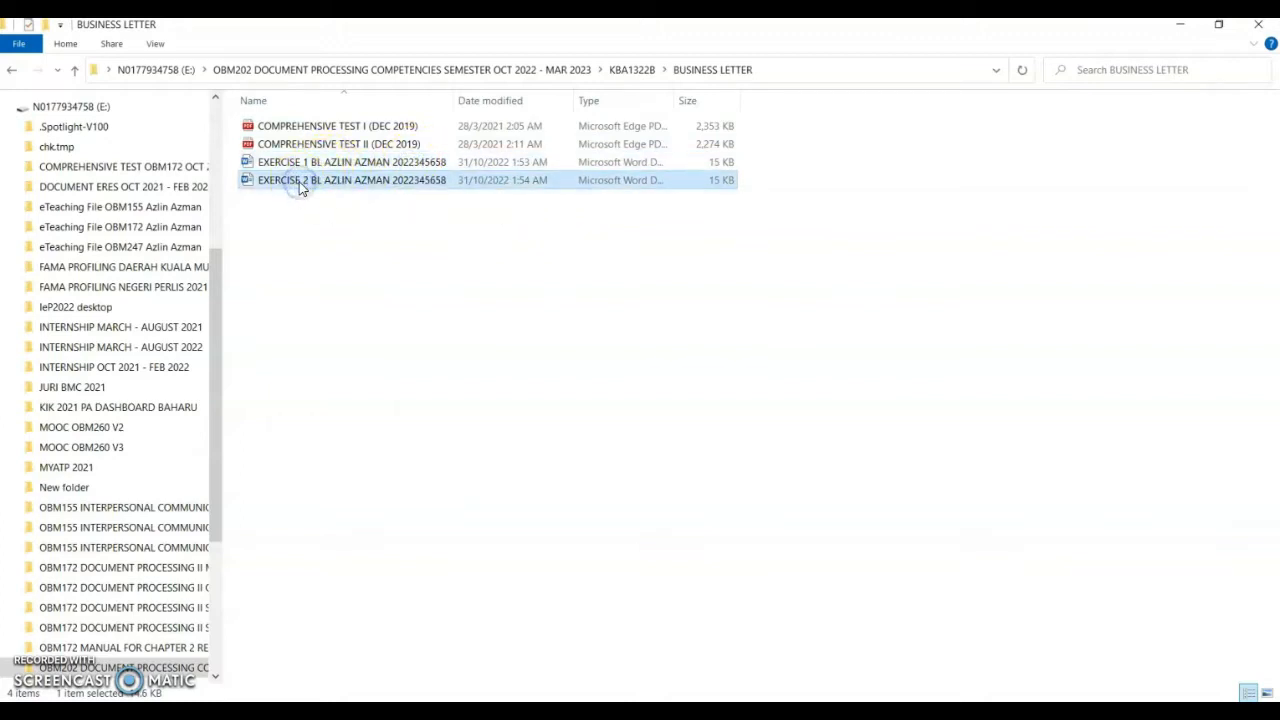
{"action": "left_click", "coordinate": [327, 190]}
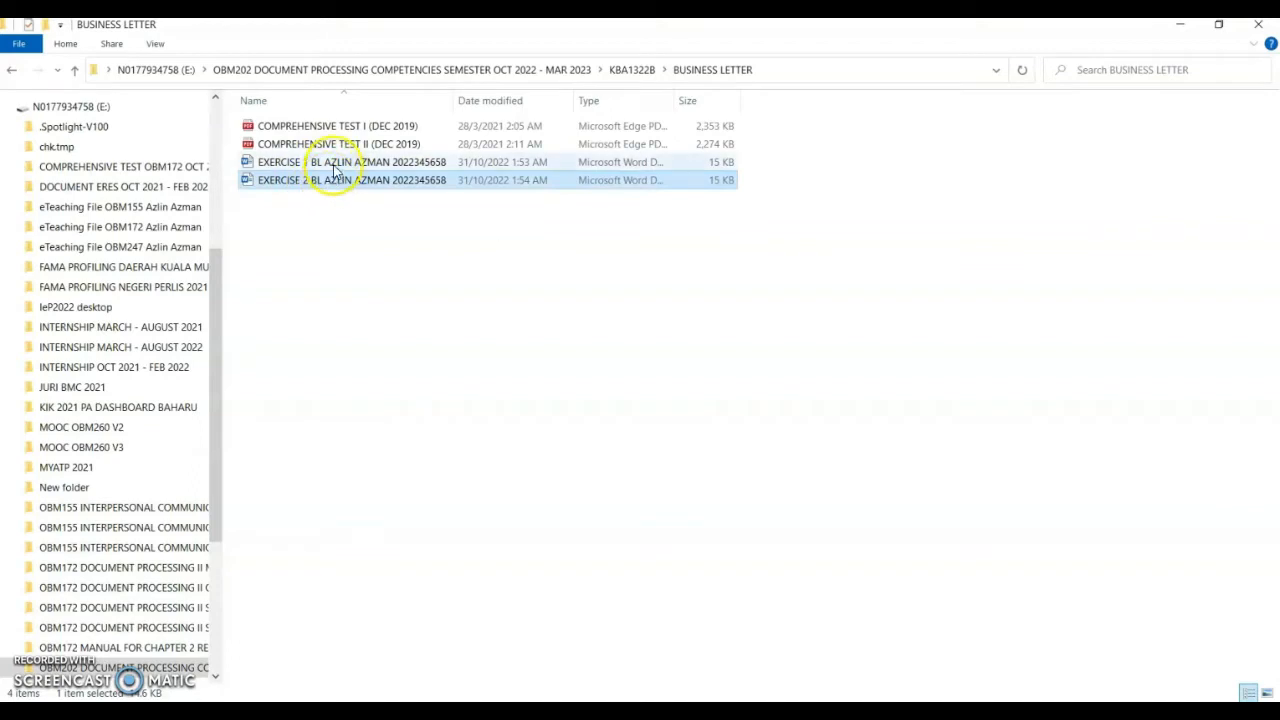
{"action": "left_click", "coordinate": [340, 166]}
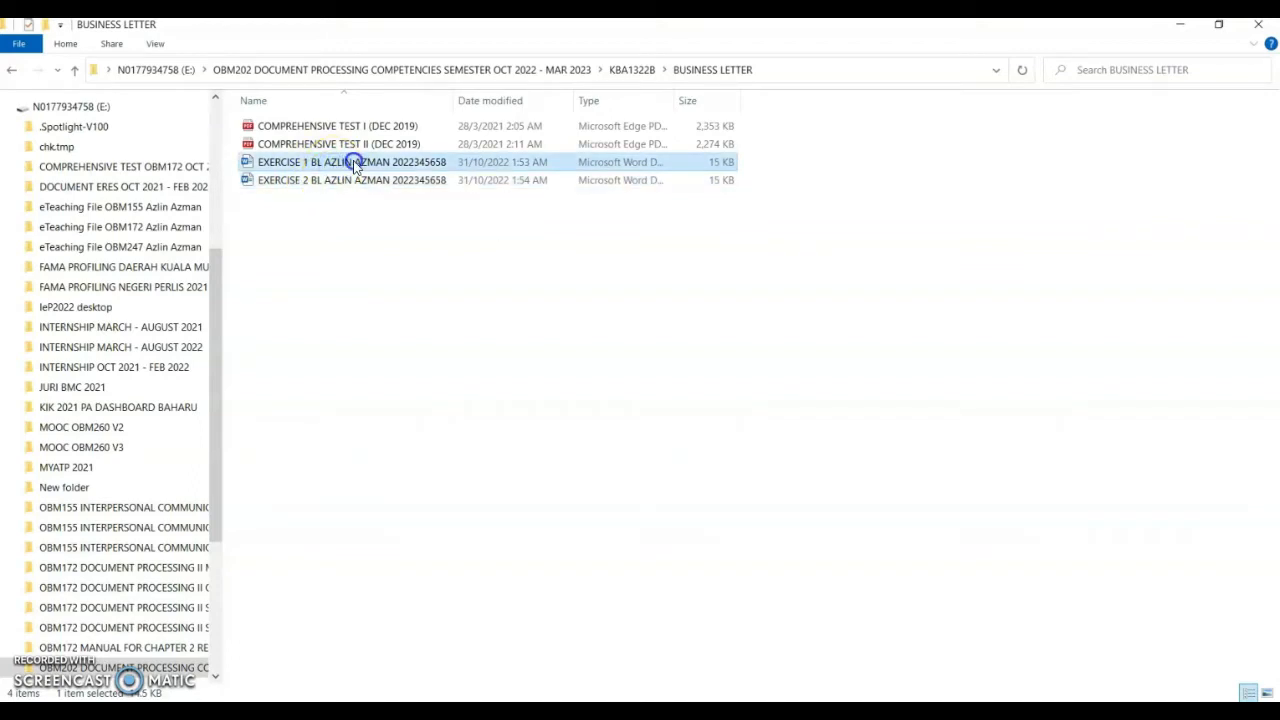
{"action": "double_click", "coordinate": [362, 164]}
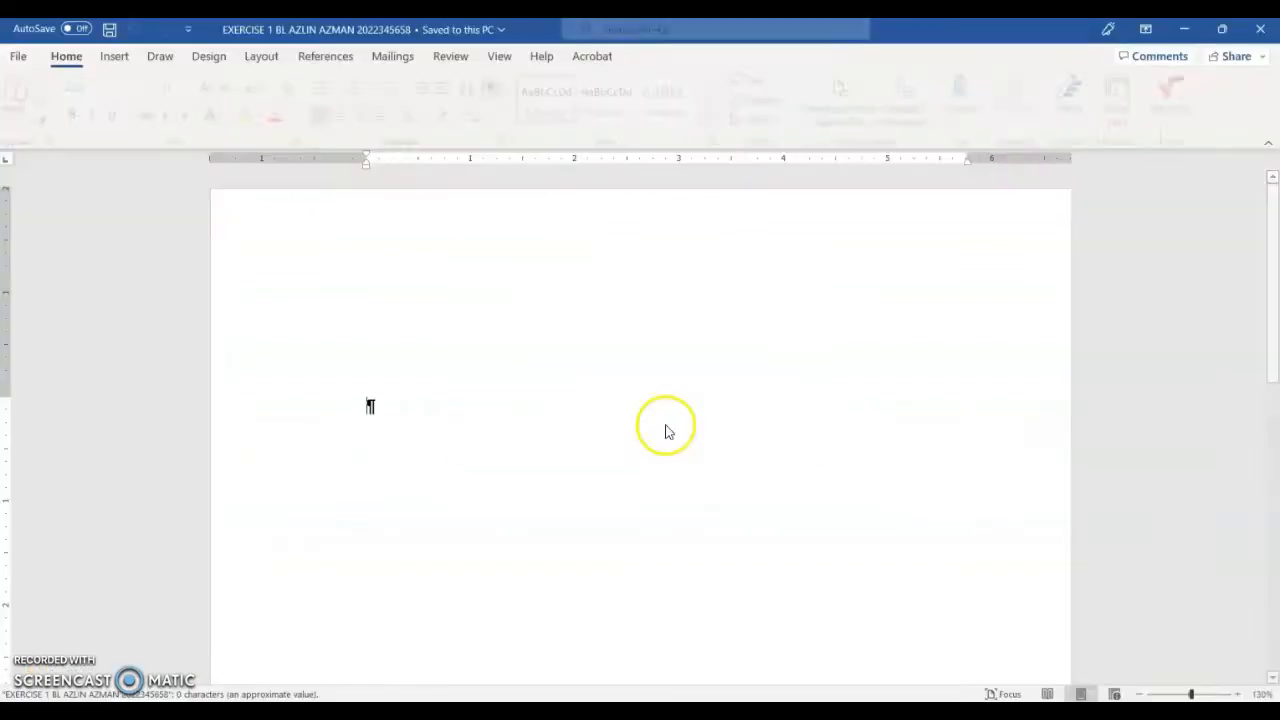
{"action": "scroll", "coordinate": [634, 477], "scroll_direction": "down", "scroll_amount": 3}
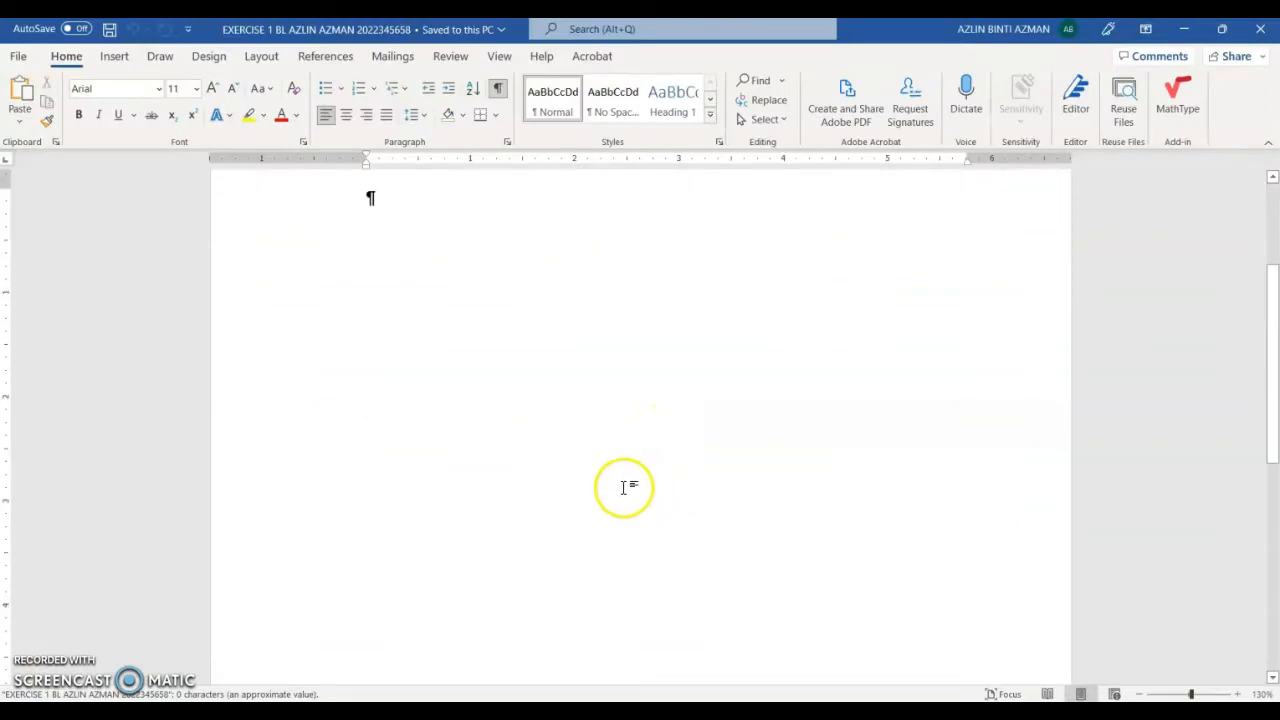
{"action": "scroll", "coordinate": [623, 487], "scroll_direction": "up", "scroll_amount": 2}
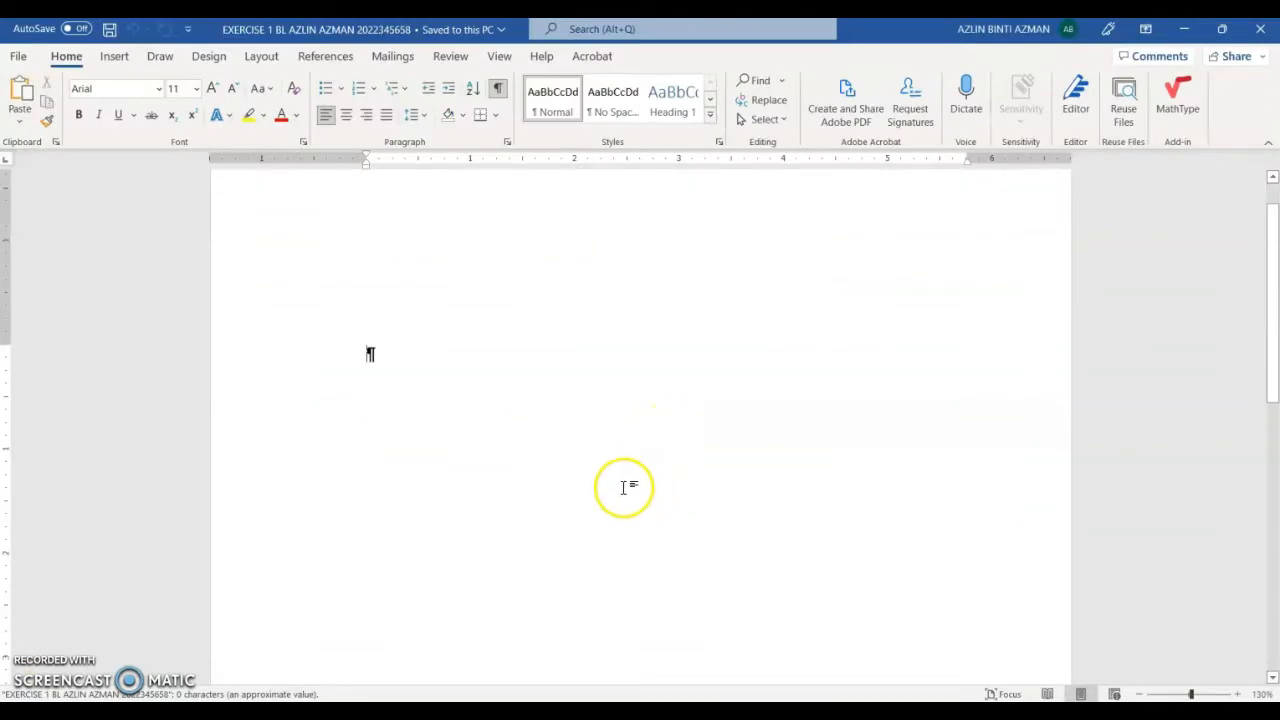
Step: Restore Word to a smaller window and select COMPREHENSIVE TEST II in the BUSINESS LETTER folder
{"action": "left_click", "coordinate": [1221, 35]}
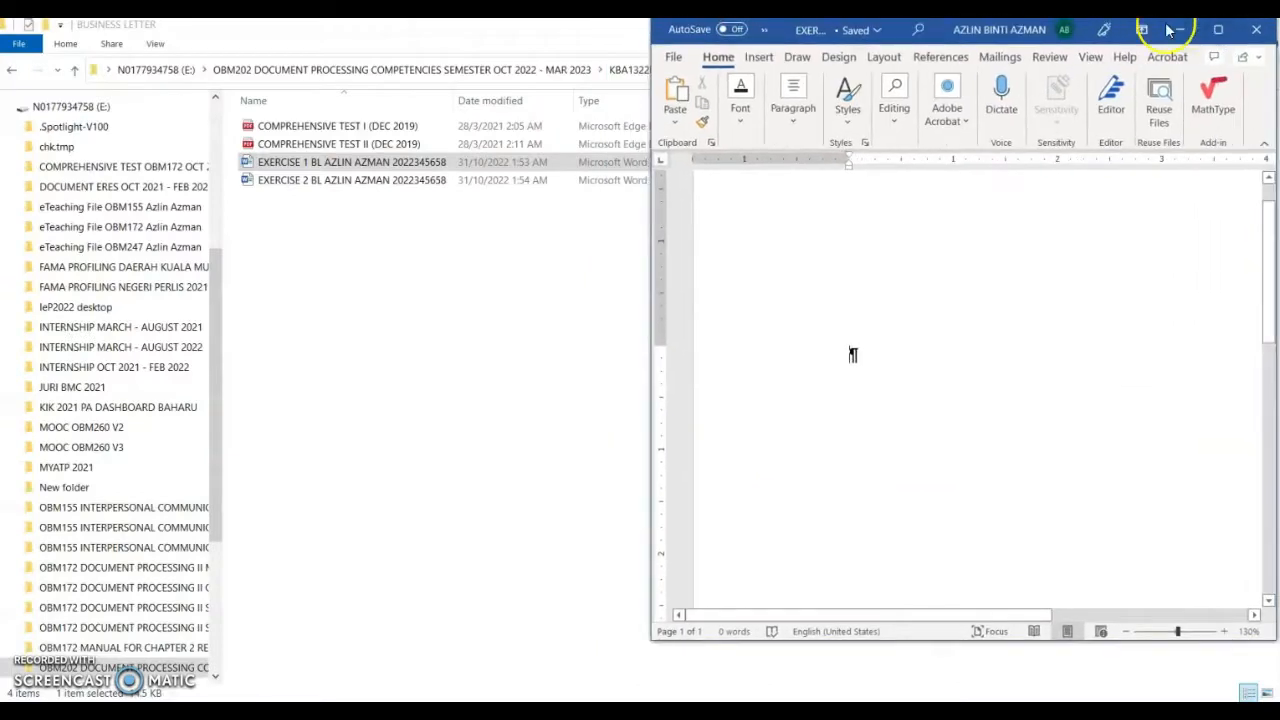
{"action": "left_click_drag", "start_coordinate": [1048, 645], "coordinate": [1050, 687]}
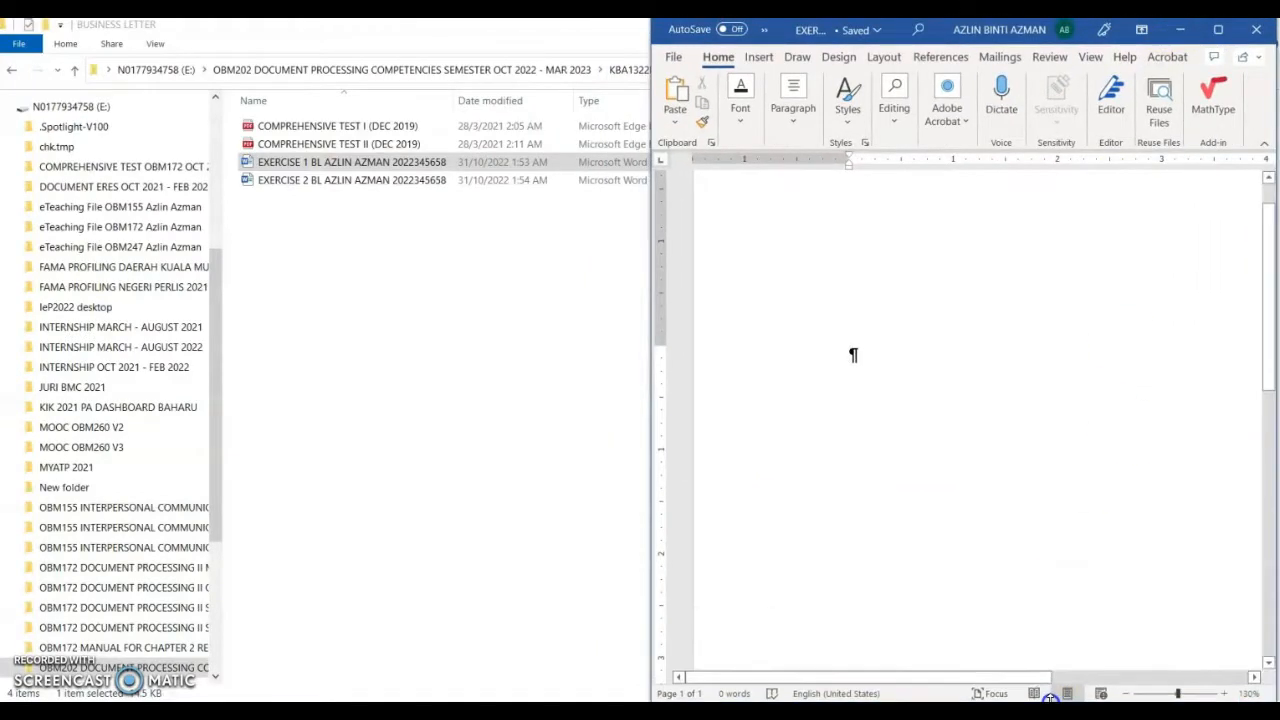
{"action": "left_click", "coordinate": [388, 146]}
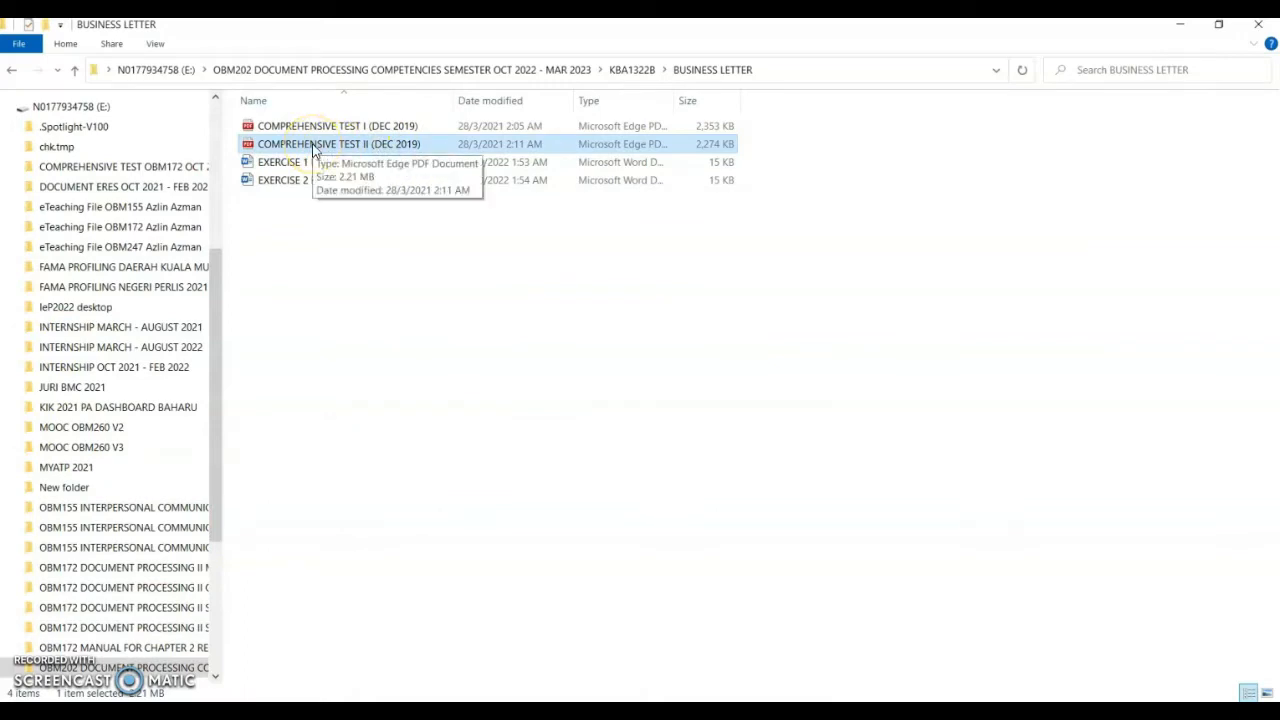
Step: Open COMPREHENSIVE TEST II (DEC 2019).pdf with Adobe Acrobat DC
{"action": "right_click", "coordinate": [410, 150]}
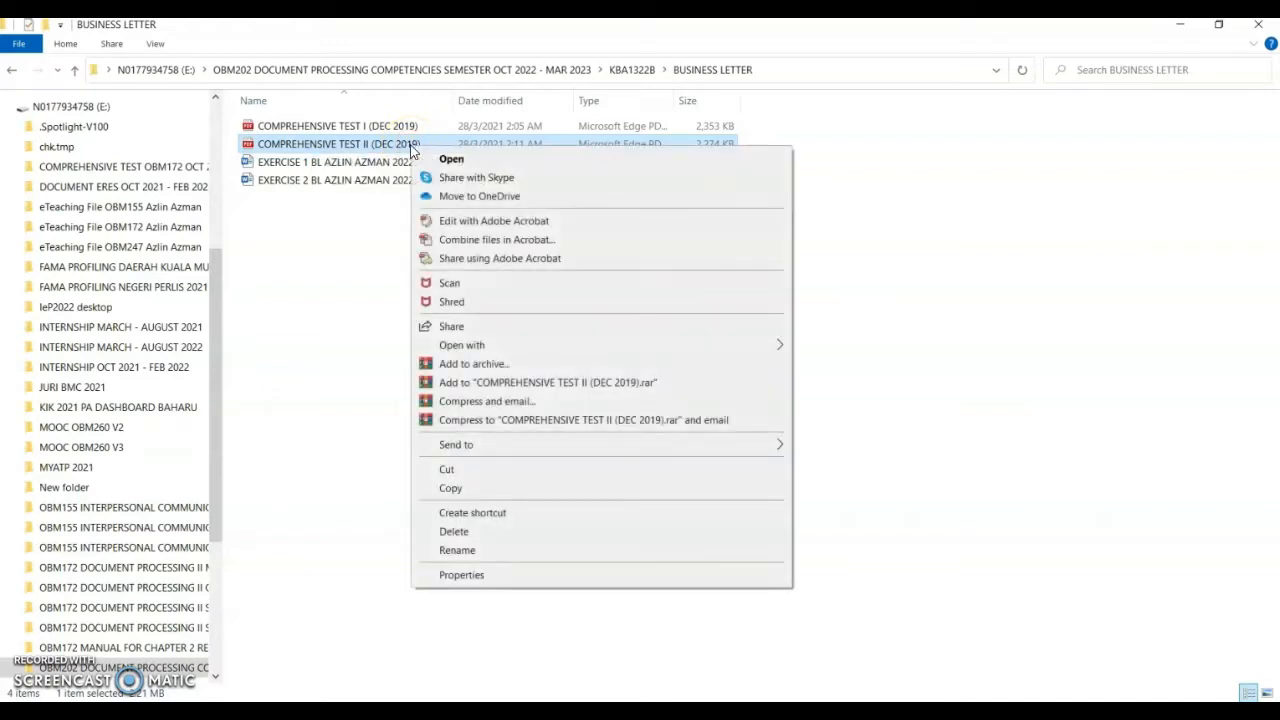
{"action": "mouse_move", "coordinate": [631, 348]}
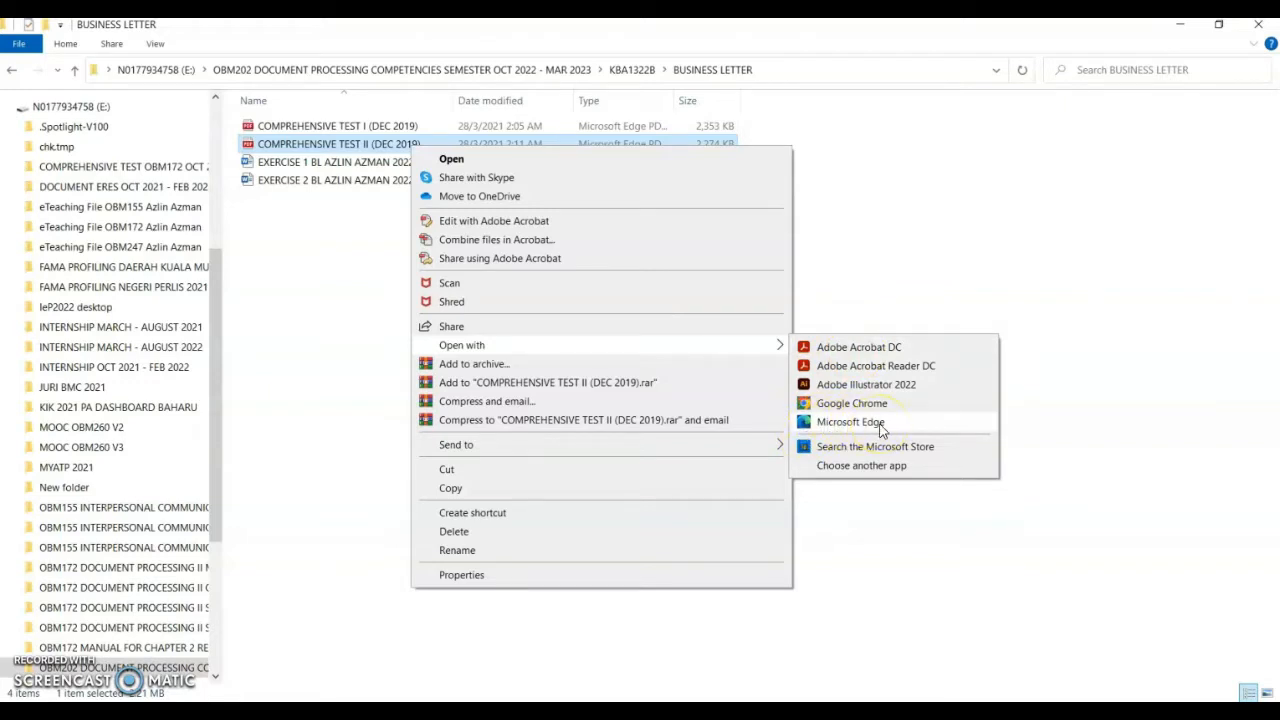
{"action": "left_click", "coordinate": [885, 347]}
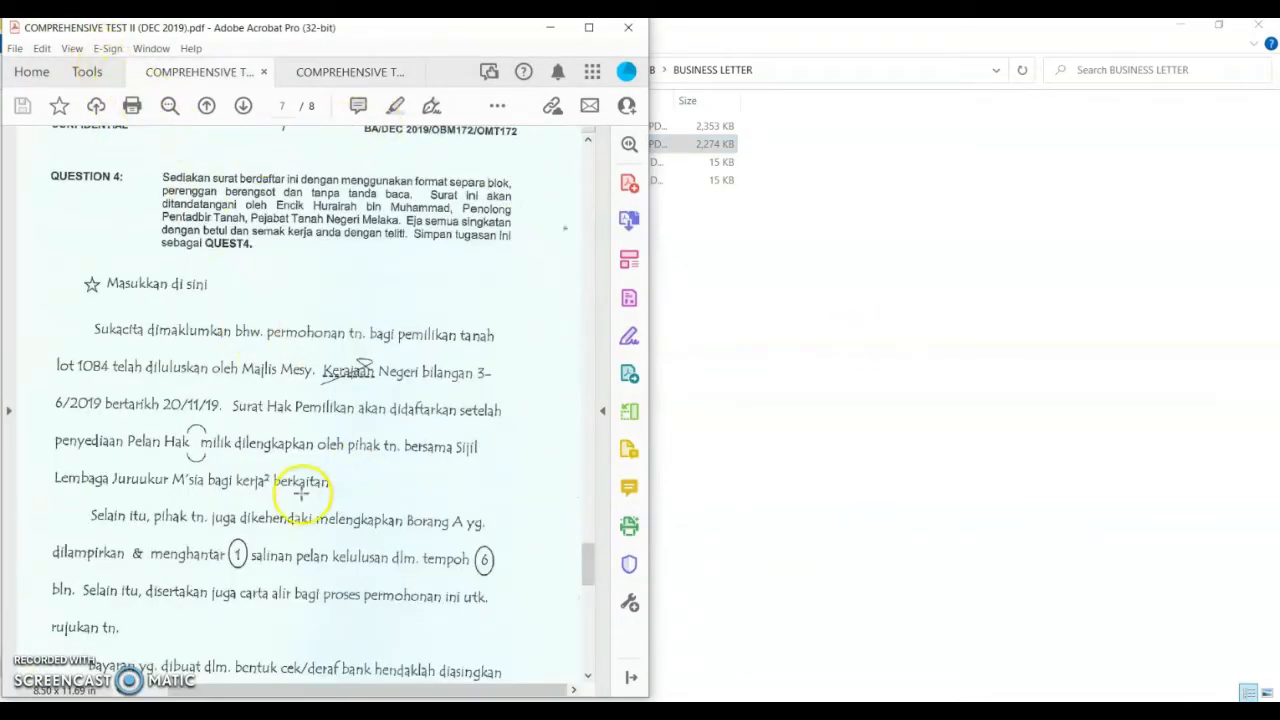
Step: Maximize Acrobat, zoom the page view in twice, and dismiss the stream reading error
{"action": "left_click", "coordinate": [589, 27]}
{"action": "mouse_move", "coordinate": [614, 668]}
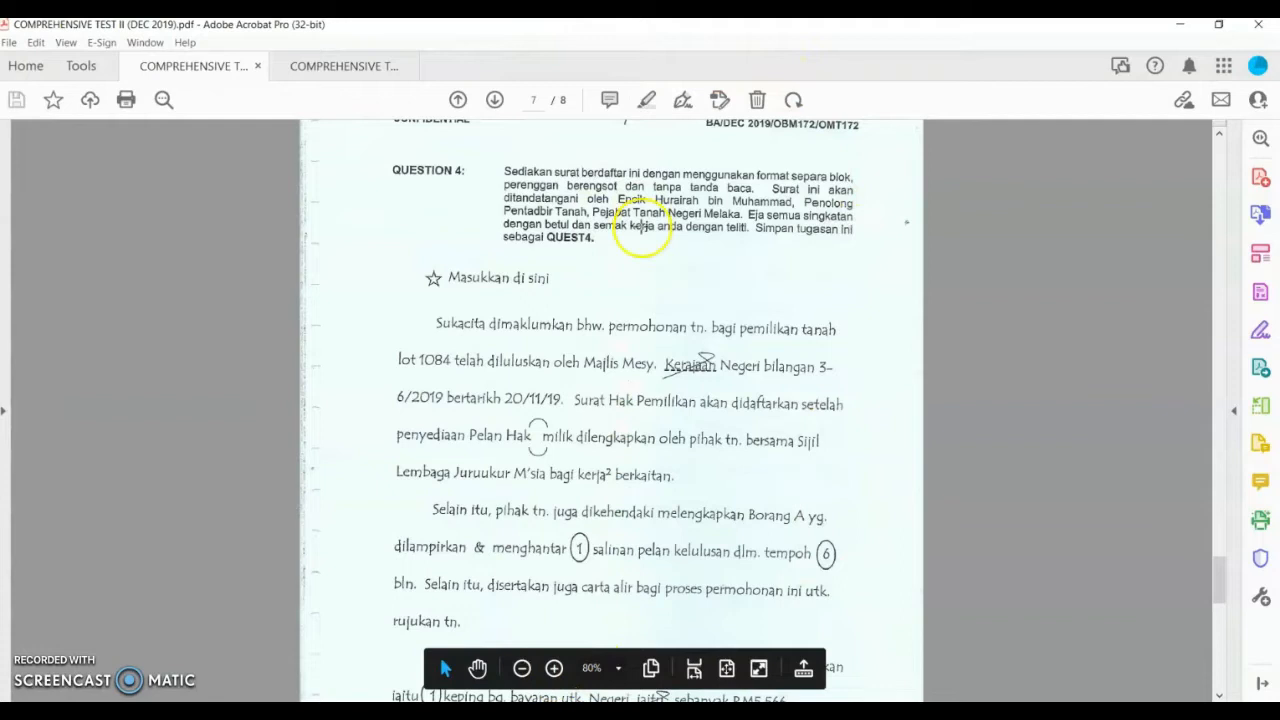
{"action": "left_click", "coordinate": [553, 668]}
{"action": "left_click", "coordinate": [553, 668]}
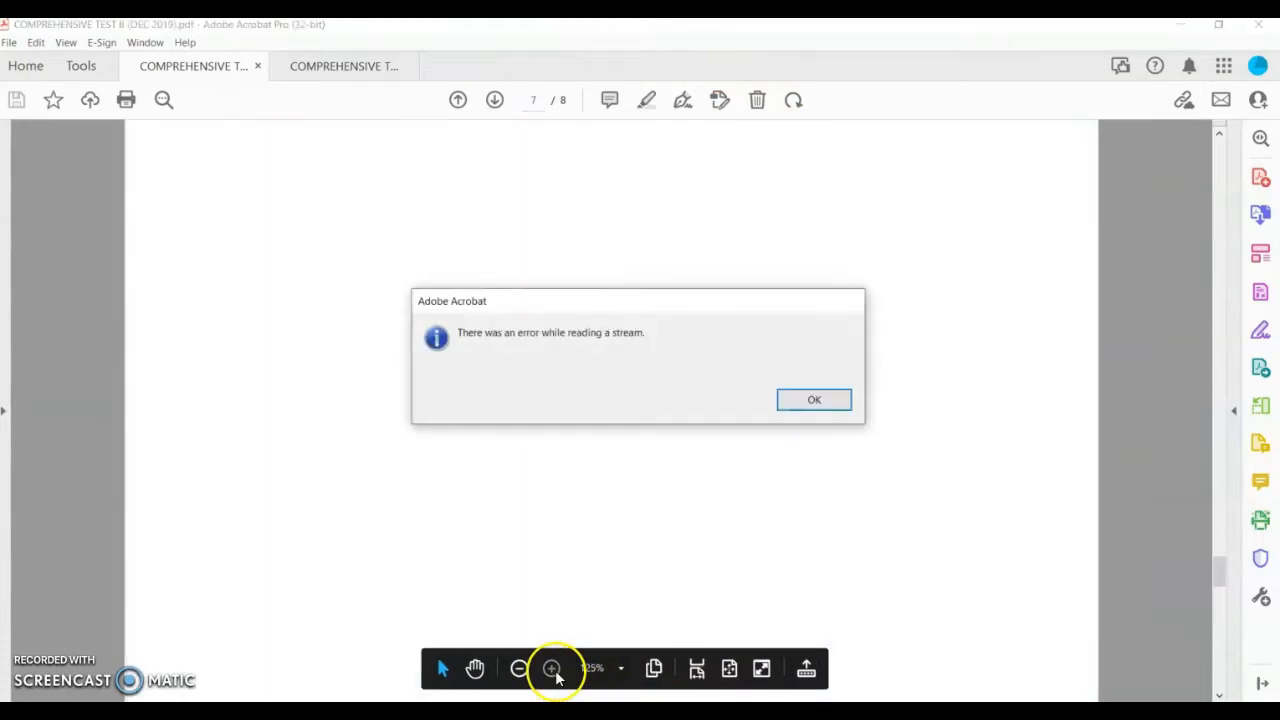
{"action": "left_click", "coordinate": [838, 400]}
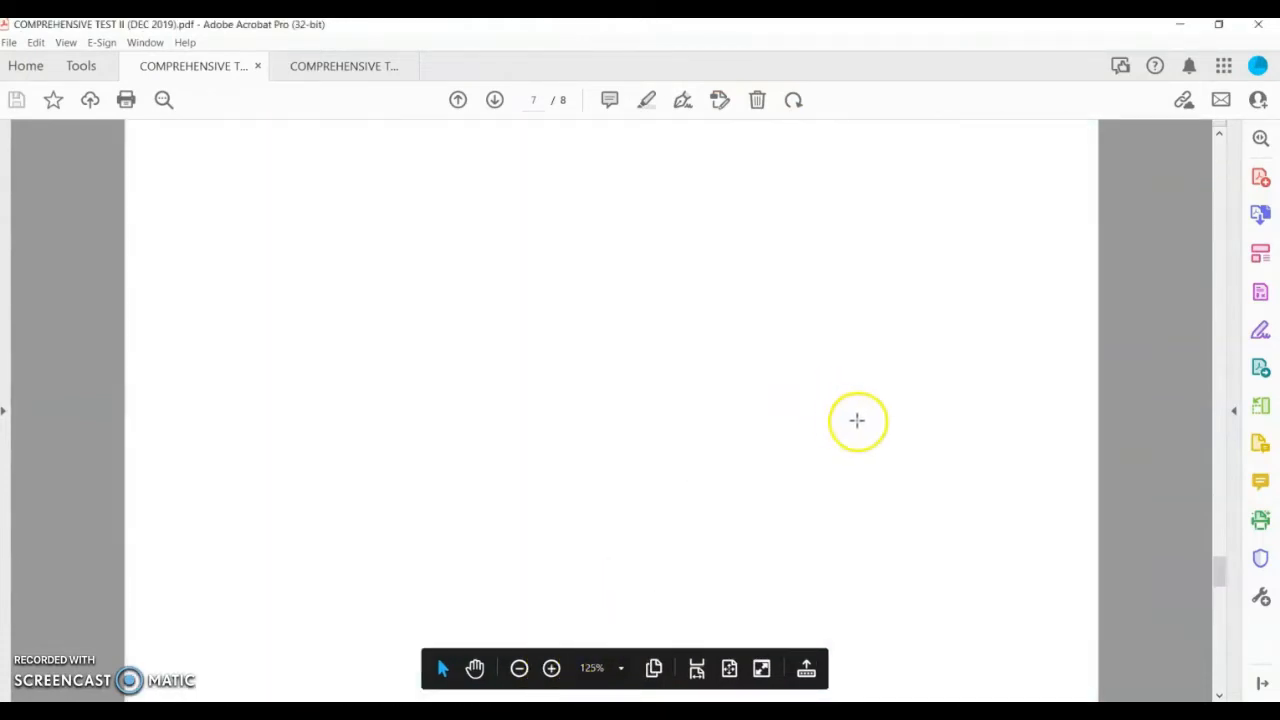
Step: Close Test II and Acrobat, then open COMPREHENSIVE TEST I (DEC 2019) in Adobe Acrobat DC
{"action": "left_click", "coordinate": [257, 66]}
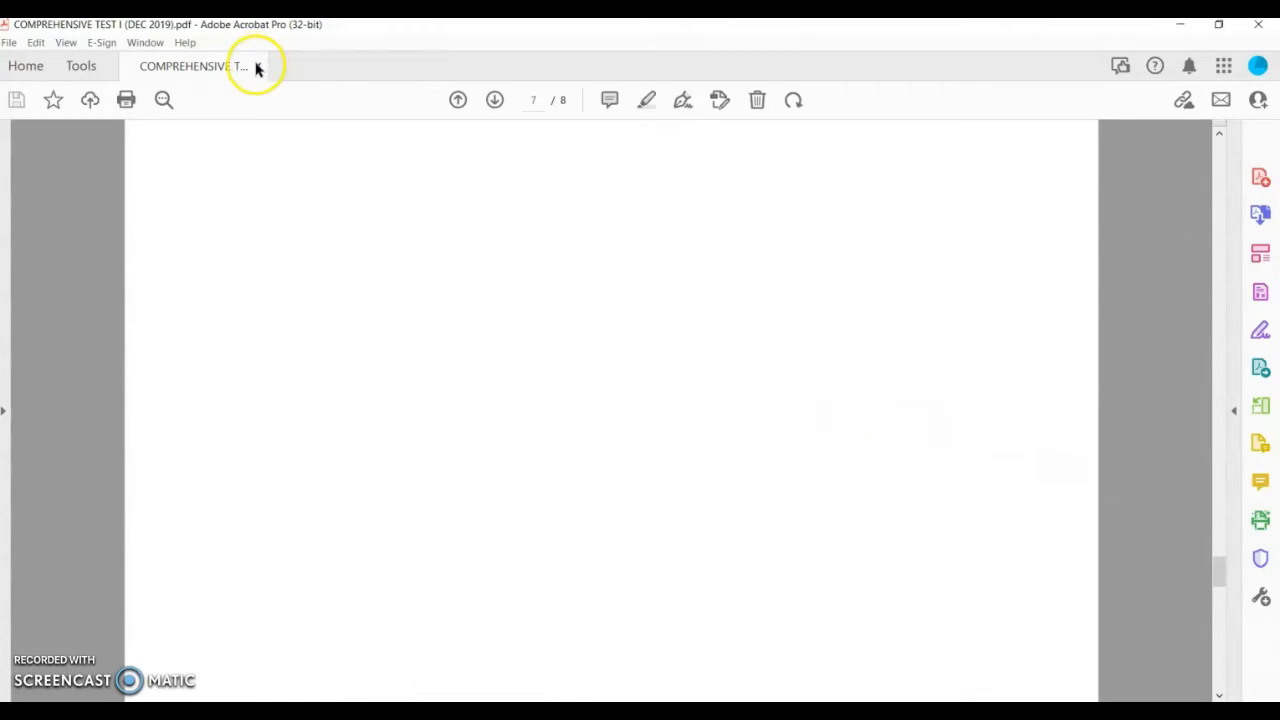
{"action": "left_click", "coordinate": [1254, 30]}
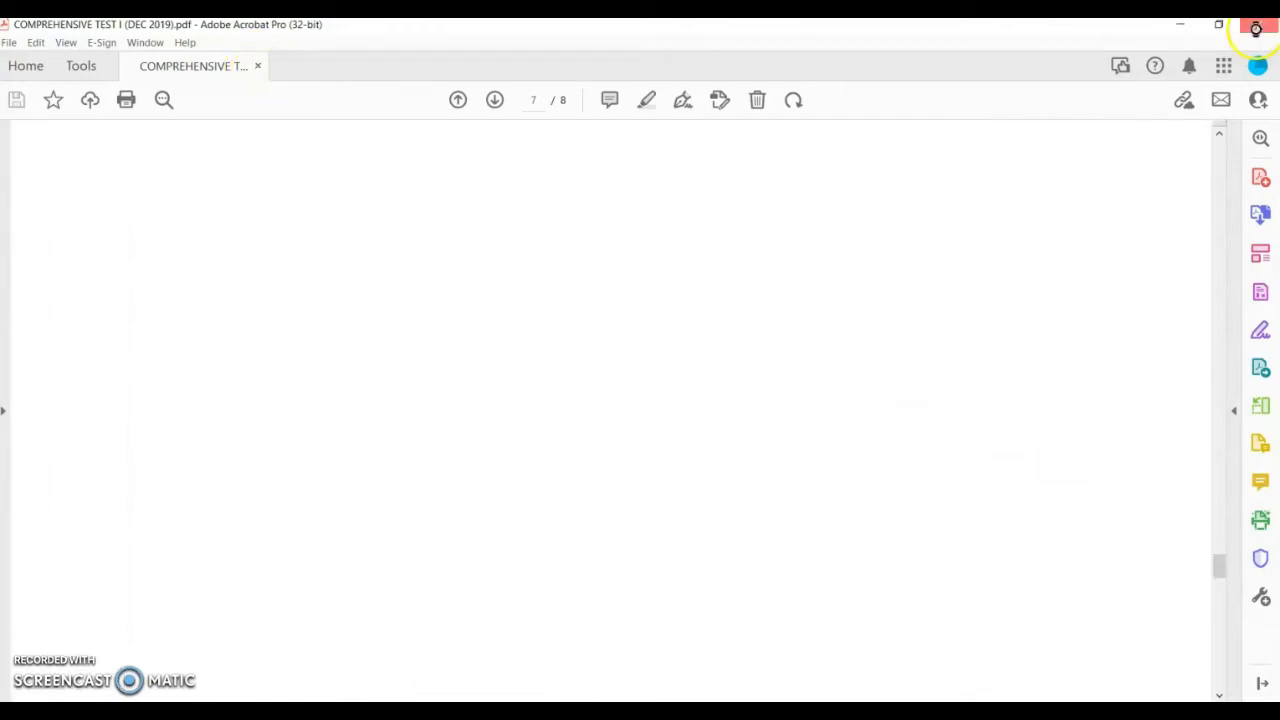
{"action": "left_click", "coordinate": [408, 130]}
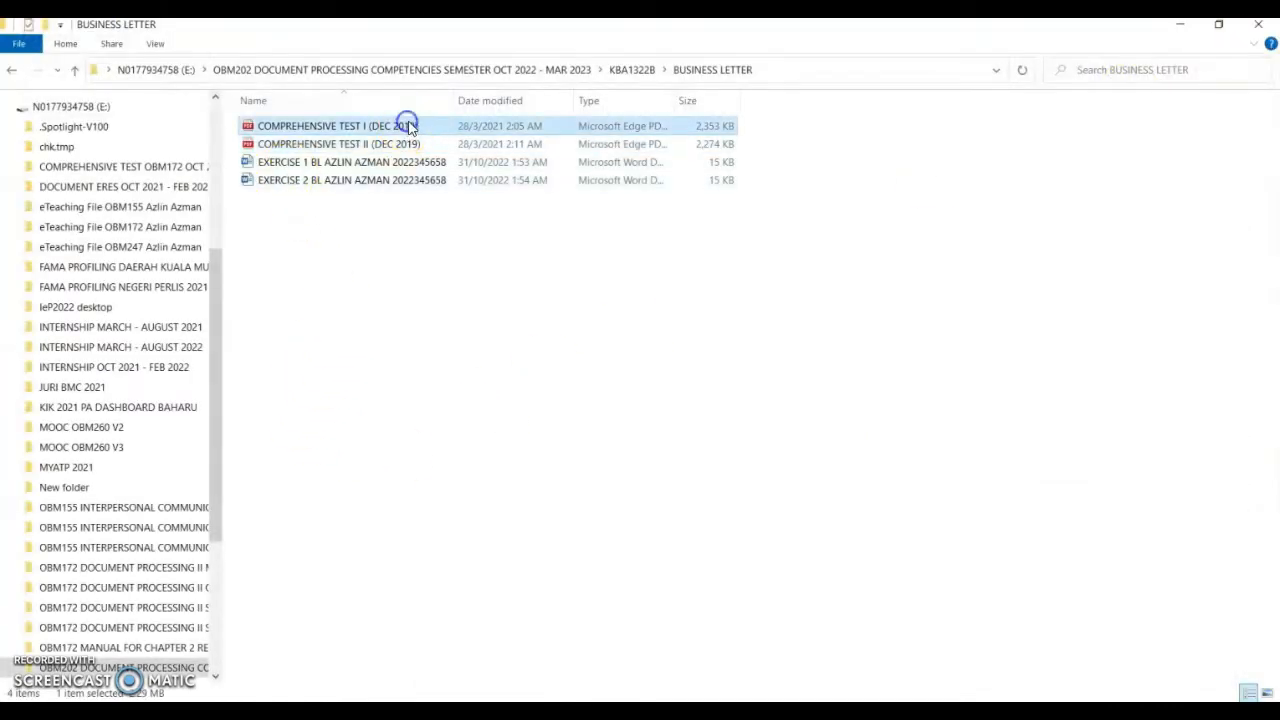
{"action": "right_click", "coordinate": [408, 130]}
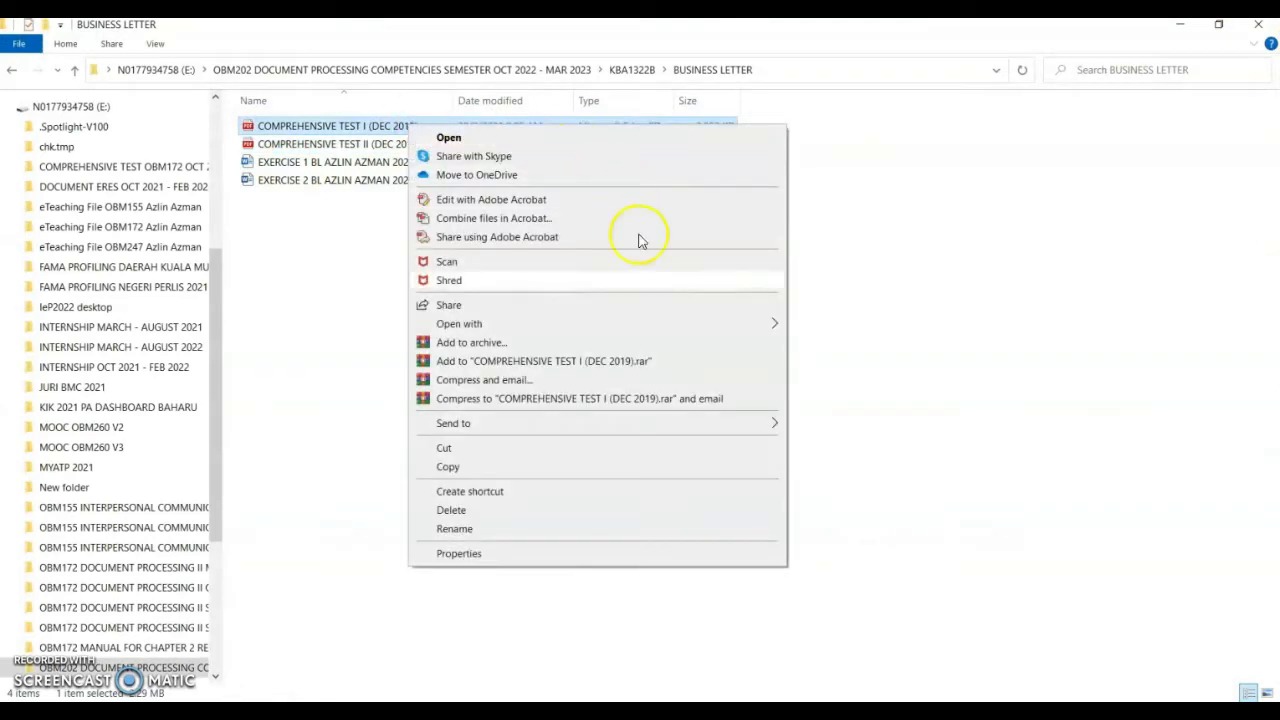
{"action": "mouse_move", "coordinate": [729, 321]}
{"action": "left_click", "coordinate": [810, 330]}
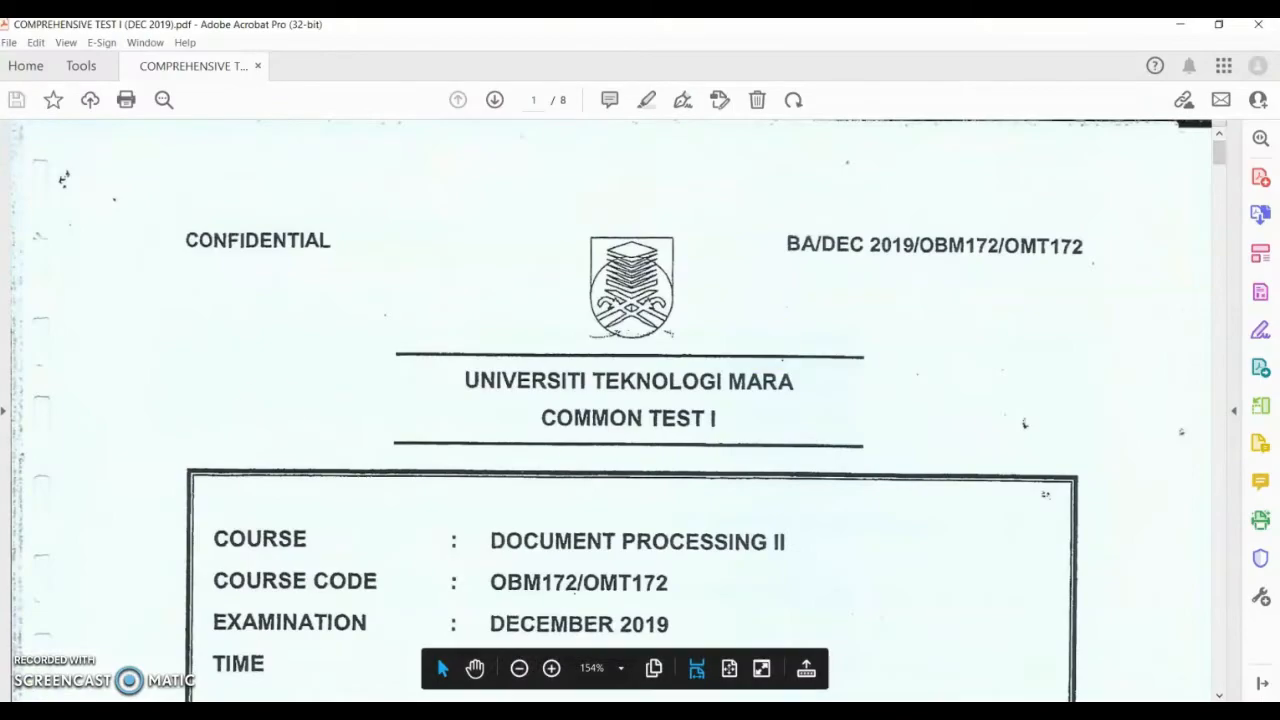
Step: Scroll down to page 7 to show Question 4's confidential-letter instructions and draft
{"action": "left_click_drag", "start_coordinate": [1221, 166], "coordinate": [1183, 578]}
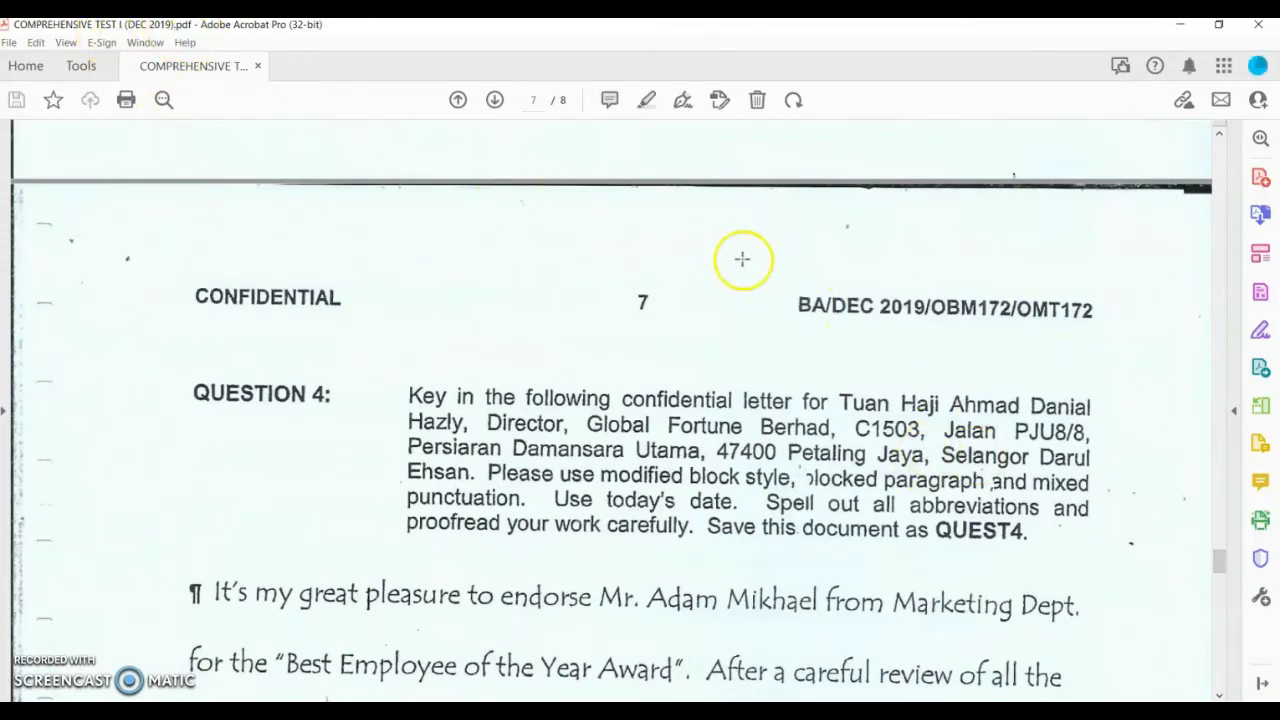
{"action": "scroll", "coordinate": [683, 246], "scroll_direction": "down", "scroll_amount": 2}
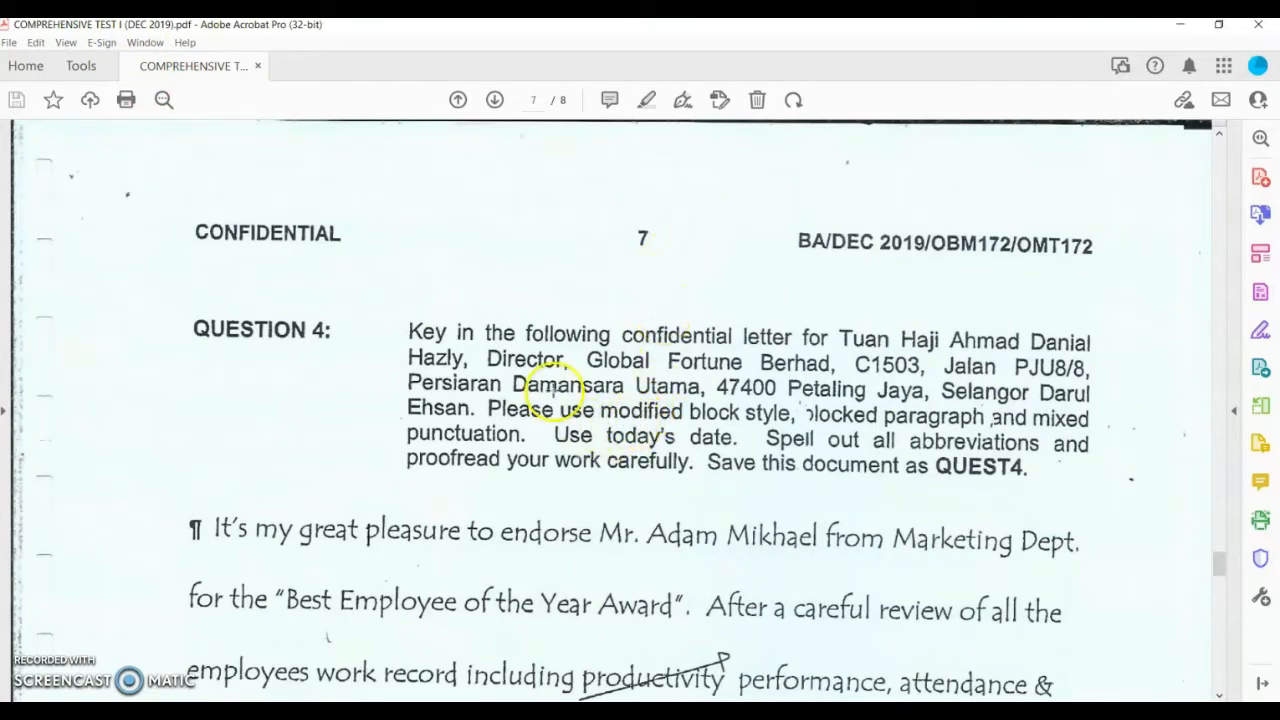
{"action": "scroll", "coordinate": [540, 405], "scroll_direction": "down", "scroll_amount": 2}
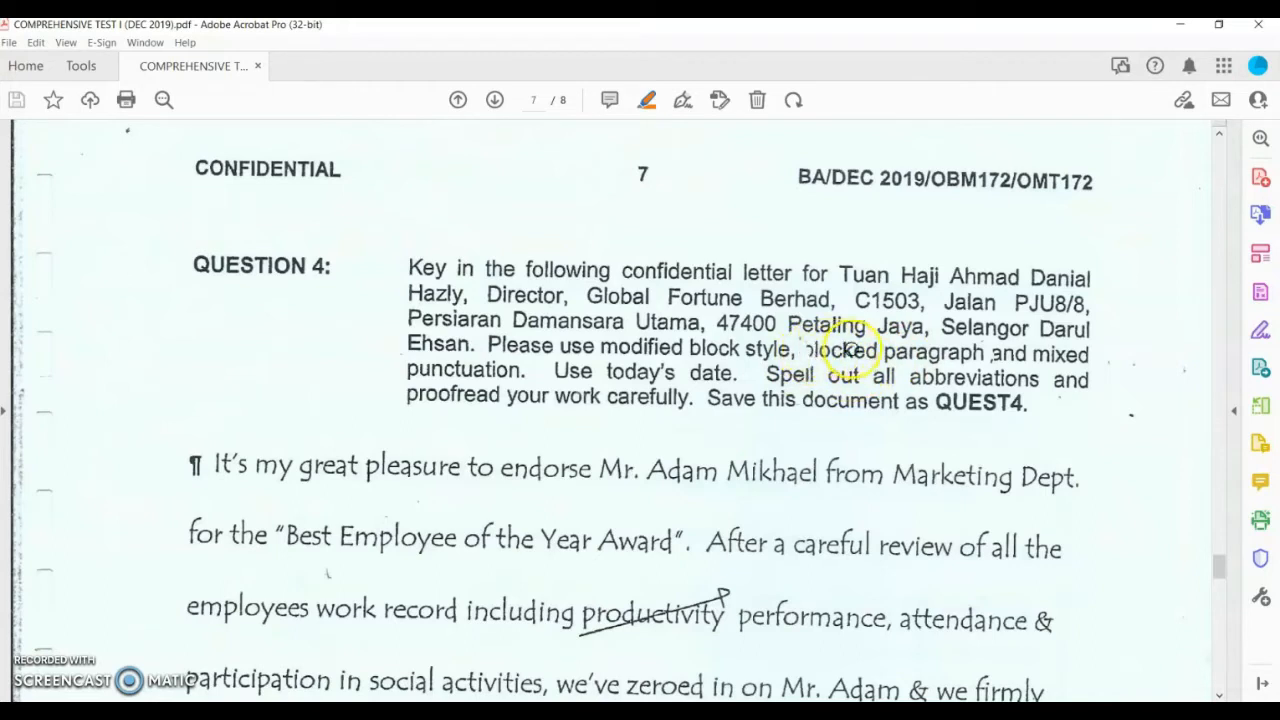
Step: Highlight 'blocked paragraph' and 'mixed punctuation' in Question 4's instructions
{"action": "left_click_drag", "start_coordinate": [852, 350], "coordinate": [878, 351]}
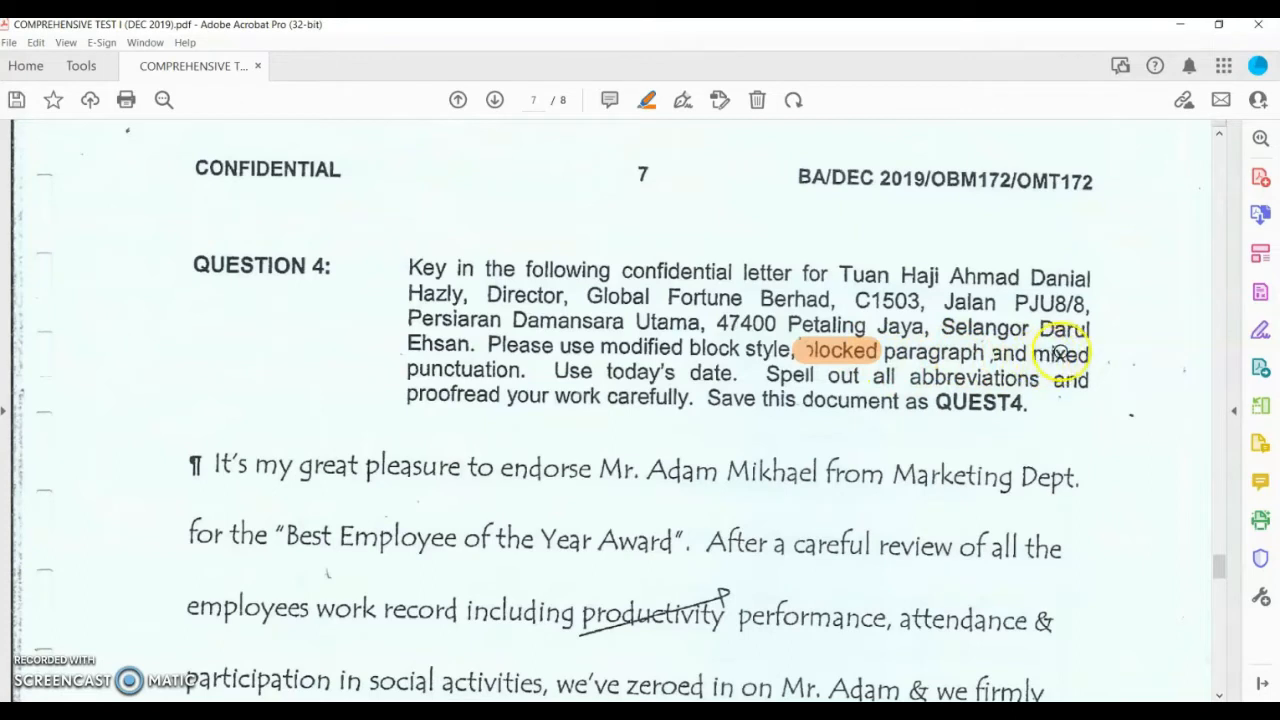
{"action": "left_click_drag", "start_coordinate": [1060, 352], "coordinate": [1090, 354]}
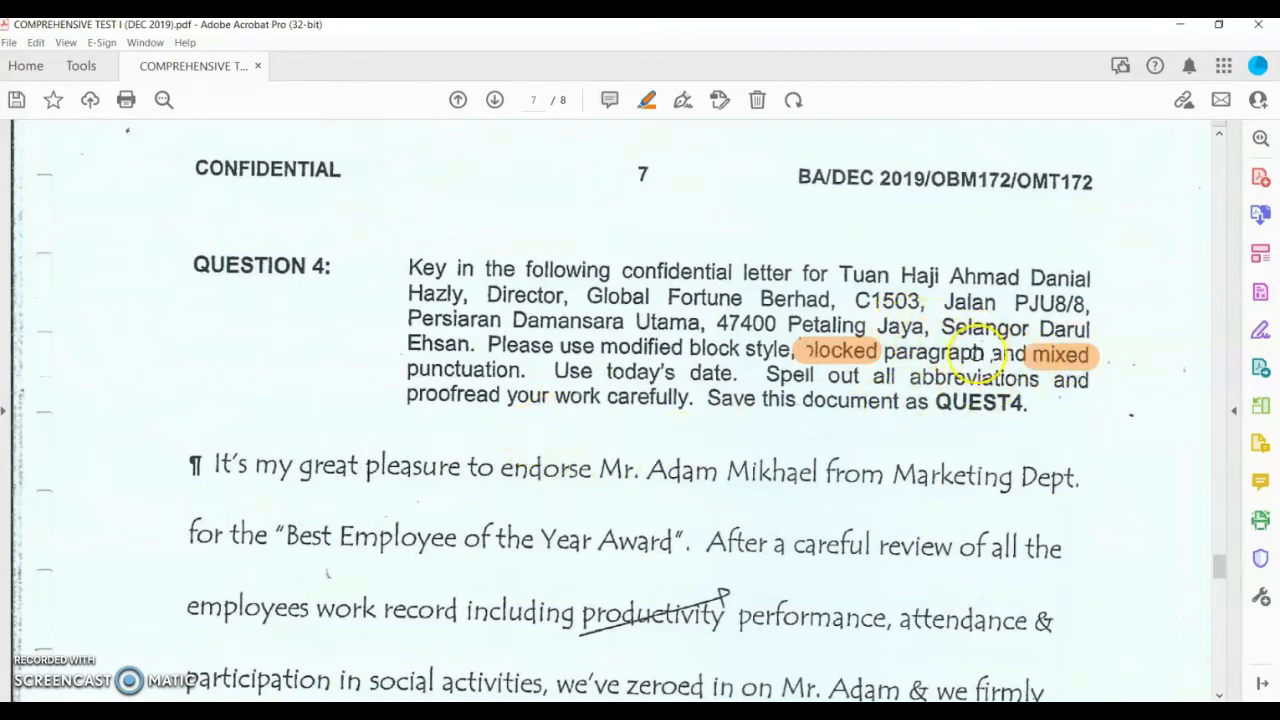
{"action": "left_click_drag", "start_coordinate": [975, 352], "coordinate": [886, 354]}
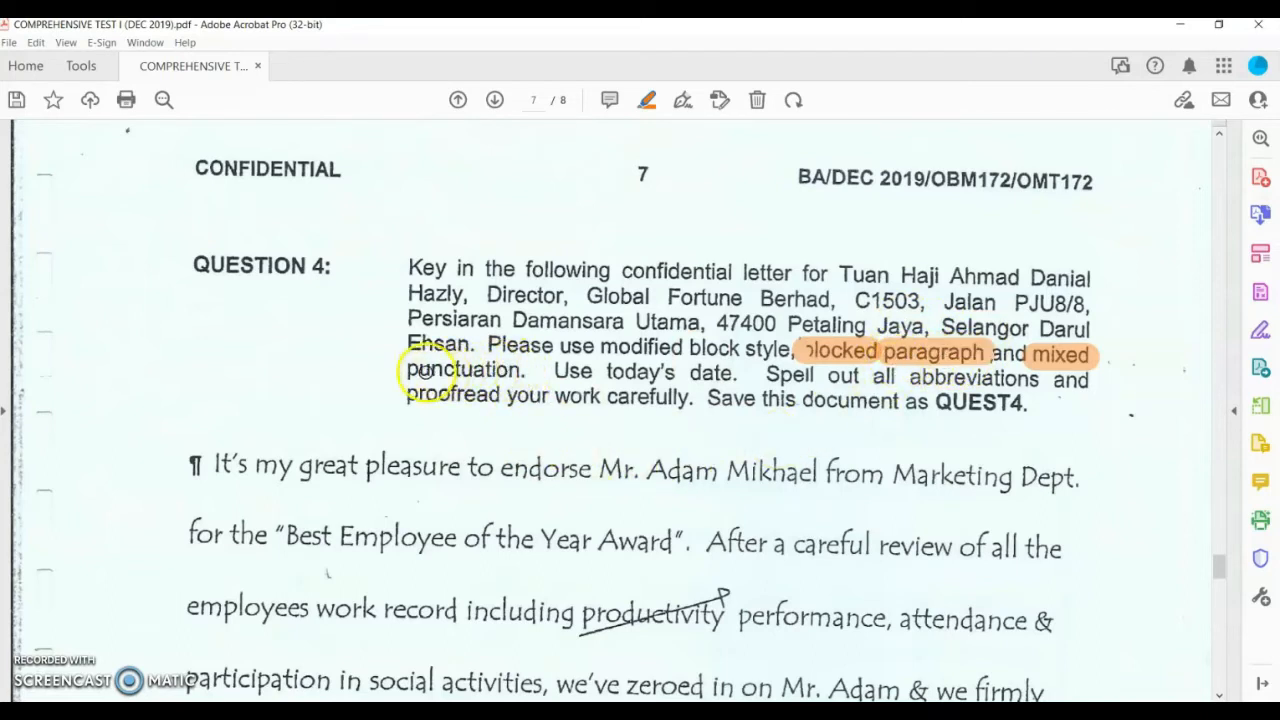
{"action": "left_click_drag", "start_coordinate": [425, 370], "coordinate": [409, 372]}
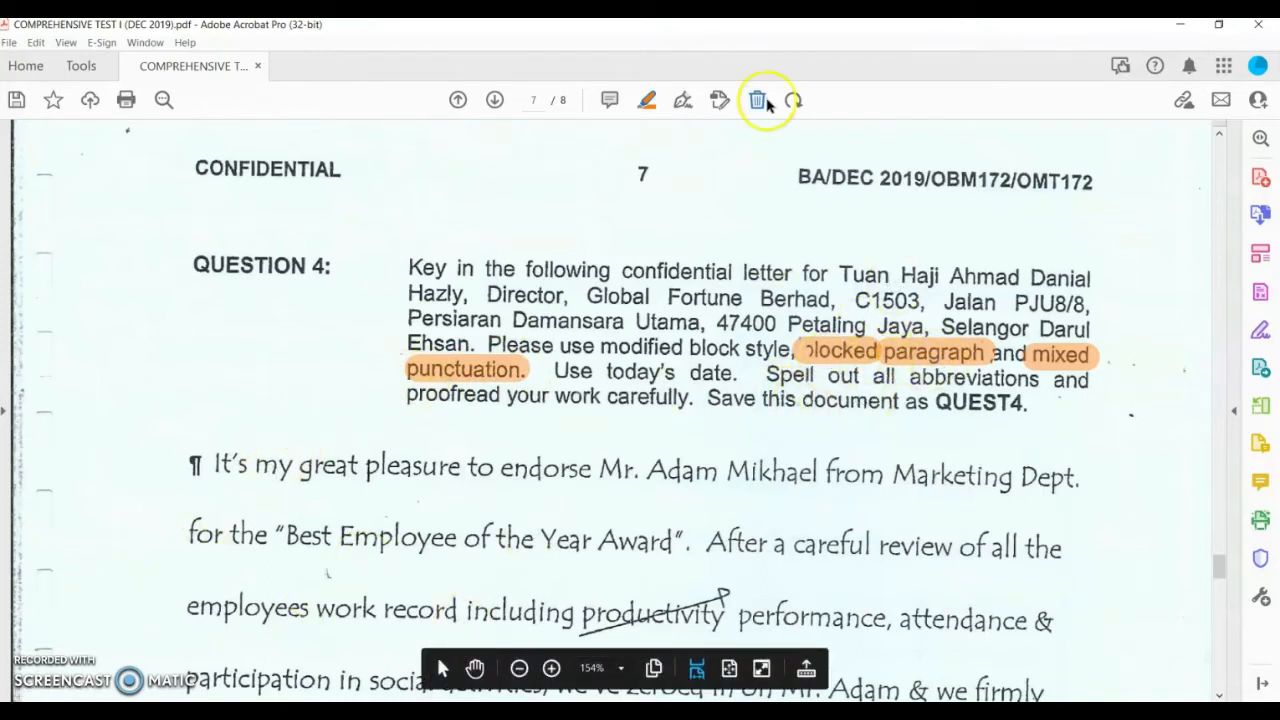
Step: Add a text note left of Question 4 headed 'Block paragraph:' and start its first rule
{"action": "left_click", "coordinate": [684, 103]}
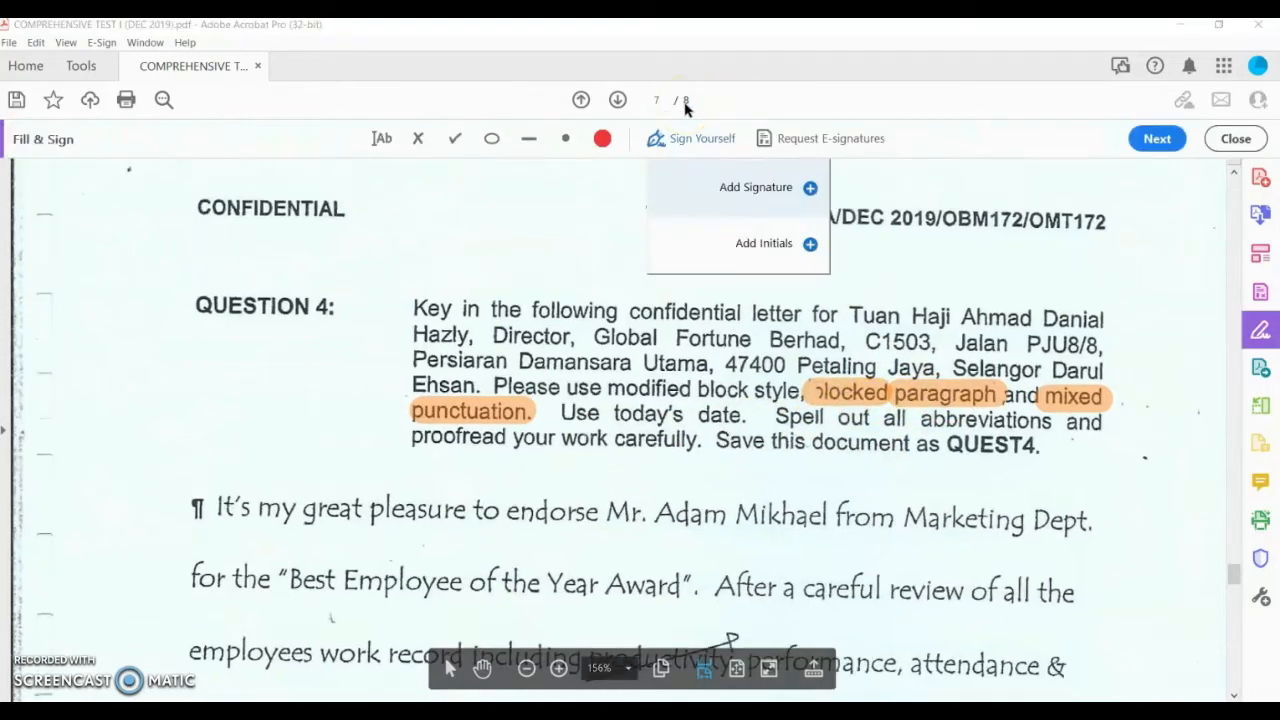
{"action": "left_click", "coordinate": [383, 140]}
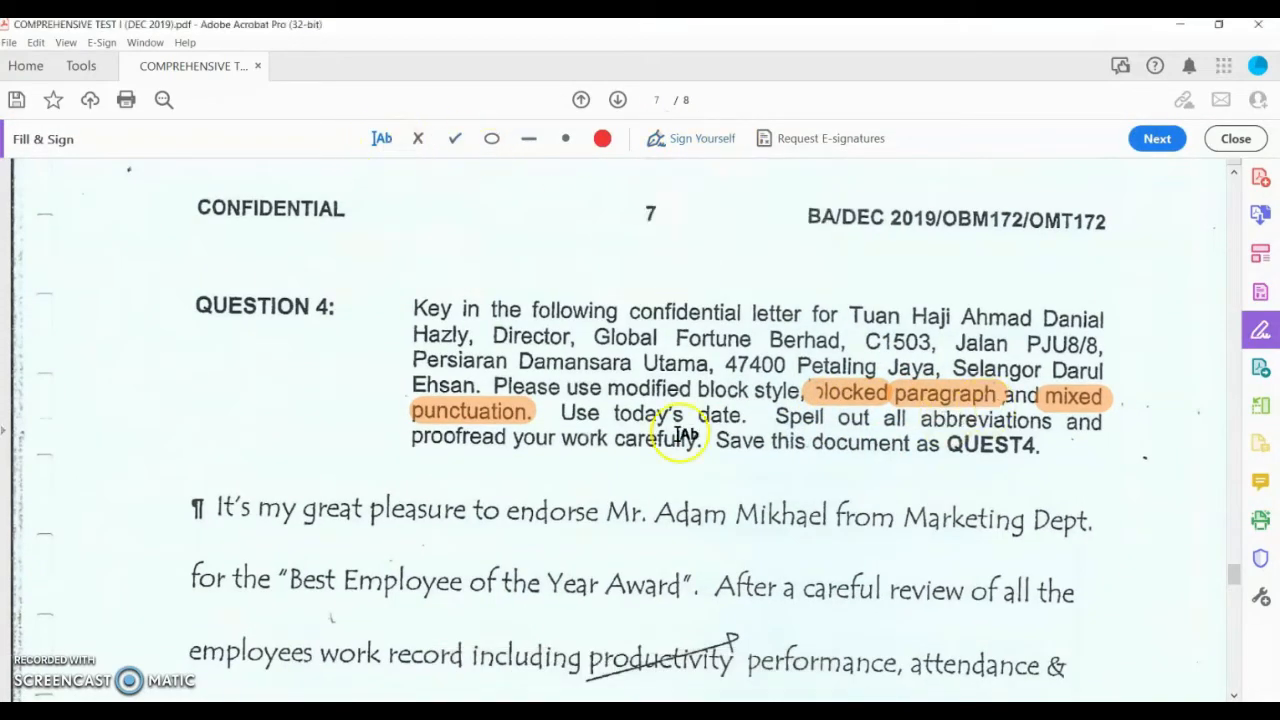
{"action": "left_click", "coordinate": [149, 355]}
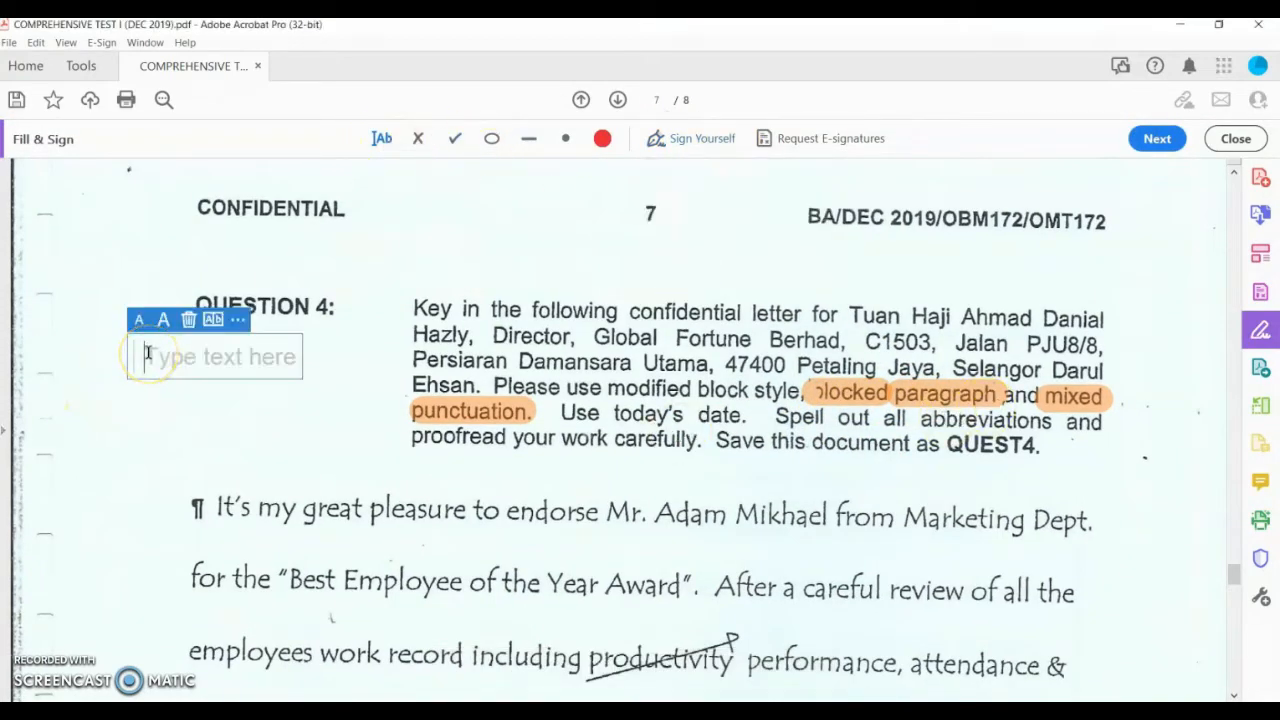
{"action": "type", "text": "1."}
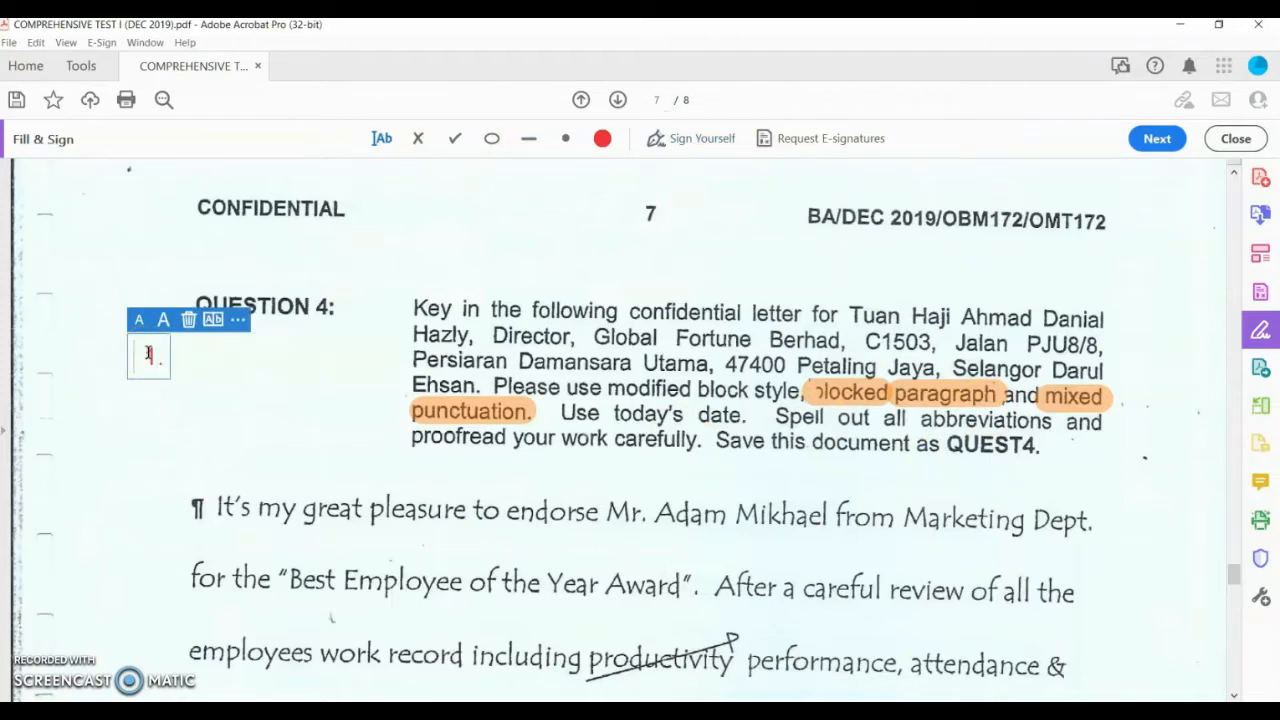
{"action": "type", "text": " BLO"}
{"action": "key", "text": "BackSpace"}
{"action": "key", "text": "BackSpace"}
{"action": "key", "text": "BackSpace"}
{"action": "key", "text": "BackSpace"}
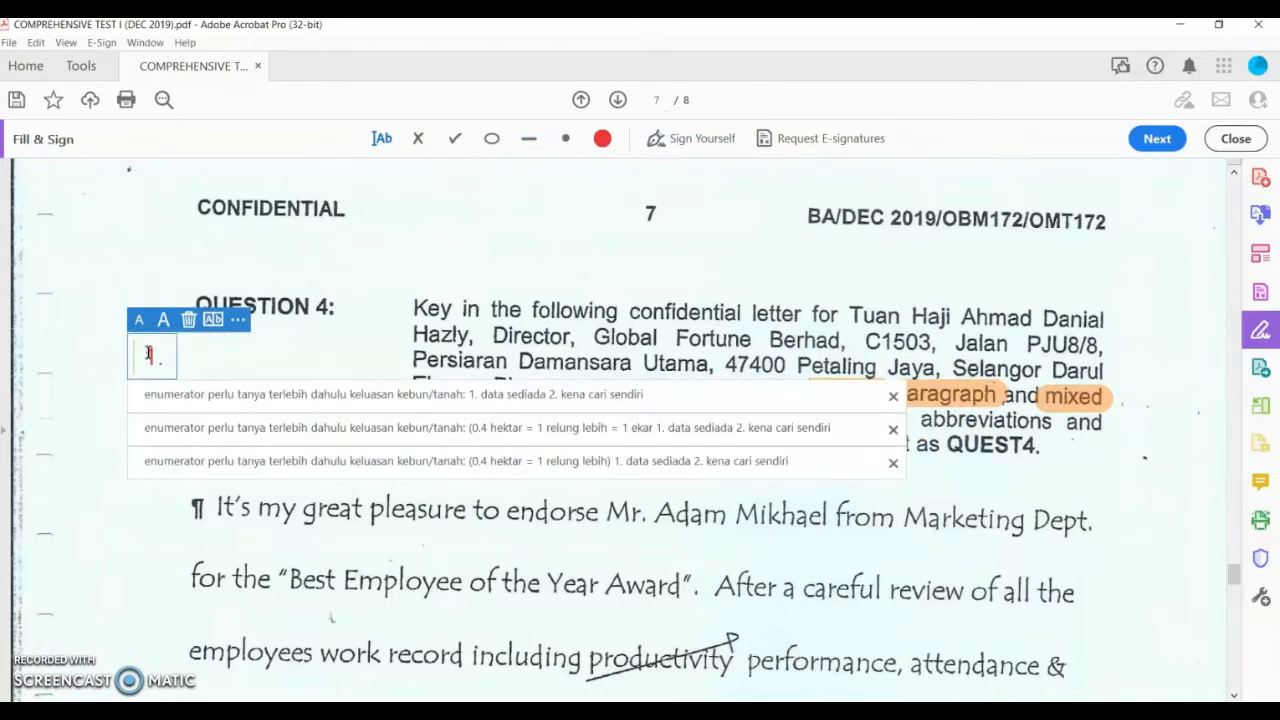
{"action": "type", "text": "b"}
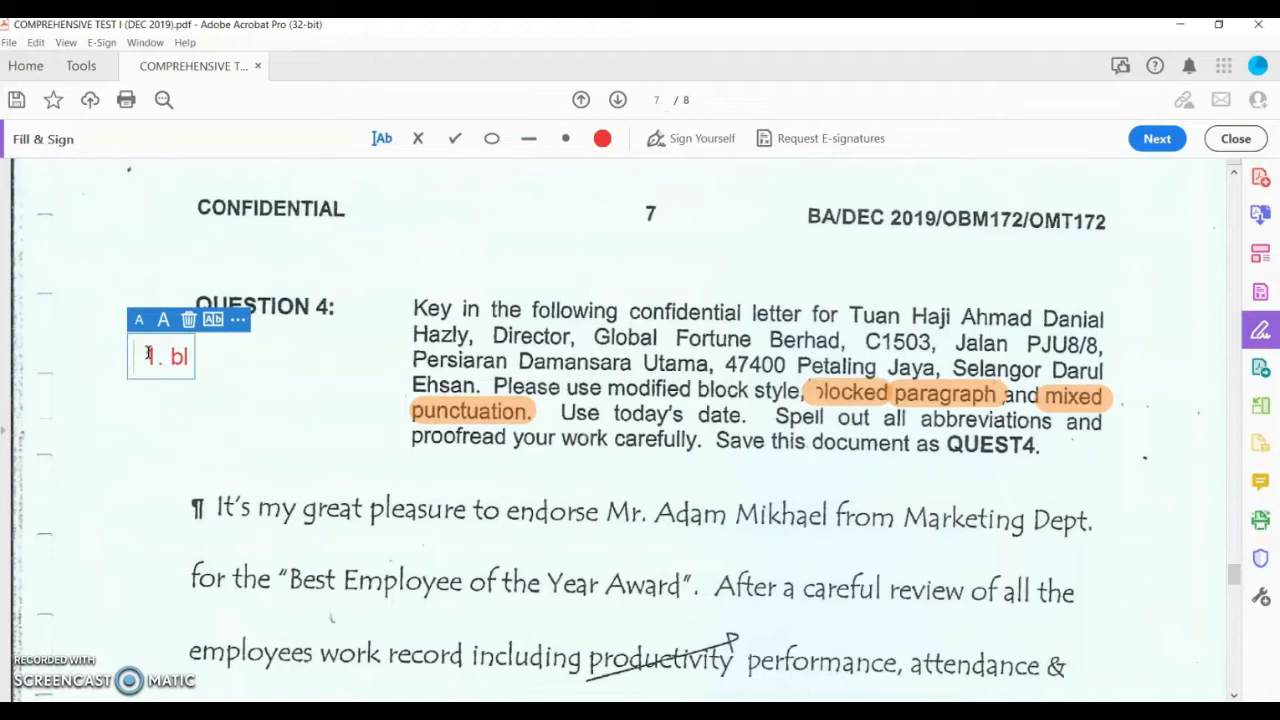
{"action": "type", "text": "l"}
{"action": "key", "text": "BackSpace"}
{"action": "key", "text": "BackSpace"}
{"action": "key", "text": "BackSpace"}
{"action": "key", "text": "BackSpace"}
{"action": "key", "text": "BackSpace"}
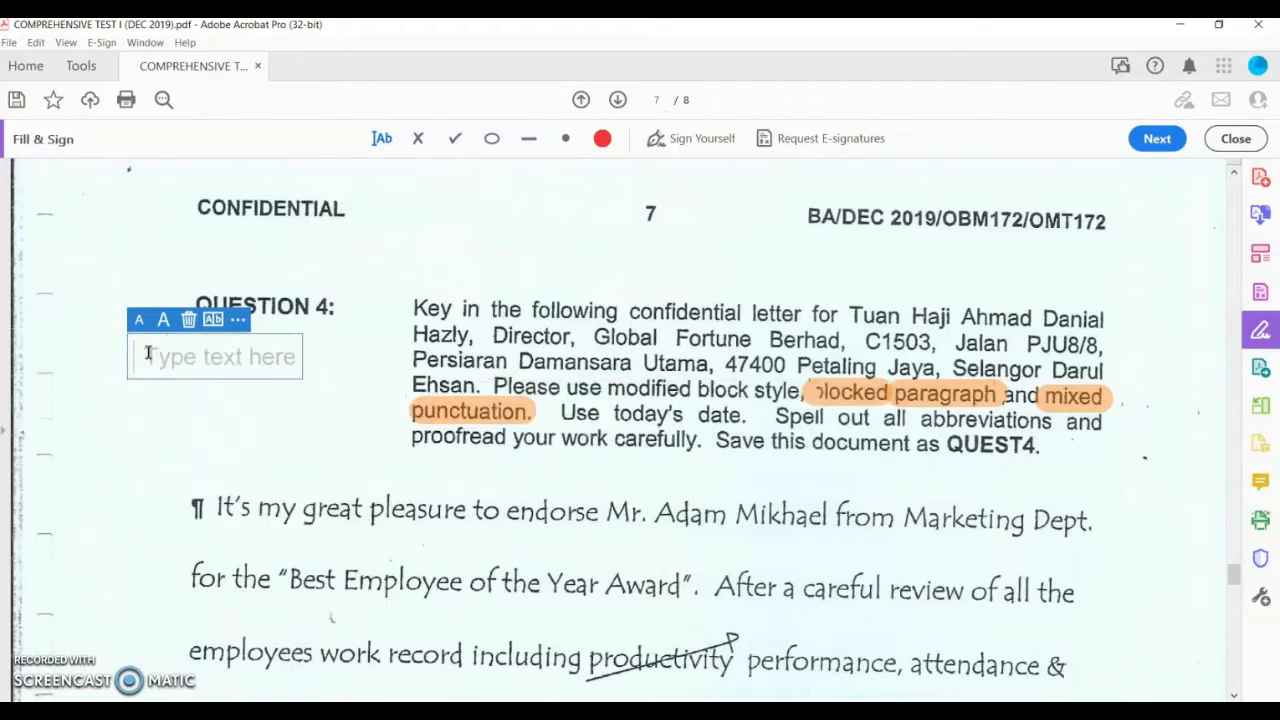
{"action": "type", "text": "Block parag"}
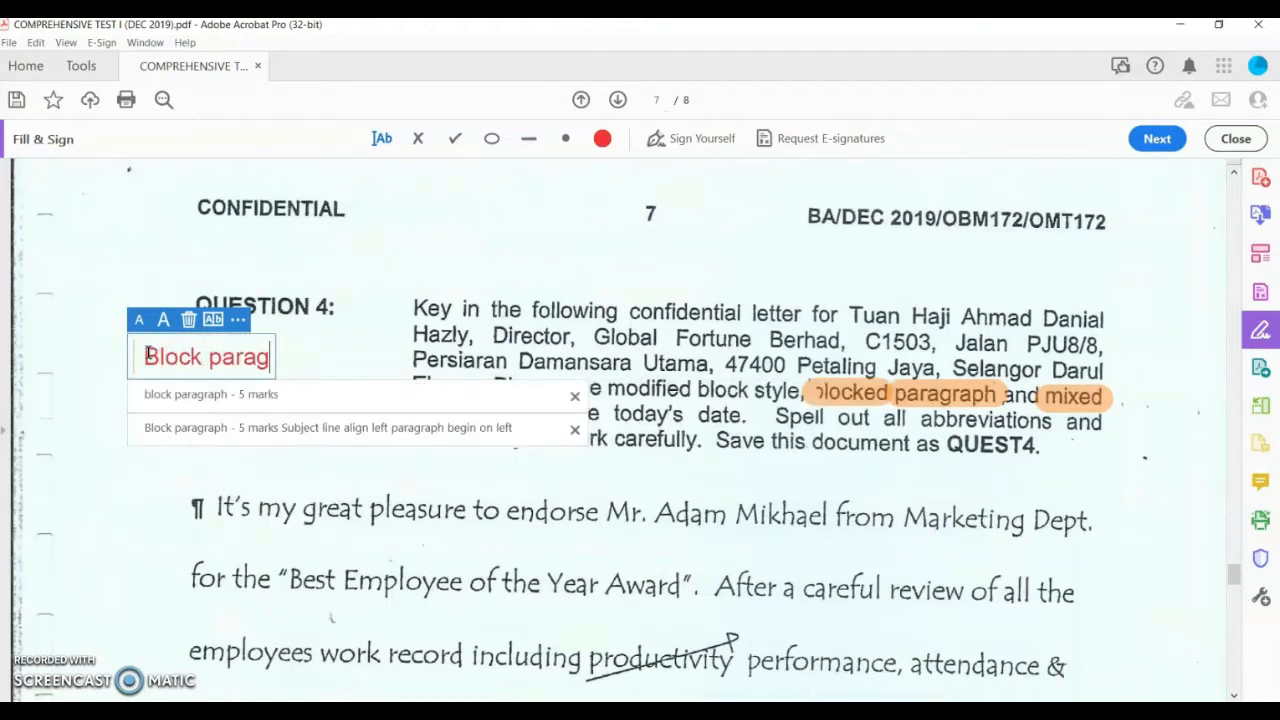
{"action": "type", "text": "raph:"}
{"action": "key", "text": "Return"}
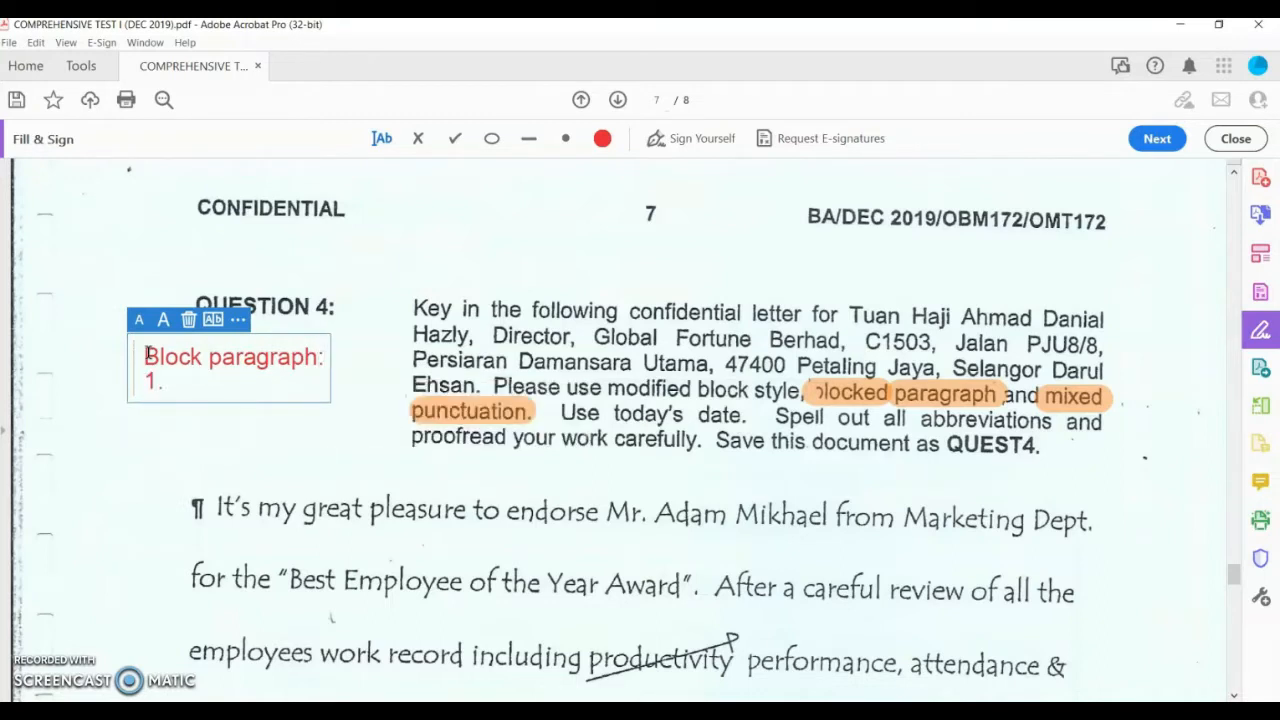
{"action": "type", "text": "1. paragraph"}
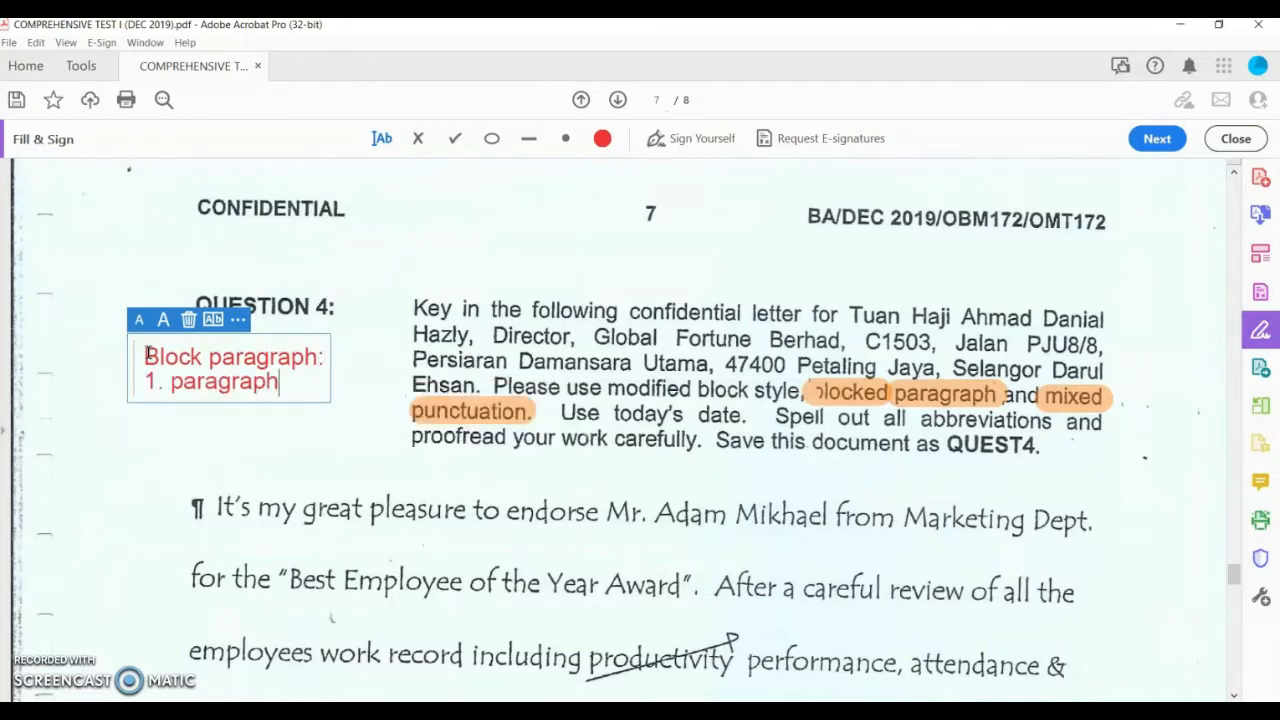
Step: Shrink the note's font, finish rule 1 'on left margin', shift it left, and add rule 2 for the subject line
{"action": "left_click", "coordinate": [139, 320]}
{"action": "left_click", "coordinate": [139, 320]}
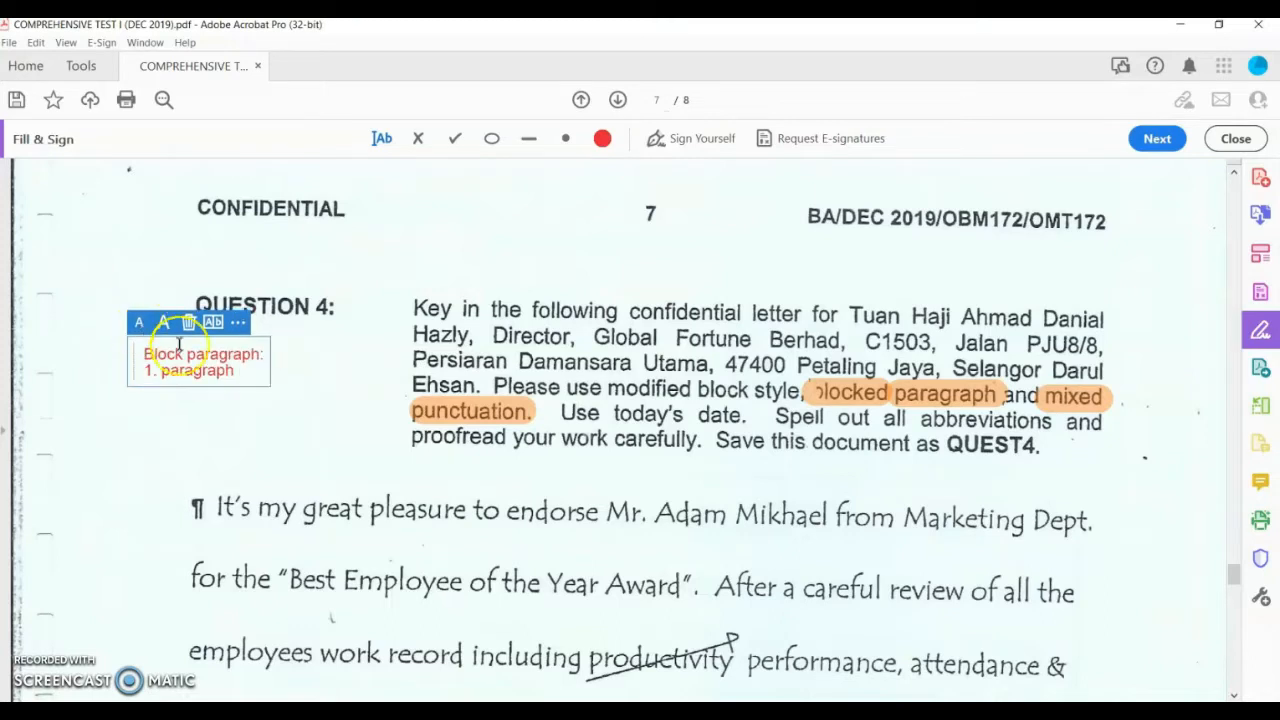
{"action": "left_click", "coordinate": [243, 372]}
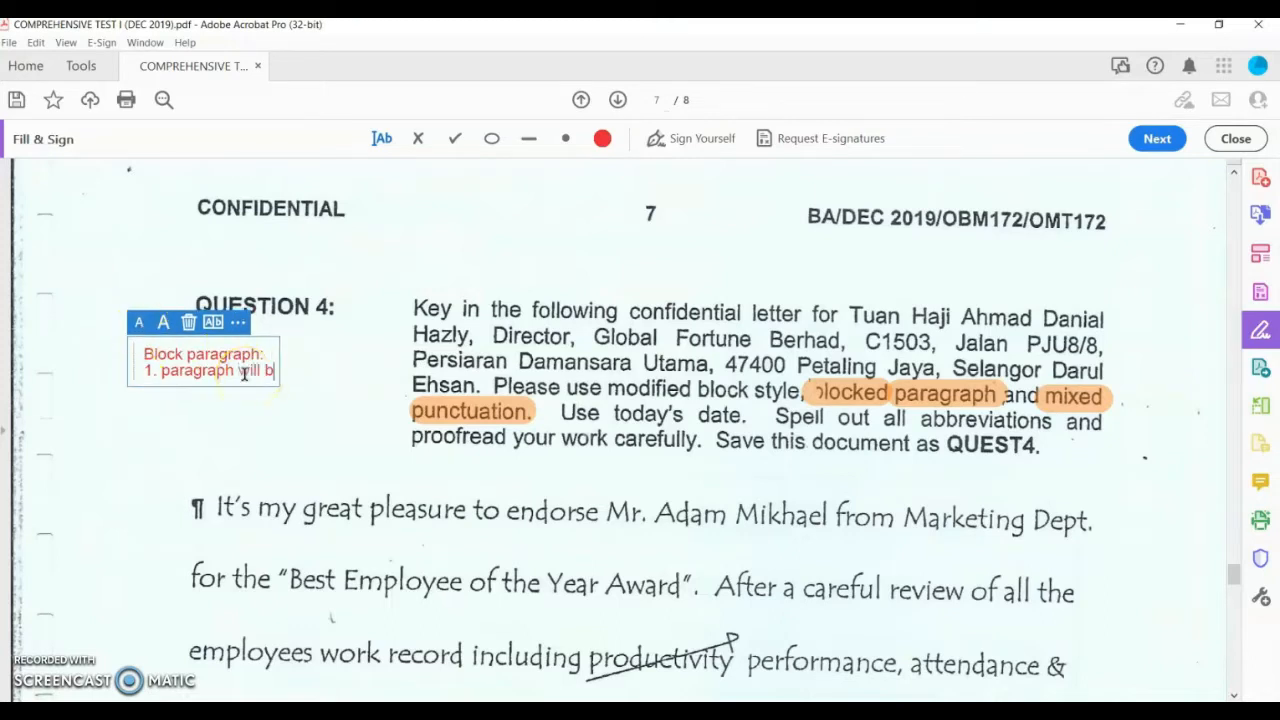
{"action": "type", "text": "on left"}
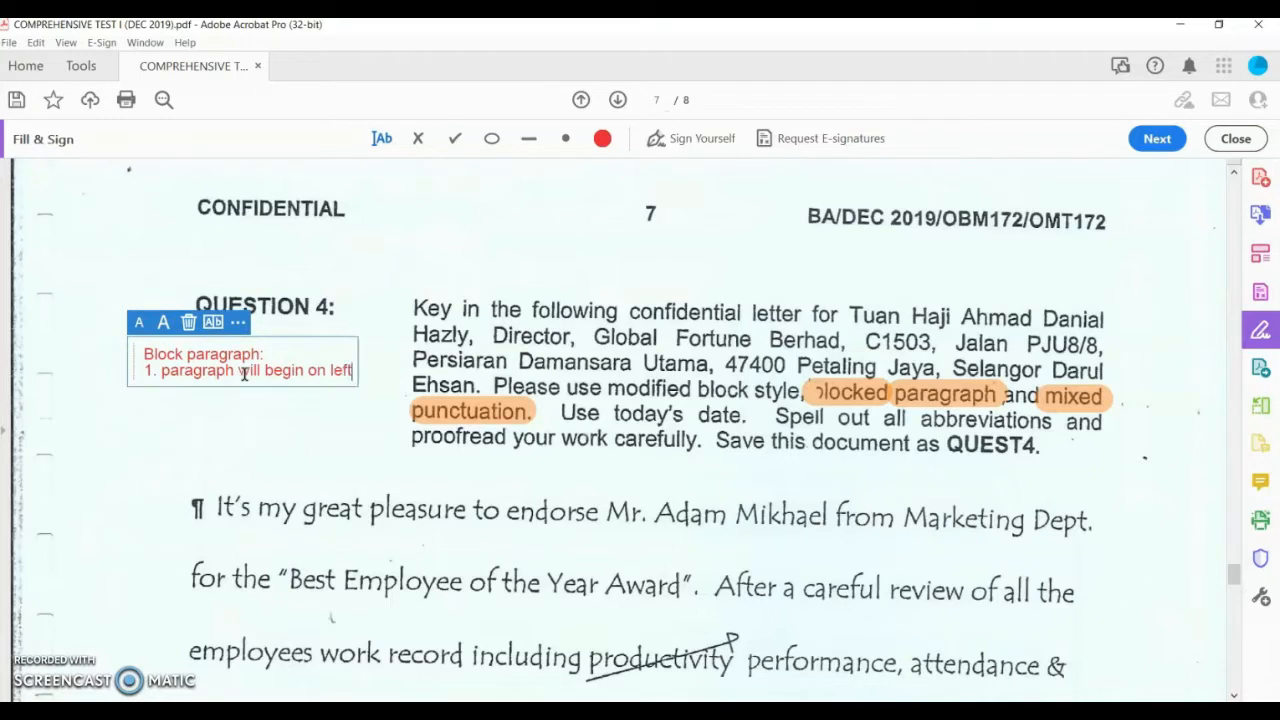
{"action": "type", "text": " margin"}
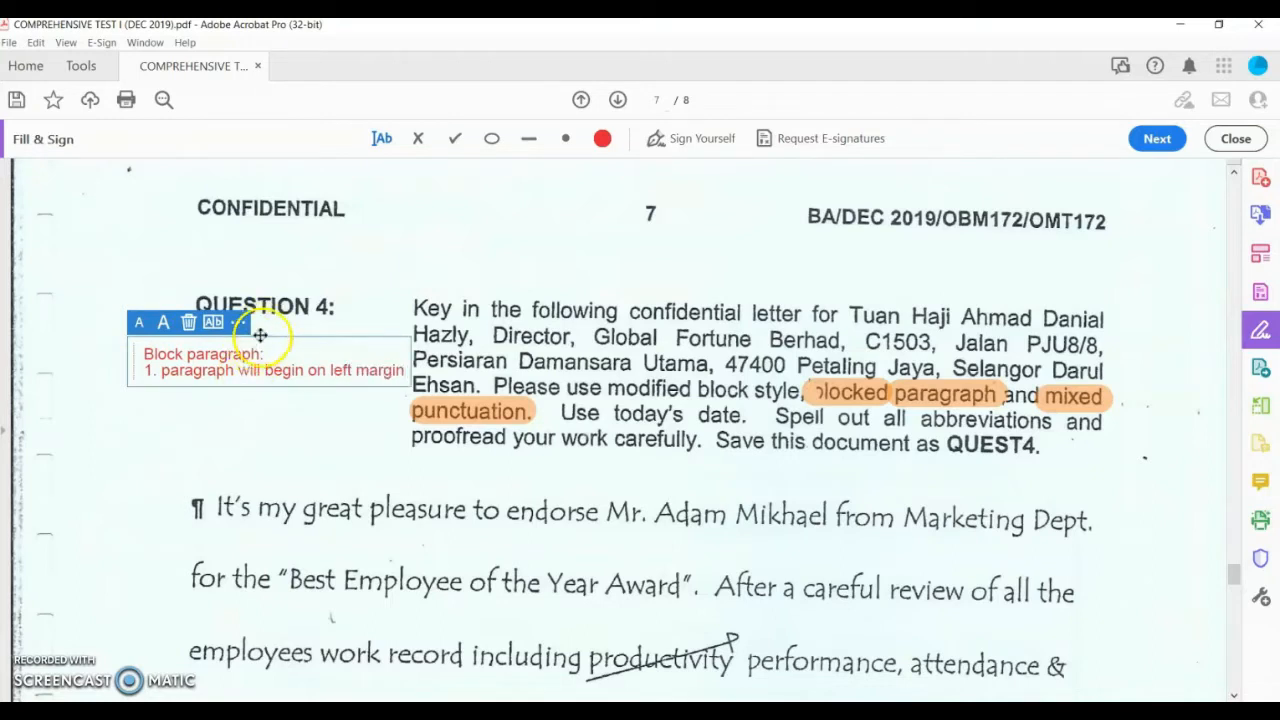
{"action": "left_click_drag", "start_coordinate": [256, 336], "coordinate": [228, 329]}
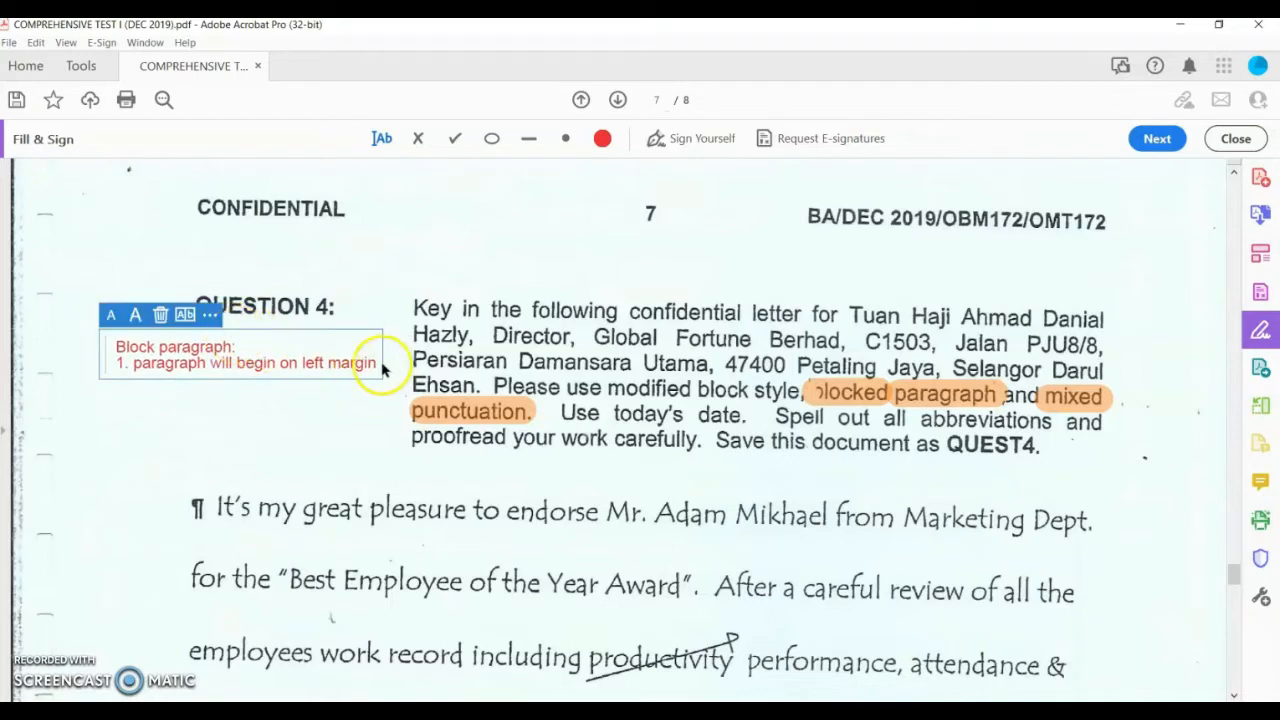
{"action": "key", "text": "Return"}
{"action": "type", "text": "2"}
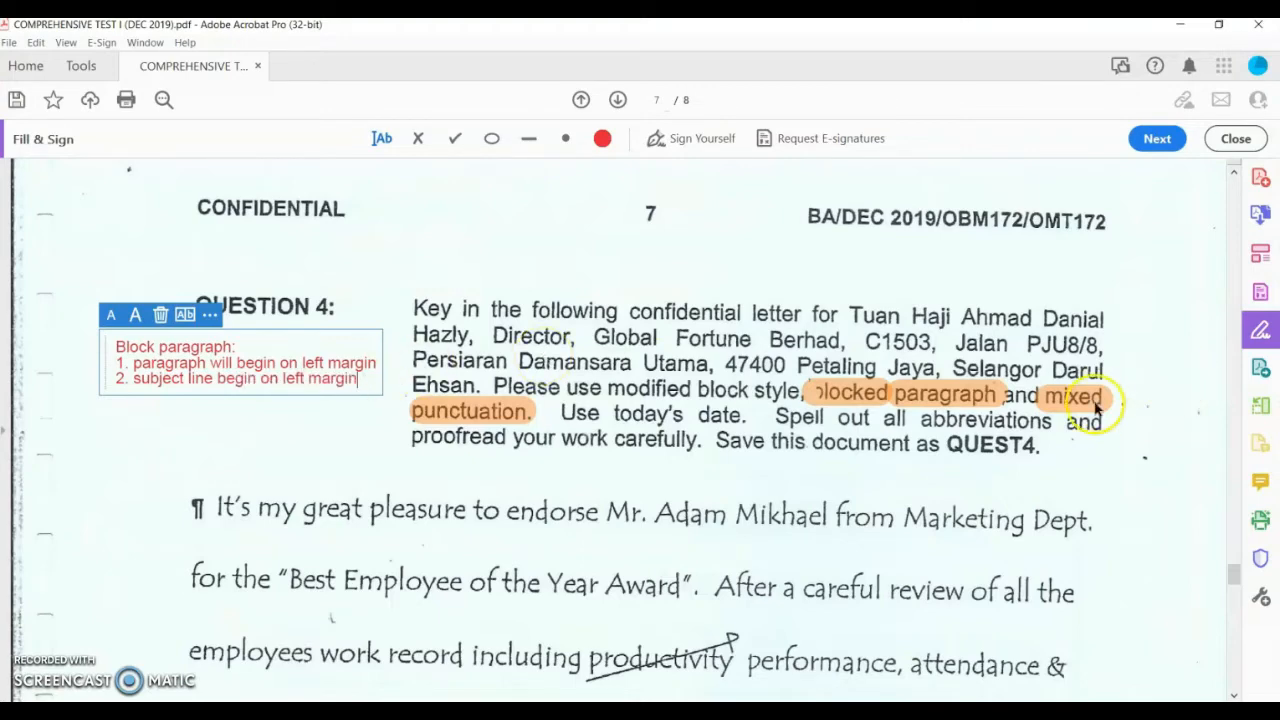
{"action": "left_click", "coordinate": [1128, 418]}
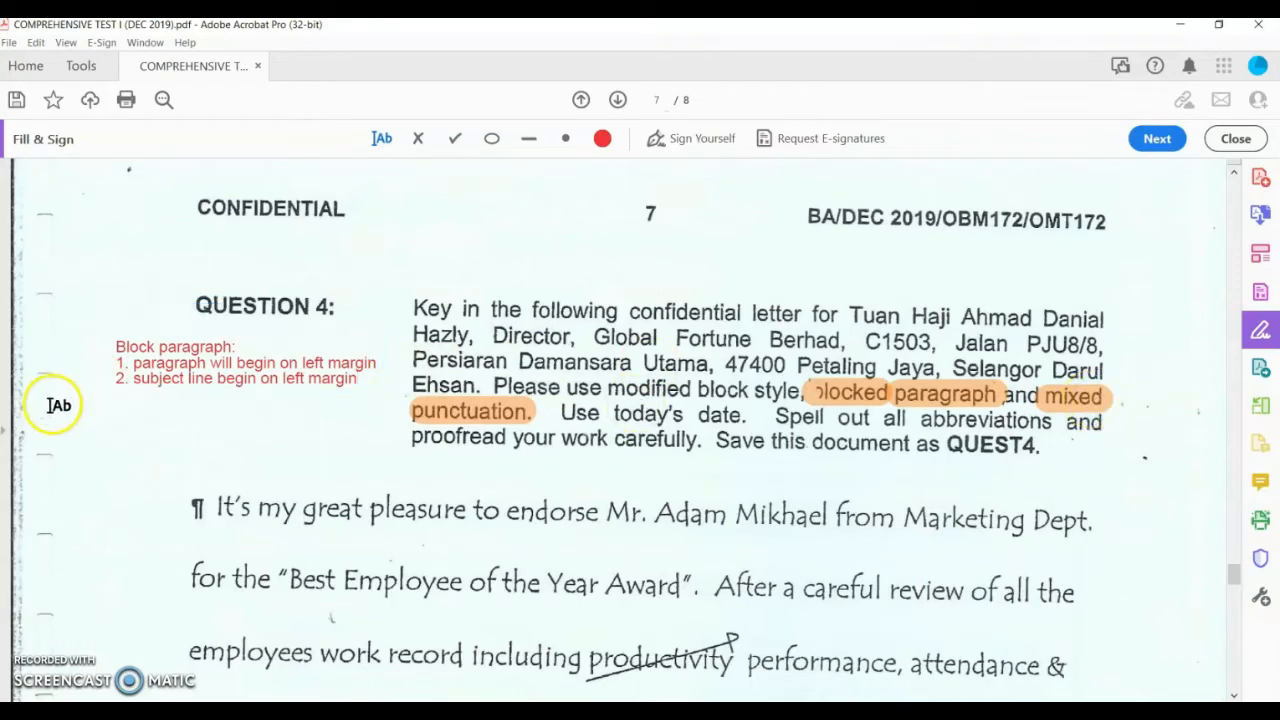
Step: Add a Mixed punctuation note listing 'Dear Sir:' and 'Yours sincerely,', aligned under the Block paragraph note
{"action": "left_click", "coordinate": [123, 405]}
{"action": "type", "text": "Mixed punctuation:"}
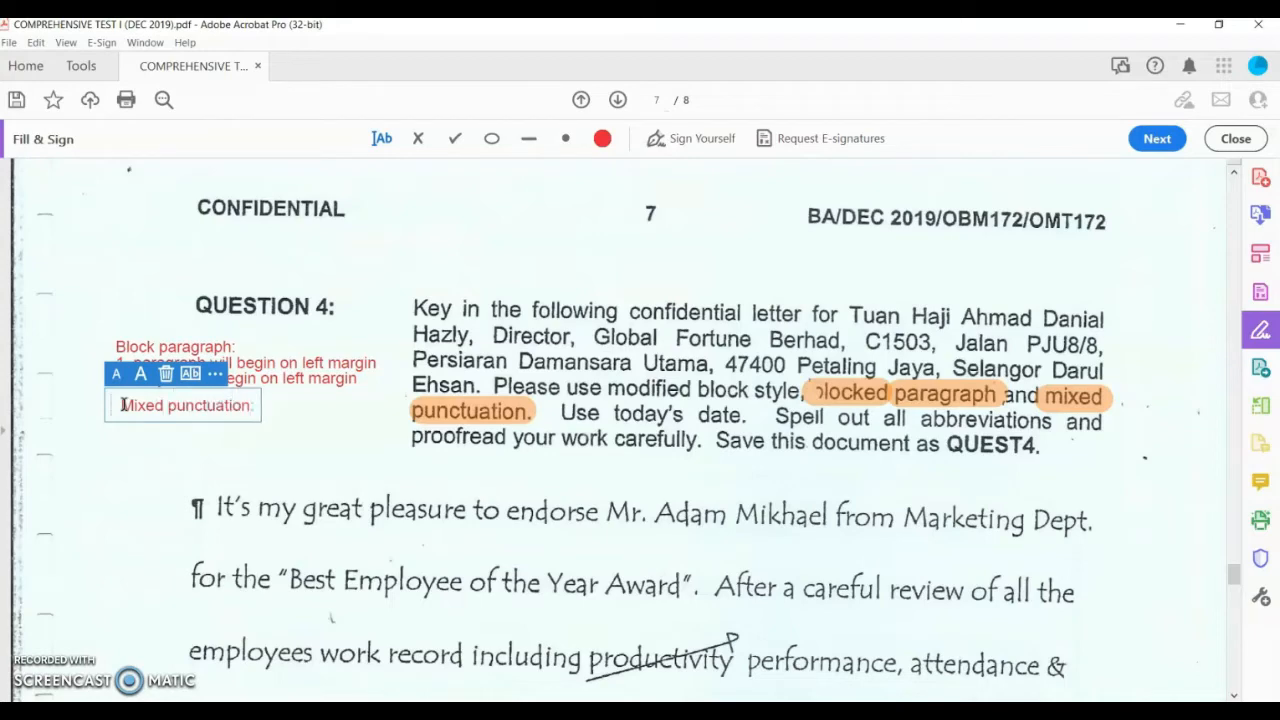
{"action": "key", "text": "Return"}
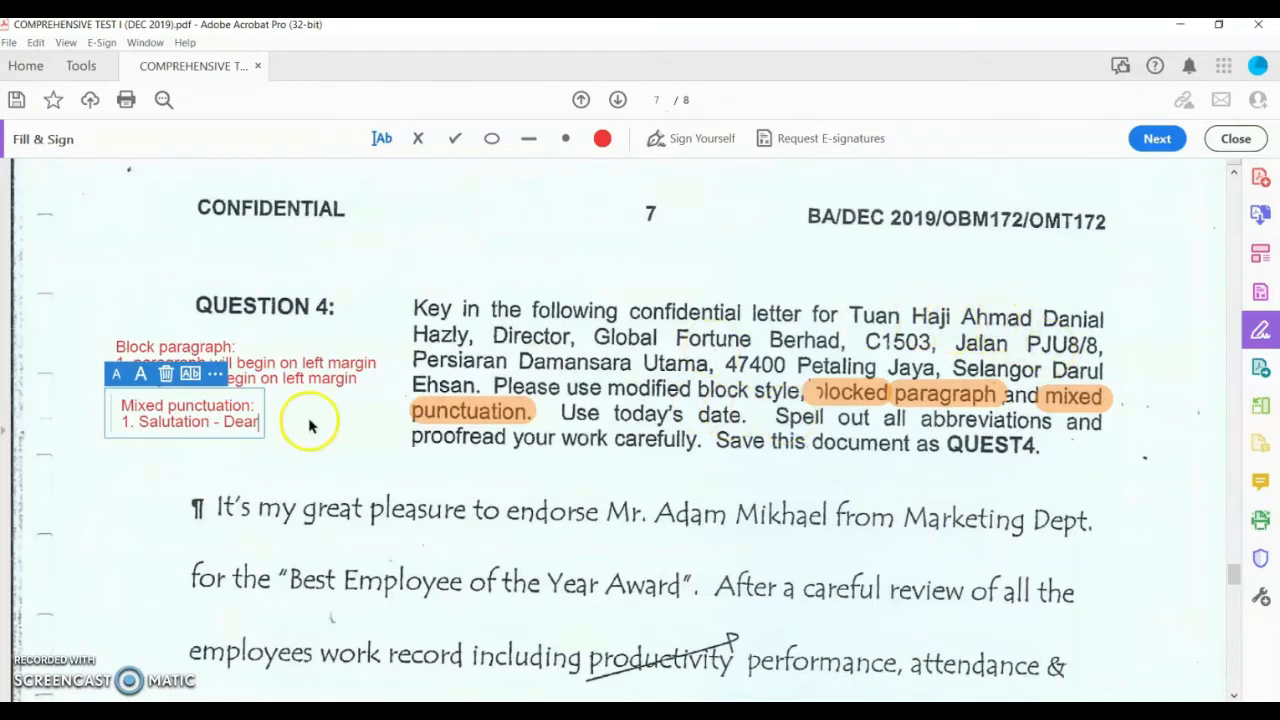
{"action": "type", "text": "S"}
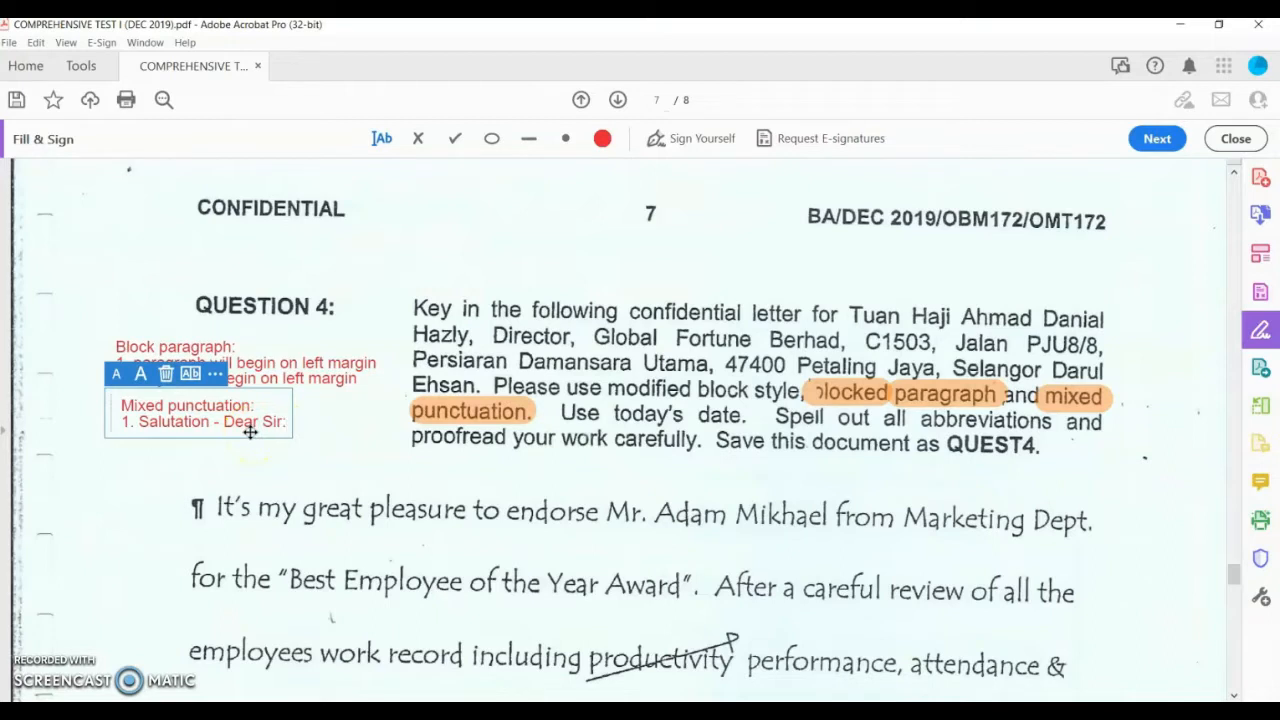
{"action": "type", "text": "ir:"}
{"action": "key", "text": "Return"}
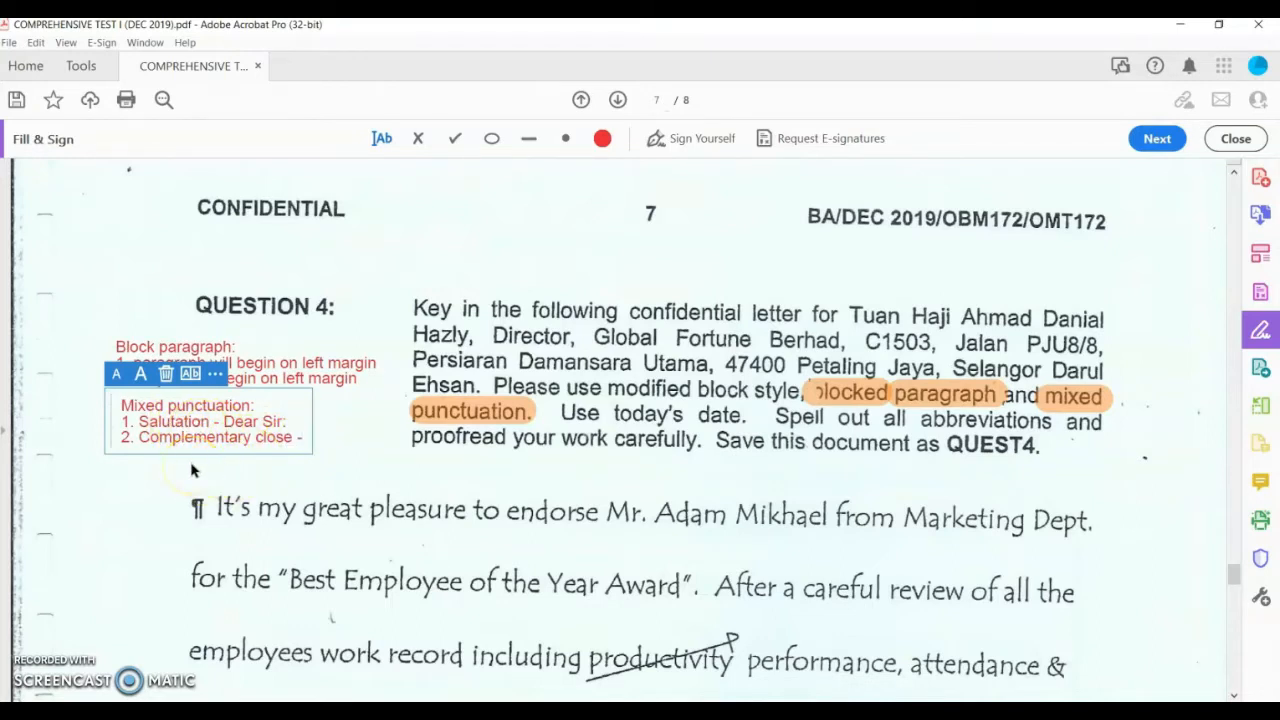
{"action": "type", "text": "Yours"}
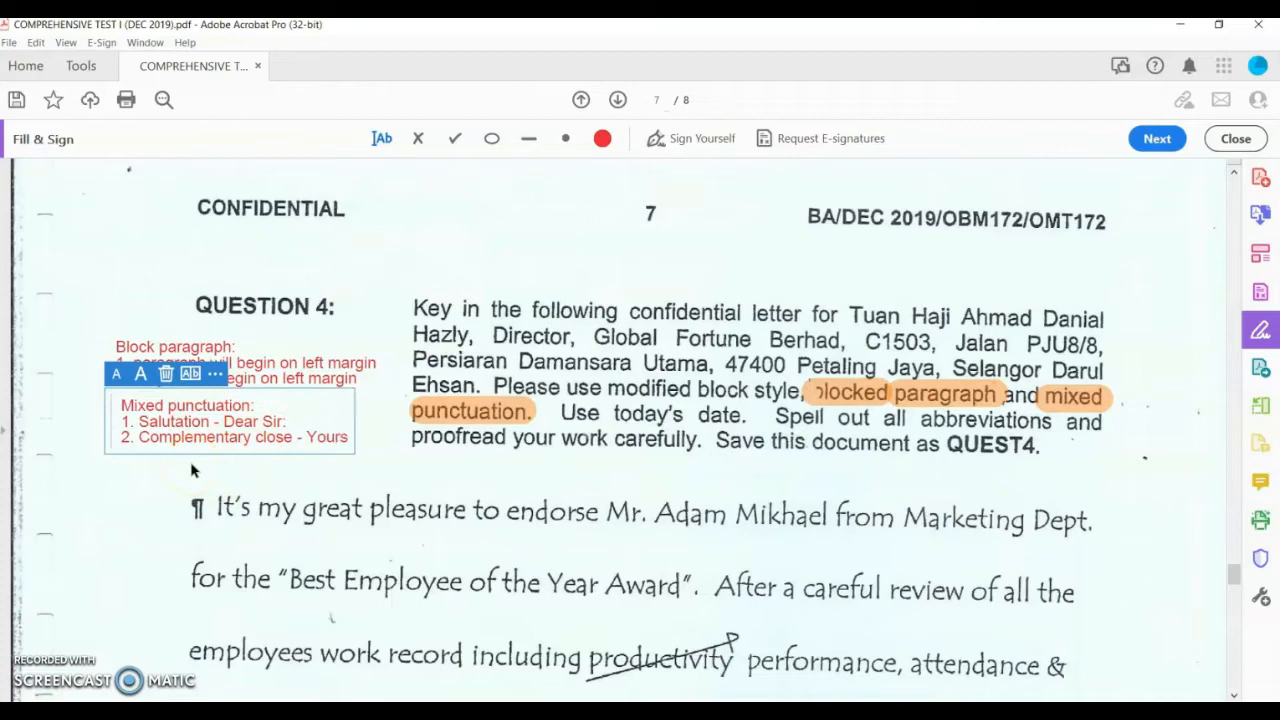
{"action": "type", "text": " sincerely"}
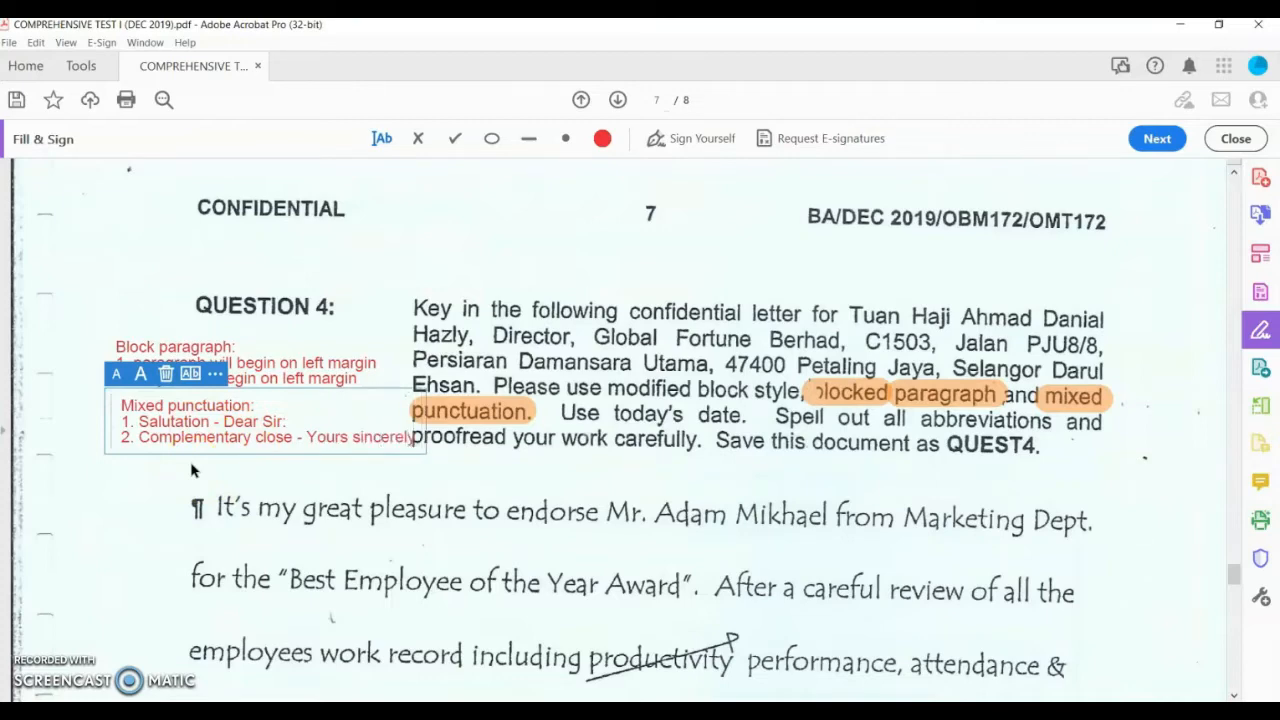
{"action": "left_click", "coordinate": [148, 390]}
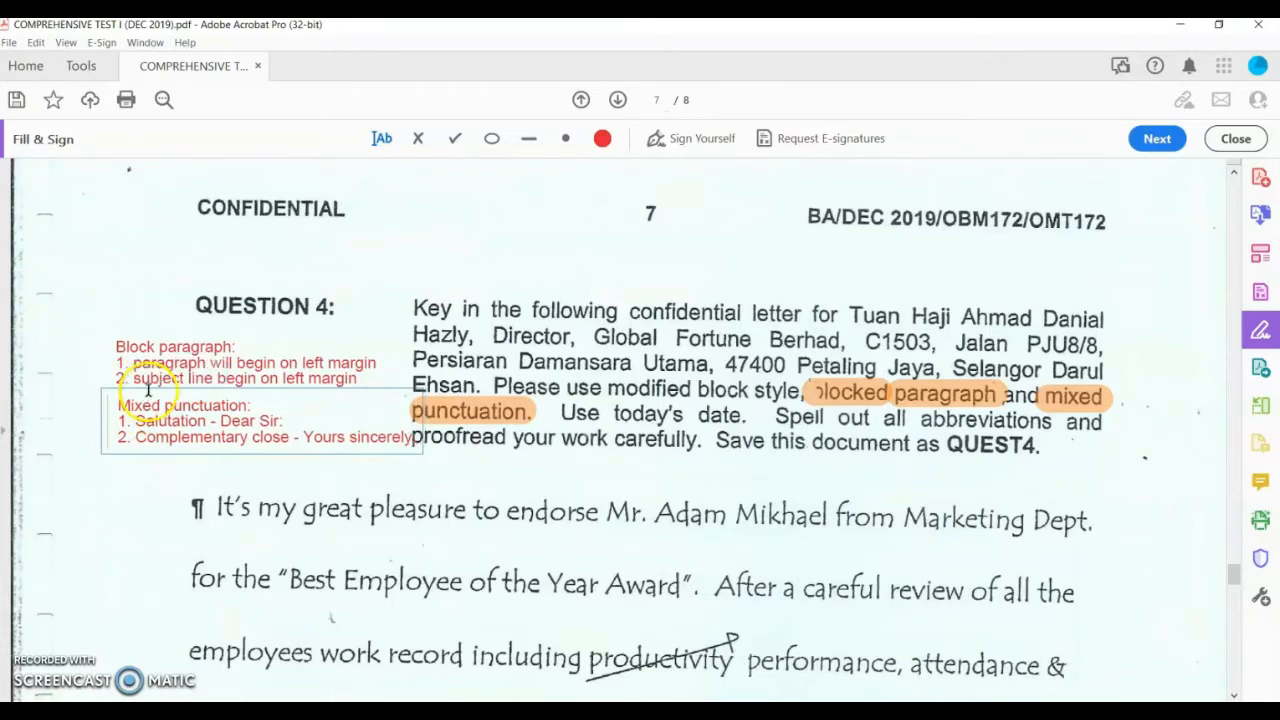
{"action": "type", "text": ","}
{"action": "left_click_drag", "start_coordinate": [148, 390], "coordinate": [124, 393]}
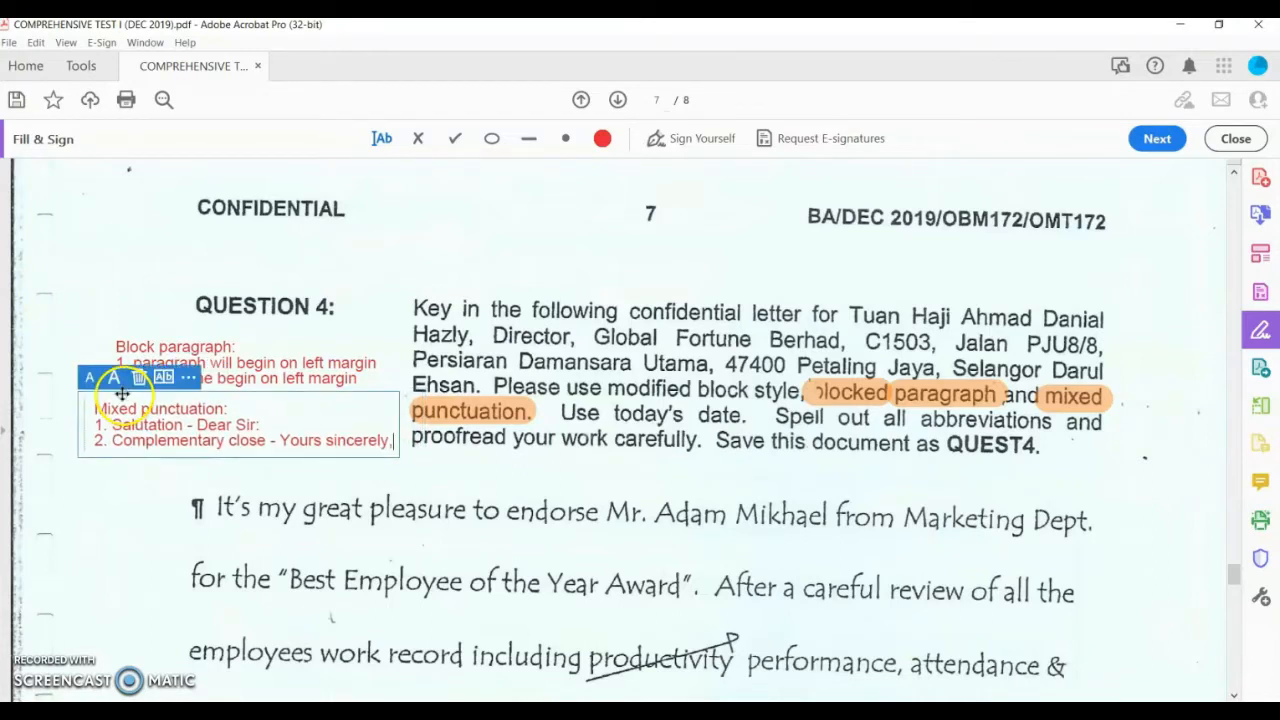
Step: Deselect the Mixed punctuation note and scroll down toward the end of page 7
{"action": "left_click", "coordinate": [426, 482]}
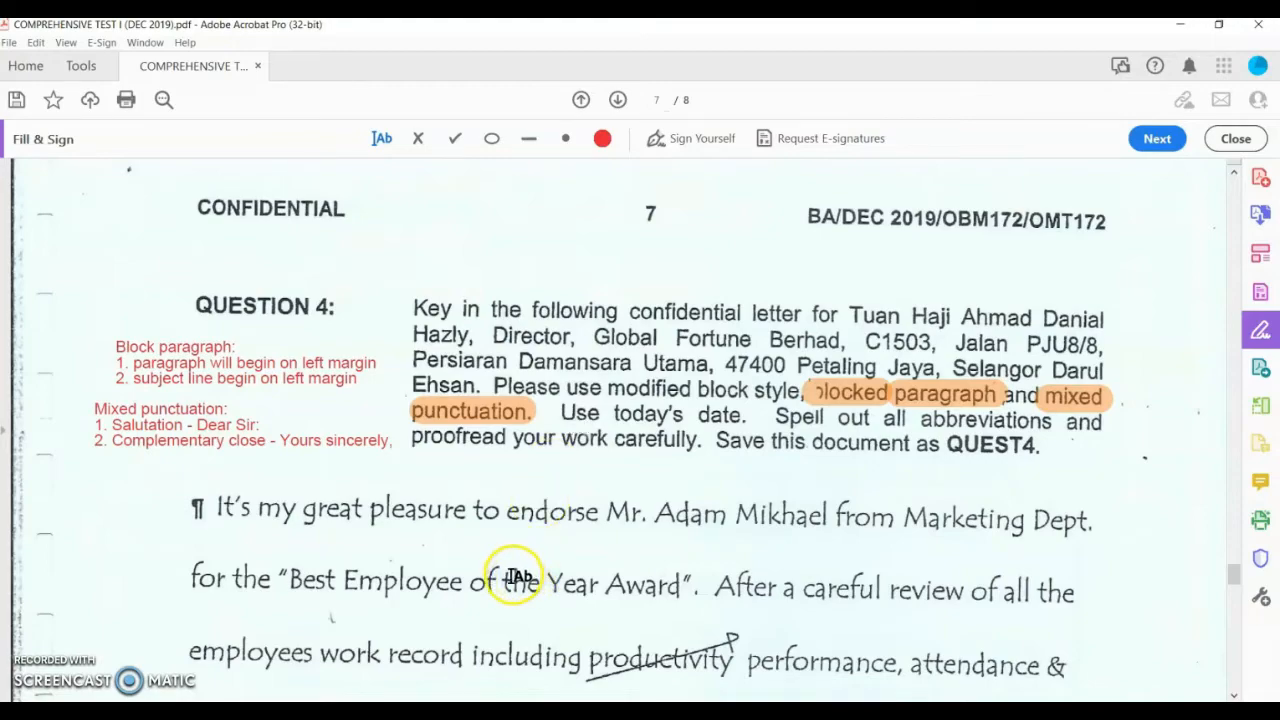
{"action": "scroll", "coordinate": [515, 577], "scroll_direction": "down", "scroll_amount": 15}
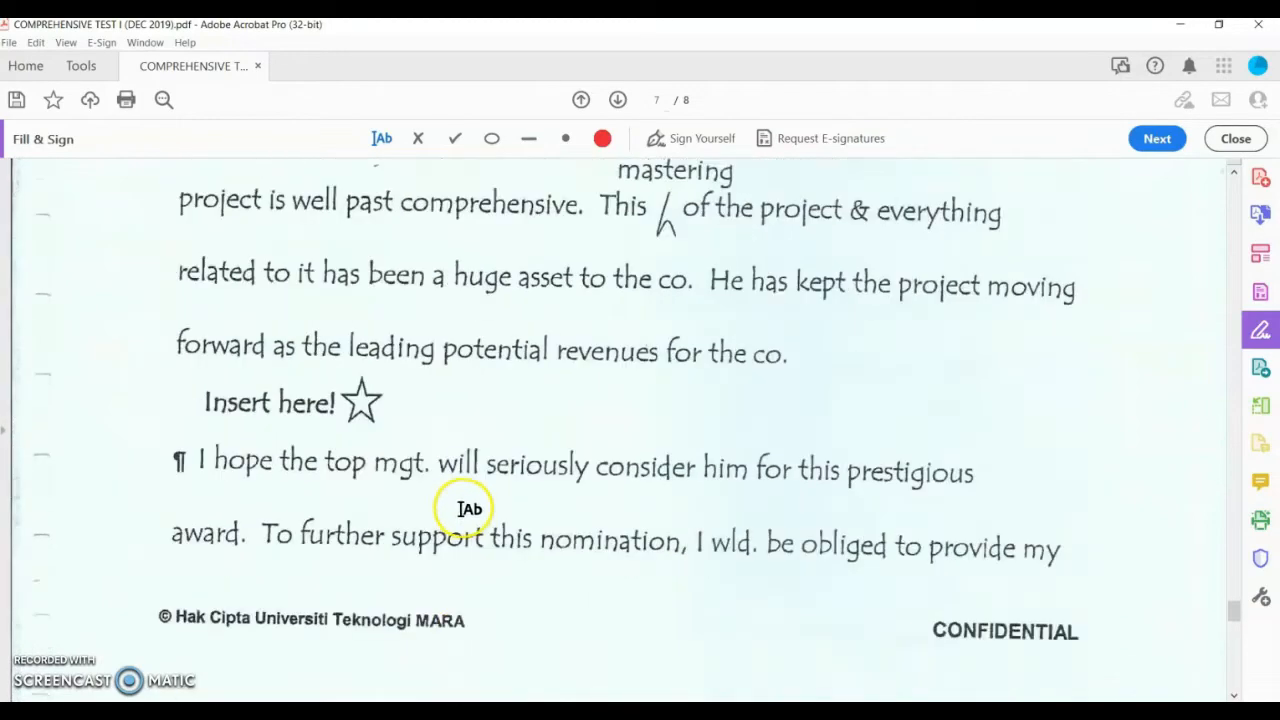
{"action": "scroll", "coordinate": [469, 509], "scroll_direction": "down", "scroll_amount": 15}
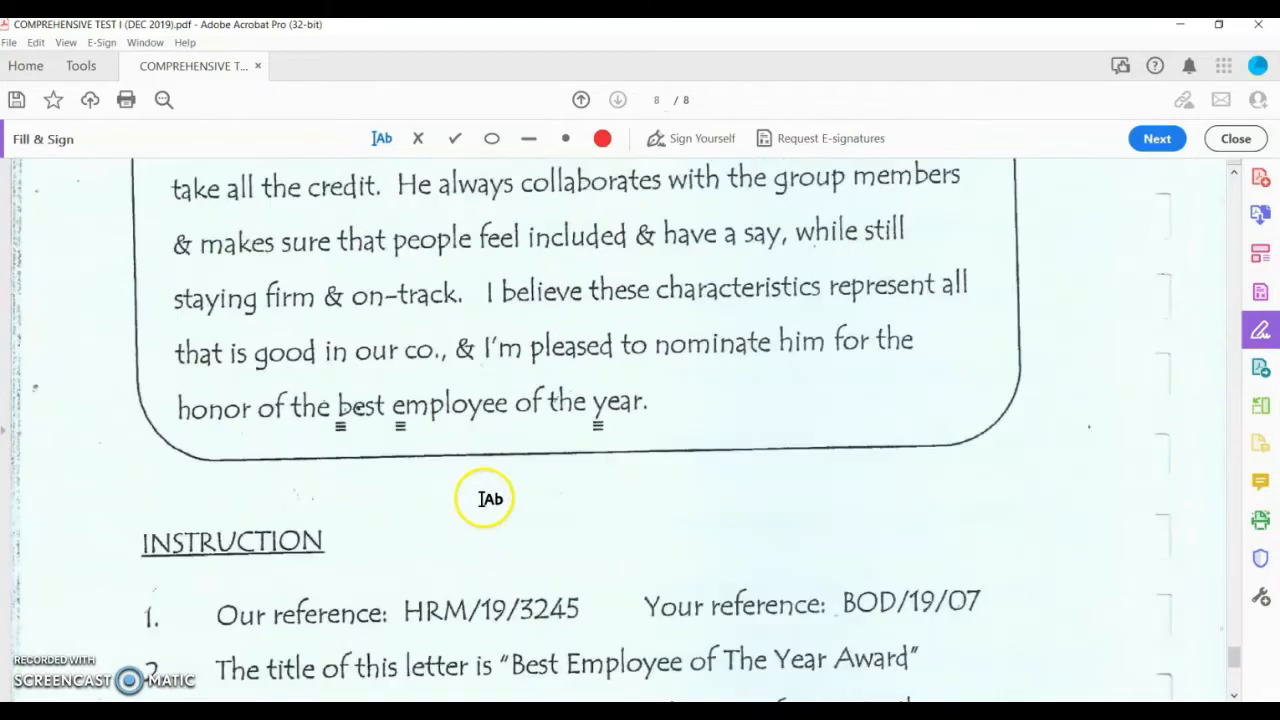
Step: Add a 'Reference line' note beside page 8's Our reference instruction, then scroll back up to page 7
{"action": "scroll", "coordinate": [490, 498], "scroll_direction": "down", "scroll_amount": 3}
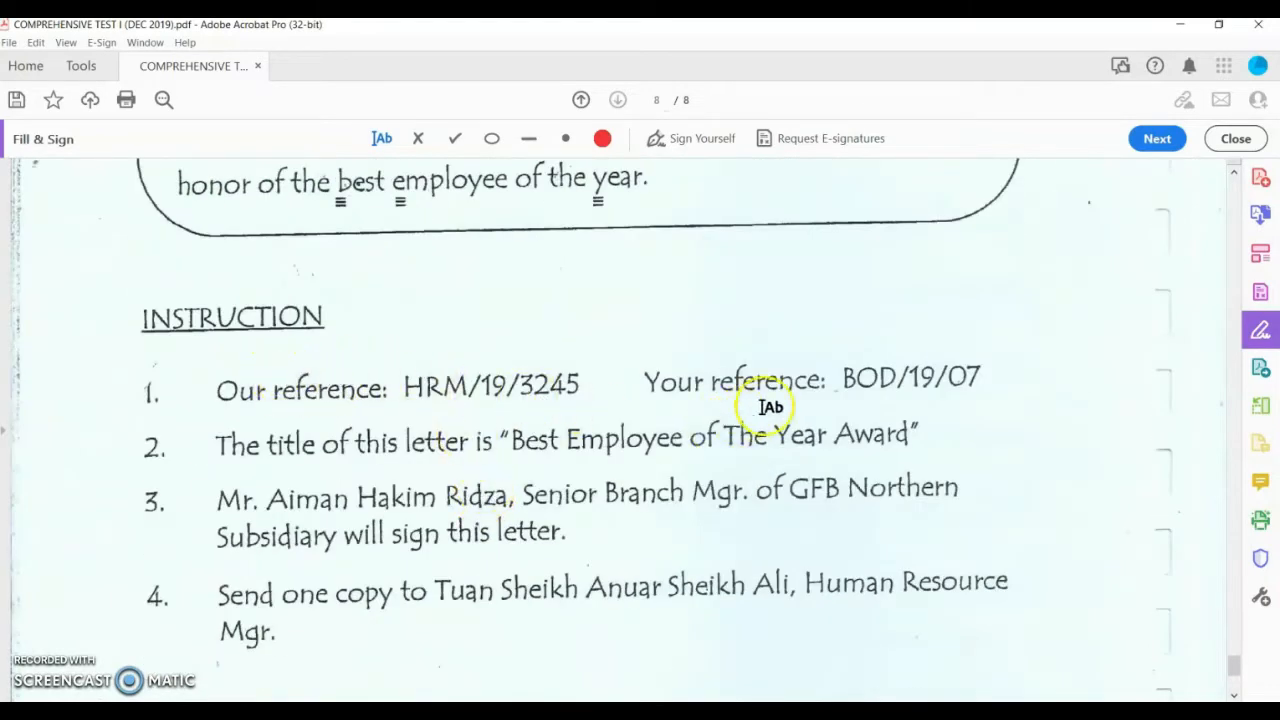
{"action": "left_click", "coordinate": [231, 360]}
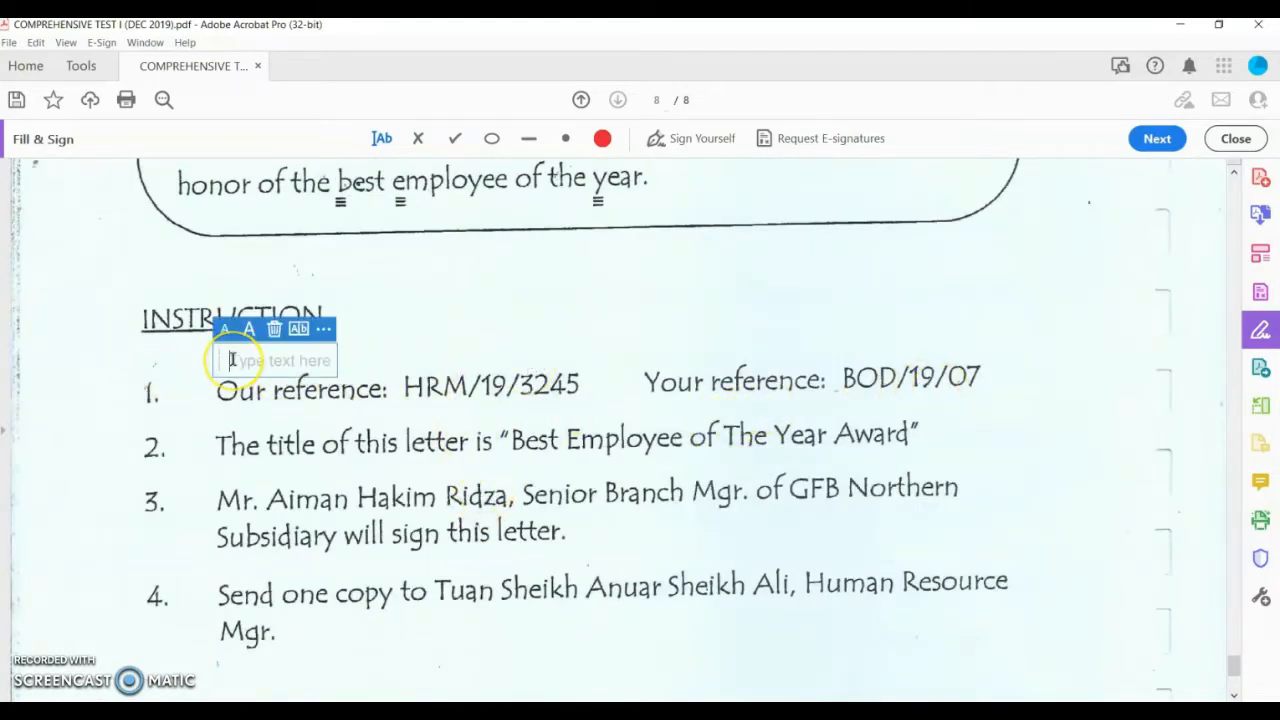
{"action": "type", "text": "Reference line"}
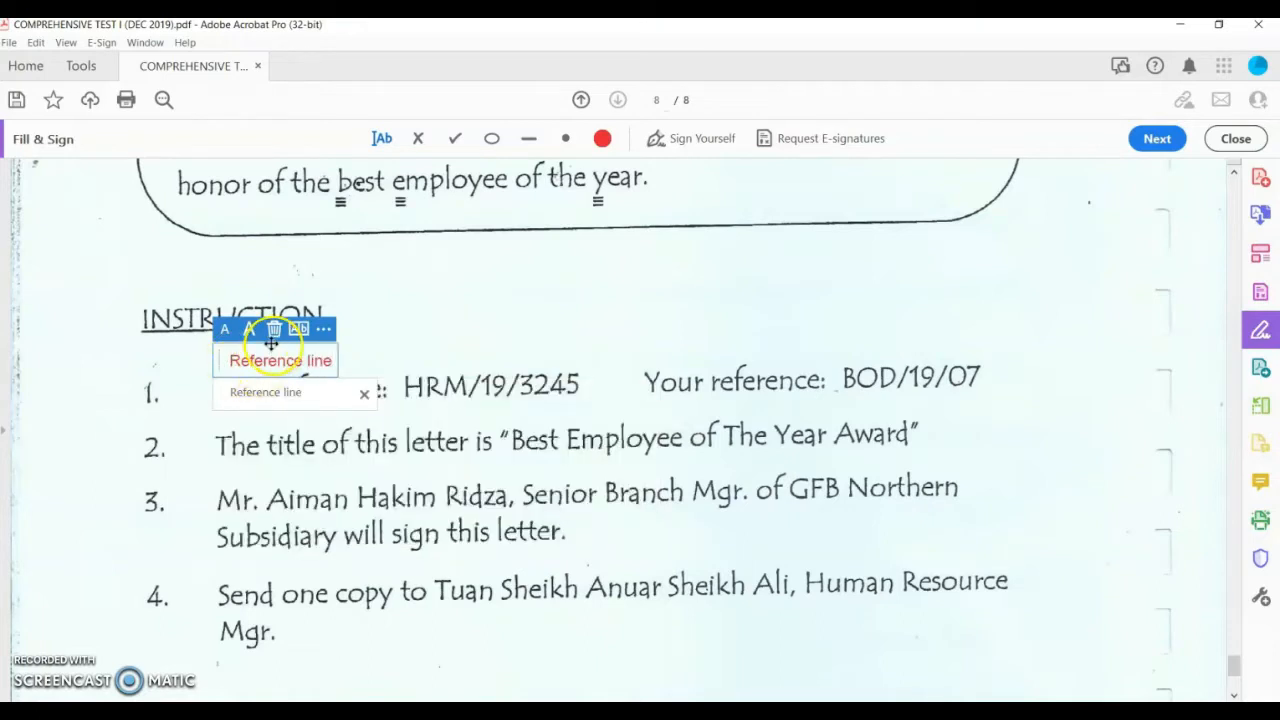
{"action": "left_click", "coordinate": [323, 322]}
{"action": "left_click", "coordinate": [278, 338]}
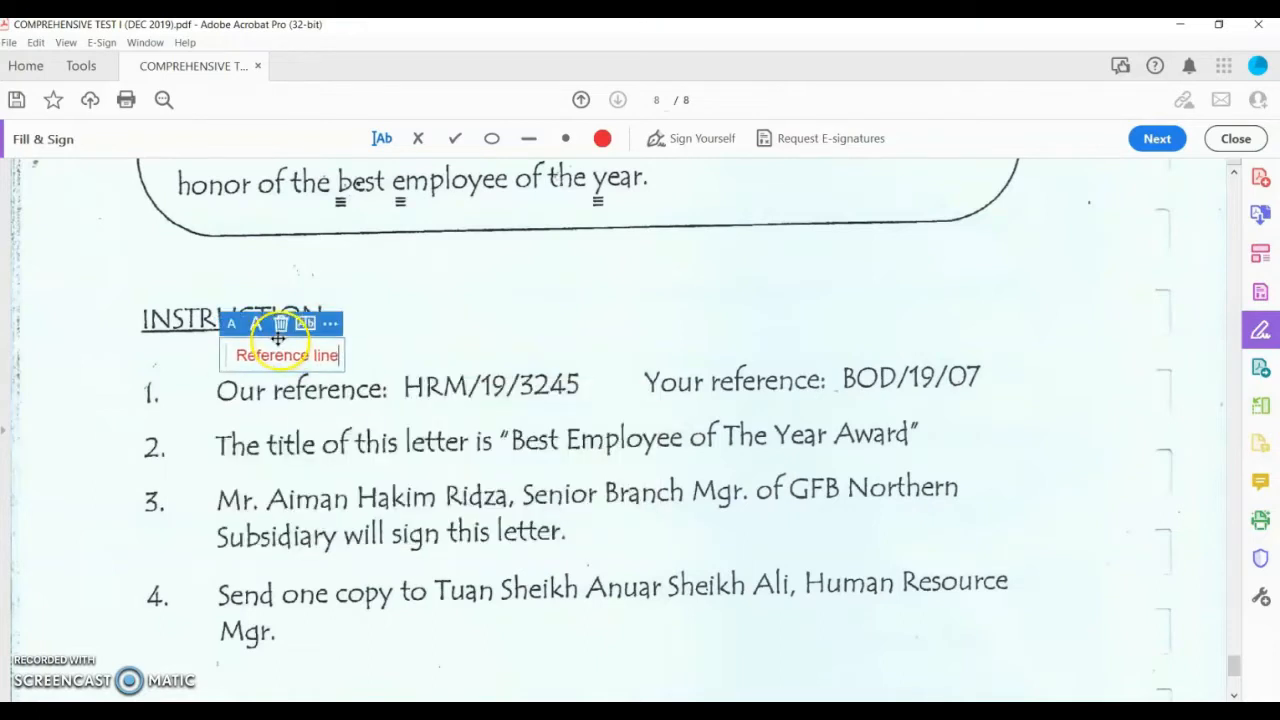
{"action": "scroll", "coordinate": [800, 325], "scroll_direction": "up", "scroll_amount": 15}
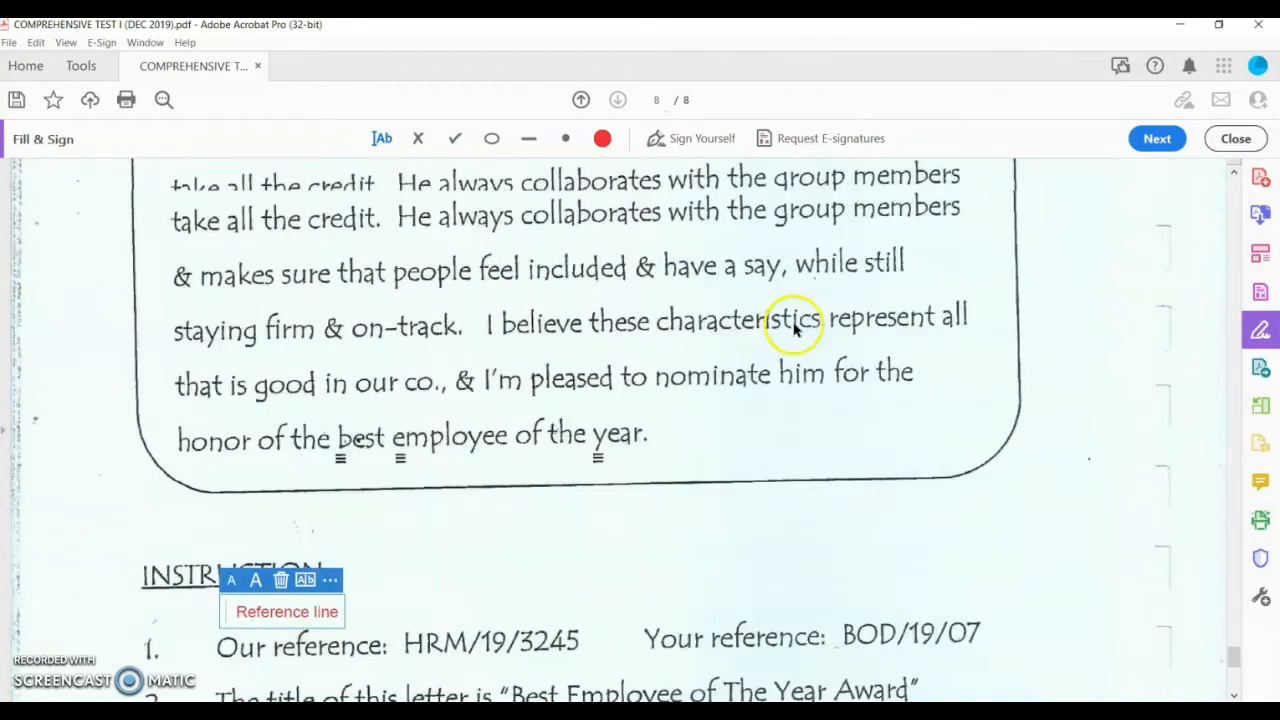
{"action": "scroll", "coordinate": [806, 330], "scroll_direction": "up", "scroll_amount": 10}
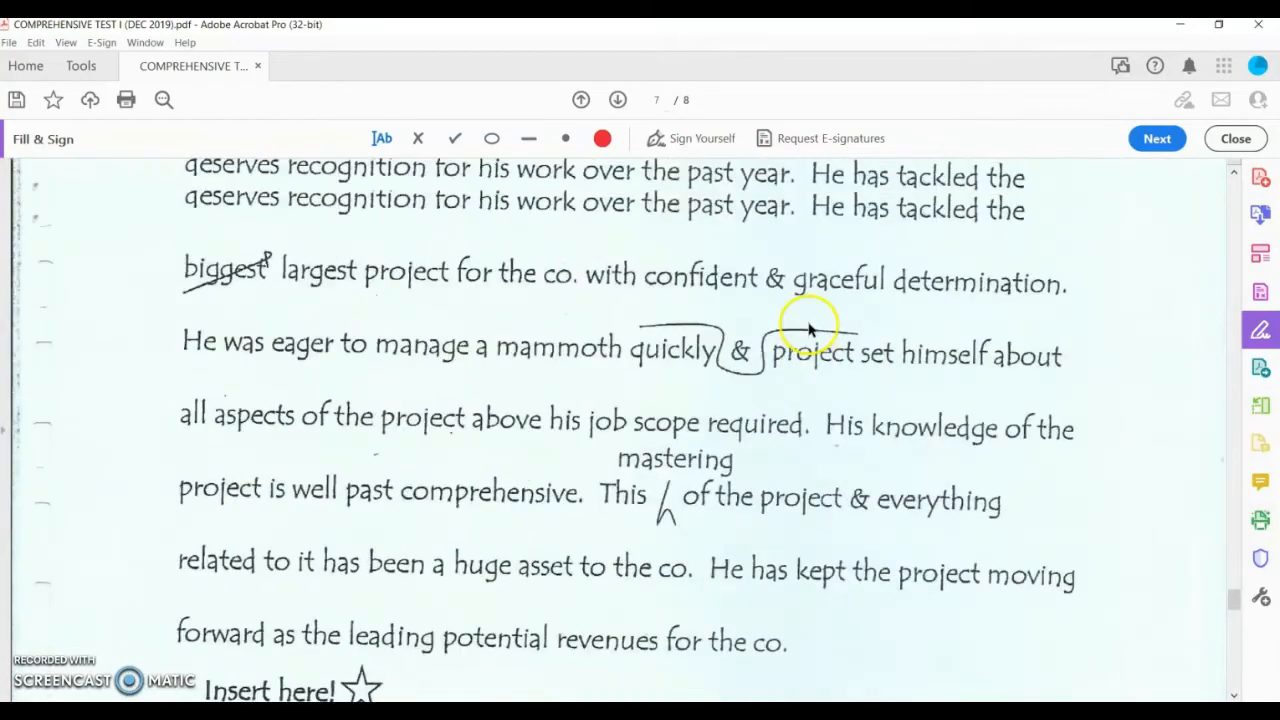
Step: Type 'Date of exercise - 31 October 2022' below the Question 4 instructions and nudge it left
{"action": "scroll", "coordinate": [820, 335], "scroll_direction": "down", "scroll_amount": 1}
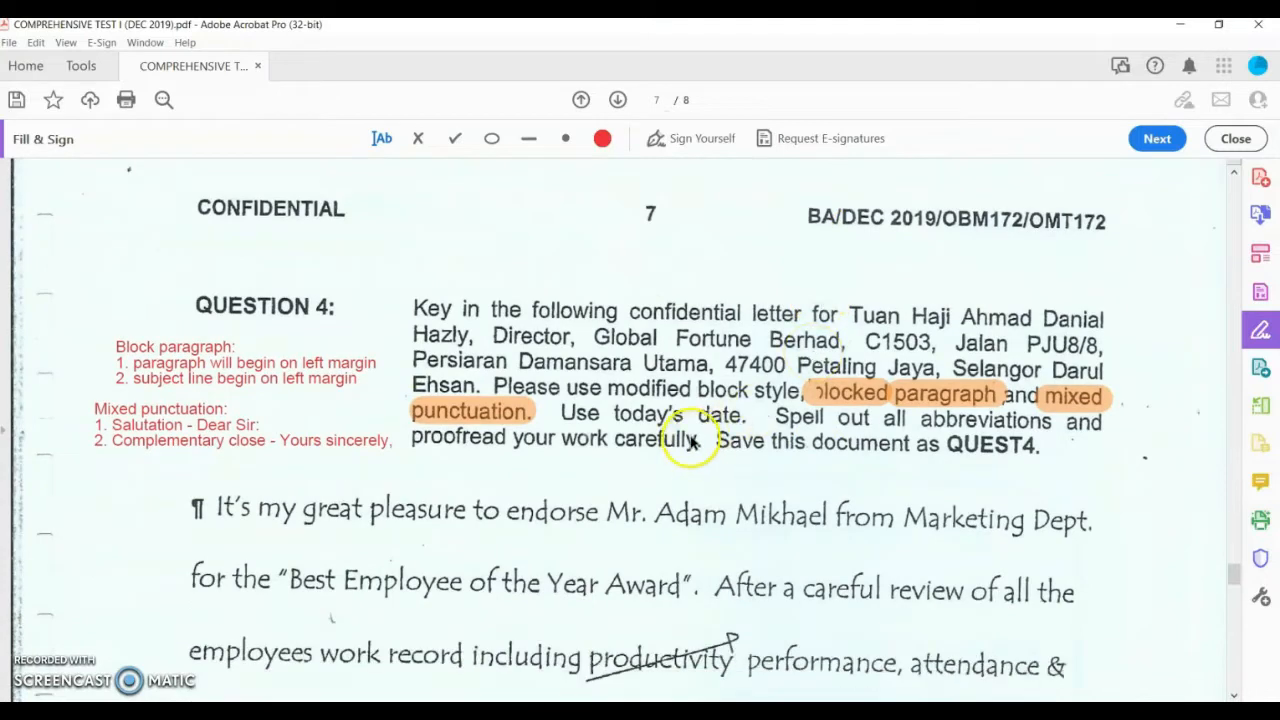
{"action": "left_click", "coordinate": [587, 473]}
{"action": "type", "text": "Date of exercise - 31 October 2022"}
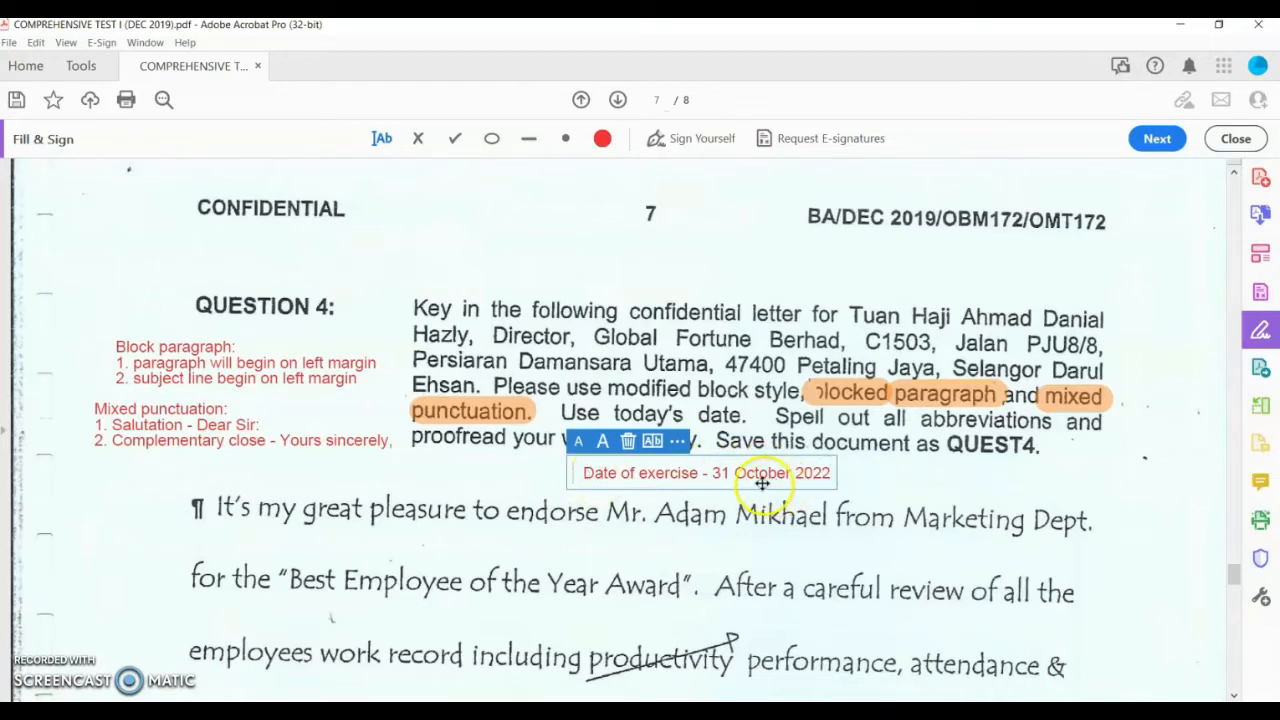
{"action": "left_click_drag", "start_coordinate": [780, 455], "coordinate": [747, 455]}
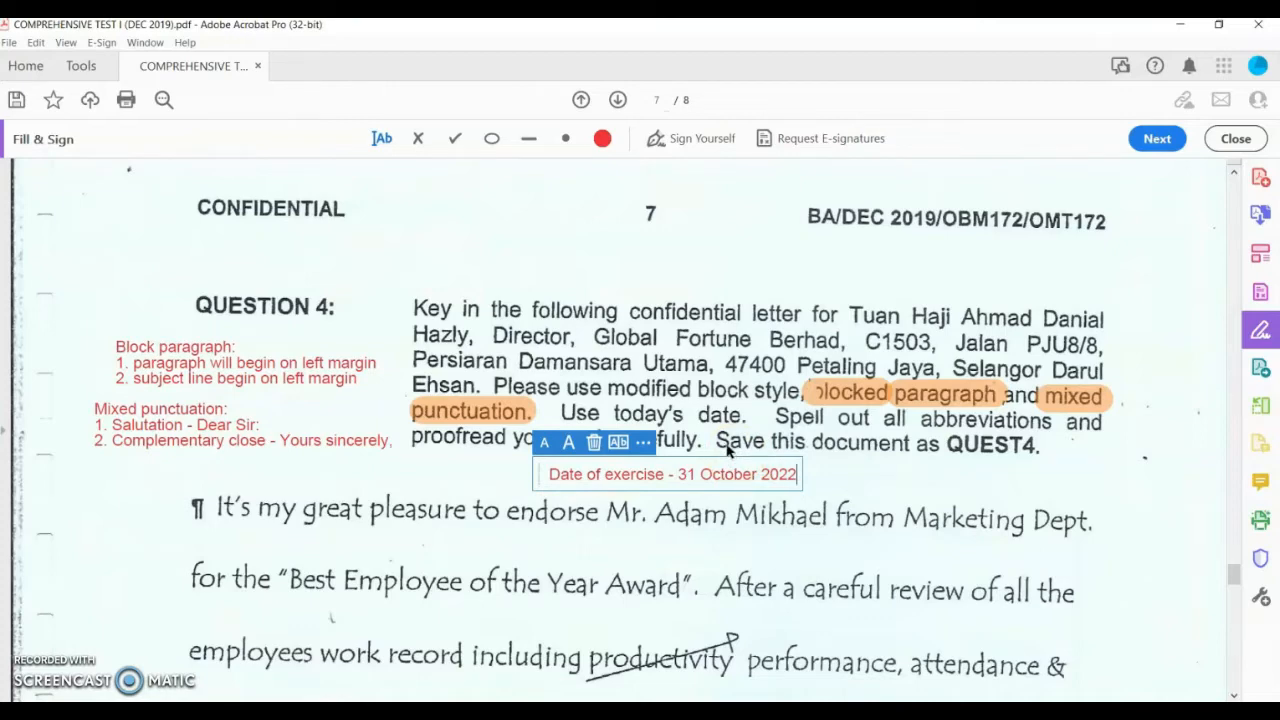
{"action": "scroll", "coordinate": [834, 471], "scroll_direction": "down", "scroll_amount": 10}
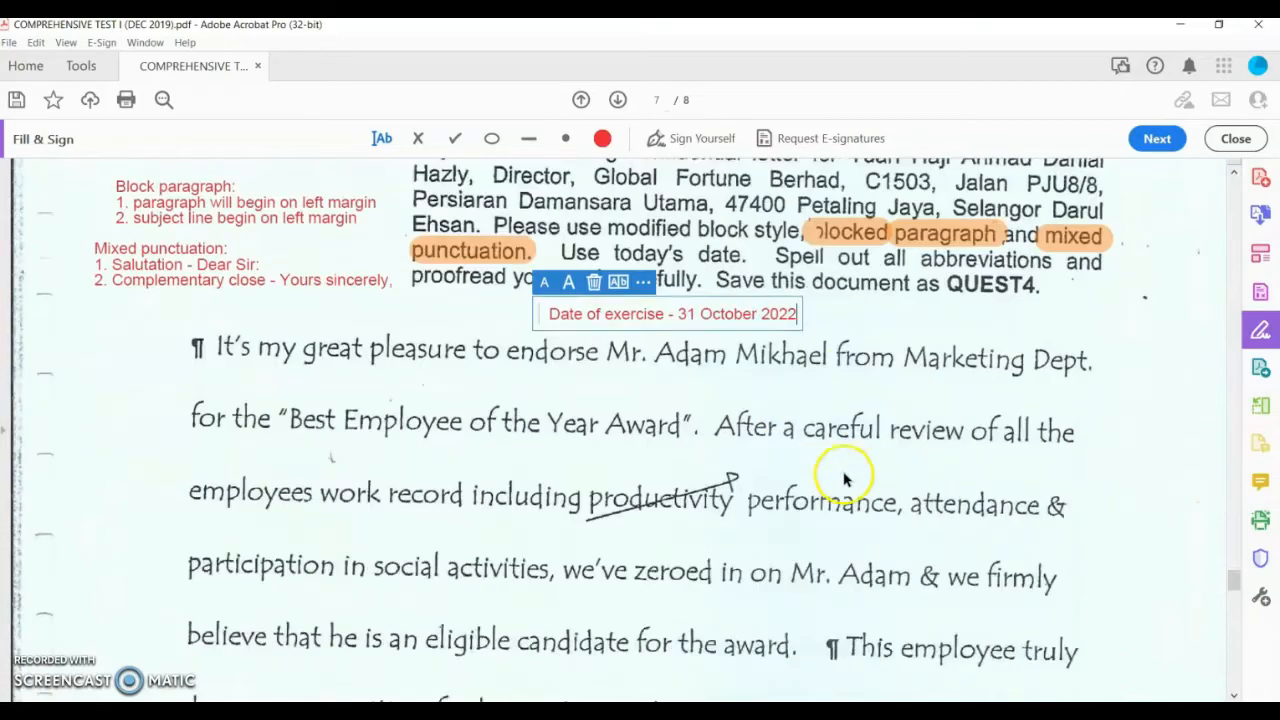
{"action": "scroll", "coordinate": [680, 533], "scroll_direction": "down", "scroll_amount": 15}
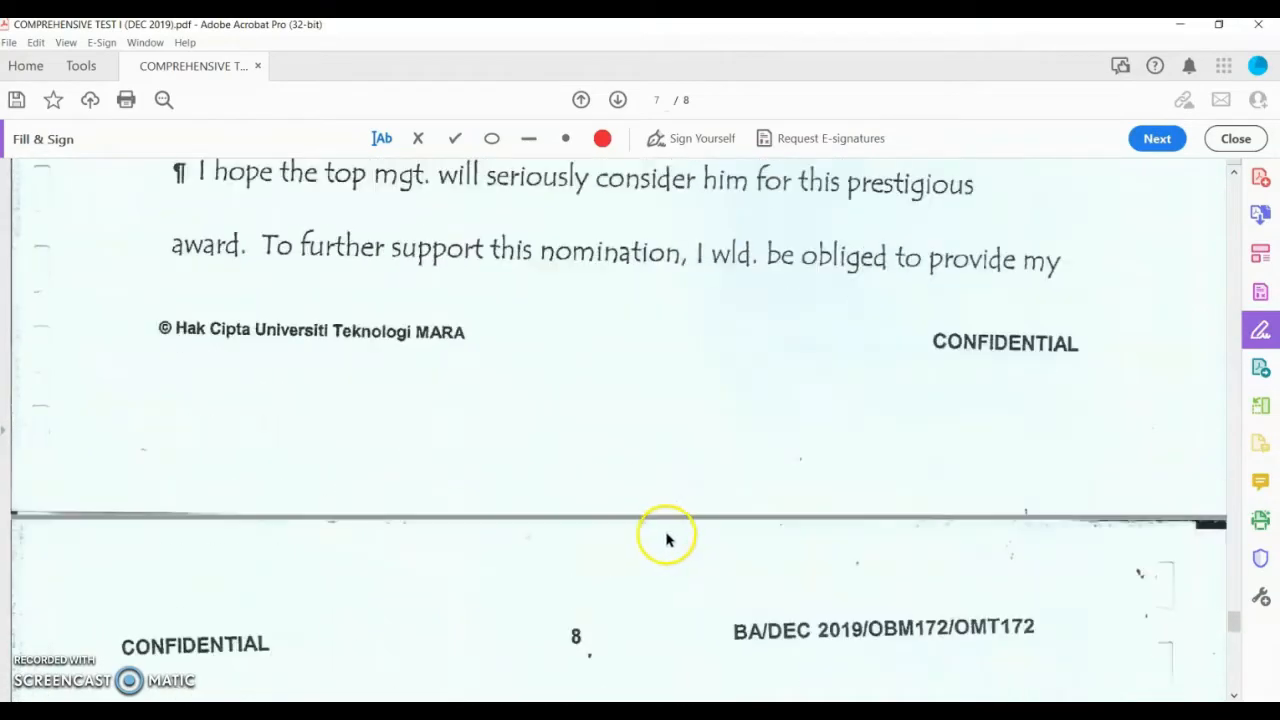
{"action": "scroll", "coordinate": [652, 537], "scroll_direction": "down", "scroll_amount": 4}
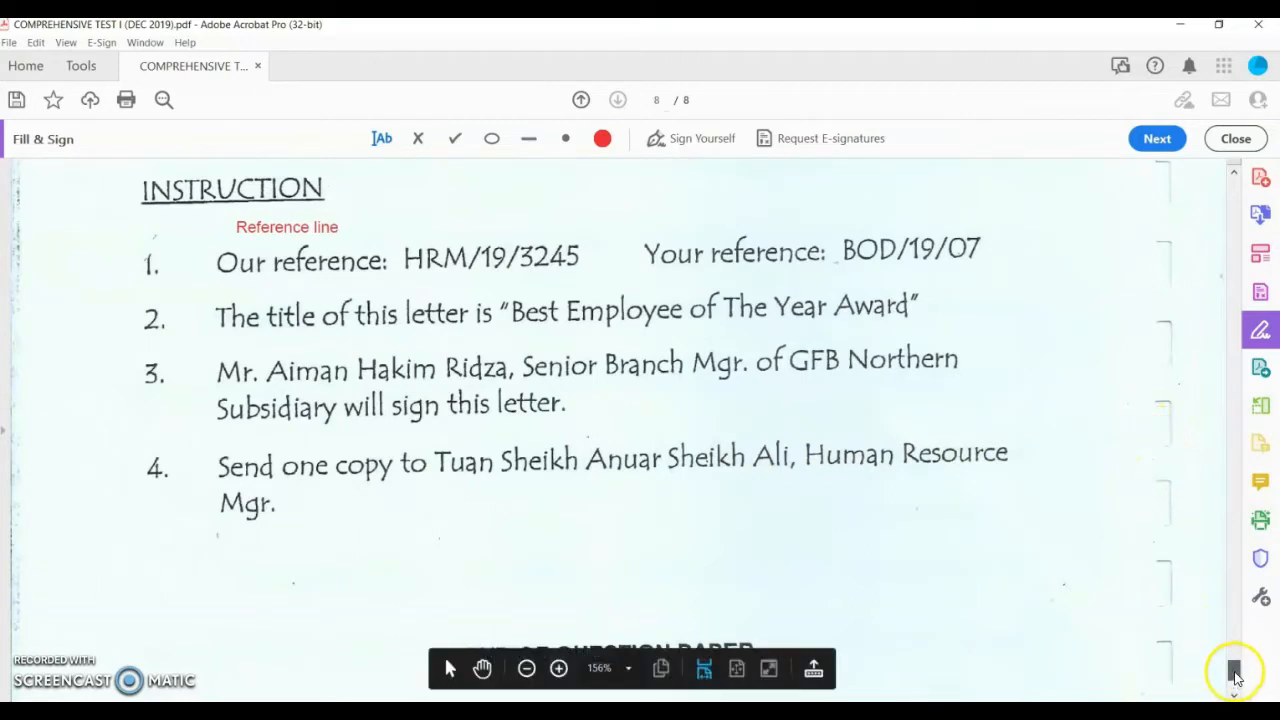
{"action": "scroll", "coordinate": [1234, 672], "scroll_direction": "up", "scroll_amount": 1}
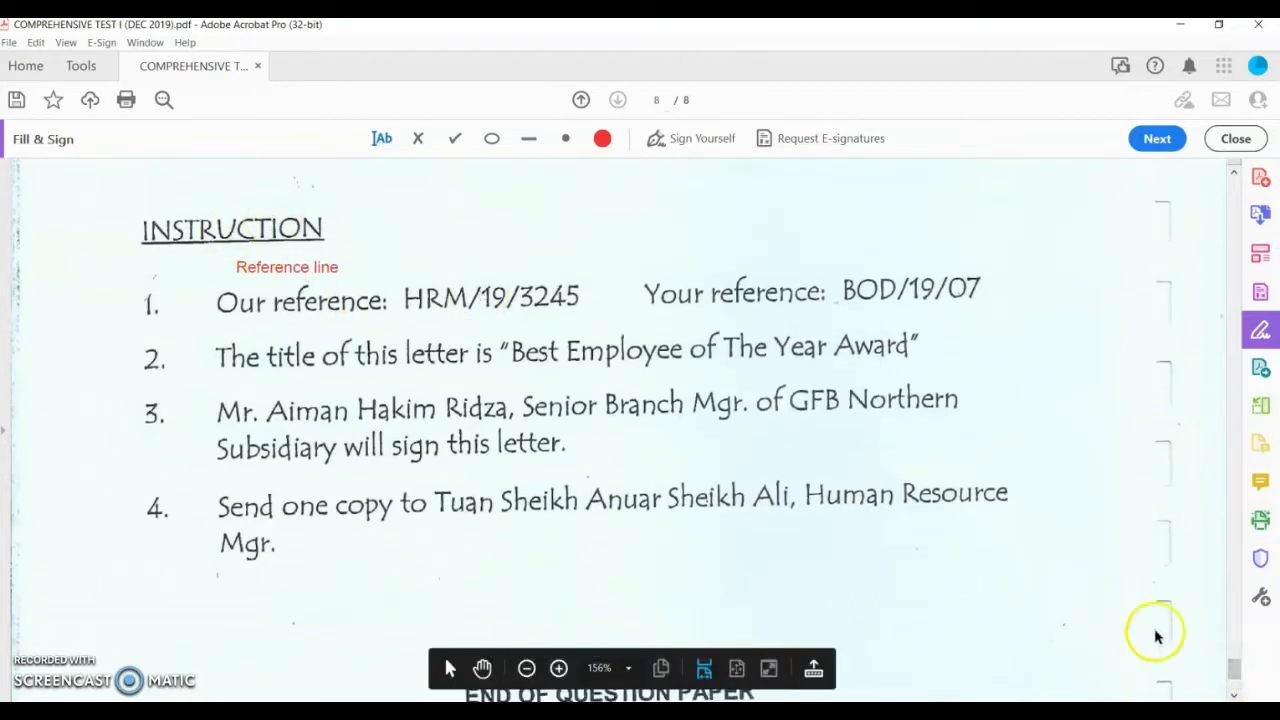
{"action": "left_click_drag", "start_coordinate": [1236, 671], "coordinate": [1246, 572]}
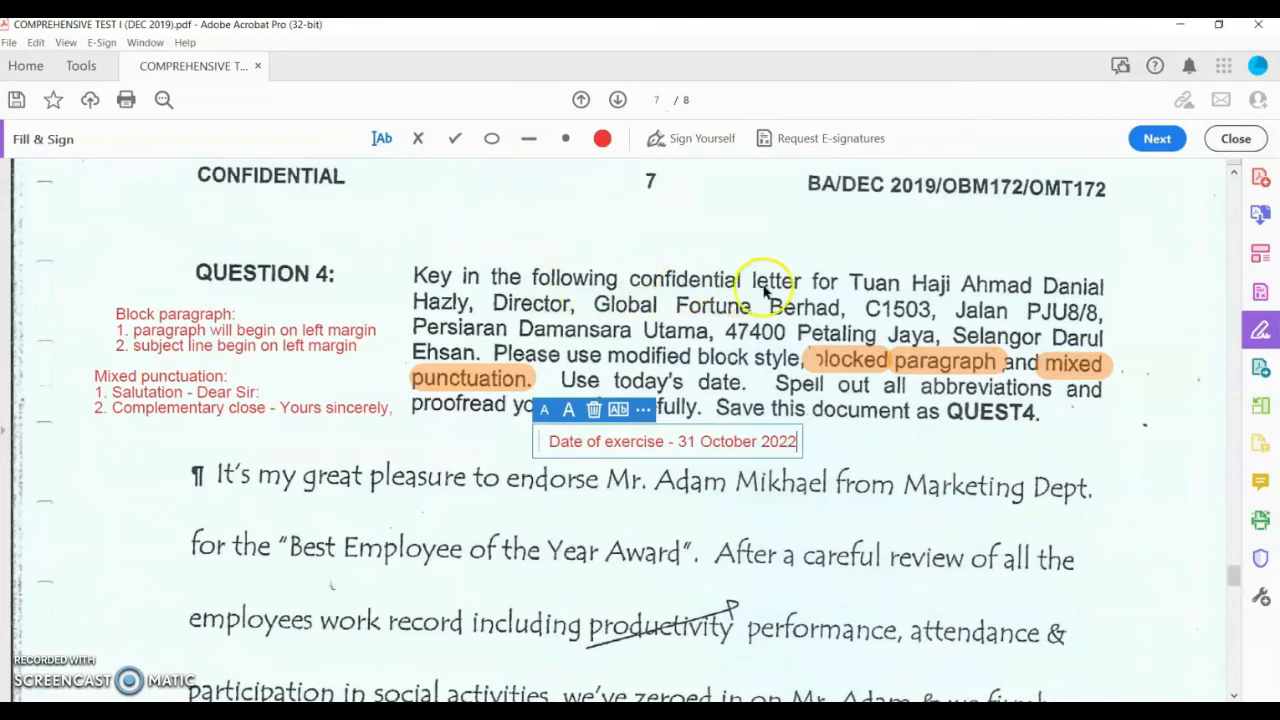
Step: Add 'Mailing notation - CONFIDENTIAL' above the Question 4 text and shift it left under CONFIDENTIAL
{"action": "left_click", "coordinate": [645, 255]}
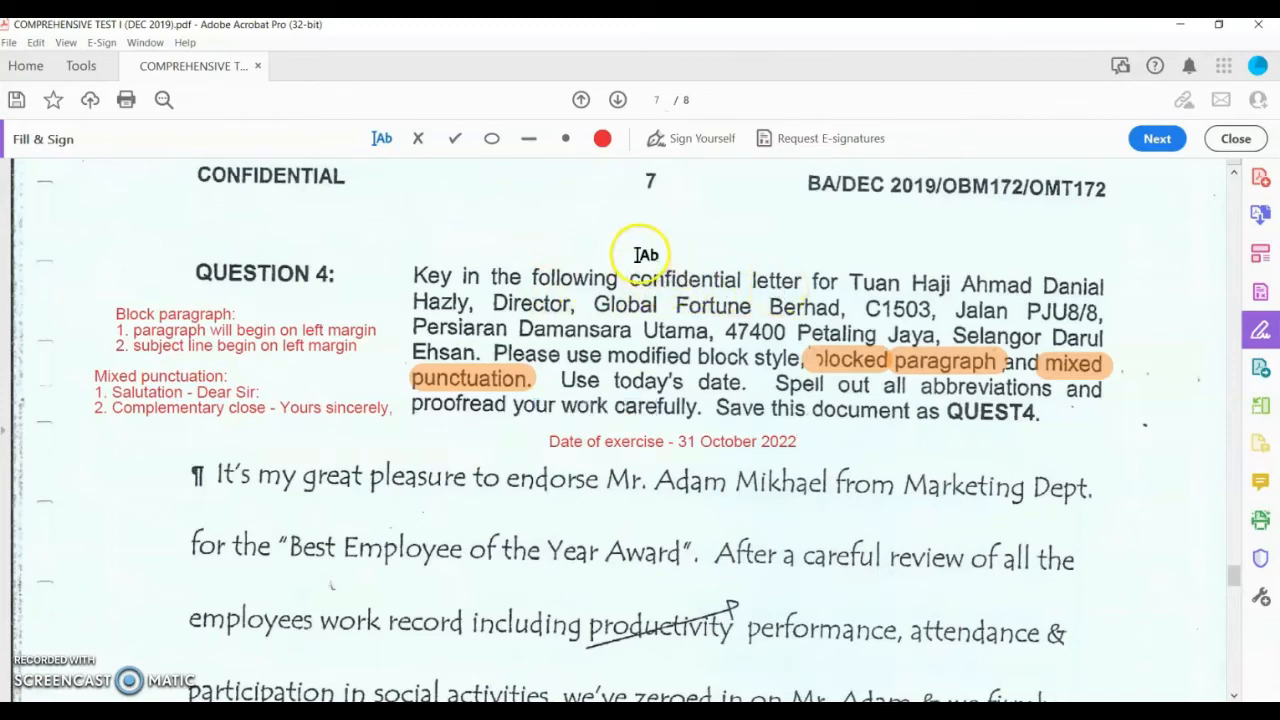
{"action": "left_click", "coordinate": [639, 237]}
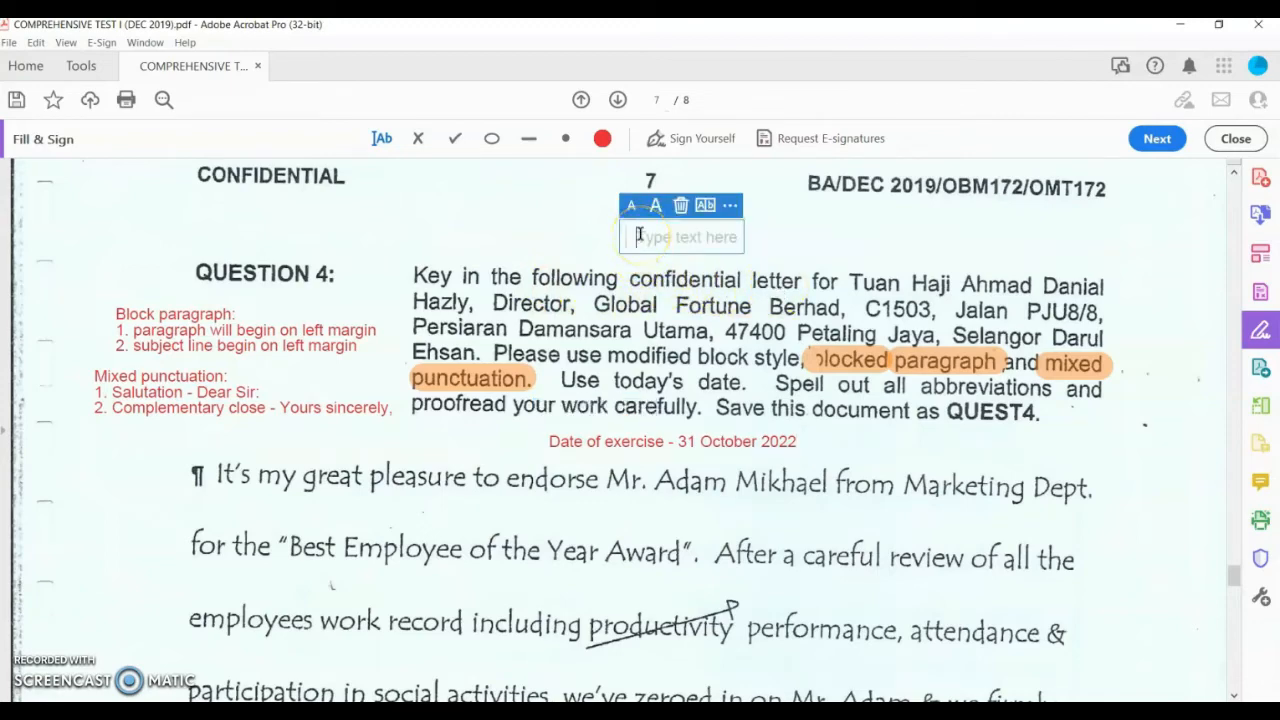
{"action": "type", "text": "Mailing nota"}
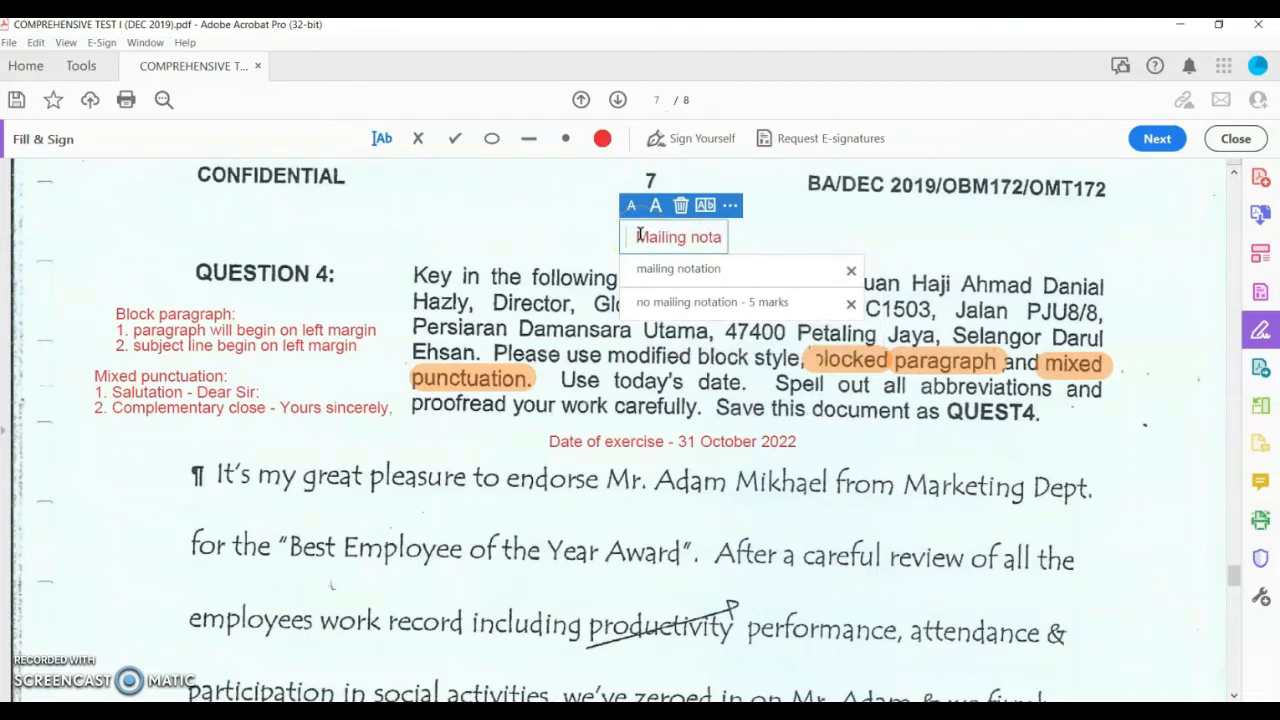
{"action": "type", "text": "tion - CONFIDENTIAL"}
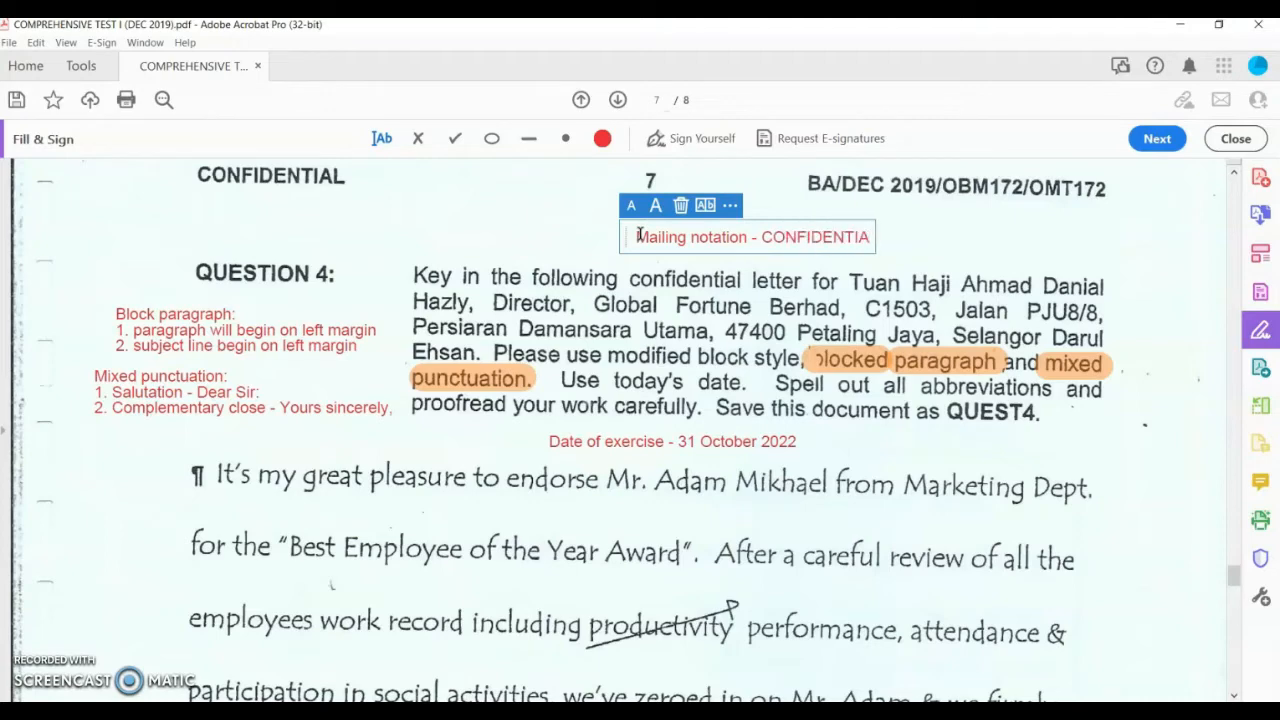
{"action": "left_click", "coordinate": [940, 253]}
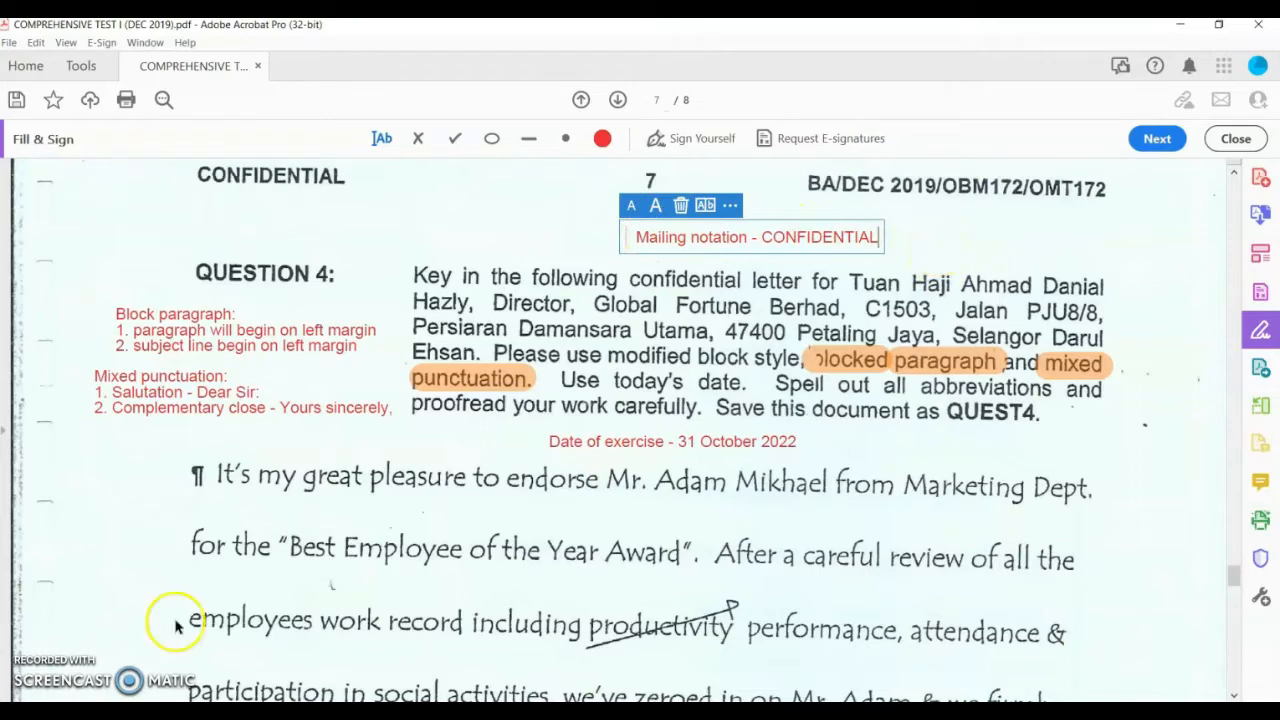
{"action": "left_click", "coordinate": [803, 218]}
{"action": "left_click_drag", "start_coordinate": [803, 218], "coordinate": [609, 206]}
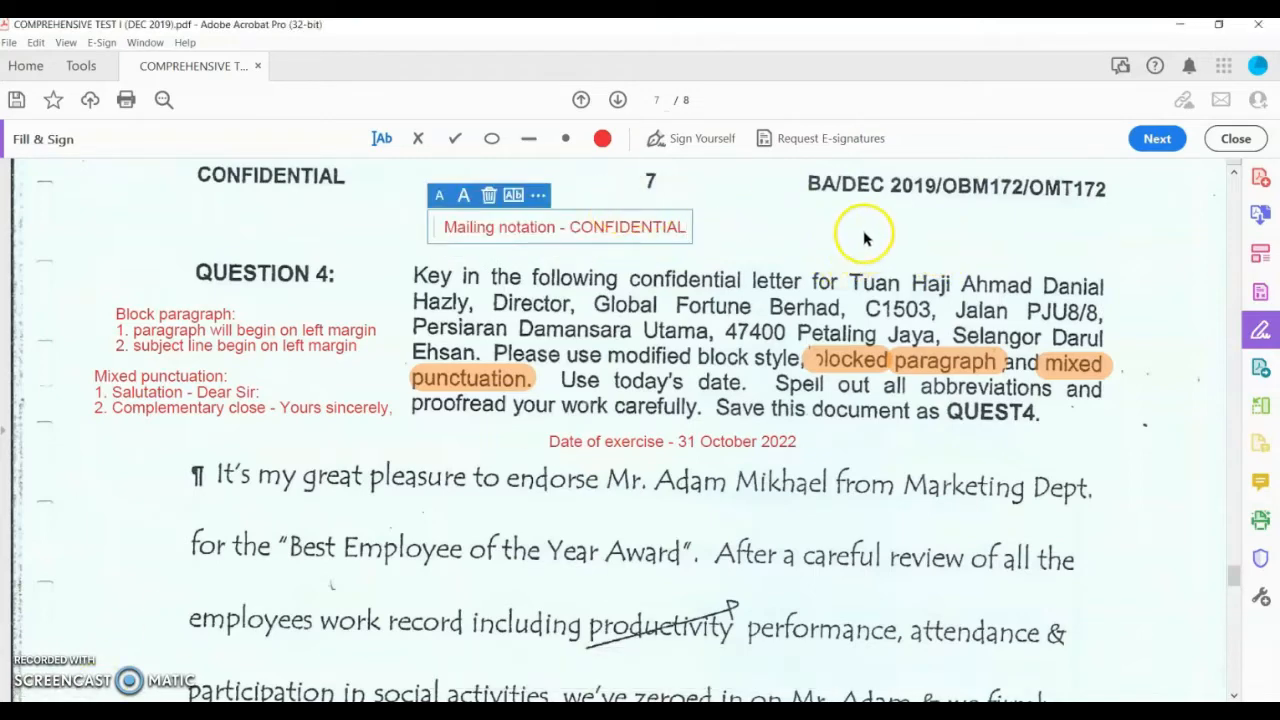
{"action": "left_click", "coordinate": [835, 222]}
Step: Type the 'Receiver: Name, Job position, Company's name, Complete address' note and move it up-left
{"action": "left_click", "coordinate": [787, 213]}
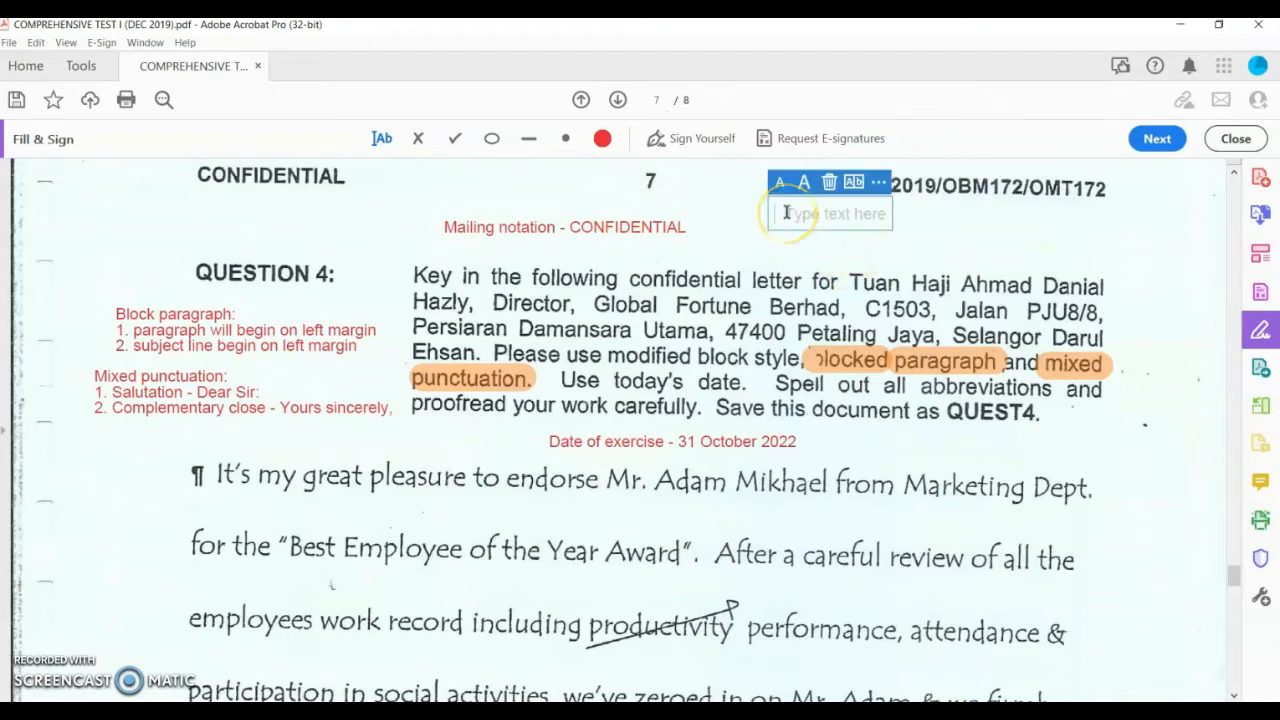
{"action": "type", "text": "Re"}
{"action": "key", "text": "BackSpace"}
{"action": "key", "text": "BackSpace"}
{"action": "type", "text": "Re"}
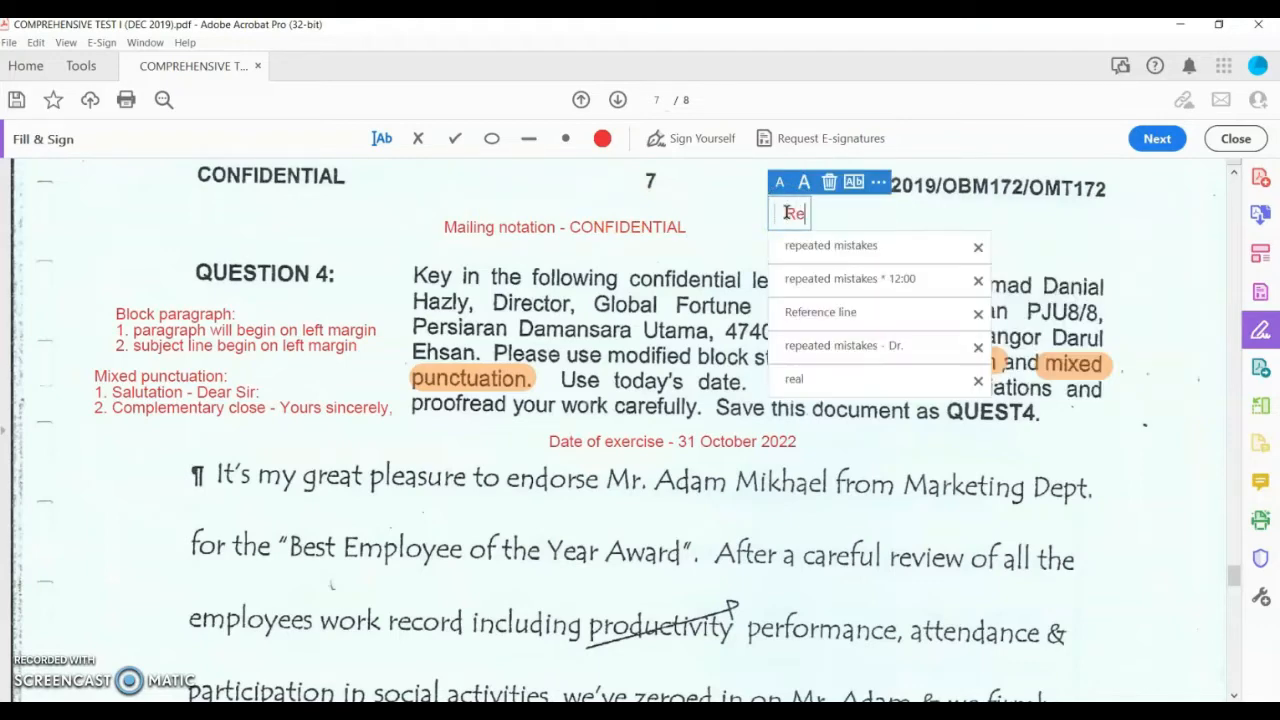
{"action": "type", "text": "ceiver:"}
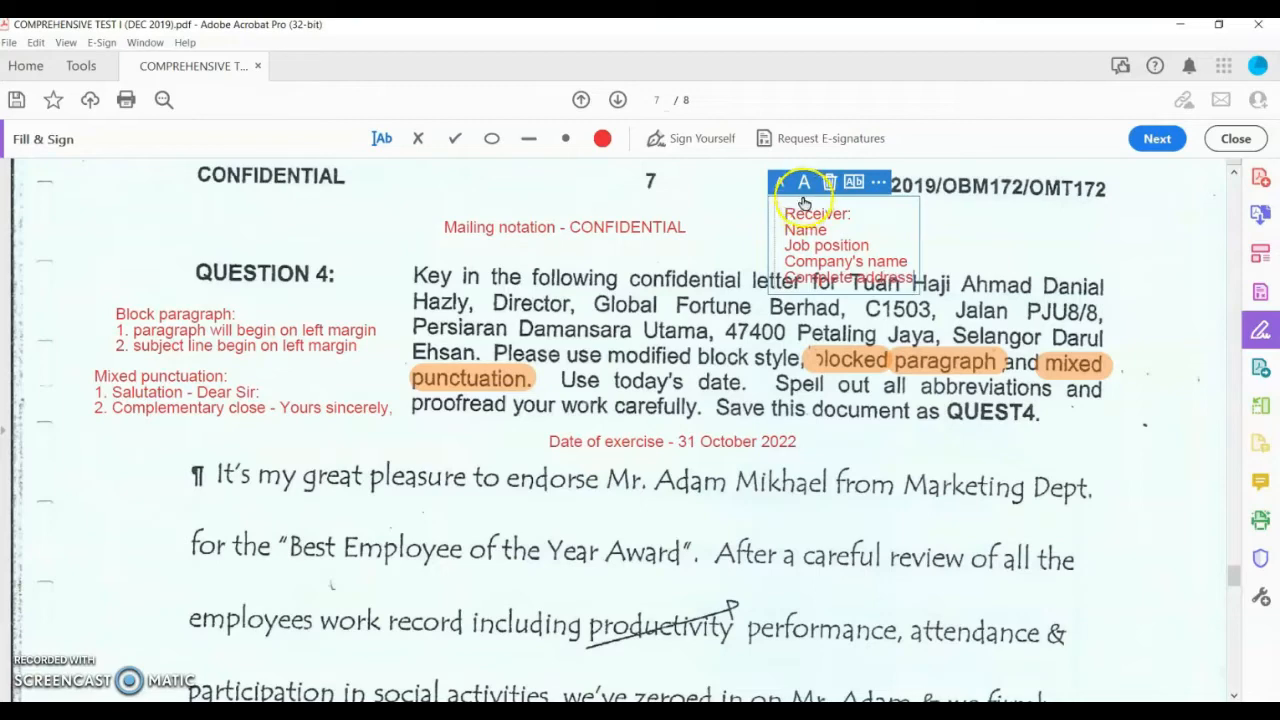
{"action": "left_click_drag", "start_coordinate": [791, 194], "coordinate": [721, 175]}
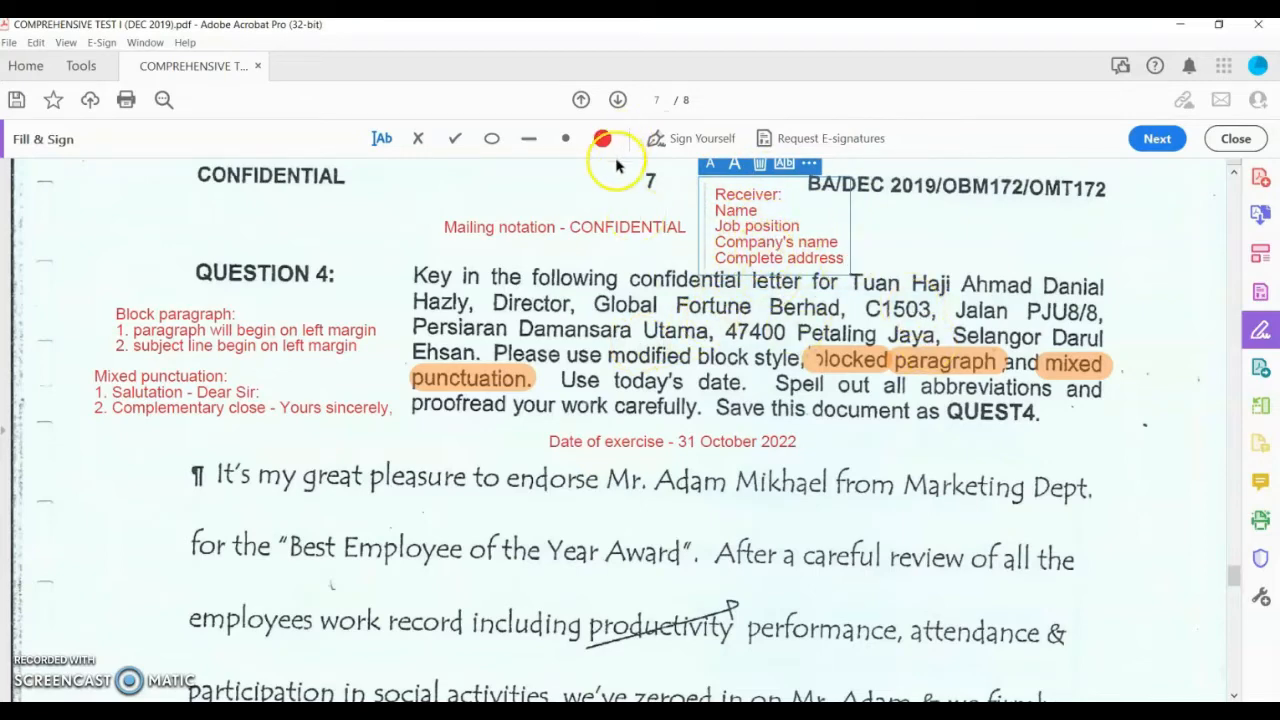
Step: Highlight the recipient's name, the job title Director and the company name Global Fortune Berhad
{"action": "left_click", "coordinate": [1232, 139]}
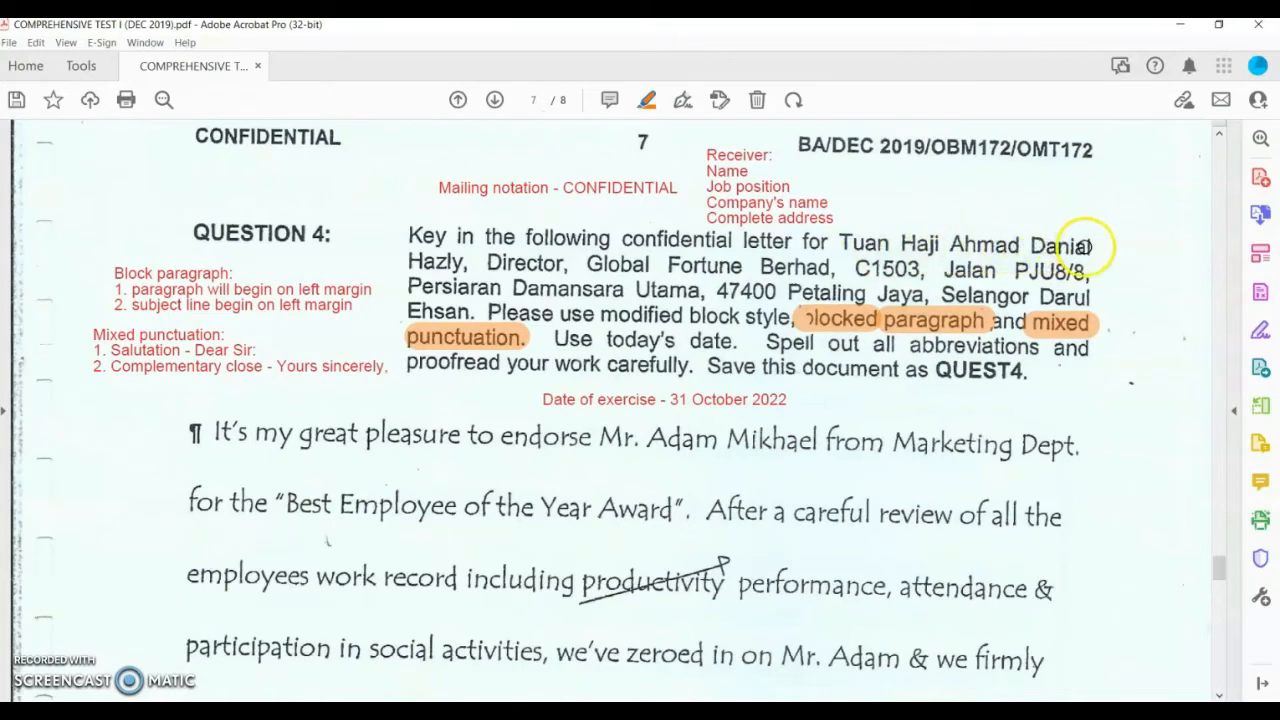
{"action": "left_click_drag", "start_coordinate": [1085, 245], "coordinate": [1090, 246]}
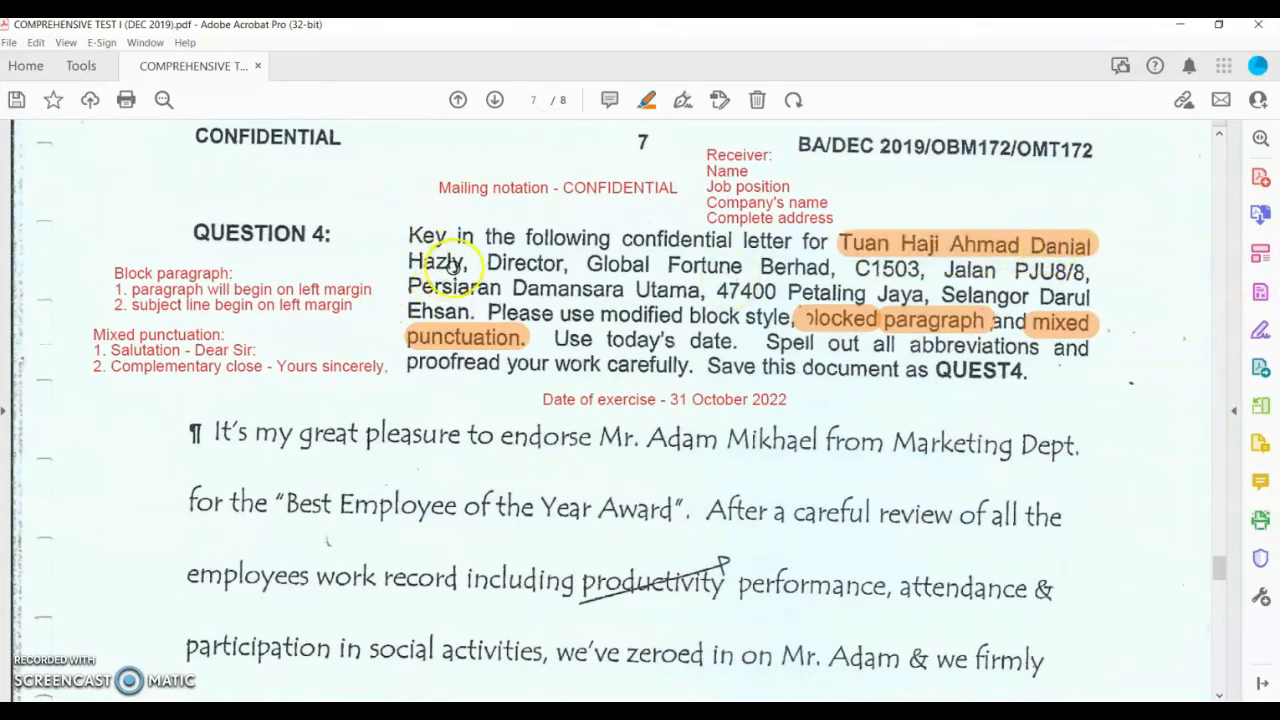
{"action": "left_click_drag", "start_coordinate": [452, 262], "coordinate": [468, 262]}
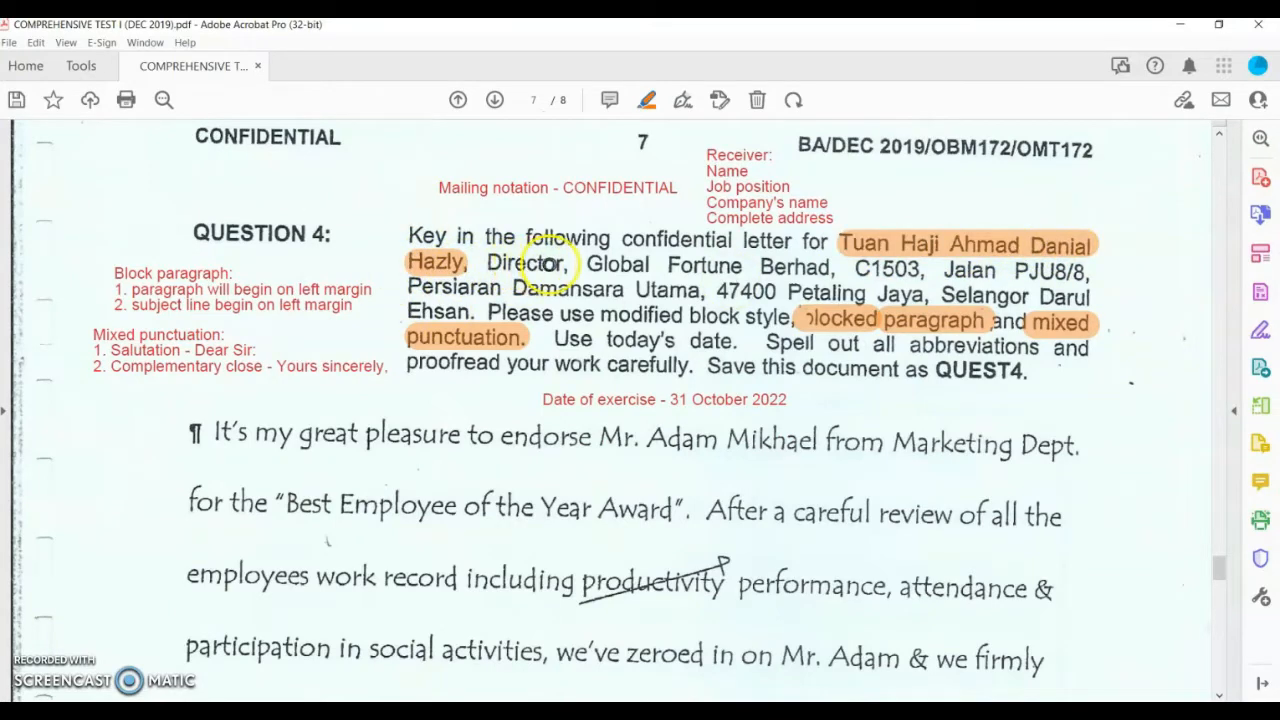
{"action": "left_click_drag", "start_coordinate": [550, 262], "coordinate": [566, 263]}
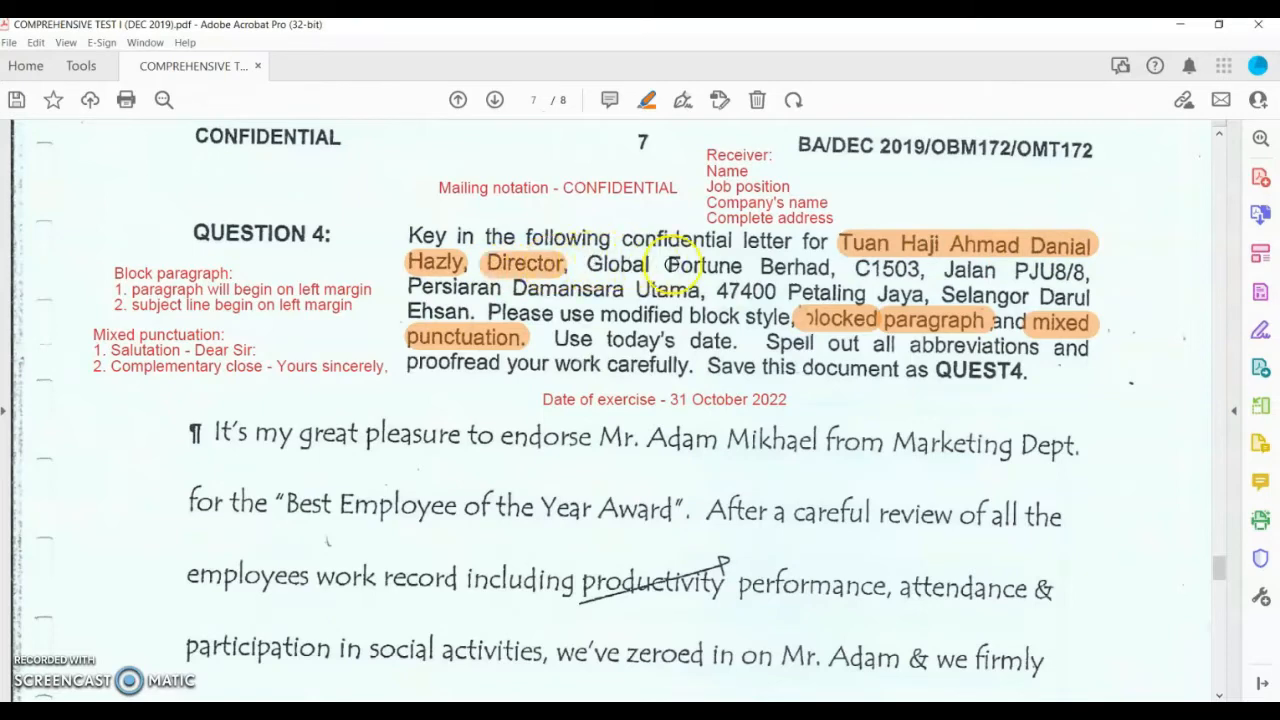
{"action": "left_click_drag", "start_coordinate": [793, 268], "coordinate": [828, 268]}
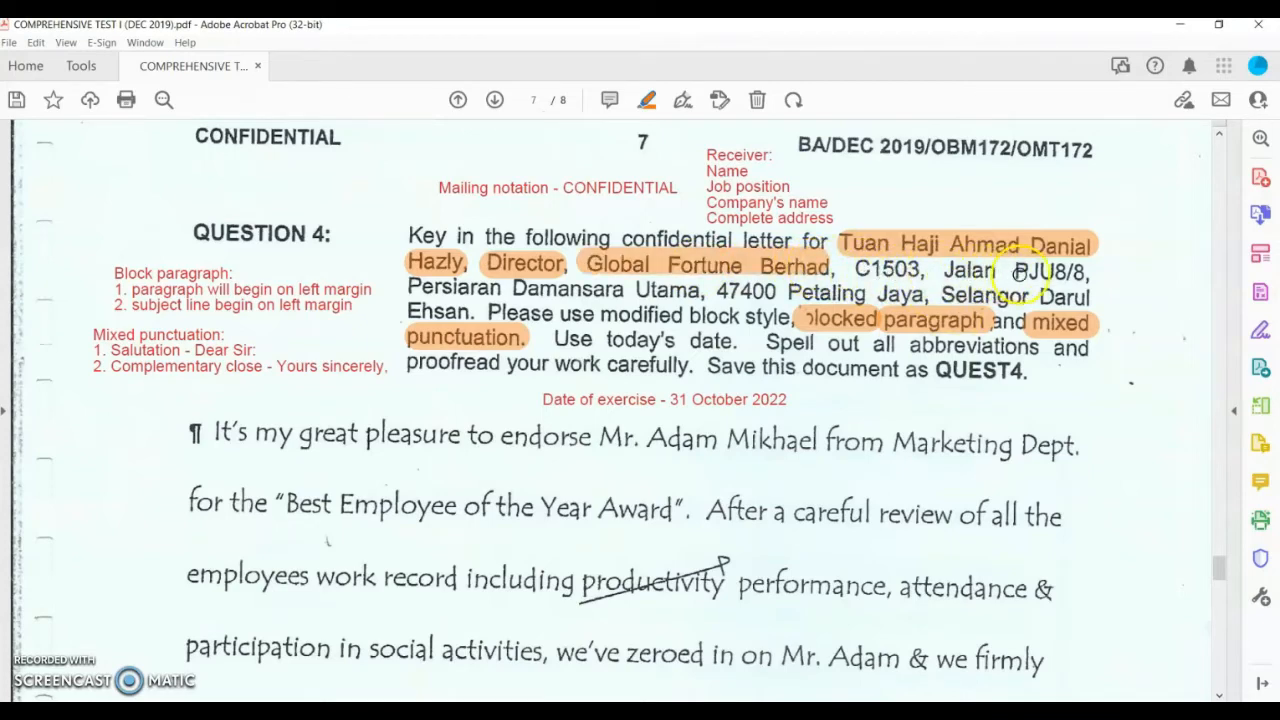
Step: Highlight the full address through postcode and city, redoing the uneven first-line and street-name highlights
{"action": "left_click_drag", "start_coordinate": [1046, 287], "coordinate": [1098, 283]}
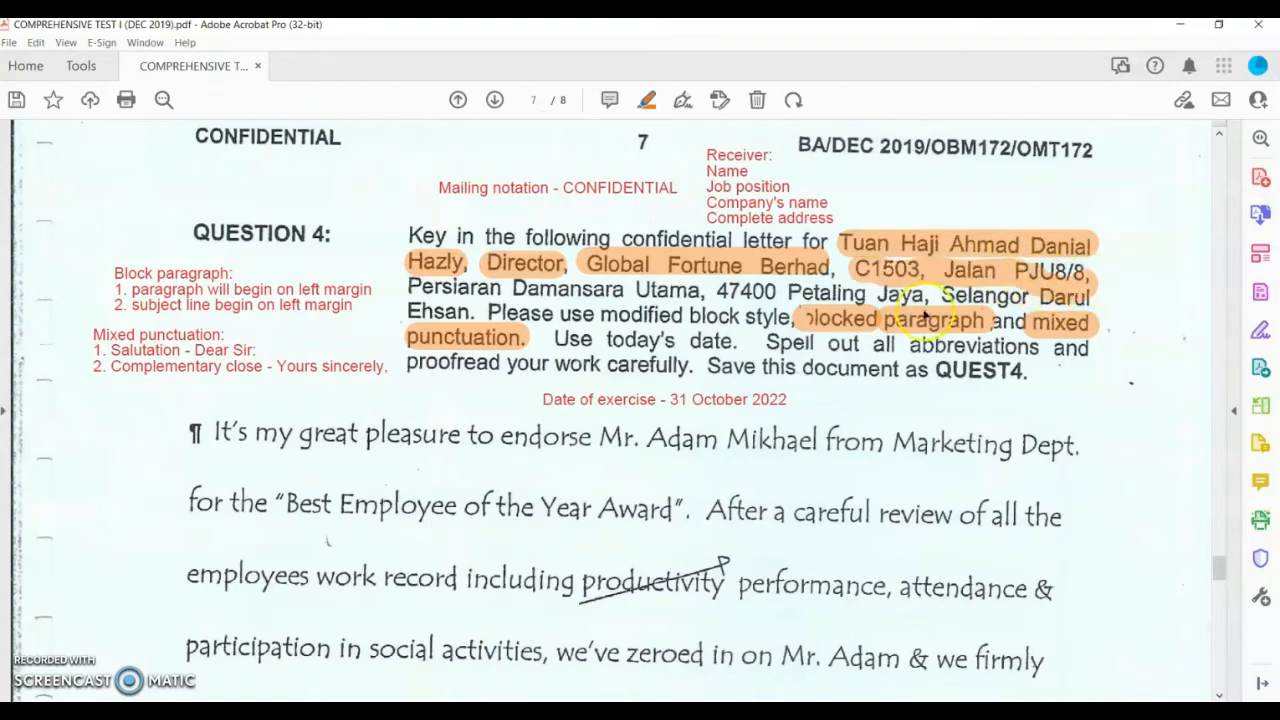
{"action": "left_click", "coordinate": [1050, 290]}
{"action": "left_click", "coordinate": [1092, 258]}
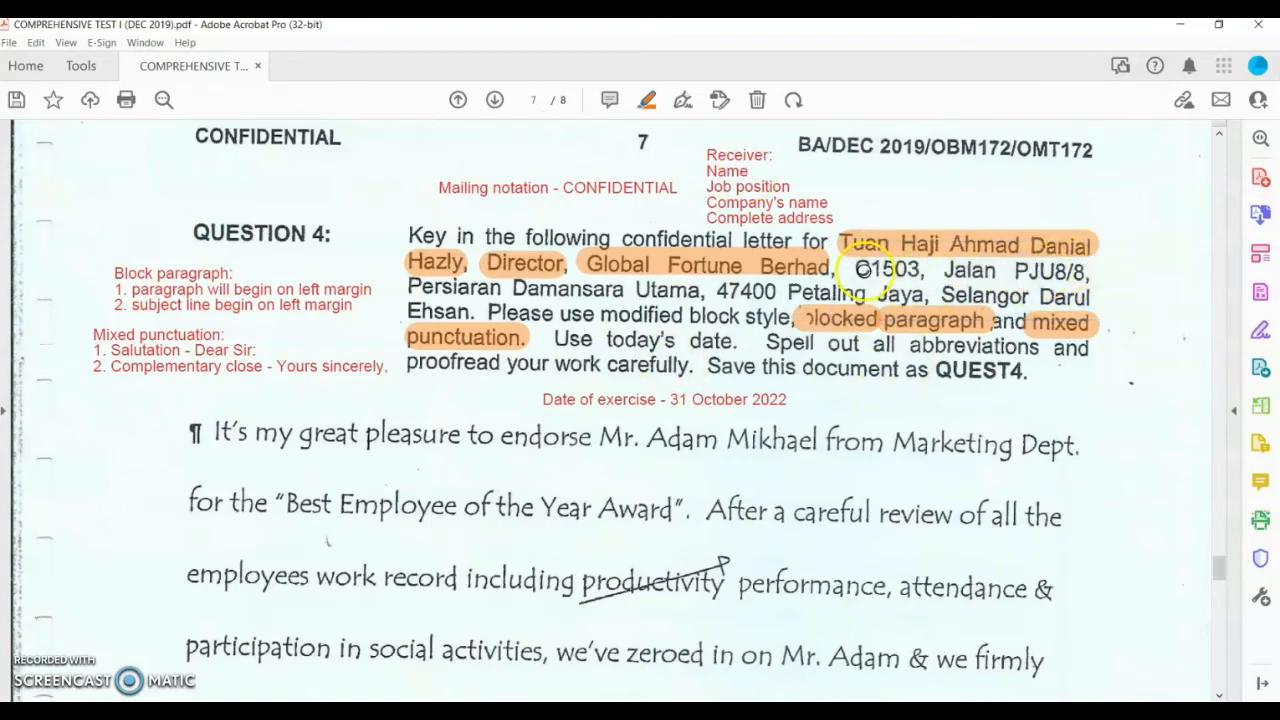
{"action": "left_click_drag", "start_coordinate": [955, 268], "coordinate": [1105, 272]}
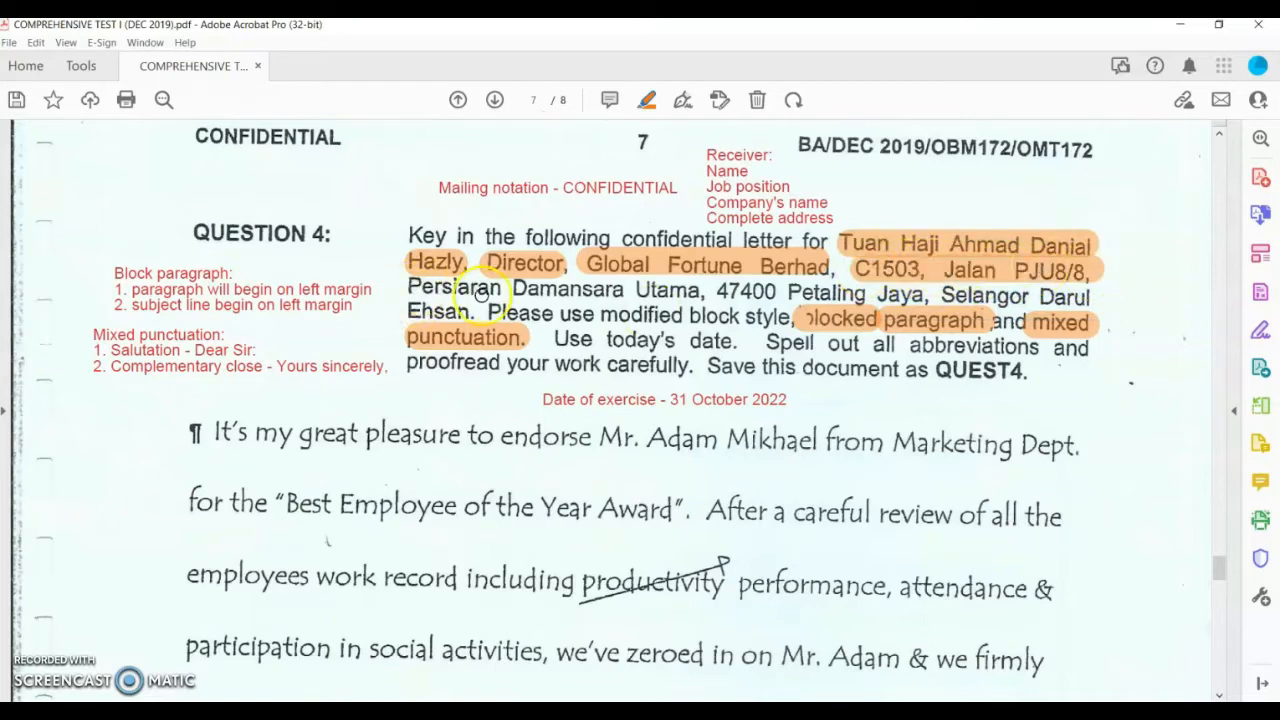
{"action": "left_click_drag", "start_coordinate": [635, 282], "coordinate": [696, 288]}
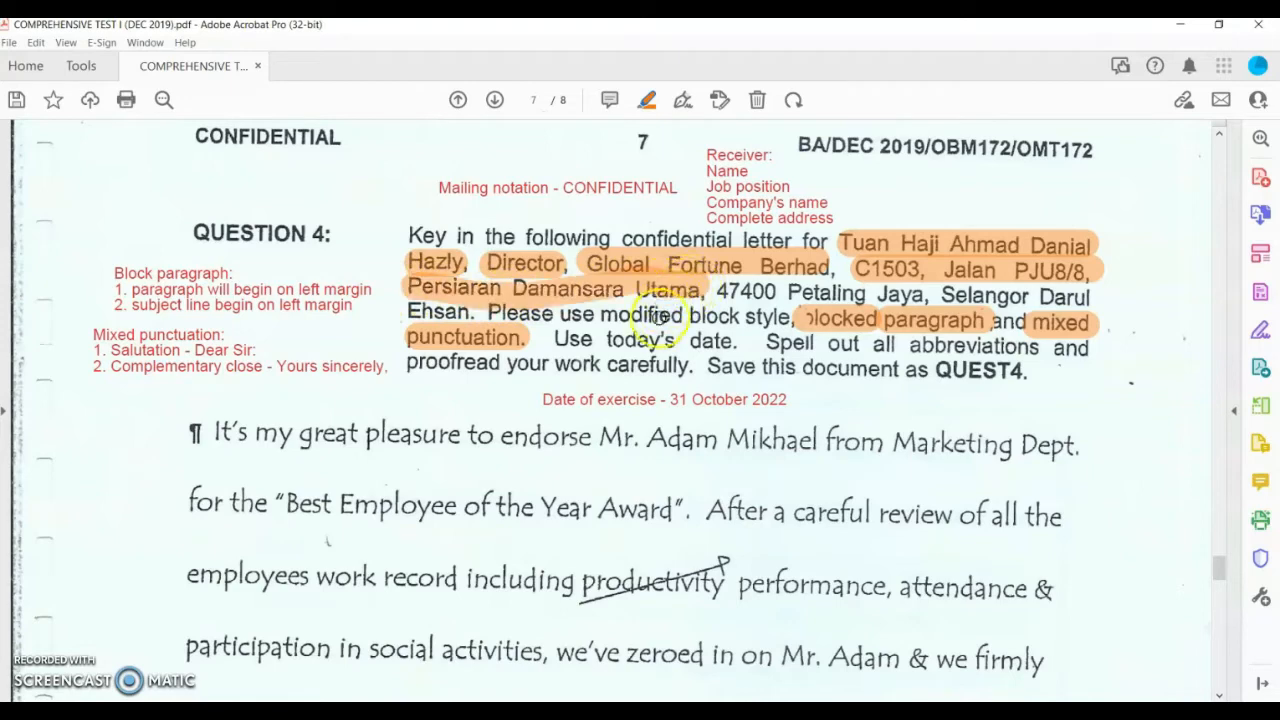
{"action": "left_click", "coordinate": [584, 299]}
{"action": "left_click", "coordinate": [636, 274]}
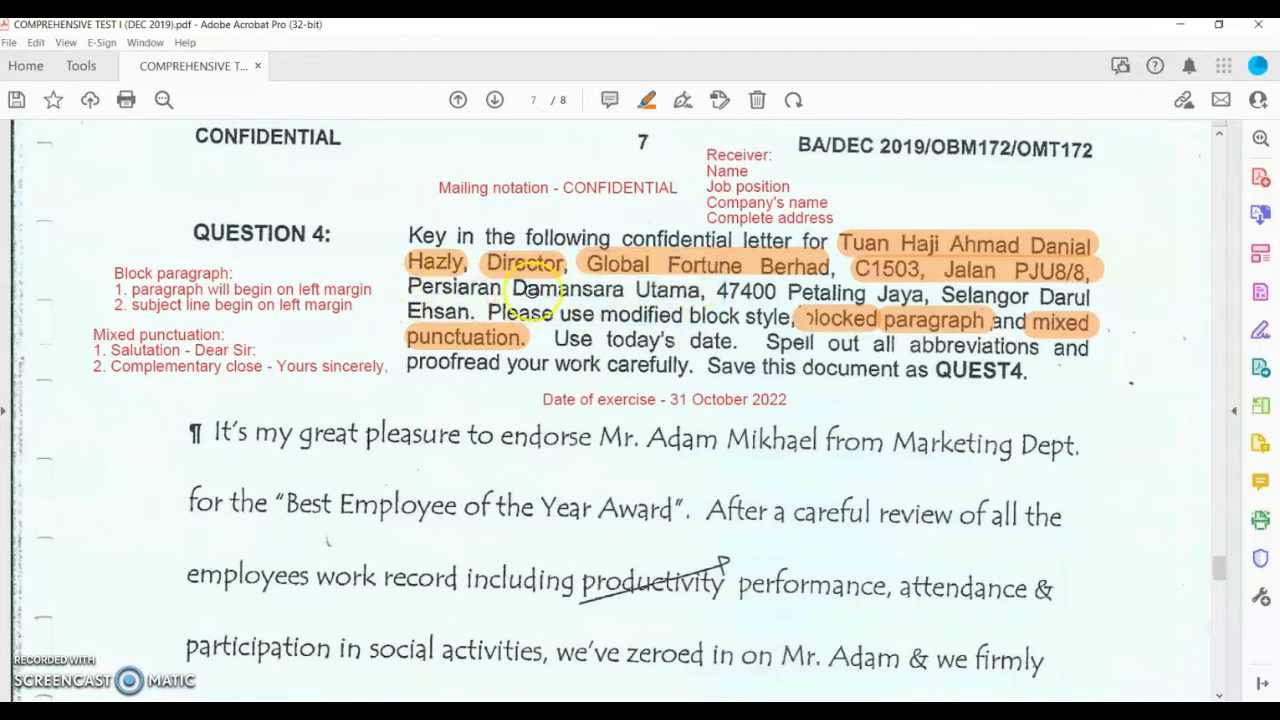
{"action": "left_click_drag", "start_coordinate": [640, 288], "coordinate": [700, 290]}
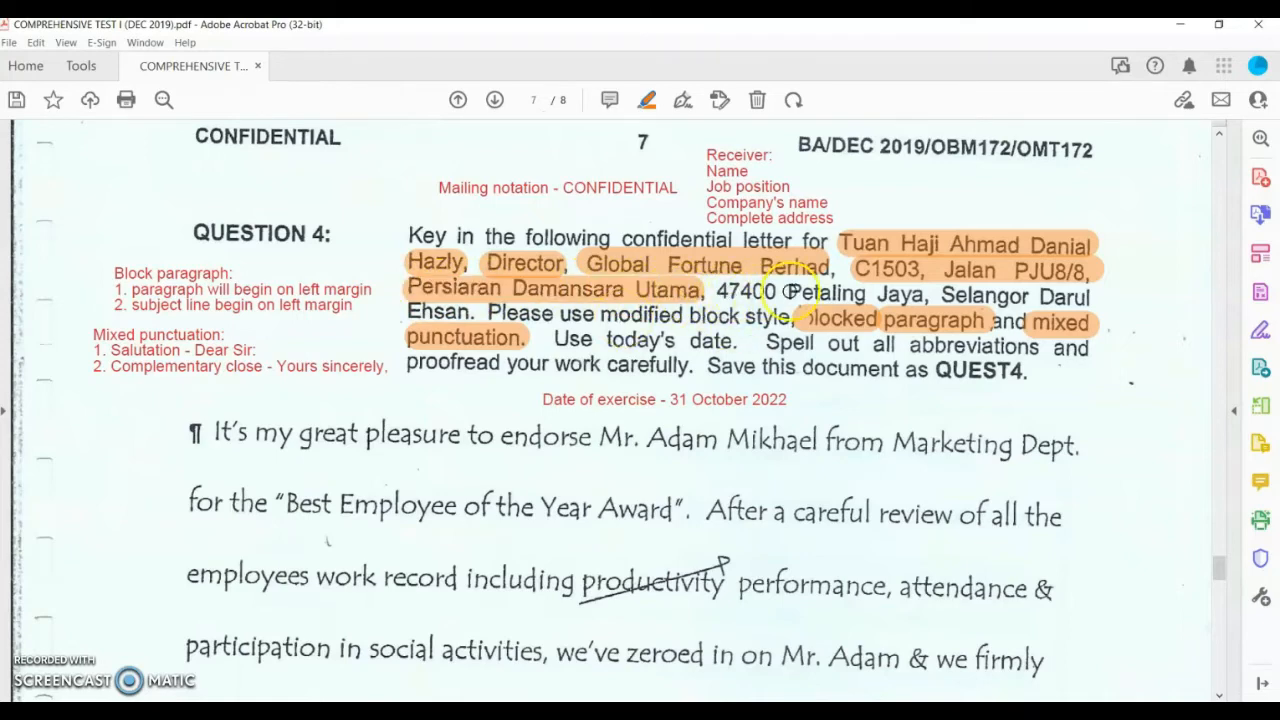
{"action": "left_click_drag", "start_coordinate": [888, 292], "coordinate": [1085, 296]}
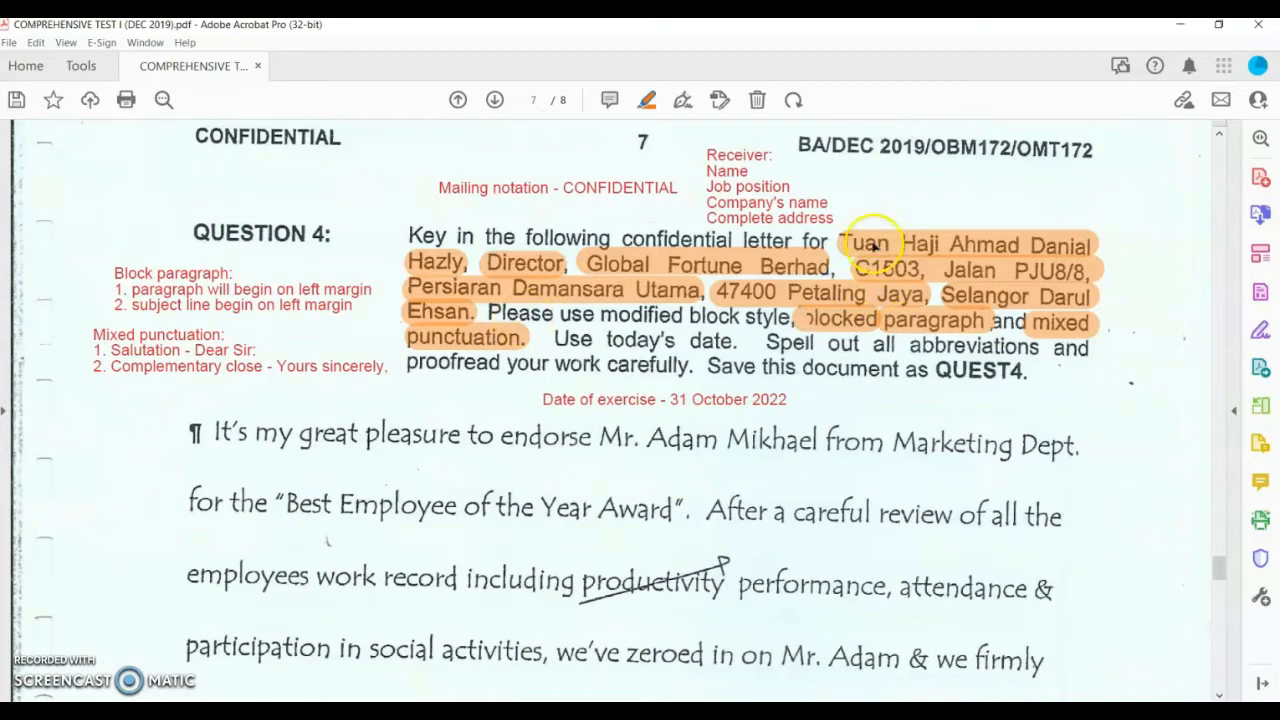
Step: Place a reduced-size 'Dear Sir:' note beside the reference number, nudged right and down
{"action": "left_click", "coordinate": [685, 106]}
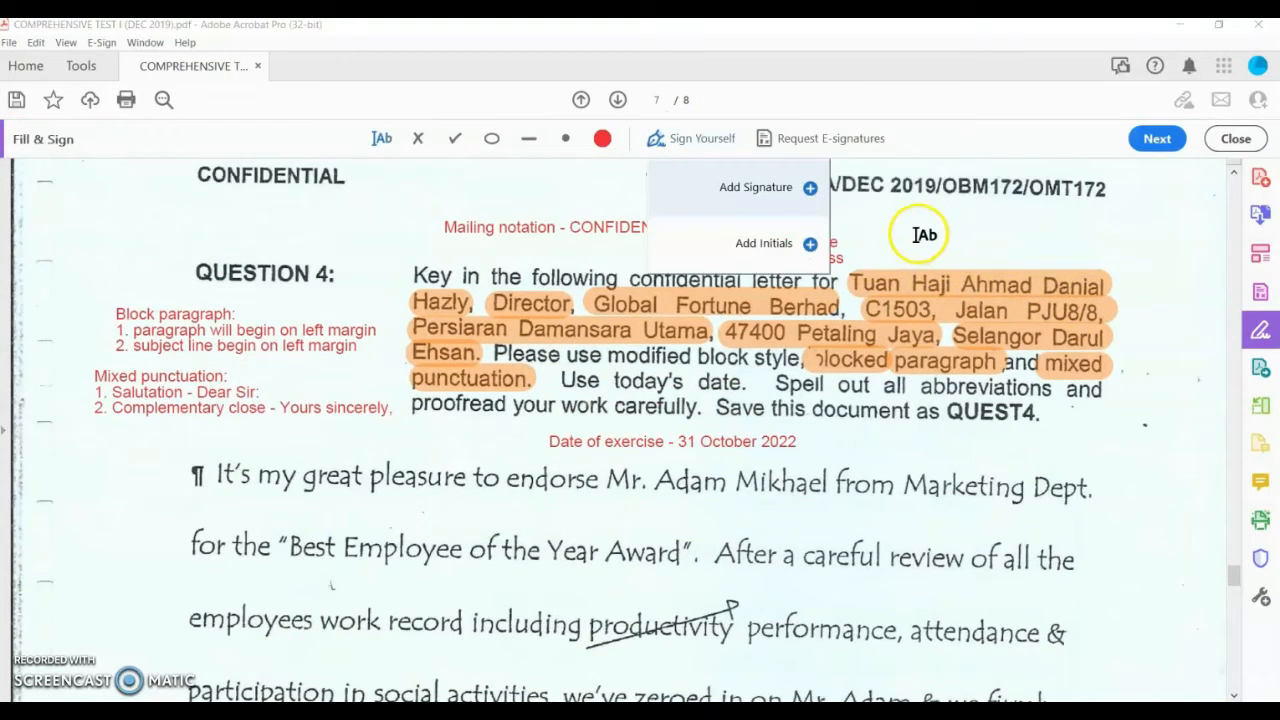
{"action": "left_click", "coordinate": [918, 234]}
{"action": "type", "text": "Dear"}
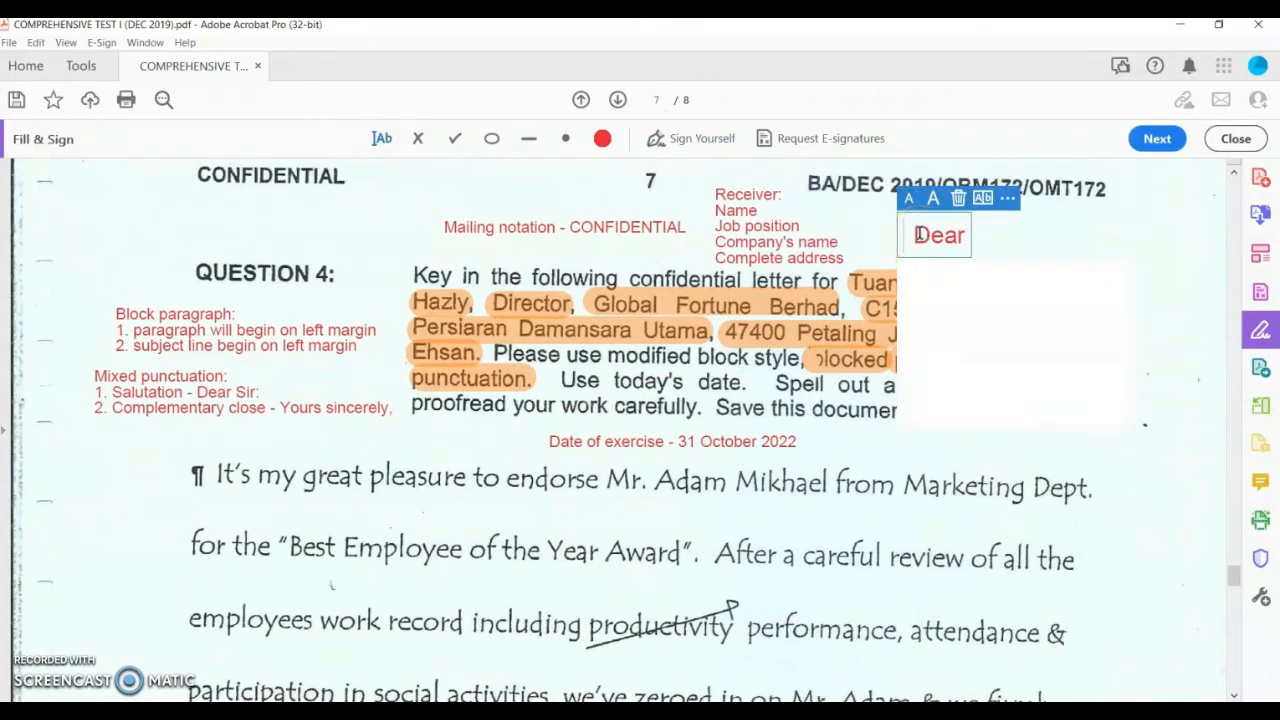
{"action": "type", "text": " Sir"}
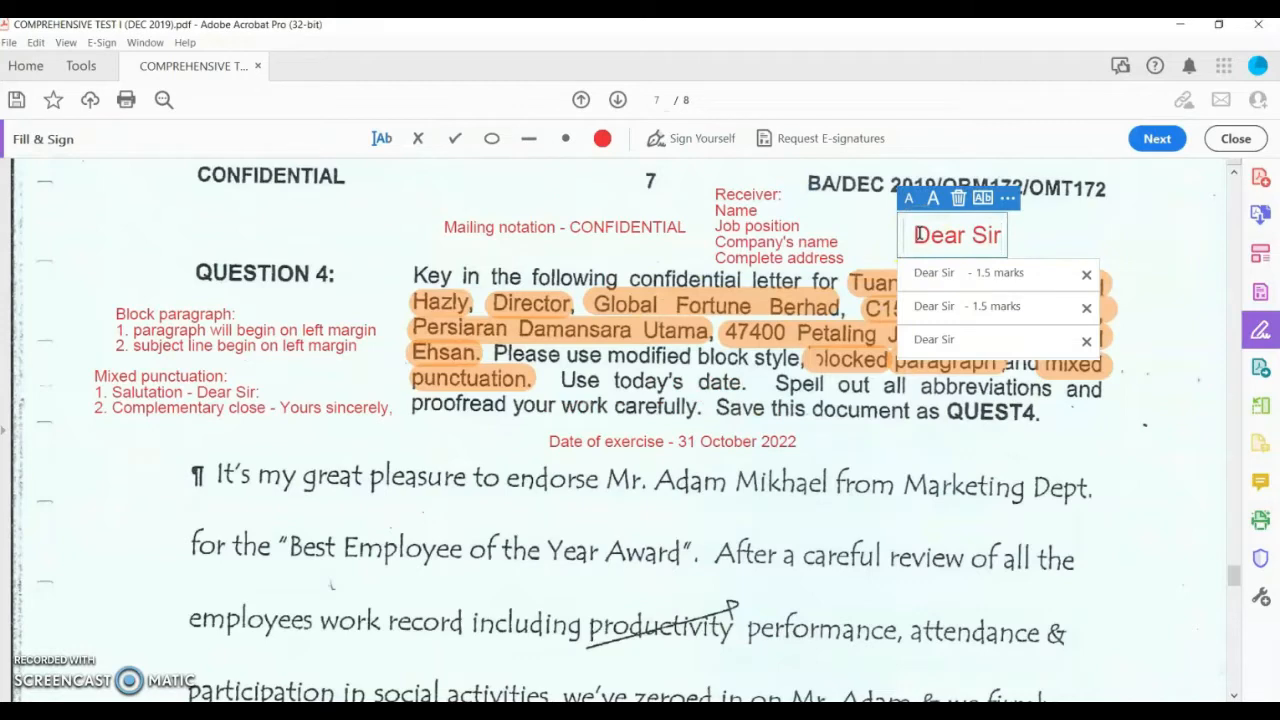
{"action": "type", "text": ":"}
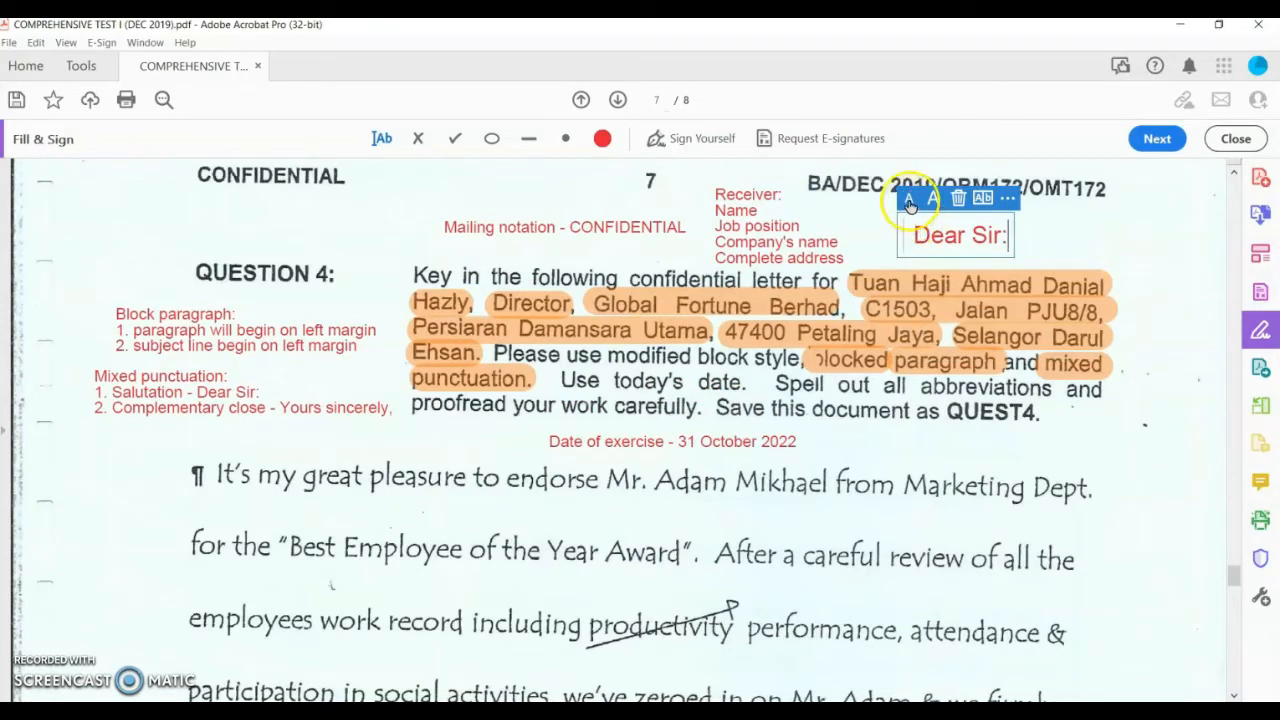
{"action": "left_click", "coordinate": [909, 203]}
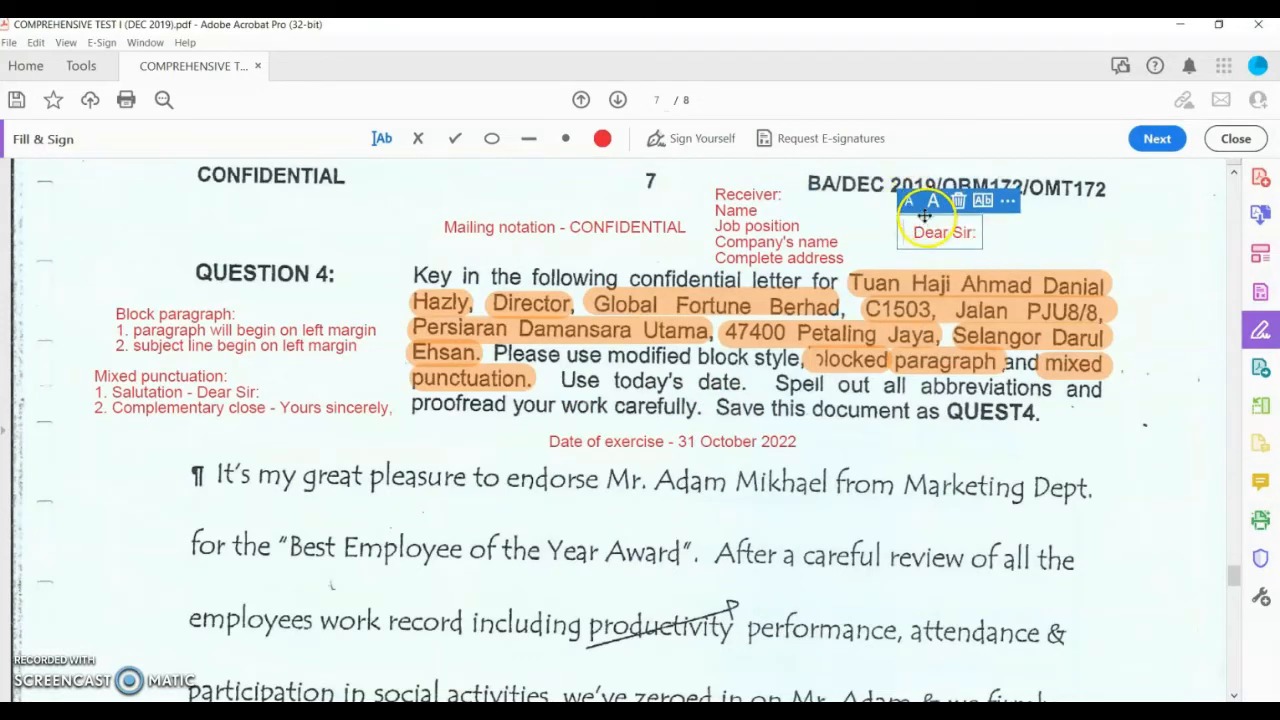
{"action": "left_click_drag", "start_coordinate": [924, 214], "coordinate": [938, 222]}
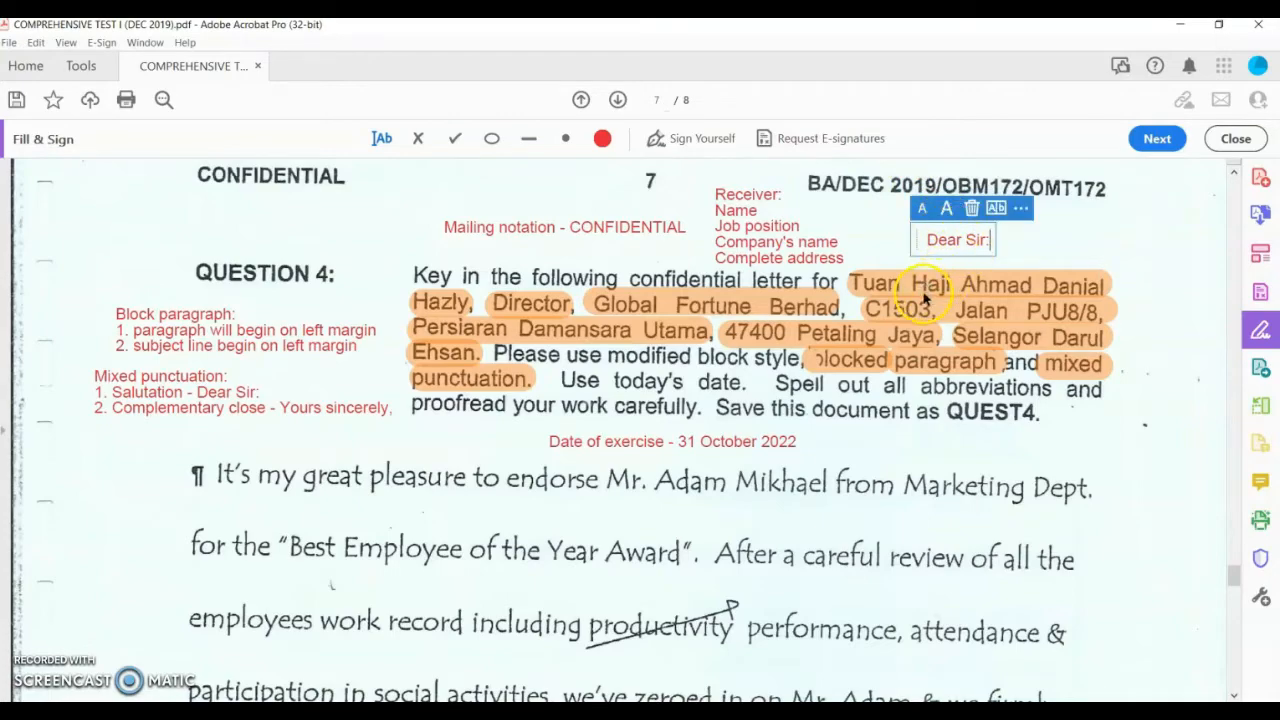
{"action": "scroll", "coordinate": [925, 298], "scroll_direction": "down", "scroll_amount": 15}
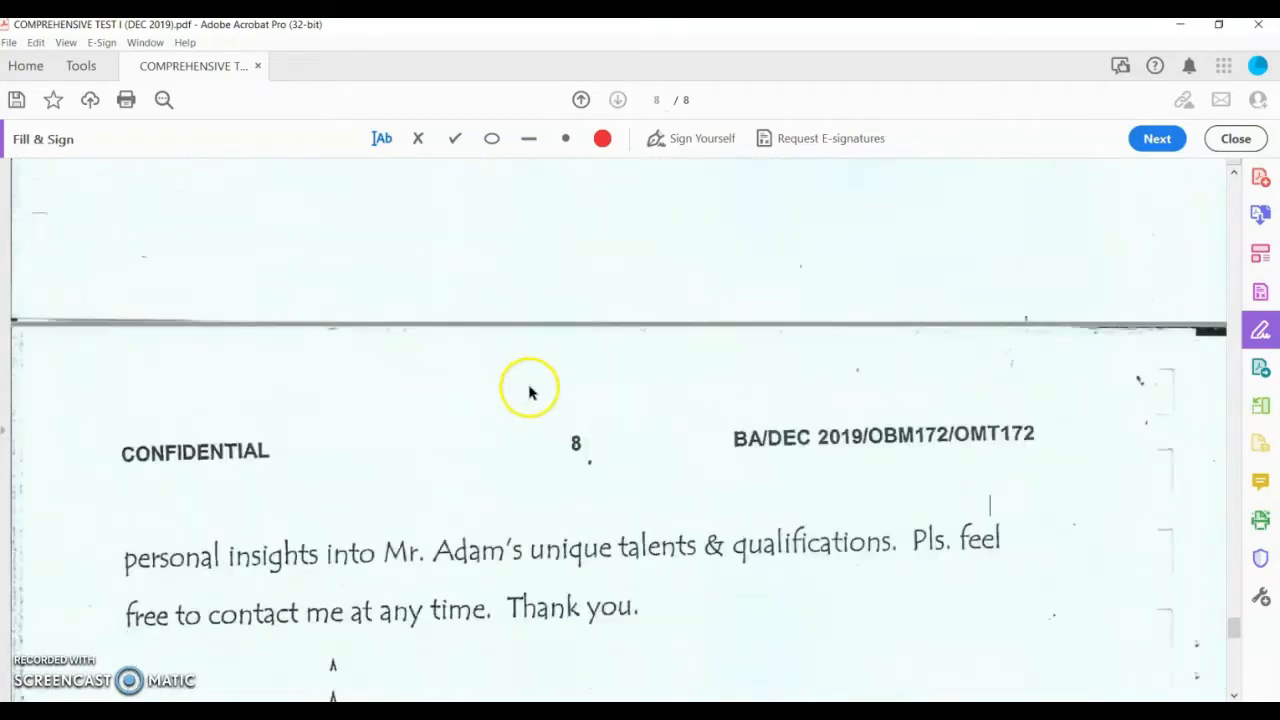
Step: On page 8, note after the letter title that the title/subject line must be in ALL CAPITAL LETTER
{"action": "scroll", "coordinate": [530, 392], "scroll_direction": "down", "scroll_amount": 10}
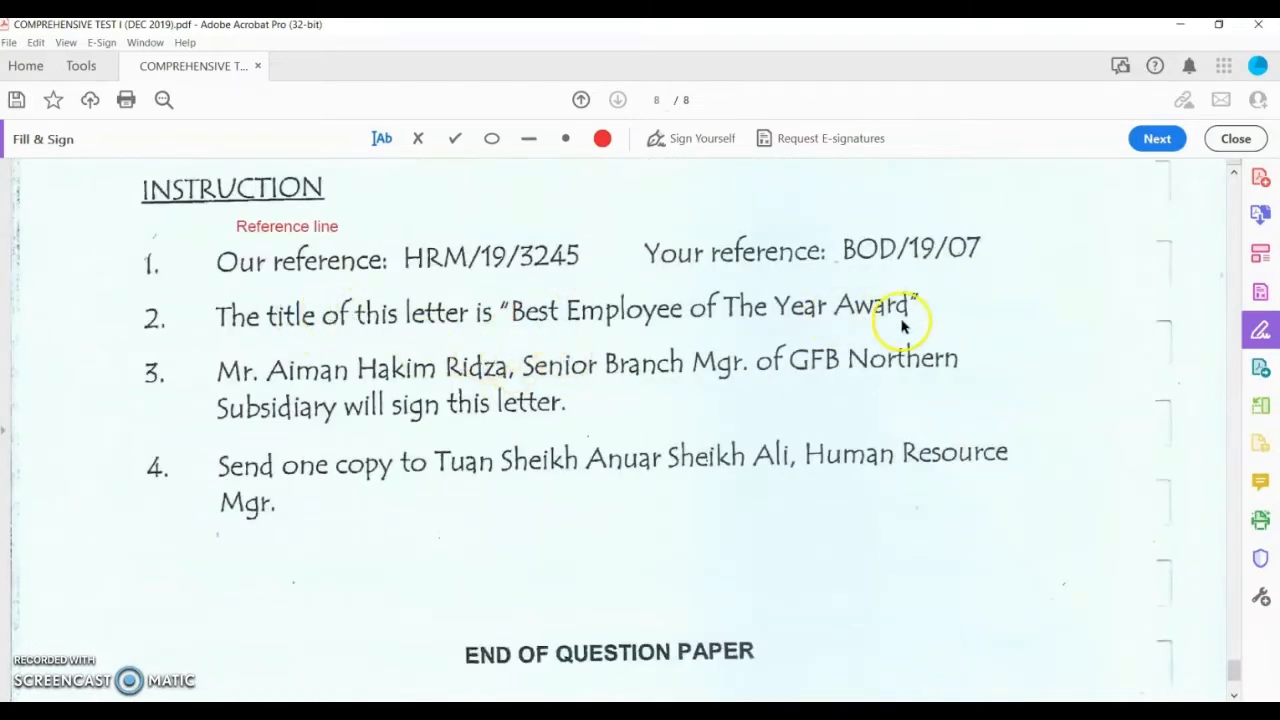
{"action": "left_click", "coordinate": [925, 298]}
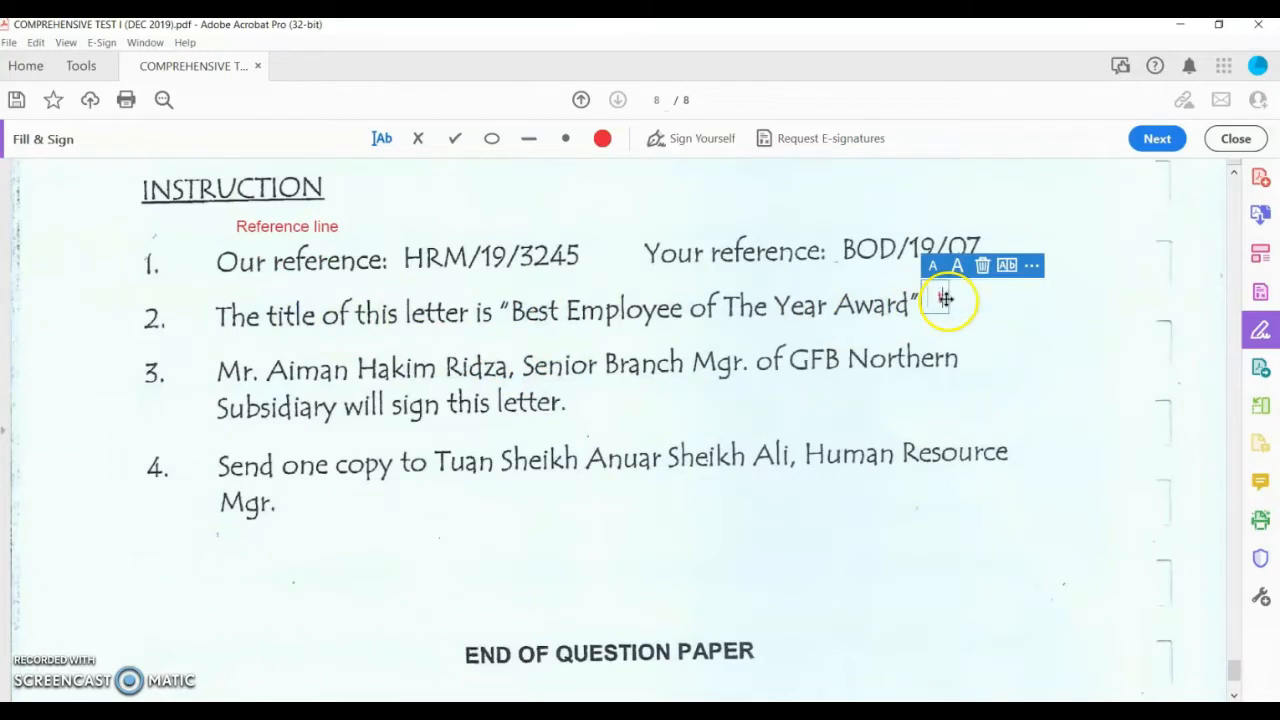
{"action": "type", "text": "title of letter/subject line"}
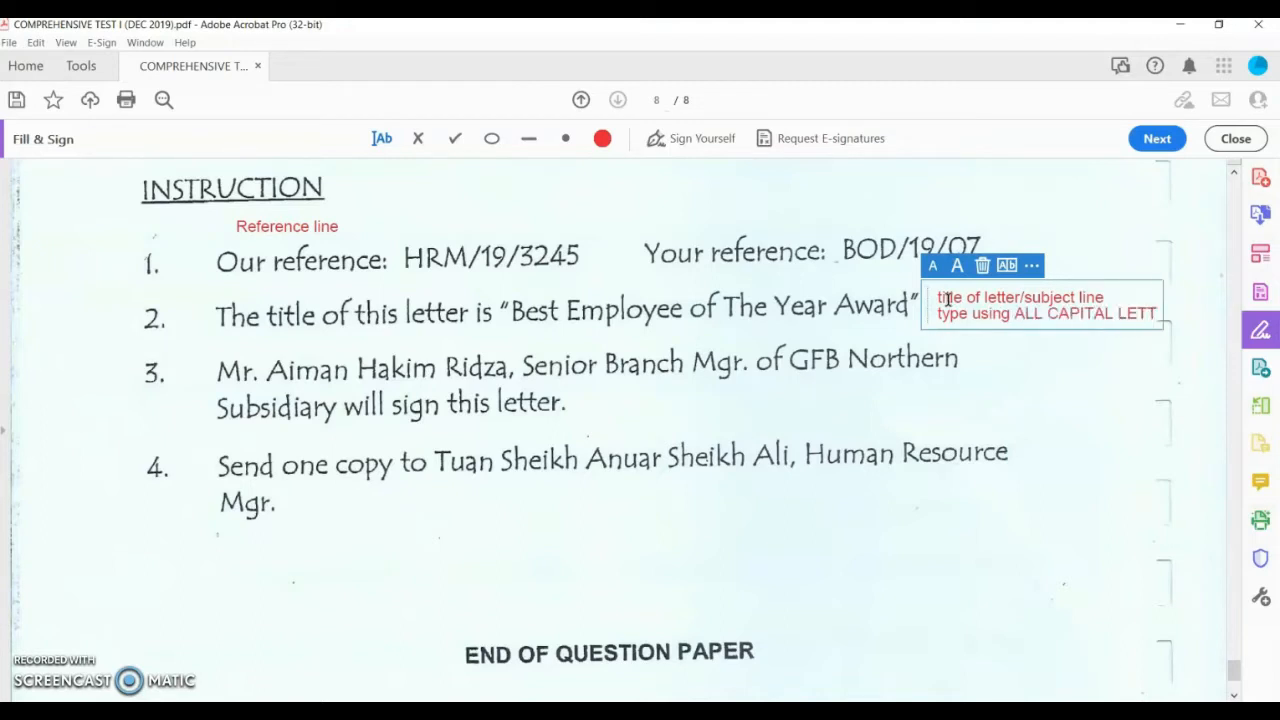
Step: Highlight the letter title, then the ¶ marks before the first and 'This employee' paragraphs
{"action": "left_click", "coordinate": [1236, 139]}
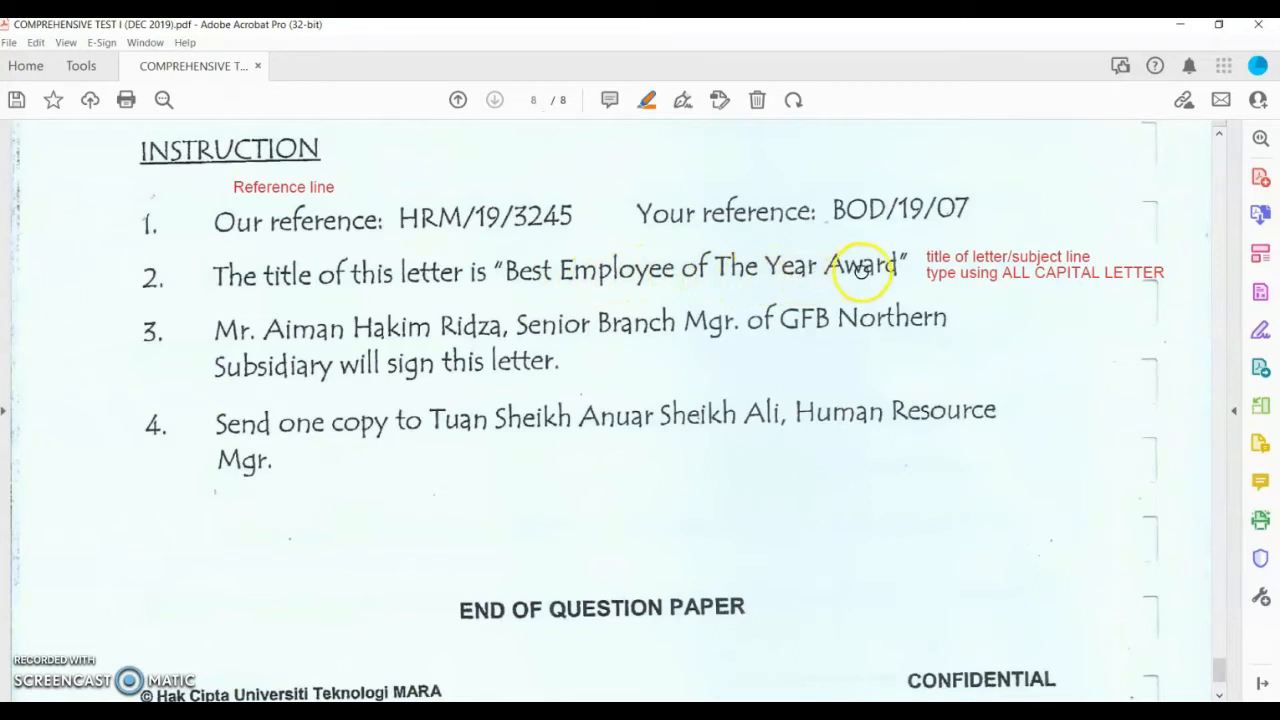
{"action": "left_click_drag", "start_coordinate": [880, 268], "coordinate": [885, 273]}
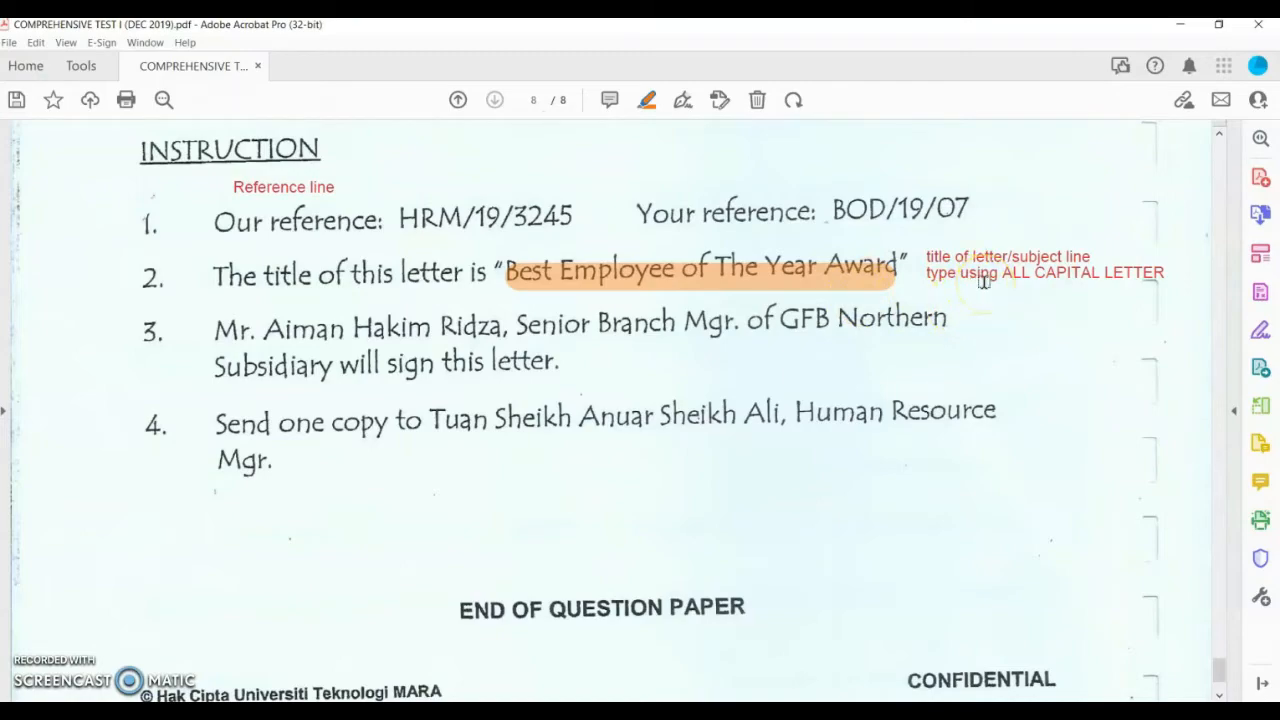
{"action": "scroll", "coordinate": [634, 480], "scroll_direction": "up", "scroll_amount": 6}
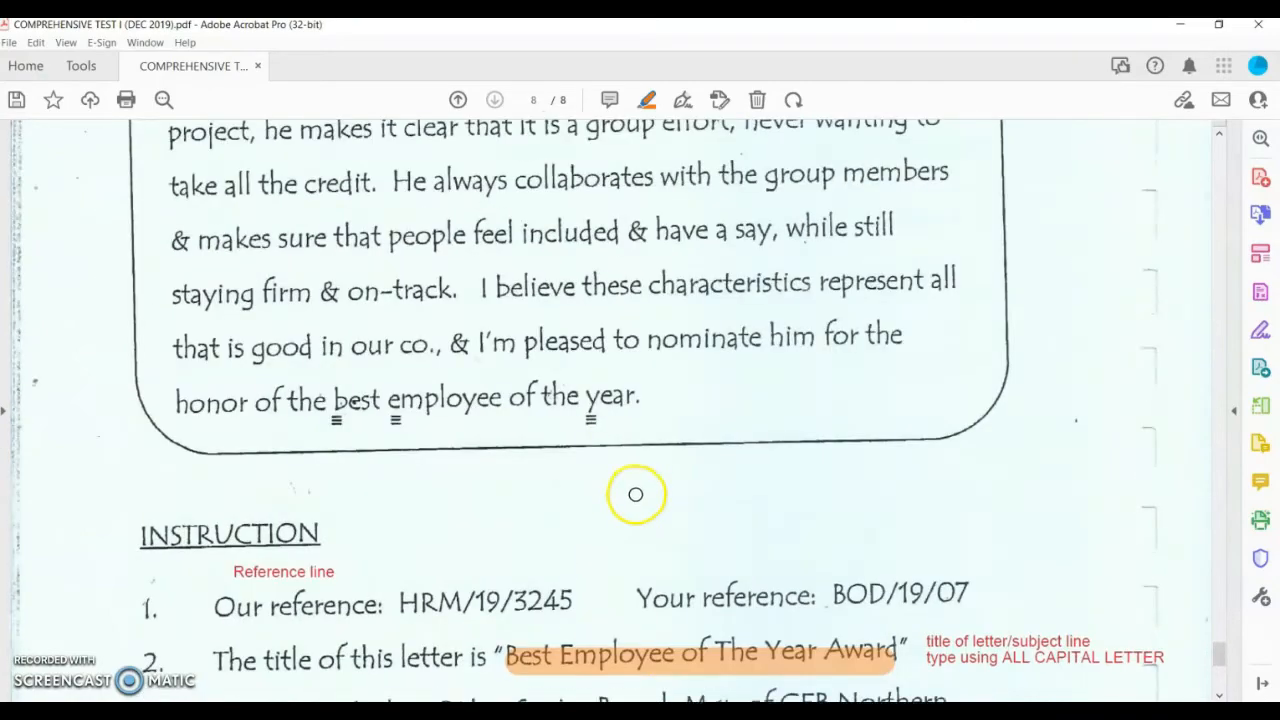
{"action": "scroll", "coordinate": [634, 490], "scroll_direction": "up", "scroll_amount": 10}
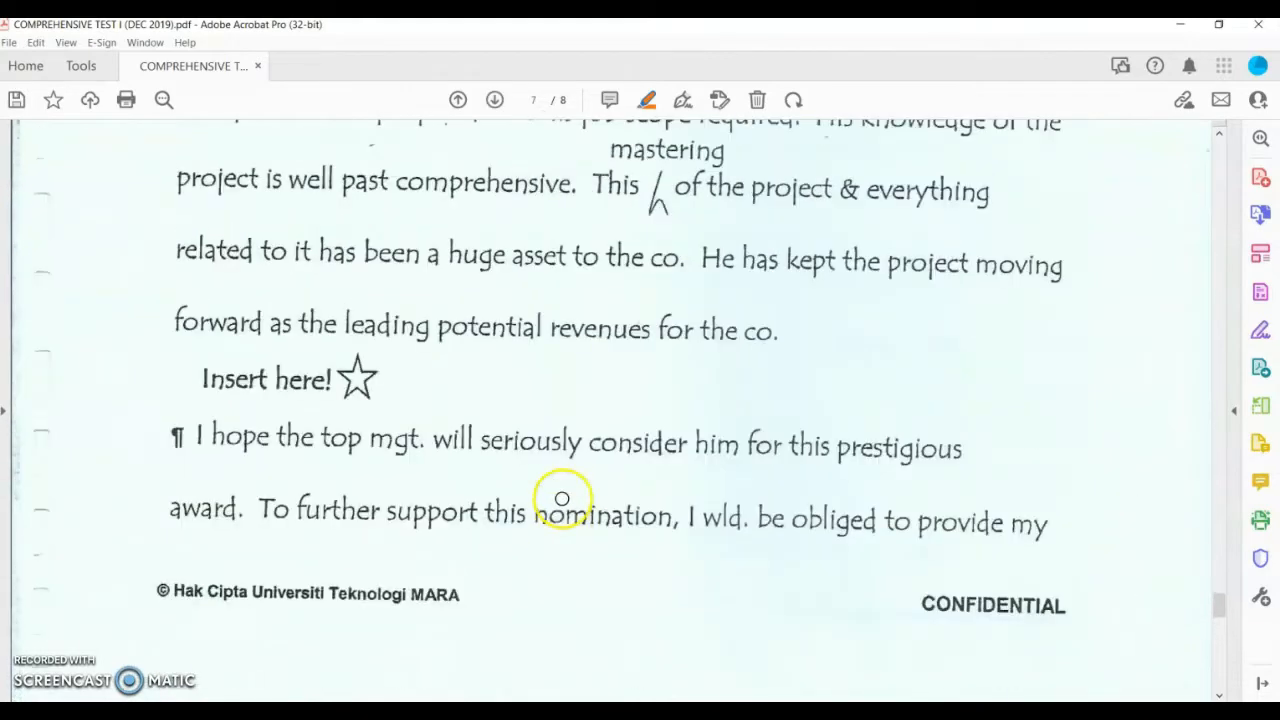
{"action": "scroll", "coordinate": [580, 480], "scroll_direction": "up", "scroll_amount": 5}
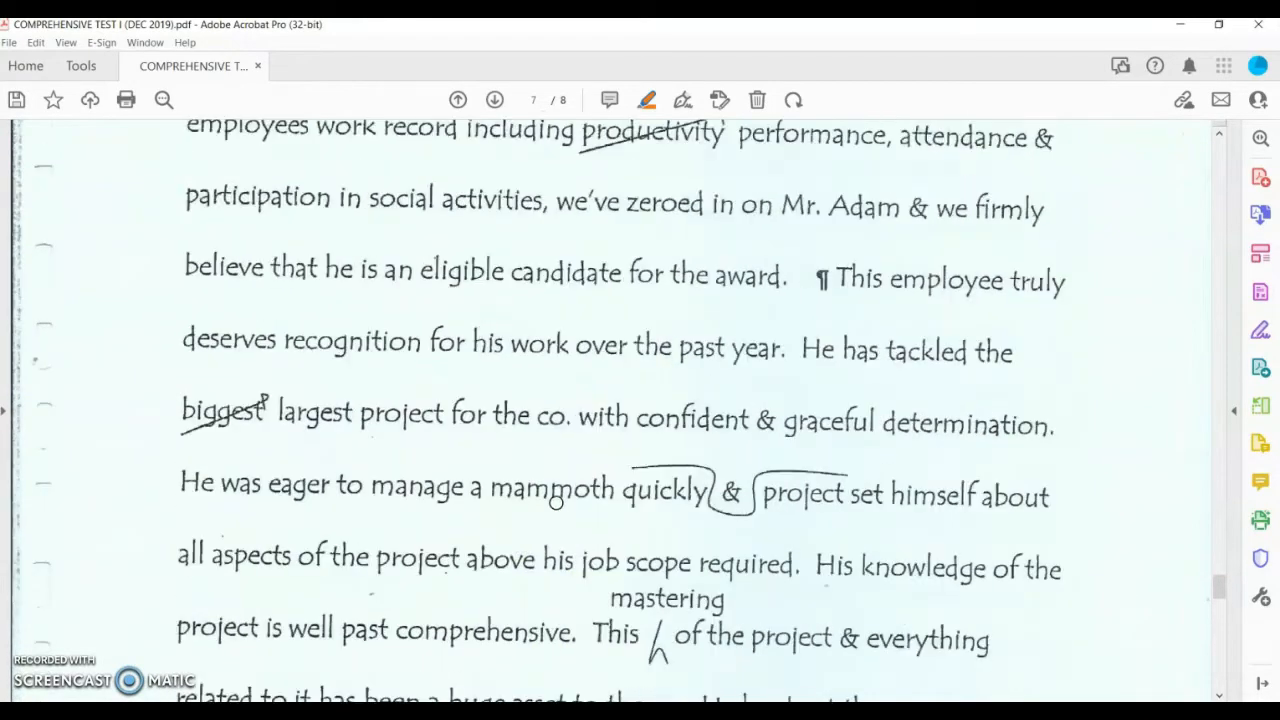
{"action": "scroll", "coordinate": [612, 458], "scroll_direction": "up", "scroll_amount": 4}
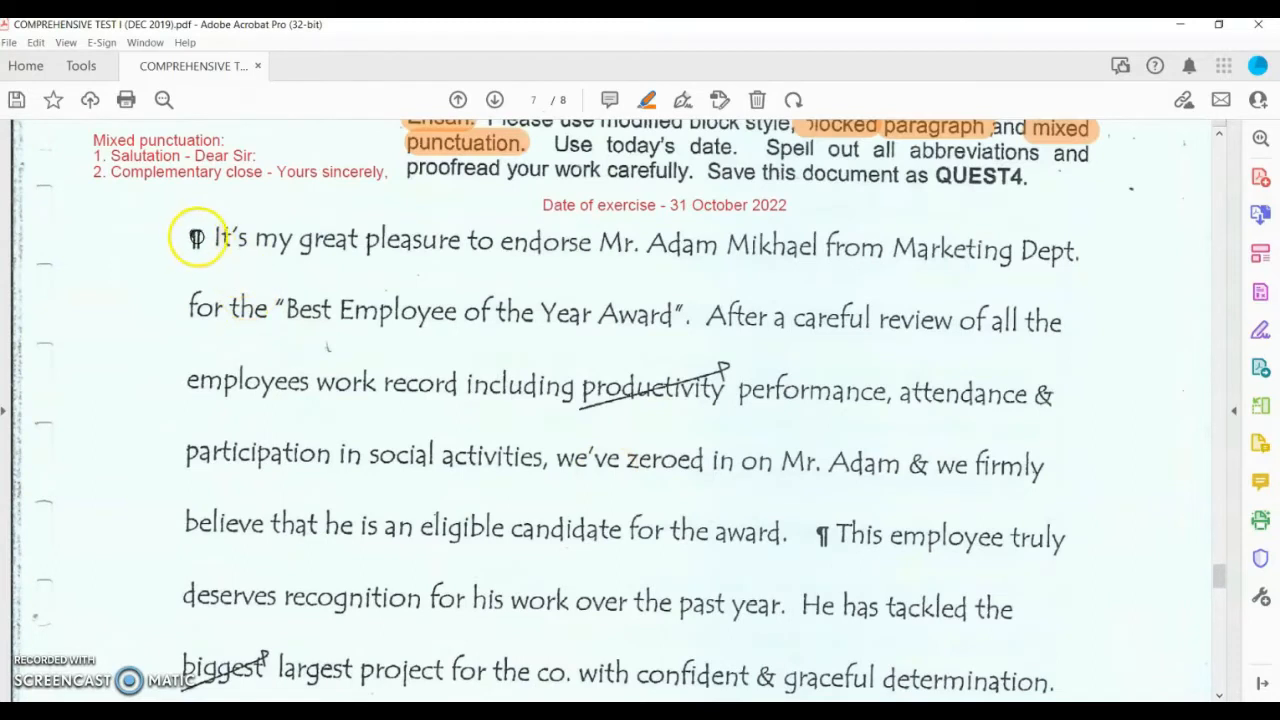
{"action": "left_click_drag", "start_coordinate": [184, 240], "coordinate": [206, 240]}
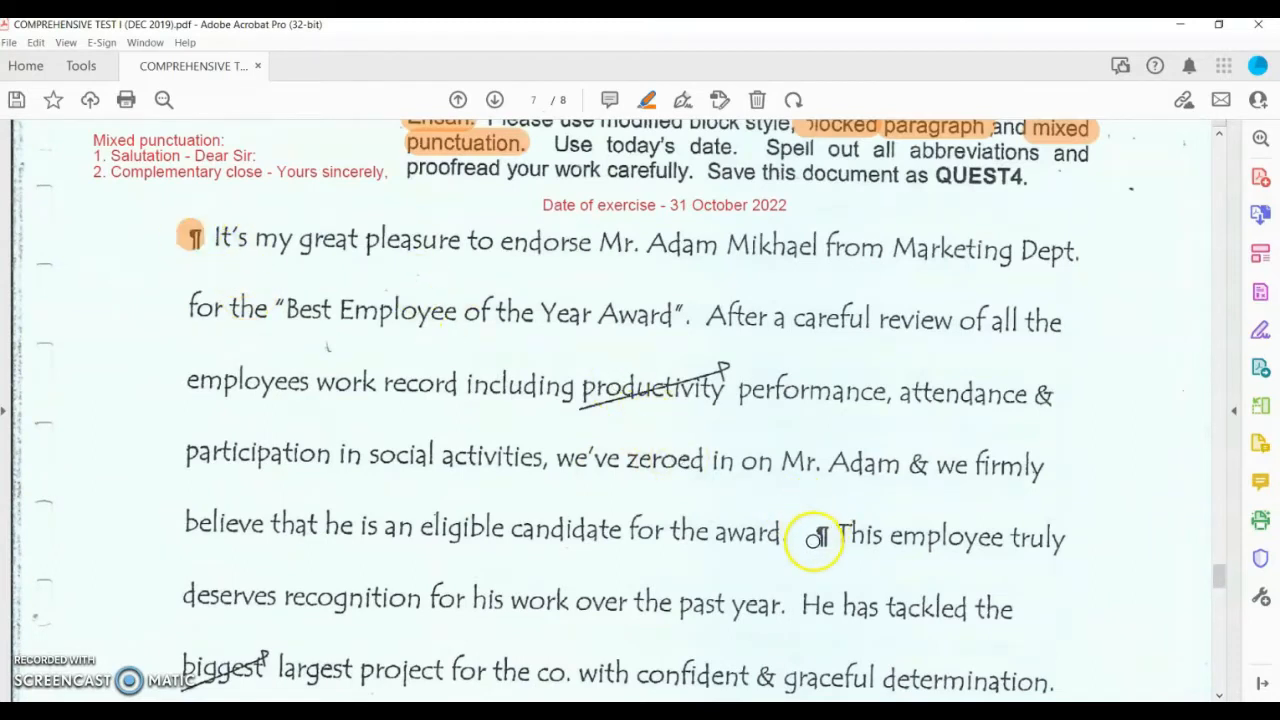
{"action": "mouse_move", "coordinate": [812, 535]}
{"action": "left_mouse_down"}
{"action": "mouse_move", "coordinate": [837, 533]}
{"action": "mouse_move", "coordinate": [824, 533]}
{"action": "left_mouse_up"}
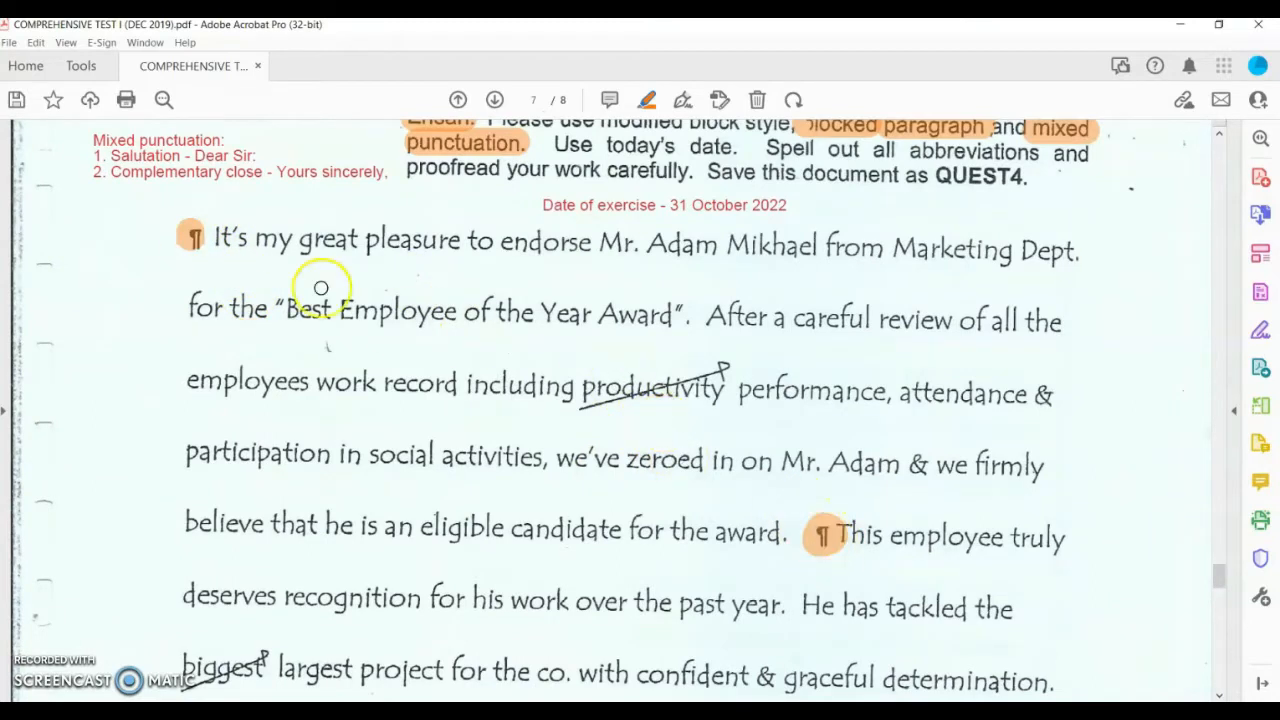
{"action": "left_click", "coordinate": [196, 238]}
{"action": "left_click", "coordinate": [826, 534]}
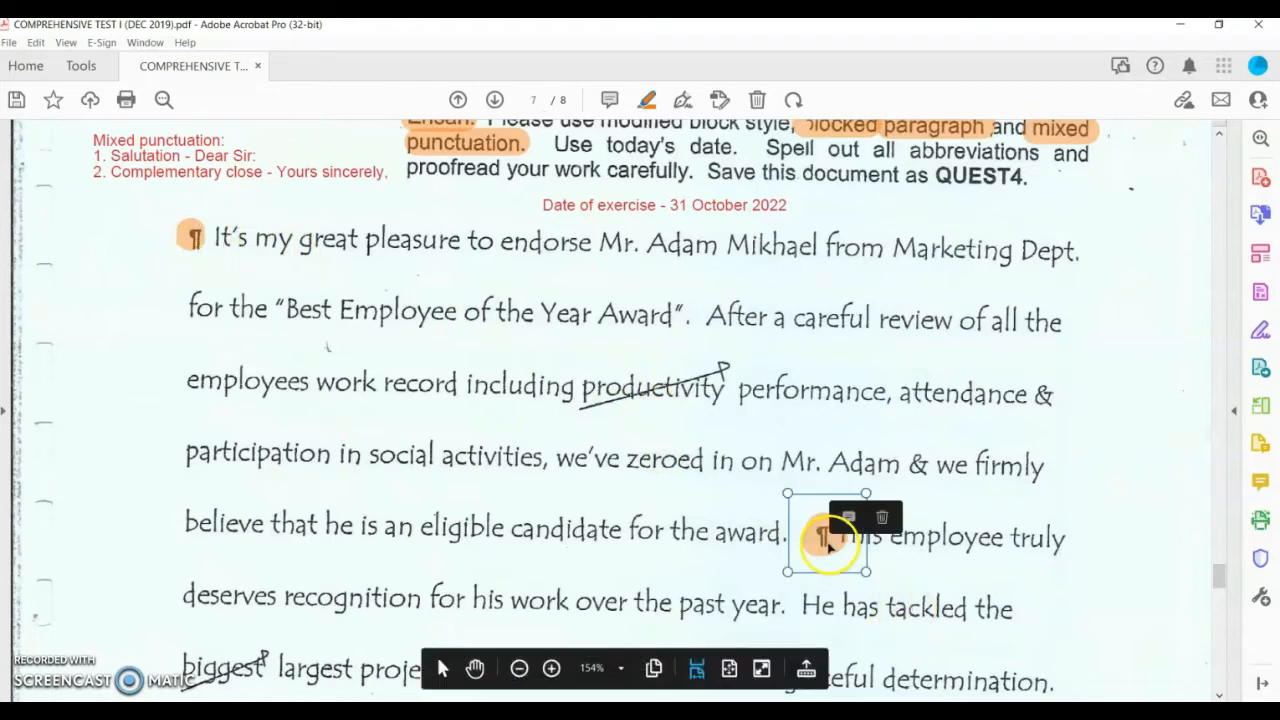
Step: Highlight 'Insert here!', redoing the first attempt, and the ¶ mark before 'I hope'
{"action": "scroll", "coordinate": [684, 494], "scroll_direction": "down", "scroll_amount": 3}
{"action": "scroll", "coordinate": [480, 460], "scroll_direction": "down", "scroll_amount": 6}
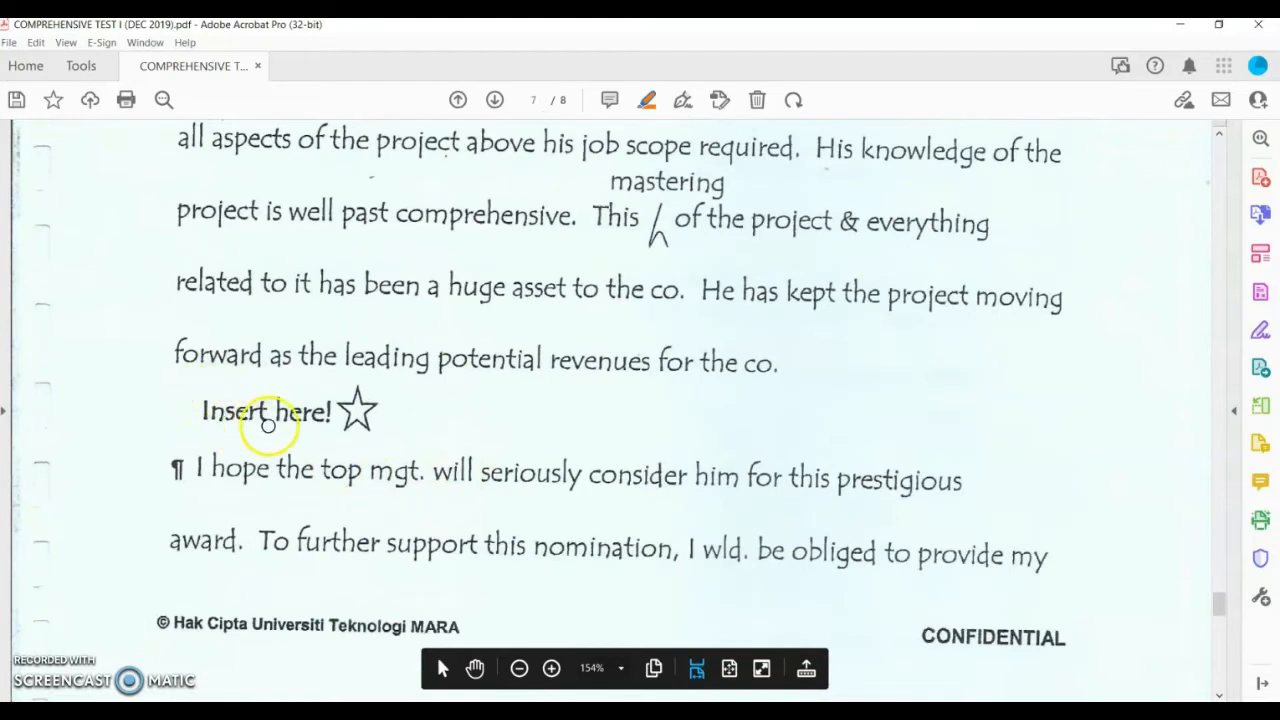
{"action": "left_click_drag", "start_coordinate": [319, 419], "coordinate": [336, 420]}
{"action": "left_click", "coordinate": [315, 432]}
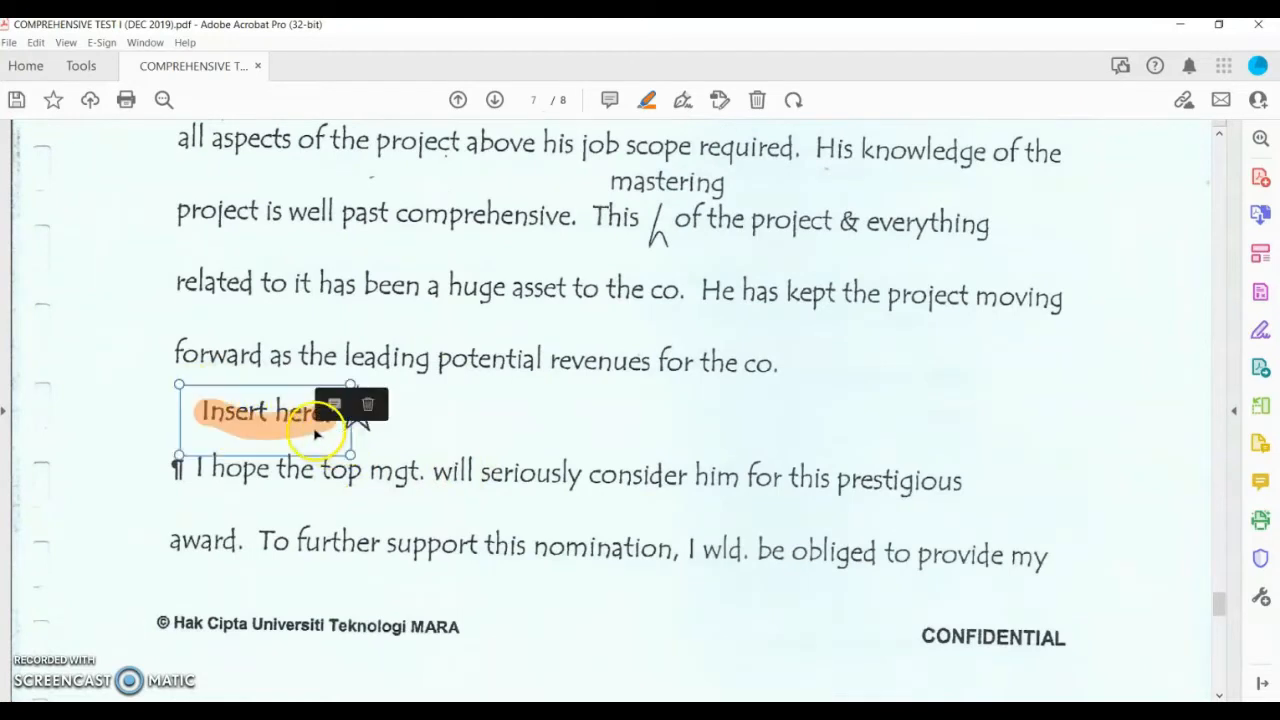
{"action": "left_click", "coordinate": [367, 406]}
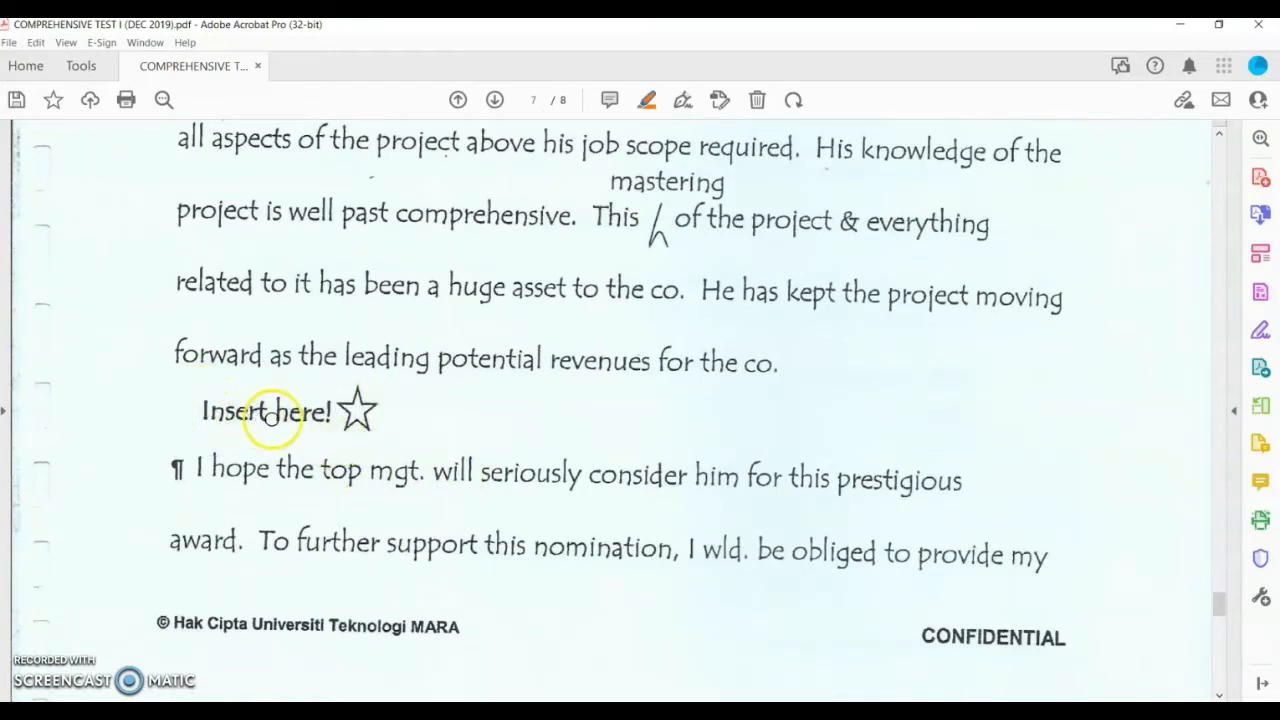
{"action": "left_click_drag", "start_coordinate": [211, 412], "coordinate": [325, 413]}
{"action": "left_click_drag", "start_coordinate": [176, 472], "coordinate": [186, 471]}
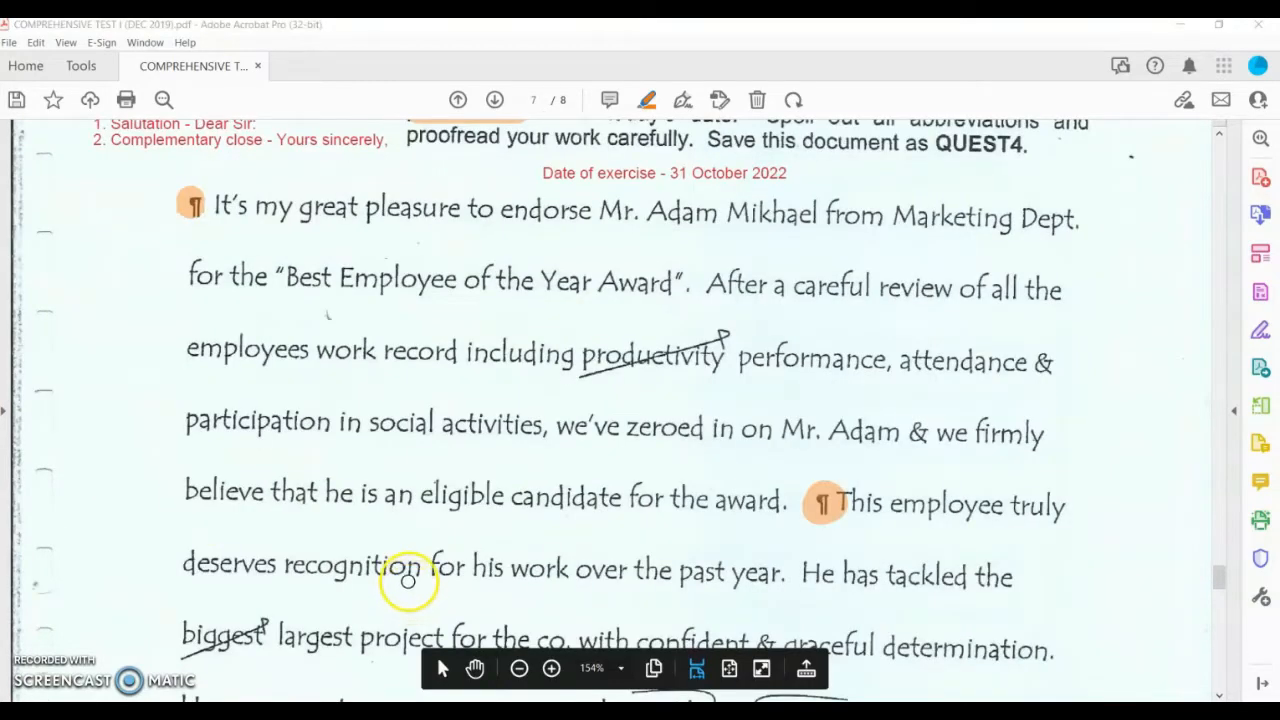
Step: Add a twice-reduced '1st paragraph' label above the first ¶ and a text box above the second ¶
{"action": "left_click", "coordinate": [685, 100]}
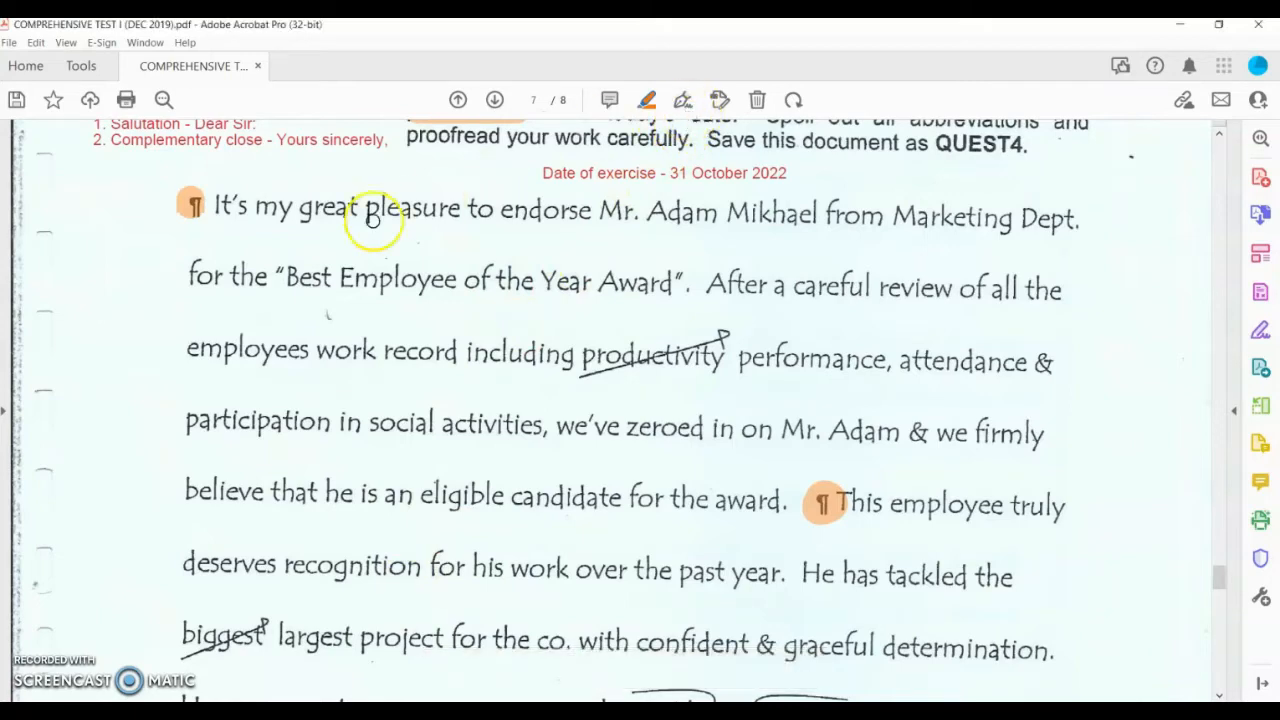
{"action": "left_click", "coordinate": [685, 100]}
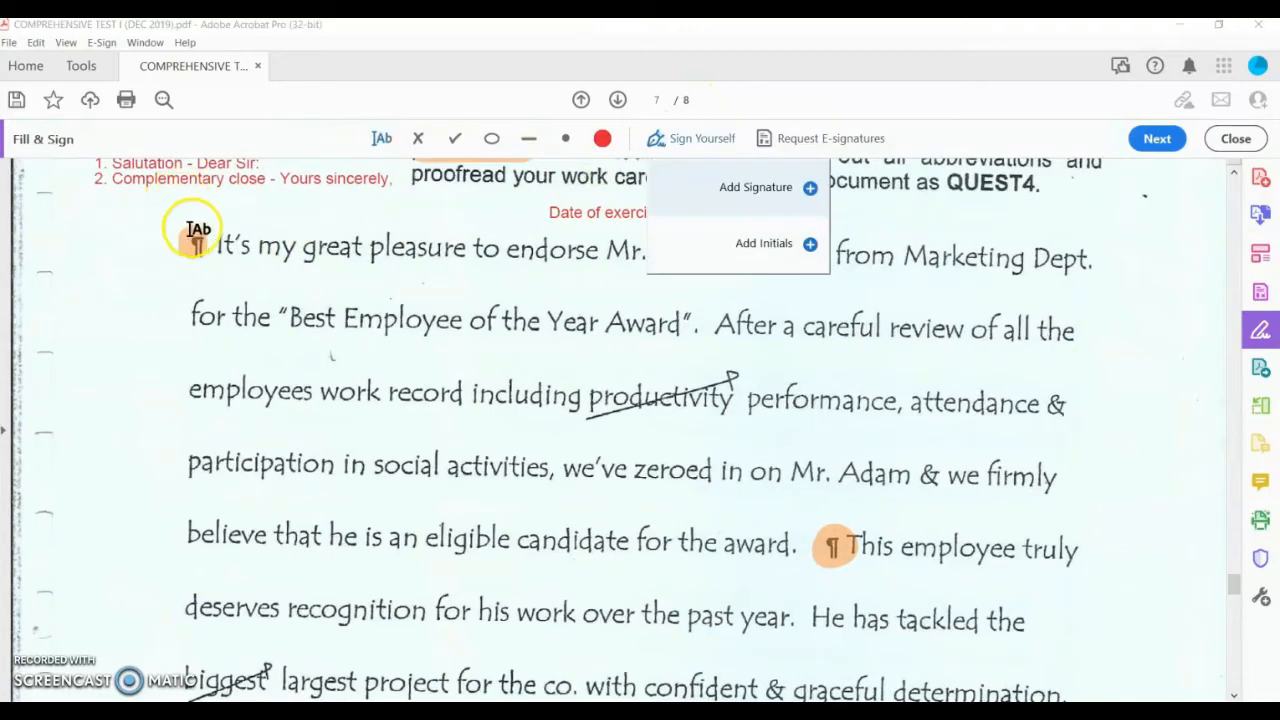
{"action": "left_click", "coordinate": [205, 212]}
{"action": "left_click", "coordinate": [200, 211]}
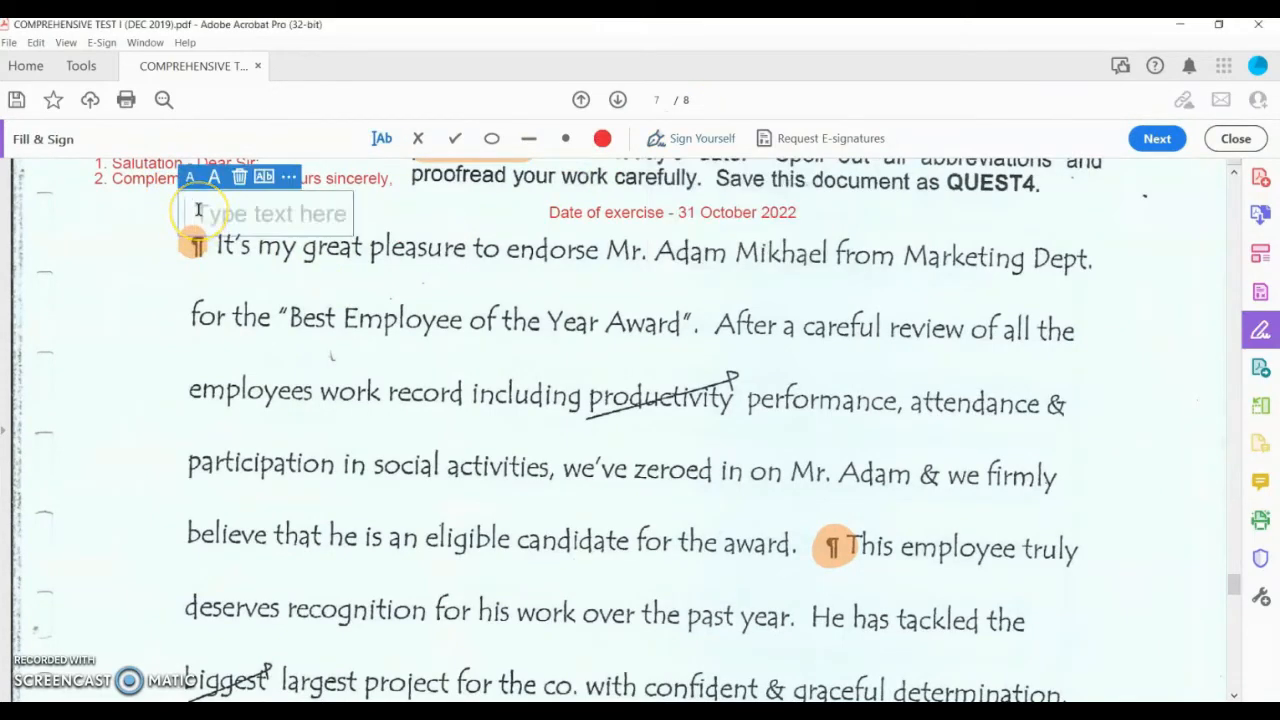
{"action": "type", "text": "I"}
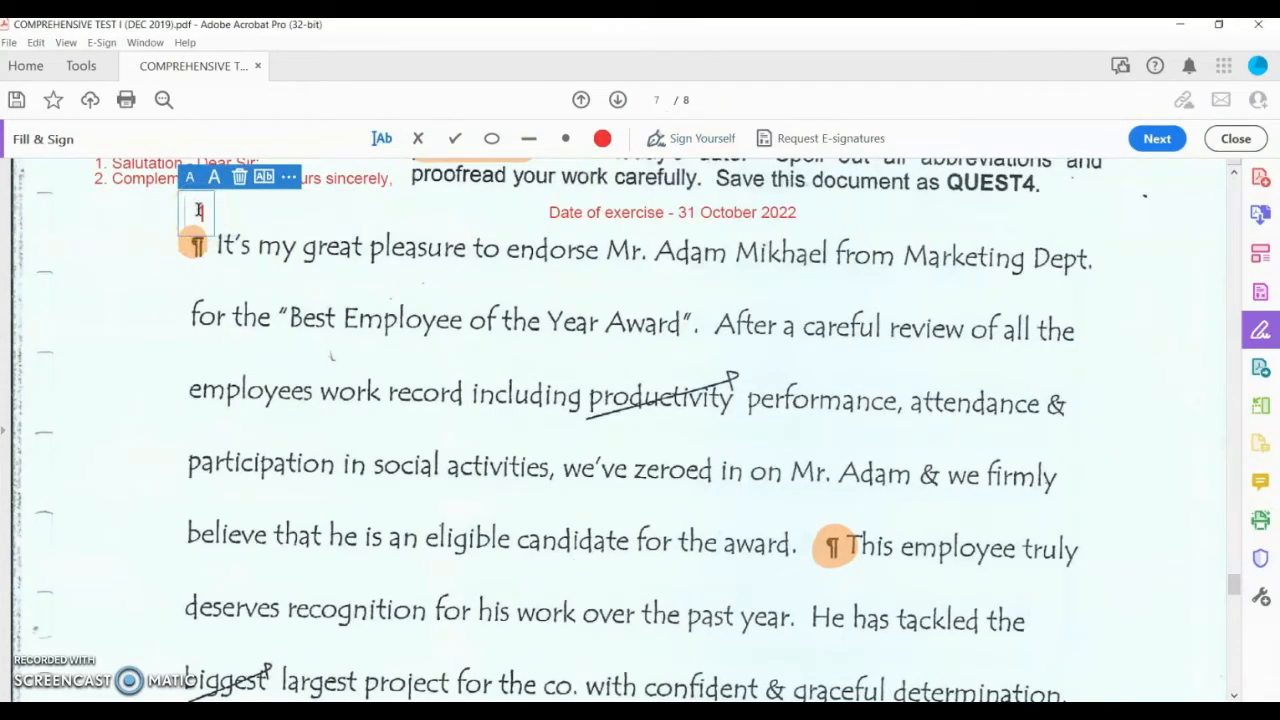
{"action": "type", "text": "st"}
{"action": "key", "text": "BackSpace"}
{"action": "key", "text": "BackSpace"}
{"action": "type", "text": "st"}
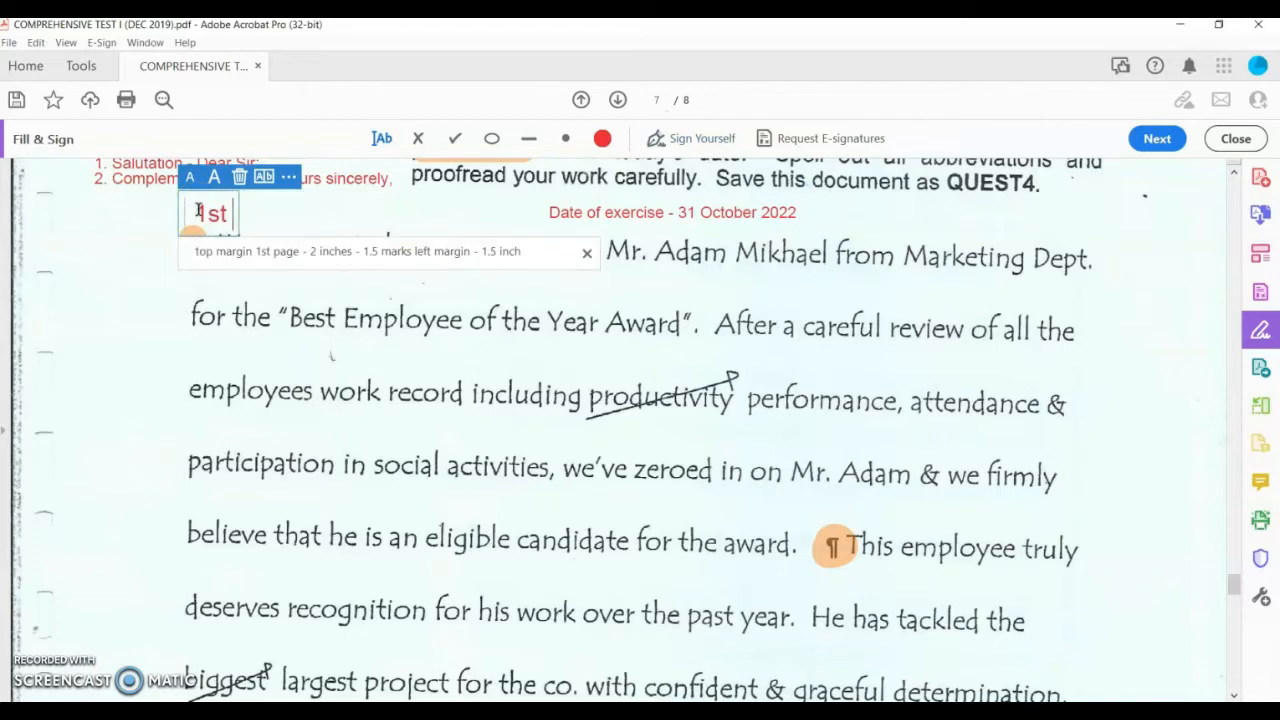
{"action": "type", "text": " paragraph"}
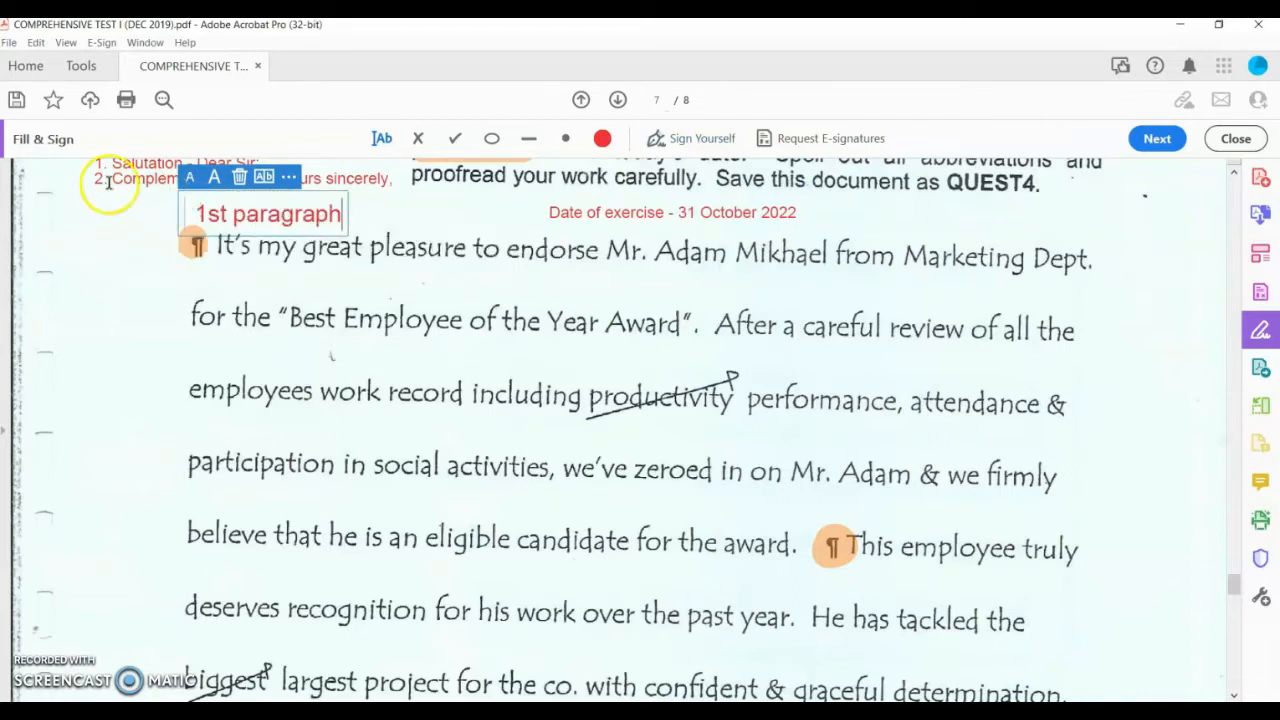
{"action": "left_click", "coordinate": [190, 178]}
{"action": "left_click", "coordinate": [190, 178]}
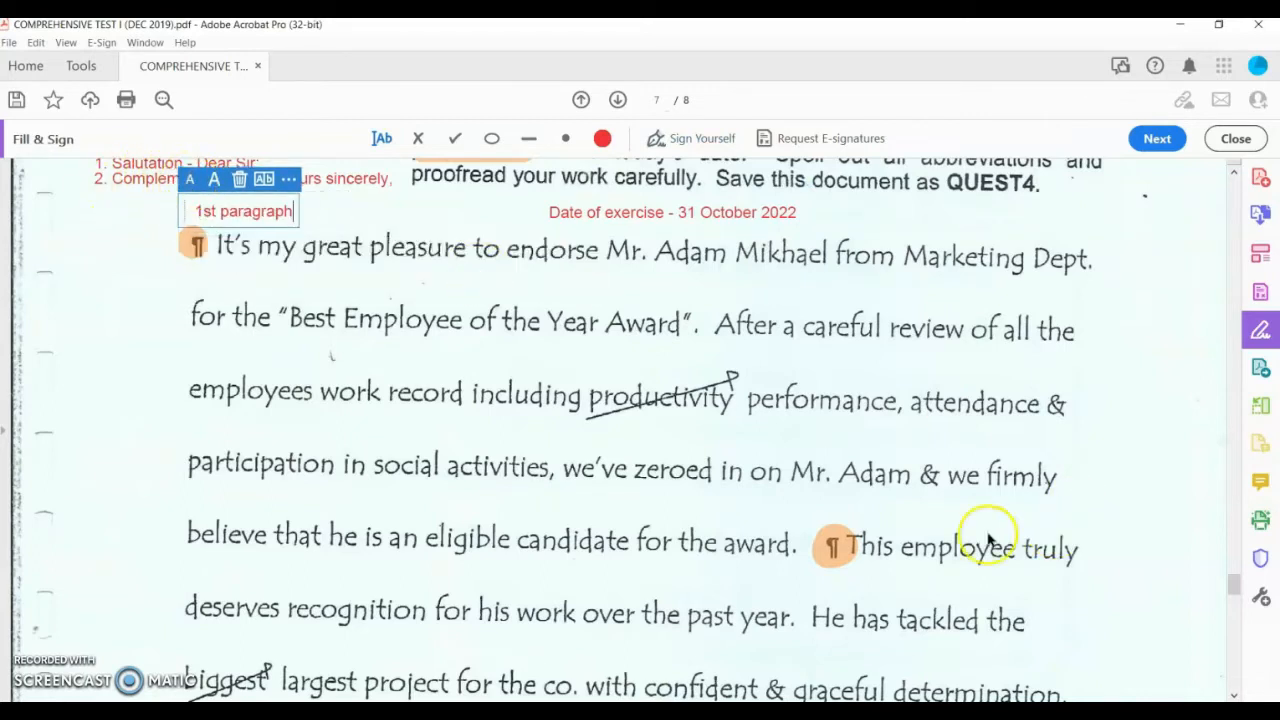
{"action": "left_click", "coordinate": [860, 512]}
{"action": "left_click", "coordinate": [837, 500]}
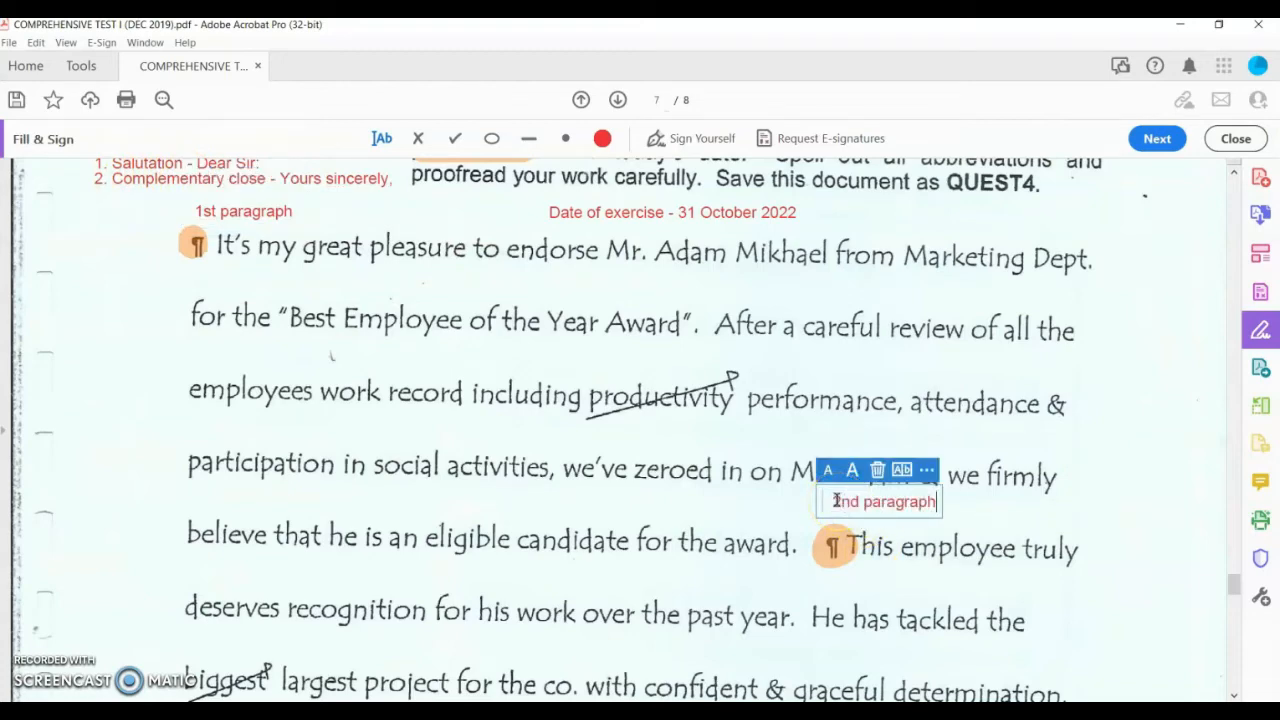
{"action": "scroll", "coordinate": [476, 462], "scroll_direction": "down", "scroll_amount": 10}
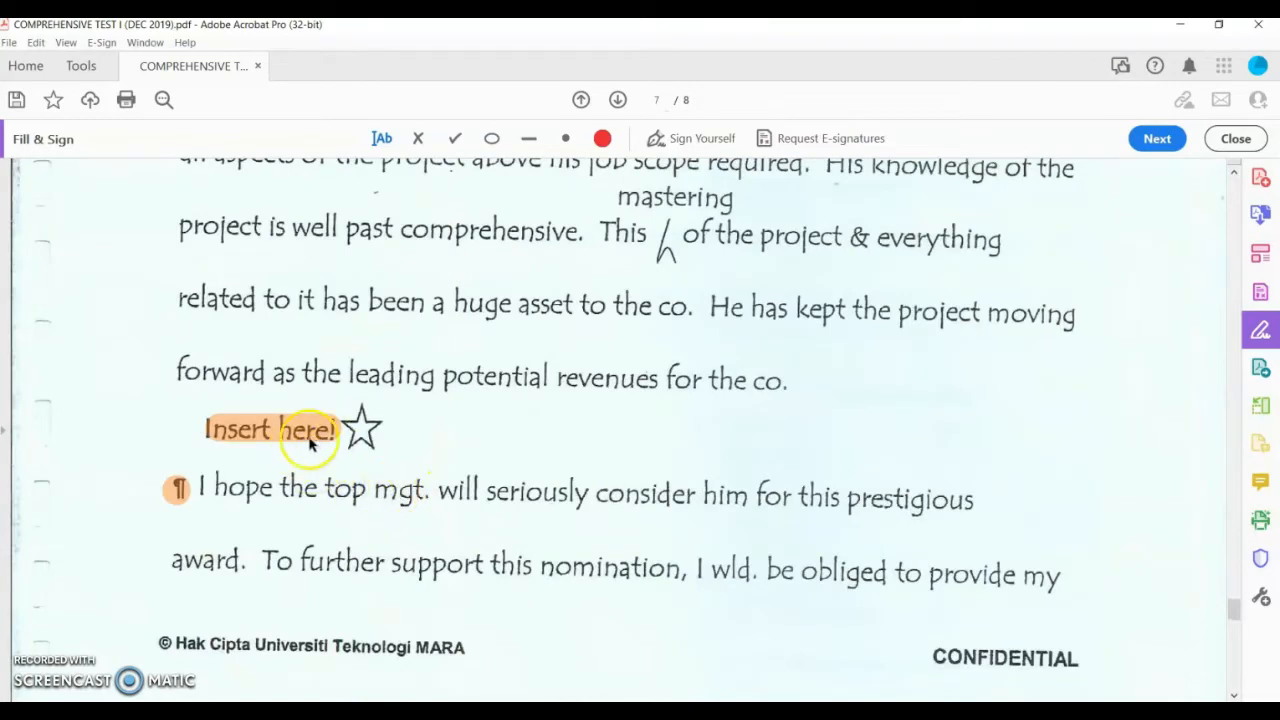
Step: Add '3rd paragraph' beside the star on page 8 and '4th paragraph' under the ¶ before 'I hope'
{"action": "scroll", "coordinate": [397, 430], "scroll_direction": "down", "scroll_amount": 10}
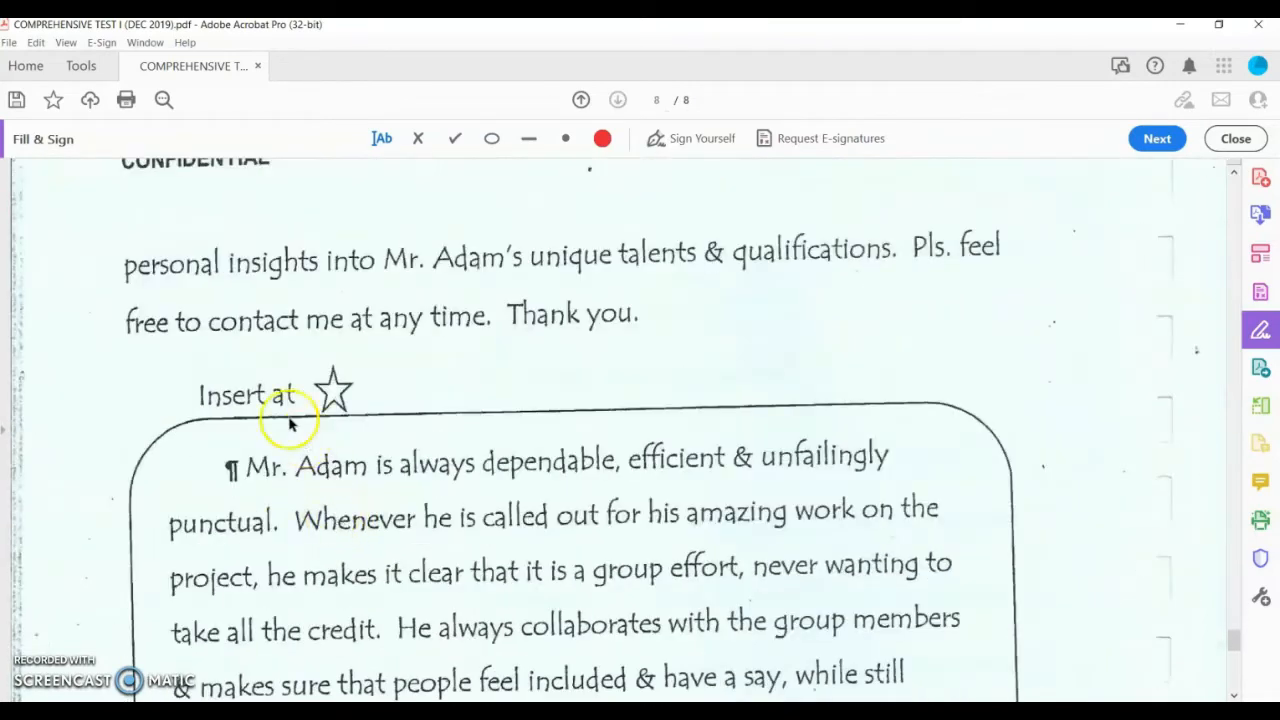
{"action": "left_click", "coordinate": [373, 390]}
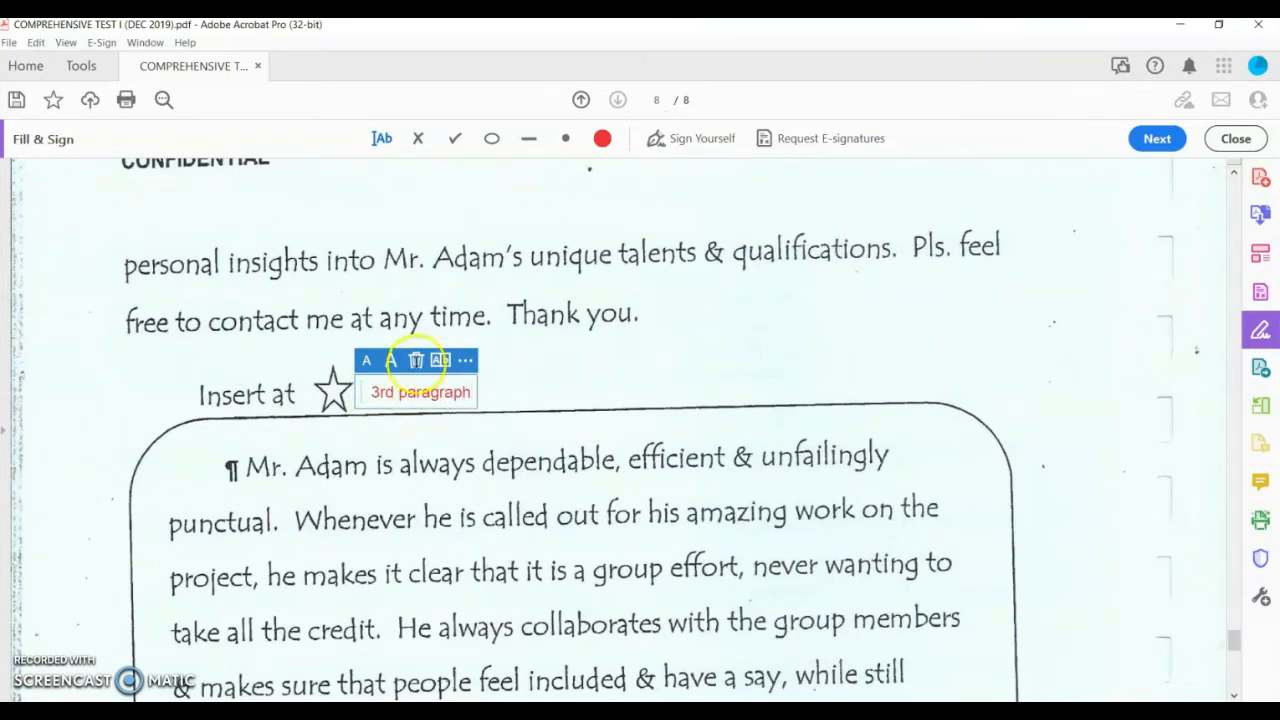
{"action": "scroll", "coordinate": [274, 289], "scroll_direction": "up", "scroll_amount": 10}
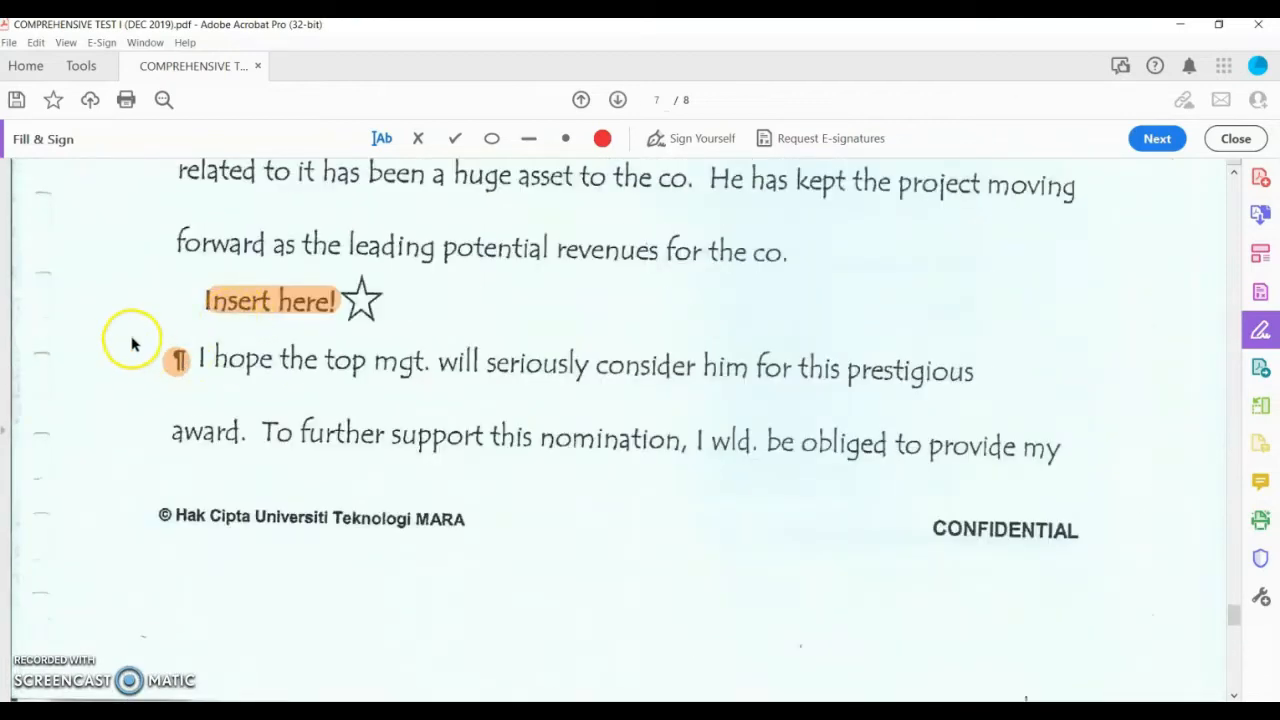
{"action": "left_click", "coordinate": [166, 393]}
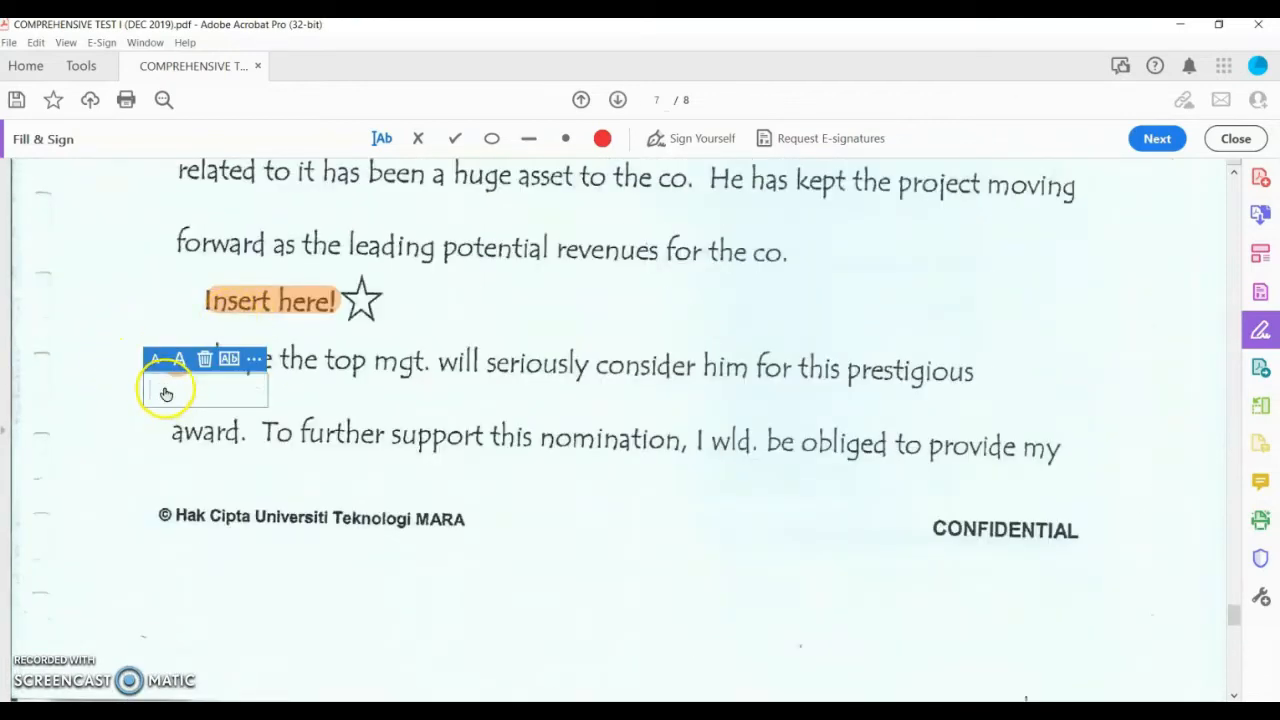
{"action": "type", "text": "I"}
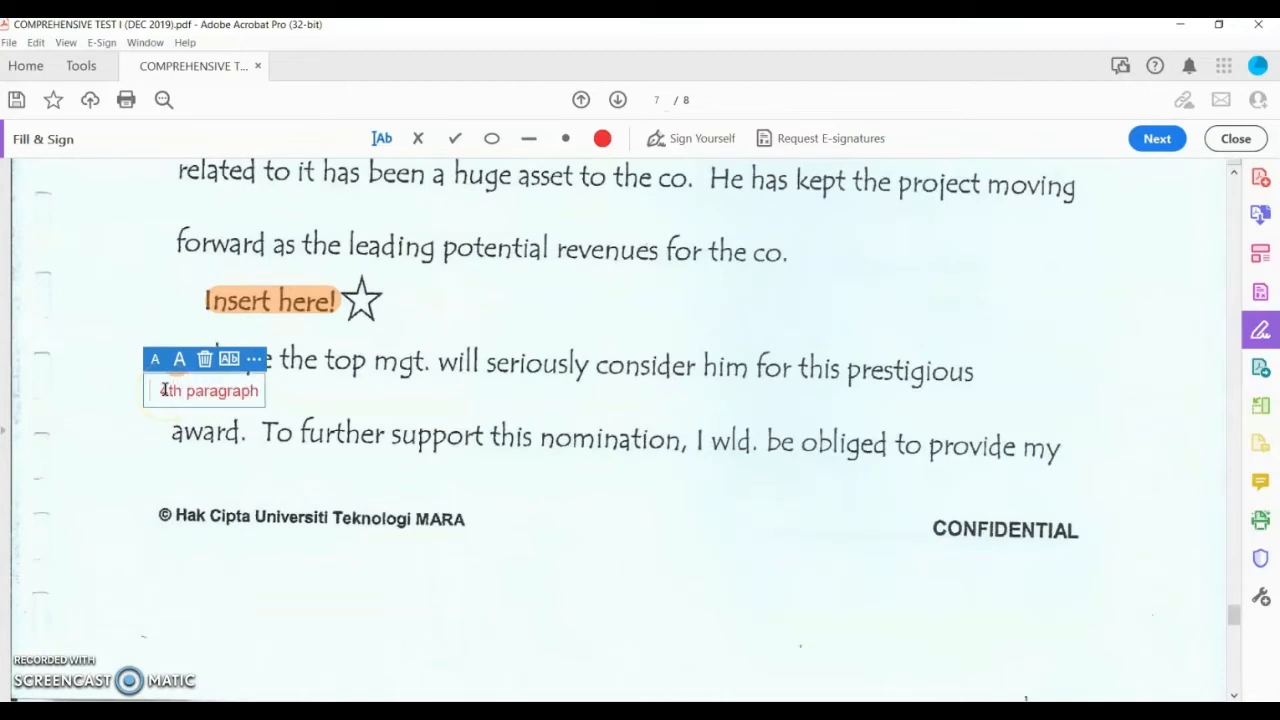
{"action": "left_click", "coordinate": [668, 491]}
{"action": "scroll", "coordinate": [660, 495], "scroll_direction": "up", "scroll_amount": 3}
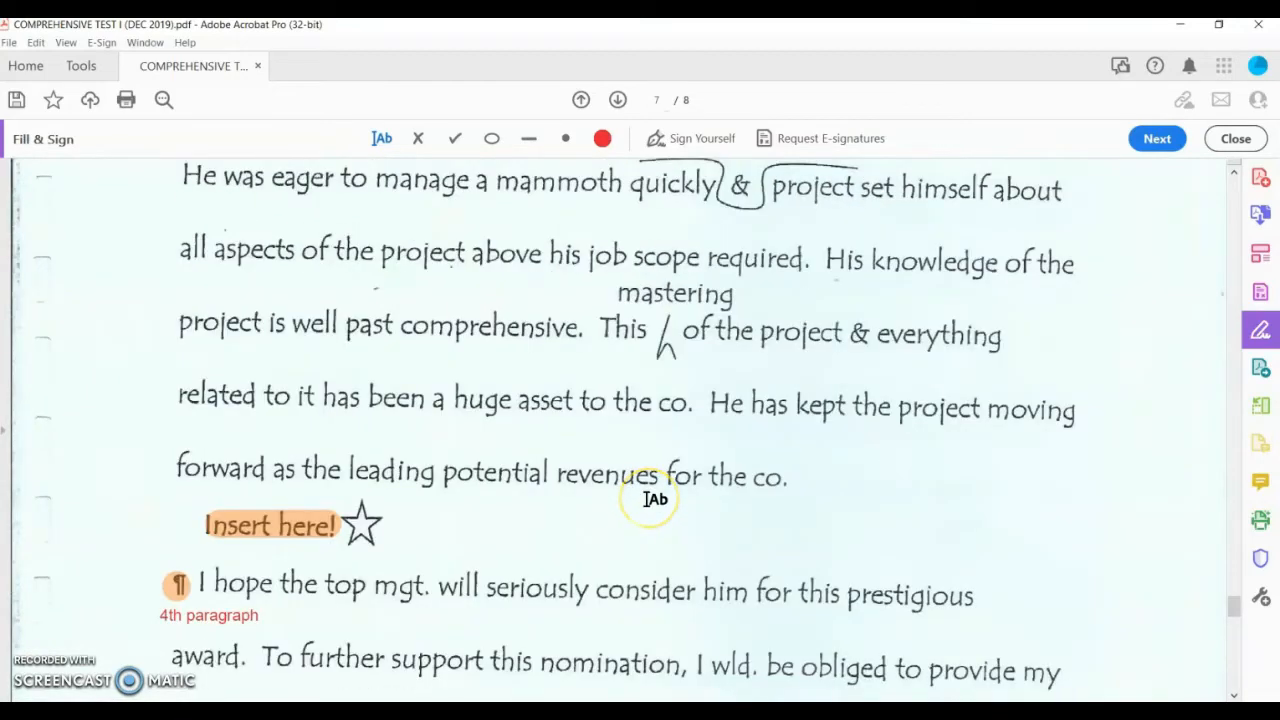
{"action": "scroll", "coordinate": [650, 500], "scroll_direction": "up", "scroll_amount": 3}
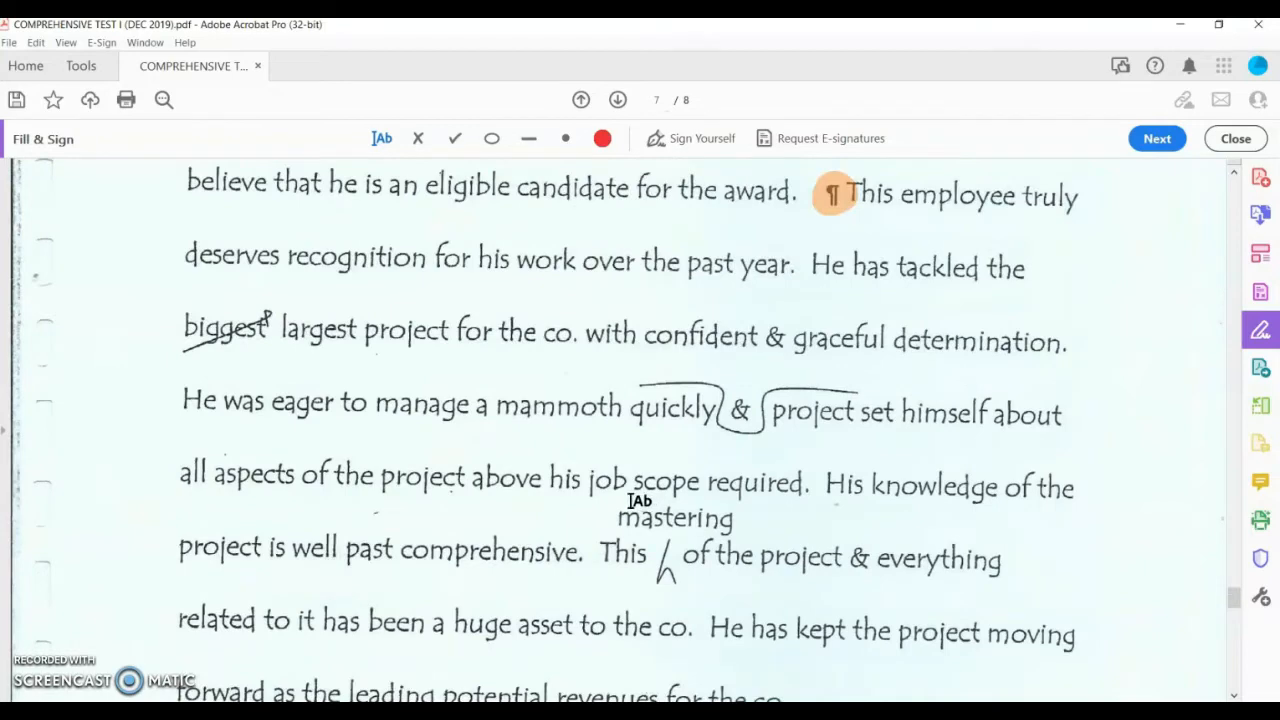
{"action": "scroll", "coordinate": [683, 309], "scroll_direction": "up", "scroll_amount": 2}
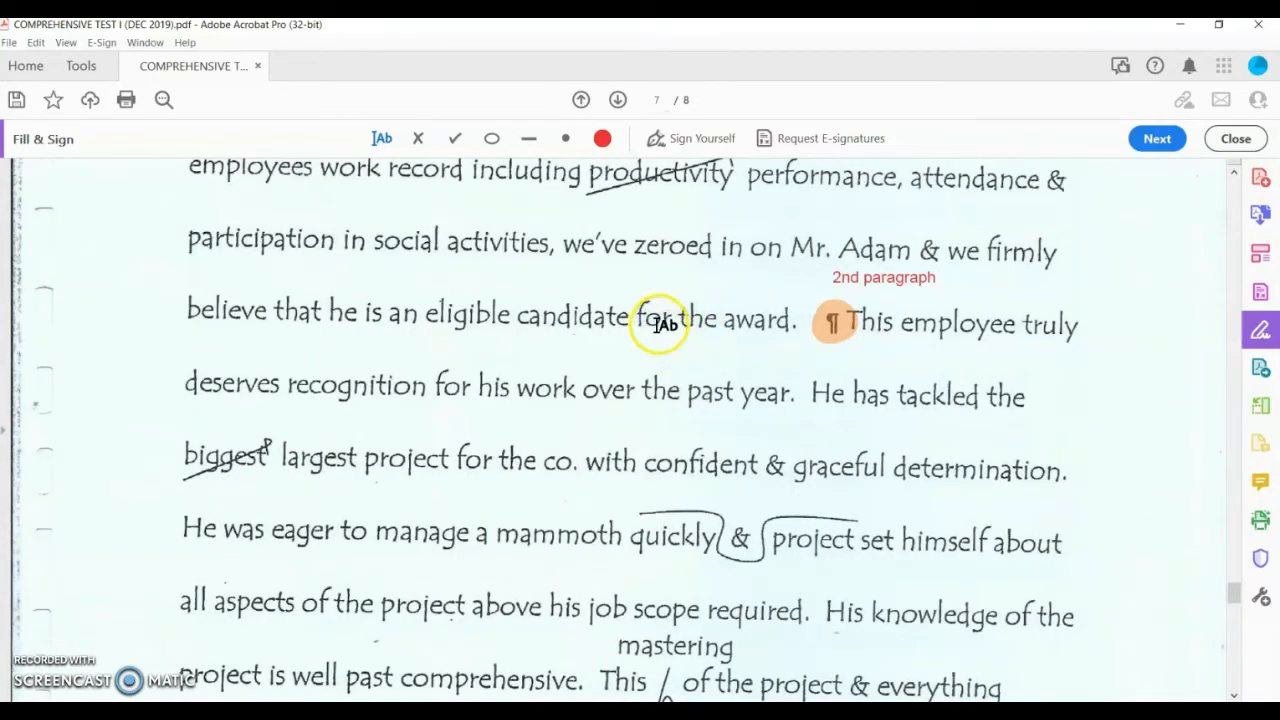
{"action": "scroll", "coordinate": [766, 371], "scroll_direction": "up", "scroll_amount": 5}
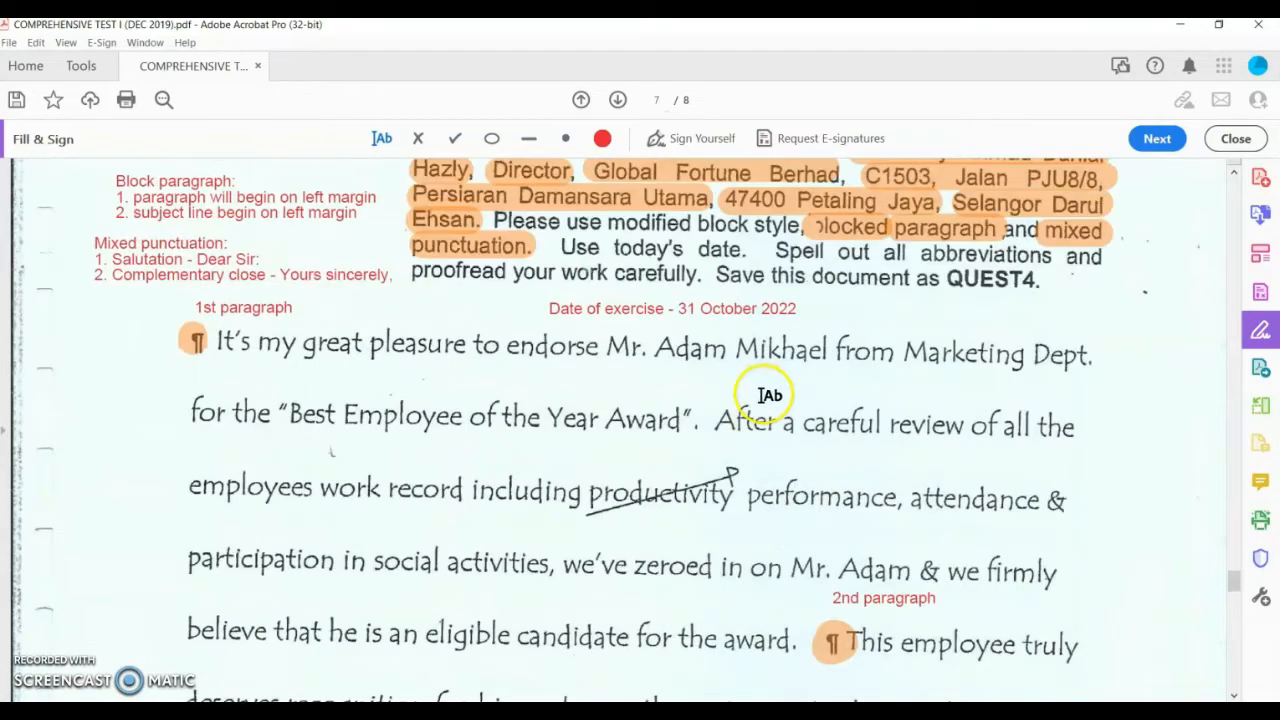
{"action": "scroll", "coordinate": [771, 391], "scroll_direction": "down", "scroll_amount": 3}
{"action": "scroll", "coordinate": [771, 397], "scroll_direction": "up", "scroll_amount": 2}
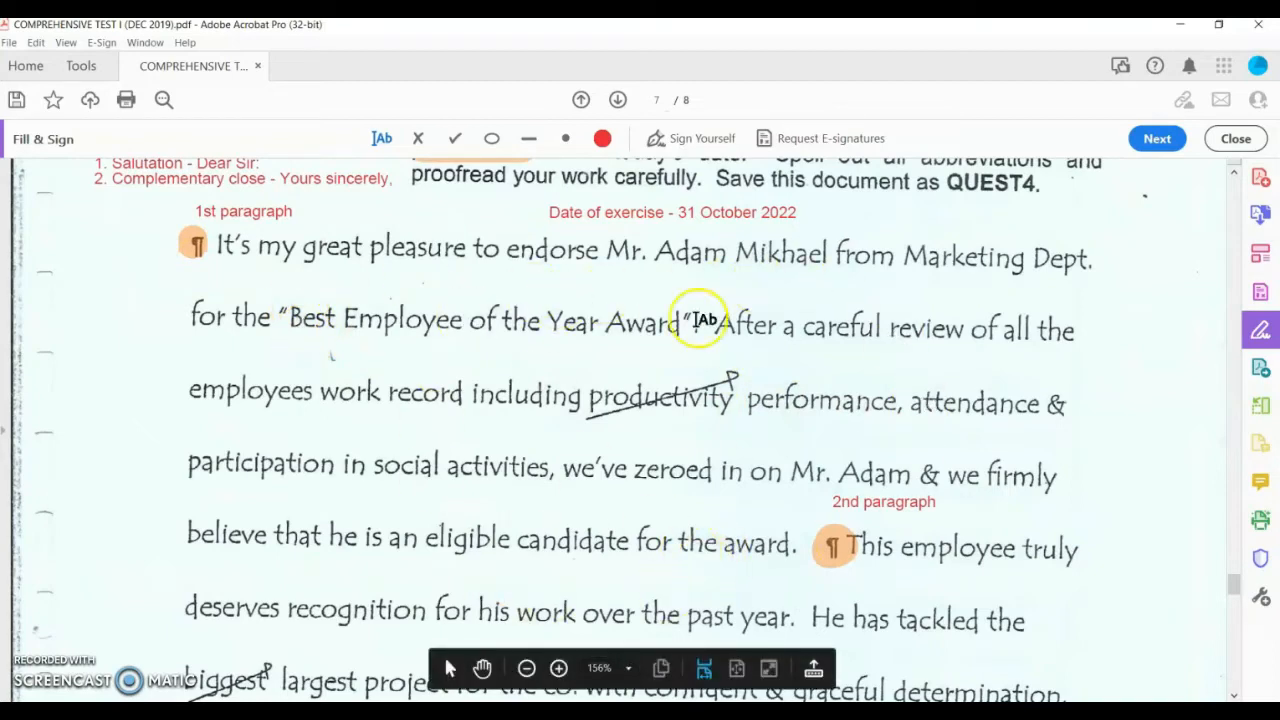
{"action": "scroll", "coordinate": [300, 314], "scroll_direction": "up", "scroll_amount": 1}
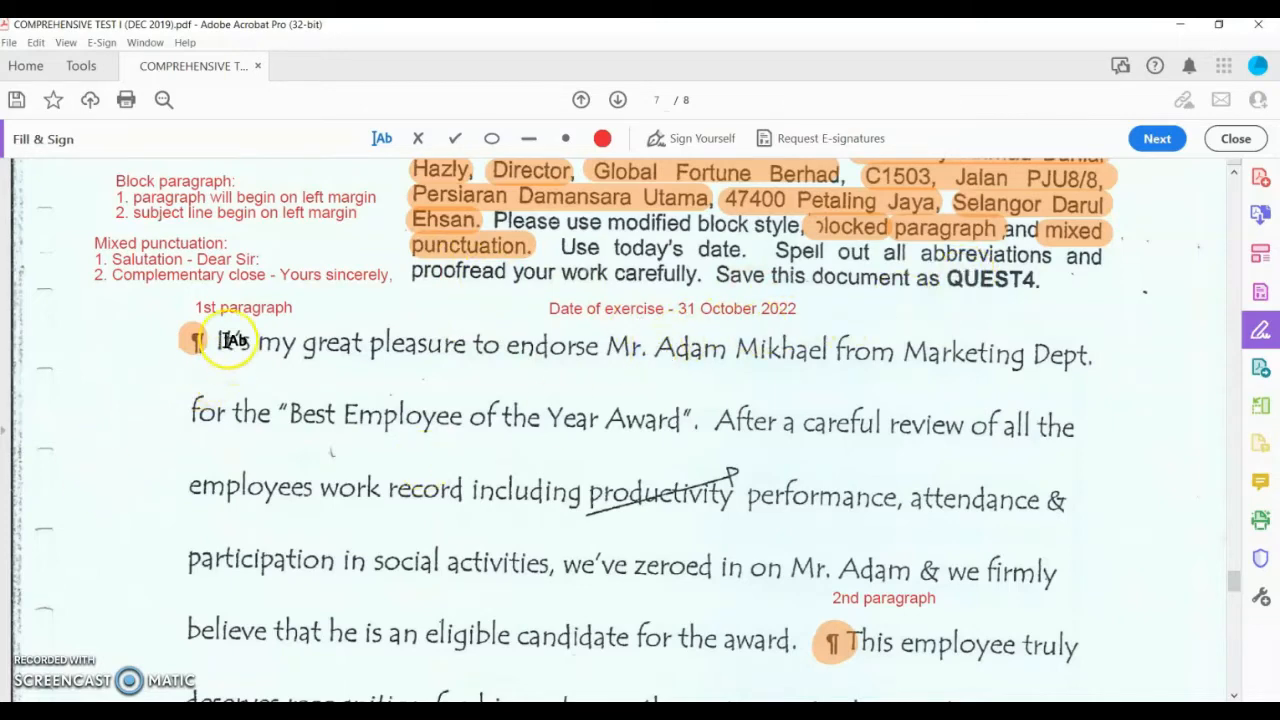
{"action": "scroll", "coordinate": [215, 370], "scroll_direction": "down", "scroll_amount": 1}
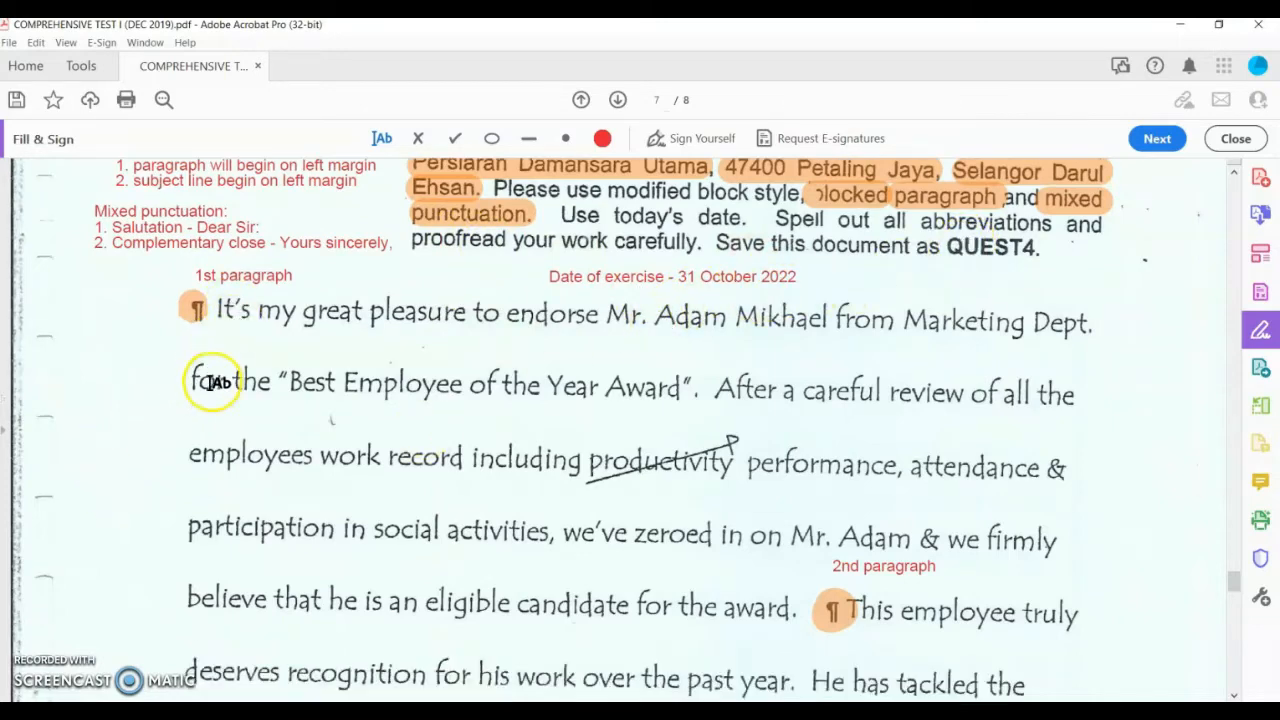
Step: Add red corrections 'It is', 'Mr.' and 'Department' under It's, Mr. Adam and Dept
{"action": "left_click", "coordinate": [222, 334]}
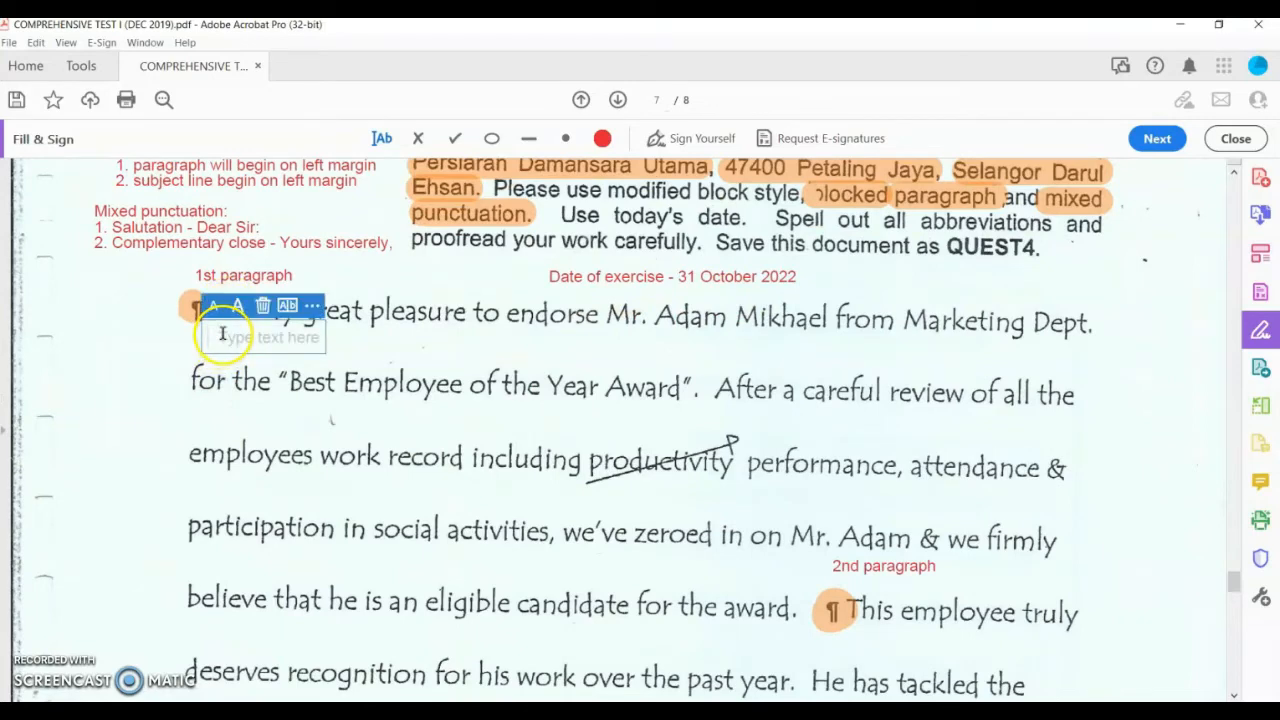
{"action": "type", "text": "It is"}
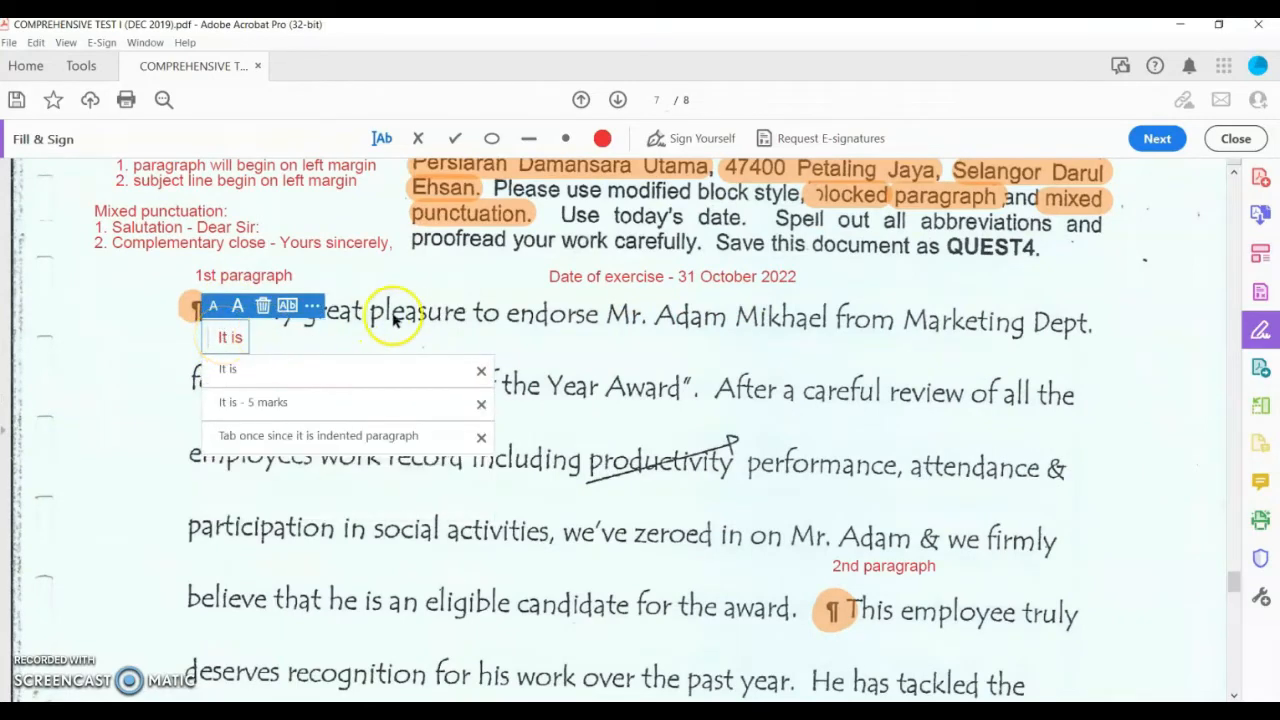
{"action": "left_click", "coordinate": [486, 334]}
{"action": "left_click", "coordinate": [622, 338]}
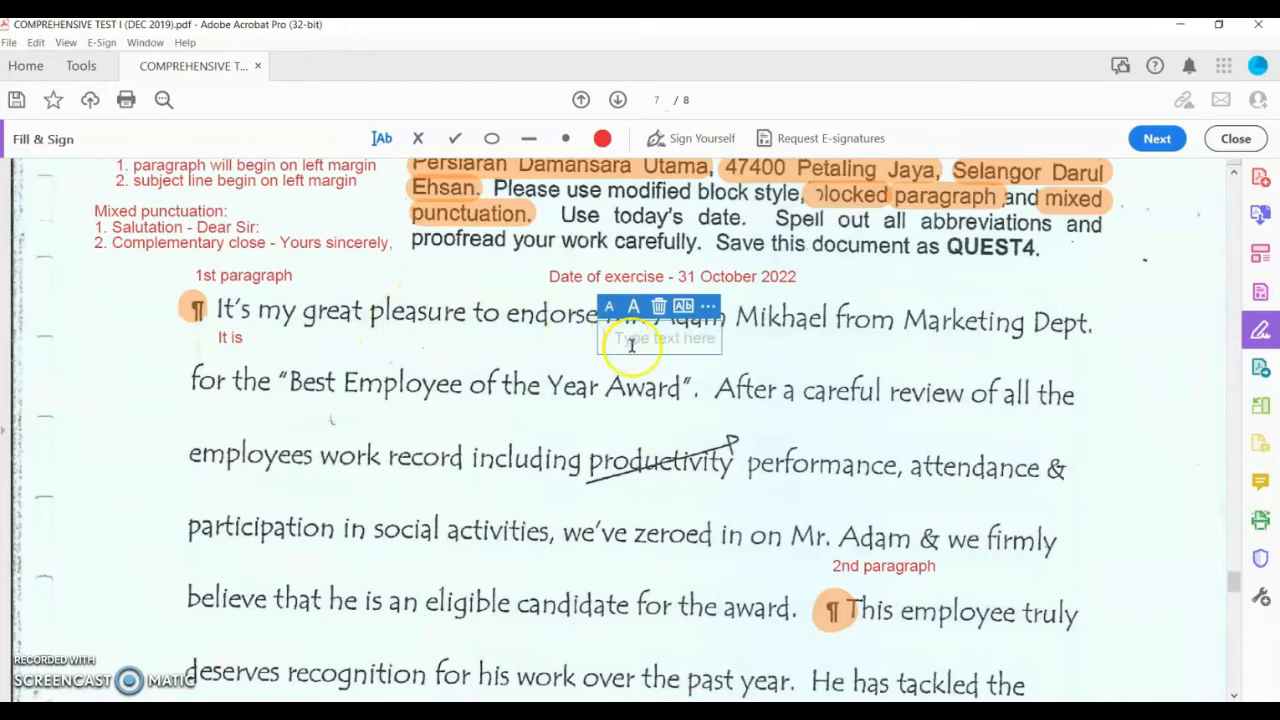
{"action": "type", "text": "Mr."}
{"action": "left_click", "coordinate": [885, 340]}
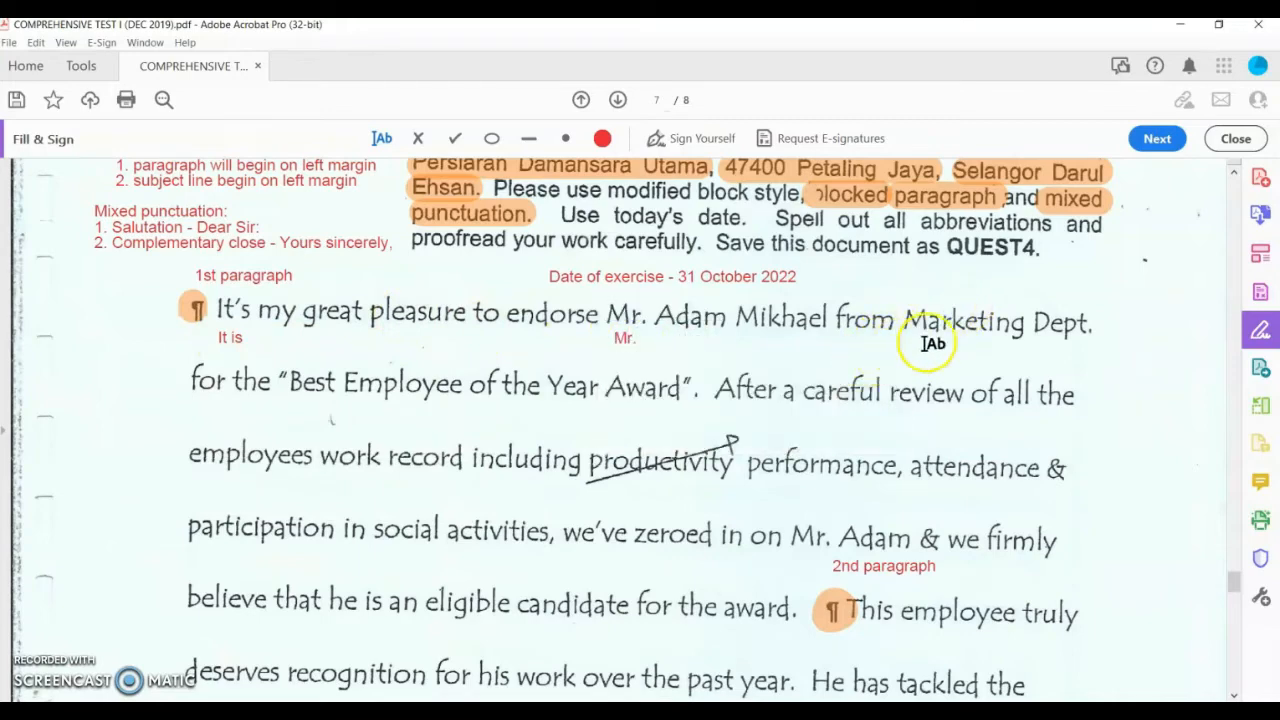
{"action": "left_click", "coordinate": [1036, 350]}
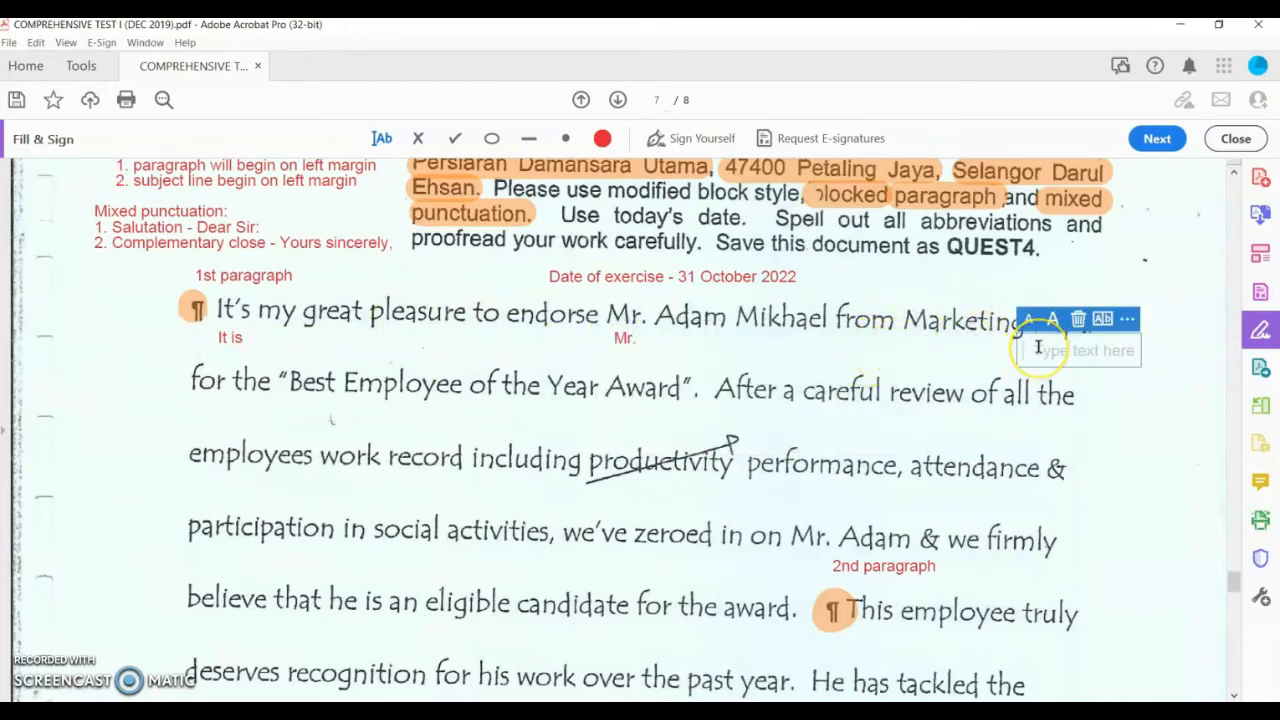
{"action": "type", "text": "Depar"}
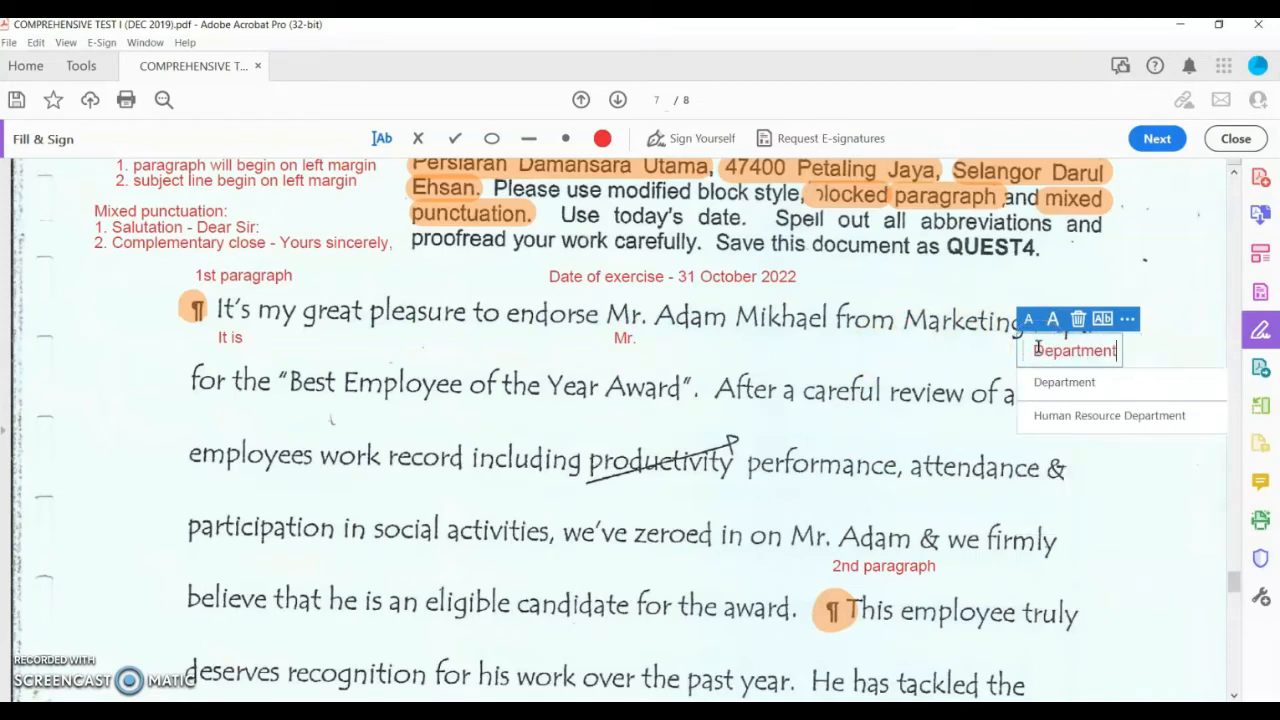
{"action": "type", "text": "tment"}
{"action": "left_click", "coordinate": [386, 437]}
{"action": "scroll", "coordinate": [823, 405], "scroll_direction": "down", "scroll_amount": 2}
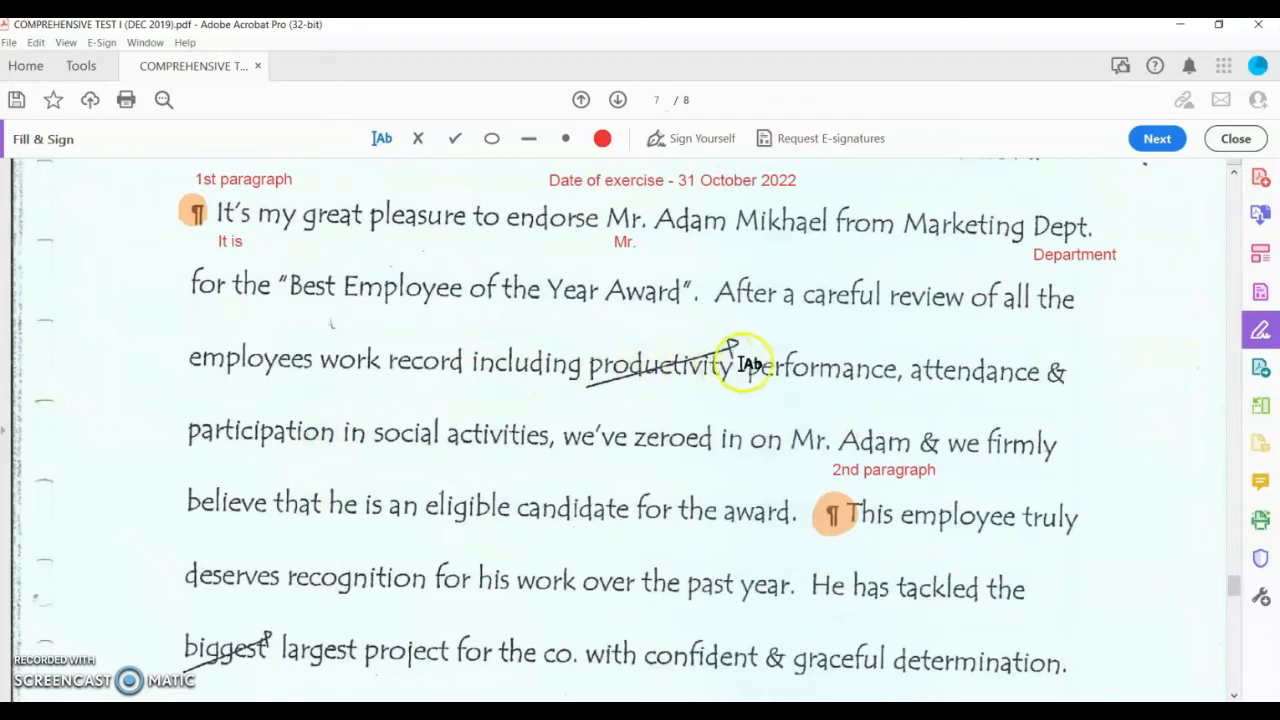
Step: Add 'delete' above productivity and 'and' above the ampersand after attendance
{"action": "left_click", "coordinate": [612, 337]}
{"action": "type", "text": "delete"}
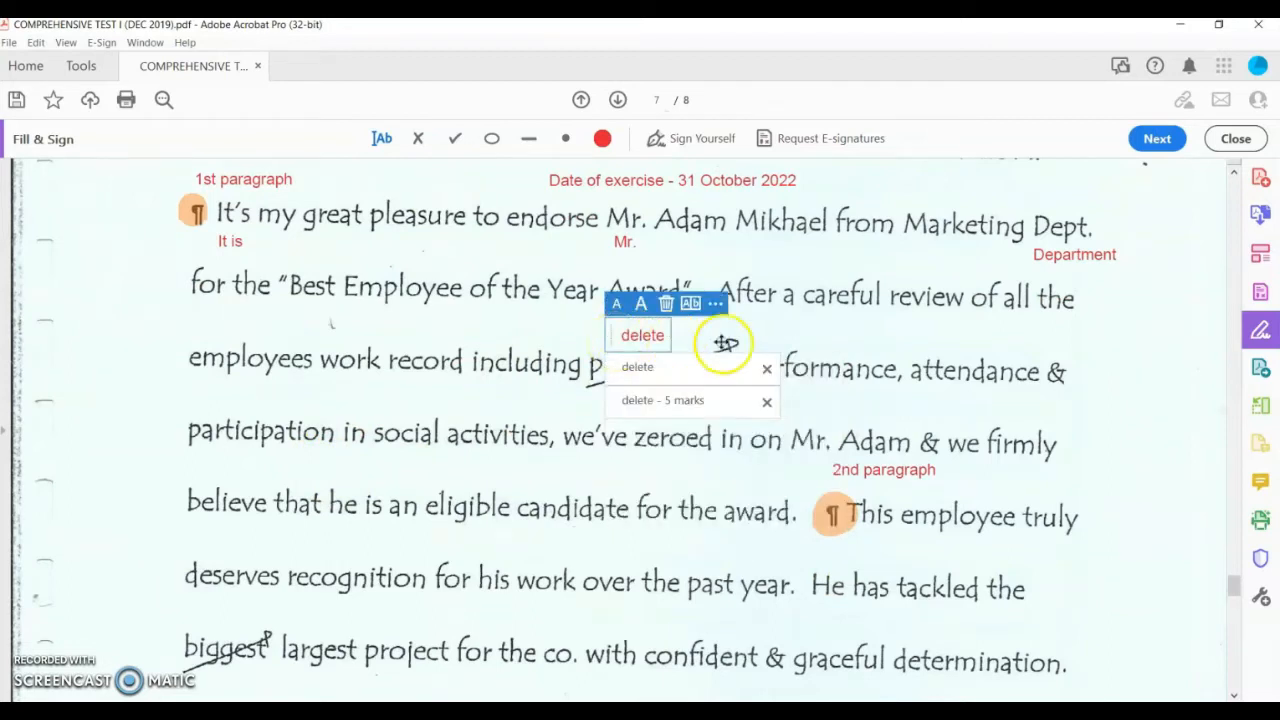
{"action": "left_click", "coordinate": [821, 357]}
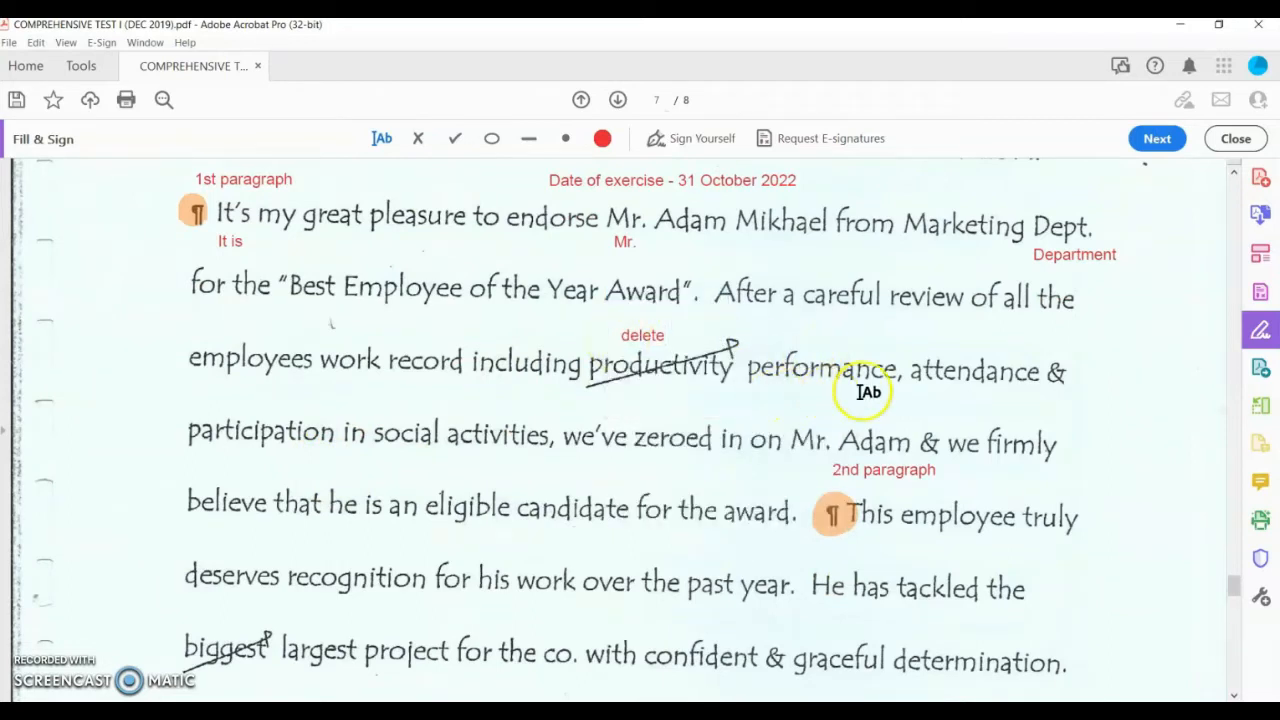
{"action": "left_click", "coordinate": [1056, 352]}
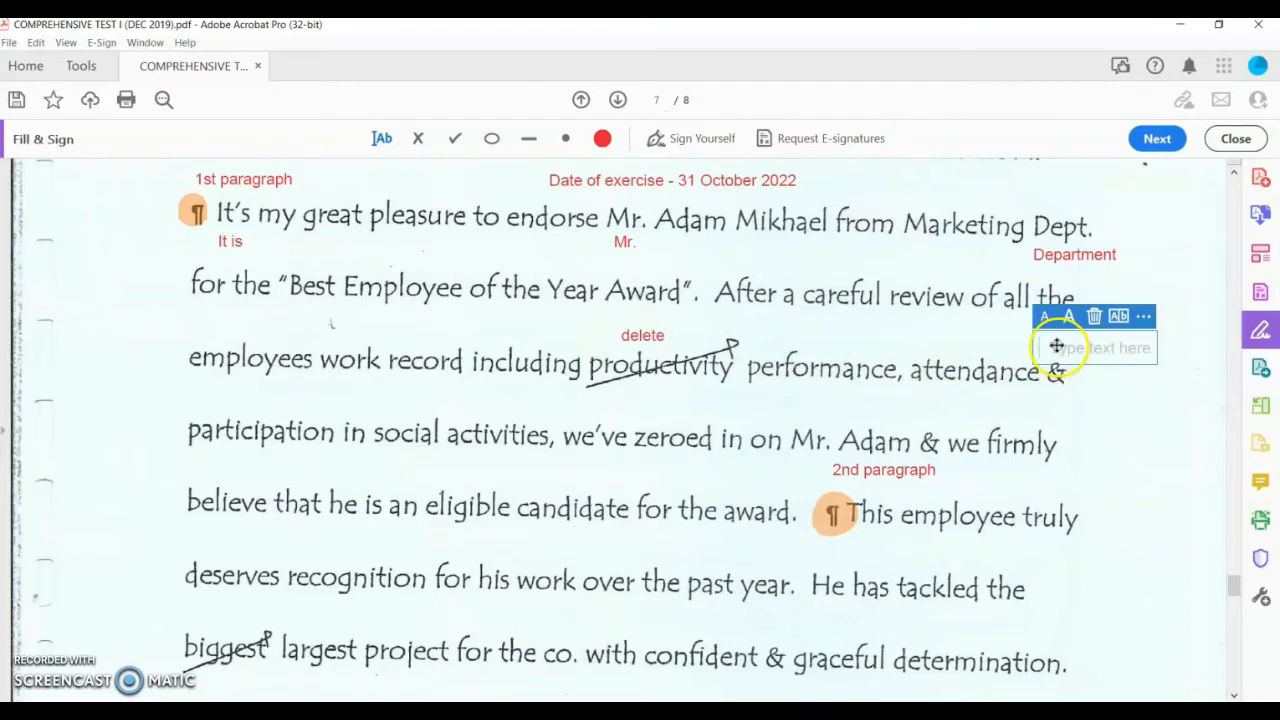
{"action": "type", "text": "and"}
{"action": "scroll", "coordinate": [400, 440], "scroll_direction": "down", "scroll_amount": 3}
{"action": "left_click", "coordinate": [545, 370]}
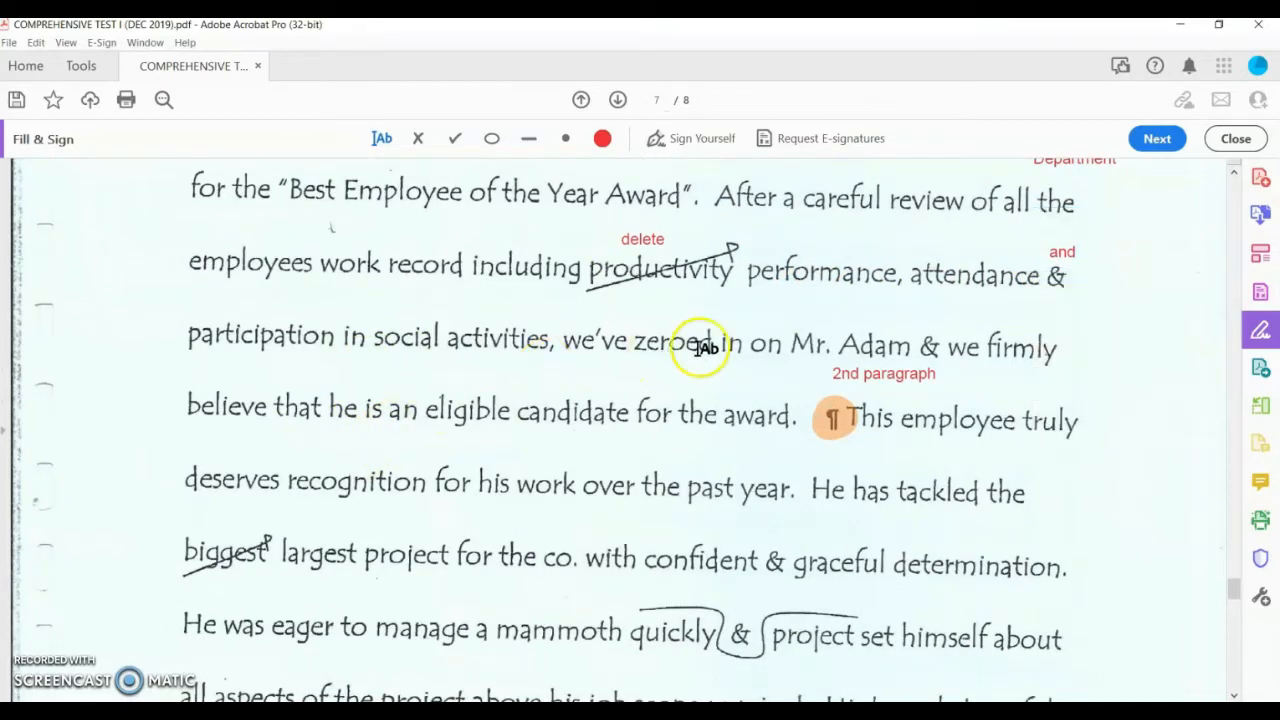
Step: Add 'We have' above we've, 'Mr.' above Mr. Adam, and 'and' above the ampersand
{"action": "left_click", "coordinate": [577, 316]}
{"action": "type", "text": "We"}
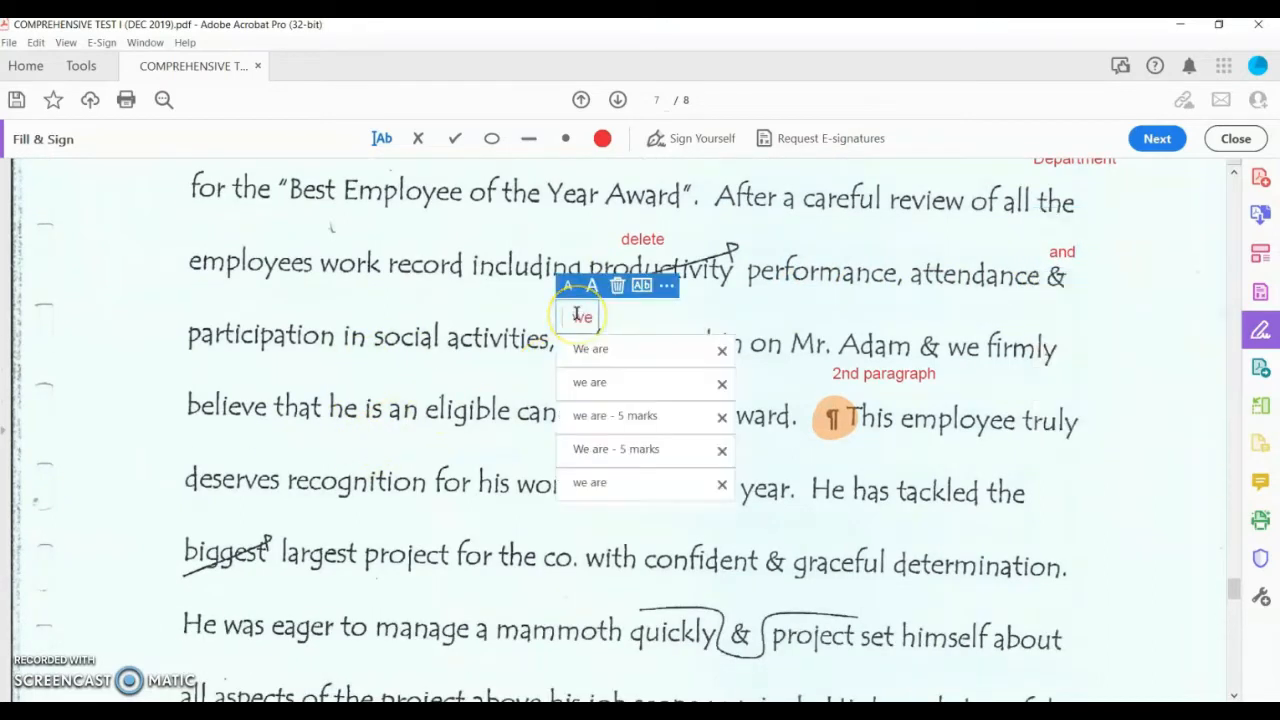
{"action": "type", "text": " have"}
{"action": "left_click", "coordinate": [797, 318]}
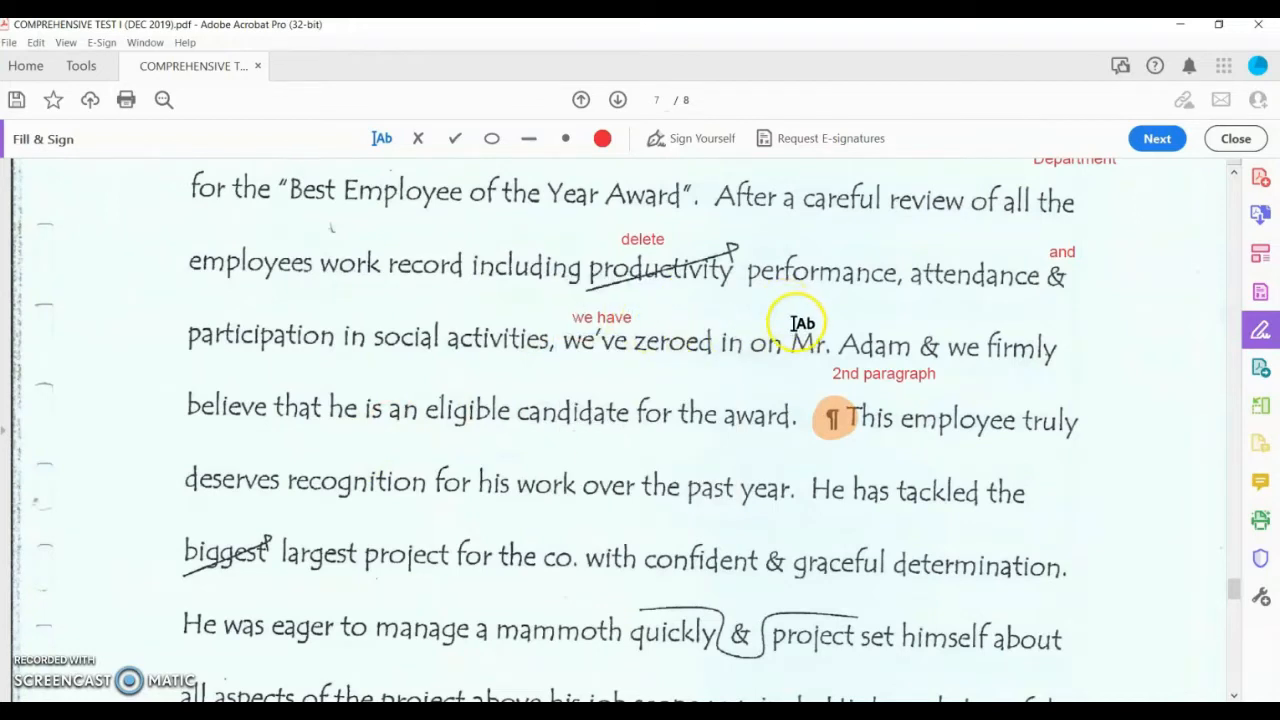
{"action": "left_click", "coordinate": [800, 313]}
{"action": "type", "text": "Mr."}
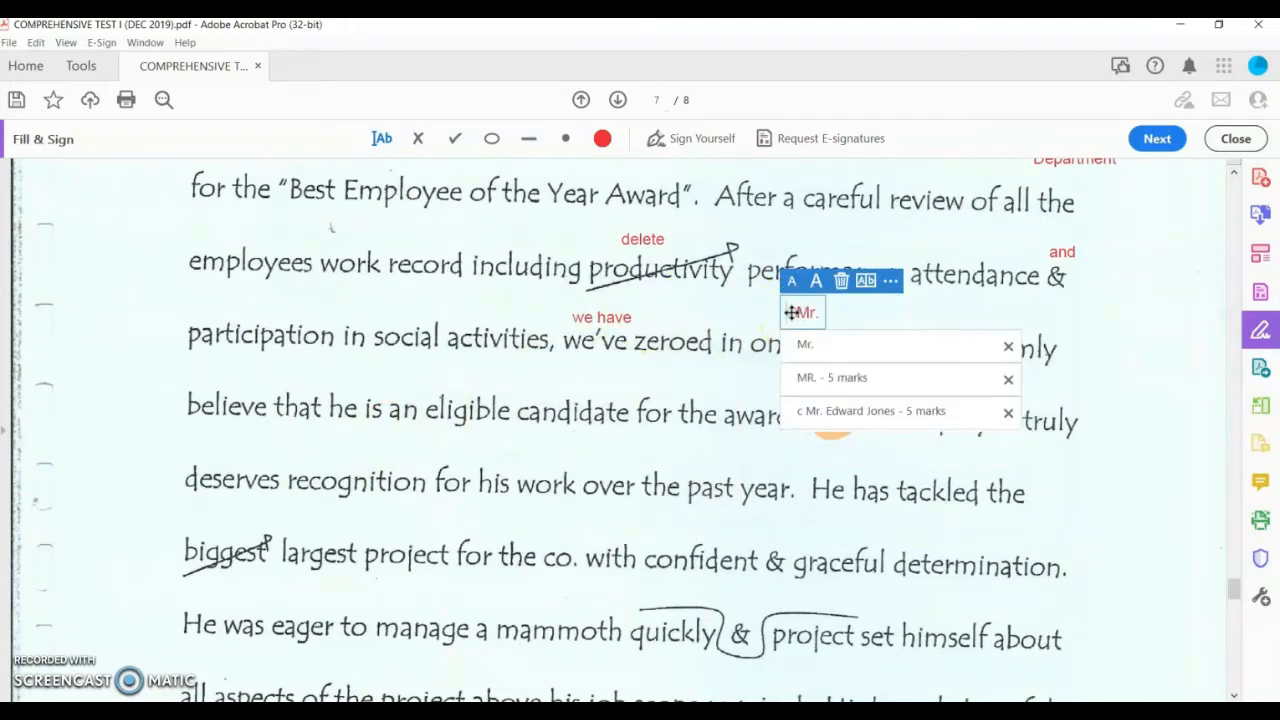
{"action": "left_click", "coordinate": [871, 308]}
{"action": "left_click", "coordinate": [922, 326]}
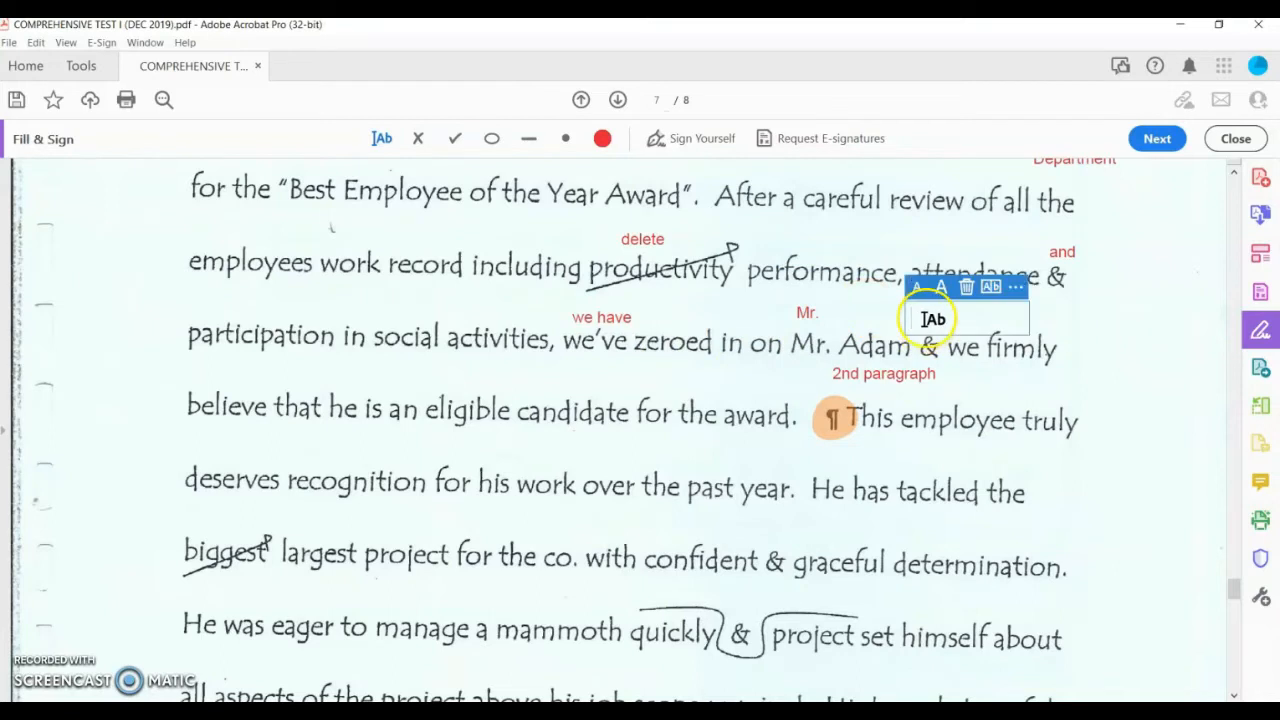
{"action": "type", "text": "and"}
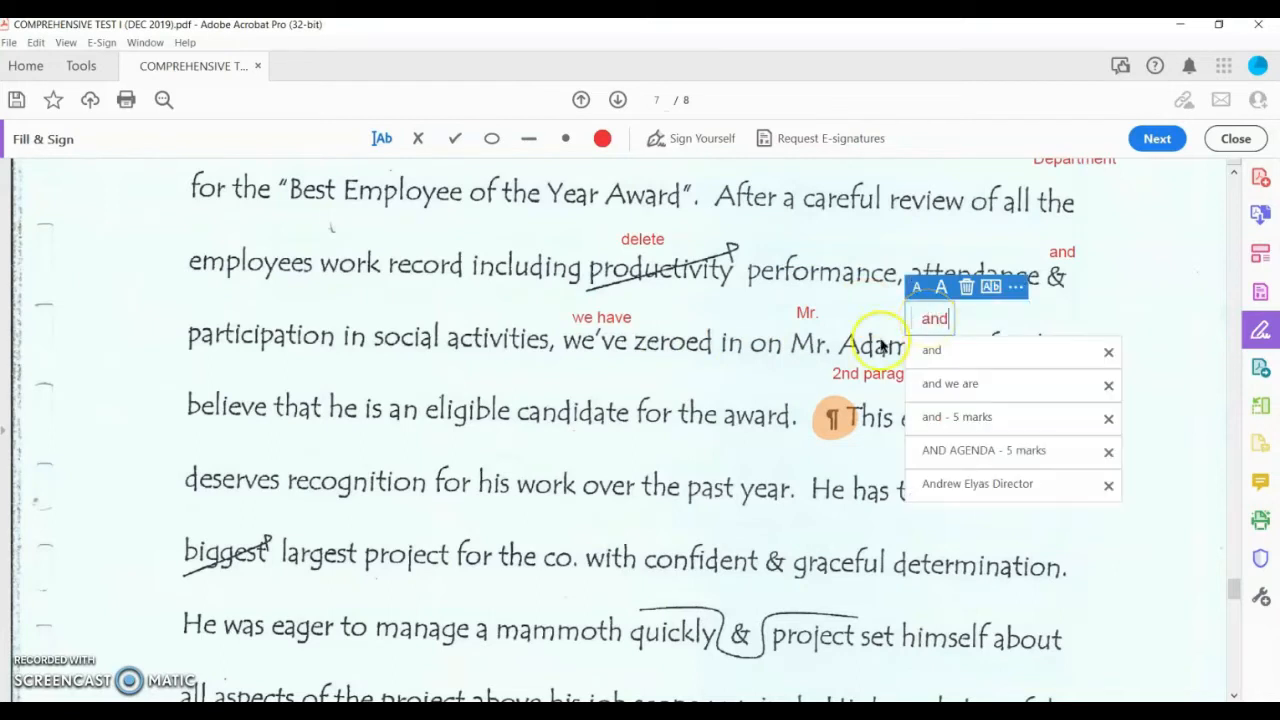
{"action": "left_click", "coordinate": [694, 382]}
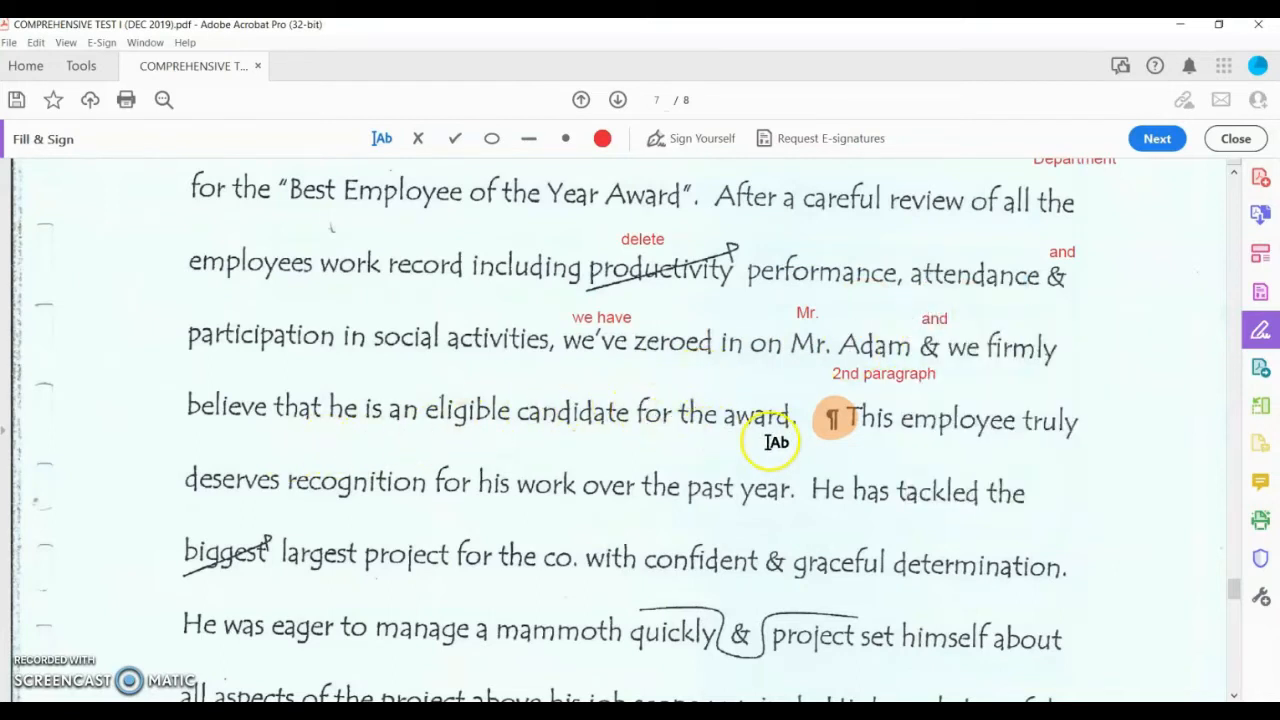
{"action": "scroll", "coordinate": [943, 426], "scroll_direction": "down", "scroll_amount": 2}
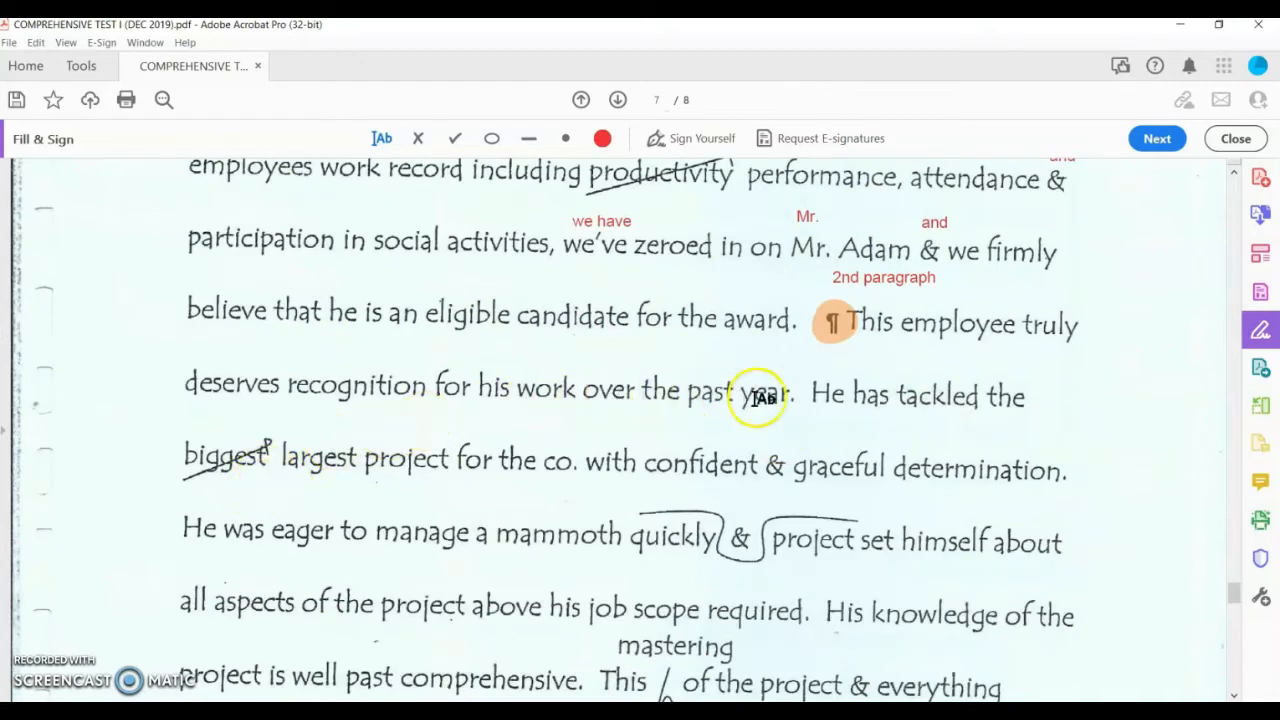
Step: Write a red 'delete' note above the word biggest
{"action": "scroll", "coordinate": [808, 420], "scroll_direction": "down", "scroll_amount": 1}
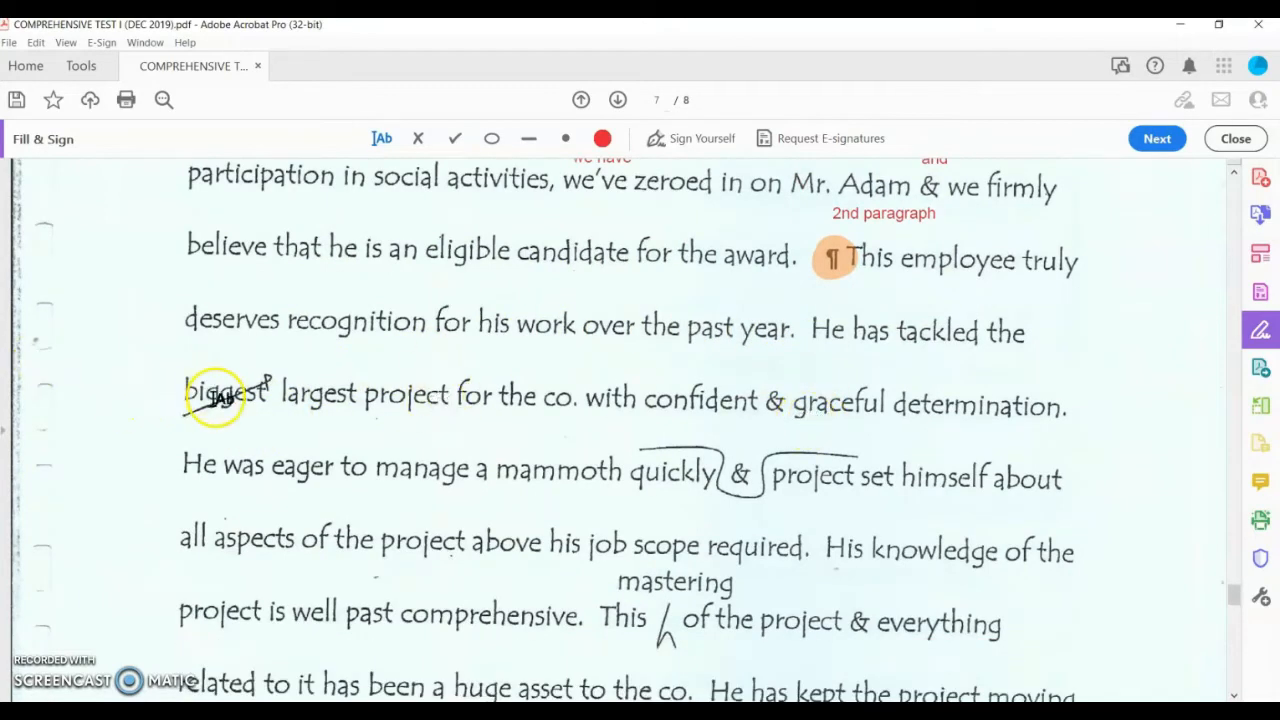
{"action": "scroll", "coordinate": [297, 445], "scroll_direction": "up", "scroll_amount": 3}
{"action": "scroll", "coordinate": [295, 457], "scroll_direction": "down", "scroll_amount": 2}
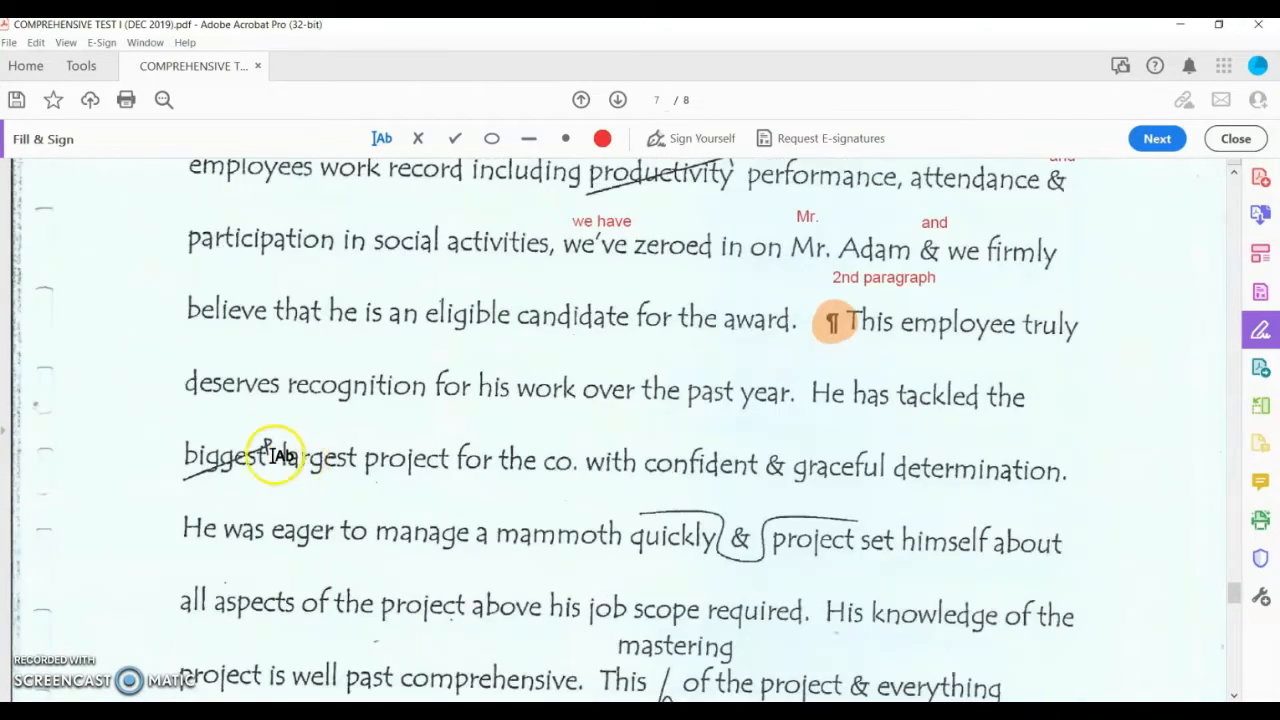
{"action": "left_click", "coordinate": [206, 432]}
{"action": "type", "text": "delete"}
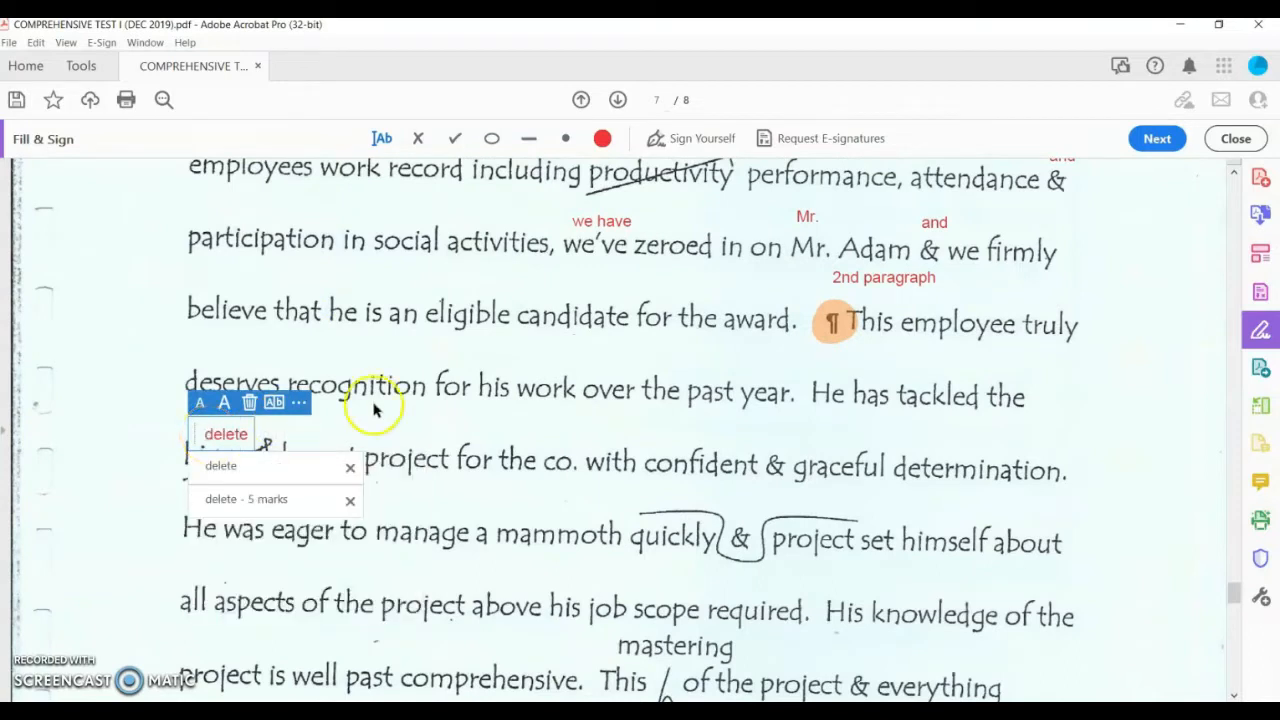
{"action": "left_click", "coordinate": [558, 440]}
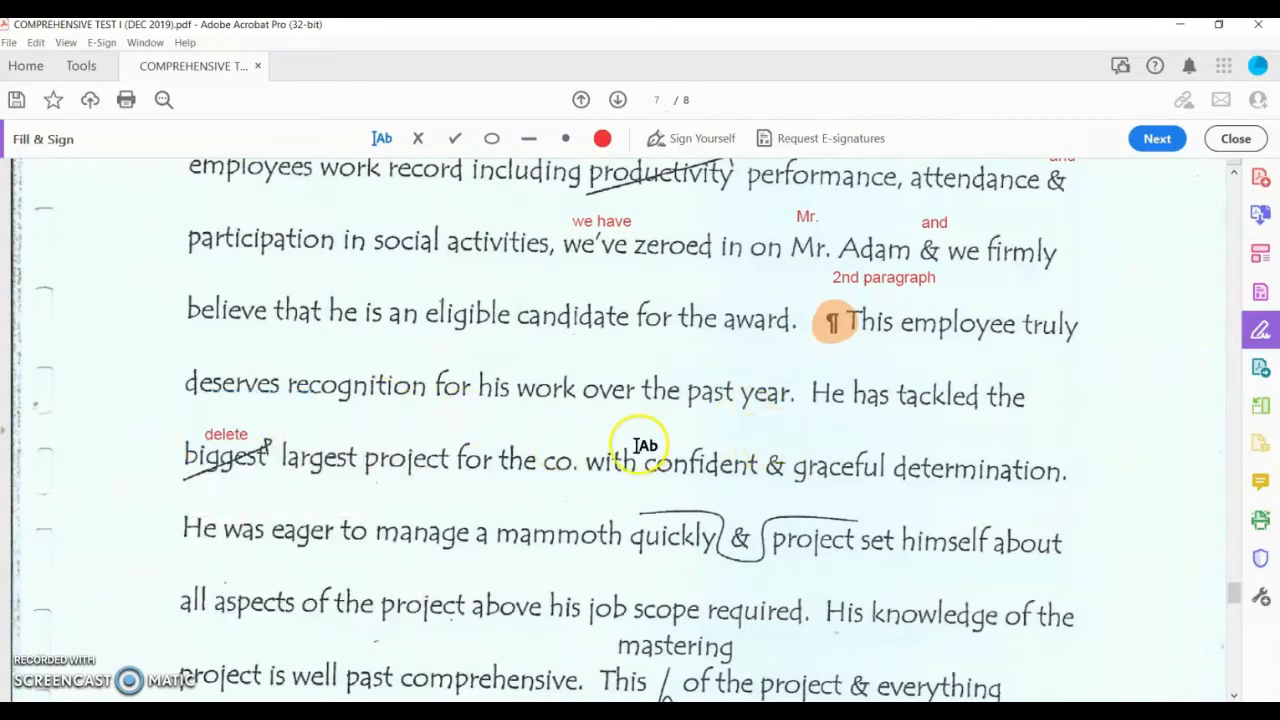
Step: Add 'company' above co. and 'and' above the ampersand before graceful
{"action": "left_click", "coordinate": [553, 432]}
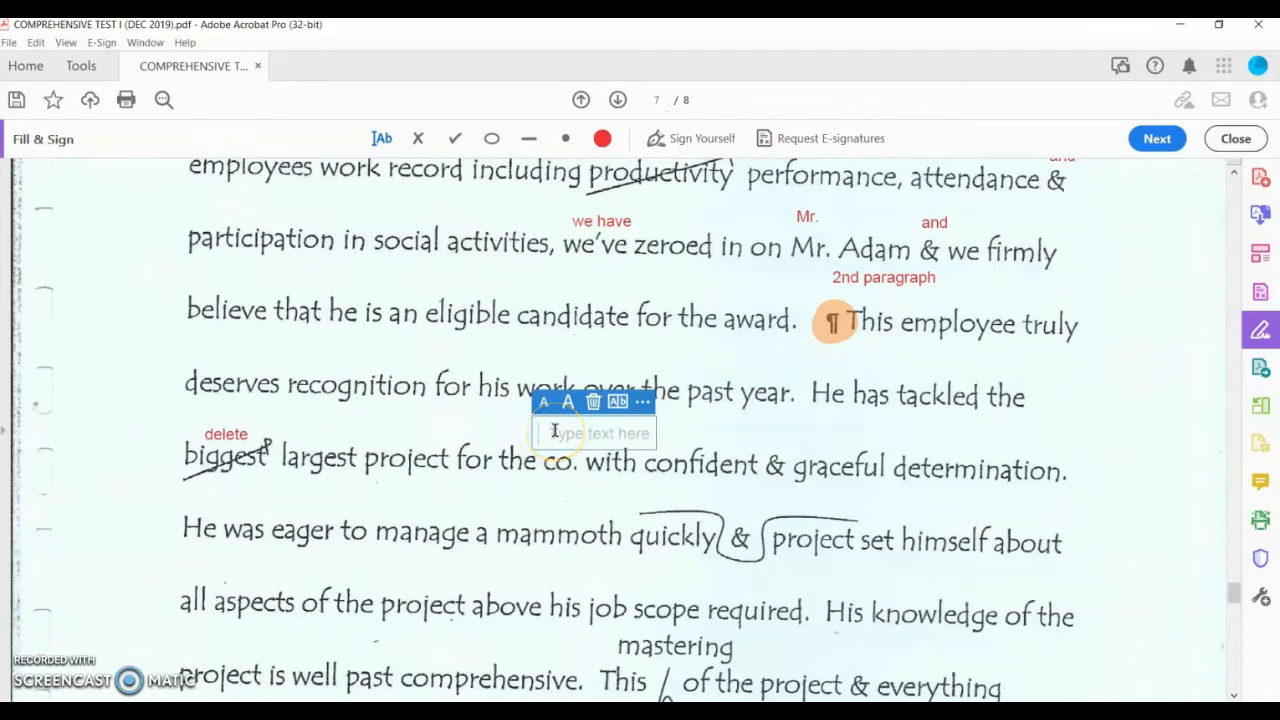
{"action": "type", "text": "company"}
{"action": "left_click", "coordinate": [829, 428]}
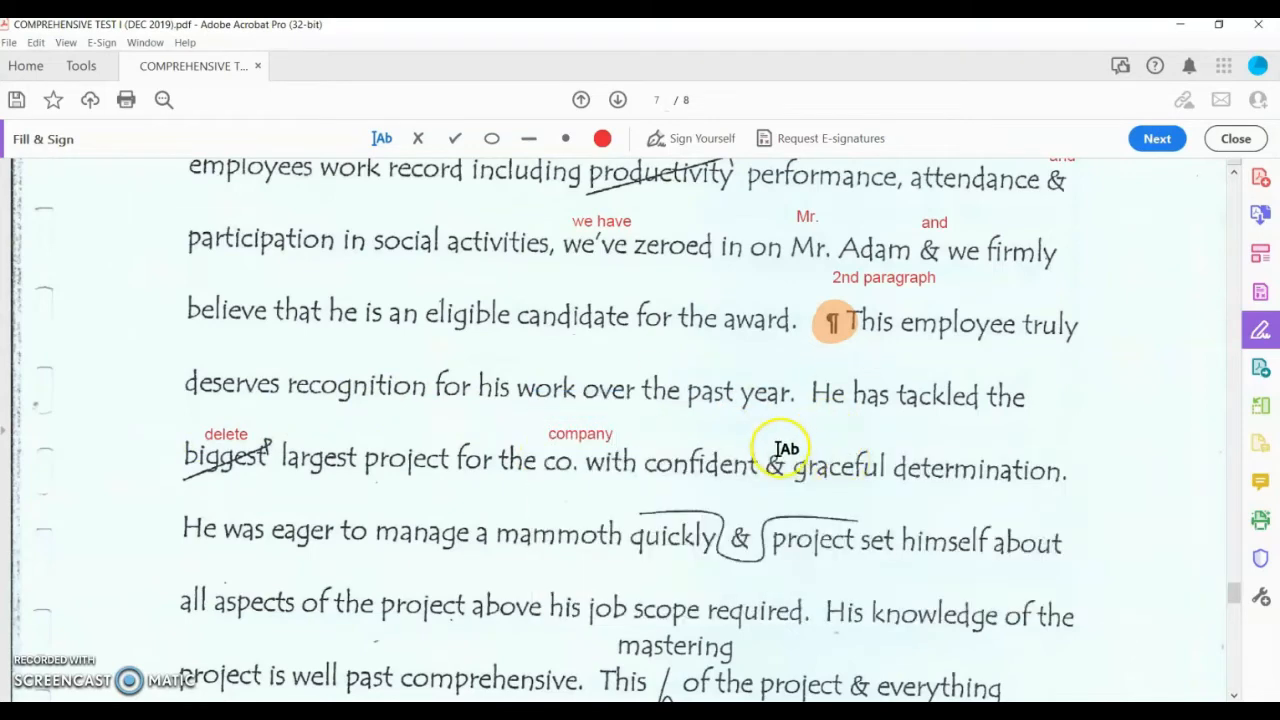
{"action": "left_click", "coordinate": [775, 437]}
{"action": "type", "text": "a"}
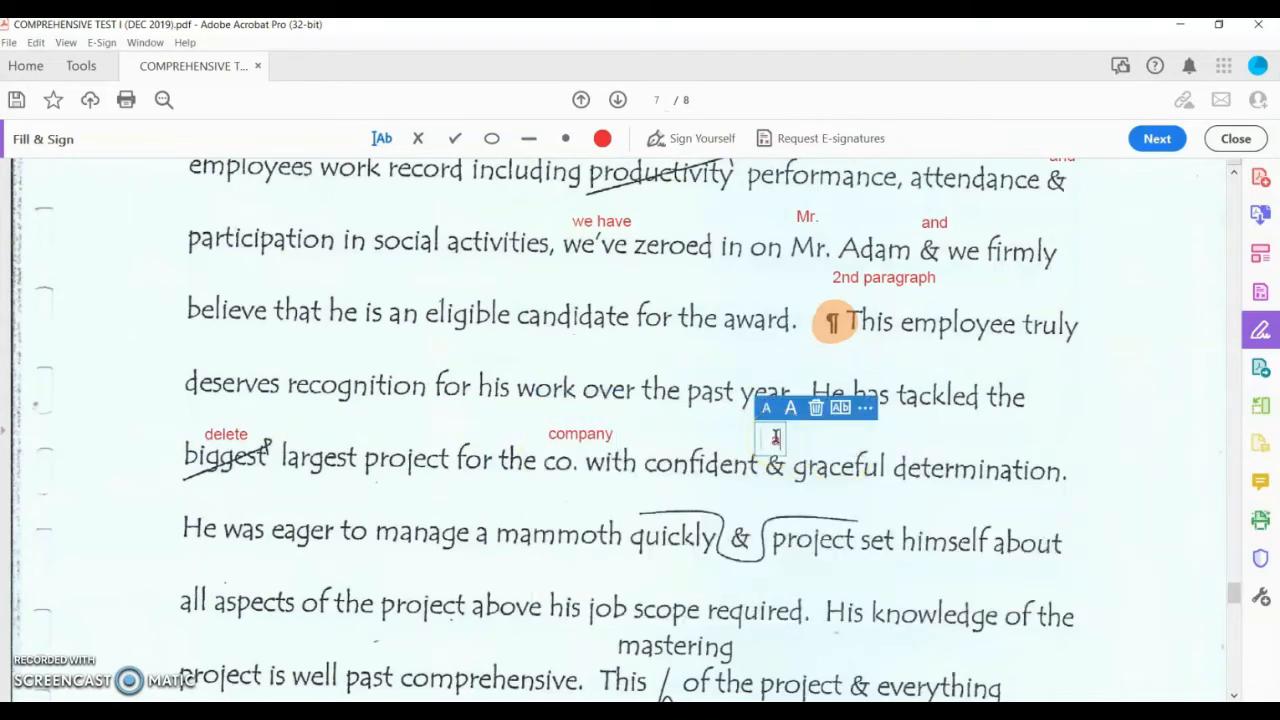
{"action": "type", "text": "nd"}
{"action": "left_click", "coordinate": [911, 443]}
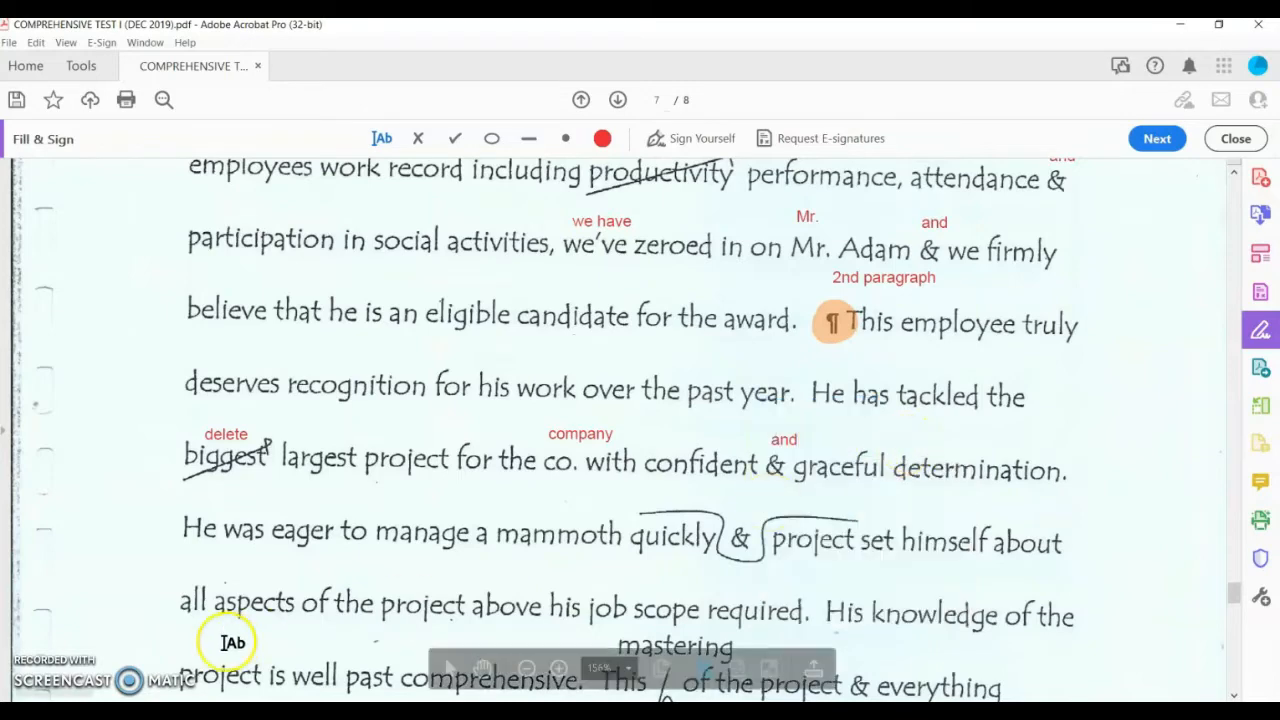
{"action": "scroll", "coordinate": [634, 480], "scroll_direction": "down", "scroll_amount": 3}
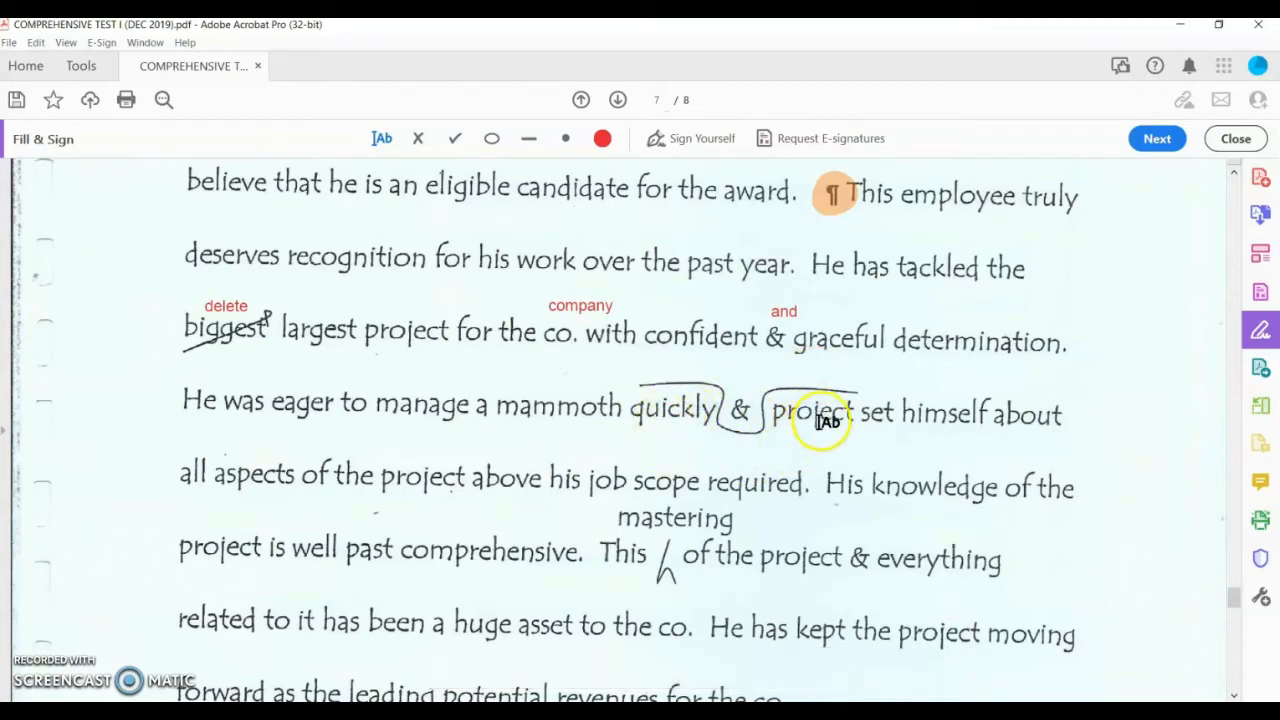
Step: Write a red 'and' note above the ampersand in 'project &'
{"action": "left_click", "coordinate": [650, 370]}
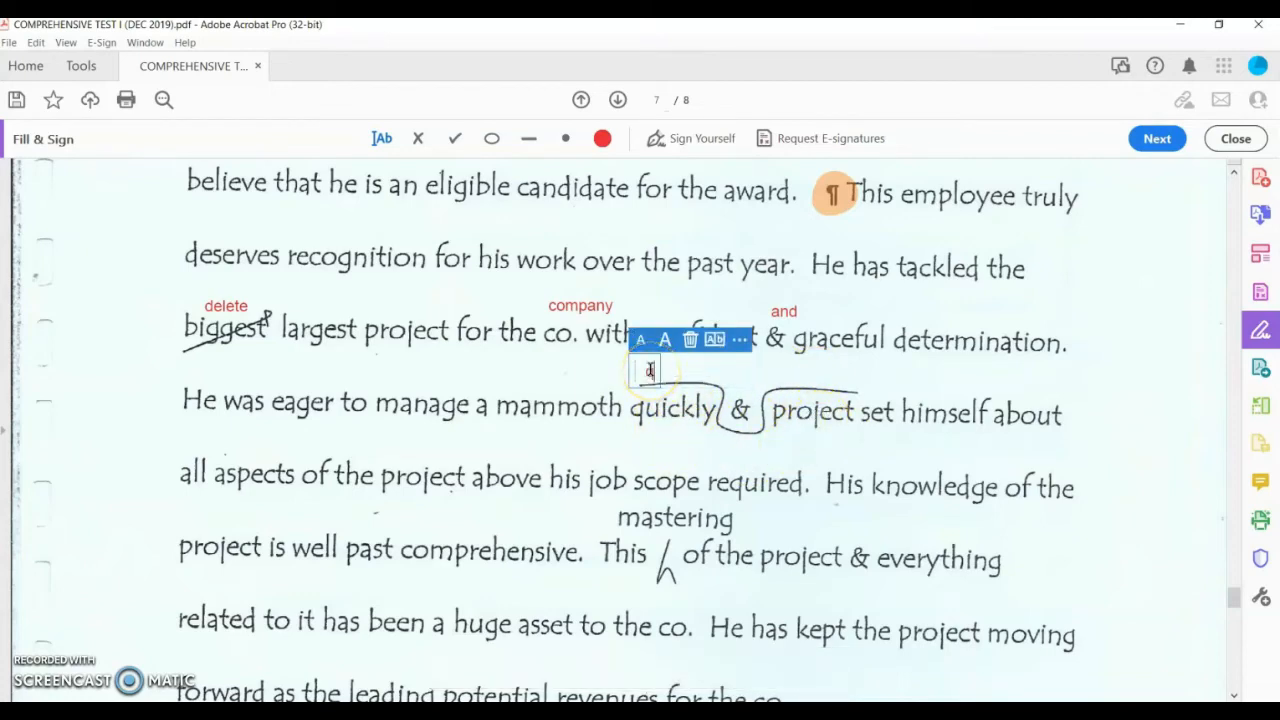
{"action": "type", "text": "project and quickly"}
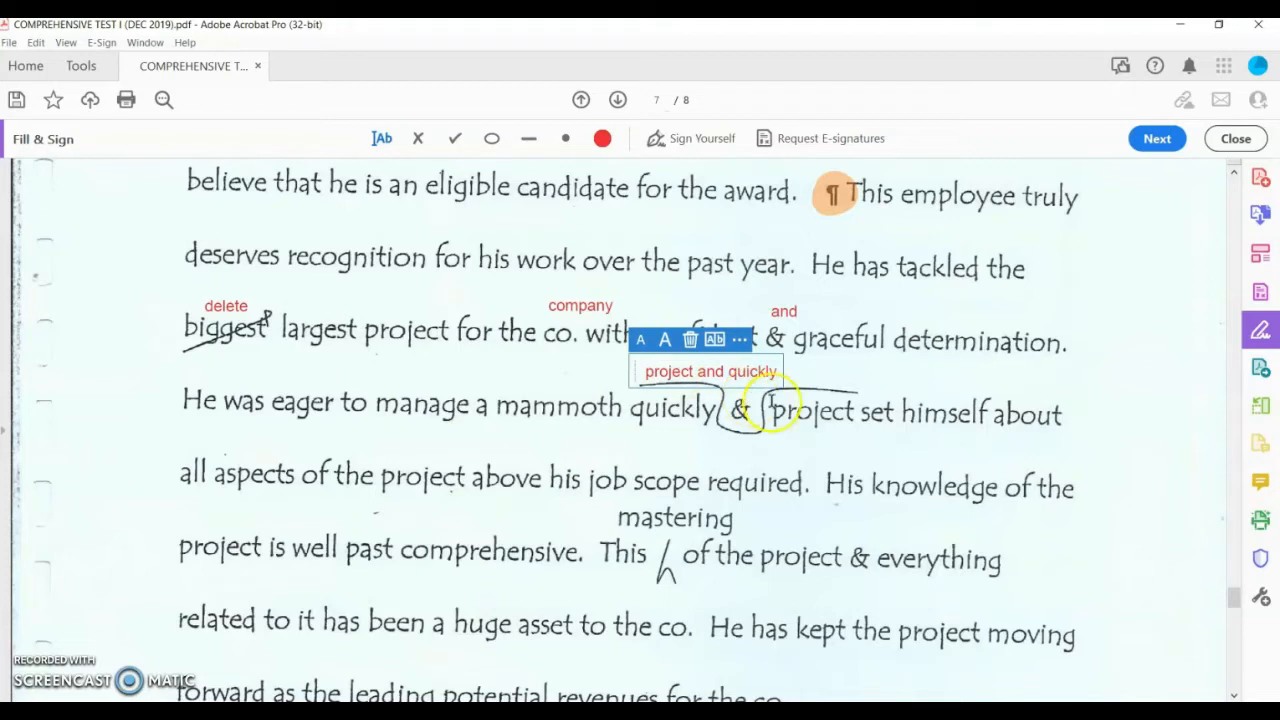
{"action": "scroll", "coordinate": [420, 525], "scroll_direction": "down", "scroll_amount": 2}
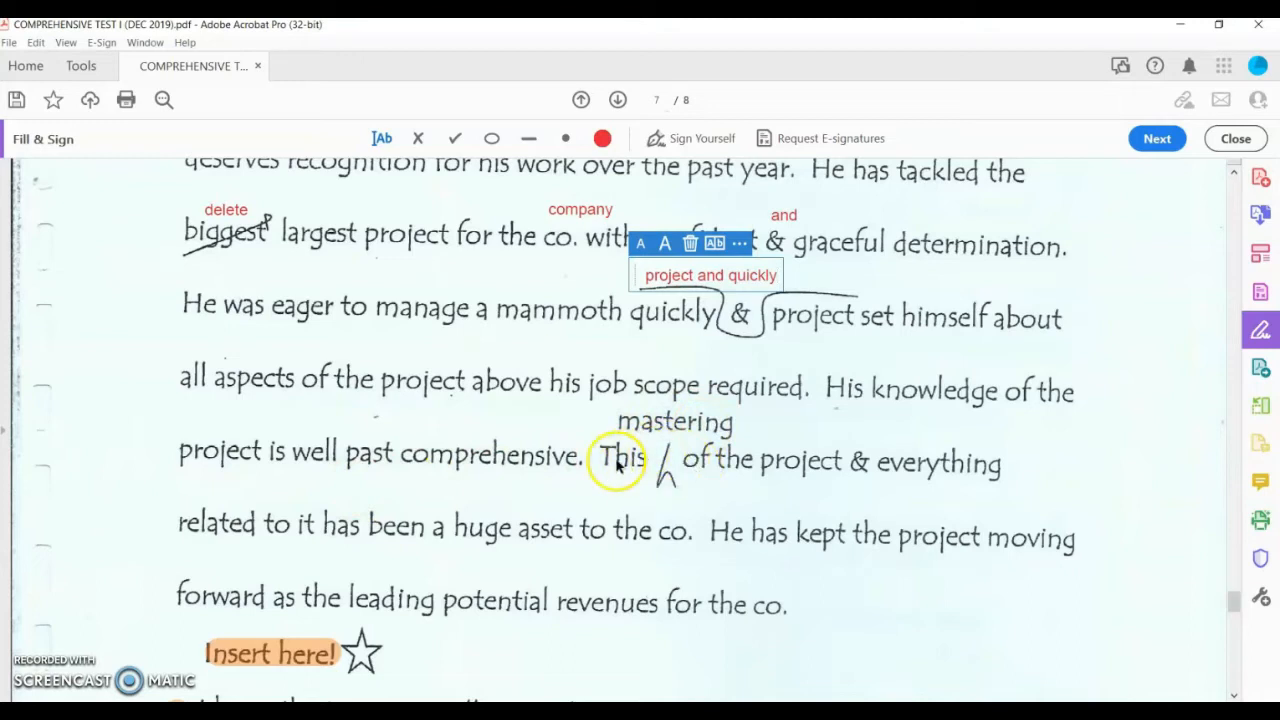
{"action": "left_click", "coordinate": [846, 434]}
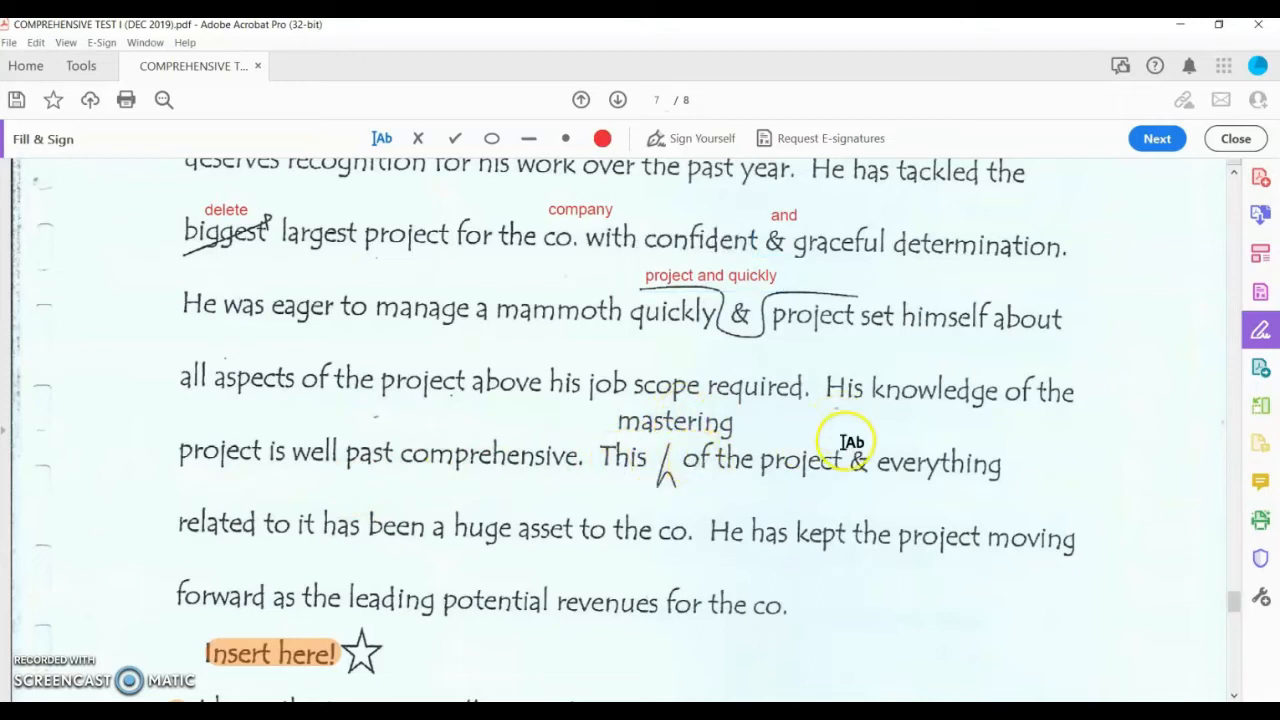
{"action": "left_click", "coordinate": [849, 433]}
{"action": "type", "text": "and"}
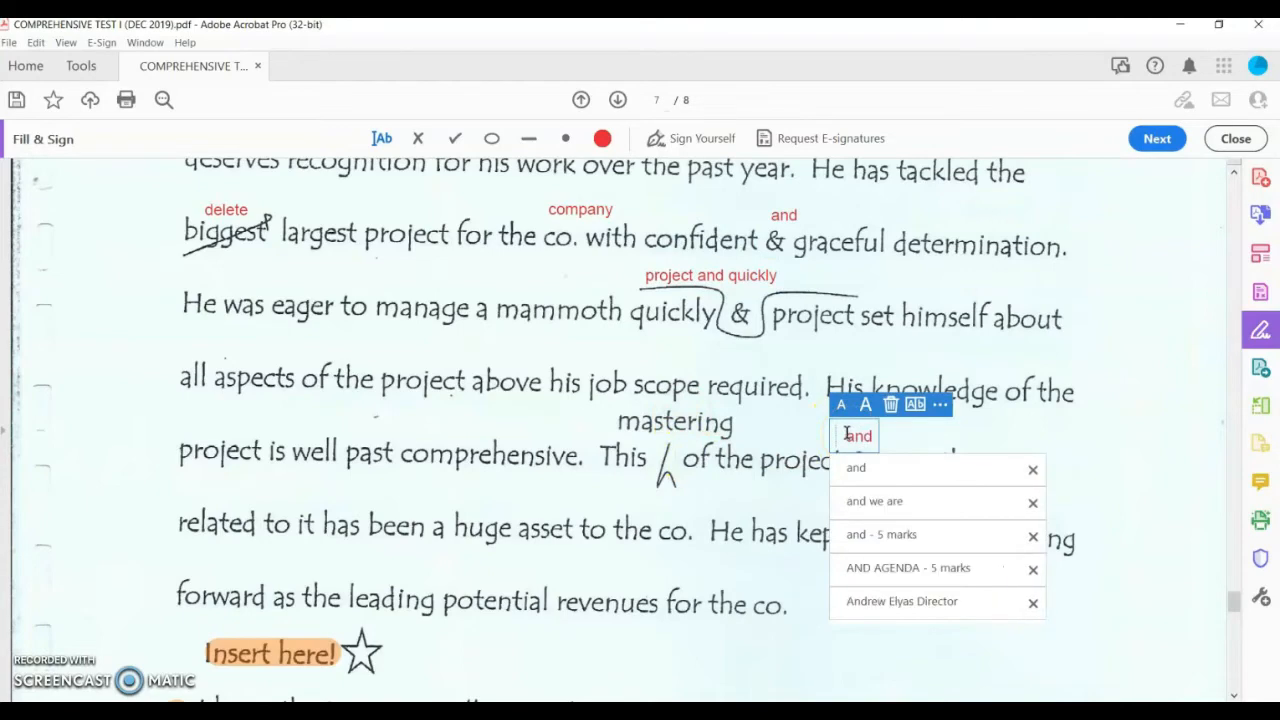
{"action": "left_click", "coordinate": [709, 494]}
Step: Write 'company' above both co. abbreviations further down page 7
{"action": "left_click", "coordinate": [668, 510]}
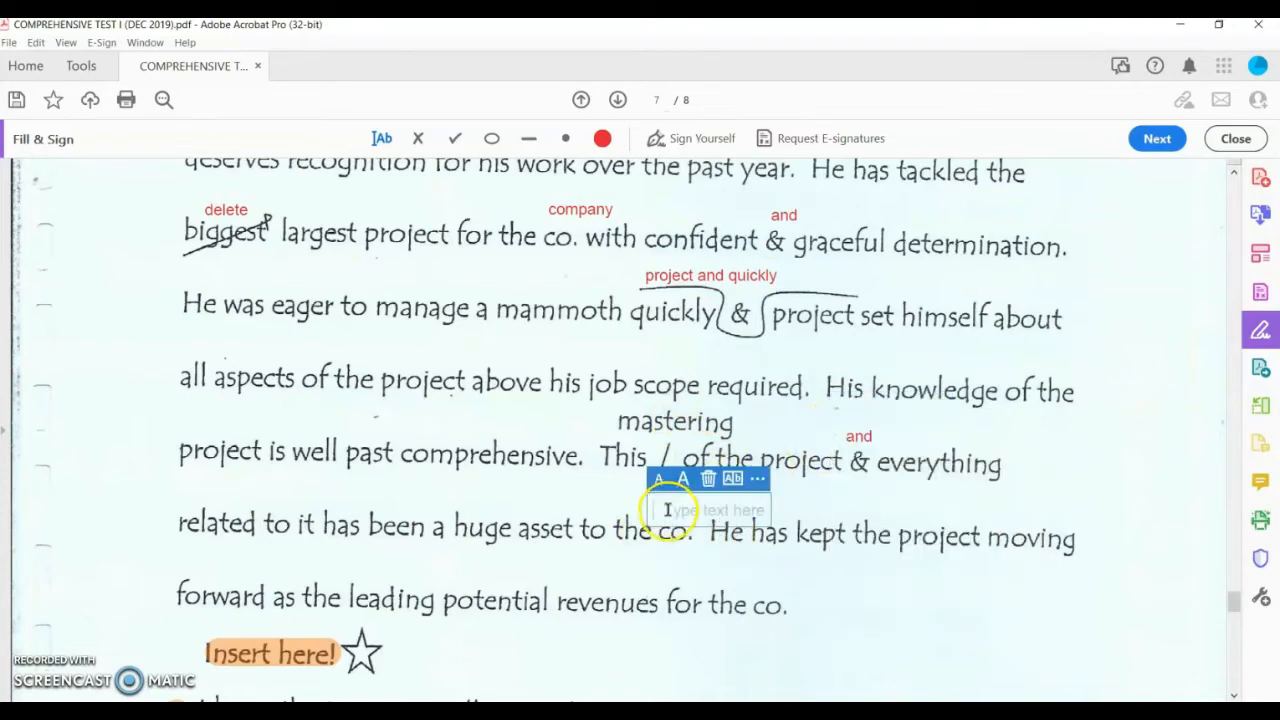
{"action": "type", "text": "company"}
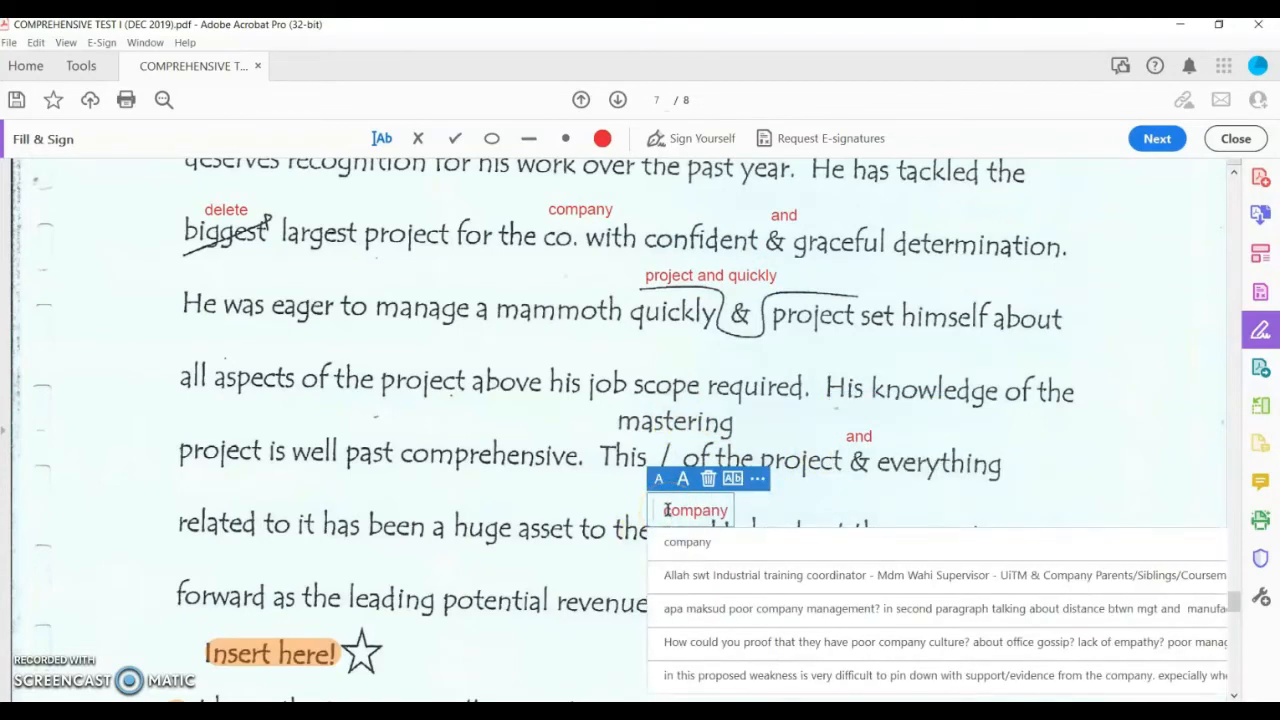
{"action": "left_click", "coordinate": [760, 510]}
{"action": "scroll", "coordinate": [760, 514], "scroll_direction": "down", "scroll_amount": 3}
{"action": "scroll", "coordinate": [400, 530], "scroll_direction": "down", "scroll_amount": 2}
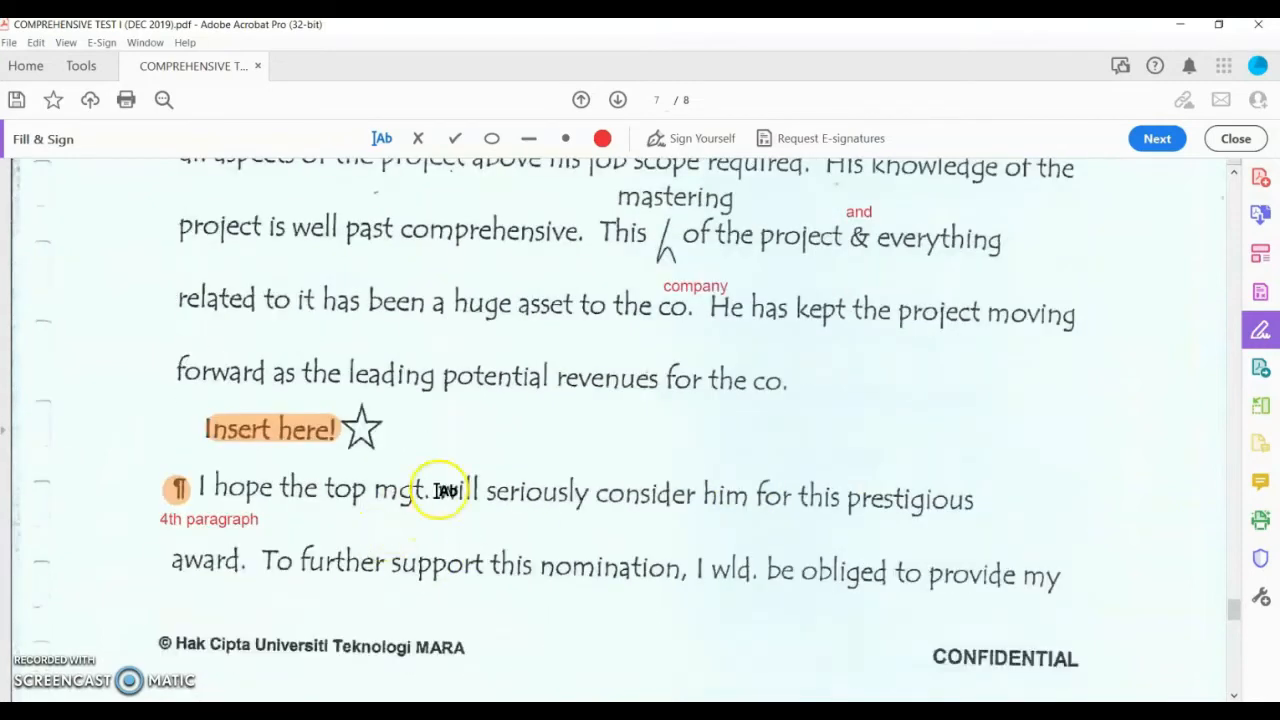
{"action": "left_click", "coordinate": [761, 352]}
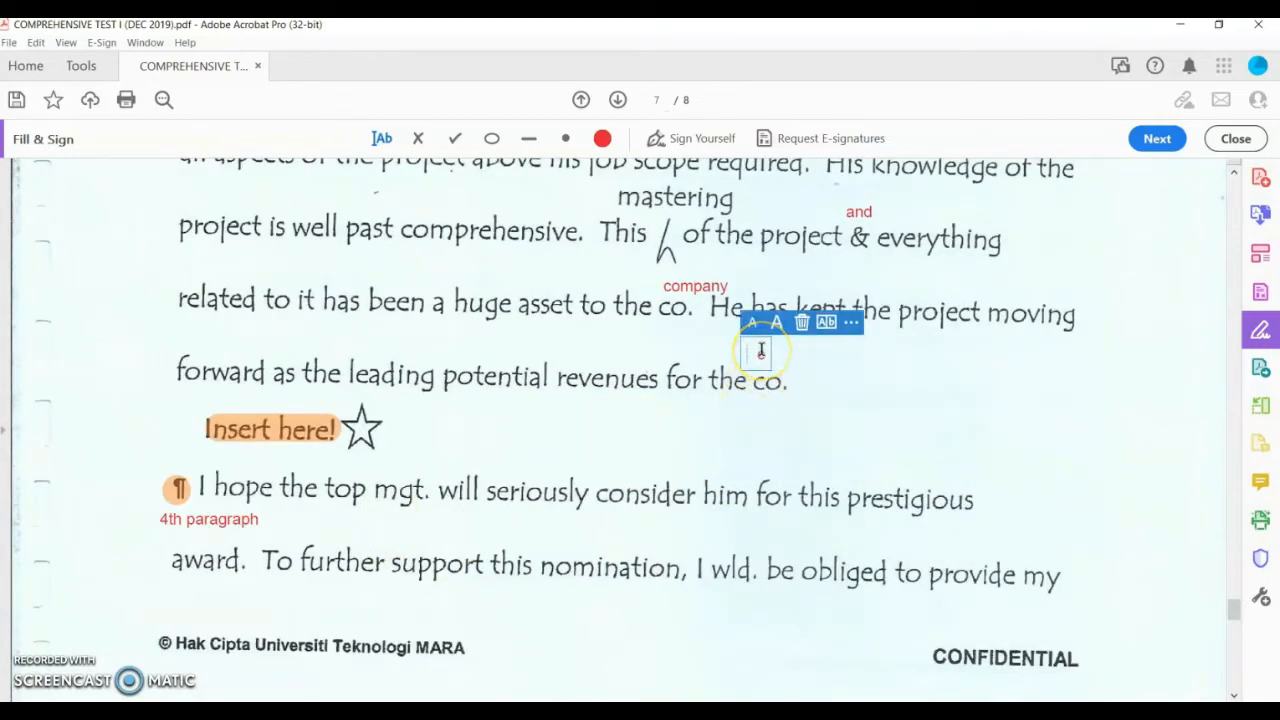
{"action": "type", "text": "company"}
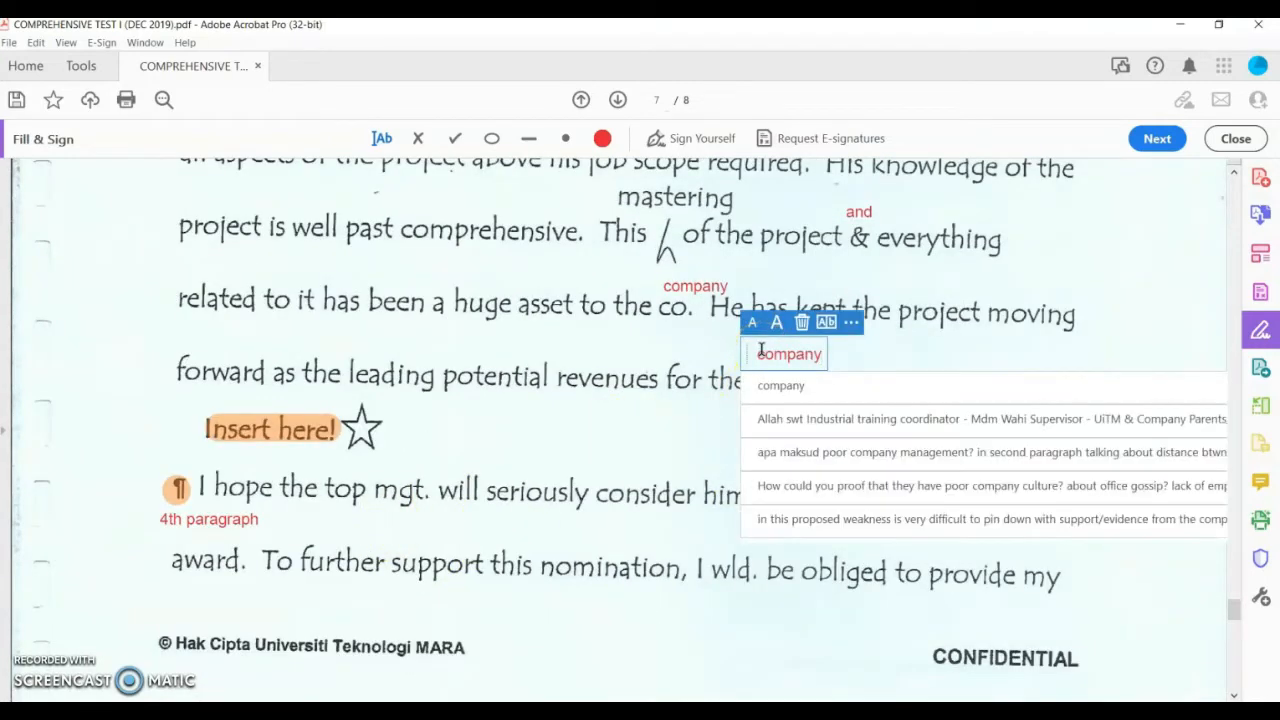
{"action": "left_click", "coordinate": [560, 447]}
Step: Add 'Mr.' above Mr. Adam and 'and' above the ampersand after efficient
{"action": "scroll", "coordinate": [375, 460], "scroll_direction": "down", "scroll_amount": 10}
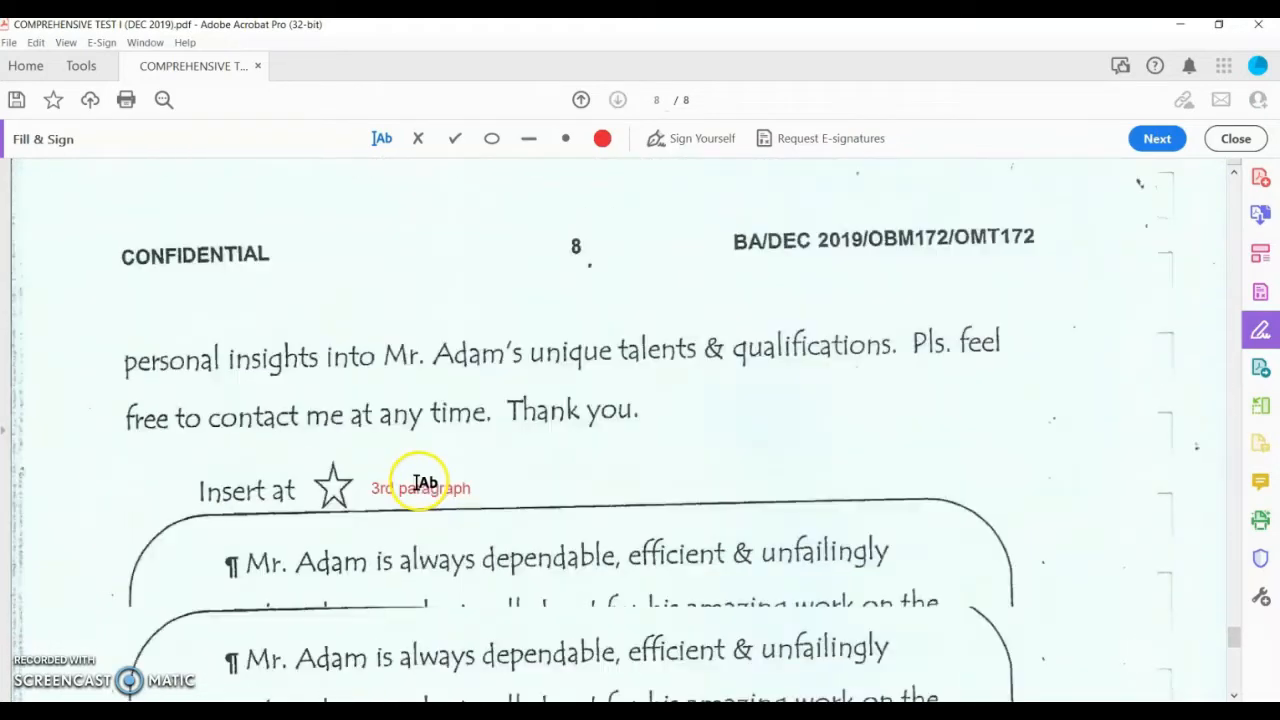
{"action": "left_click", "coordinate": [260, 318]}
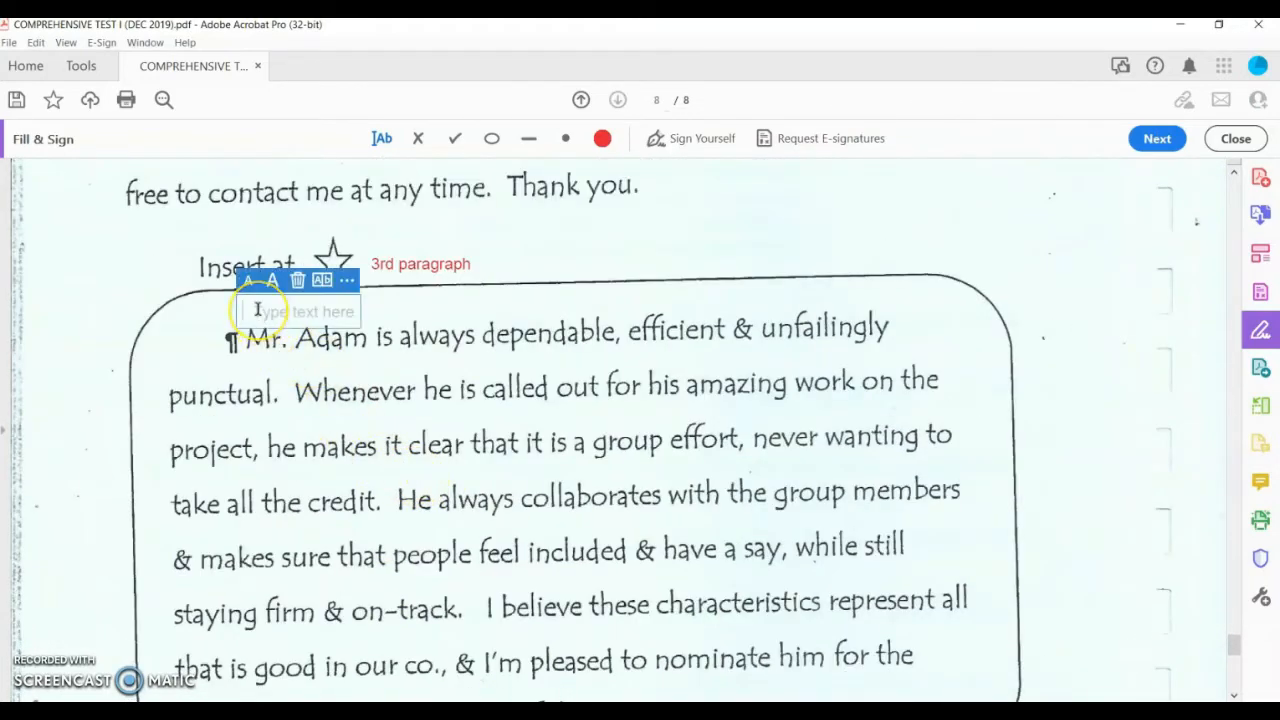
{"action": "type", "text": "Mr."}
{"action": "left_click", "coordinate": [737, 300]}
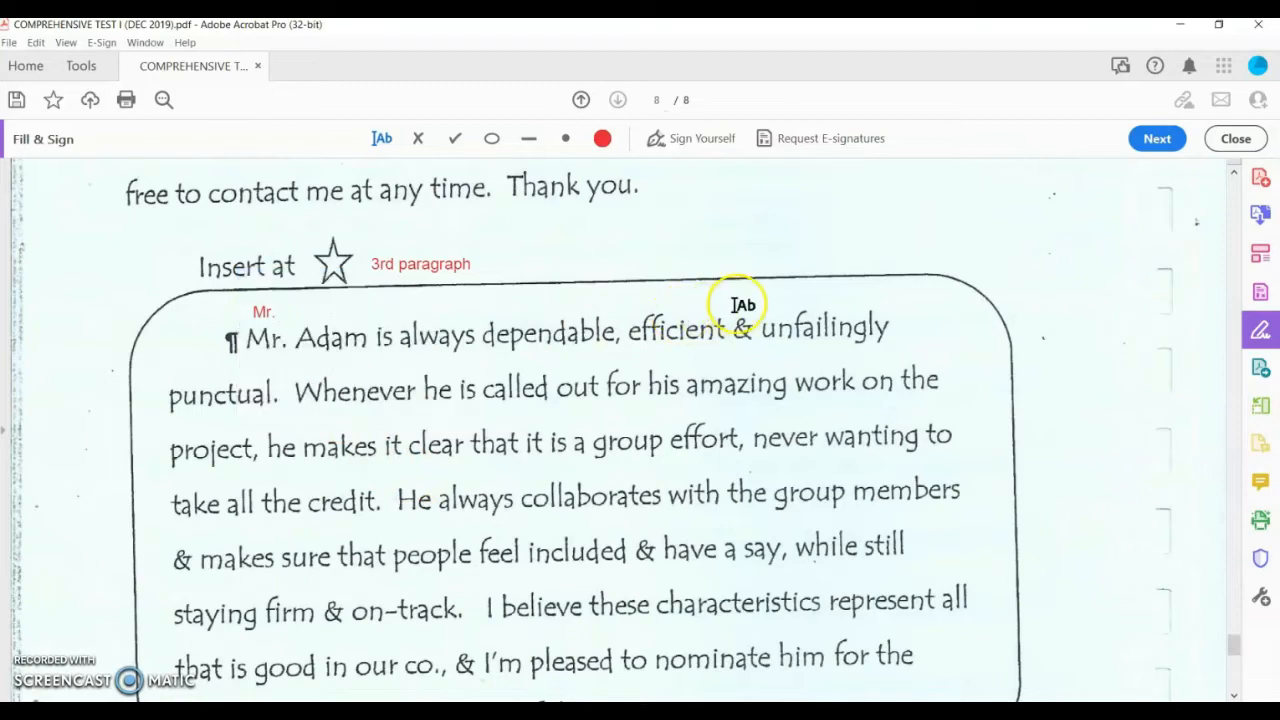
{"action": "type", "text": "and"}
{"action": "left_click", "coordinate": [614, 370]}
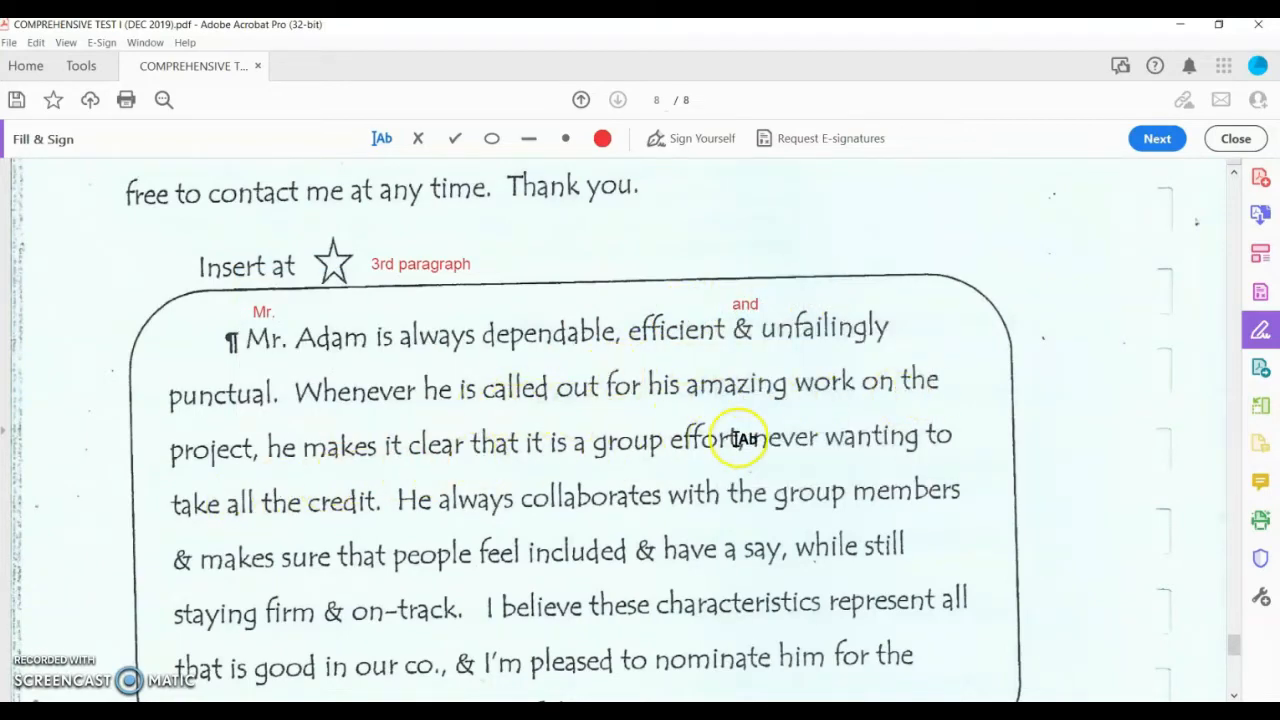
Step: Add 'and' notes above the ampersands before makes, have and on-track
{"action": "scroll", "coordinate": [750, 445], "scroll_direction": "down", "scroll_amount": 3}
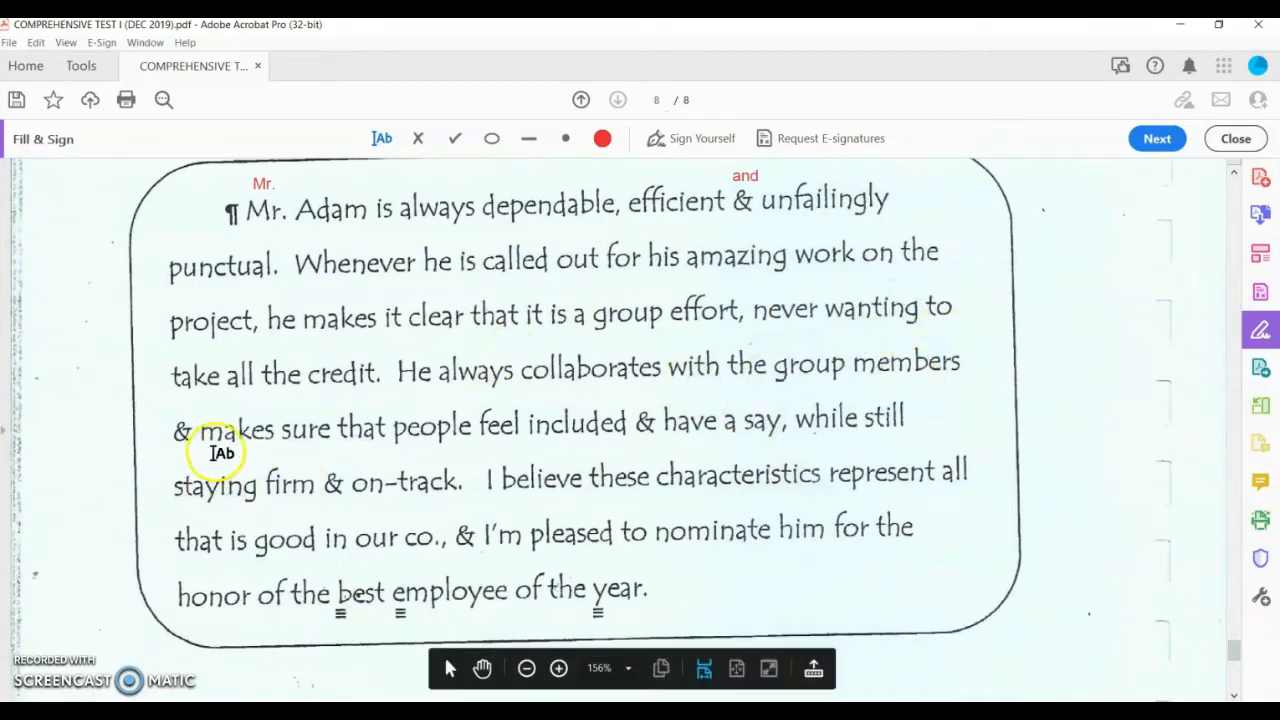
{"action": "left_click", "coordinate": [181, 410]}
{"action": "type", "text": "and"}
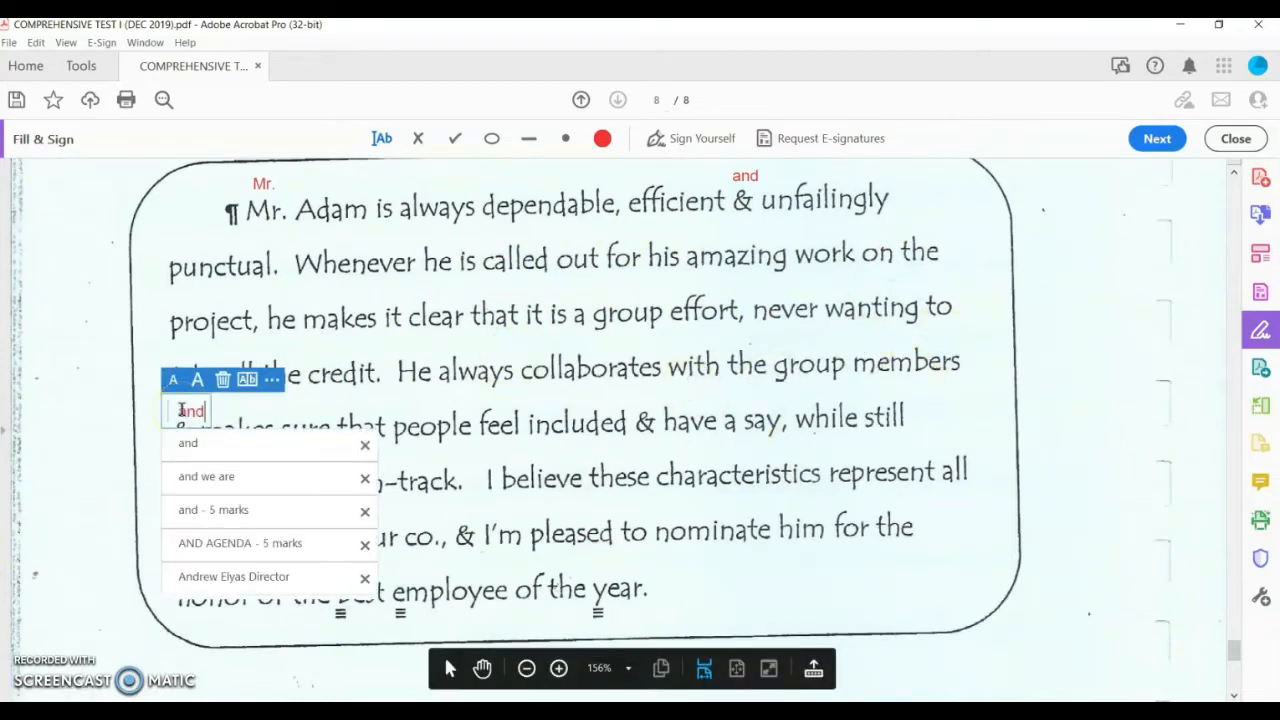
{"action": "left_click", "coordinate": [597, 420]}
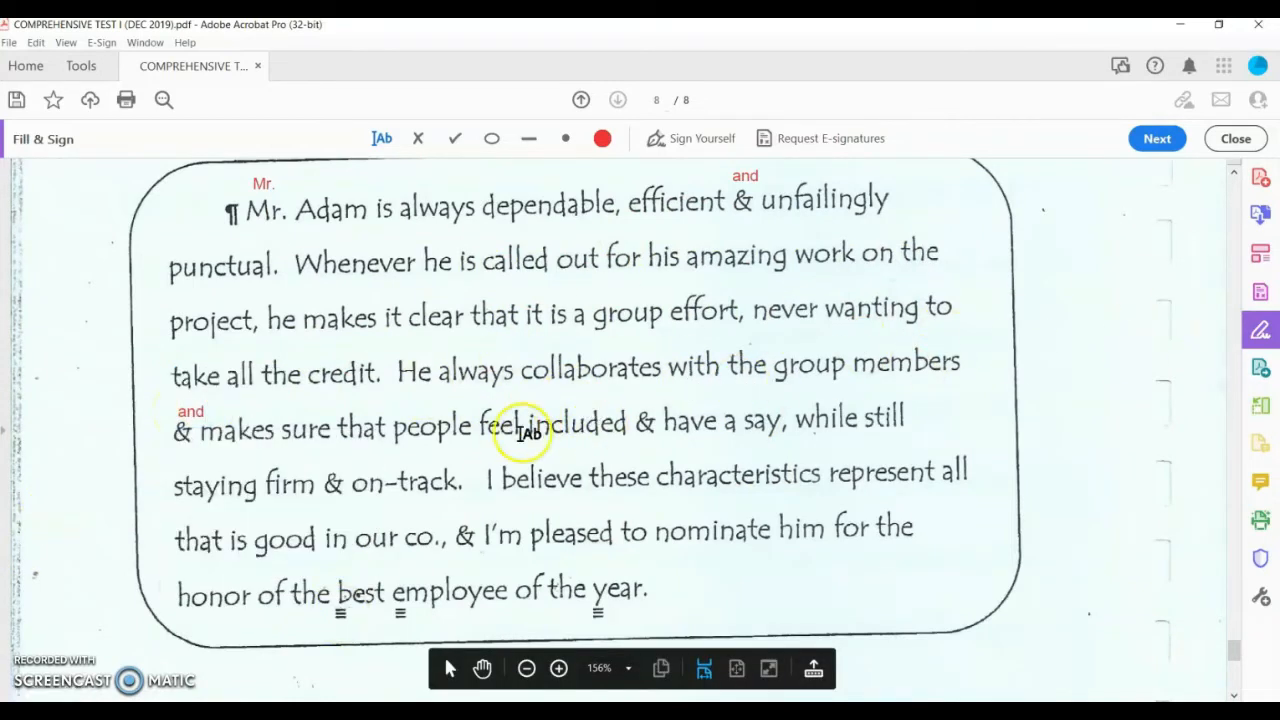
{"action": "left_click", "coordinate": [645, 400]}
{"action": "type", "text": "and"}
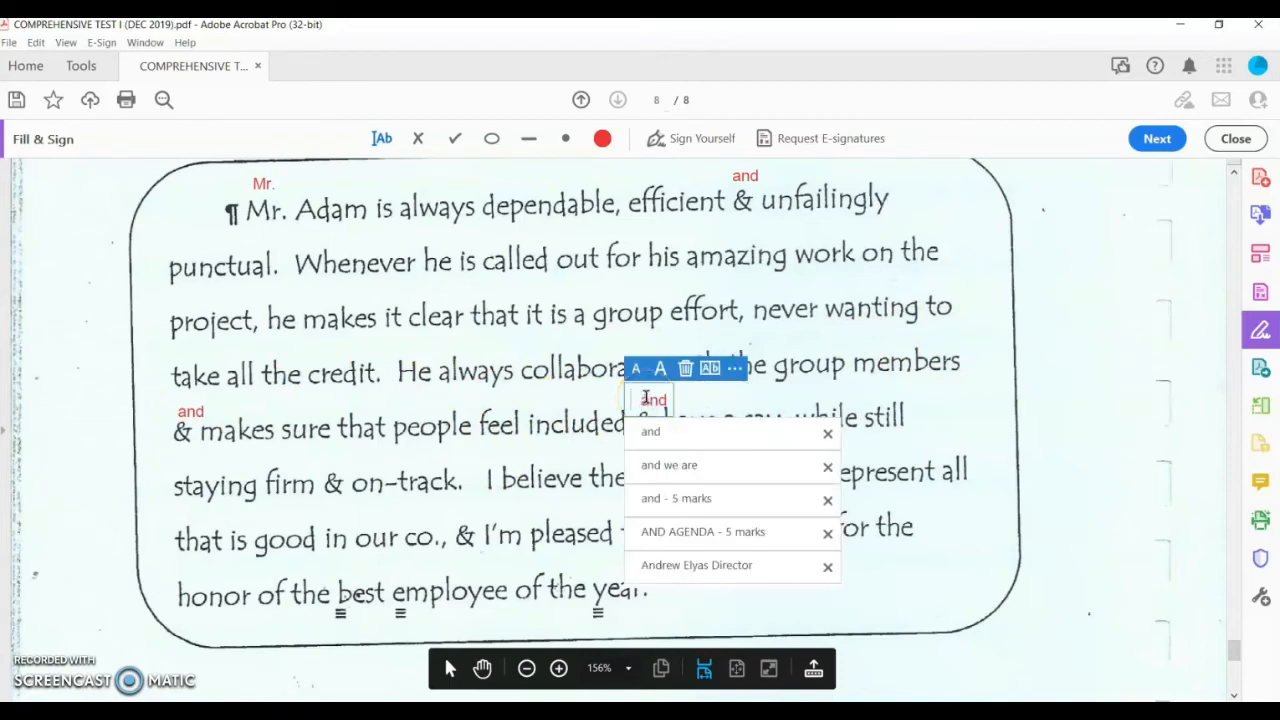
{"action": "left_click", "coordinate": [440, 440]}
{"action": "left_click", "coordinate": [340, 458]}
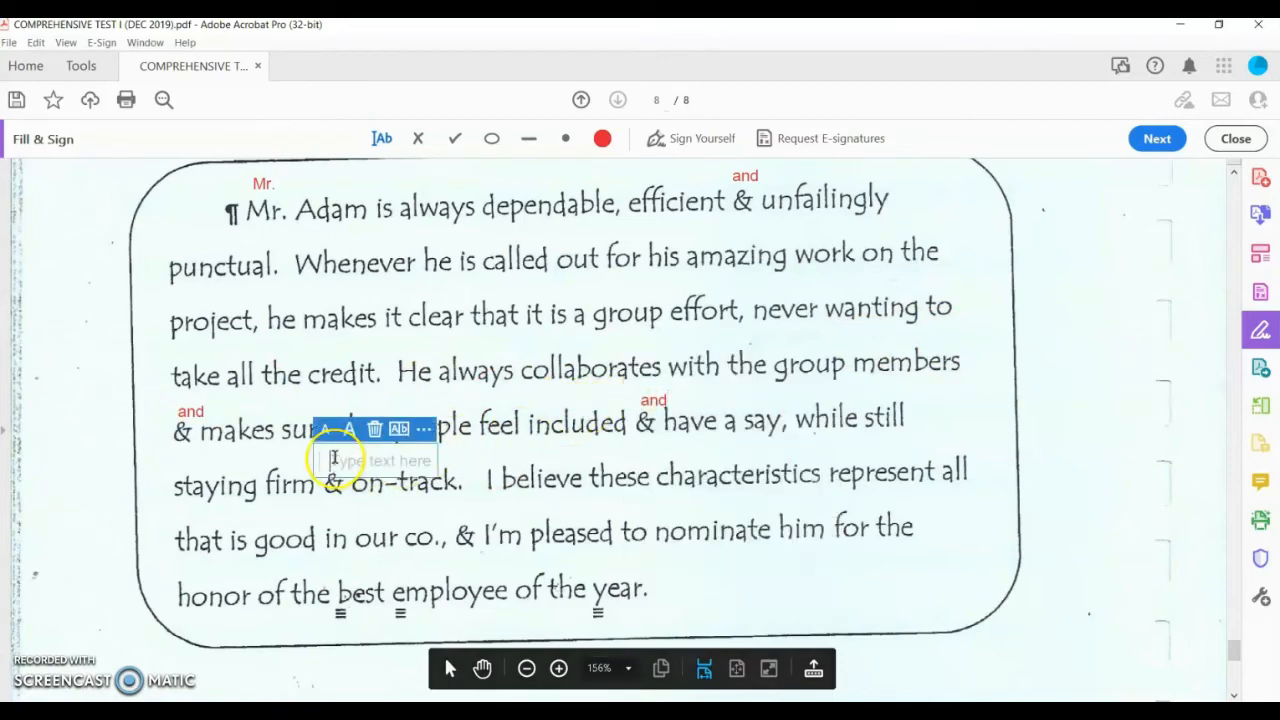
{"action": "type", "text": "and"}
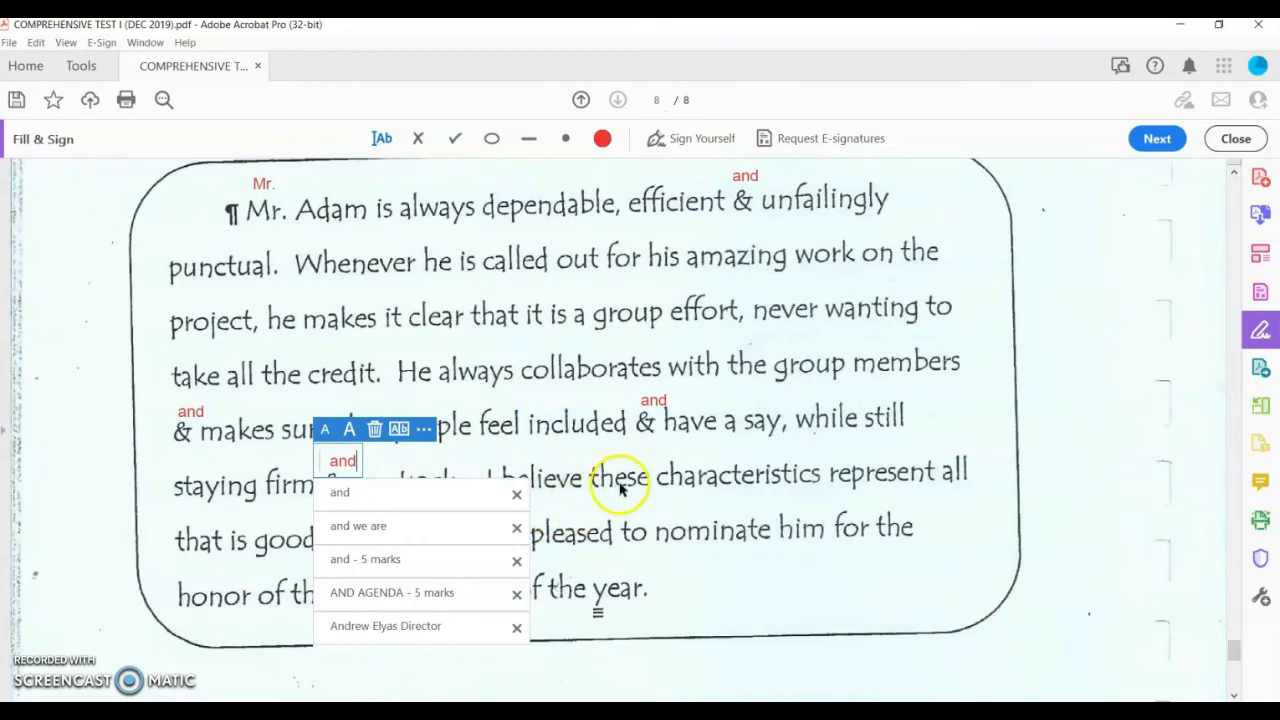
{"action": "left_click", "coordinate": [474, 523]}
Step: Add a 'company' note and position it above 'our co.'
{"action": "left_click", "coordinate": [408, 515]}
{"action": "type", "text": "company"}
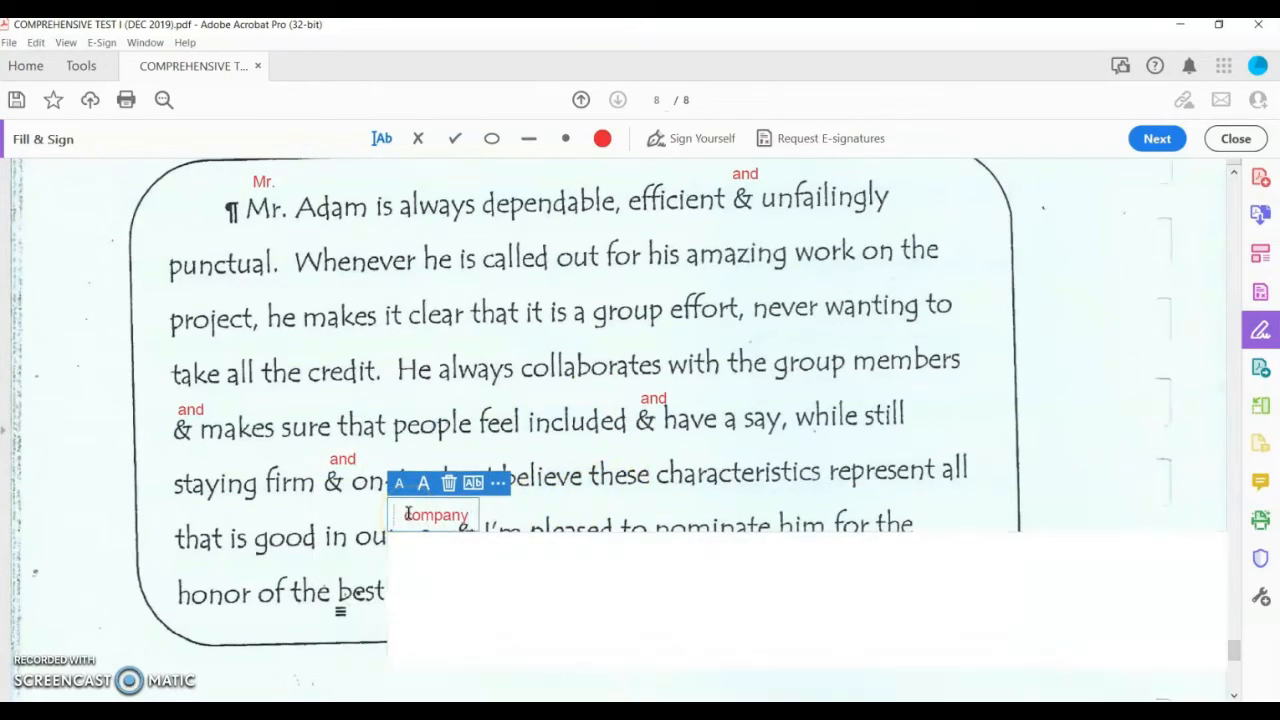
{"action": "left_click_drag", "start_coordinate": [423, 493], "coordinate": [397, 490]}
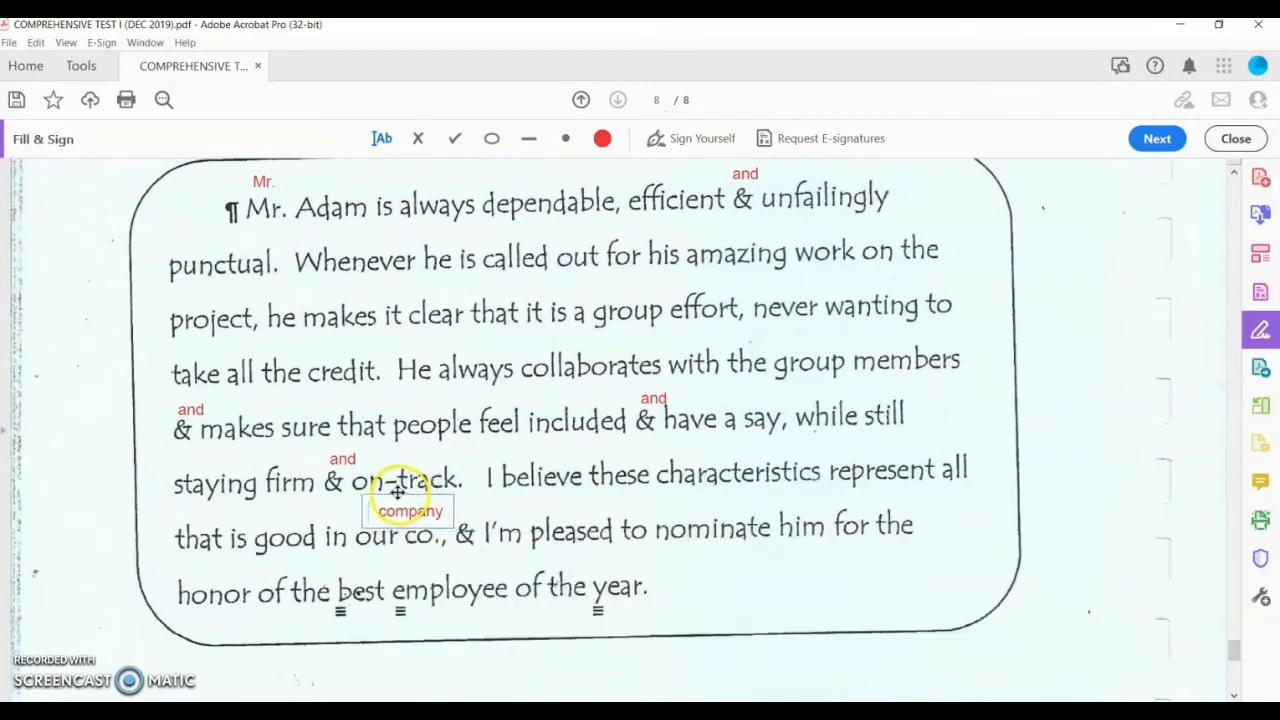
{"action": "left_click", "coordinate": [397, 490]}
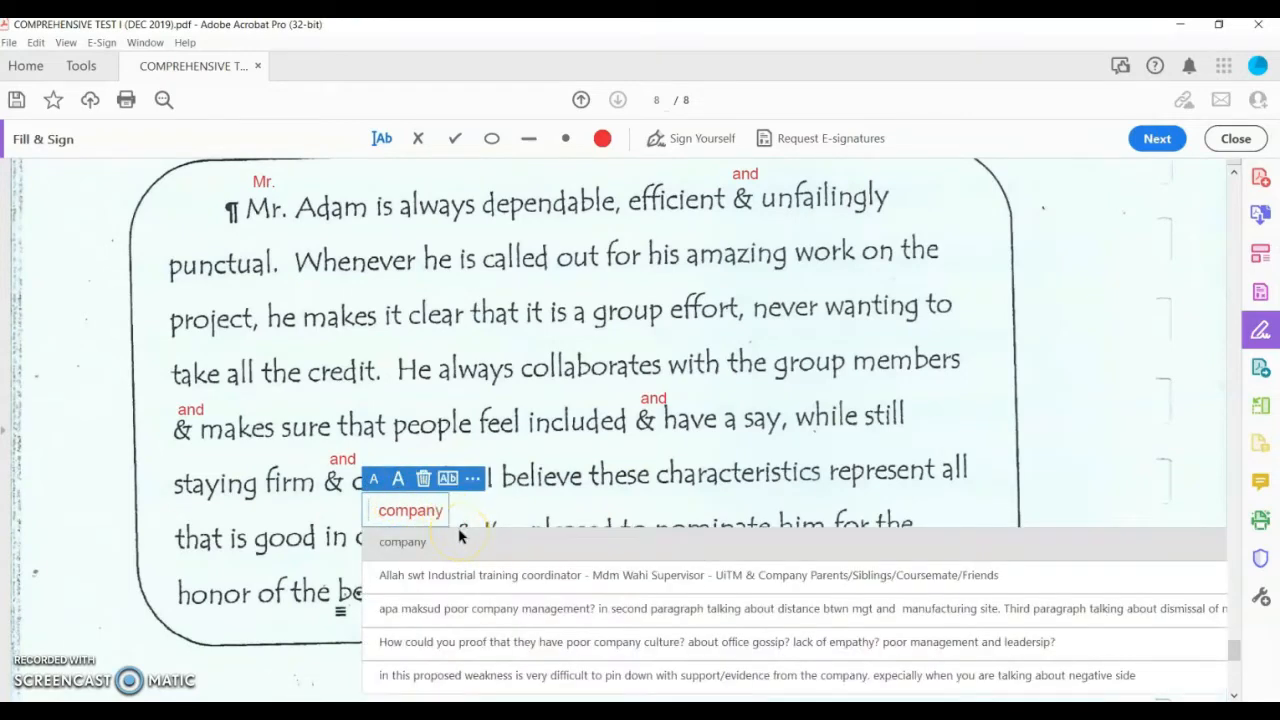
{"action": "left_click", "coordinate": [459, 537]}
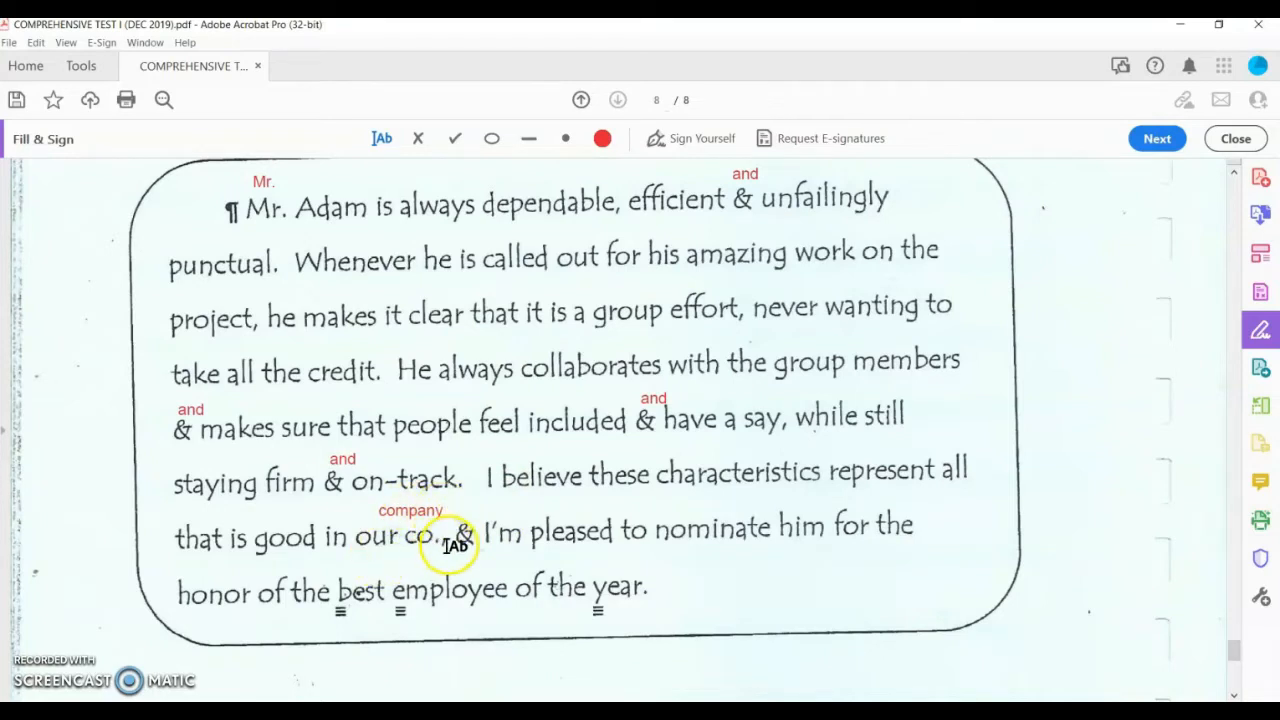
{"action": "left_click", "coordinate": [442, 511]}
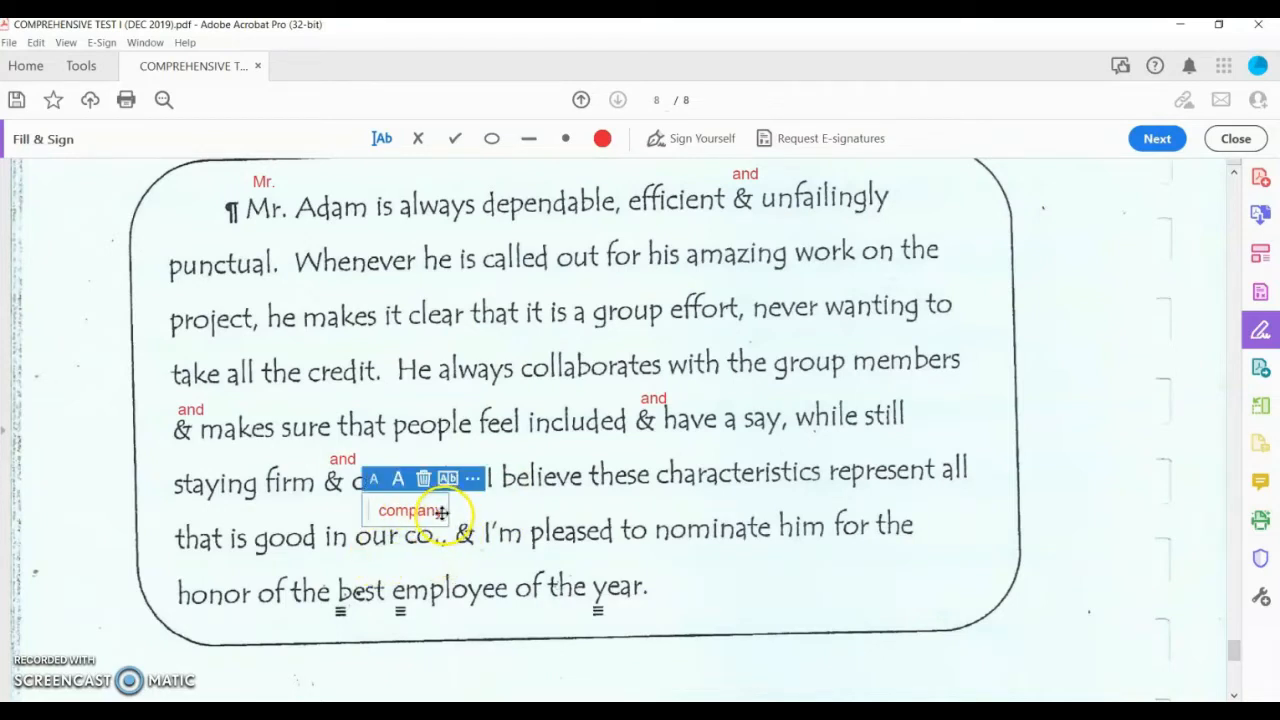
{"action": "left_click", "coordinate": [441, 513]}
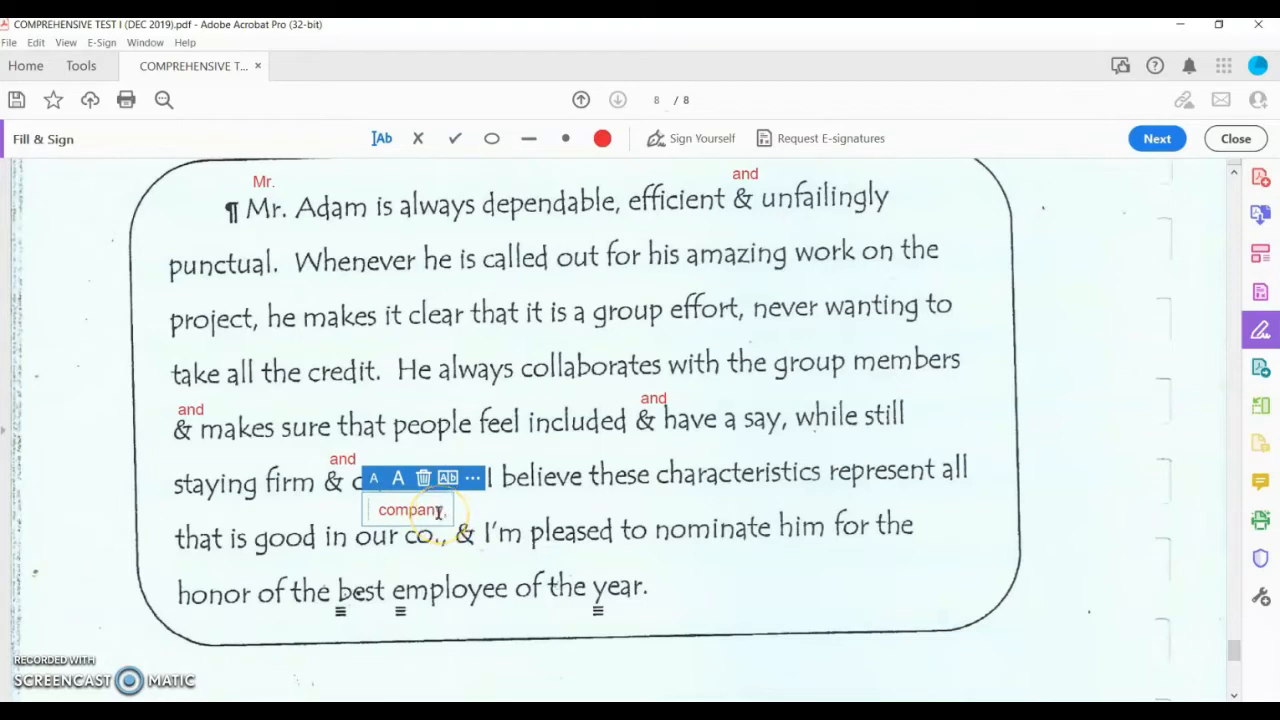
Step: Add 'and' above the ampersand and 'I am' above I'm
{"action": "left_click", "coordinate": [477, 506]}
{"action": "left_click", "coordinate": [465, 509]}
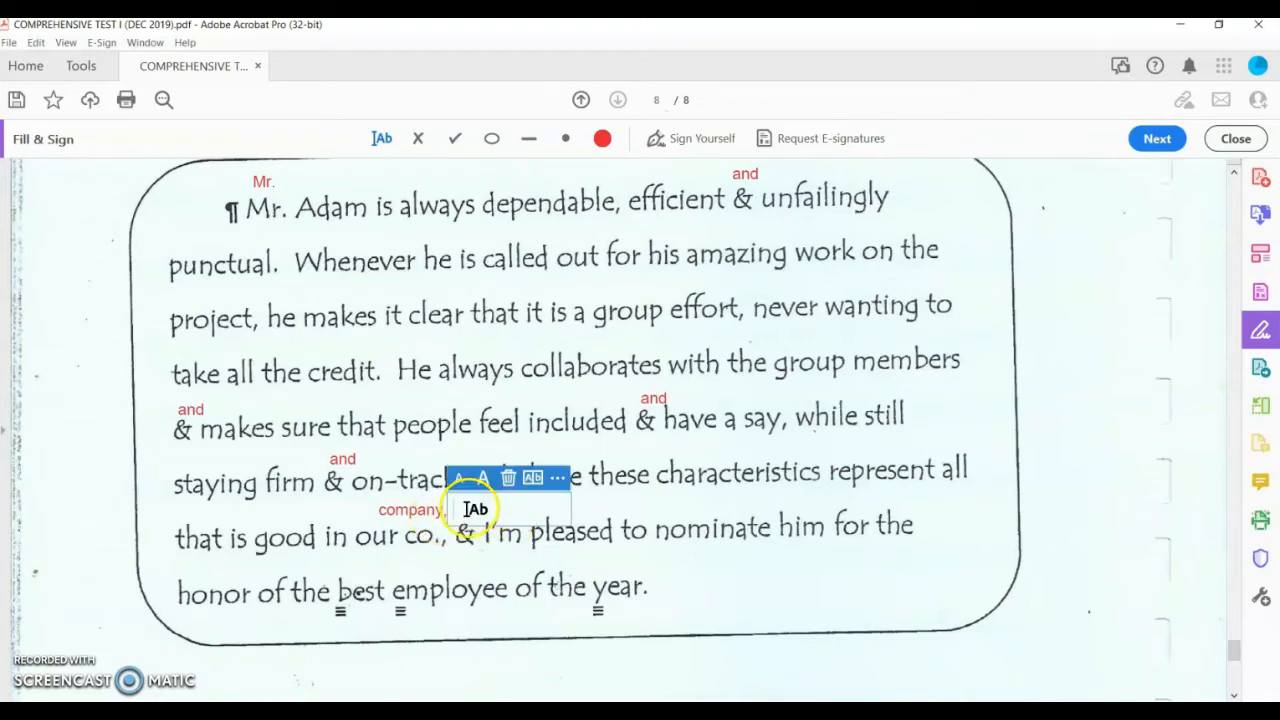
{"action": "type", "text": "and"}
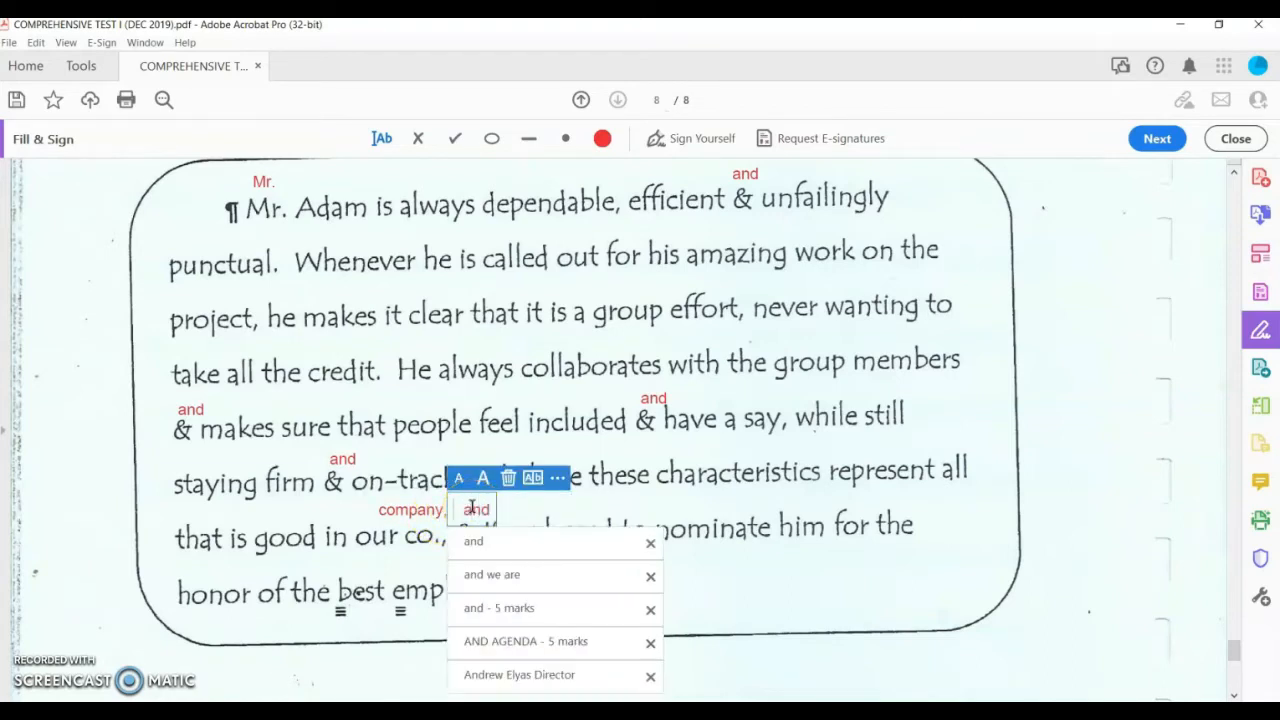
{"action": "left_click", "coordinate": [523, 508]}
{"action": "left_click", "coordinate": [511, 505]}
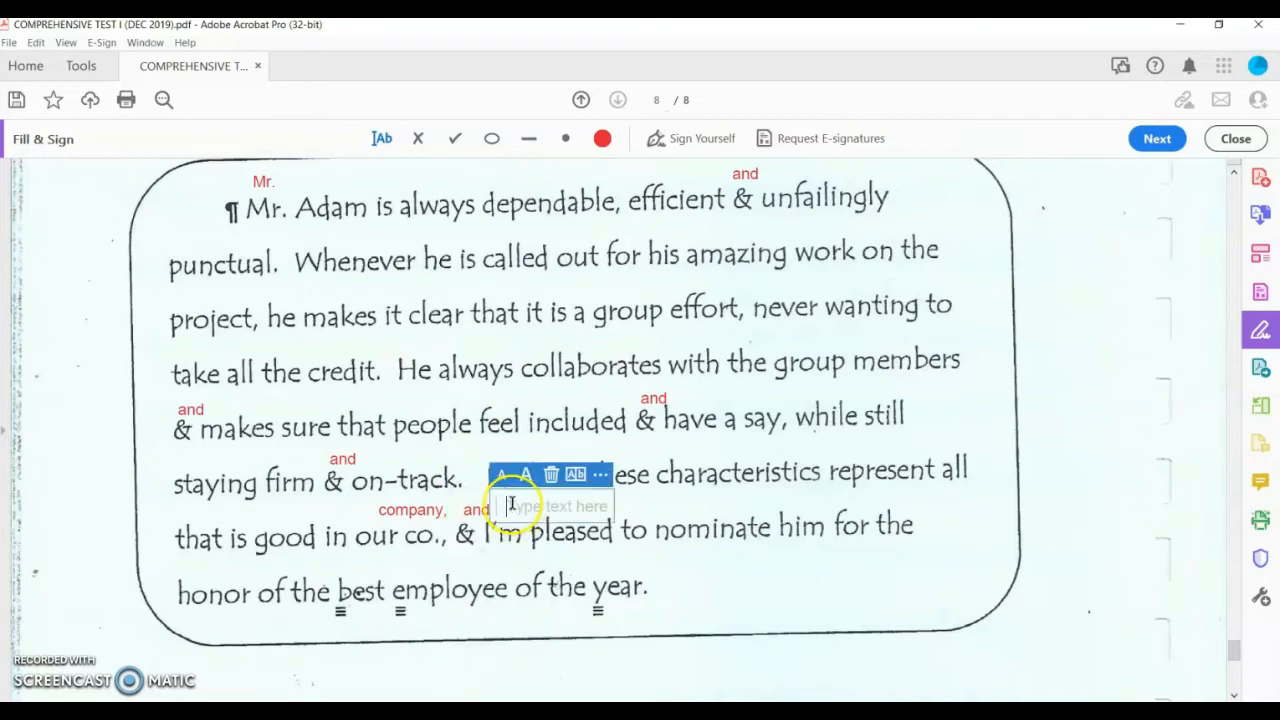
{"action": "type", "text": "am"}
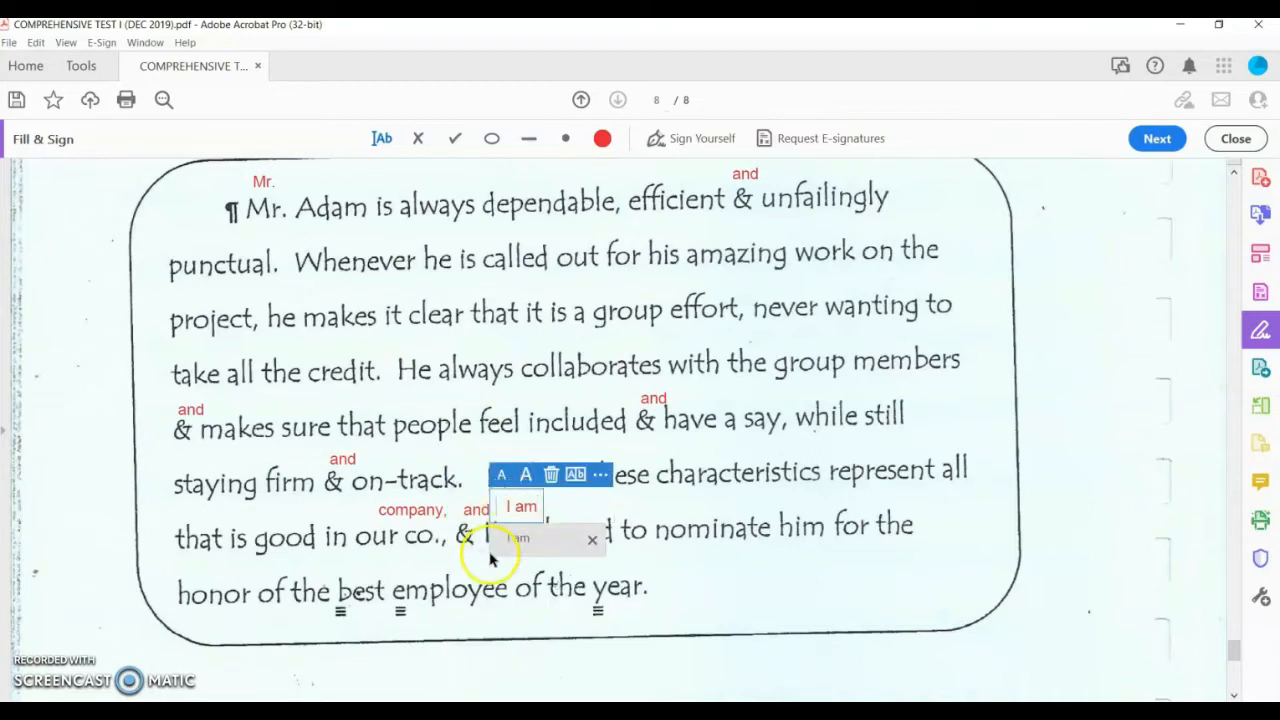
{"action": "left_click", "coordinate": [490, 538]}
Step: Write 'Best' and 'Employee' above the award name in the last line
{"action": "scroll", "coordinate": [667, 554], "scroll_direction": "down", "scroll_amount": 1}
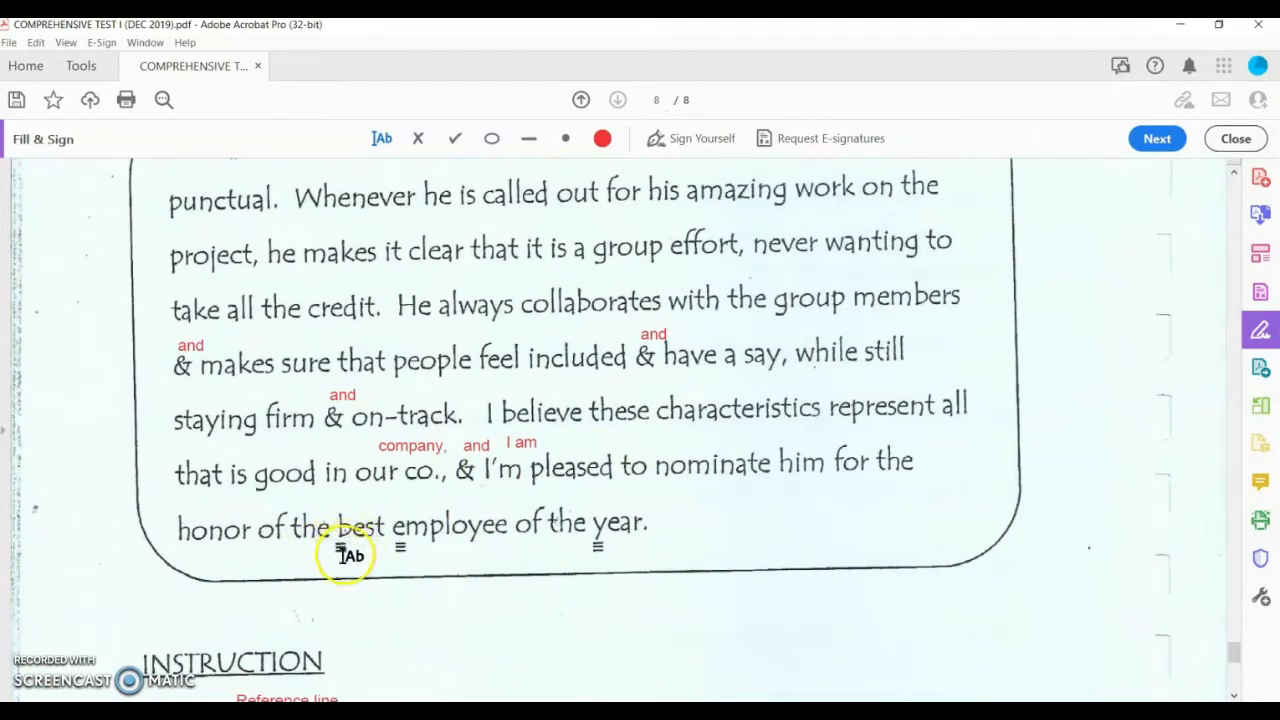
{"action": "left_click", "coordinate": [340, 500]}
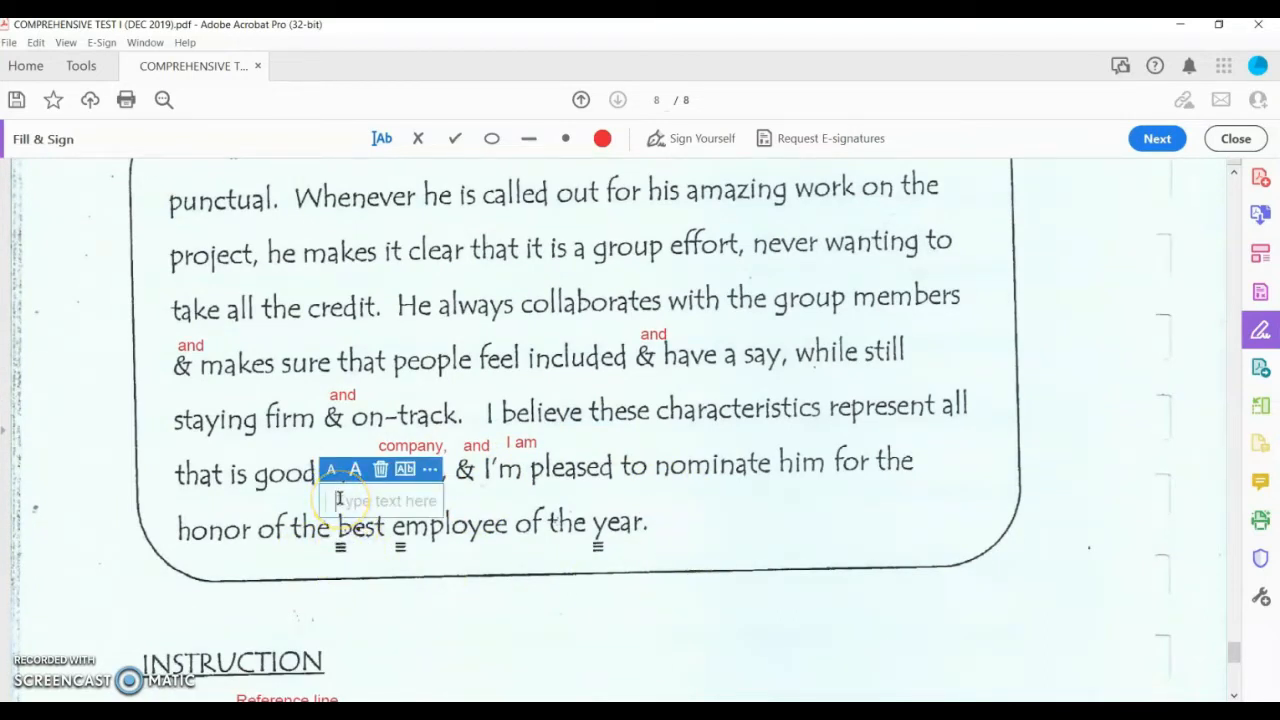
{"action": "type", "text": "Best"}
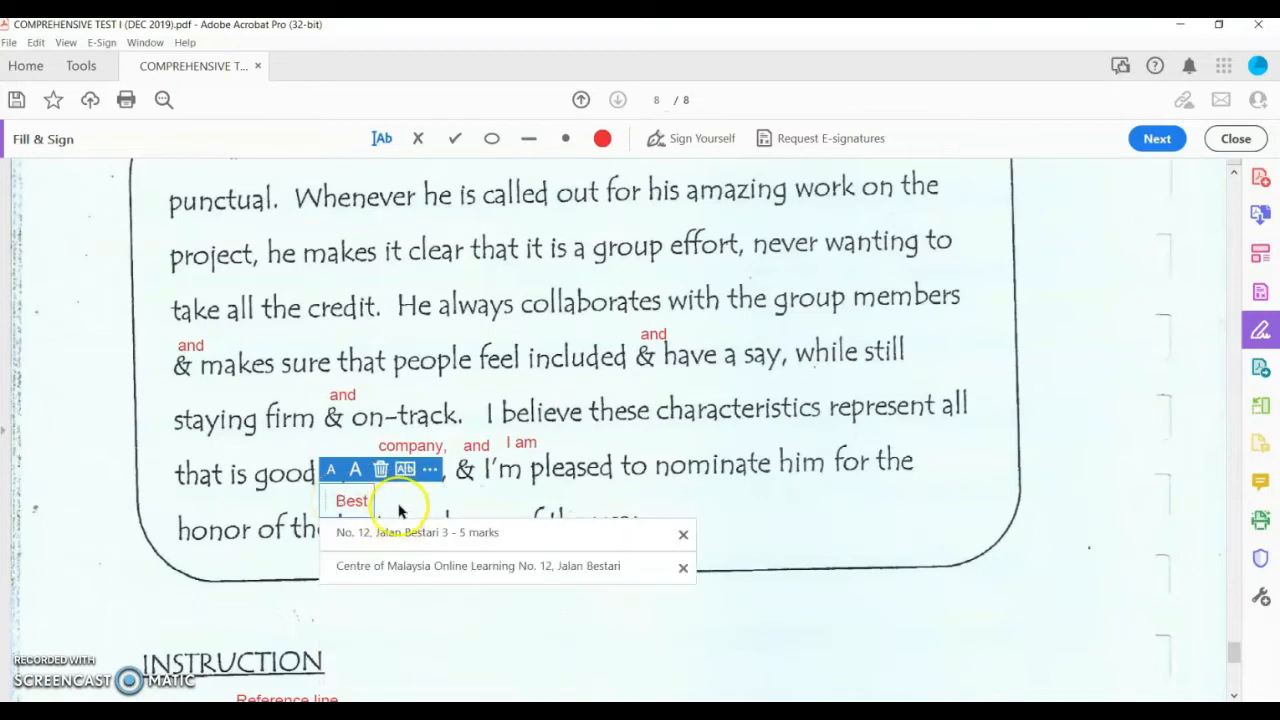
{"action": "left_click", "coordinate": [402, 499]}
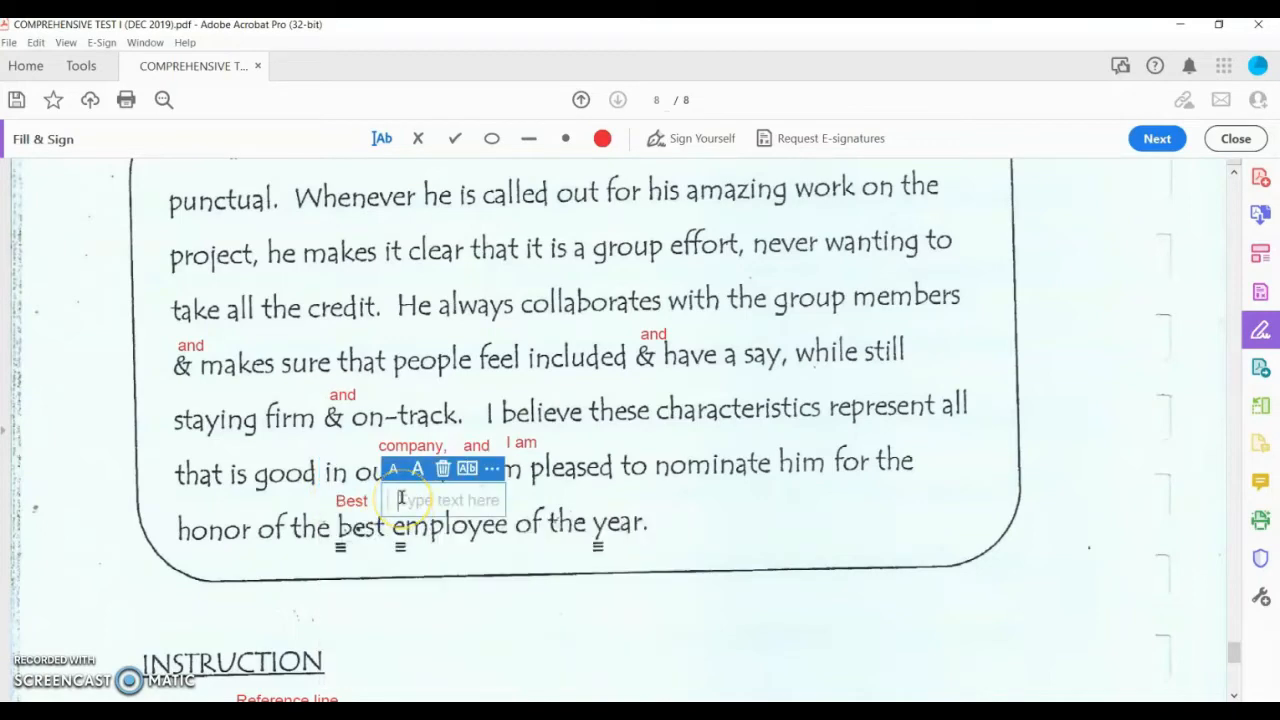
{"action": "type", "text": "Employee"}
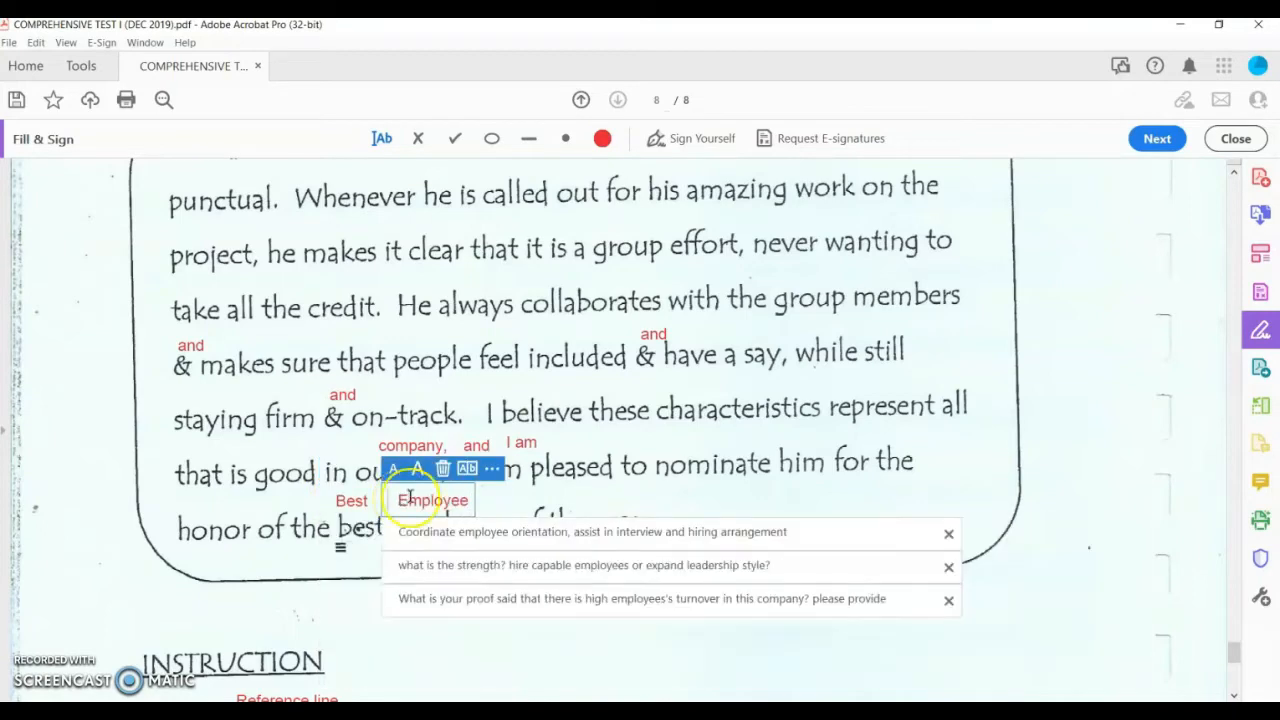
{"action": "left_click", "coordinate": [508, 505]}
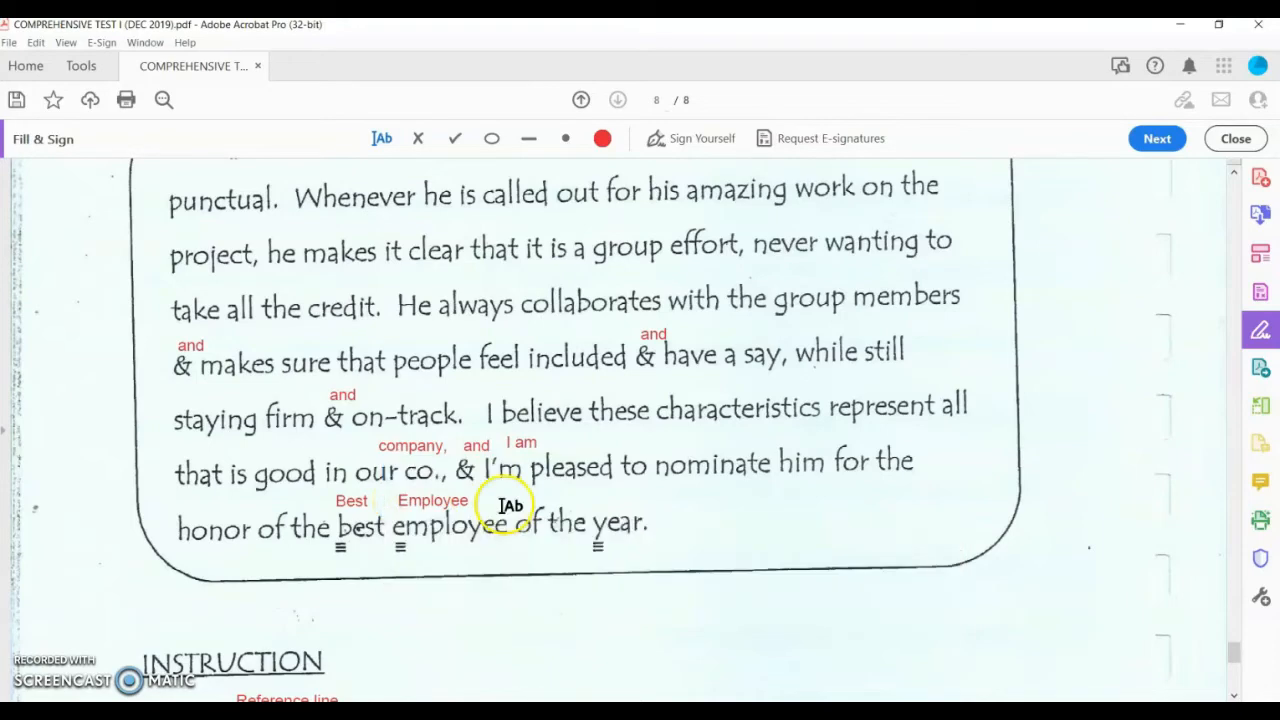
{"action": "left_click", "coordinate": [598, 497]}
Step: Type 'Year' above year, then write 'management' above mgt
{"action": "type", "text": "Year"}
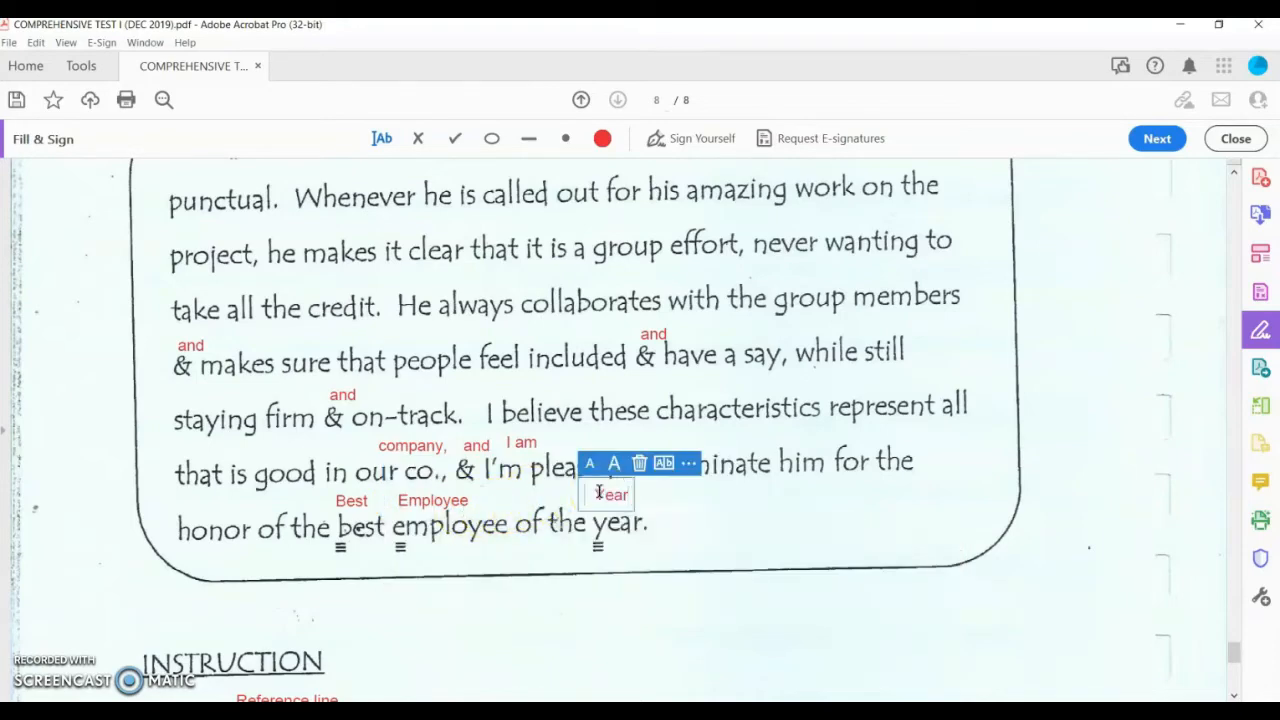
{"action": "scroll", "coordinate": [557, 506], "scroll_direction": "up", "scroll_amount": 8}
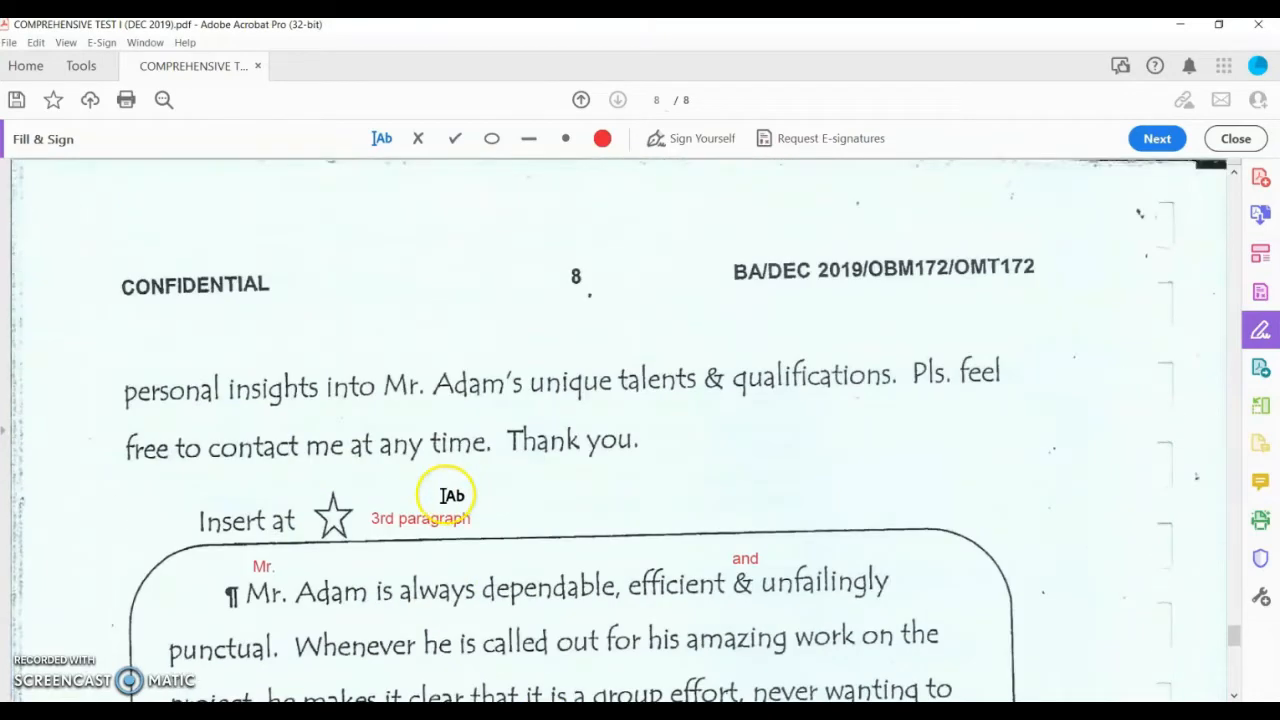
{"action": "scroll", "coordinate": [251, 437], "scroll_direction": "up", "scroll_amount": 10}
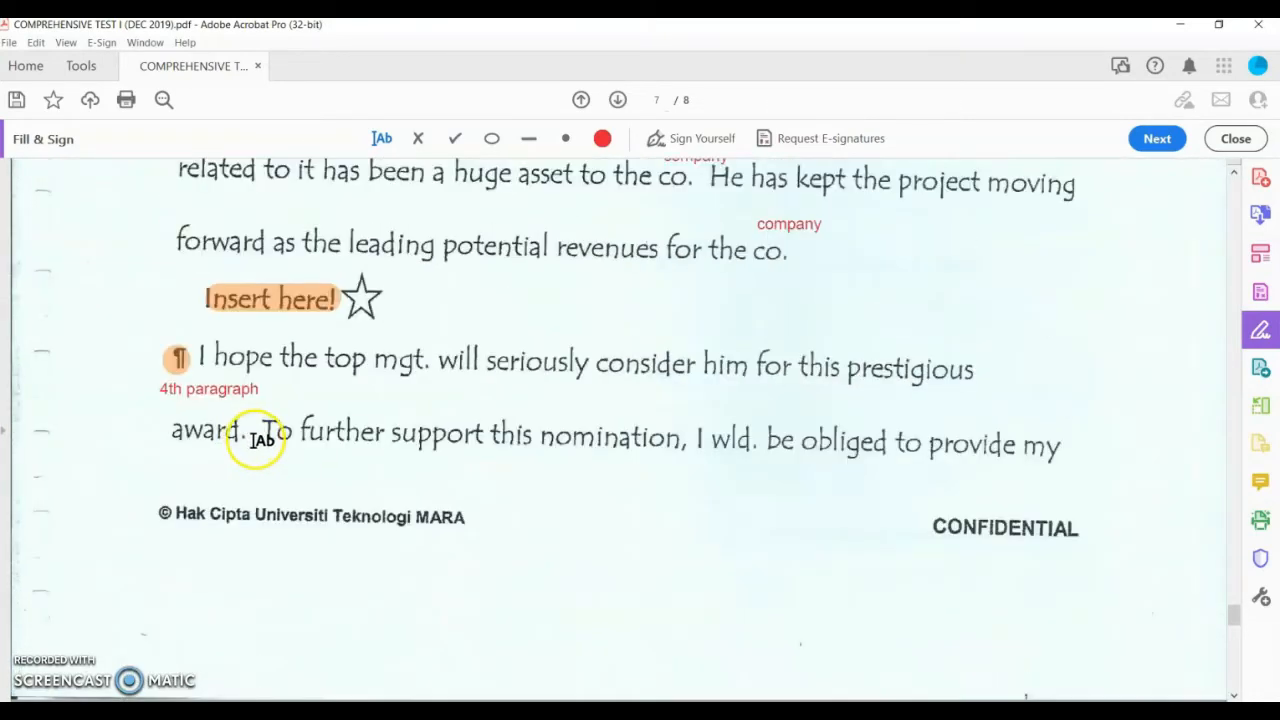
{"action": "left_click", "coordinate": [384, 338]}
{"action": "type", "text": "mana"}
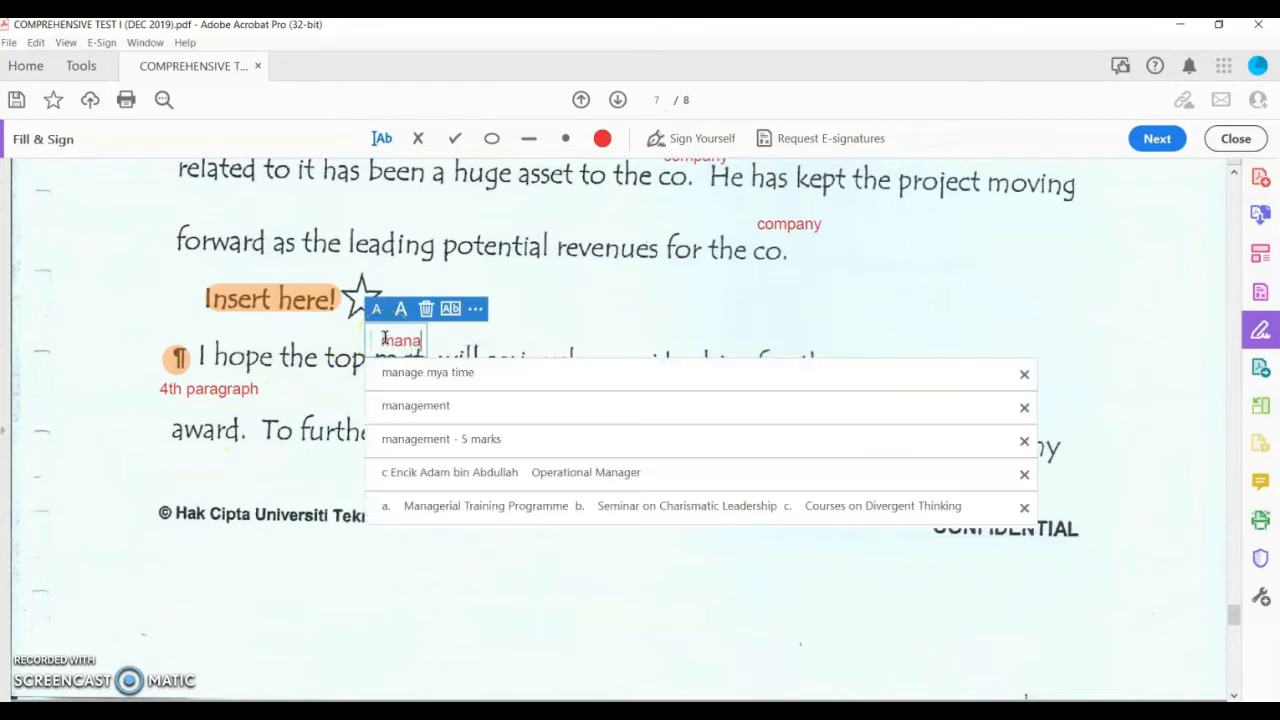
{"action": "type", "text": "gement"}
{"action": "left_click", "coordinate": [512, 322]}
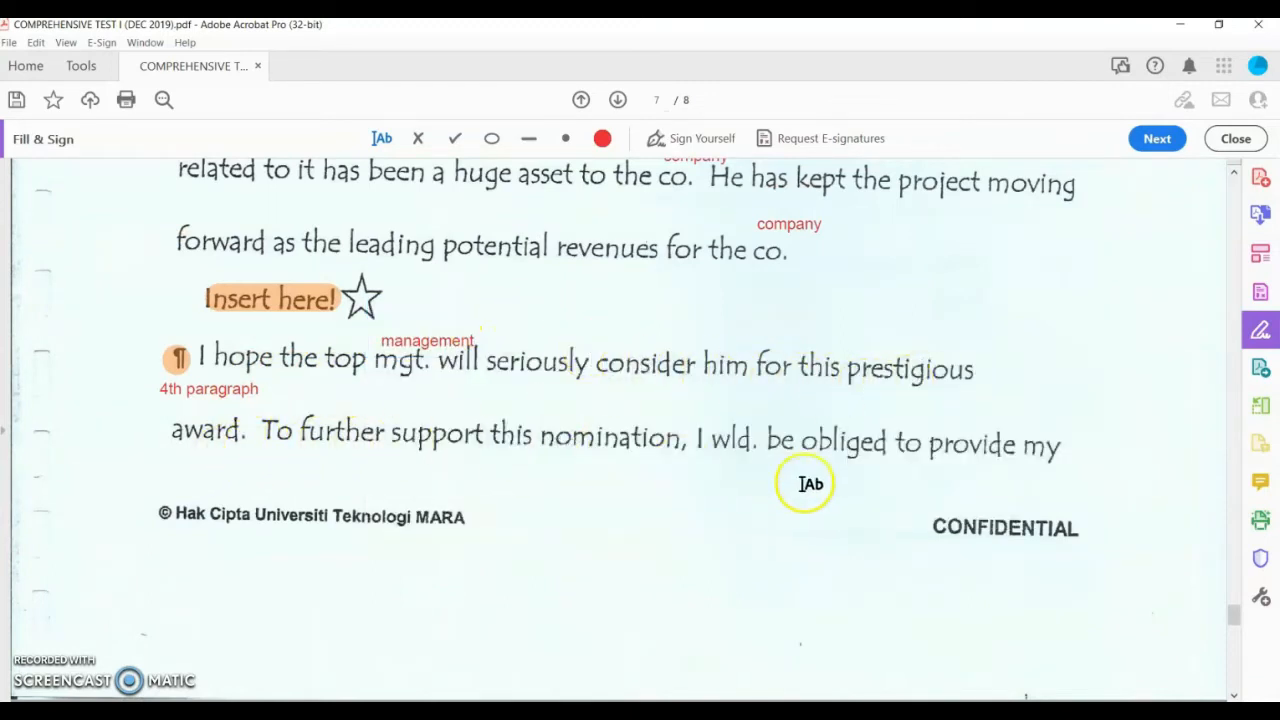
Step: Write 'would' above wld. and 'Mr.' above Mr. Adam's
{"action": "left_click", "coordinate": [722, 402]}
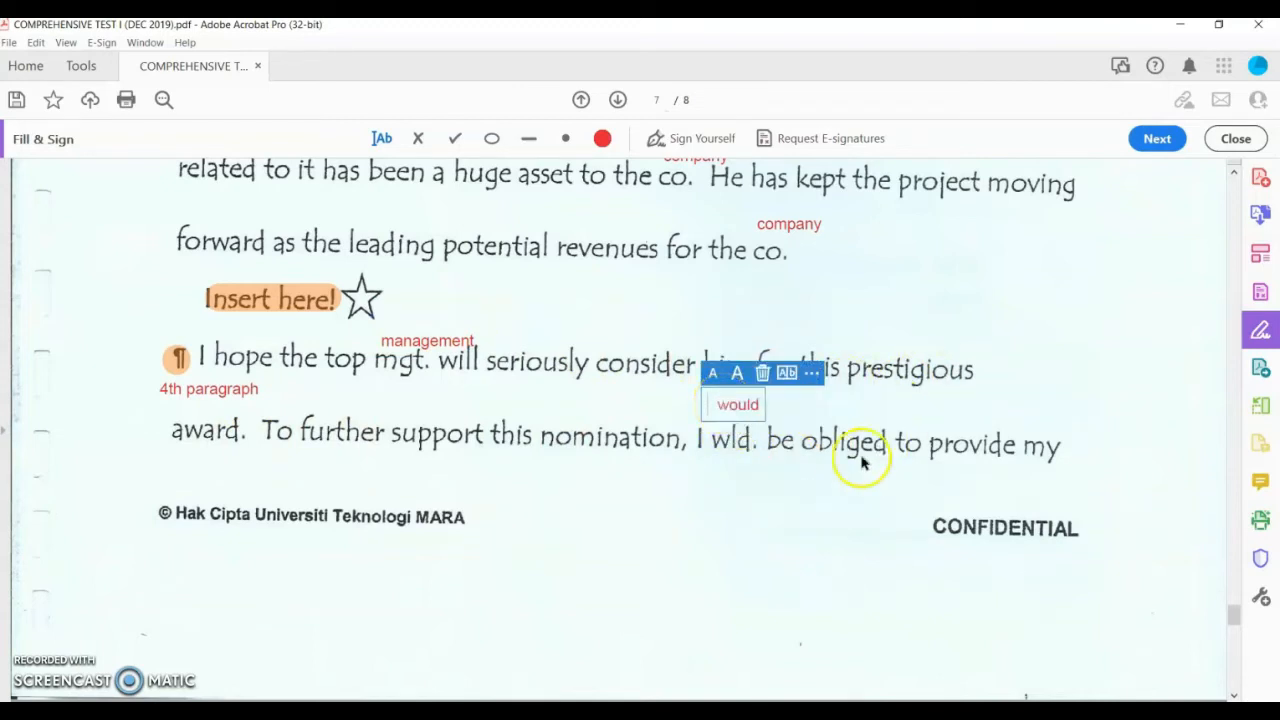
{"action": "left_click", "coordinate": [794, 491]}
{"action": "scroll", "coordinate": [811, 486], "scroll_direction": "down", "scroll_amount": 5}
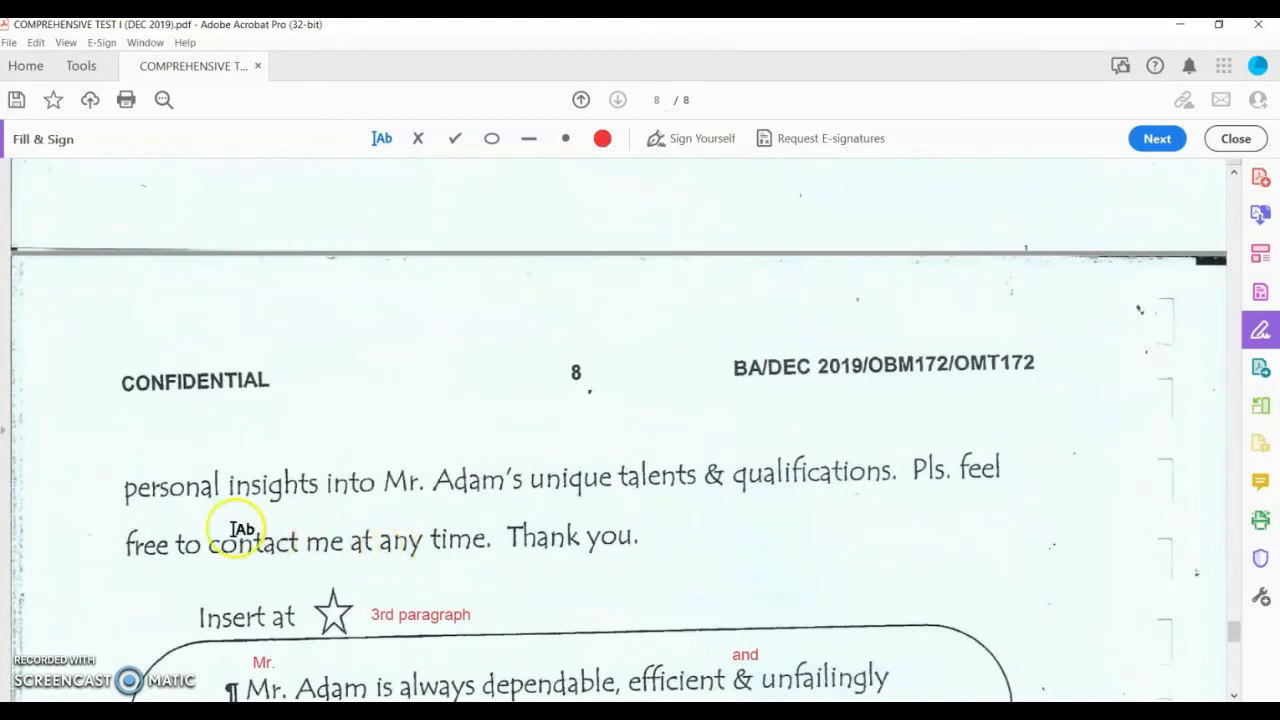
{"action": "left_click", "coordinate": [396, 448]}
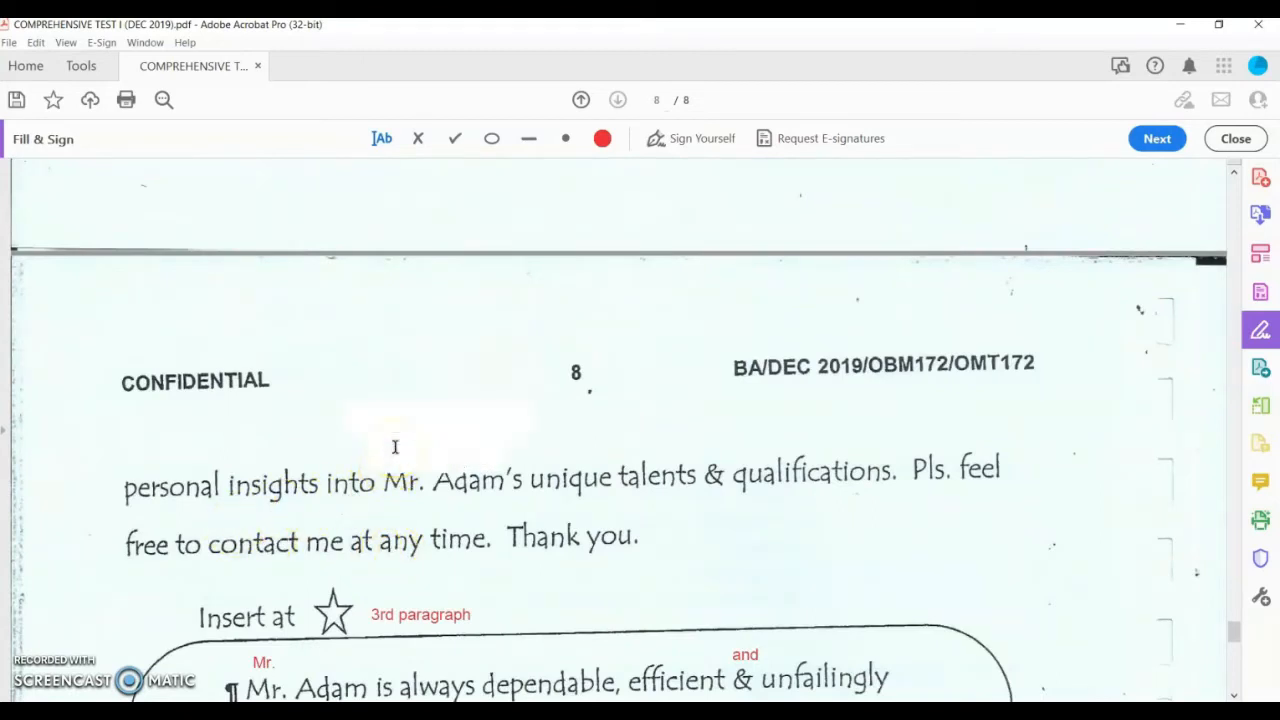
{"action": "type", "text": "Mr."}
{"action": "left_click", "coordinate": [626, 477]}
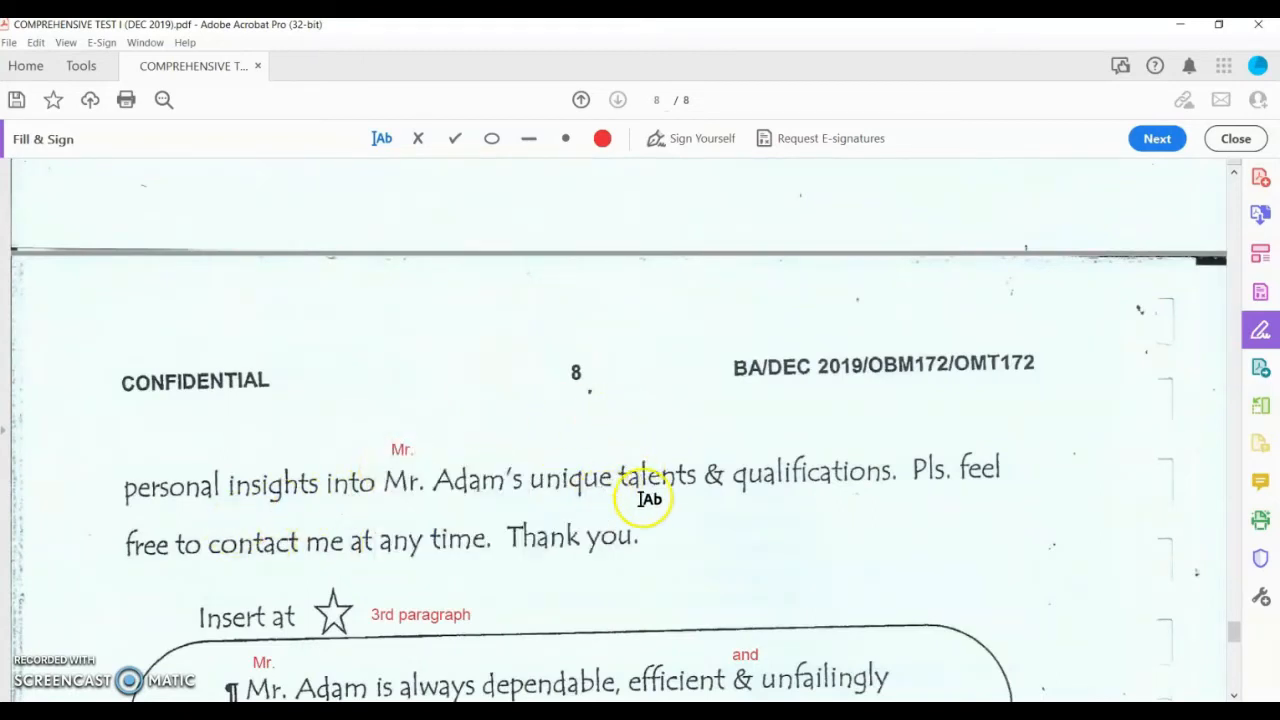
Step: Add 'and' above the ampersand after talents and 'Please' above Pls
{"action": "left_click", "coordinate": [709, 440]}
{"action": "type", "text": "and"}
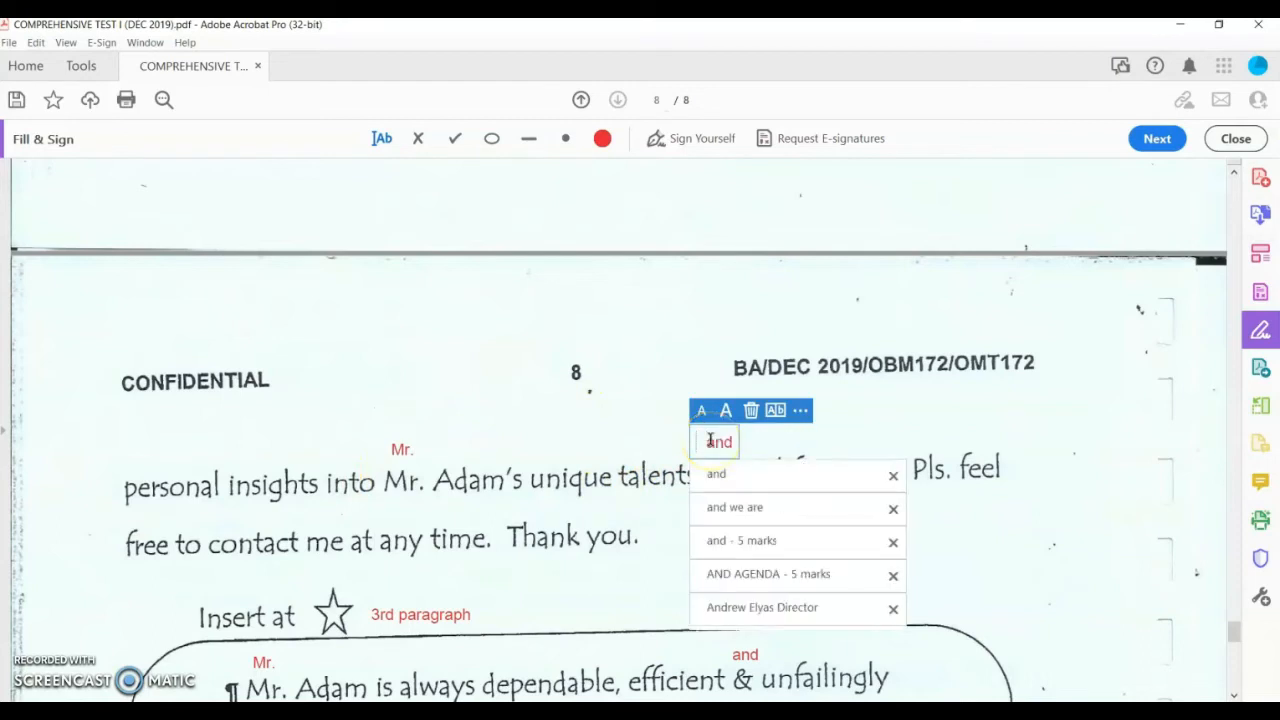
{"action": "left_click", "coordinate": [938, 458]}
{"action": "left_click", "coordinate": [930, 422]}
{"action": "type", "text": "Please"}
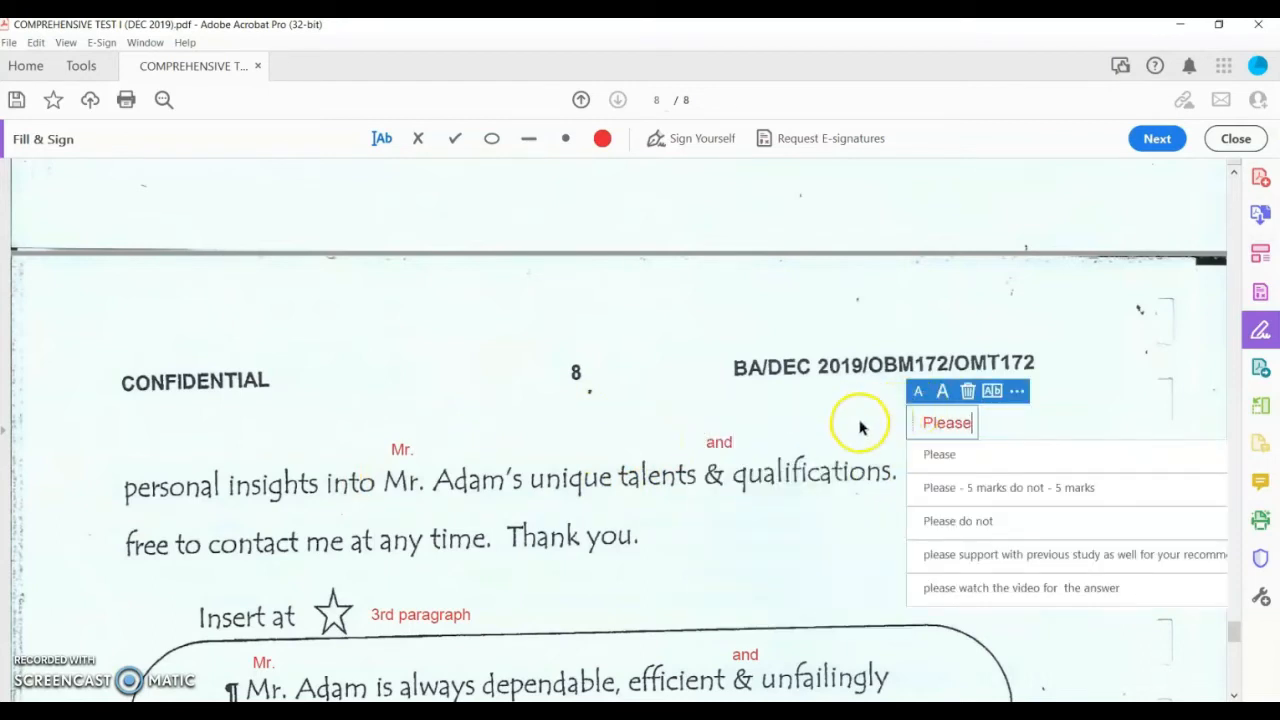
{"action": "left_click", "coordinate": [777, 478]}
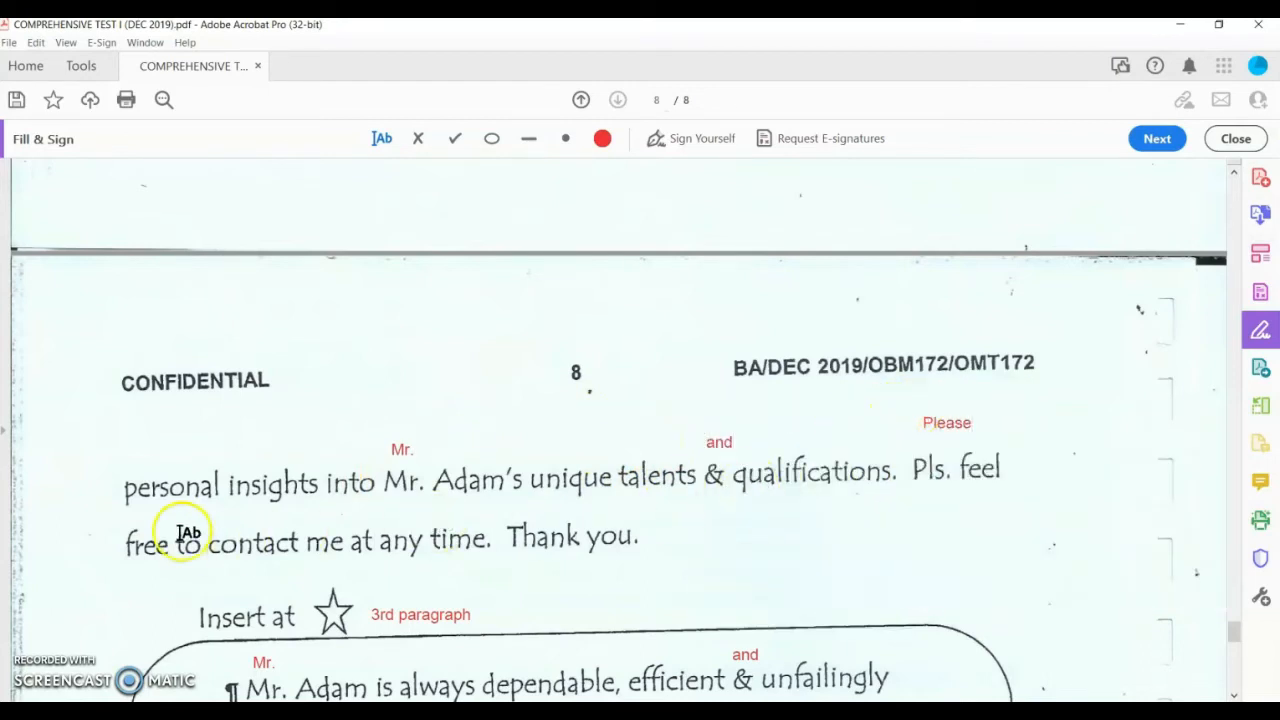
{"action": "scroll", "coordinate": [677, 530], "scroll_direction": "up", "scroll_amount": 3}
{"action": "scroll", "coordinate": [677, 530], "scroll_direction": "up", "scroll_amount": 15}
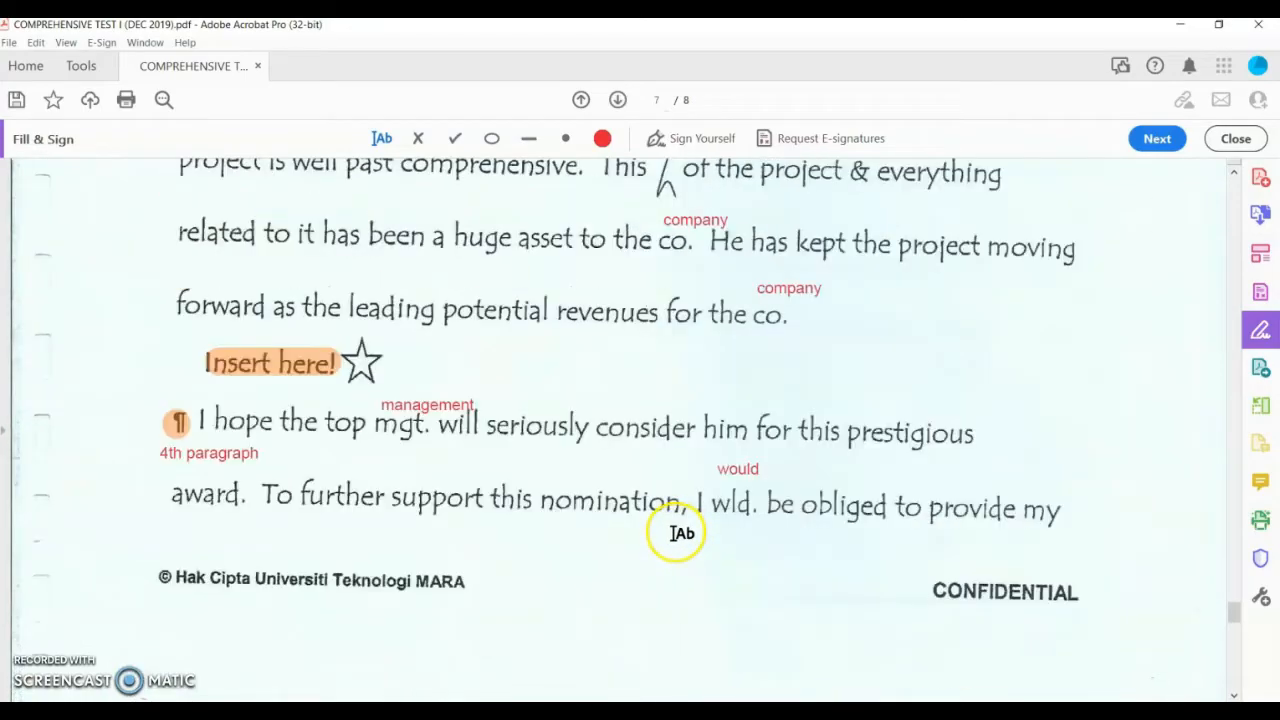
{"action": "scroll", "coordinate": [677, 535], "scroll_direction": "down", "scroll_amount": 15}
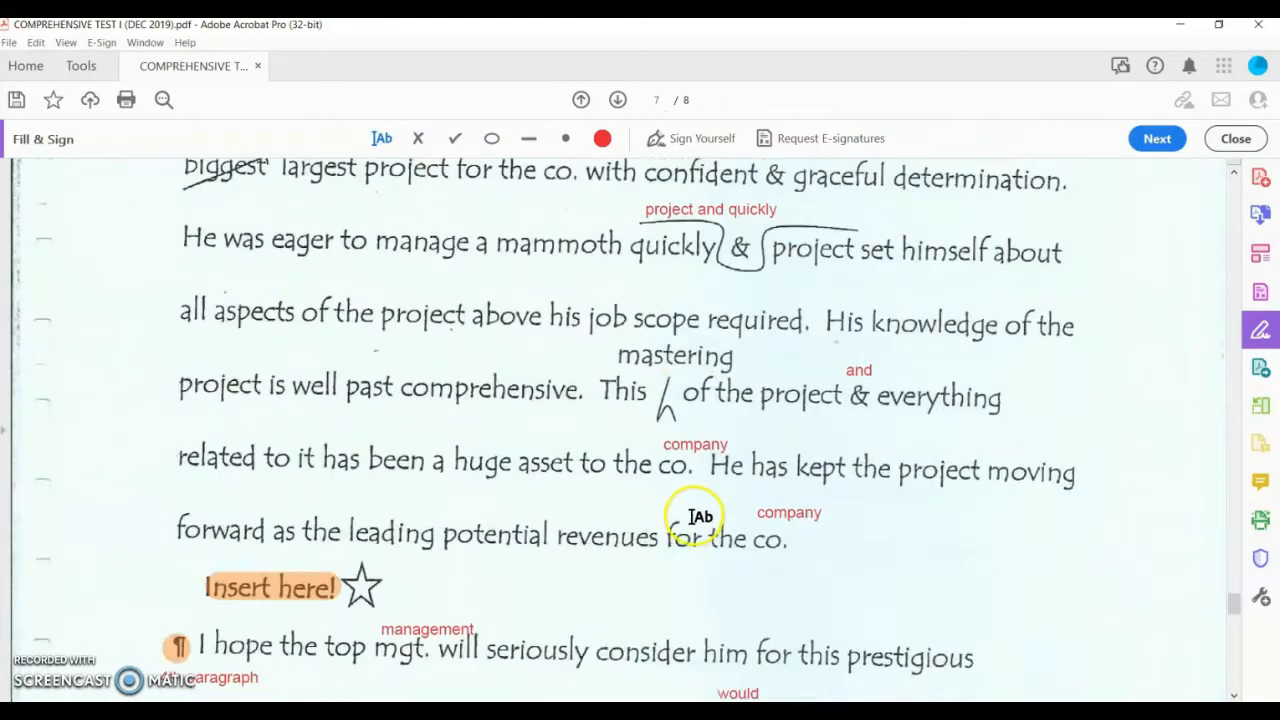
{"action": "scroll", "coordinate": [700, 523], "scroll_direction": "down", "scroll_amount": 10}
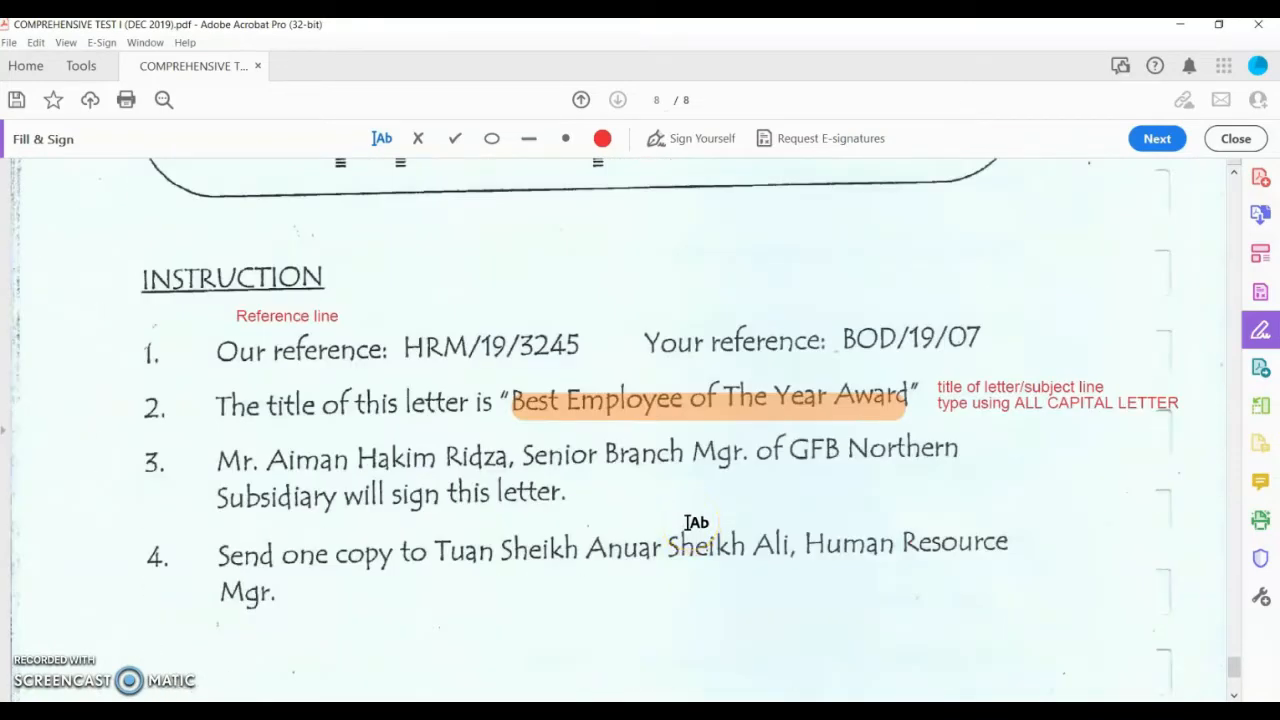
Step: Label the signer line after item 3 'For complementary close'
{"action": "left_click", "coordinate": [606, 490]}
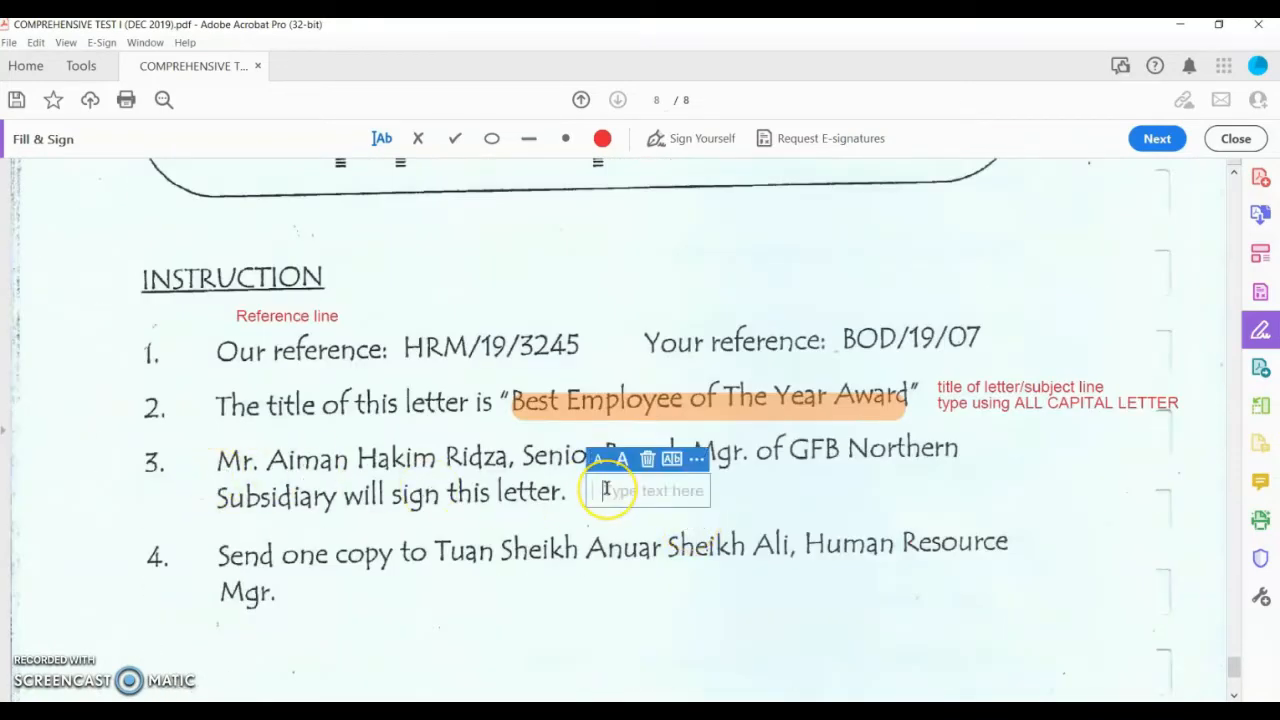
{"action": "type", "text": "For complementary close"}
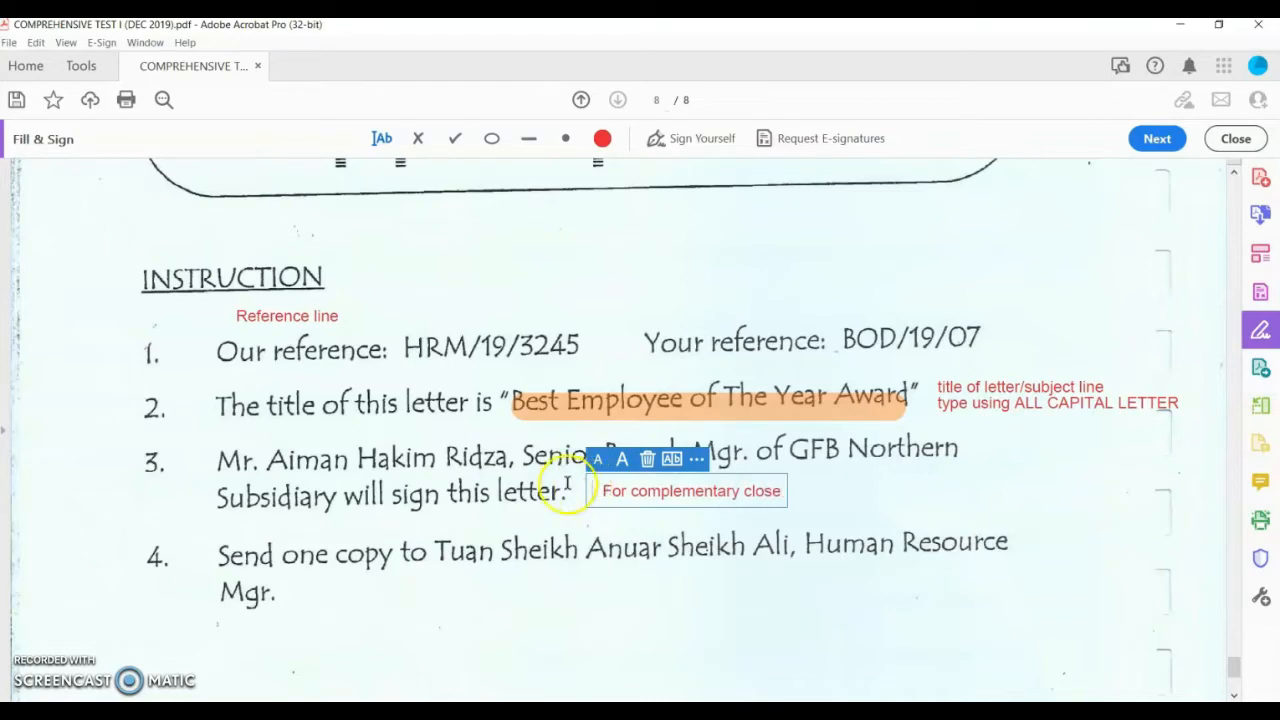
{"action": "scroll", "coordinate": [567, 485], "scroll_direction": "down", "scroll_amount": 3}
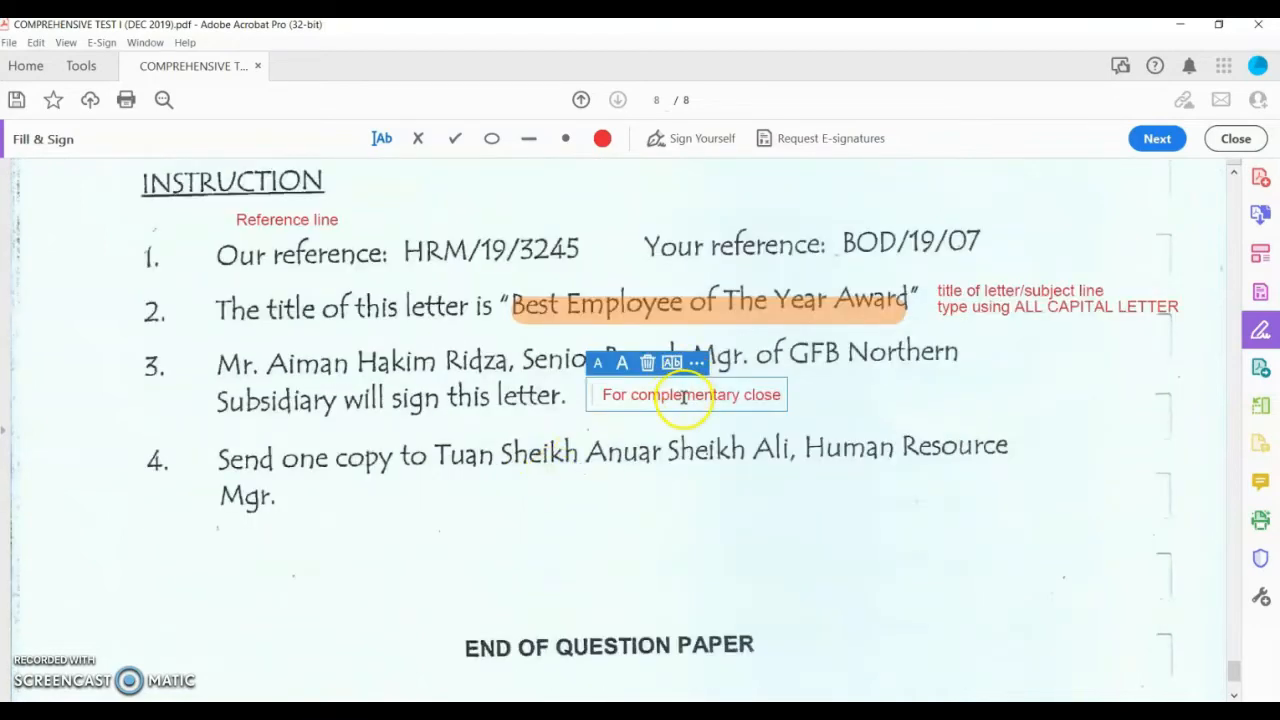
{"action": "left_click", "coordinate": [808, 506]}
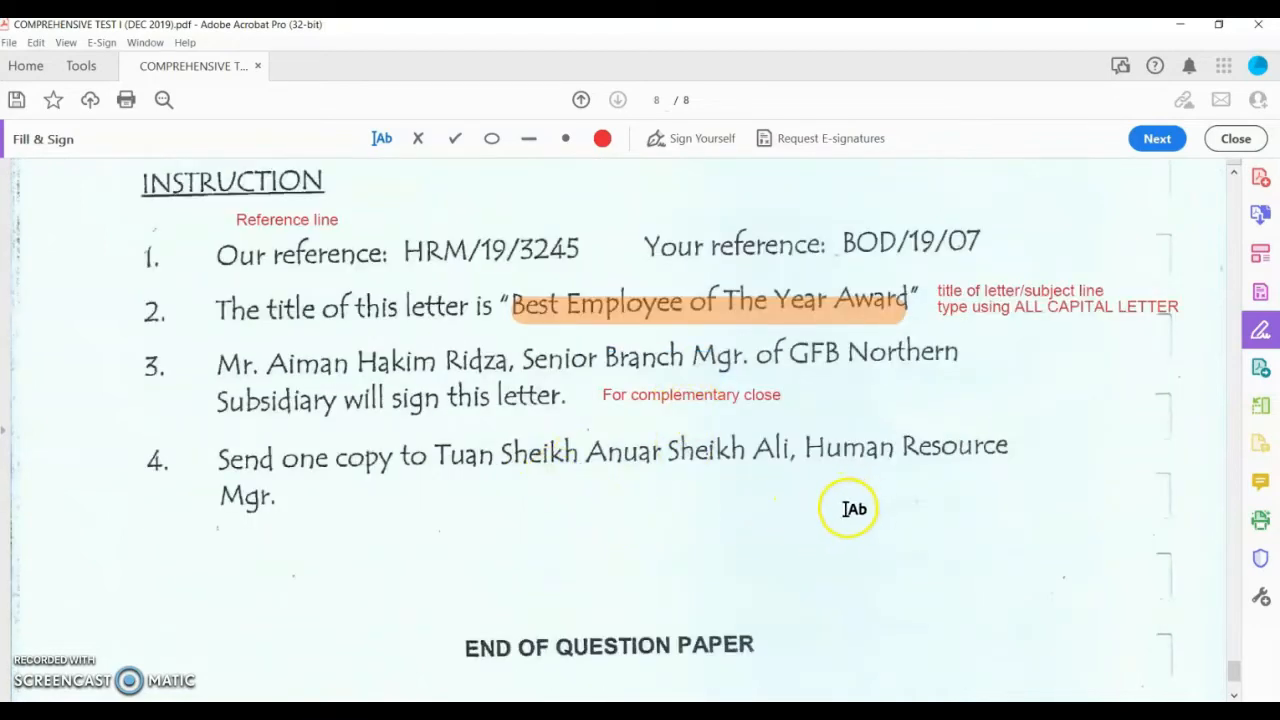
Step: Add a 'Yours sincerely,' note under item 4 and start a second line
{"action": "left_click", "coordinate": [840, 515]}
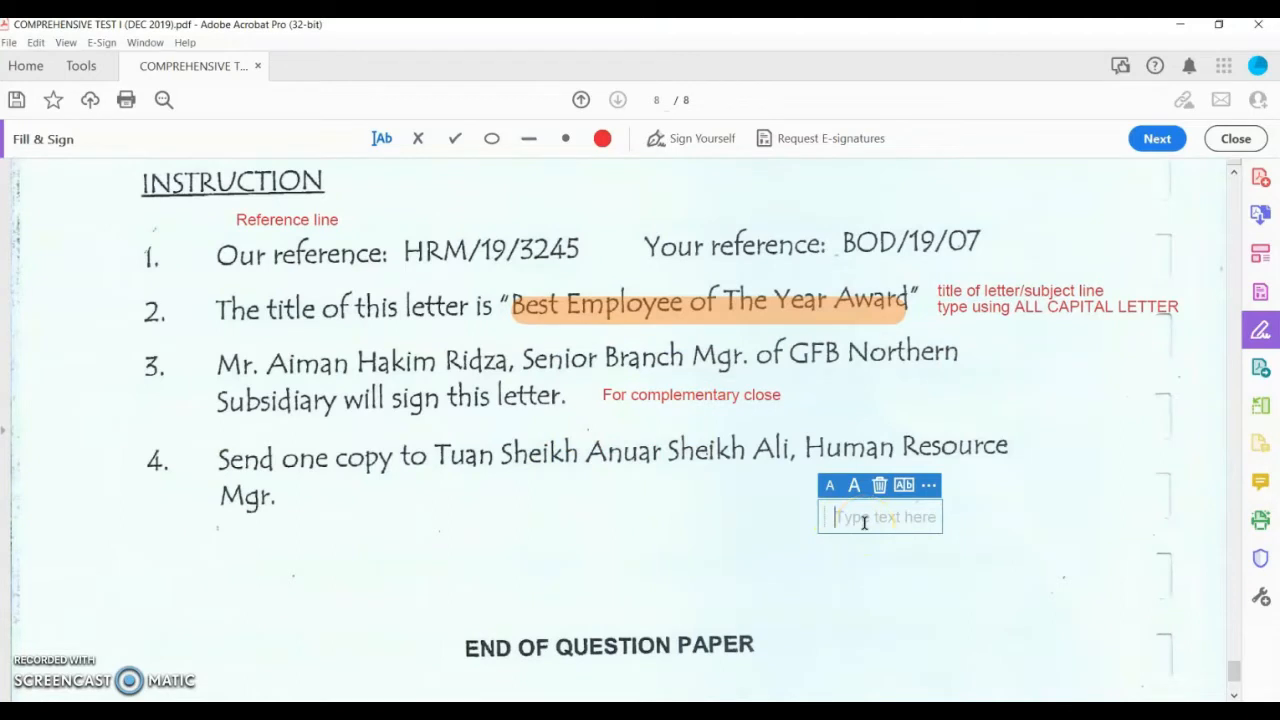
{"action": "type", "text": "Yours s"}
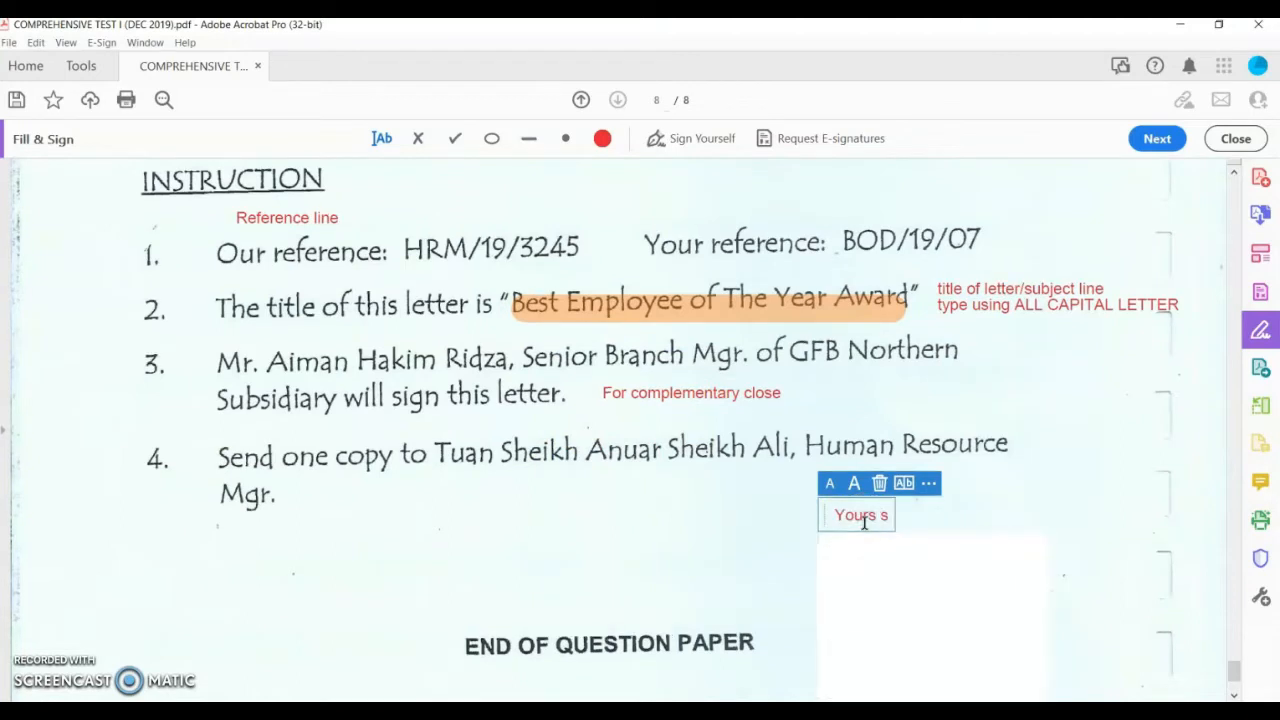
{"action": "type", "text": "incerely,"}
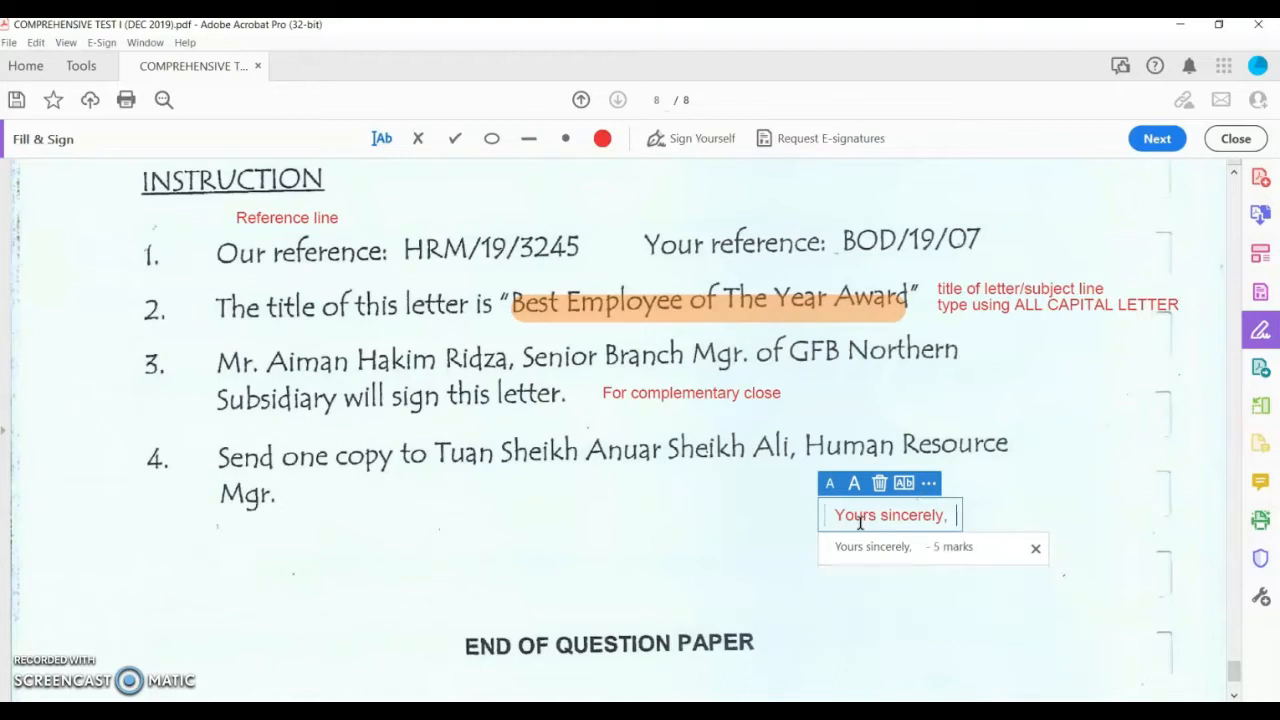
{"action": "key", "text": "BackSpace"}
{"action": "key", "text": "BackSpace"}
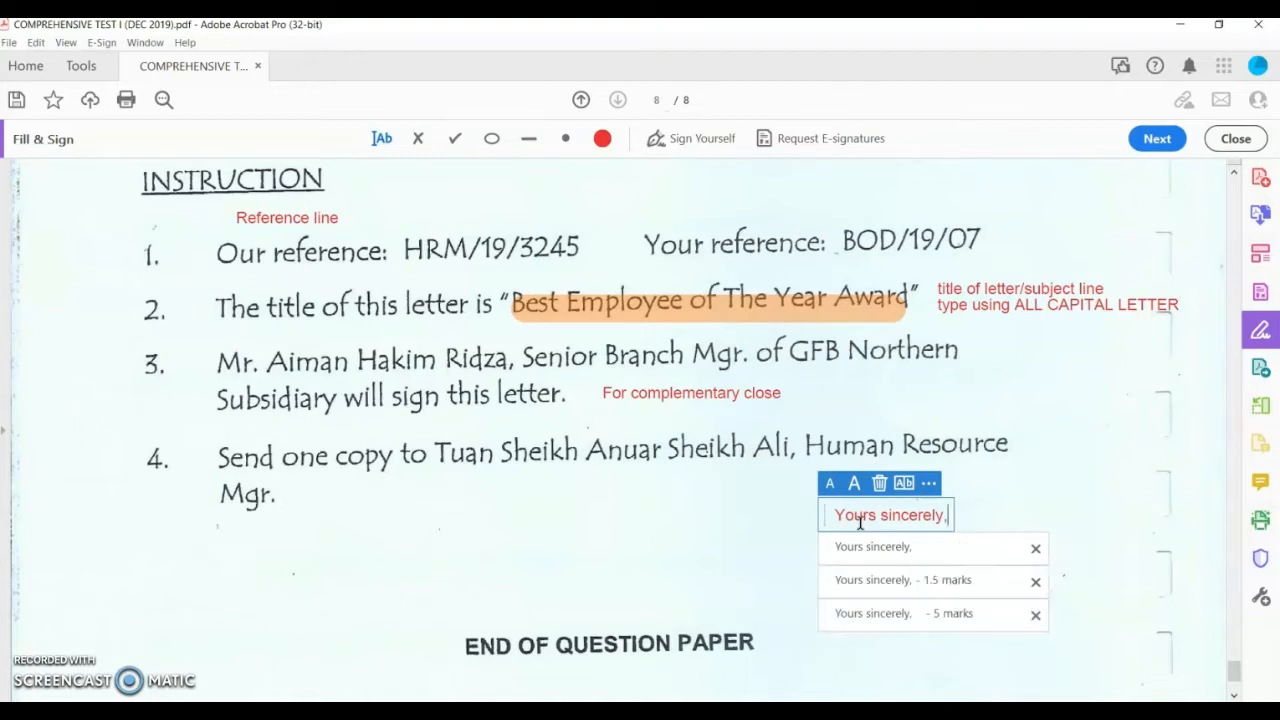
{"action": "key", "text": "Return"}
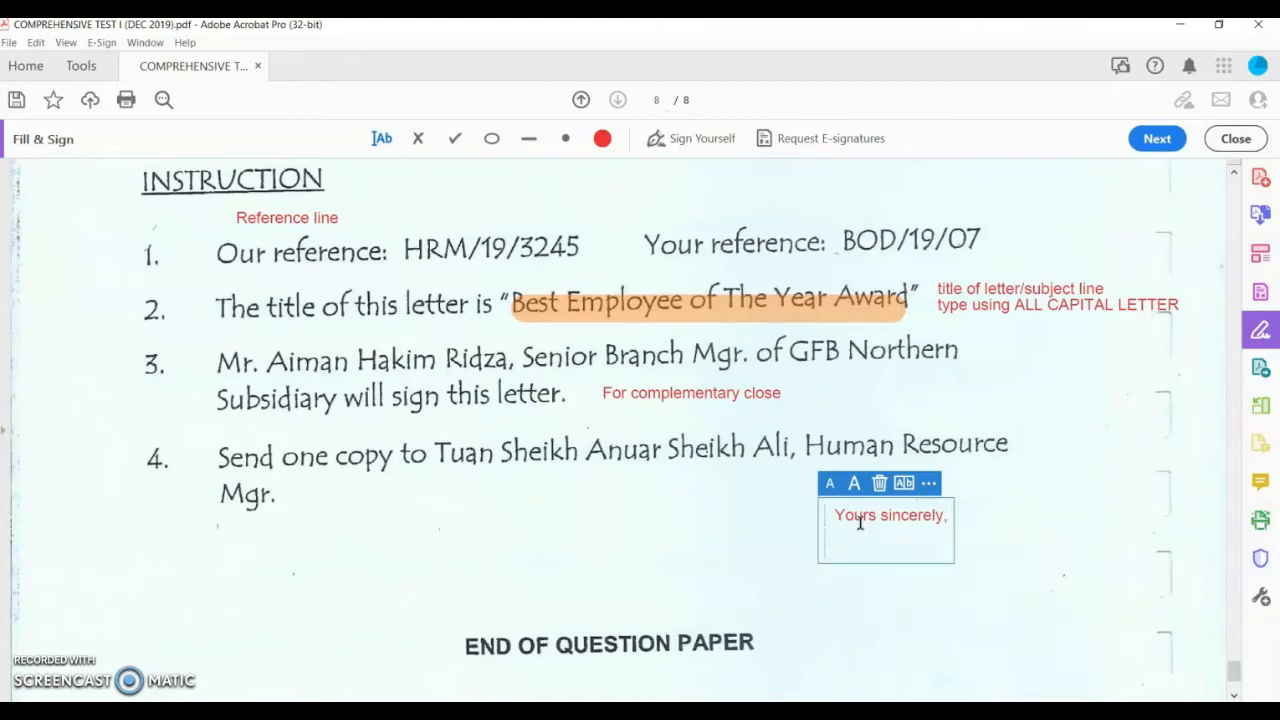
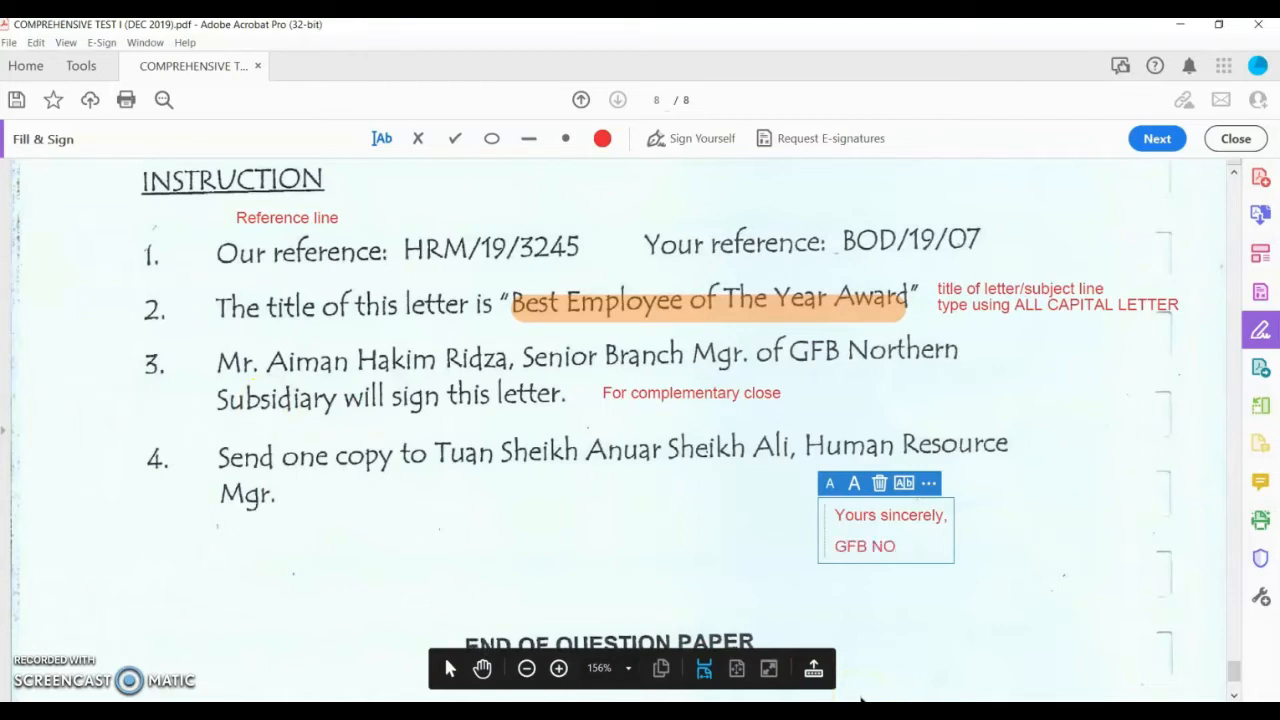
Step: Complete the close with GFB NORTHERN SUBSIDIARY, blank signature lines, the signer's name and Senior Branch Manager
{"action": "type", "text": "RTHERN SUBSIDIARY"}
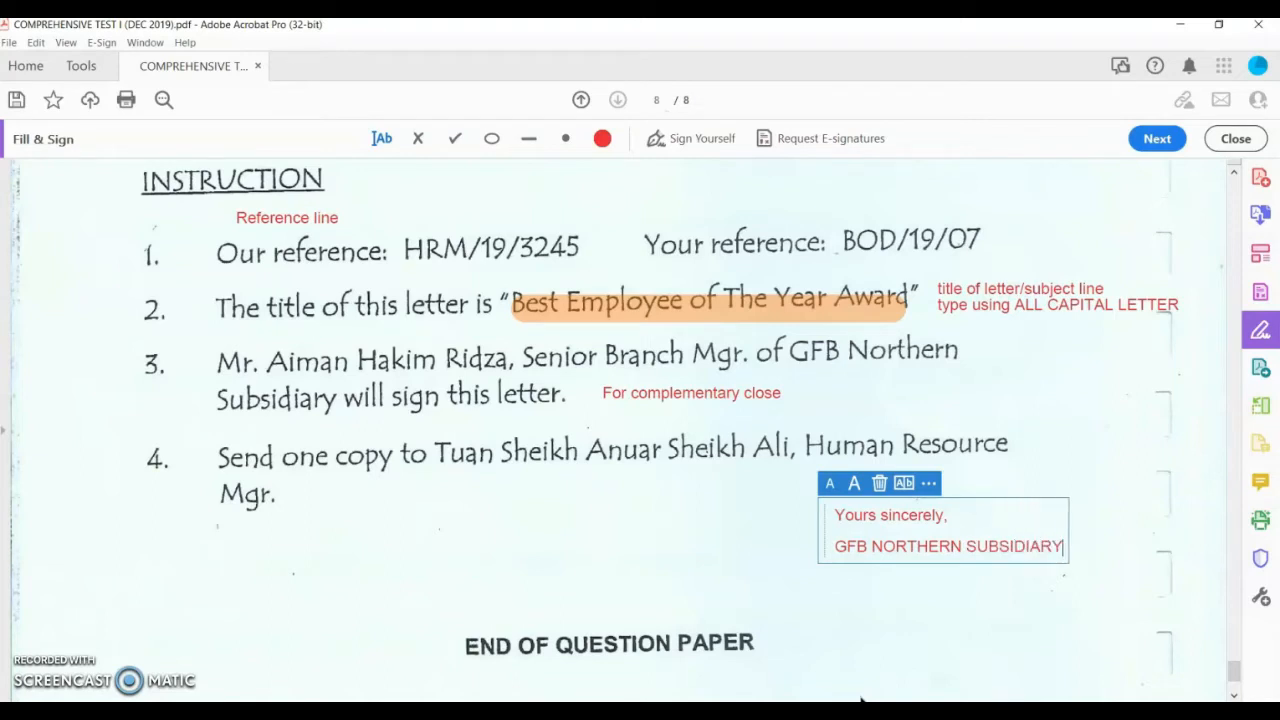
{"action": "key", "text": "Return"}
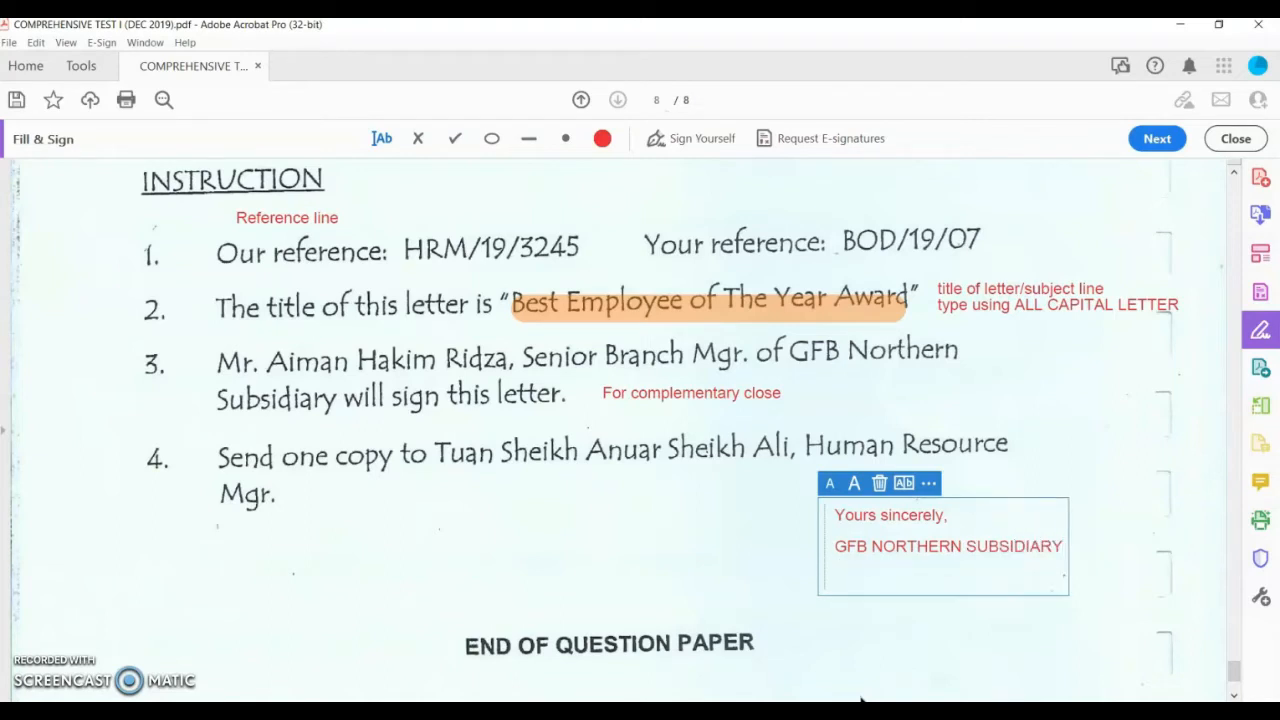
{"action": "key", "text": "Return"}
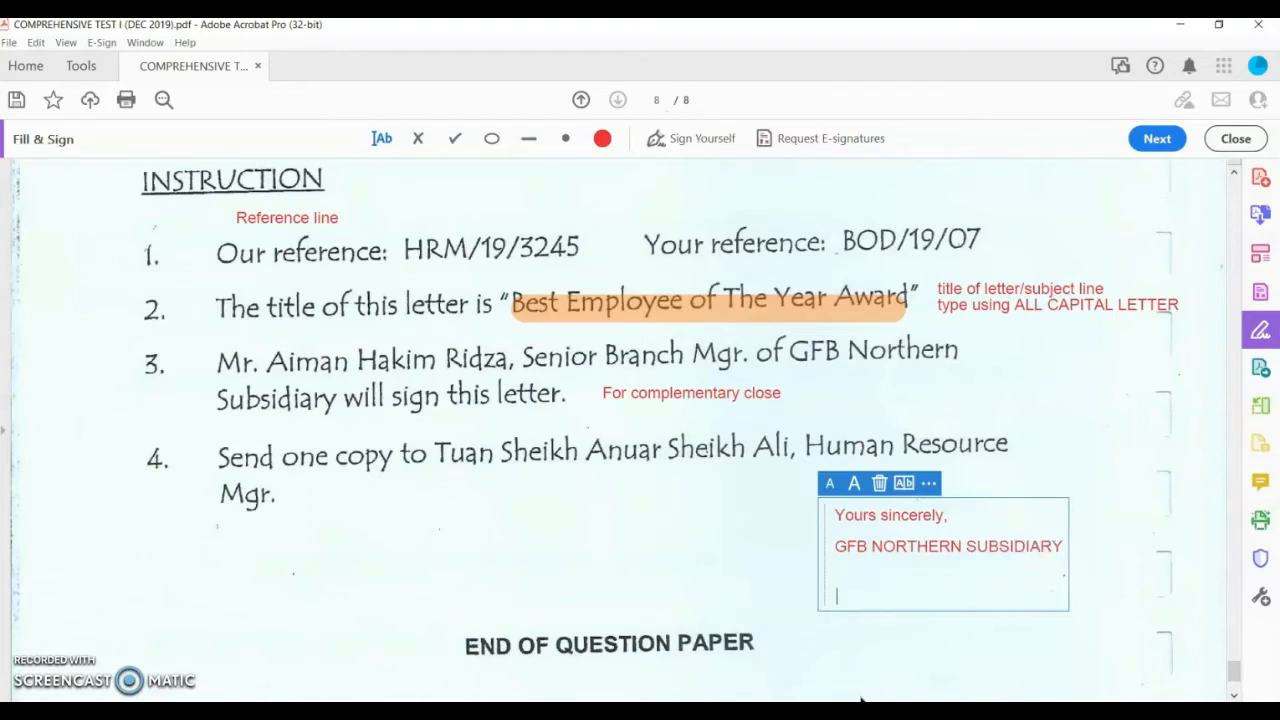
{"action": "key", "text": "BackSpace"}
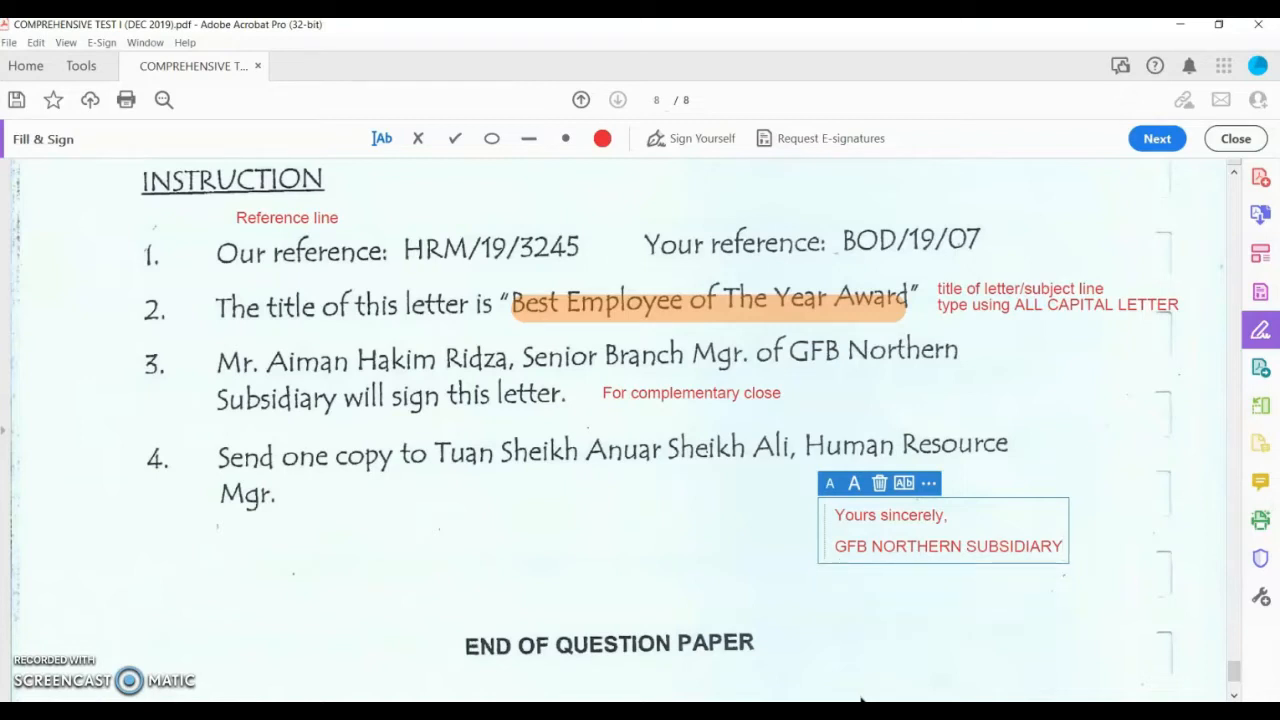
{"action": "key", "text": "Return"}
{"action": "key", "text": "Return"}
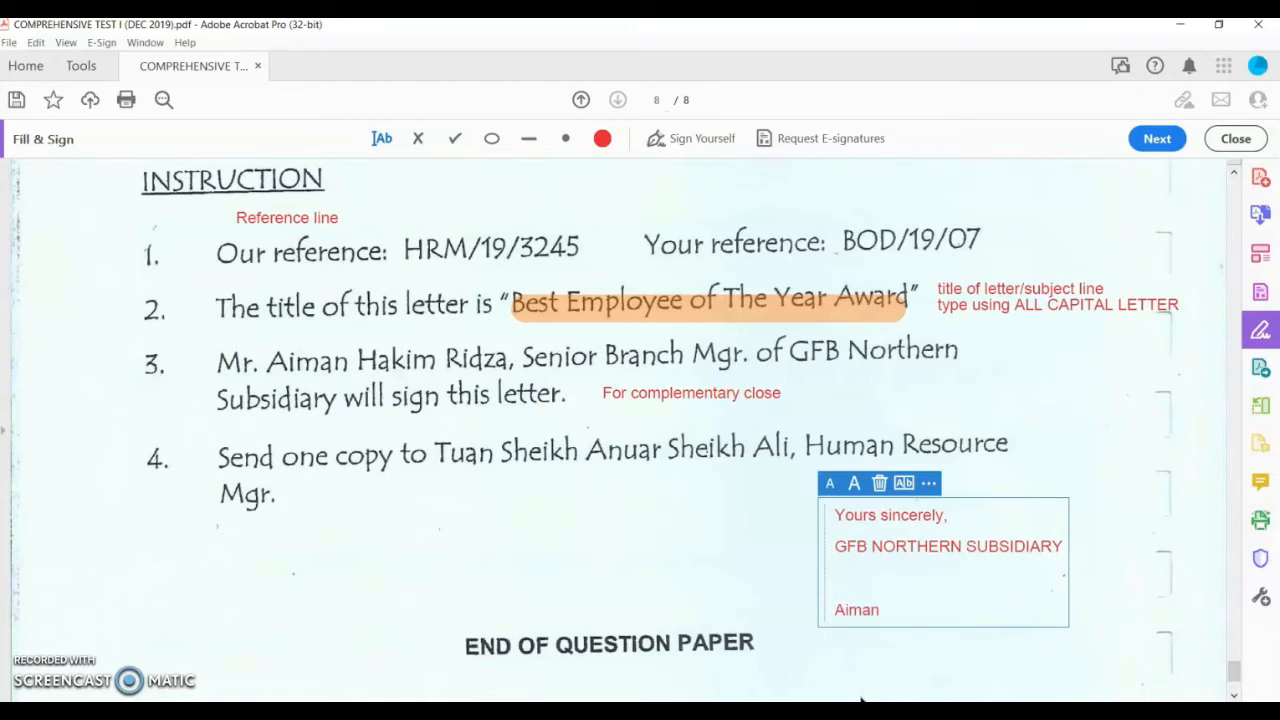
{"action": "key", "text": "Return"}
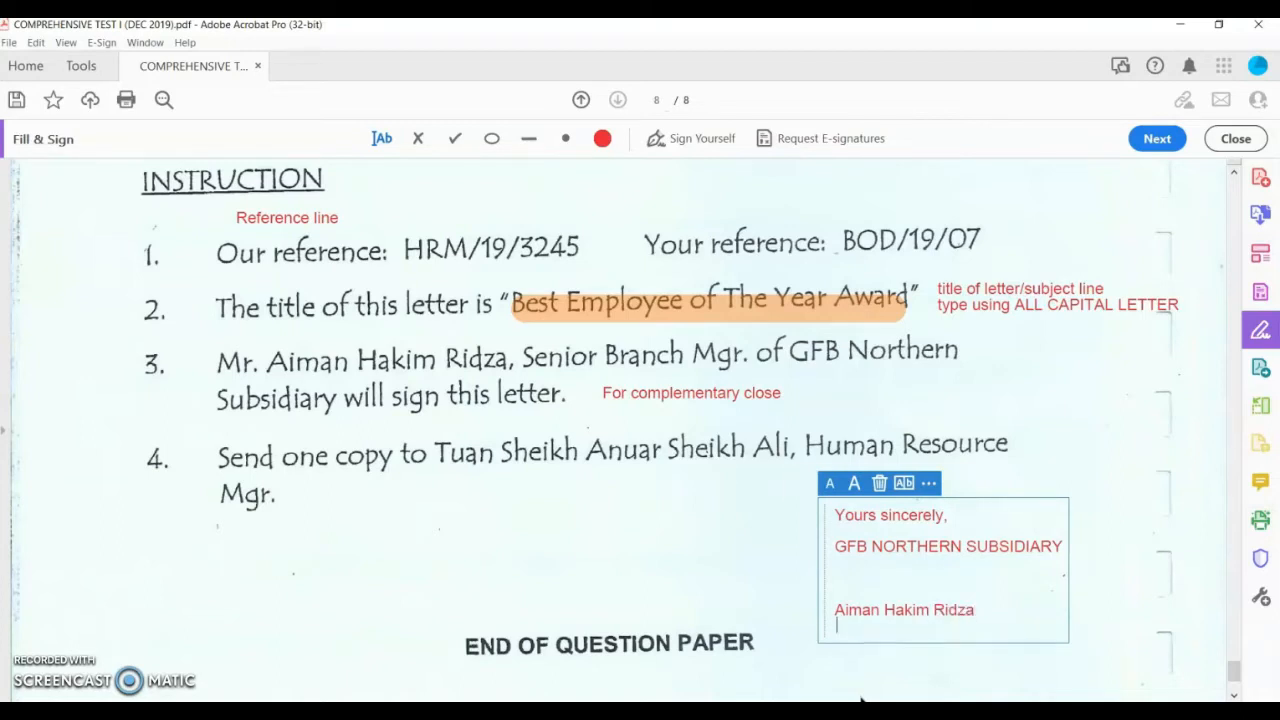
{"action": "type", "text": "Senior Branch Manager"}
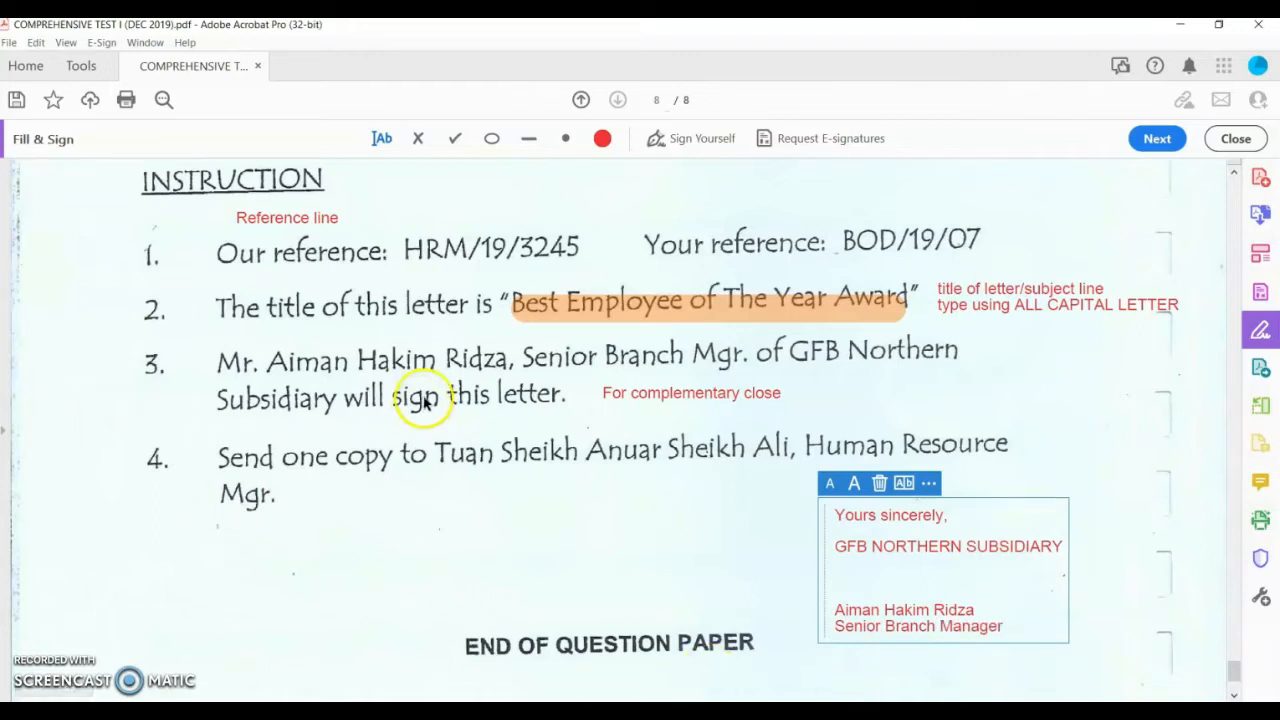
{"action": "left_click", "coordinate": [240, 368]}
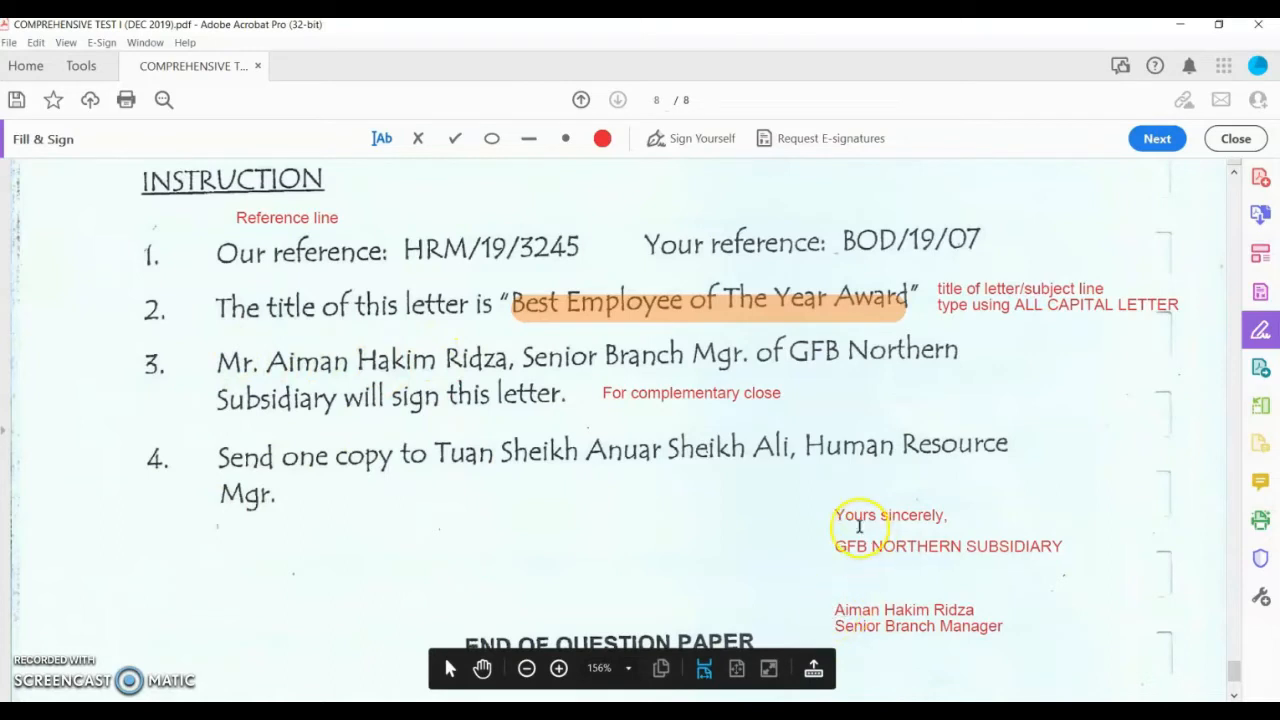
Step: Check the closing block by selecting 'sincerely,' and the GFB NORTHERN SUBSIDIARY line
{"action": "double_click", "coordinate": [897, 507]}
{"action": "left_click_drag", "start_coordinate": [836, 546], "coordinate": [957, 594]}
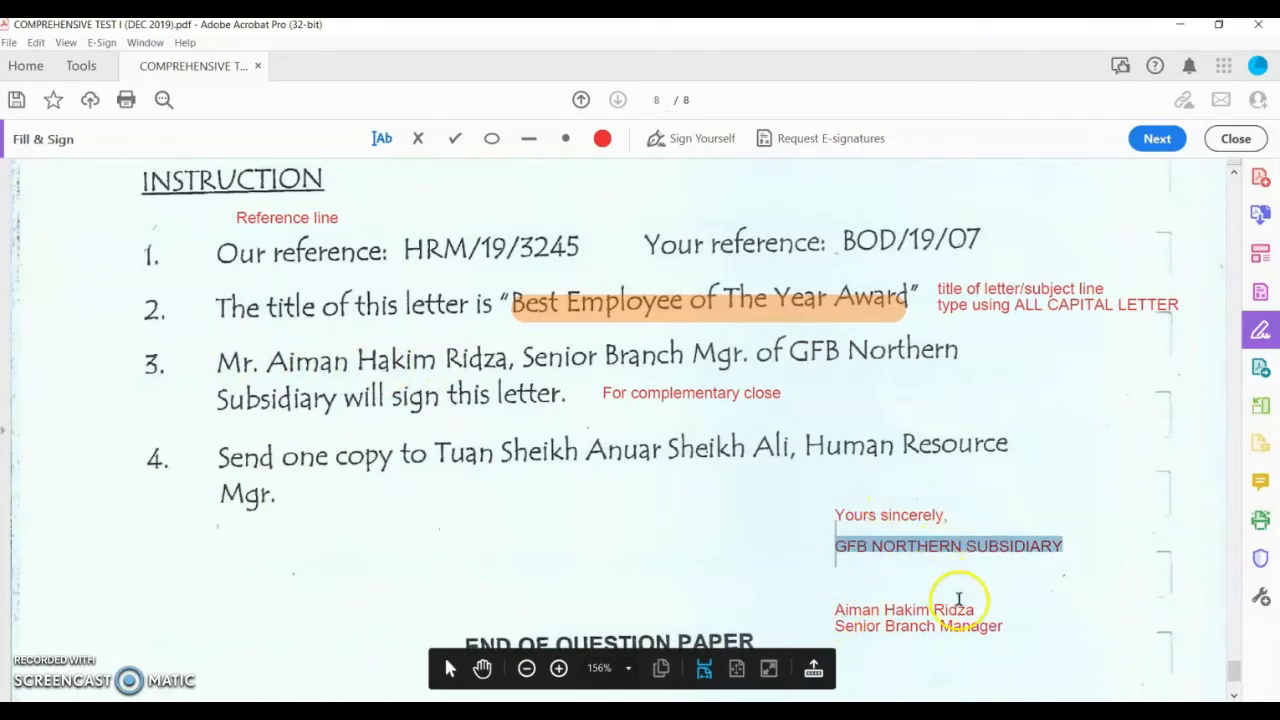
{"action": "left_click", "coordinate": [1015, 609]}
{"action": "left_click", "coordinate": [1095, 597]}
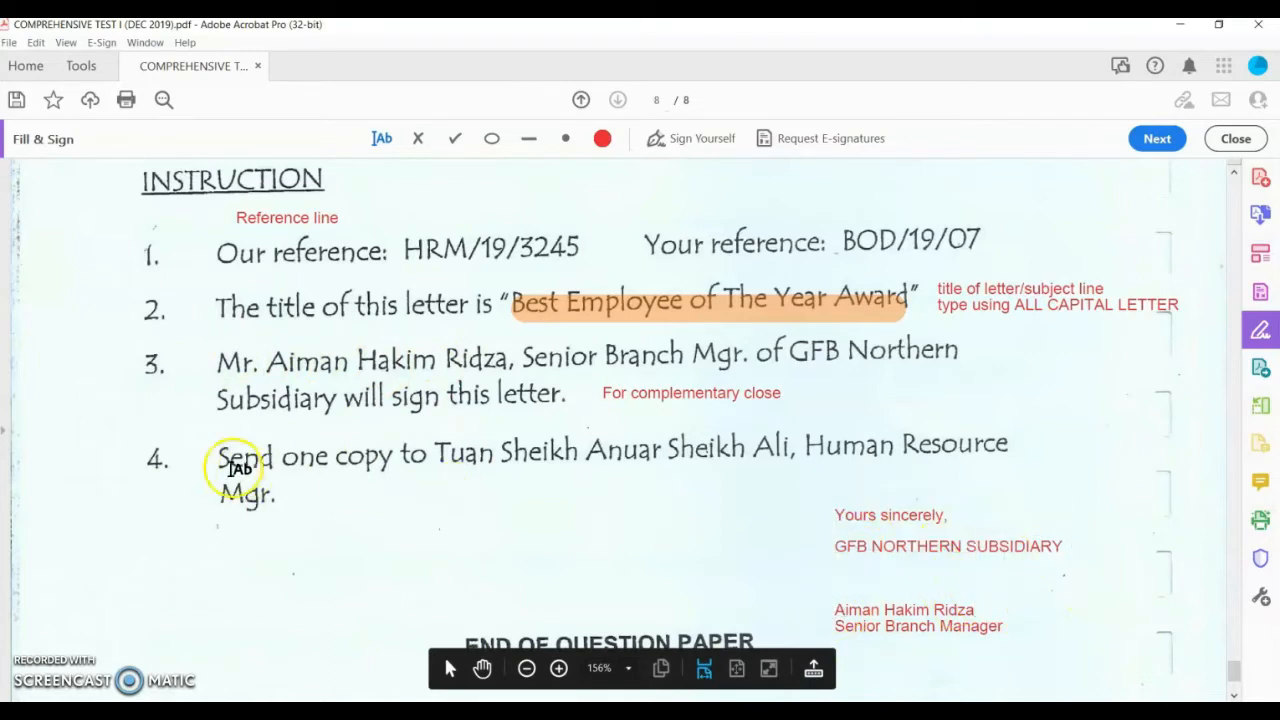
Step: Add a typist-initials note with the typist's name, then a note reading 'Enclosure? Copy notation?'
{"action": "scroll", "coordinate": [233, 469], "scroll_direction": "down", "scroll_amount": 1}
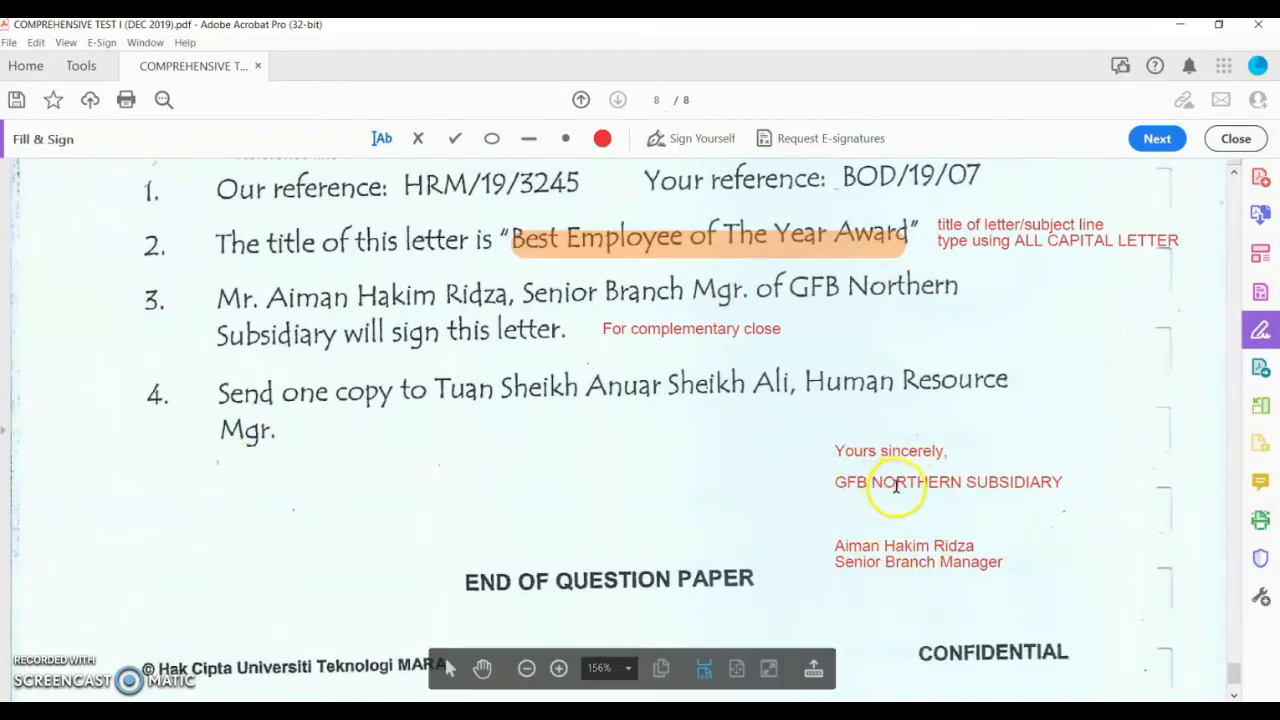
{"action": "left_click", "coordinate": [364, 479]}
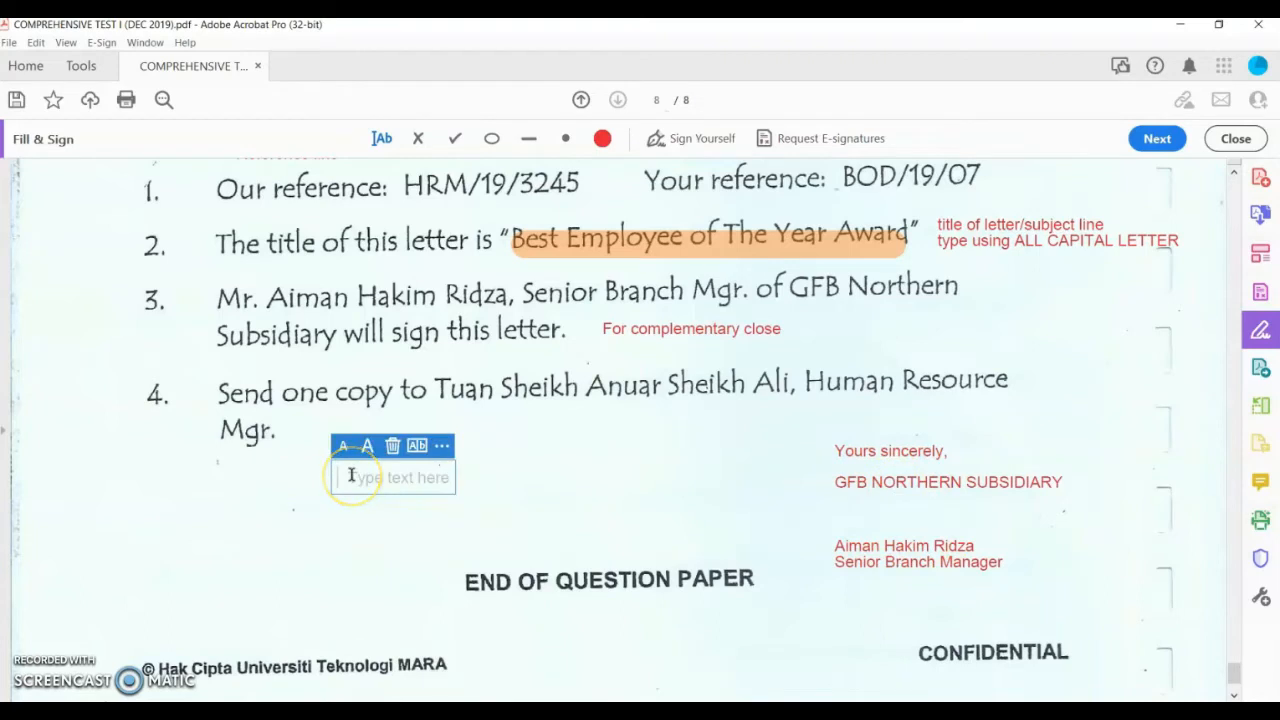
{"action": "type", "text": "typist initi"}
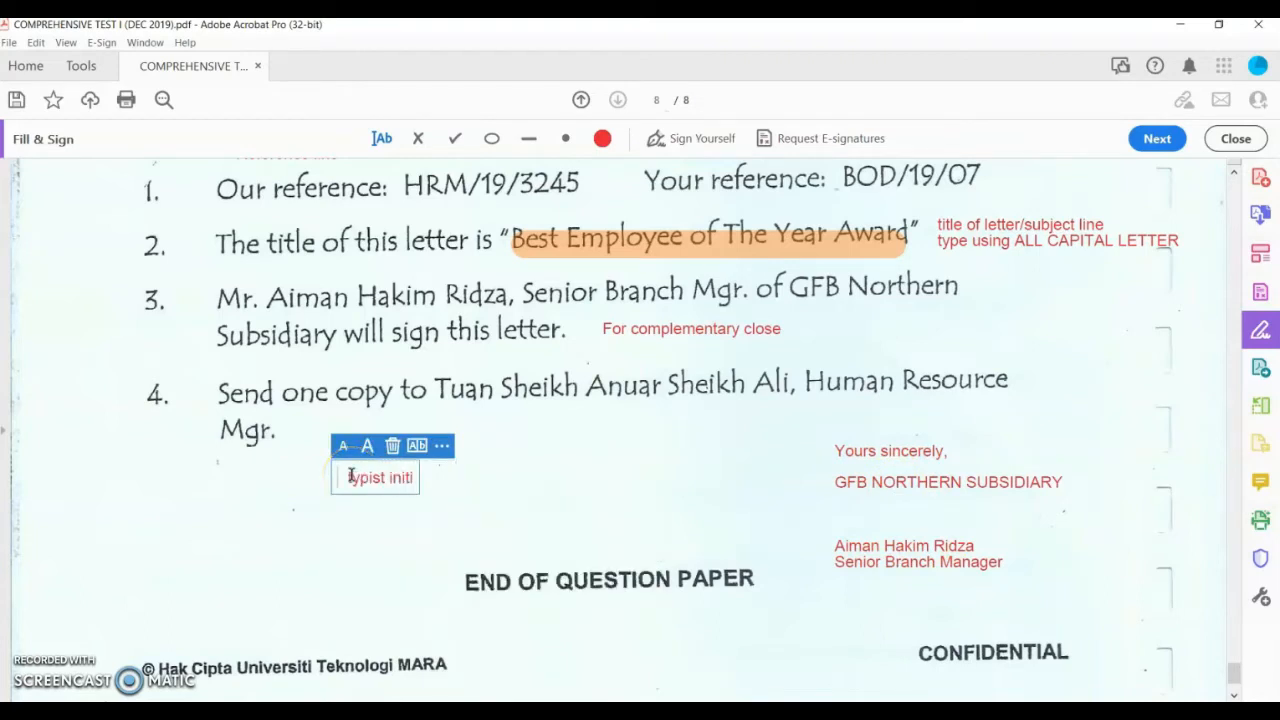
{"action": "type", "text": "al - Azlin"}
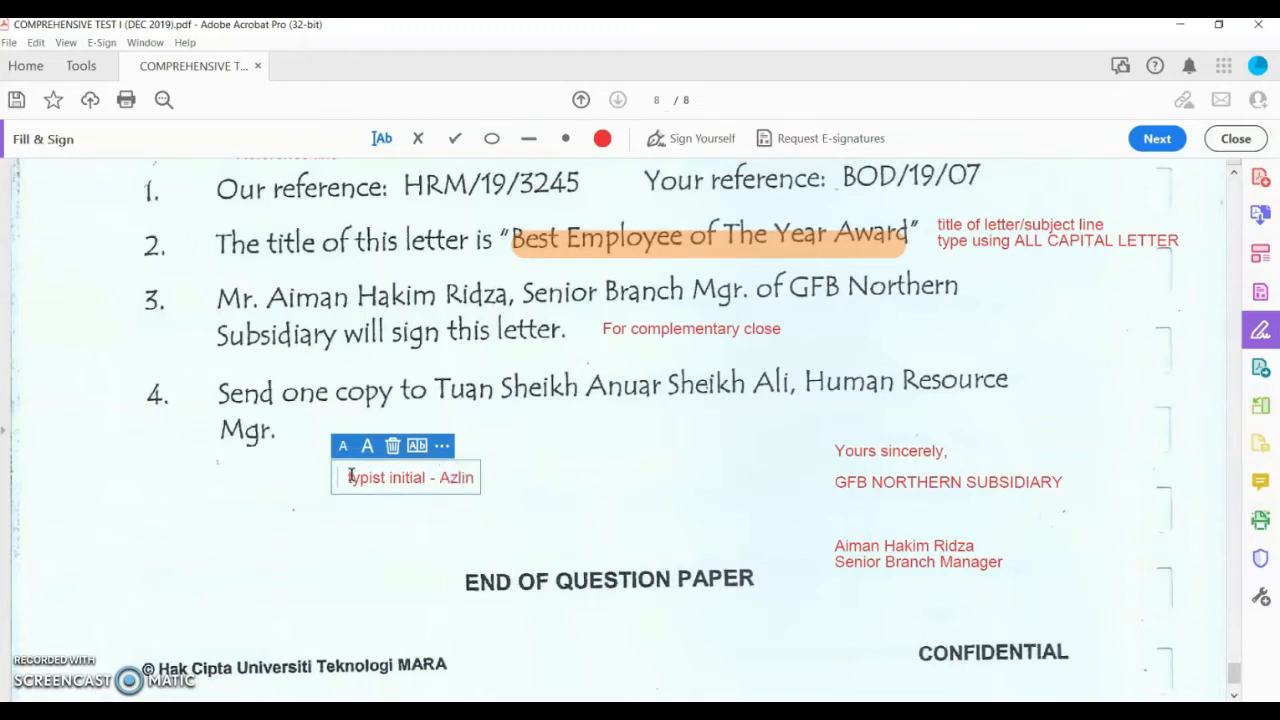
{"action": "type", "text": " Azman"}
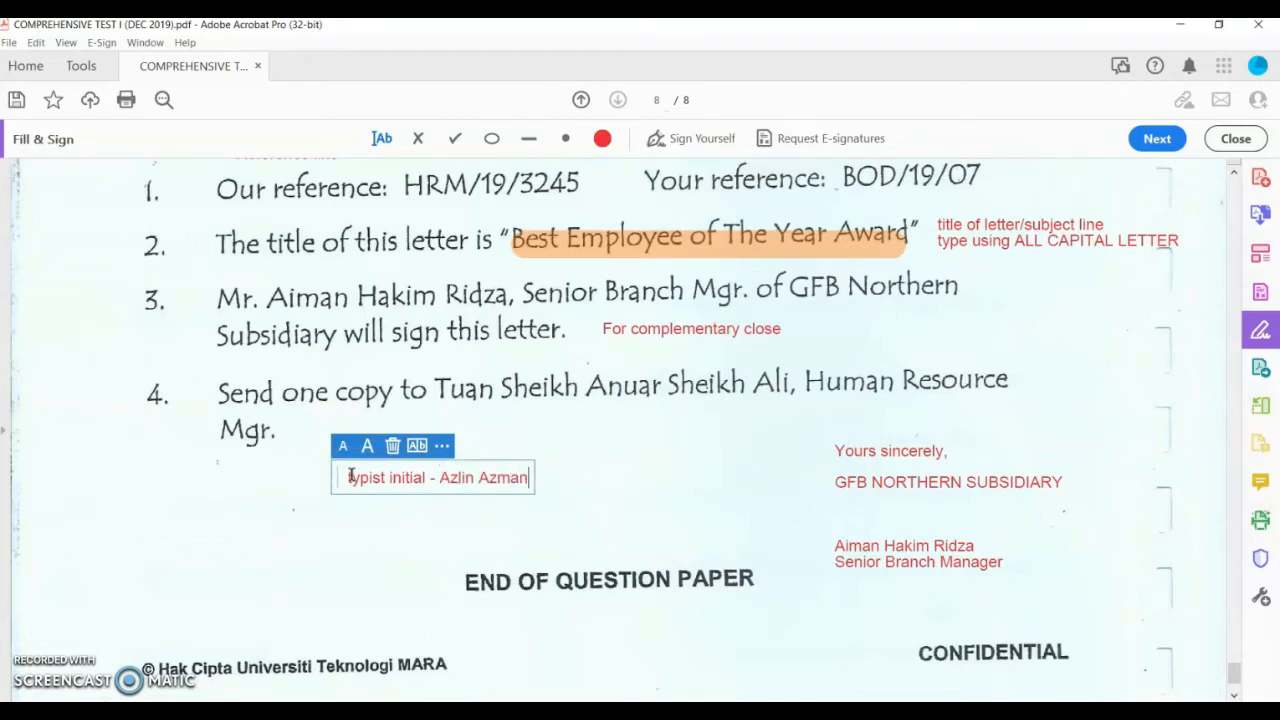
{"action": "key", "text": "Return"}
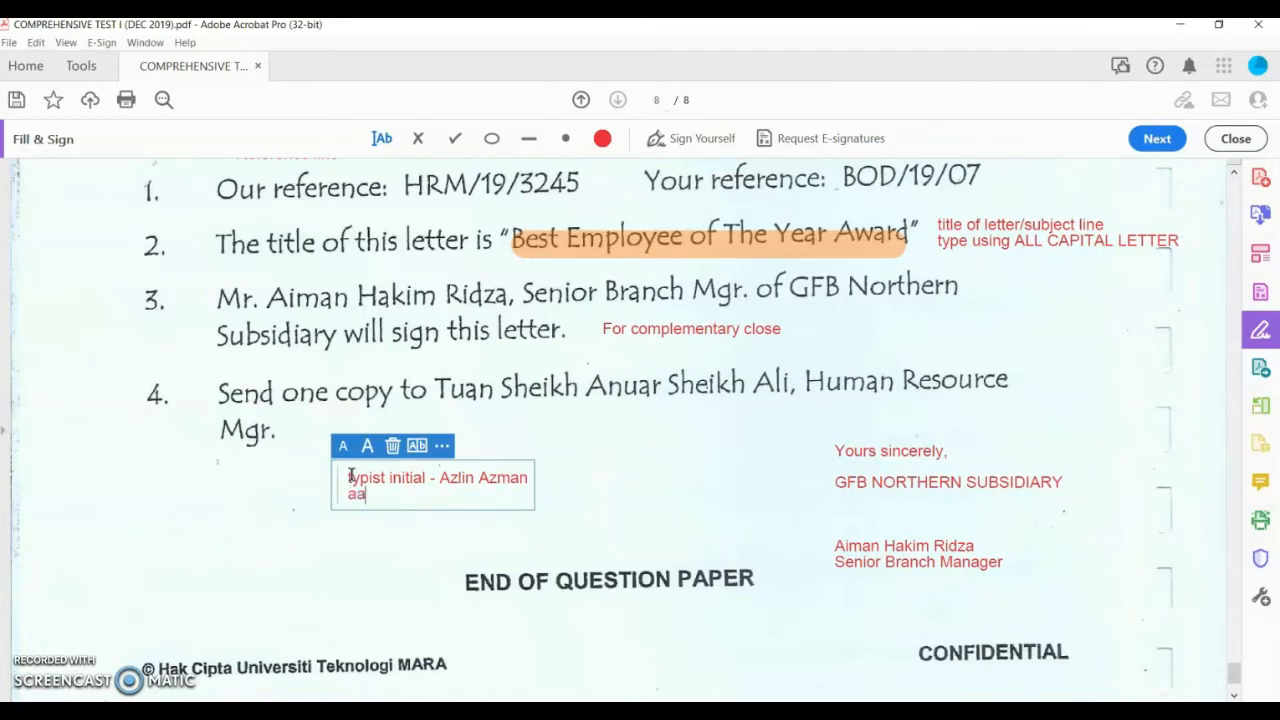
{"action": "left_click", "coordinate": [440, 530]}
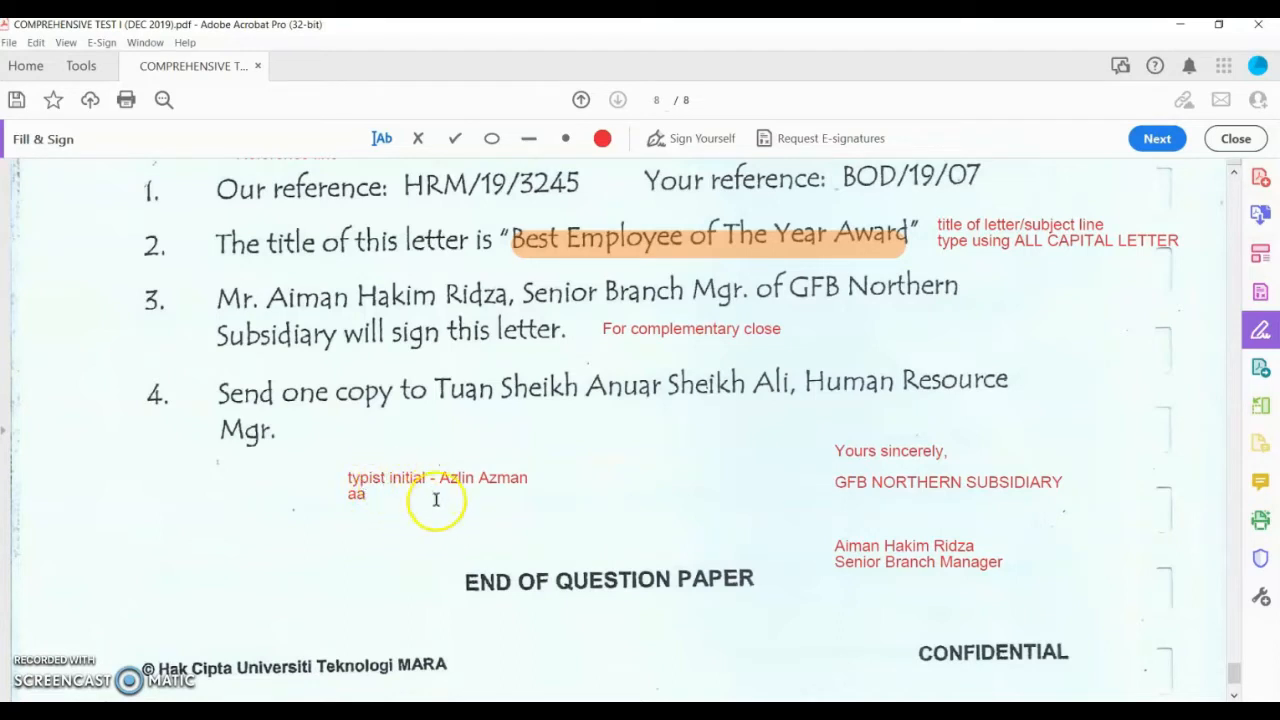
{"action": "left_click", "coordinate": [295, 541]}
{"action": "type", "text": "Enclosu"}
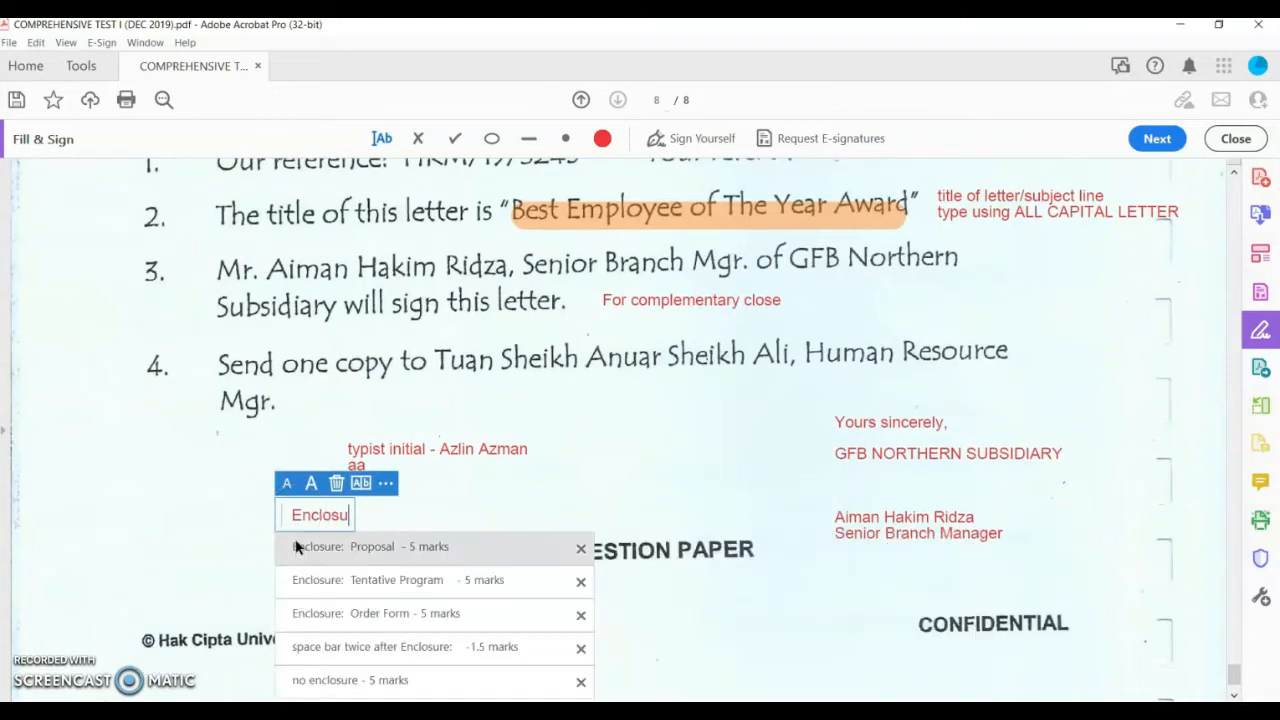
{"action": "type", "text": "re? "}
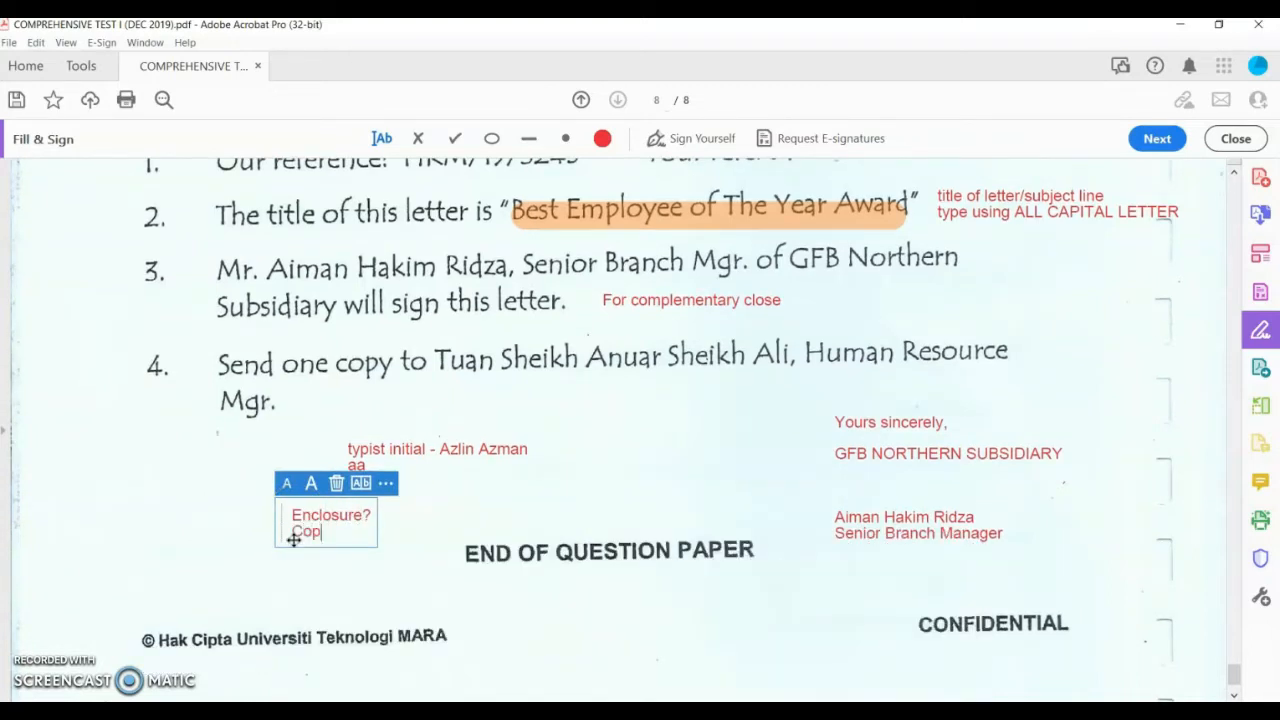
{"action": "type", "text": "Copy notation"}
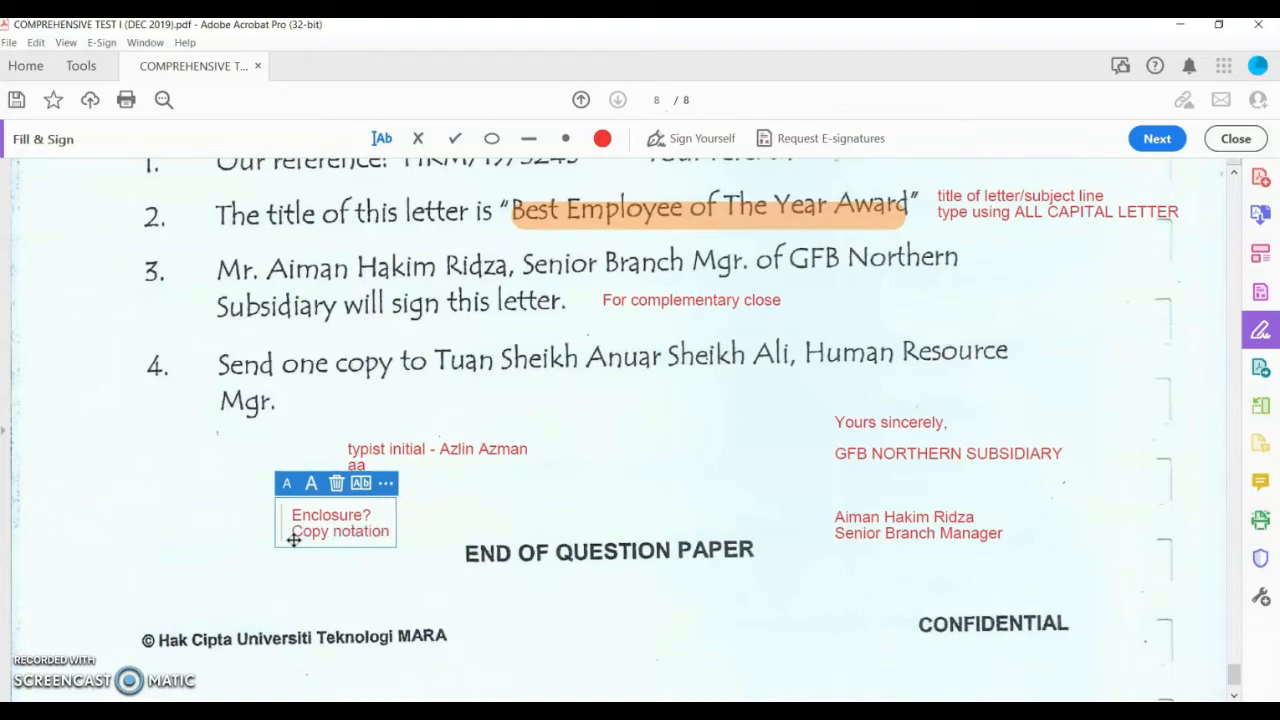
{"action": "type", "text": "?"}
Step: Scroll up through the letter paragraphs on pages 7 and 8 and back down to the notes
{"action": "scroll", "coordinate": [806, 402], "scroll_direction": "up", "scroll_amount": 1}
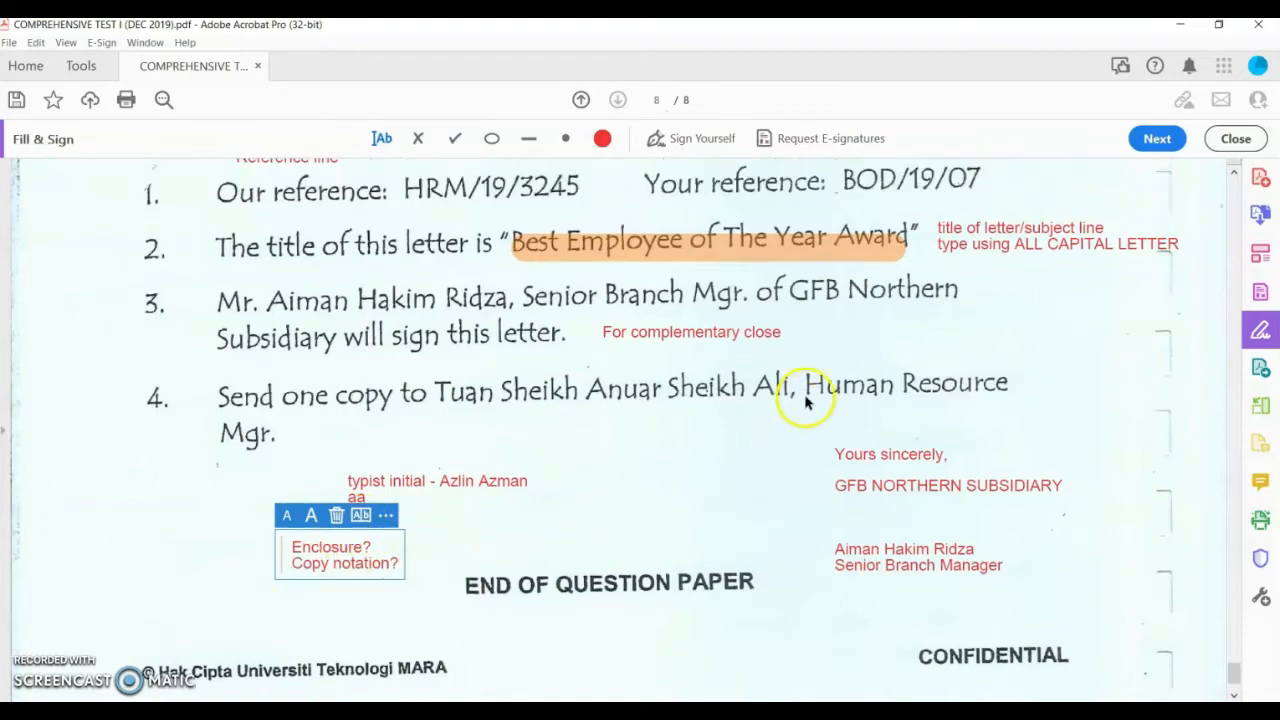
{"action": "scroll", "coordinate": [806, 402], "scroll_direction": "up", "scroll_amount": 10}
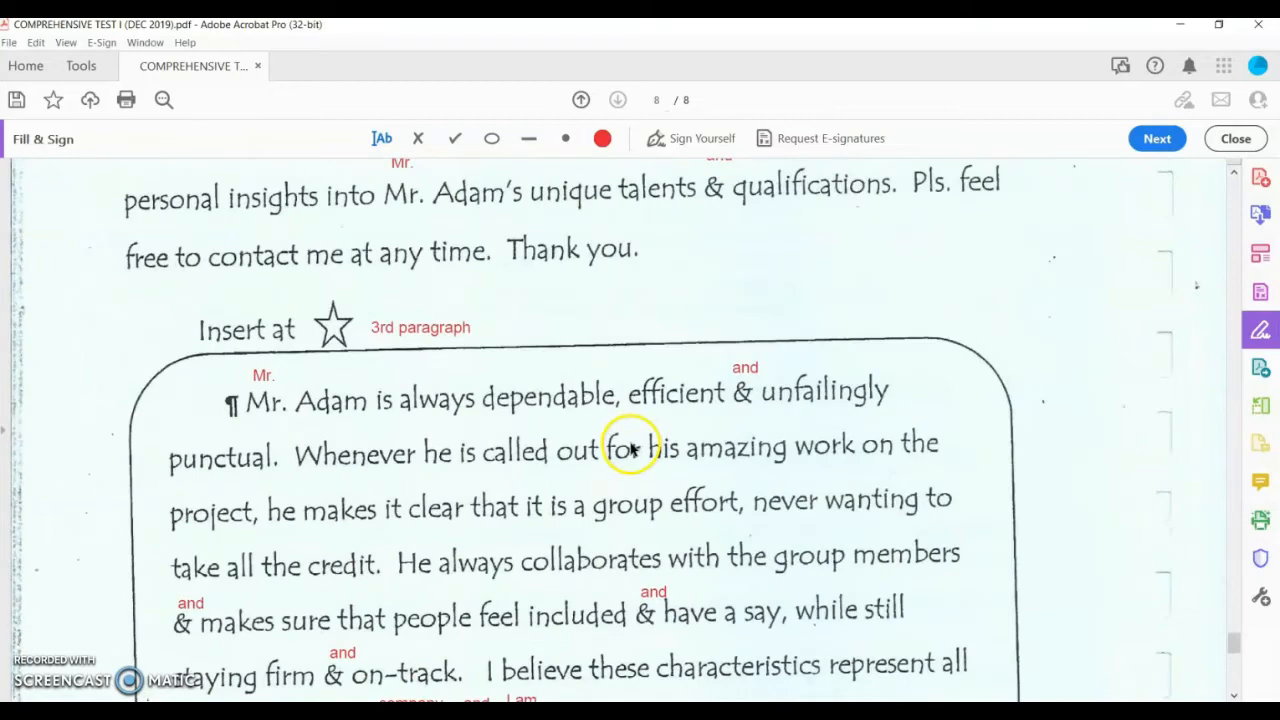
{"action": "scroll", "coordinate": [620, 455], "scroll_direction": "up", "scroll_amount": 10}
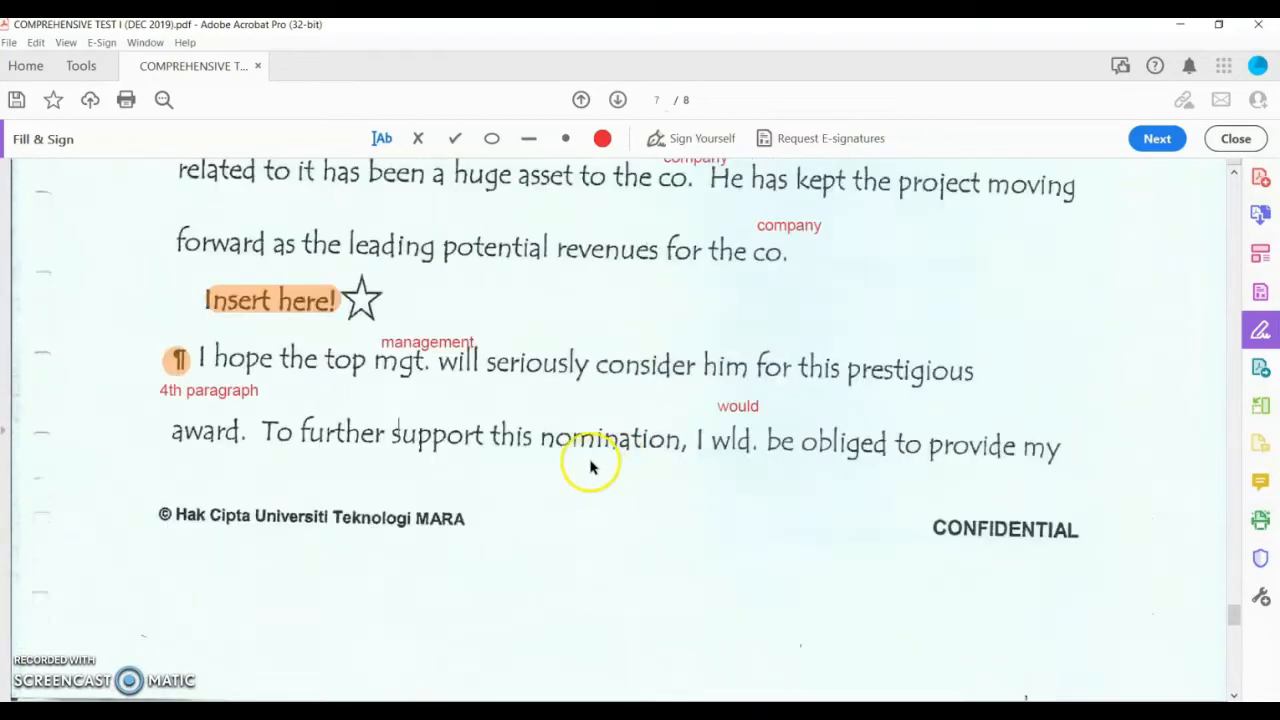
{"action": "scroll", "coordinate": [590, 467], "scroll_direction": "up", "scroll_amount": 10}
{"action": "scroll", "coordinate": [643, 420], "scroll_direction": "up", "scroll_amount": 3}
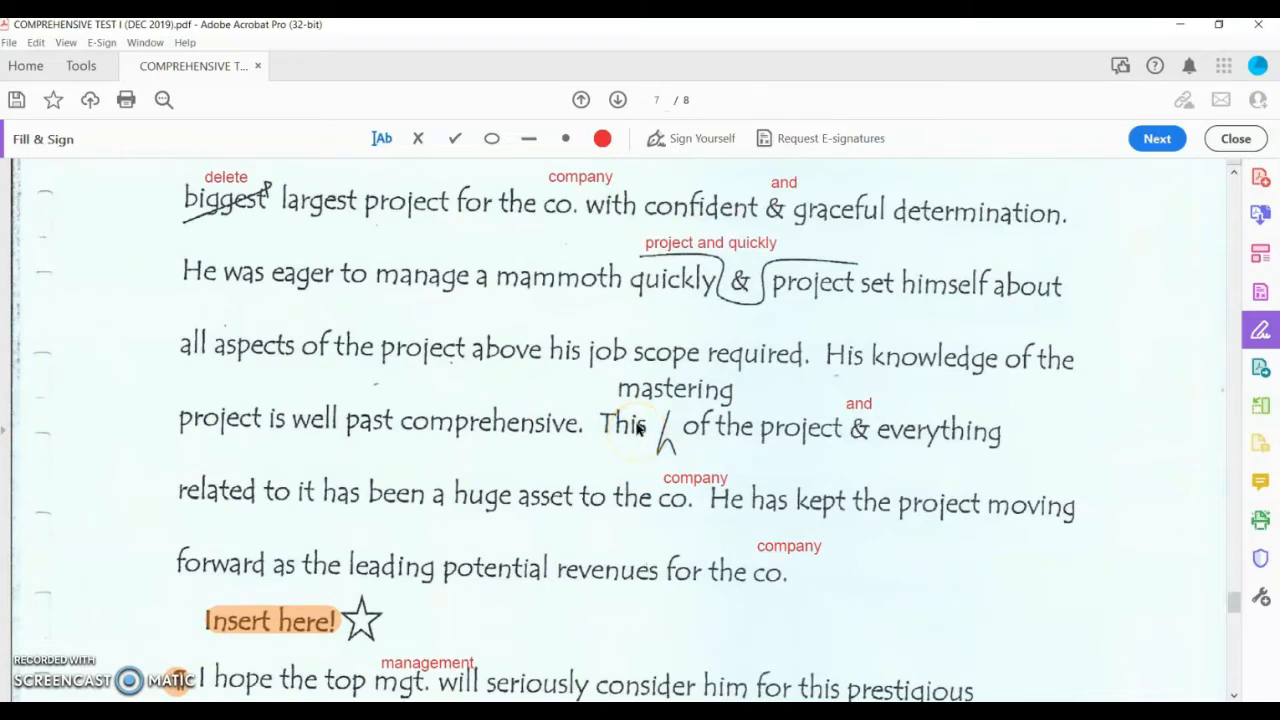
{"action": "scroll", "coordinate": [638, 422], "scroll_direction": "down", "scroll_amount": 3}
{"action": "scroll", "coordinate": [636, 418], "scroll_direction": "down", "scroll_amount": 2}
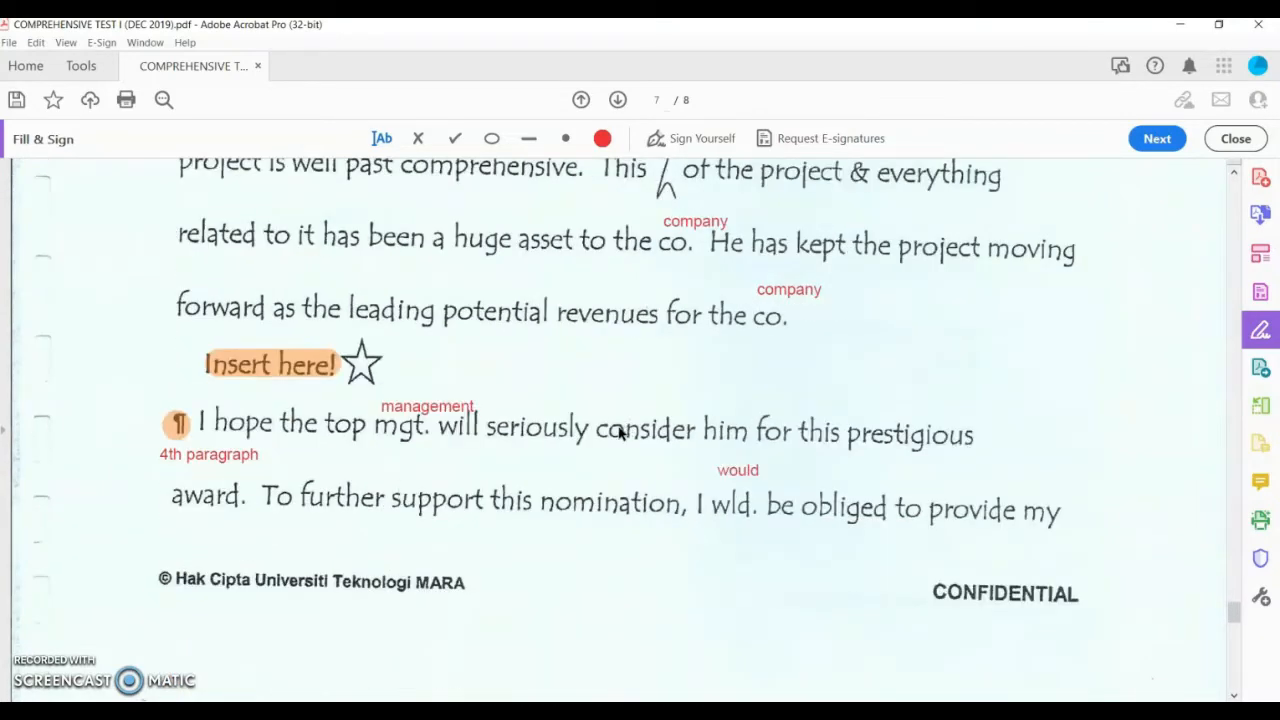
{"action": "scroll", "coordinate": [620, 432], "scroll_direction": "down", "scroll_amount": 10}
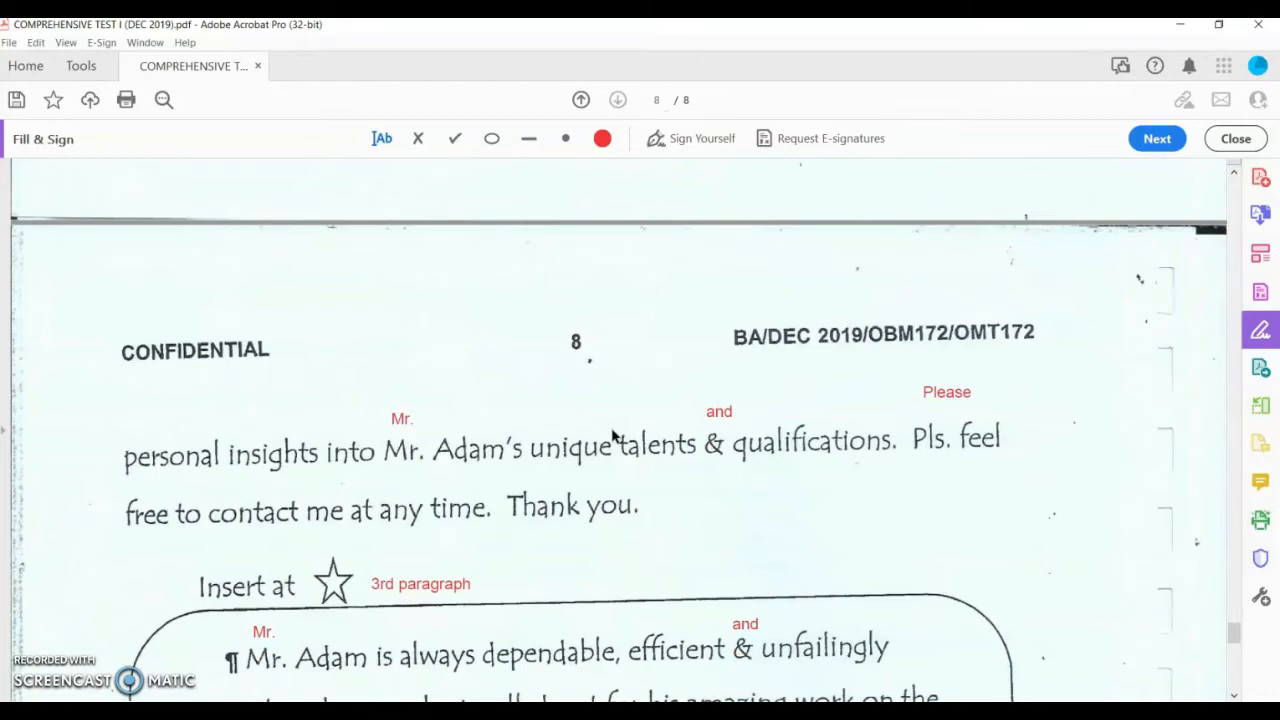
{"action": "scroll", "coordinate": [613, 436], "scroll_direction": "down", "scroll_amount": 10}
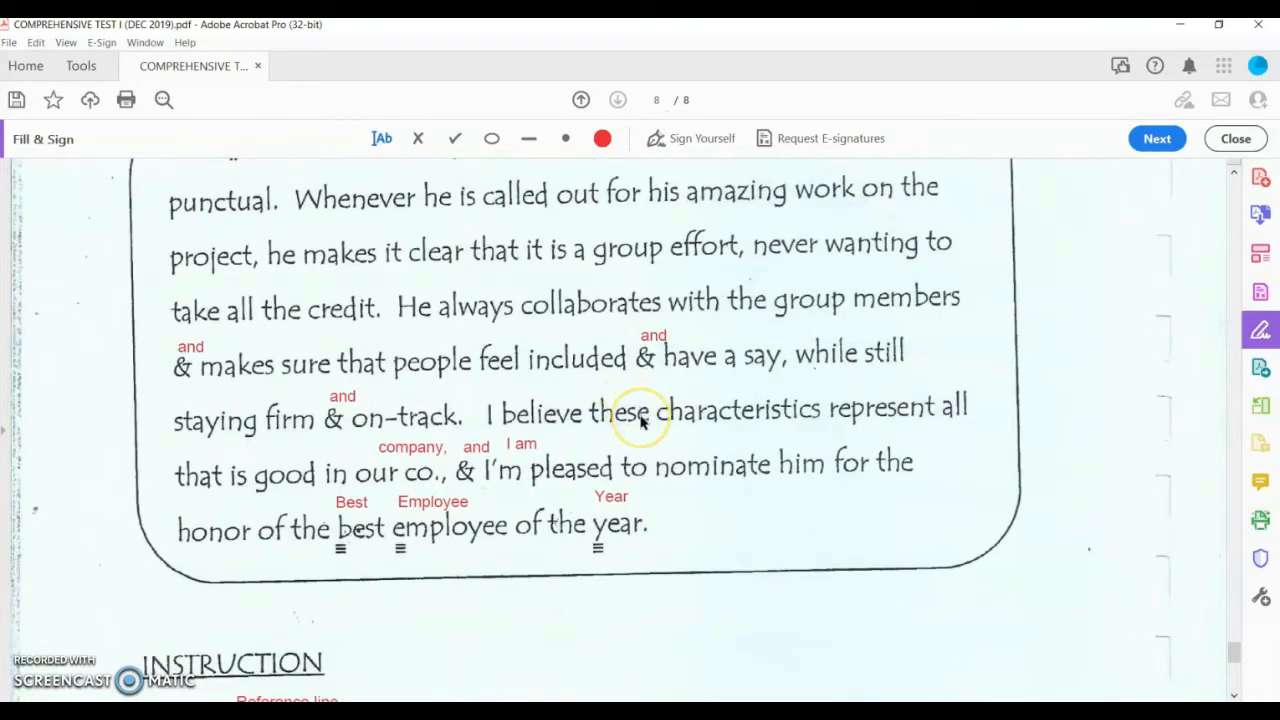
{"action": "scroll", "coordinate": [636, 422], "scroll_direction": "down", "scroll_amount": 13}
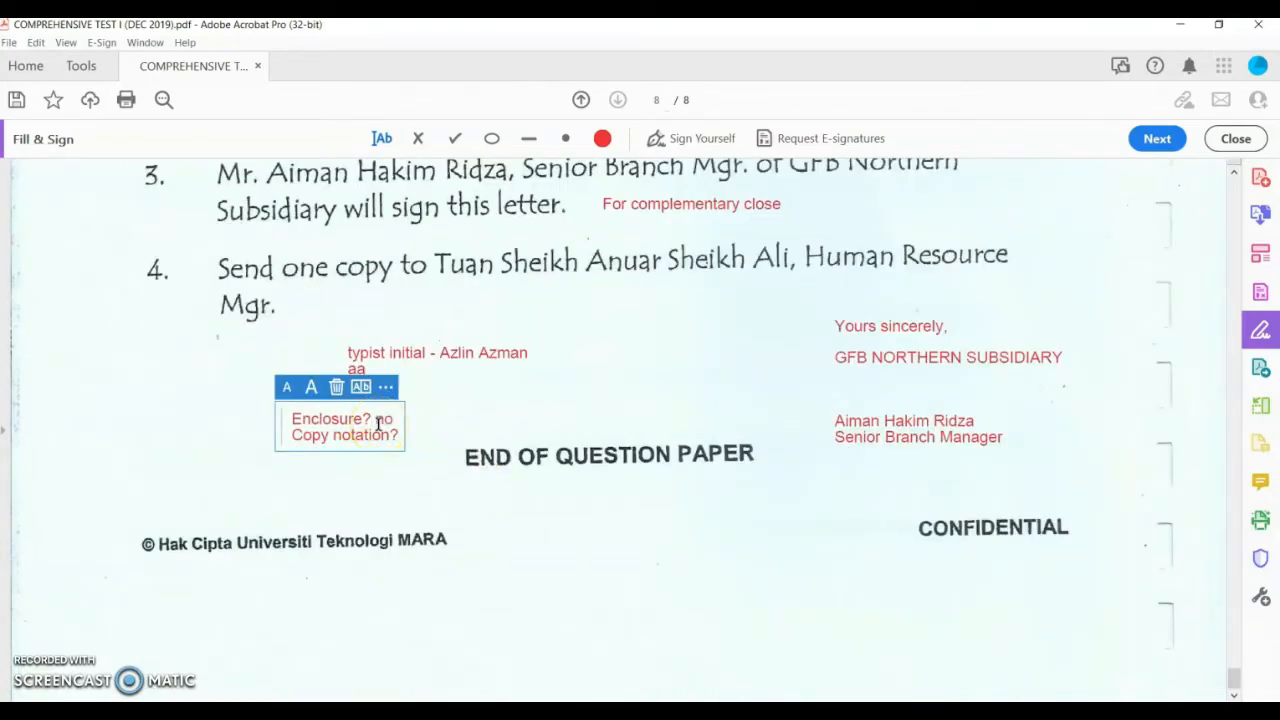
Step: Add 'enclosure for this question' and answer the Copy notation question with 'Yes'
{"action": "type", "text": "enclosure"}
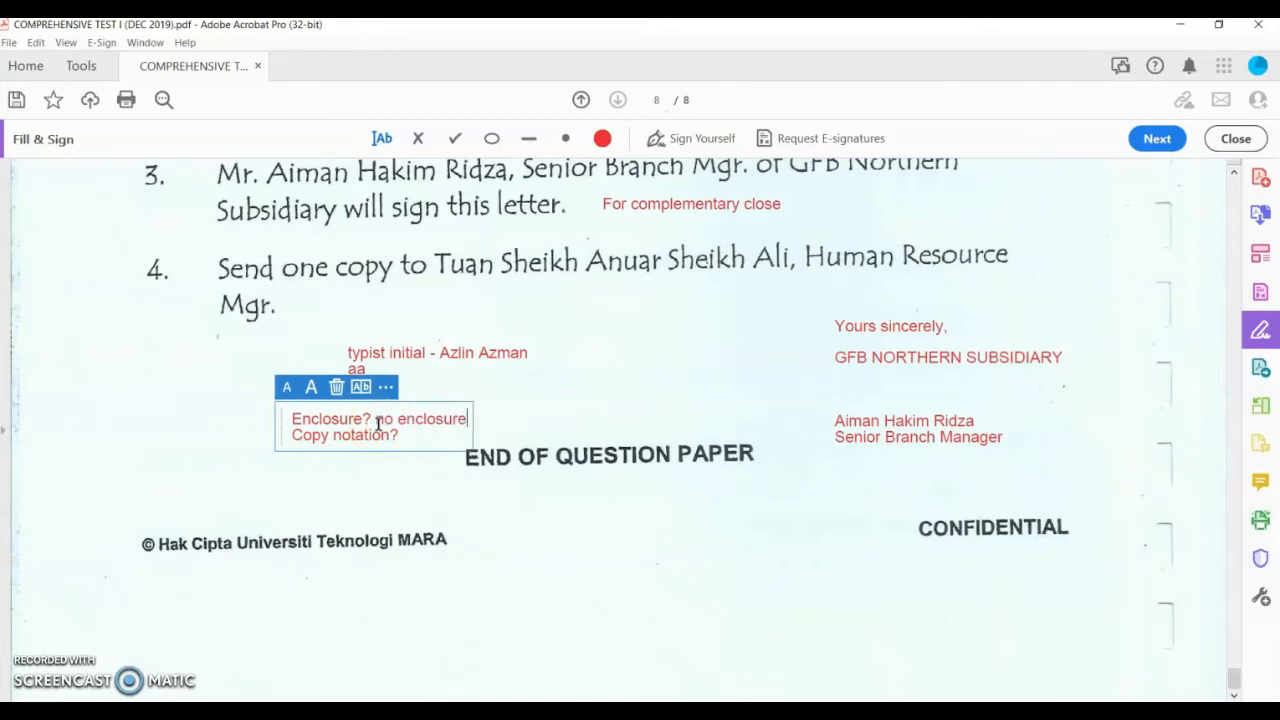
{"action": "type", "text": " for this question"}
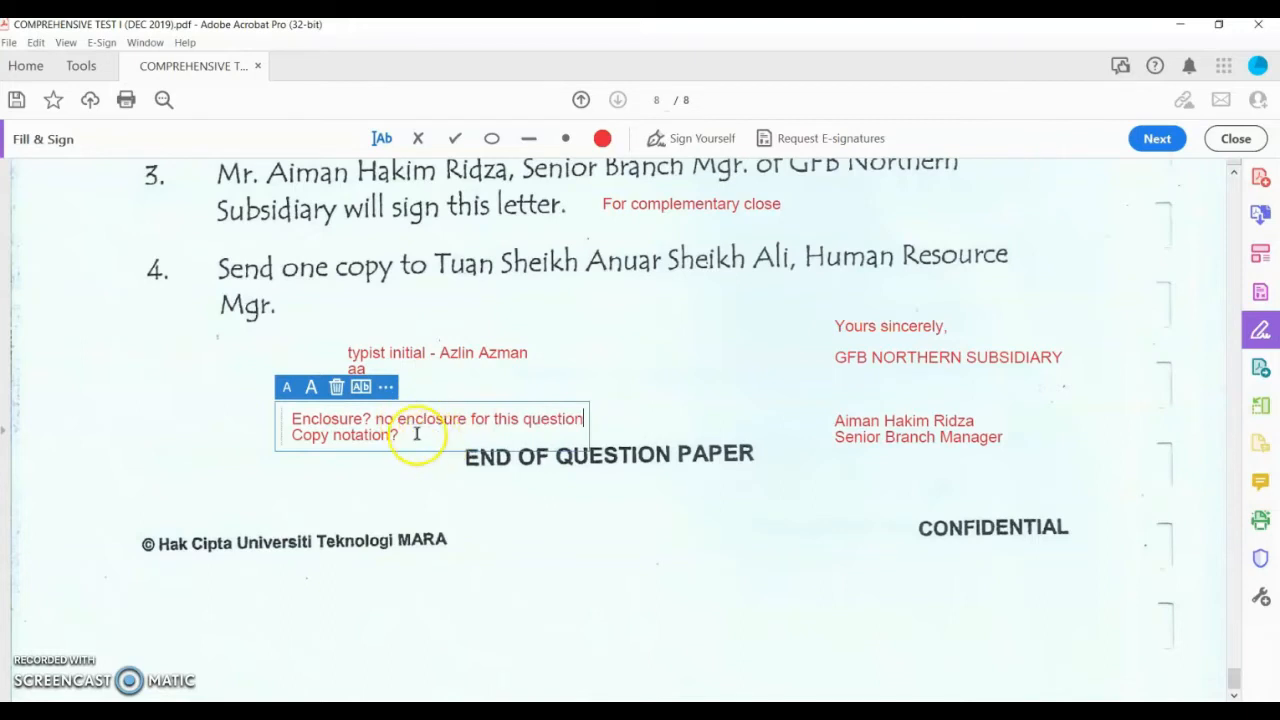
{"action": "left_click", "coordinate": [414, 434]}
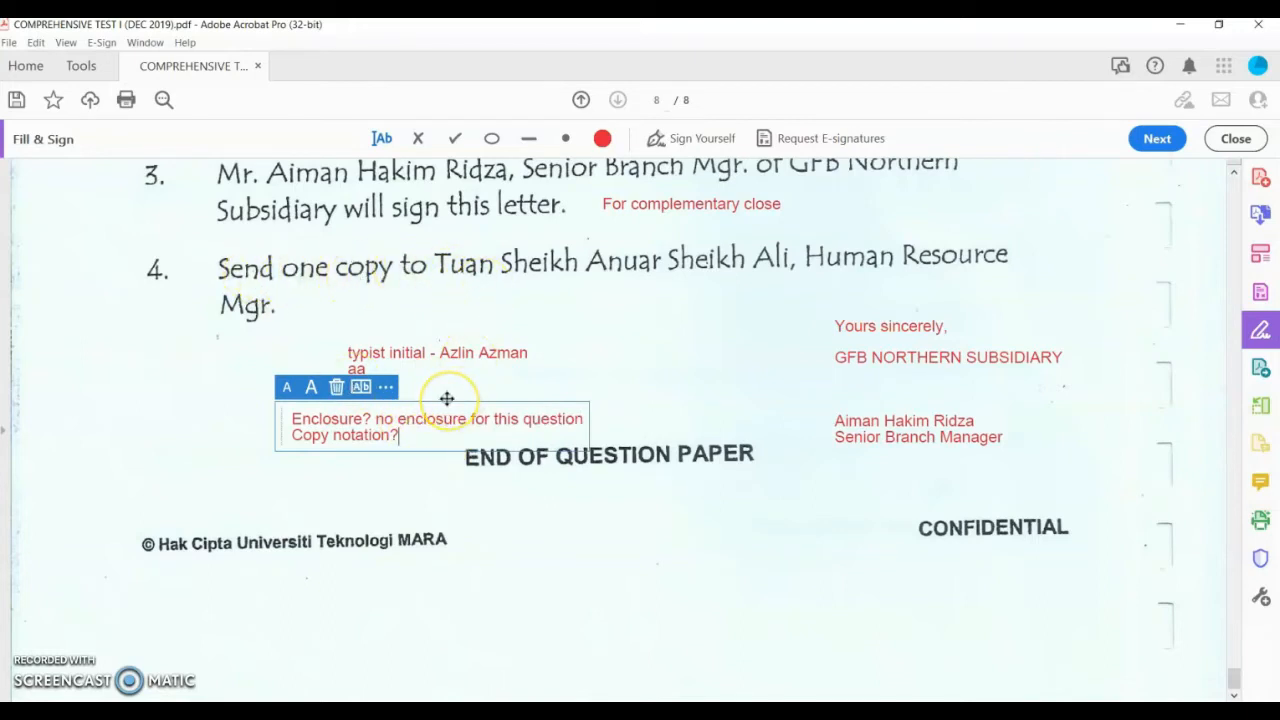
{"action": "type", "text": "Yes"}
{"action": "left_click", "coordinate": [606, 320]}
Step: Add a copy-notation note 'c' with the recipient's name and the Human Resource Manager title
{"action": "left_click", "coordinate": [565, 284]}
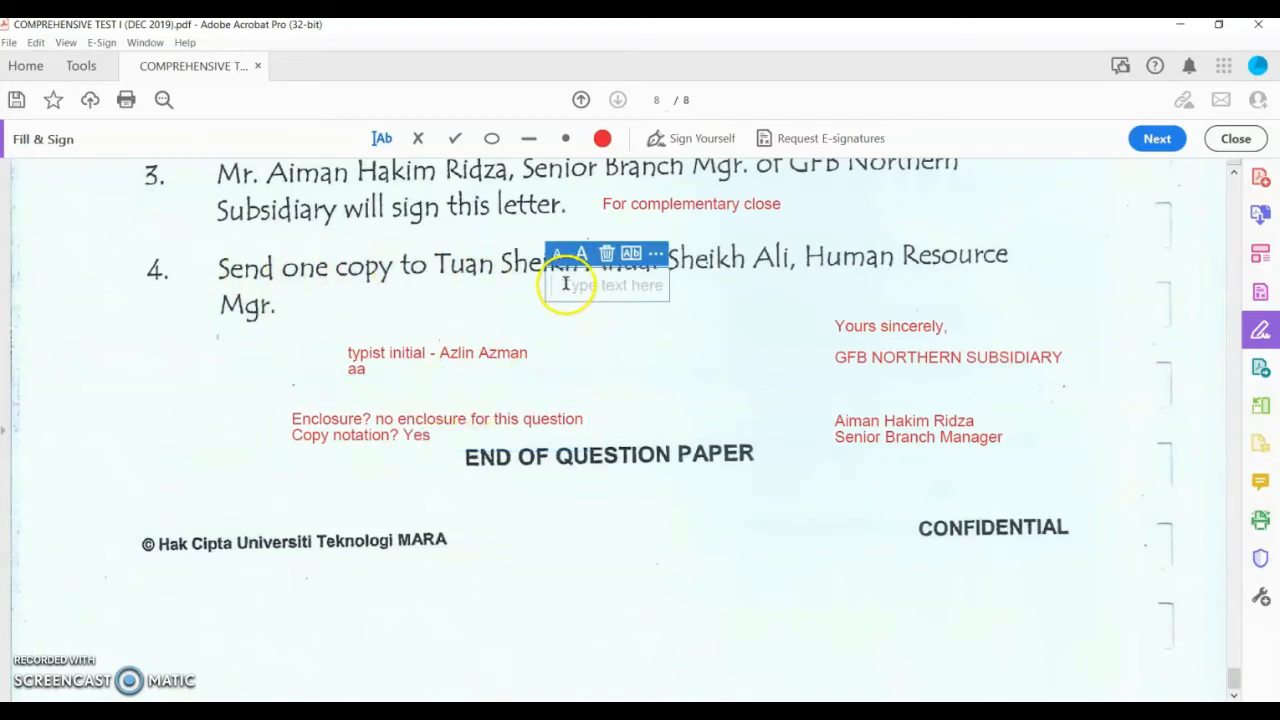
{"action": "type", "text": "c "}
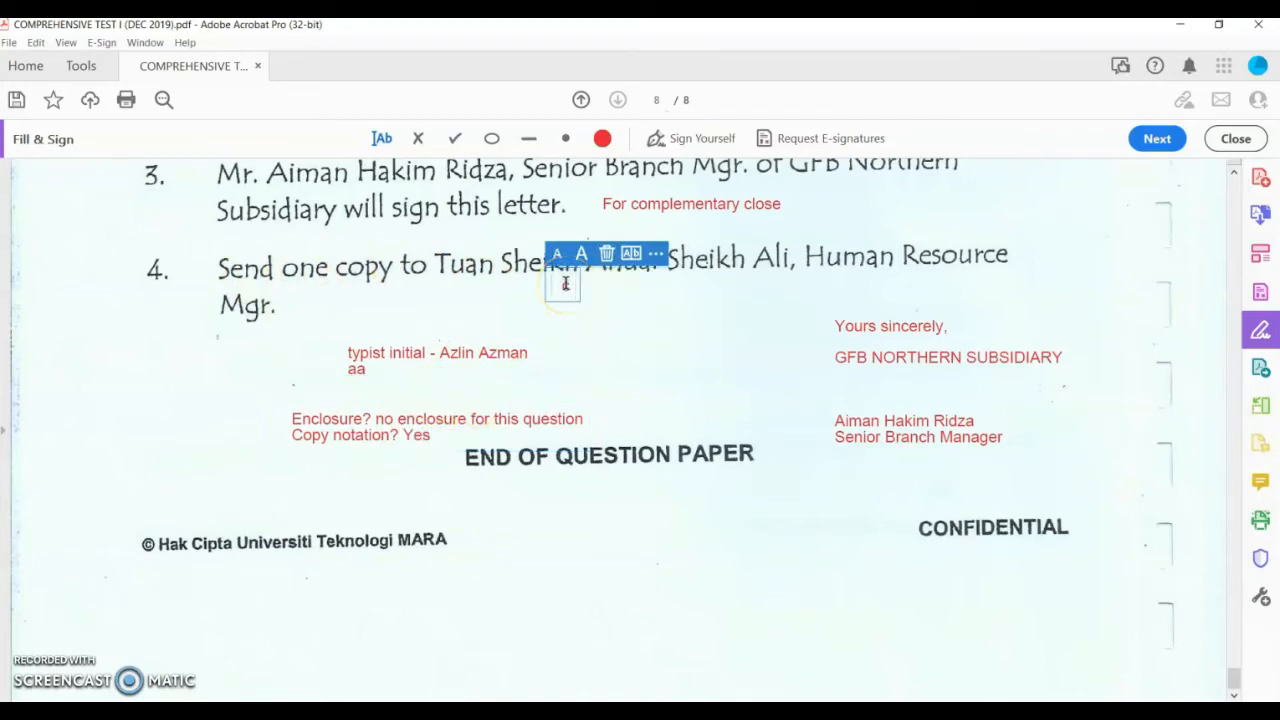
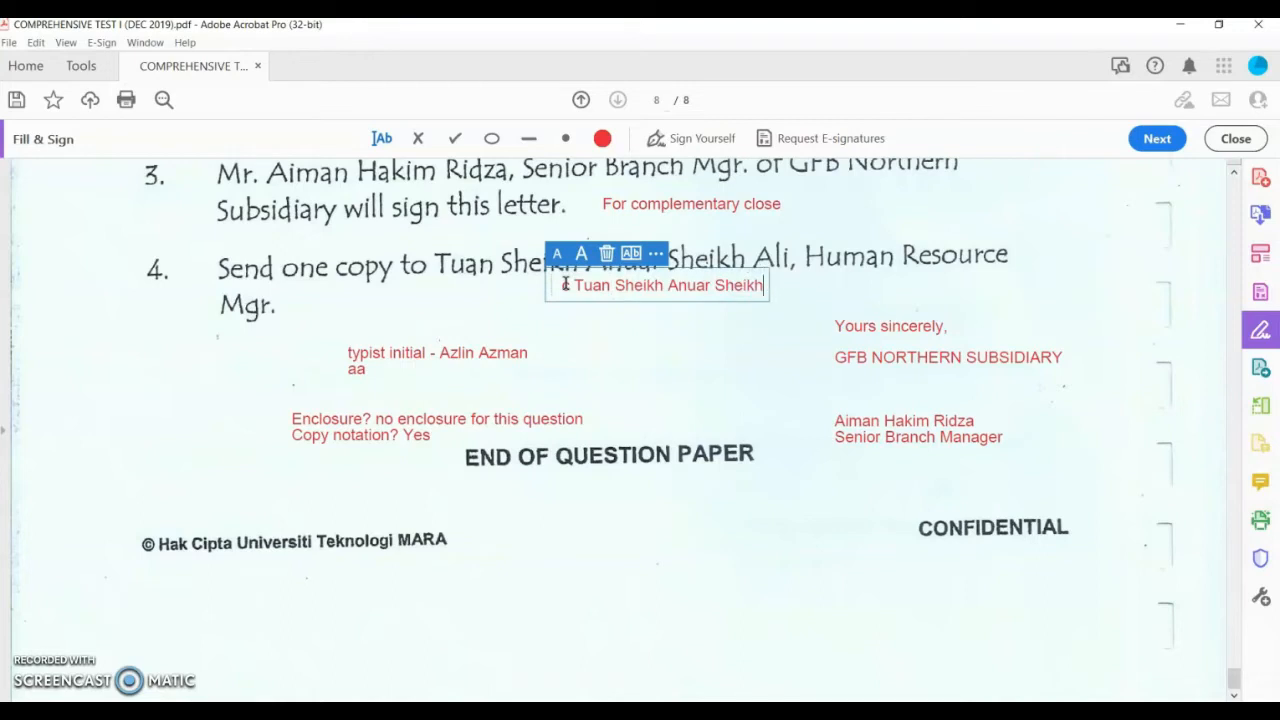
{"action": "key", "text": "Return"}
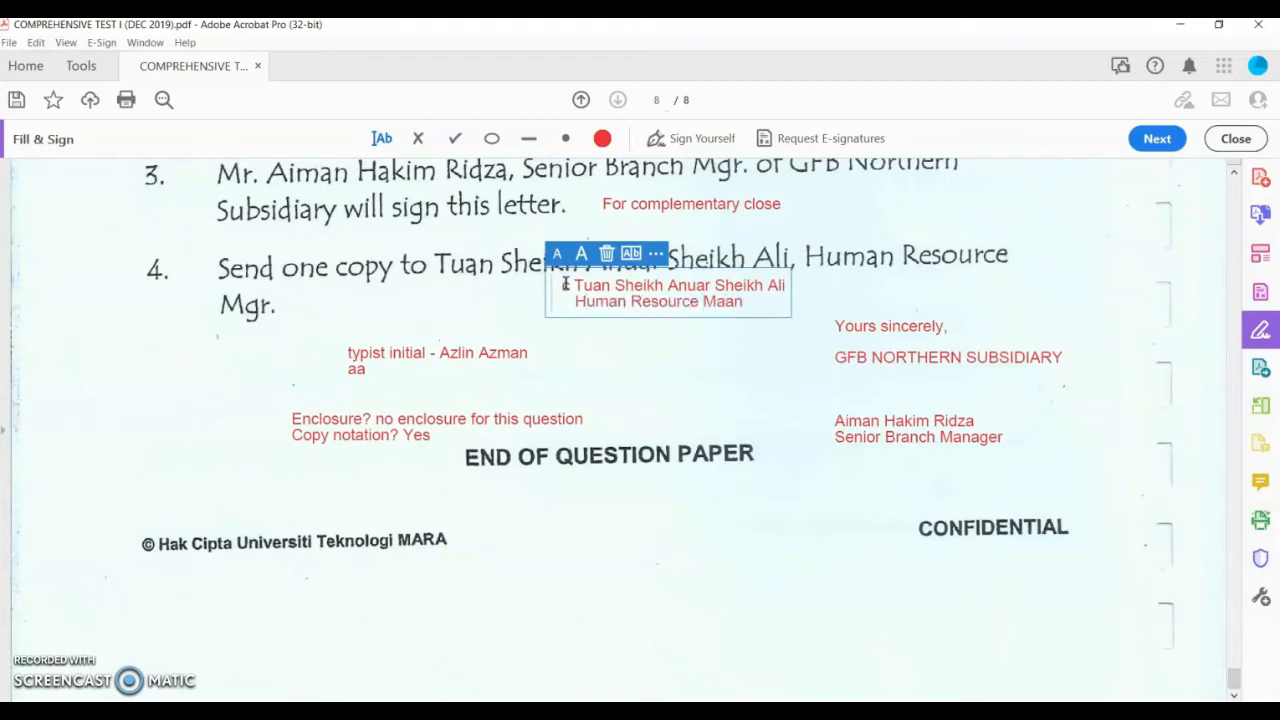
{"action": "left_click", "coordinate": [654, 355]}
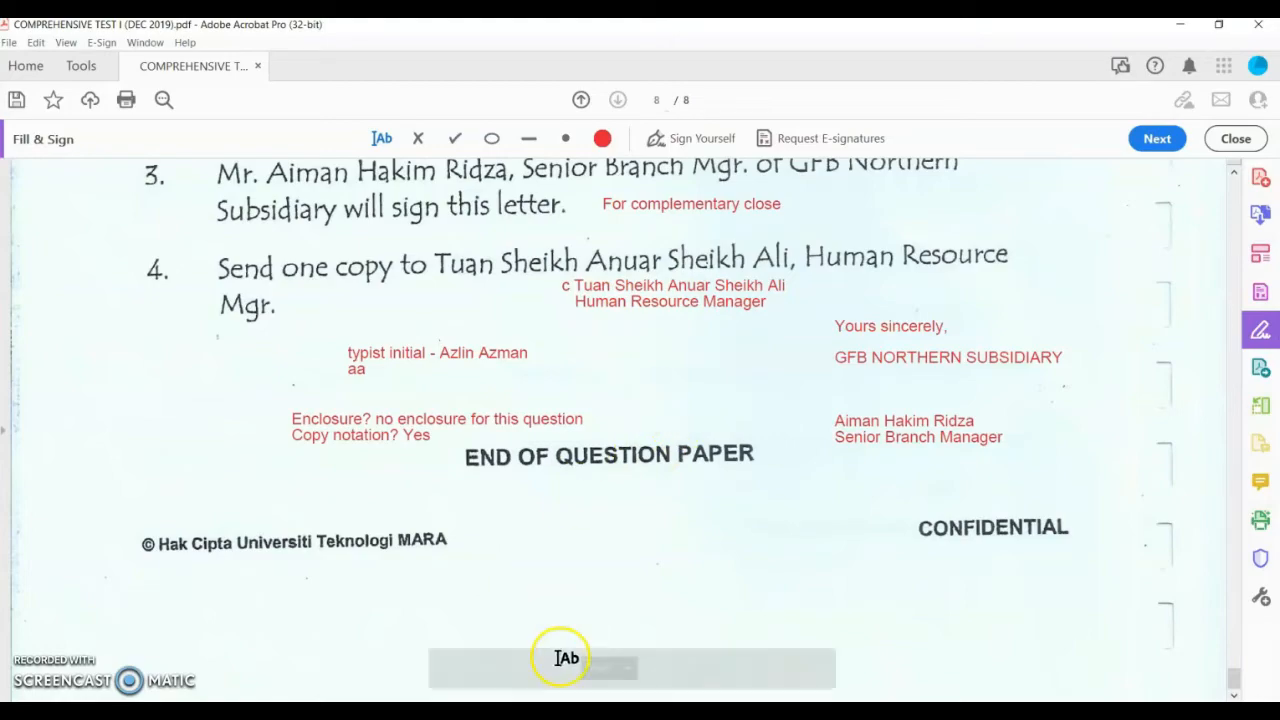
{"action": "scroll", "coordinate": [720, 532], "scroll_direction": "up", "scroll_amount": 15}
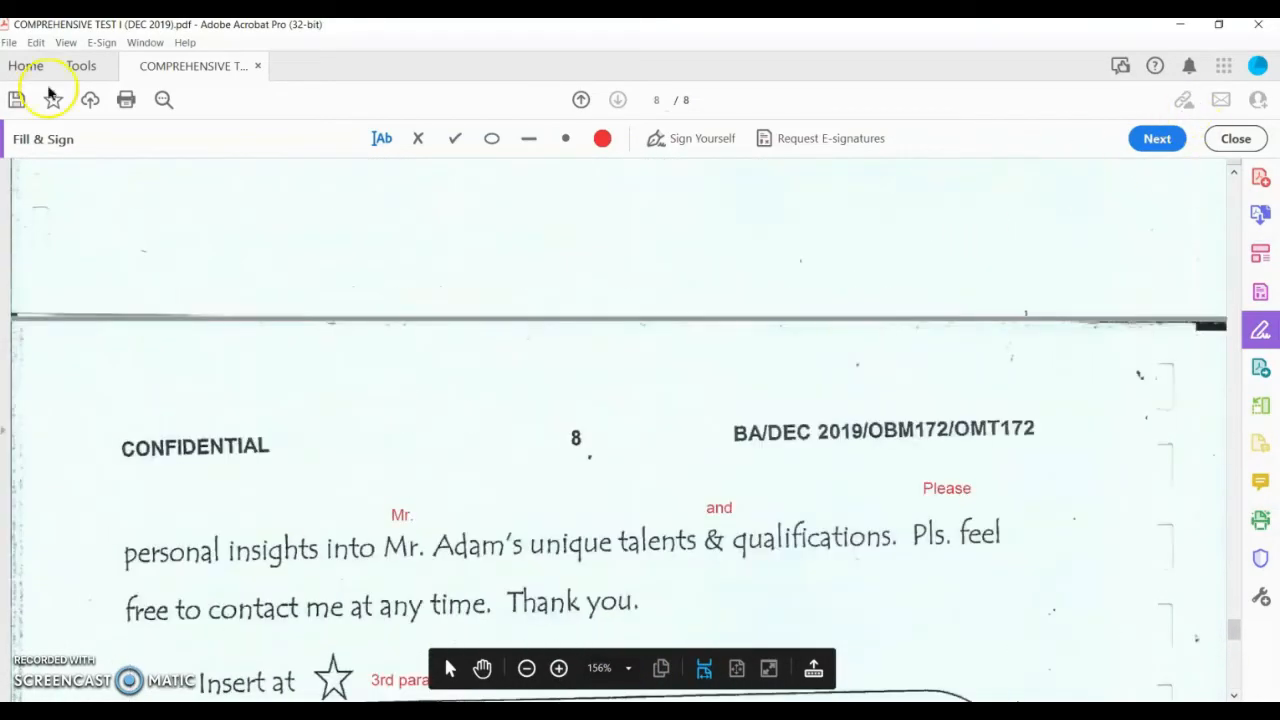
Step: Place the PDF beside Word, leave Fill & Sign, and set the PDF zoom to 85%
{"action": "left_click", "coordinate": [1222, 26]}
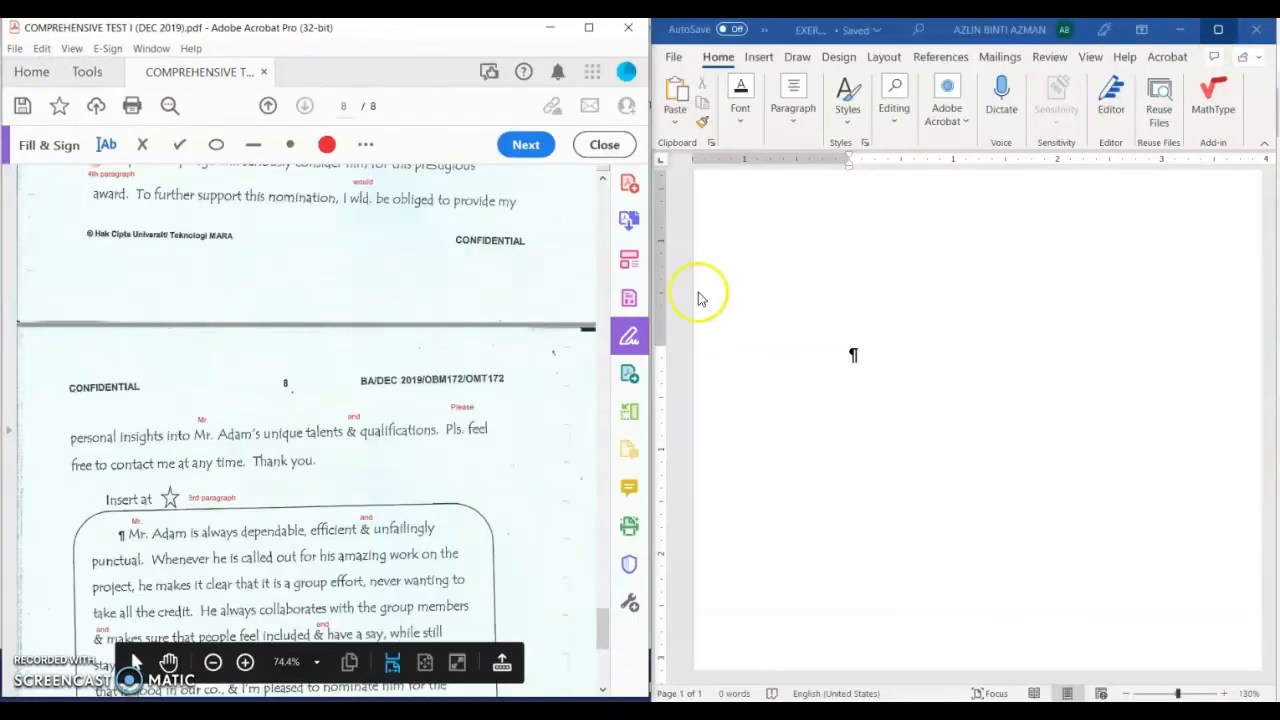
{"action": "left_click", "coordinate": [598, 145]}
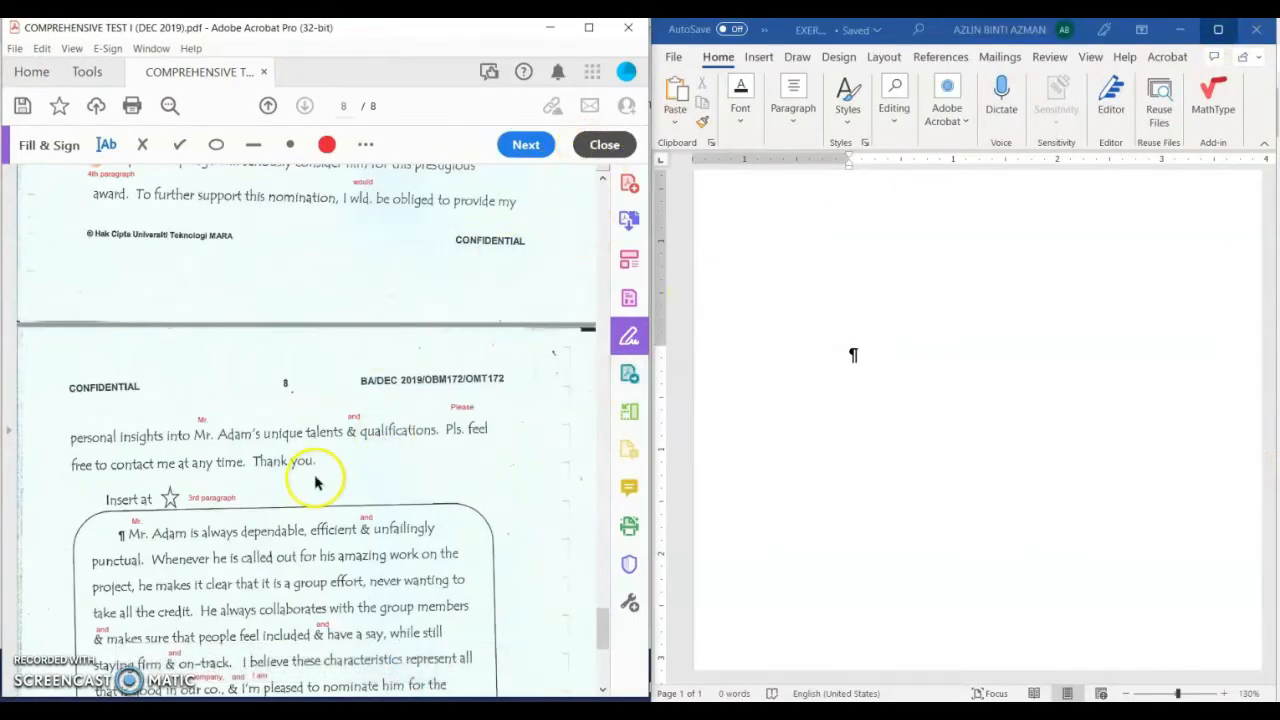
{"action": "scroll", "coordinate": [315, 480], "scroll_direction": "up", "scroll_amount": 10}
{"action": "scroll", "coordinate": [305, 485], "scroll_direction": "up", "scroll_amount": 2}
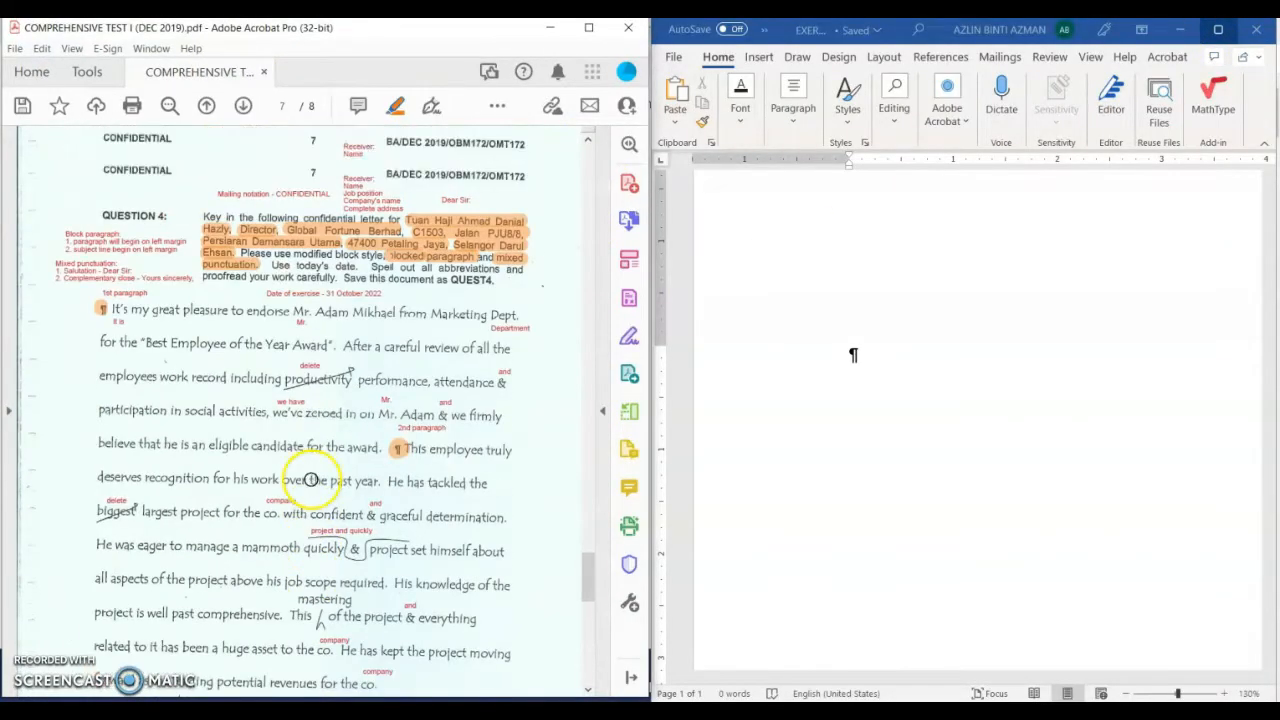
{"action": "left_click", "coordinate": [285, 664]}
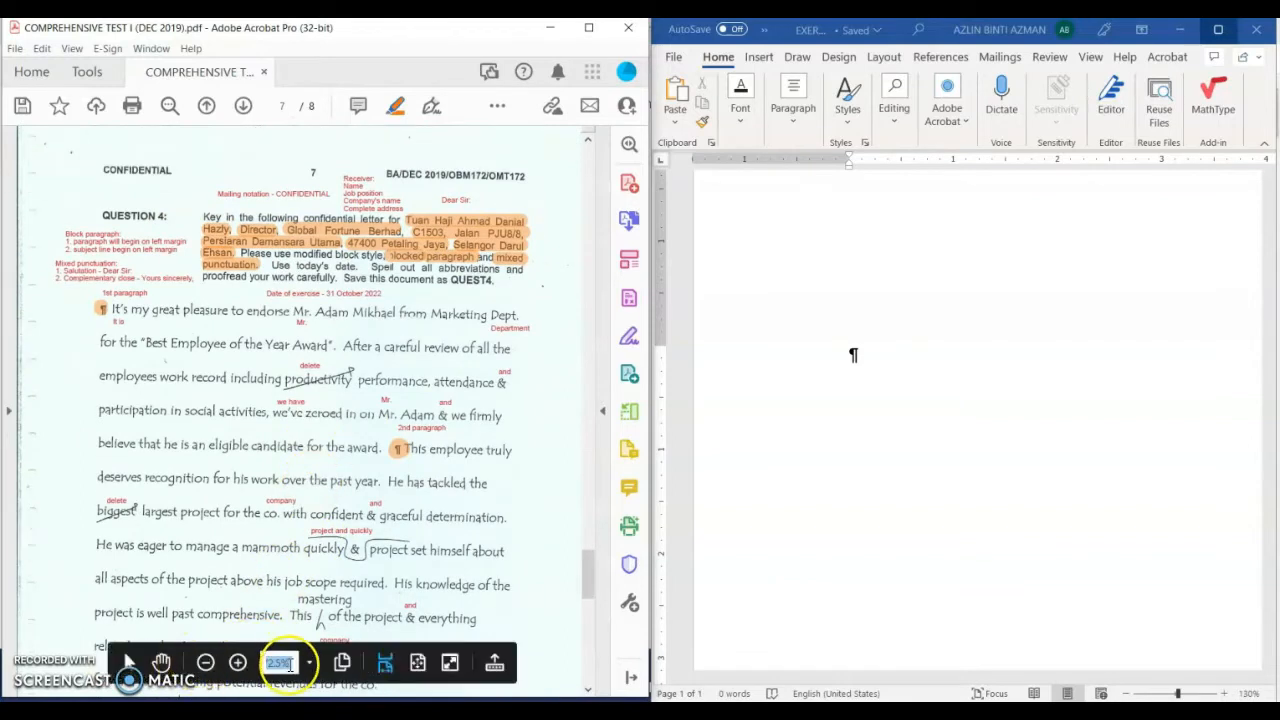
{"action": "type", "text": "85"}
{"action": "key", "text": "Return"}
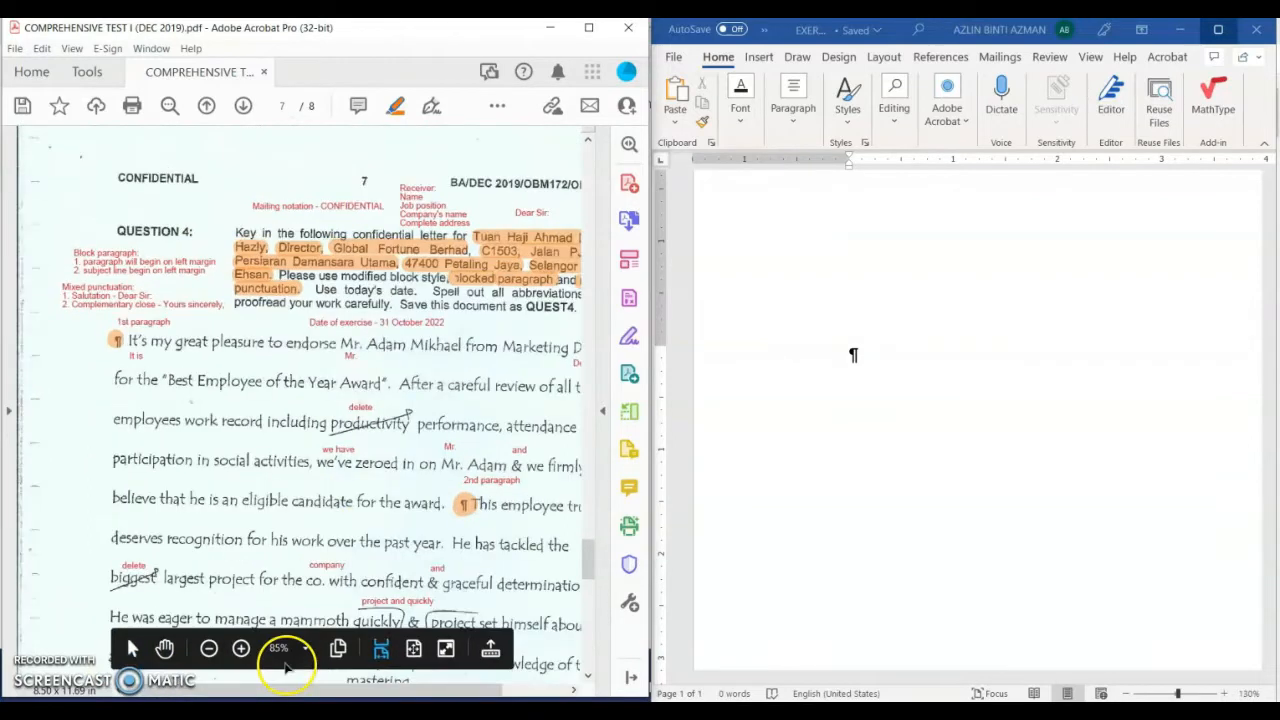
{"action": "left_click_drag", "start_coordinate": [280, 692], "coordinate": [318, 692]}
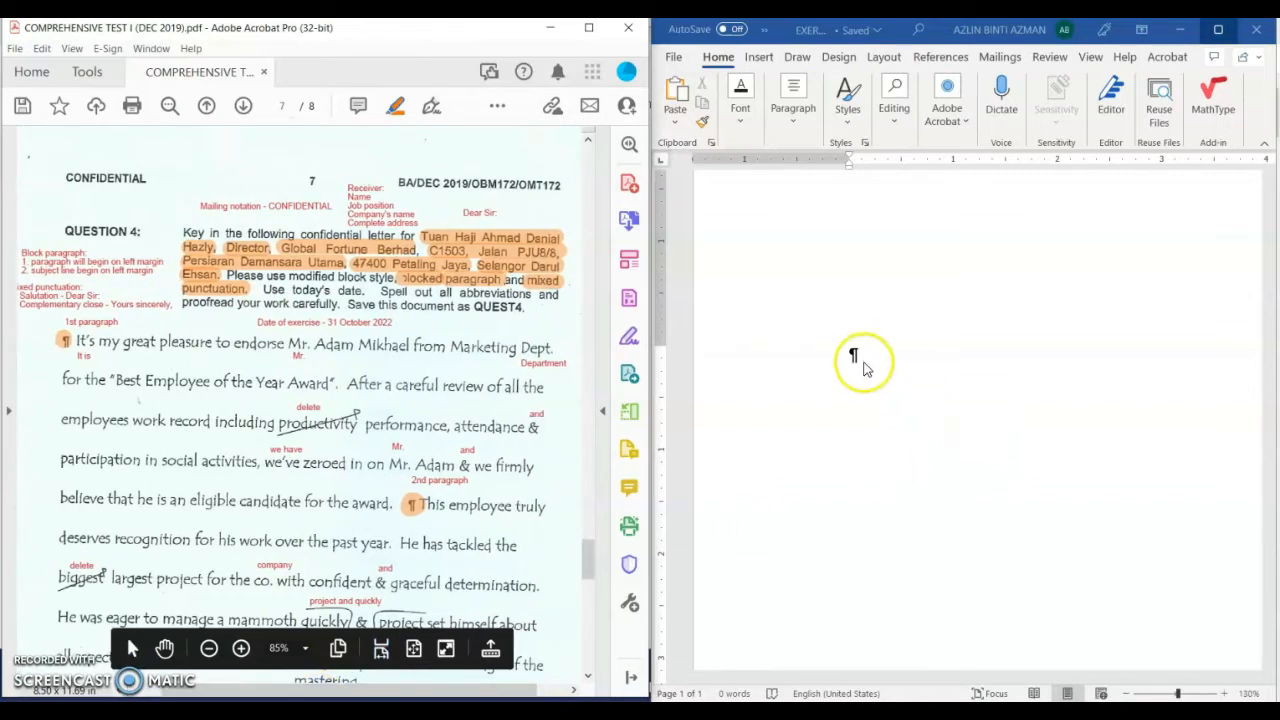
Step: Zoom the Word page to 160%
{"action": "left_click", "coordinate": [858, 360]}
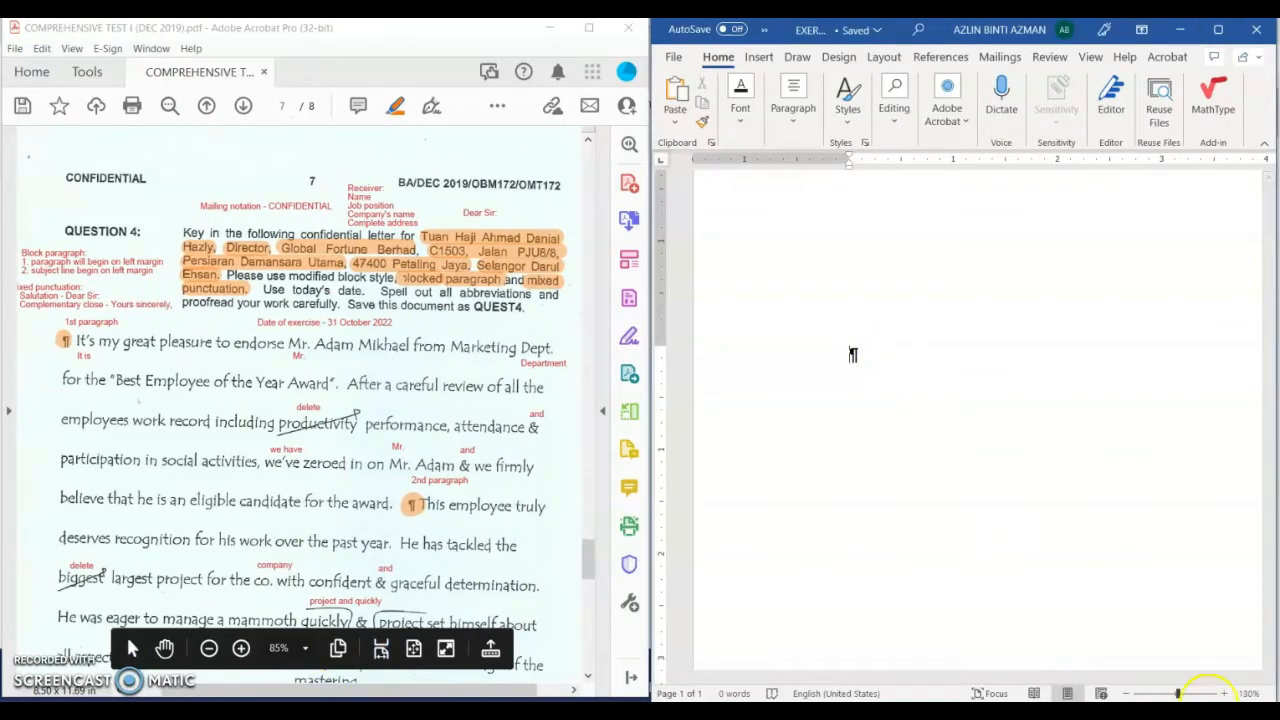
{"action": "left_click", "coordinate": [1224, 693]}
{"action": "left_click", "coordinate": [1224, 693]}
{"action": "left_click", "coordinate": [1224, 693]}
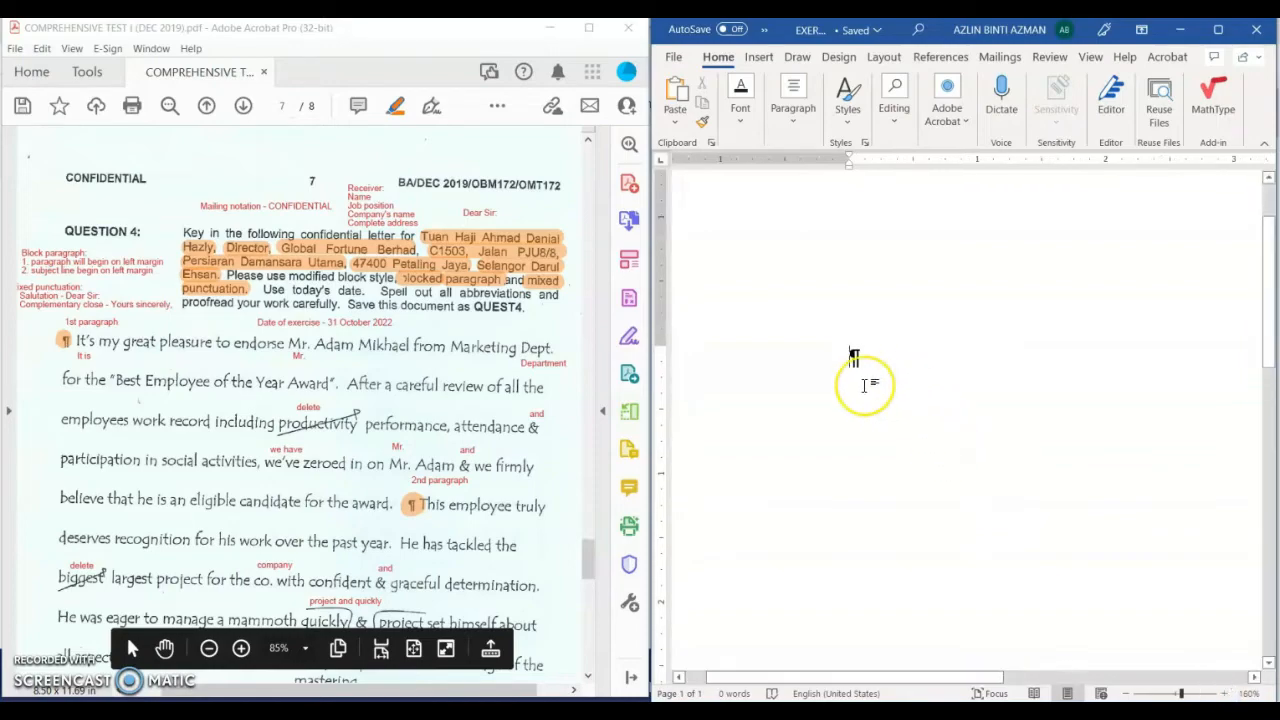
Step: Highlight 'Our reference:' and 'Your reference:' in instruction 1 of the PDF
{"action": "scroll", "coordinate": [270, 375], "scroll_direction": "down", "scroll_amount": 7}
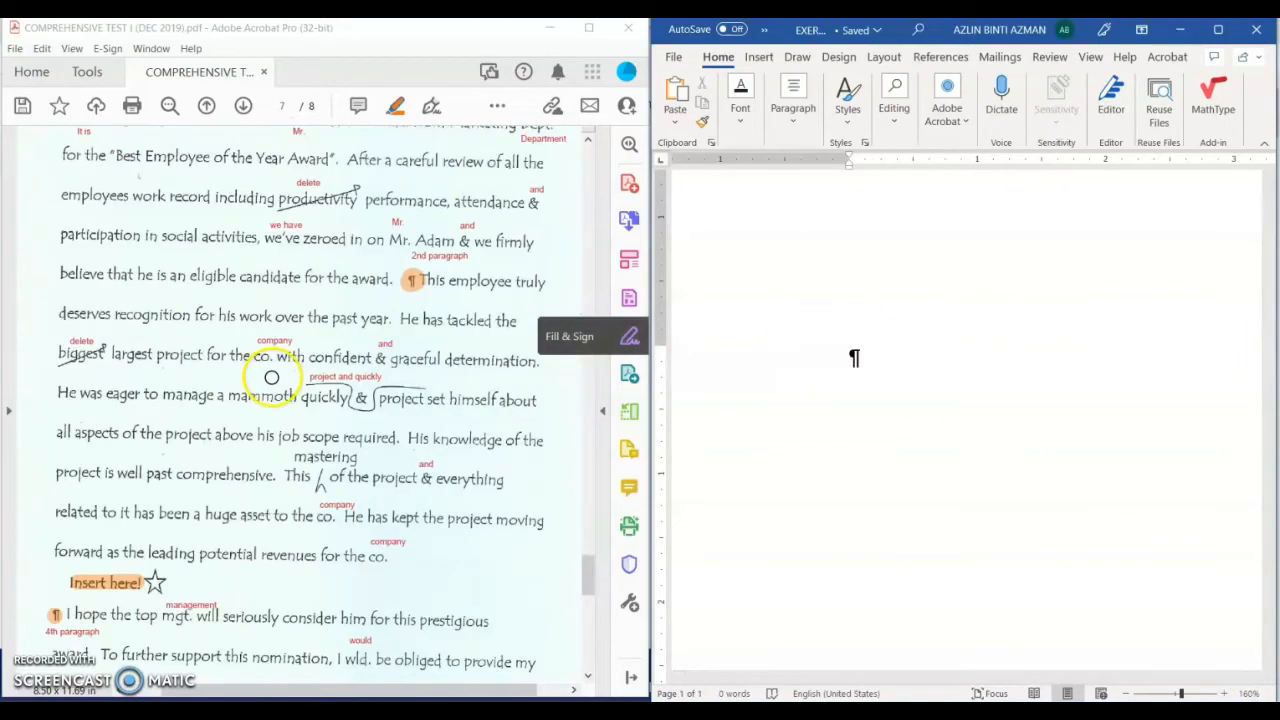
{"action": "scroll", "coordinate": [270, 384], "scroll_direction": "down", "scroll_amount": 12}
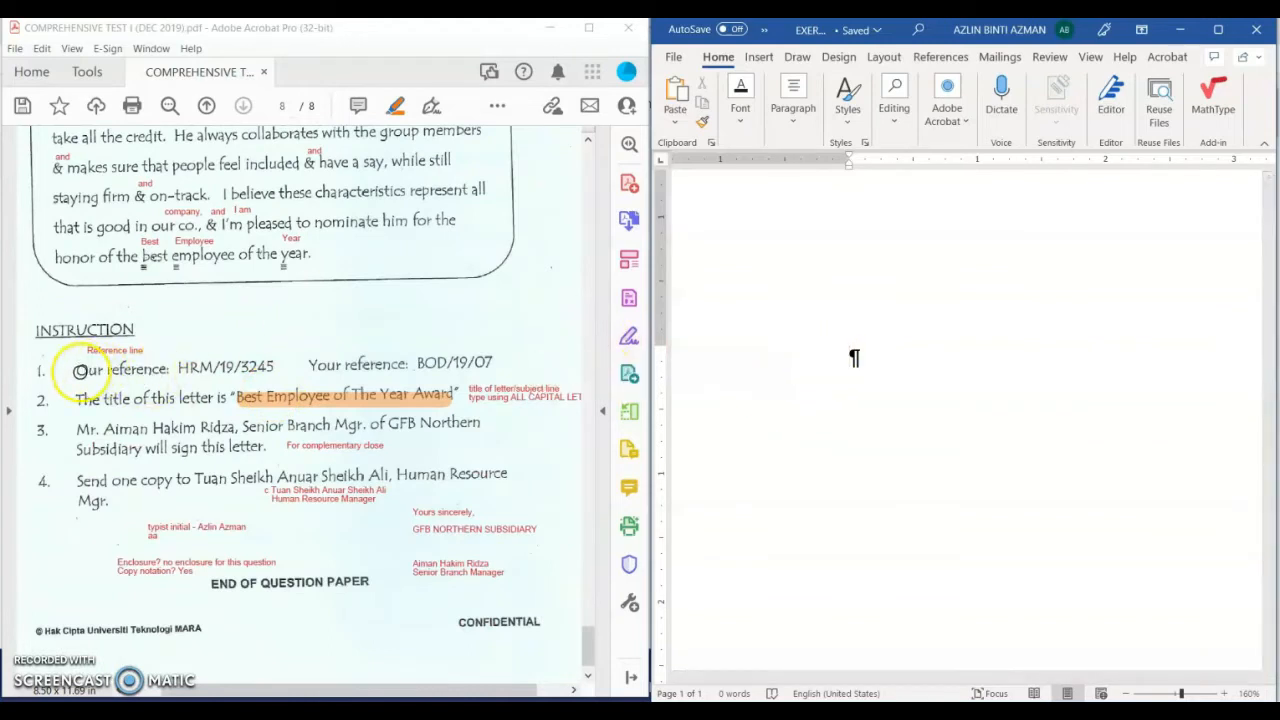
{"action": "left_click_drag", "start_coordinate": [78, 371], "coordinate": [172, 369]}
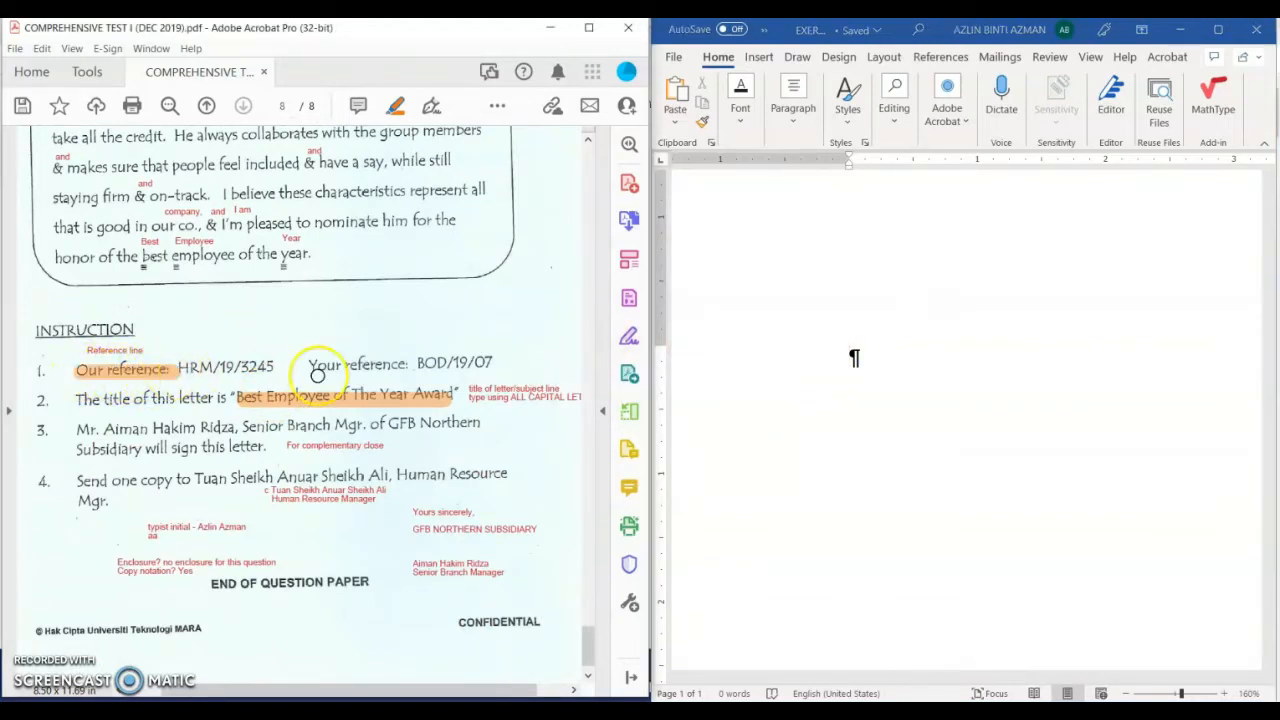
{"action": "left_click_drag", "start_coordinate": [317, 374], "coordinate": [432, 366]}
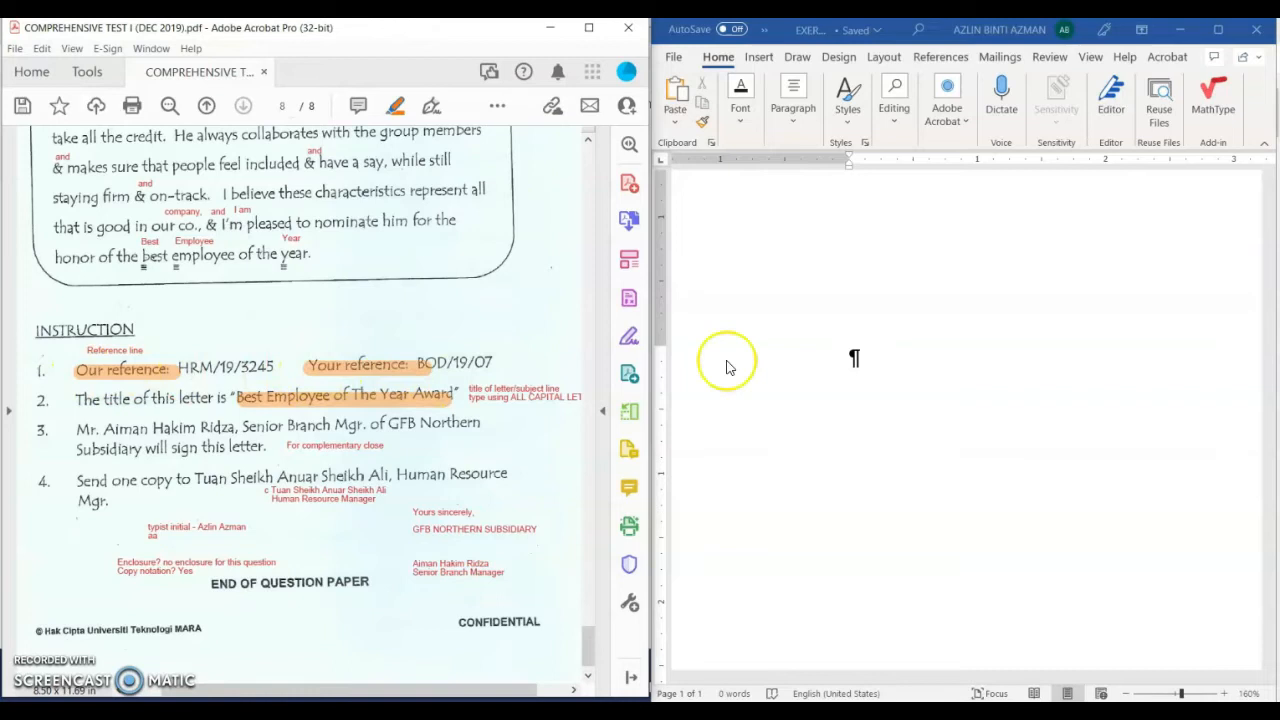
{"action": "left_click", "coordinate": [878, 362]}
Step: Type 'Our reference: HRM/19/3245' and 'Your reference: BOD/19/07', with a tab before each value
{"action": "type", "text": "Our"}
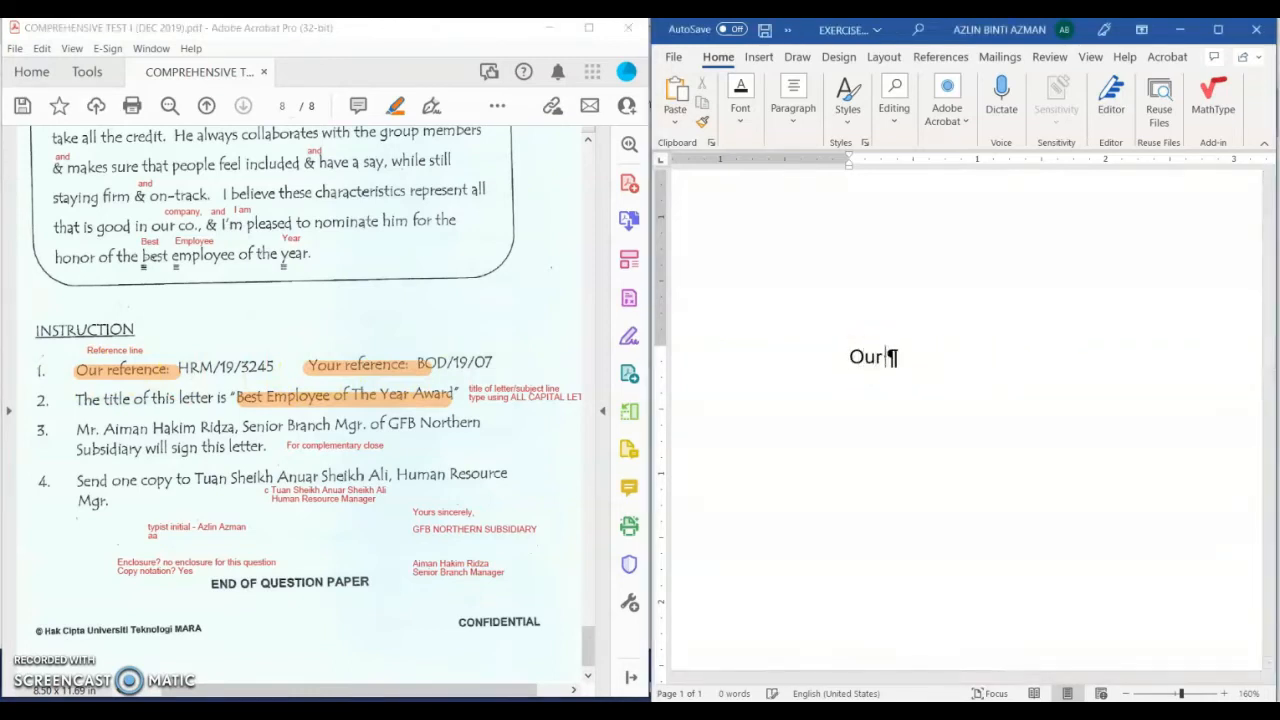
{"action": "type", "text": " reference:"}
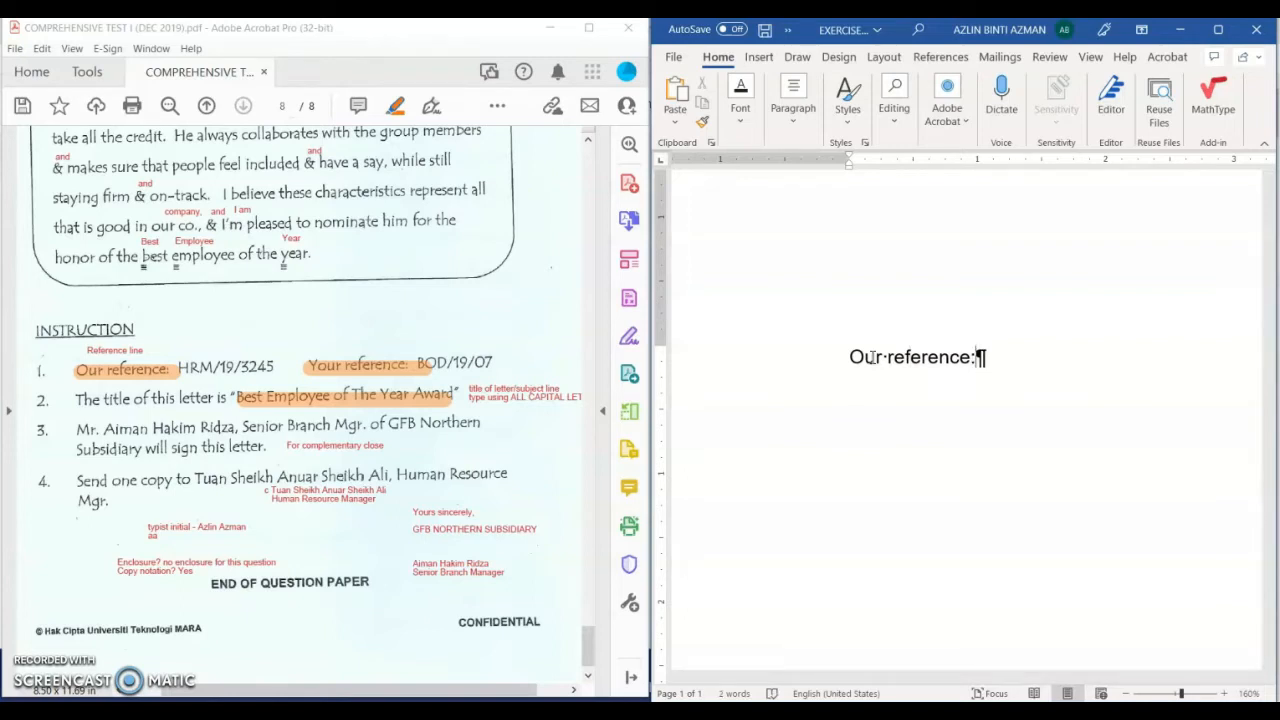
{"action": "key", "text": "Tab"}
{"action": "type", "text": "HR"}
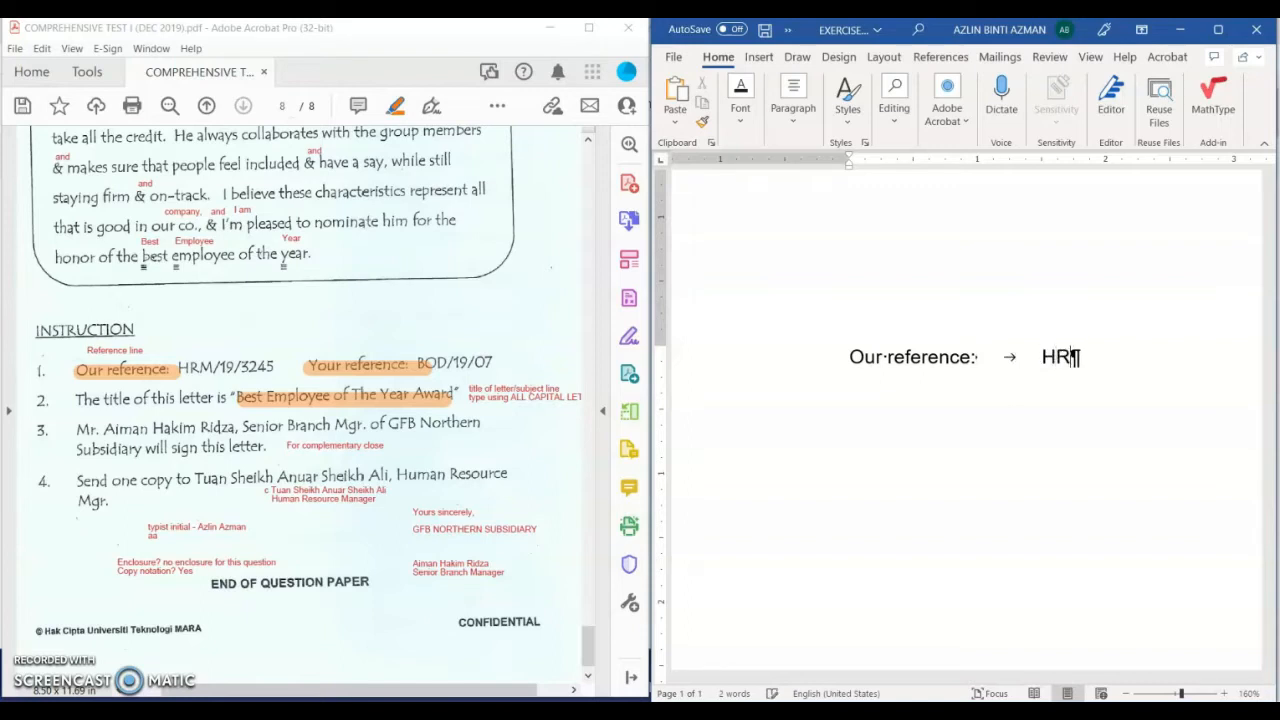
{"action": "type", "text": "M/19/3245 "}
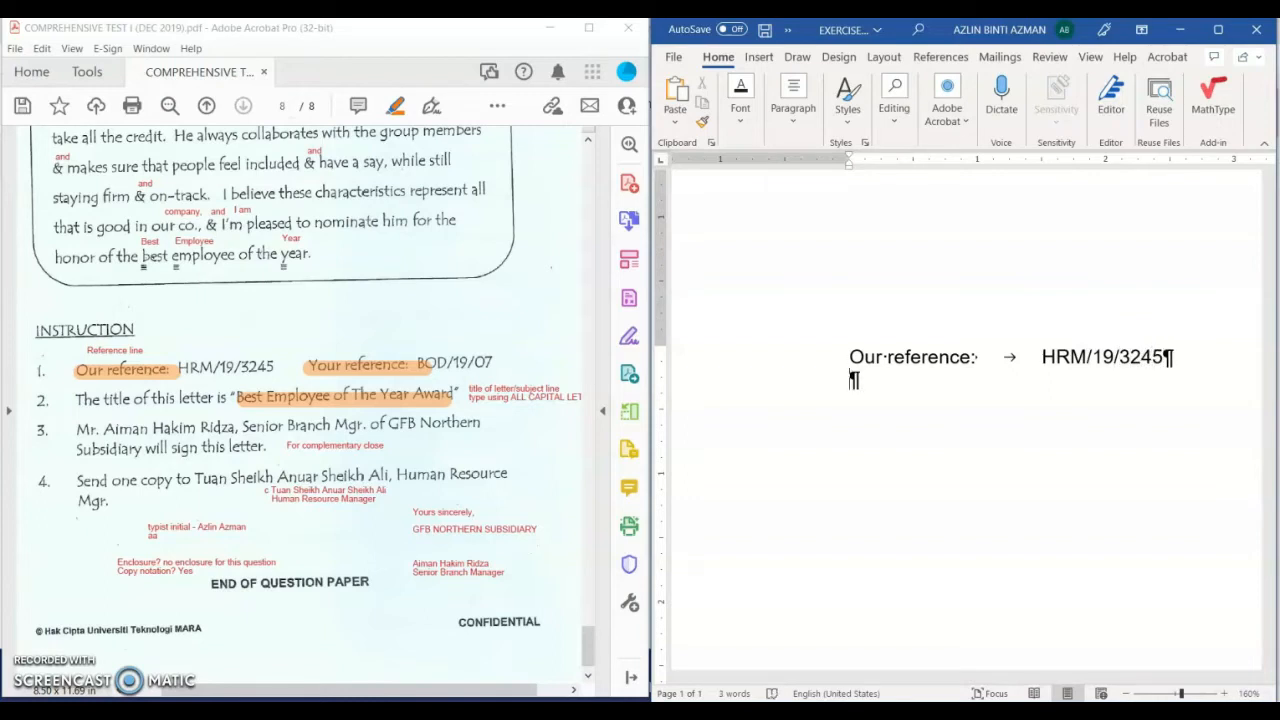
{"action": "type", "text": "Your refern"}
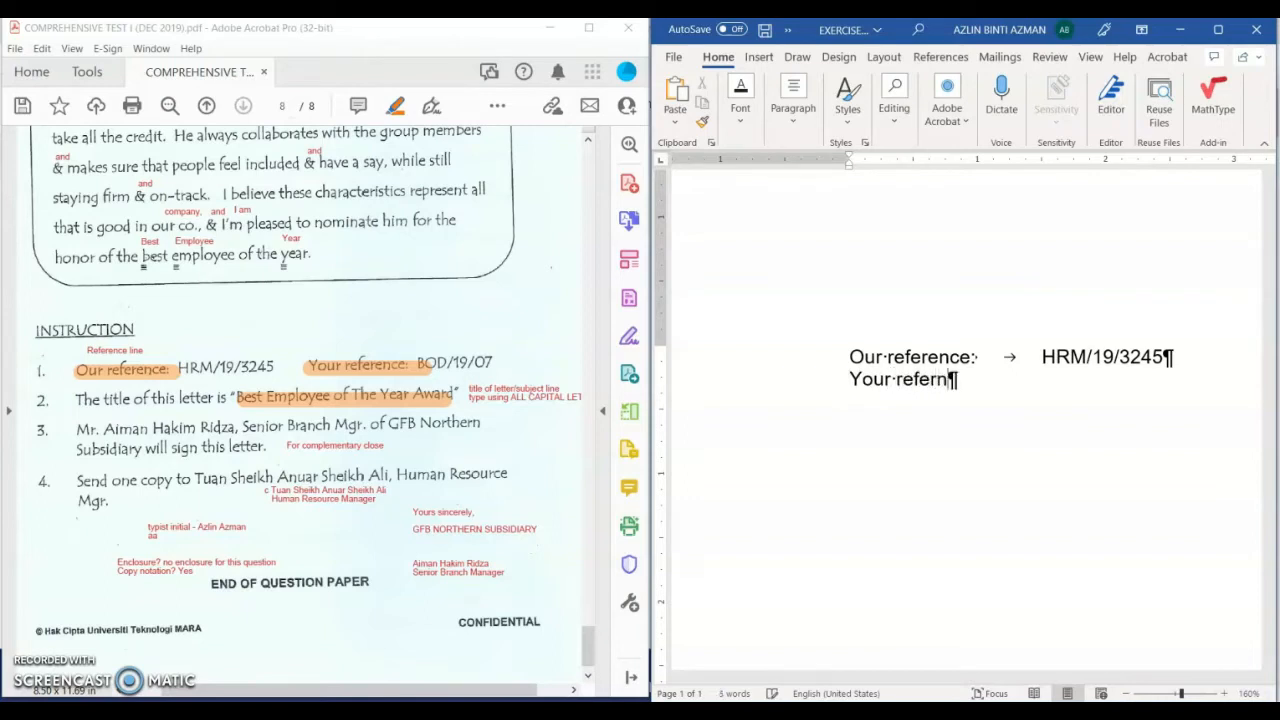
{"action": "key", "text": "BackSpace"}
{"action": "key", "text": "BackSpace"}
{"action": "type", "text": "rence:"}
{"action": "key", "text": "Tab"}
{"action": "type", "text": "BOD/"}
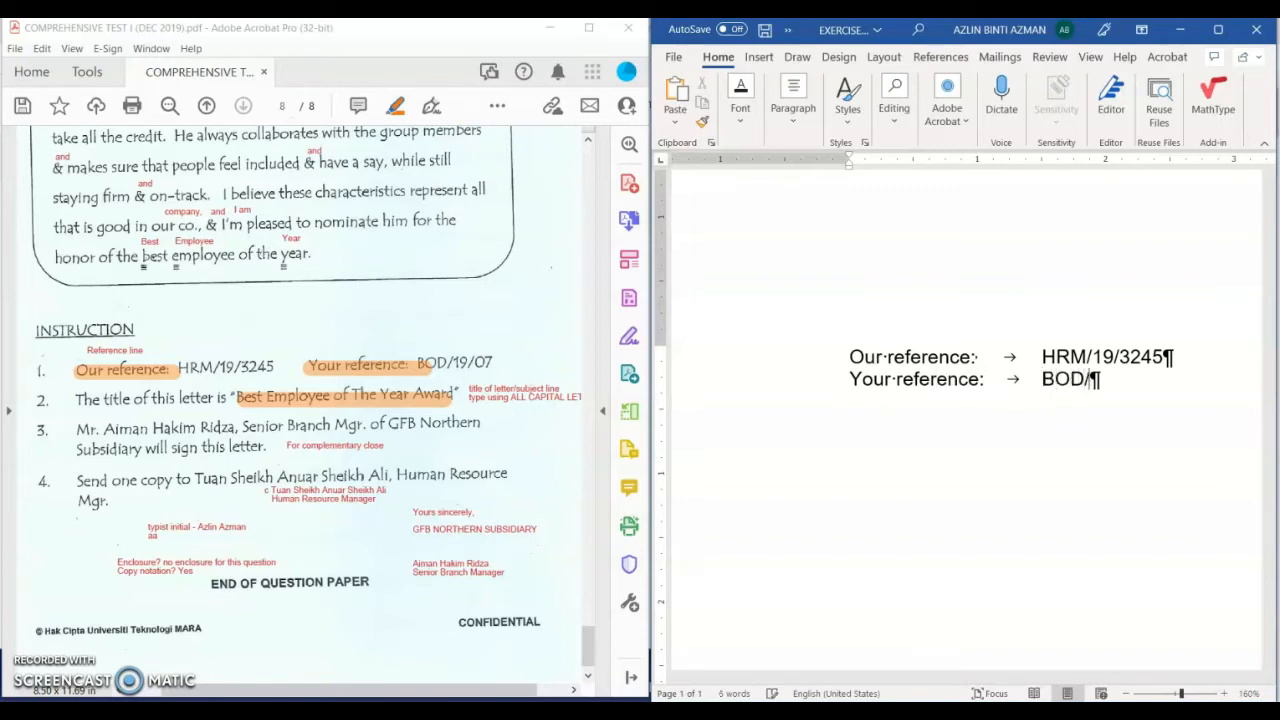
{"action": "type", "text": "19/07"}
Step: Maximise Word and add the date 31 October 2022 two tabs after BOD/19/07
{"action": "left_click", "coordinate": [1218, 29]}
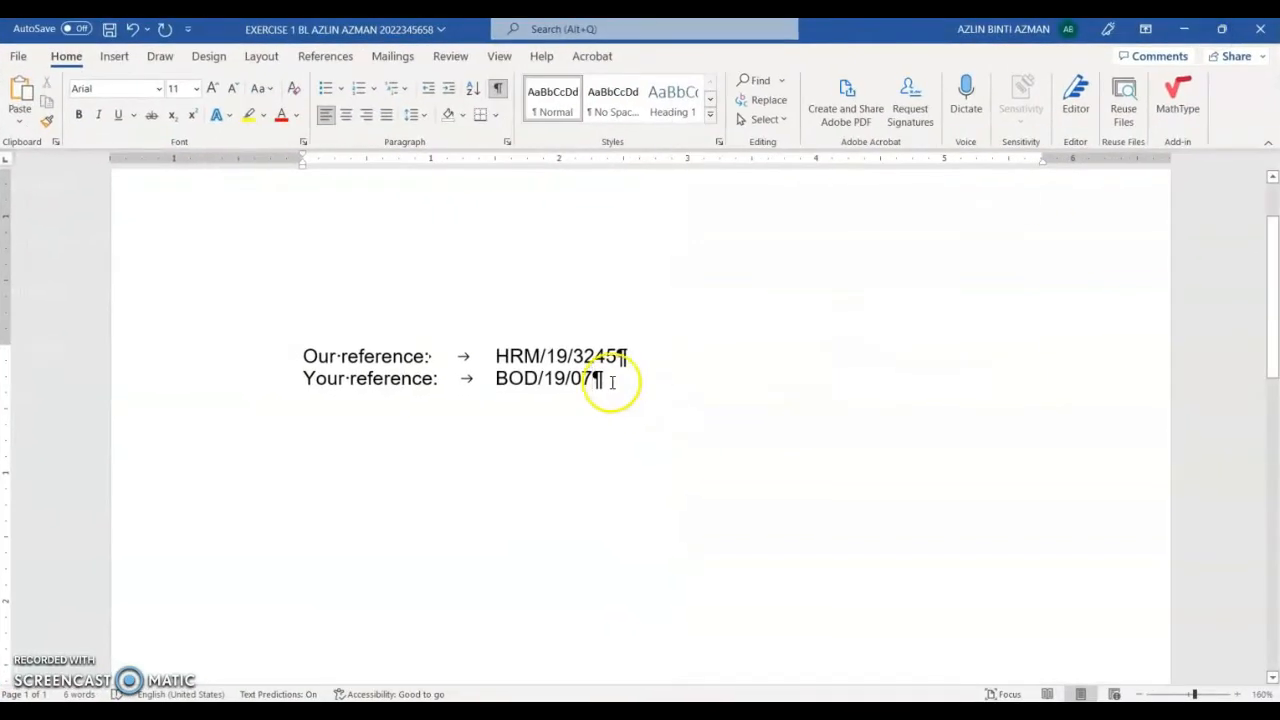
{"action": "key", "text": "Tab"}
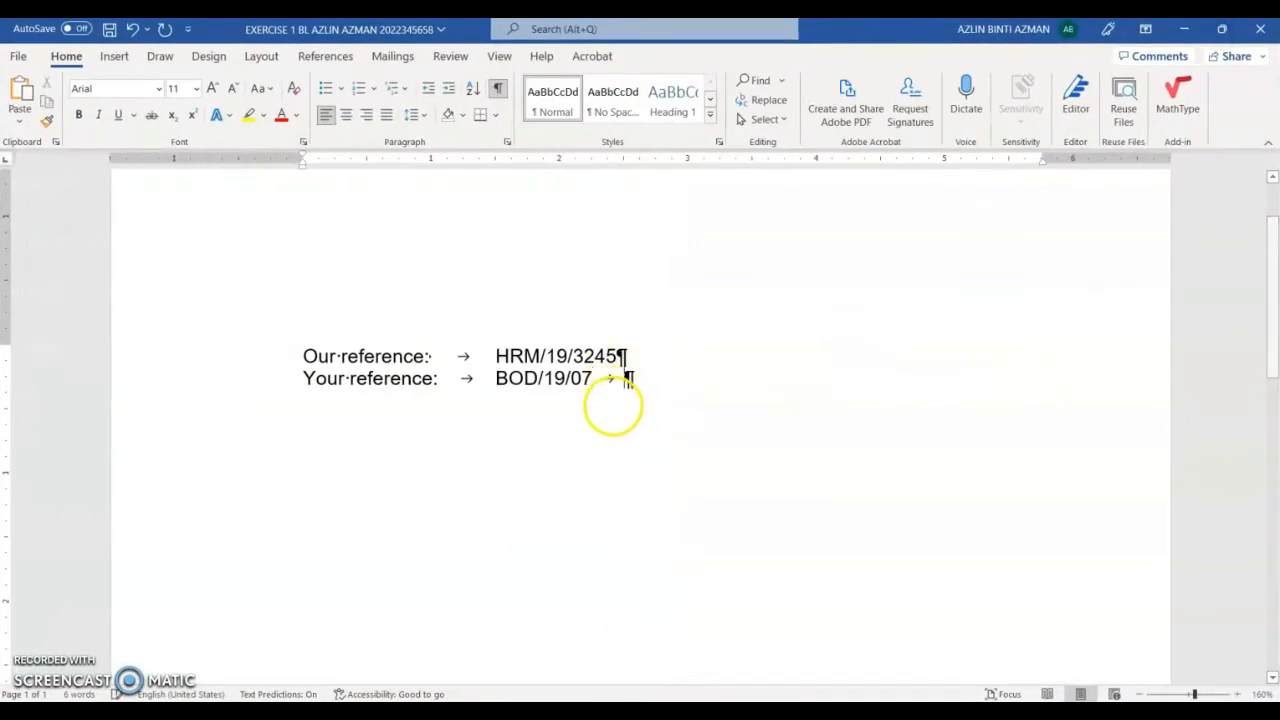
{"action": "key", "text": "Tab"}
{"action": "scroll", "coordinate": [683, 180], "scroll_direction": "down", "scroll_amount": 3}
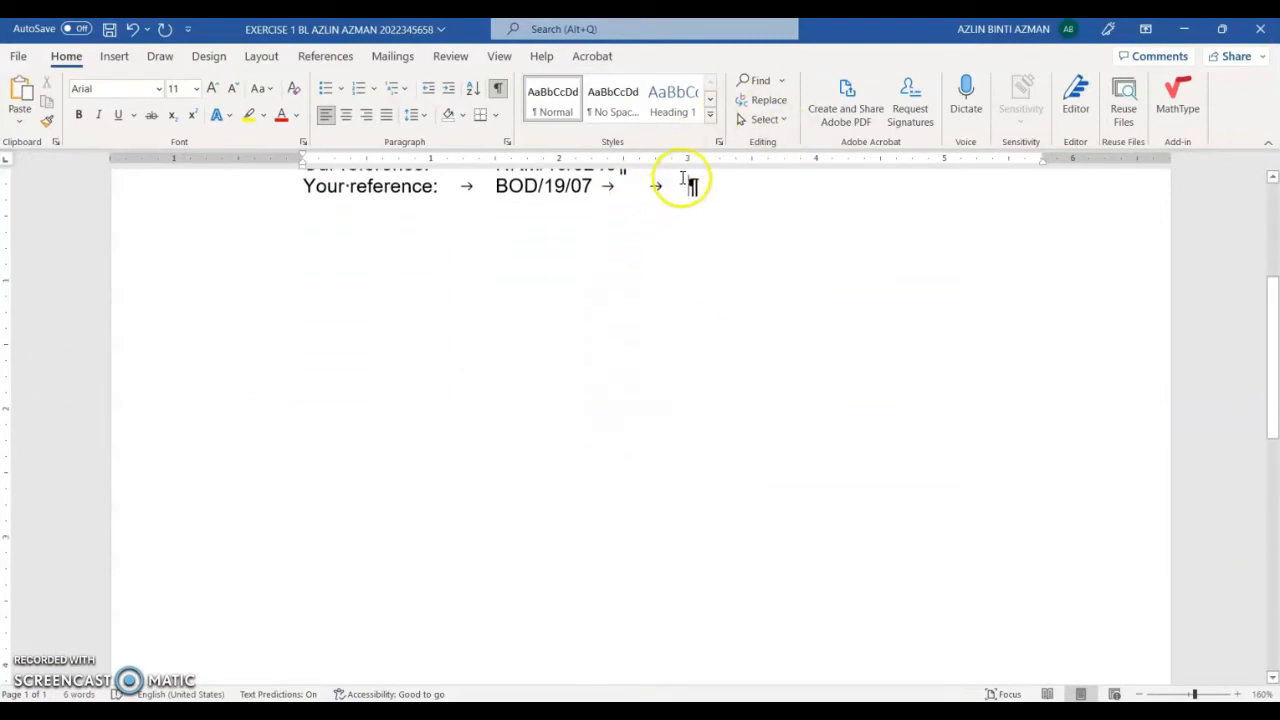
{"action": "scroll", "coordinate": [690, 200], "scroll_direction": "up", "scroll_amount": 2}
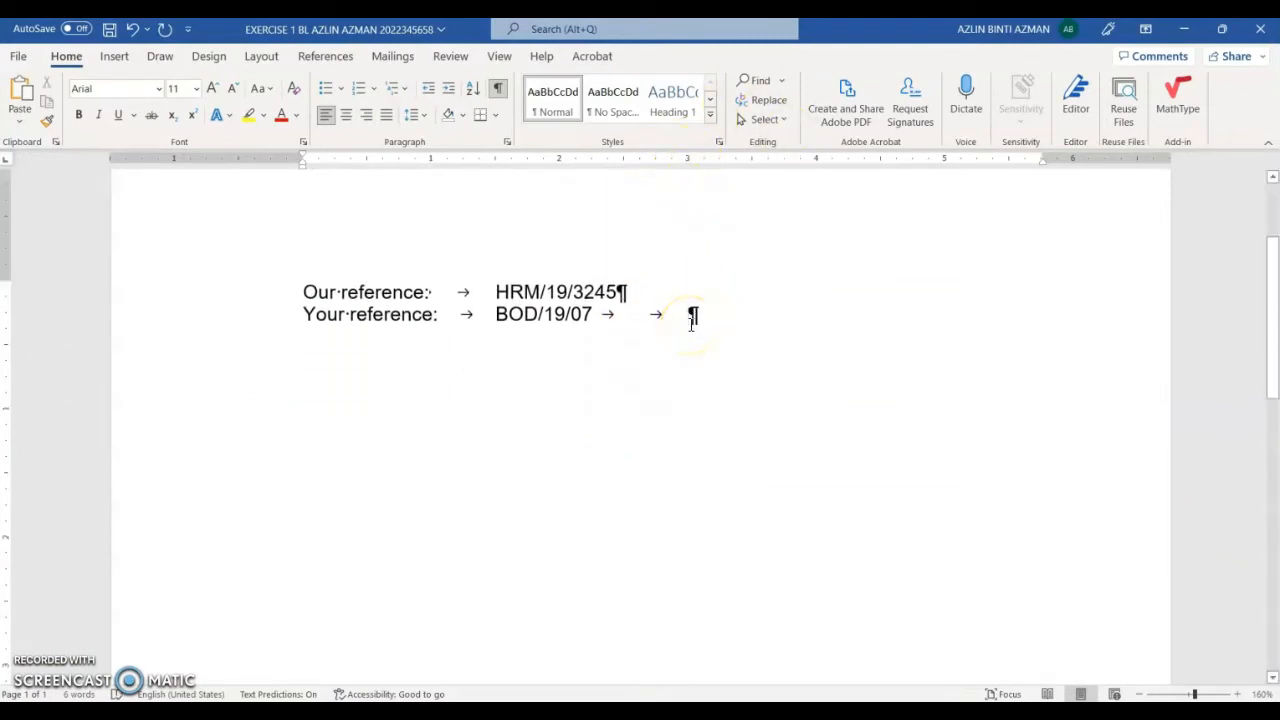
{"action": "type", "text": "31"}
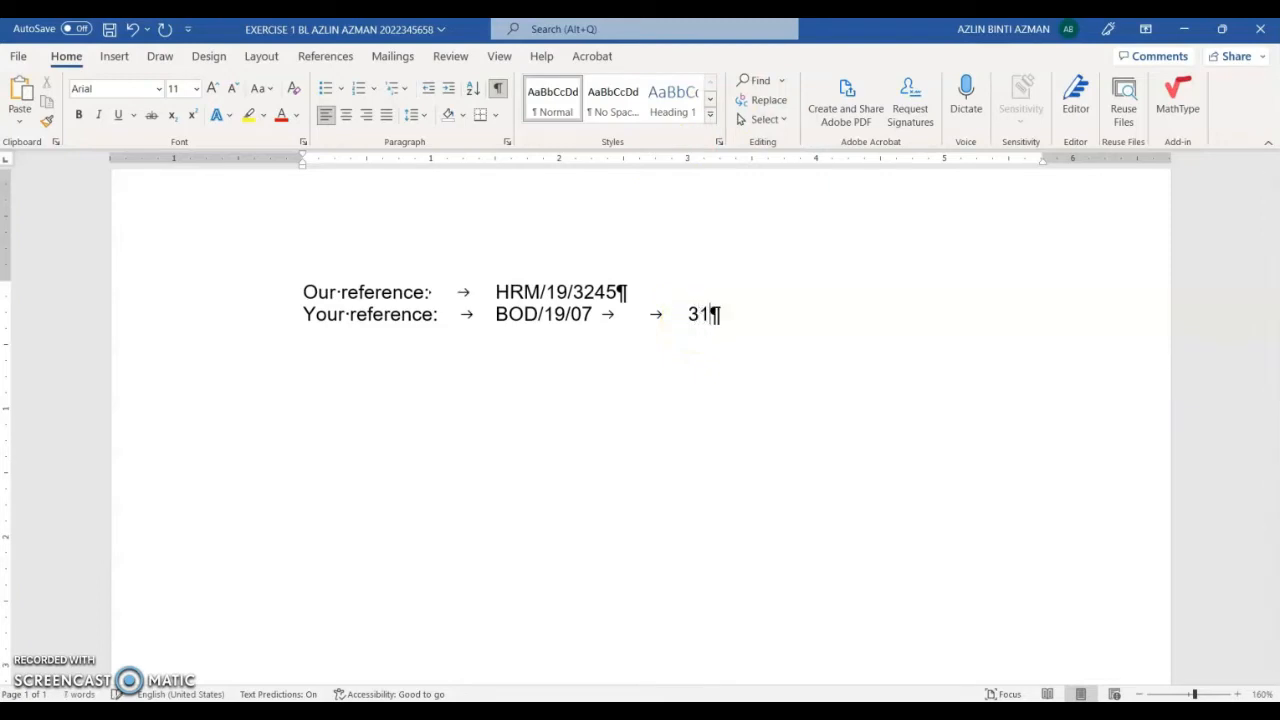
{"action": "type", "text": " October 2022"}
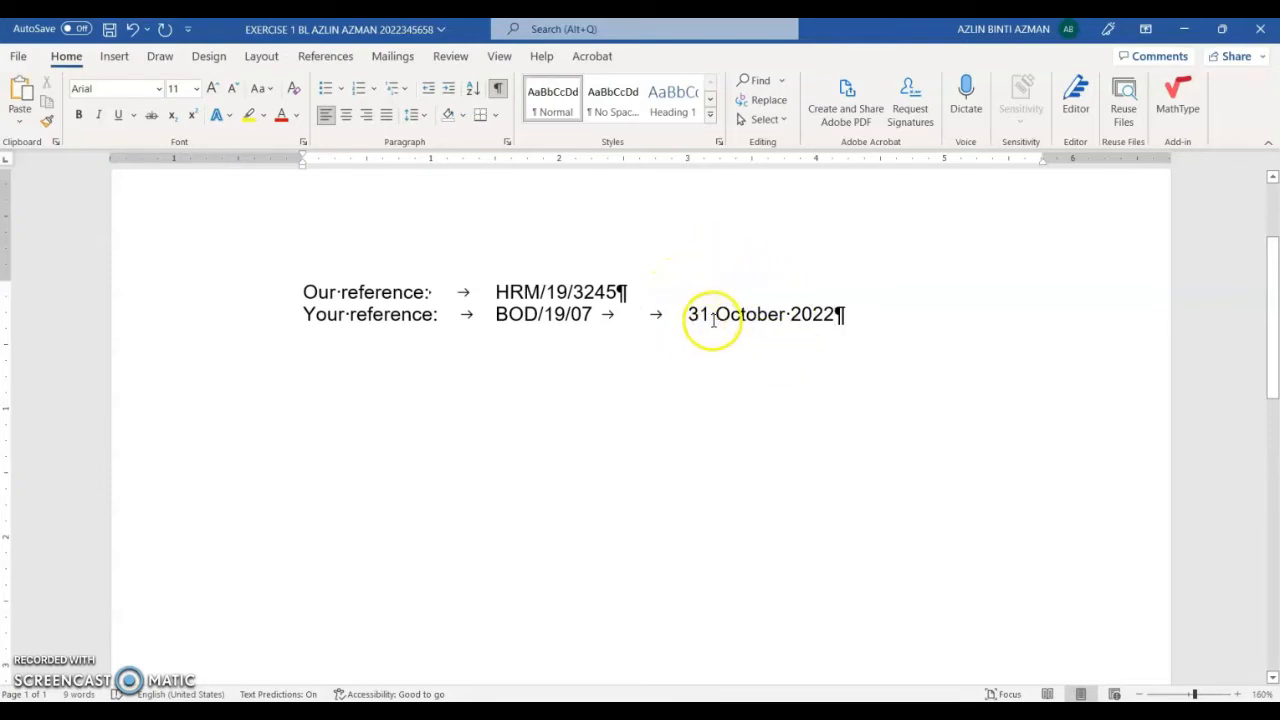
{"action": "left_click_drag", "start_coordinate": [713, 320], "coordinate": [783, 315]}
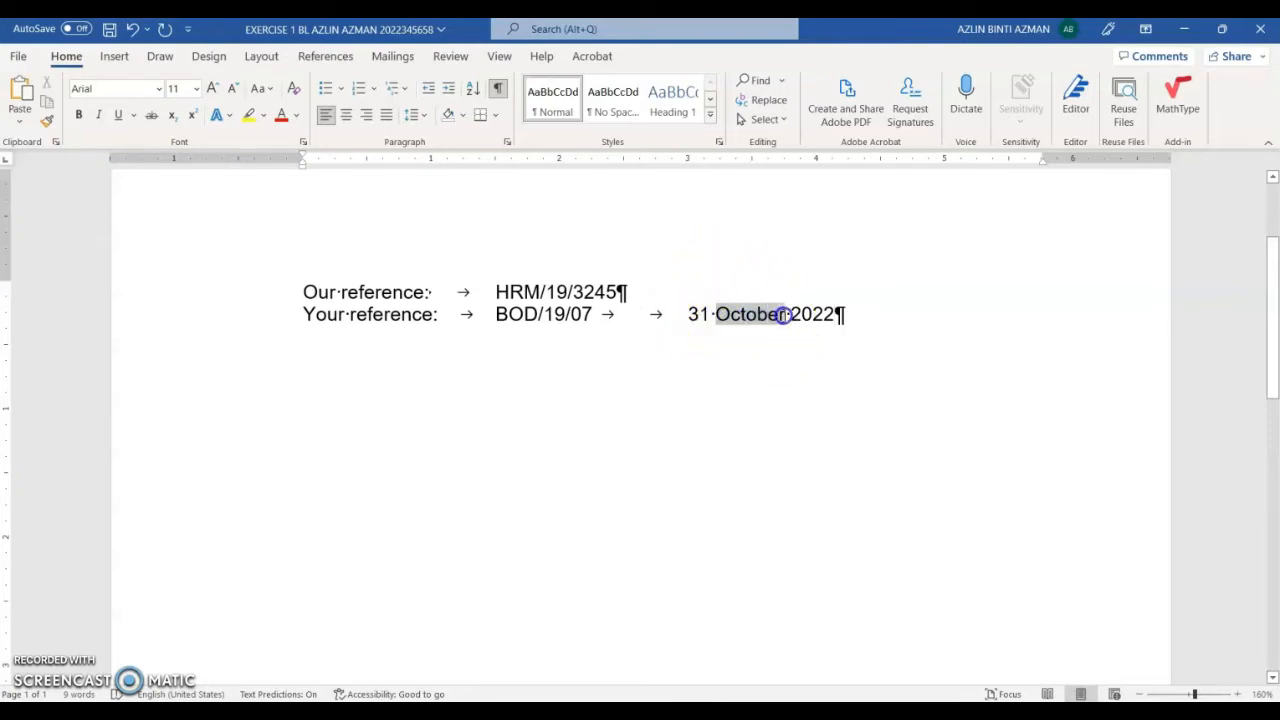
{"action": "left_click", "coordinate": [724, 316]}
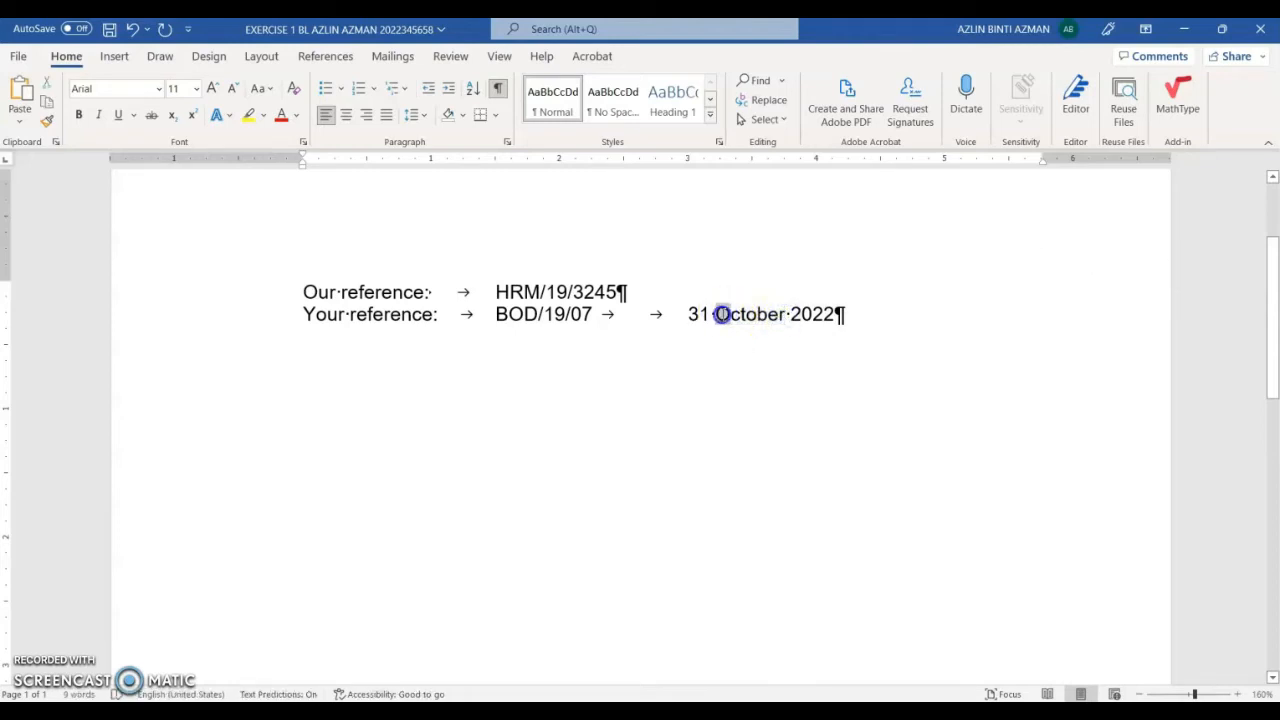
{"action": "left_click", "coordinate": [838, 315]}
Step: Type CONFIDENTIAL after a blank line below the references and start a new line
{"action": "key", "text": "Return"}
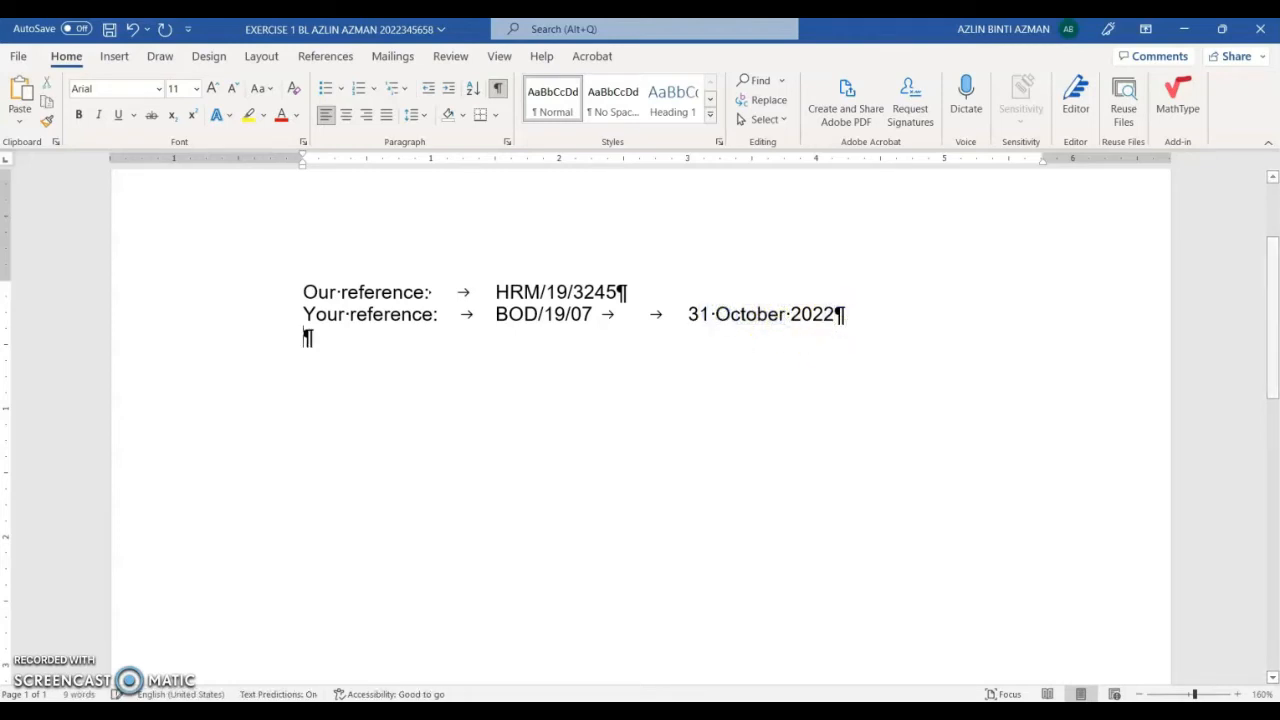
{"action": "key", "text": "Return"}
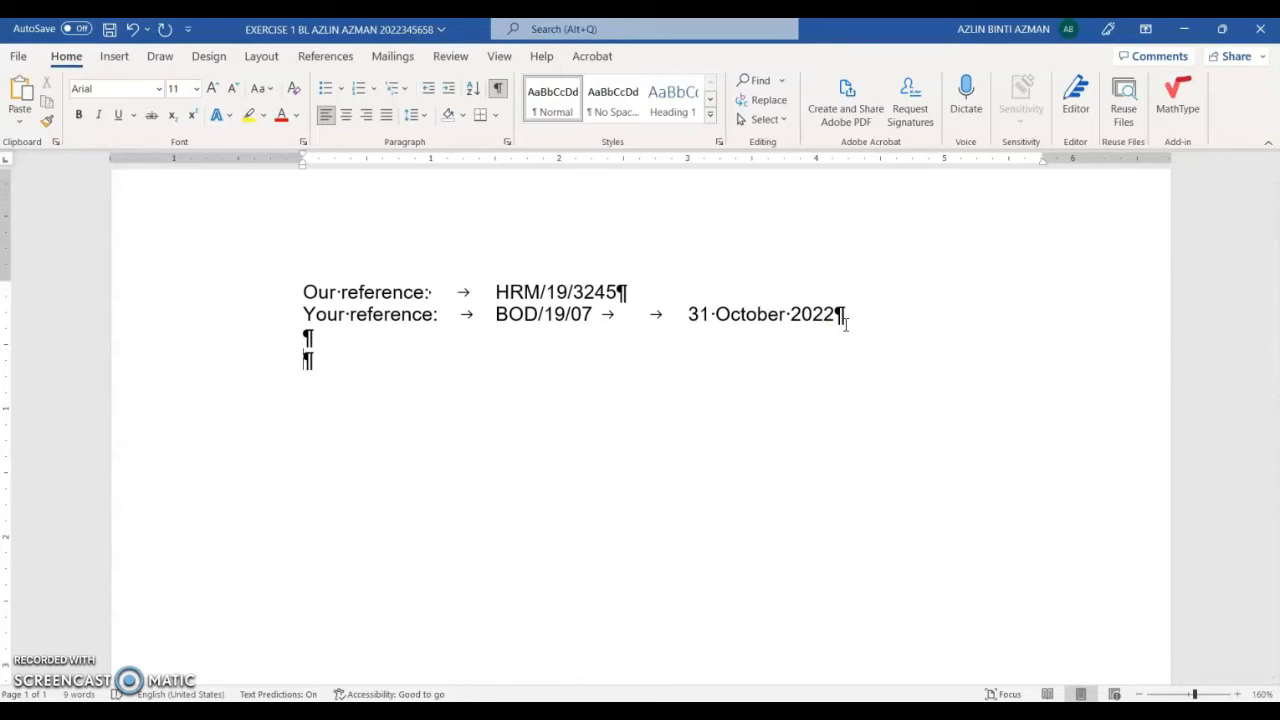
{"action": "type", "text": "CON"}
{"action": "key", "text": "BackSpace"}
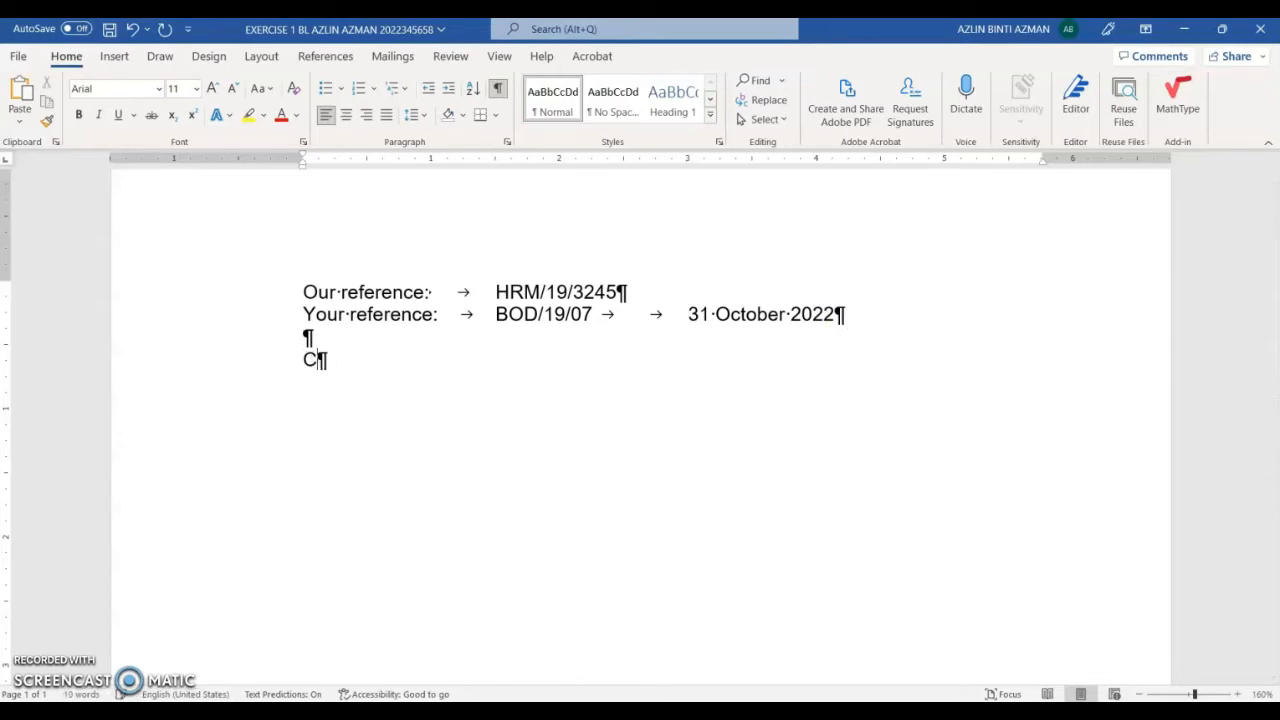
{"action": "type", "text": "NFIDENTIAL"}
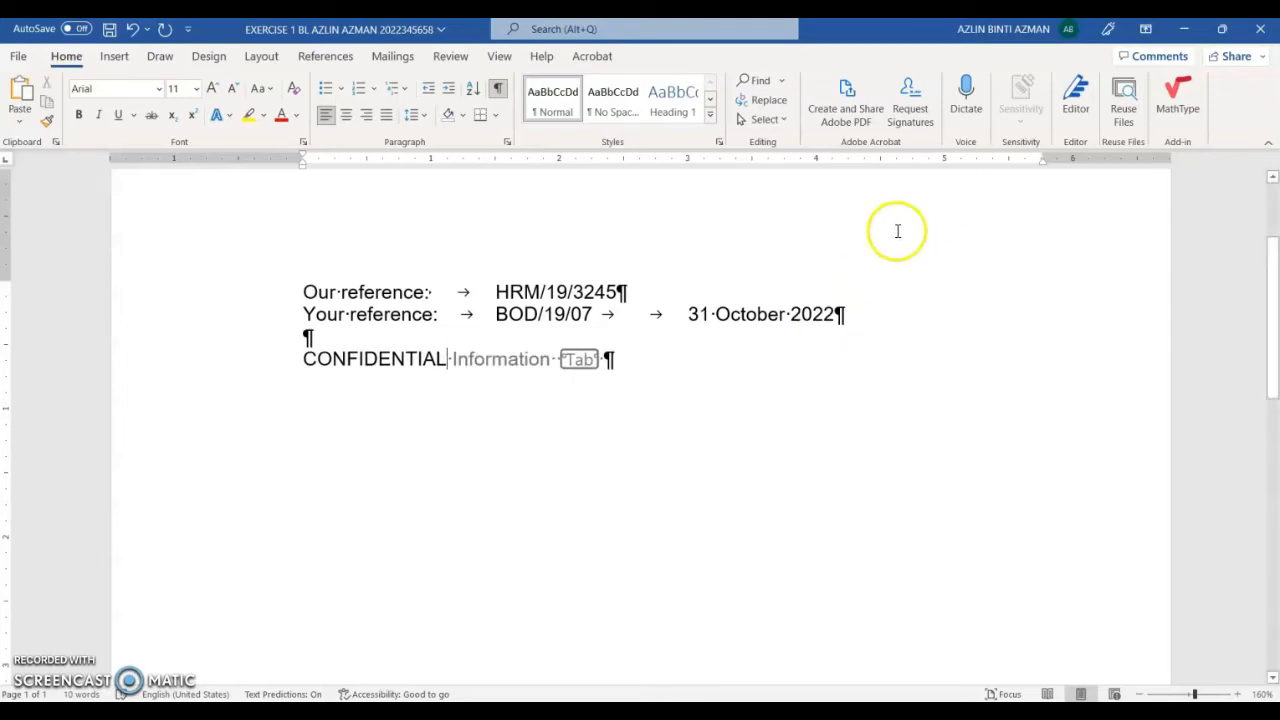
{"action": "key", "text": "Return"}
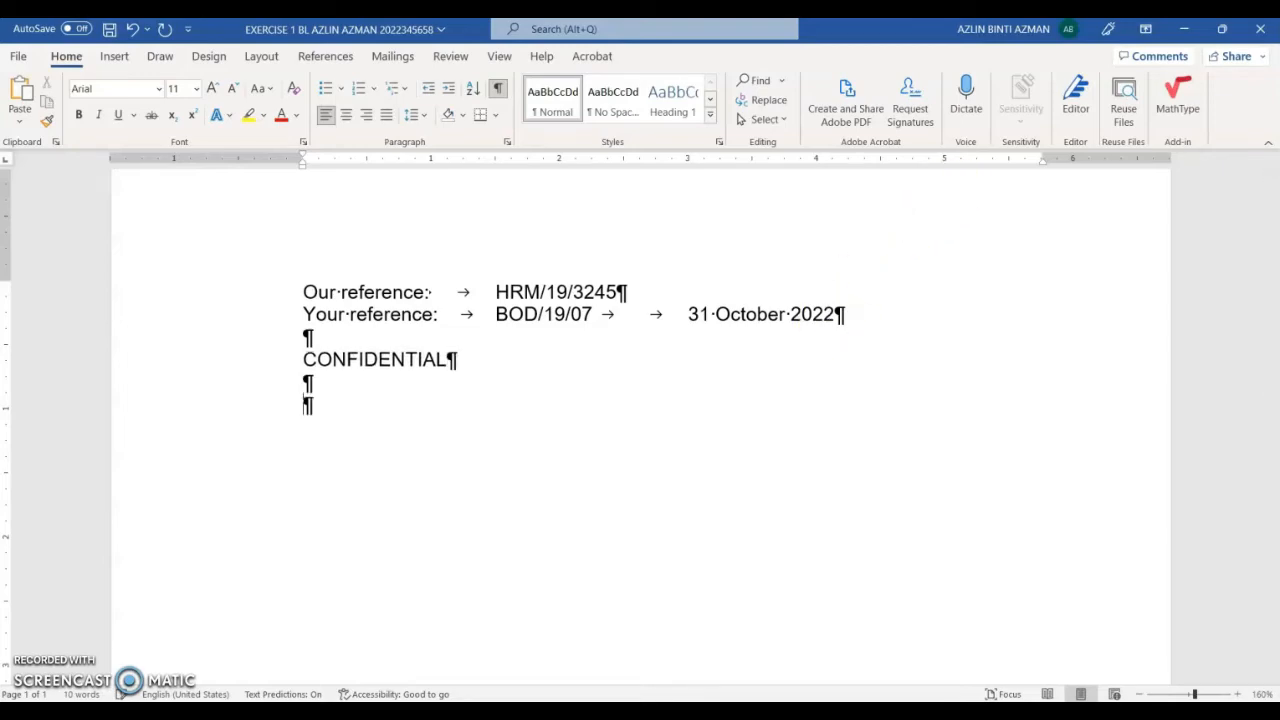
Step: Put Word back beside the exam PDF, scrolled to Question 4, ready at the letter's last line
{"action": "left_click", "coordinate": [1222, 29]}
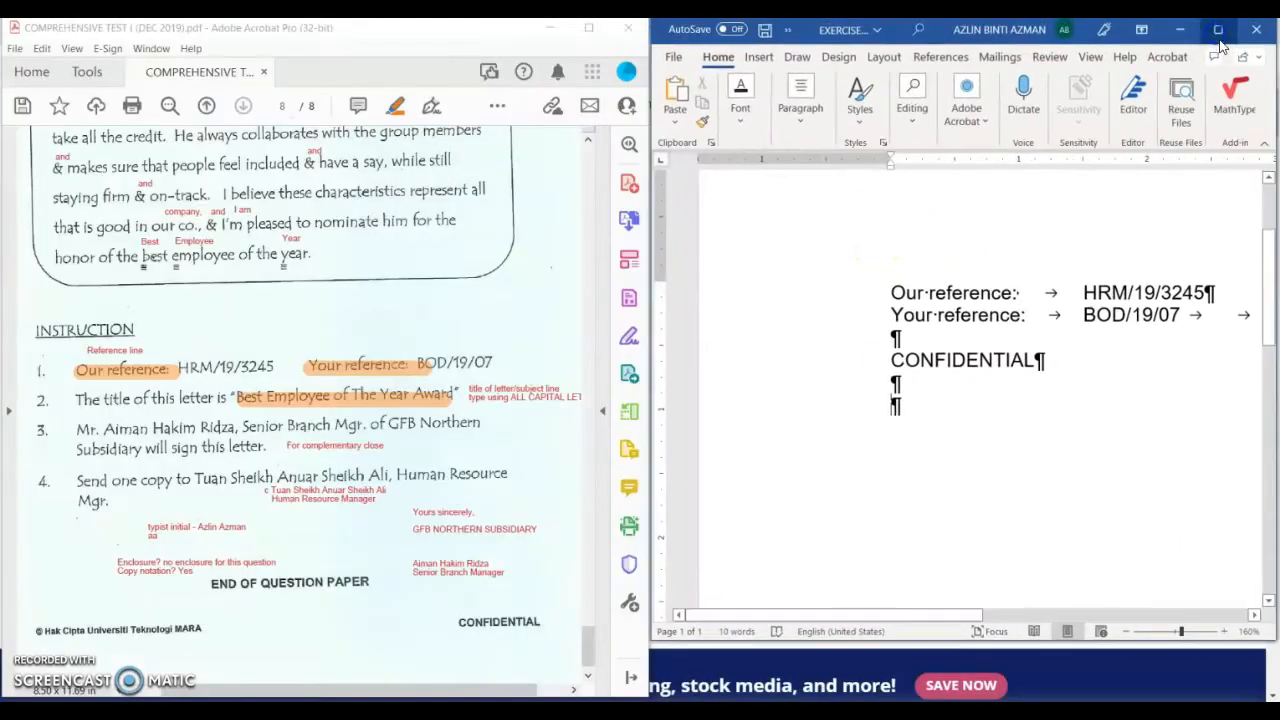
{"action": "scroll", "coordinate": [394, 376], "scroll_direction": "up", "scroll_amount": 15}
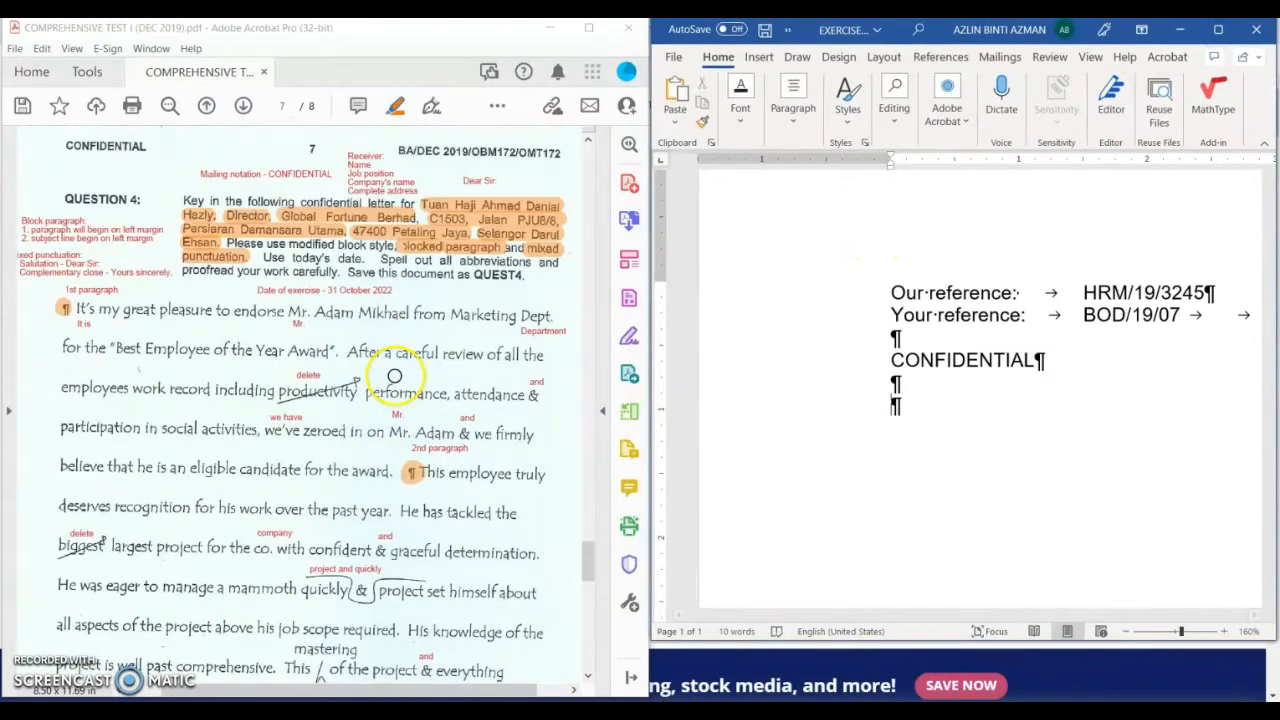
{"action": "left_click", "coordinate": [308, 202]}
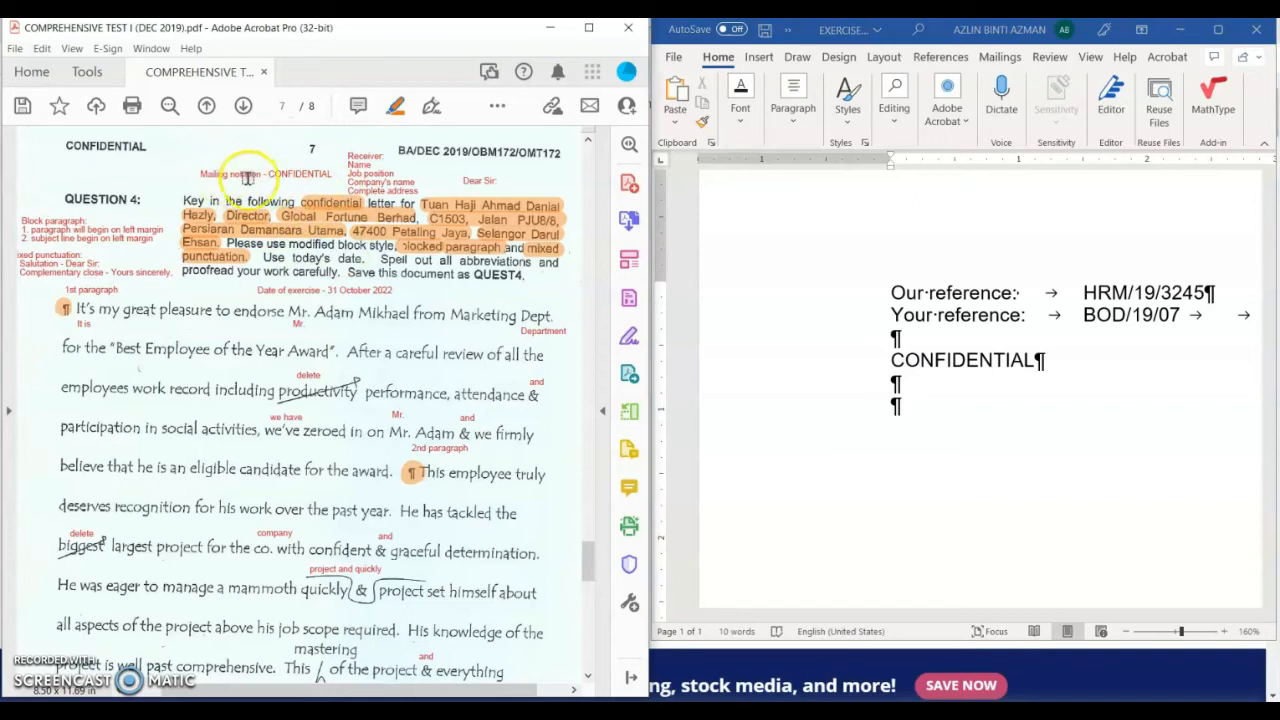
{"action": "left_click", "coordinate": [896, 410]}
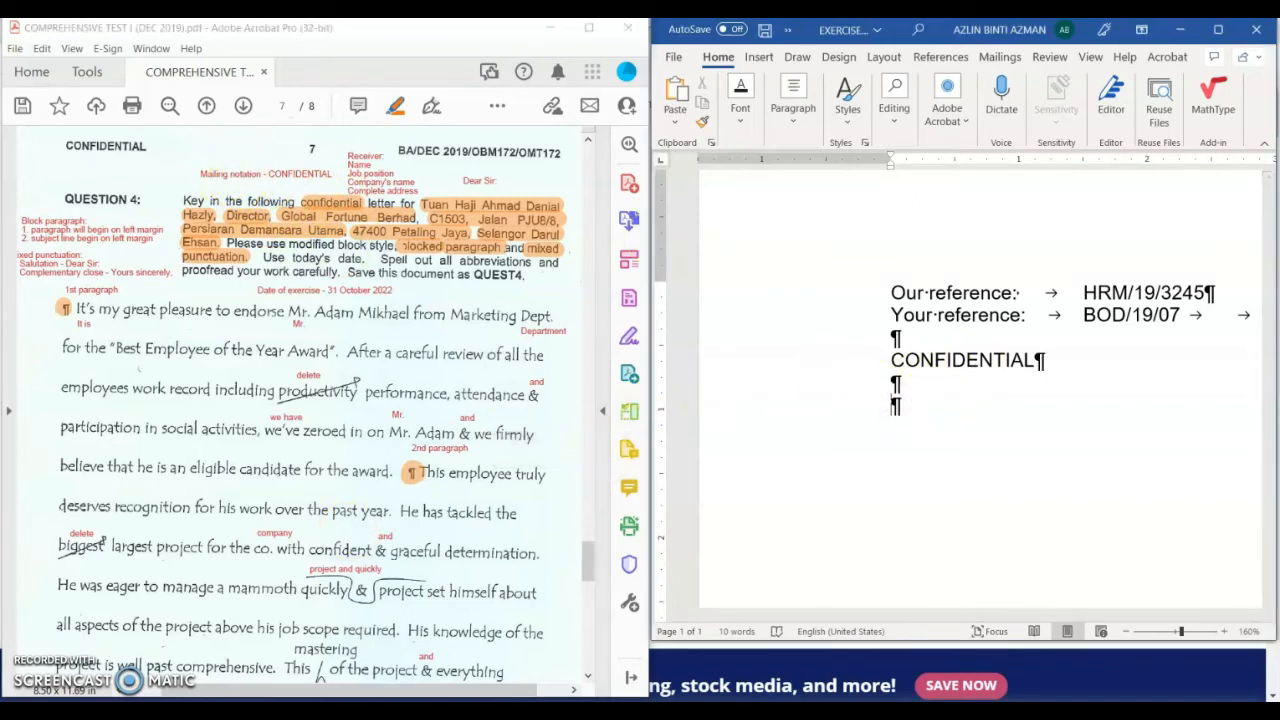
Step: Type the recipient's name with the Haji honorific, the title Director and Global Fortune Berhad
{"action": "type", "text": "Tuan haj"}
{"action": "key", "text": "BackSpace"}
{"action": "key", "text": "BackSpace"}
{"action": "key", "text": "BackSpace"}
{"action": "type", "text": "haj"}
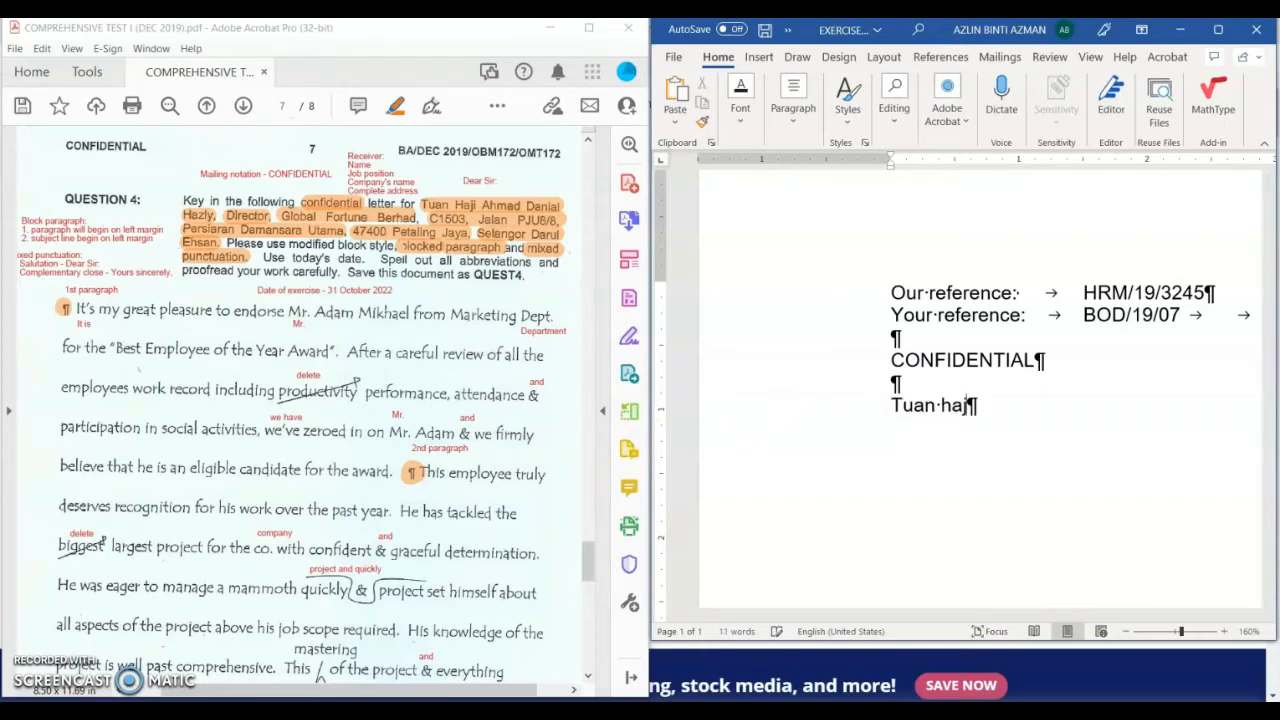
{"action": "key", "text": "BackSpace"}
{"action": "key", "text": "BackSpace"}
{"action": "key", "text": "BackSpace"}
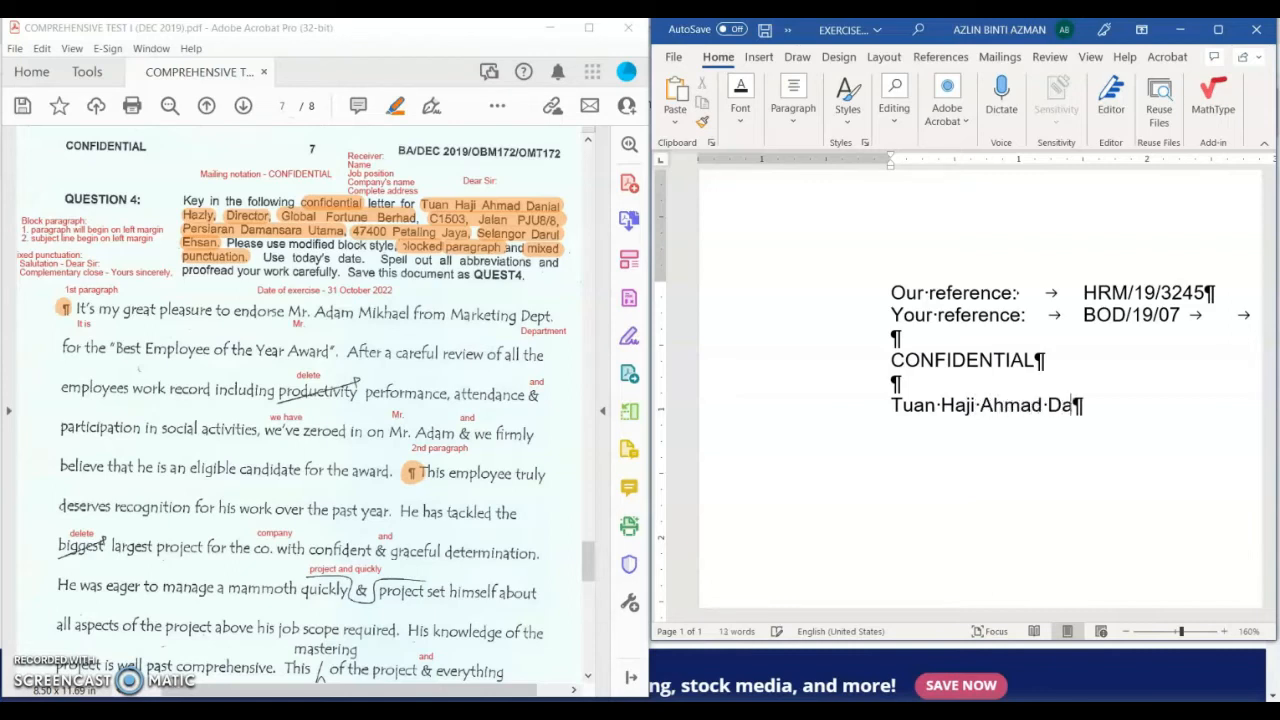
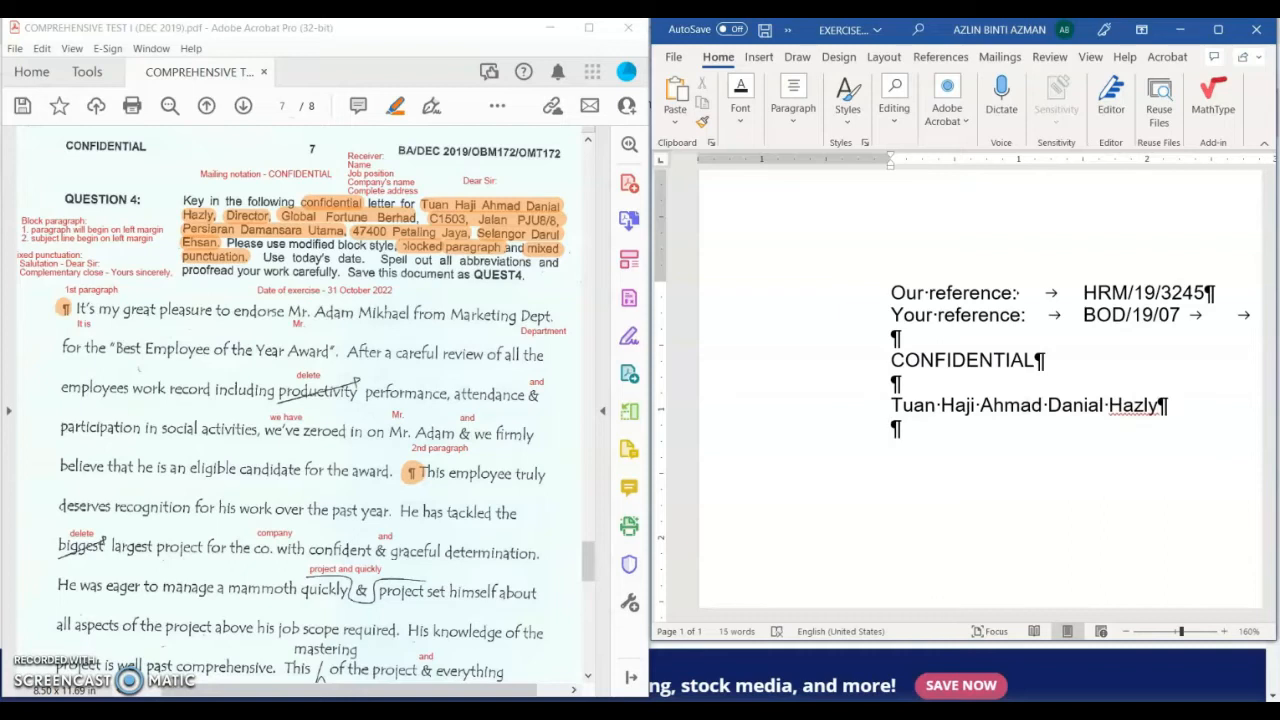
{"action": "type", "text": "Director "}
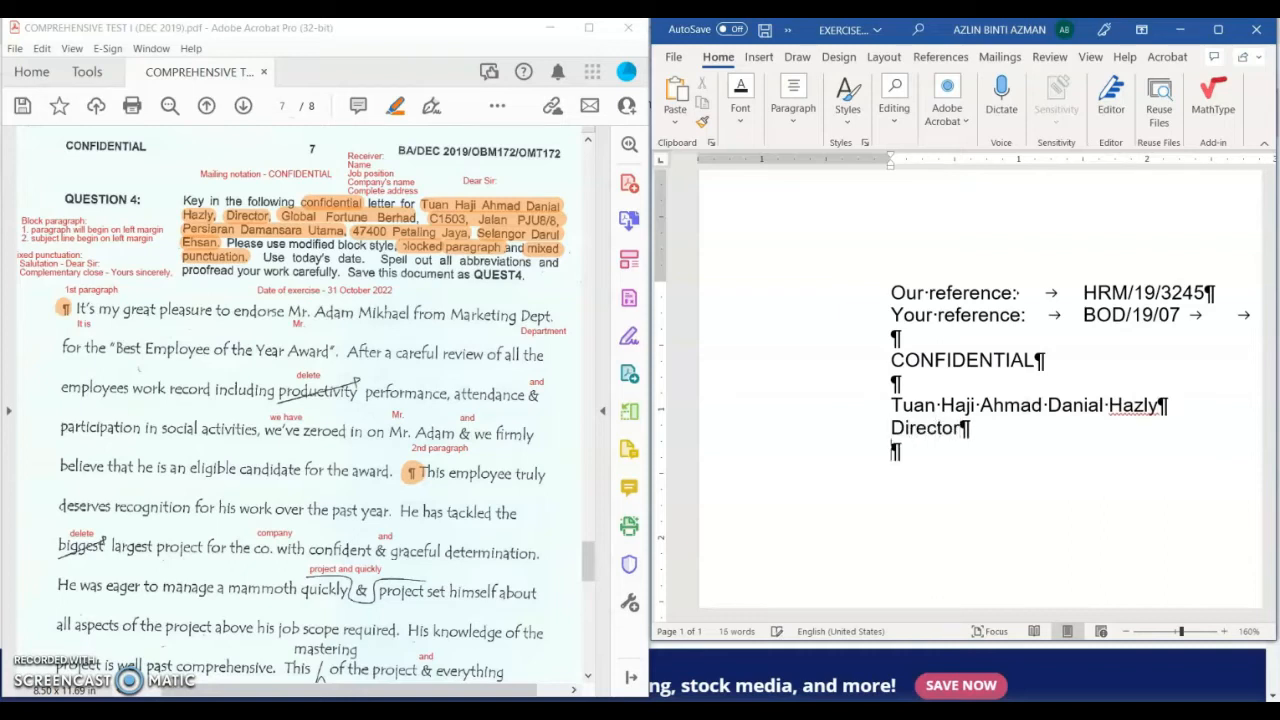
{"action": "type", "text": "Globa"}
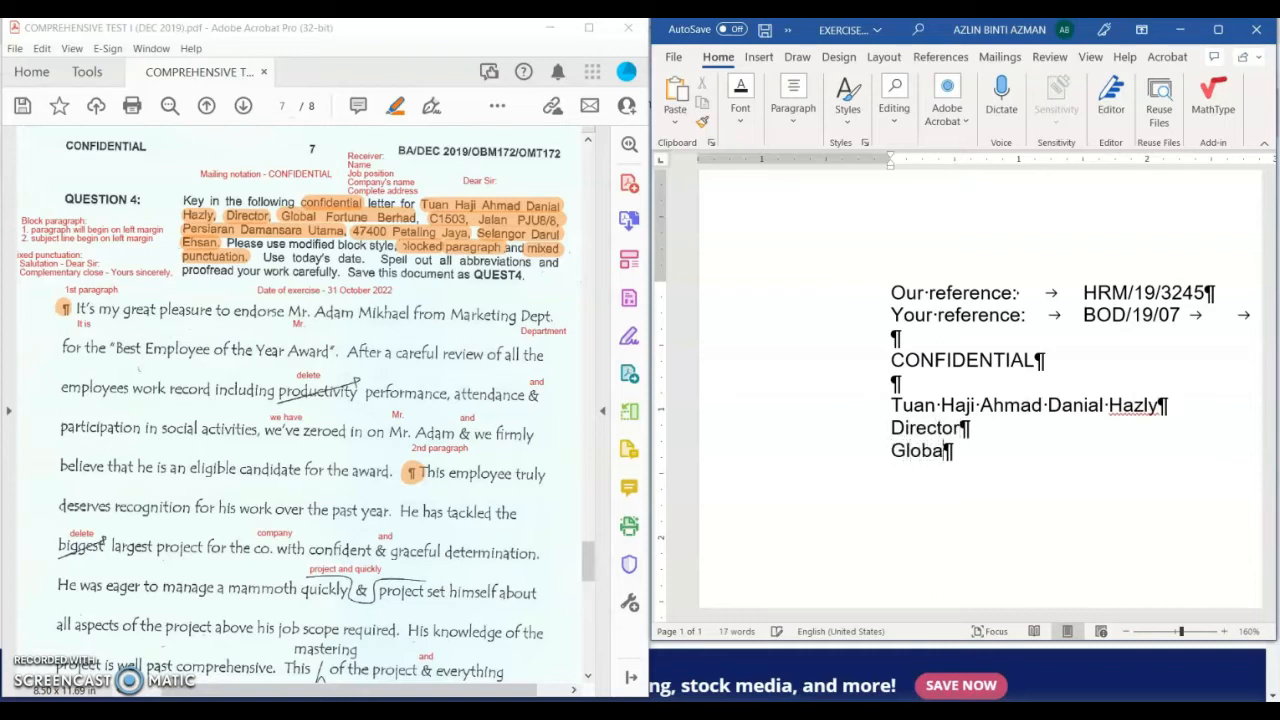
{"action": "type", "text": "l Fortun"}
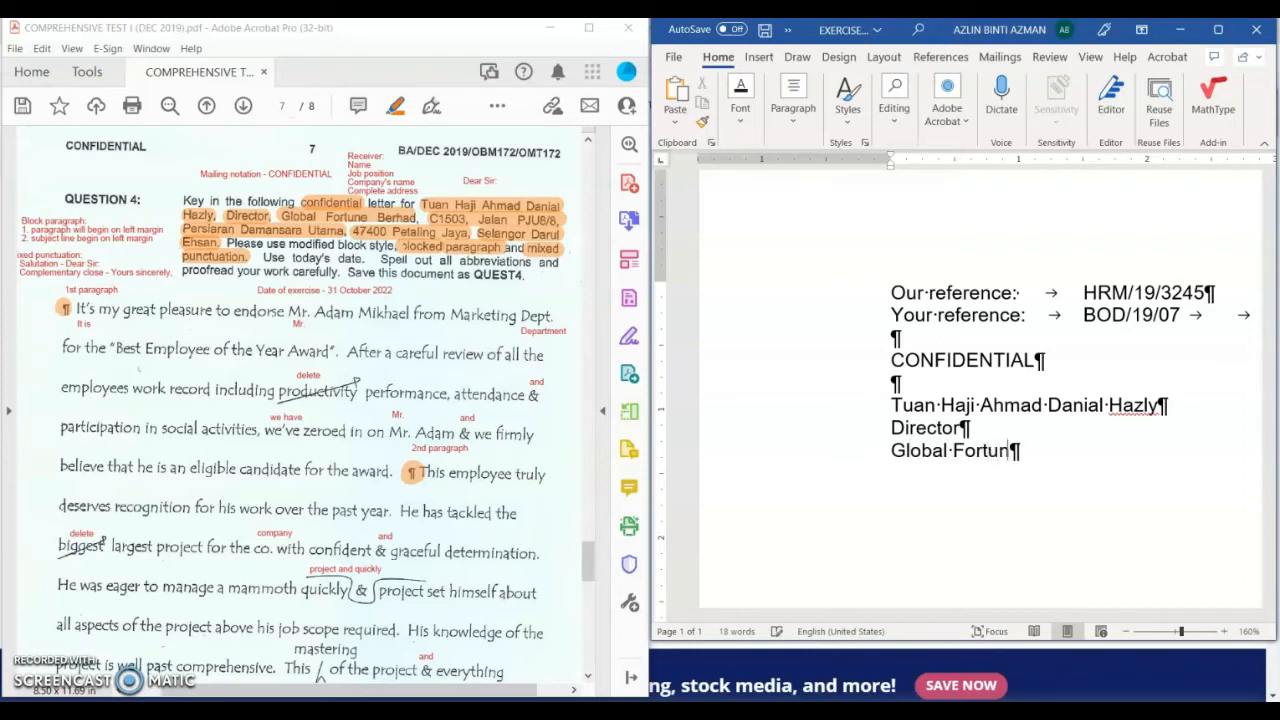
{"action": "type", "text": "e Berhad"}
{"action": "key", "text": "Return"}
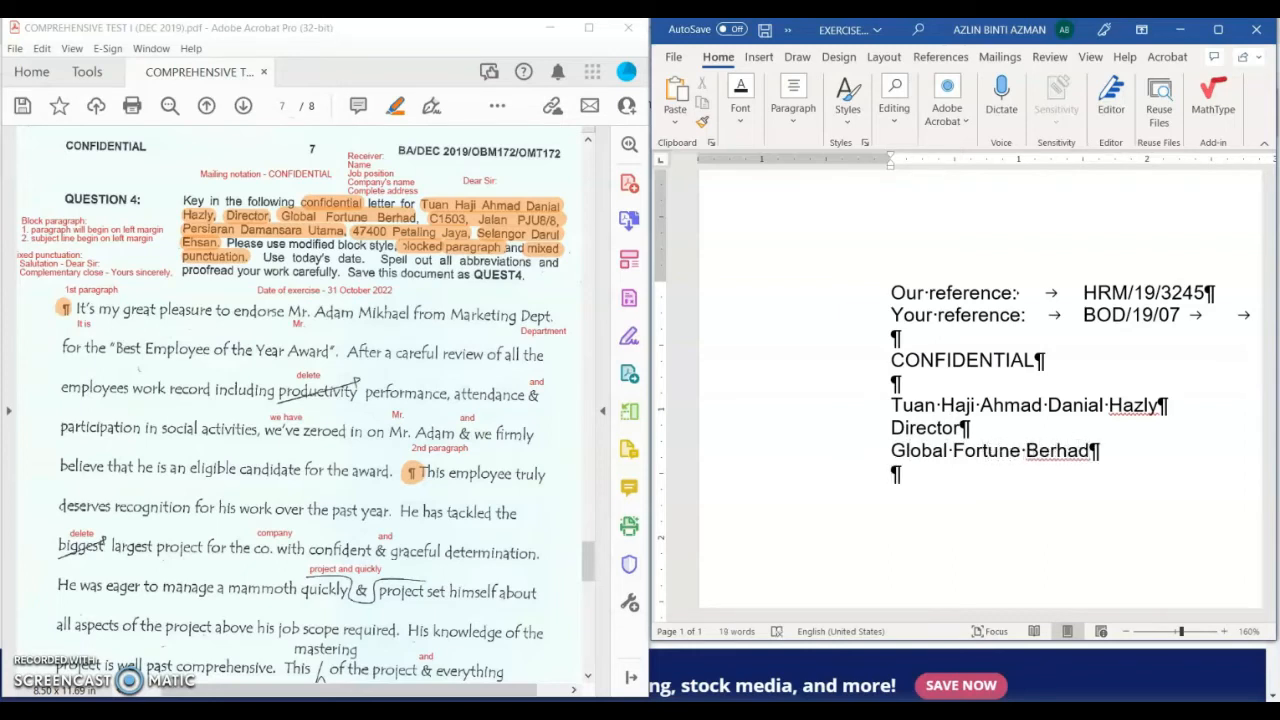
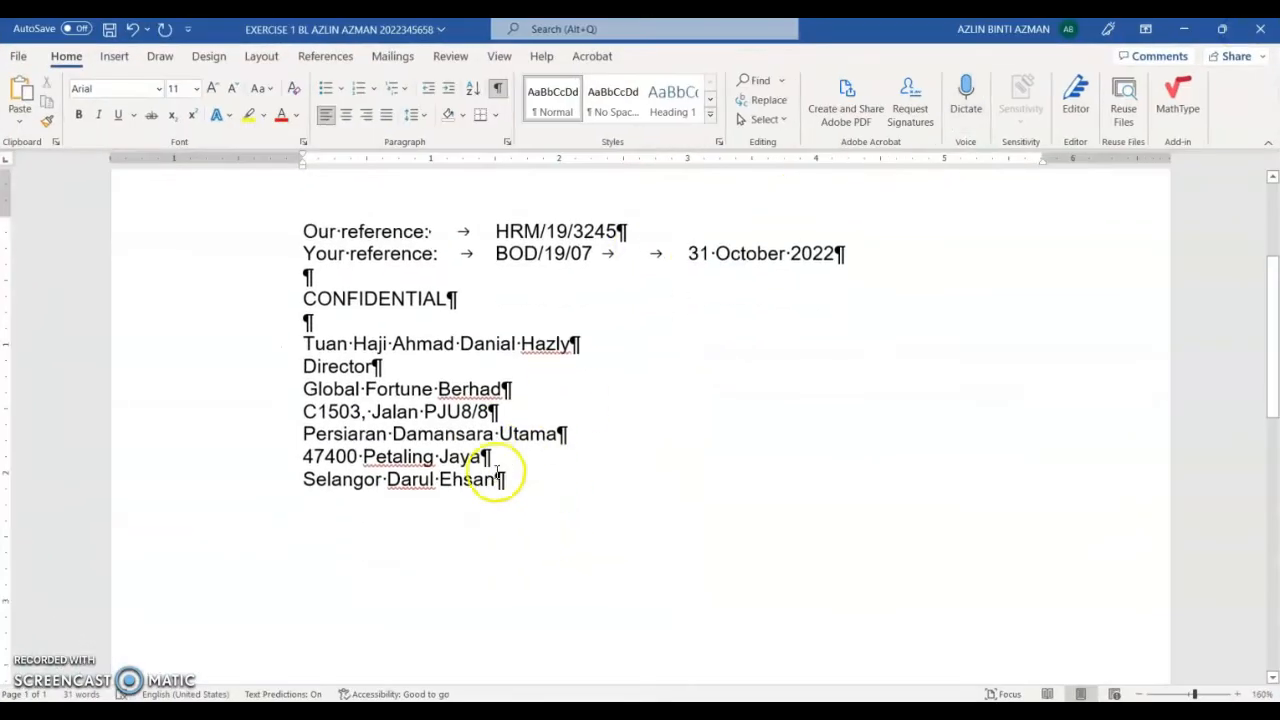
Step: Type the company's postal address lines beneath the company name
{"action": "scroll", "coordinate": [480, 450], "scroll_direction": "down", "scroll_amount": 1}
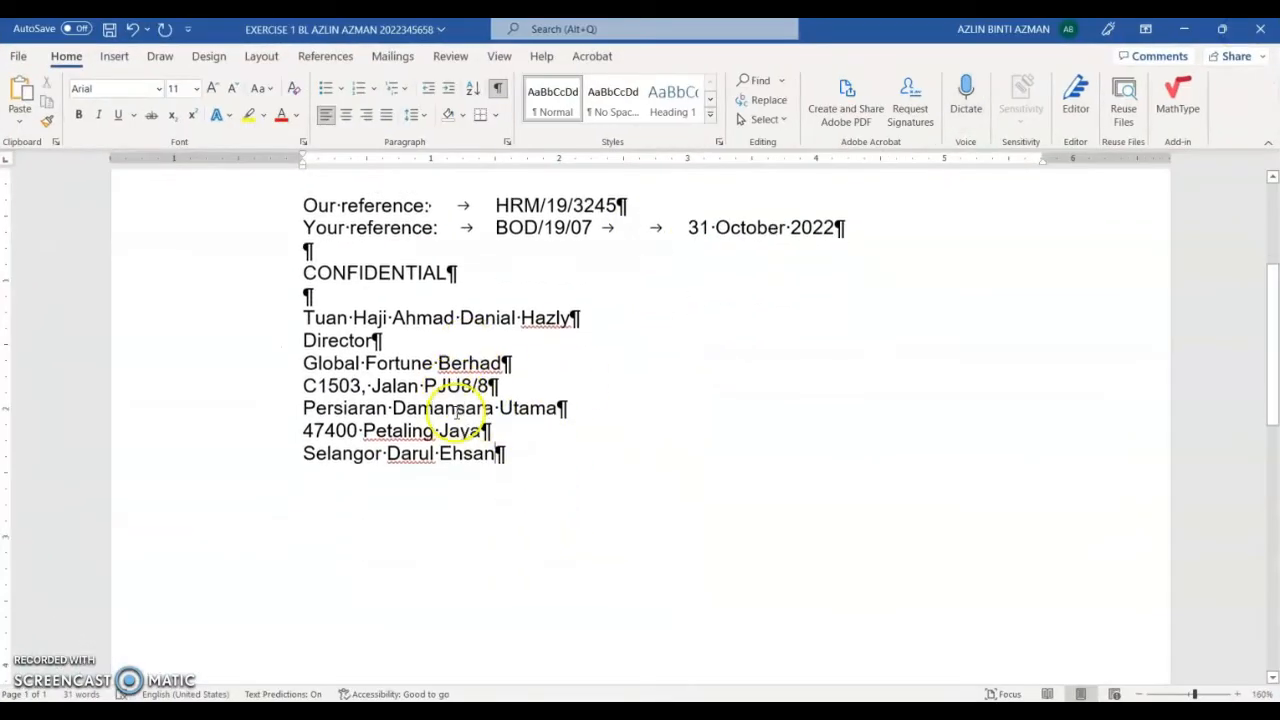
{"action": "scroll", "coordinate": [454, 417], "scroll_direction": "up", "scroll_amount": 2}
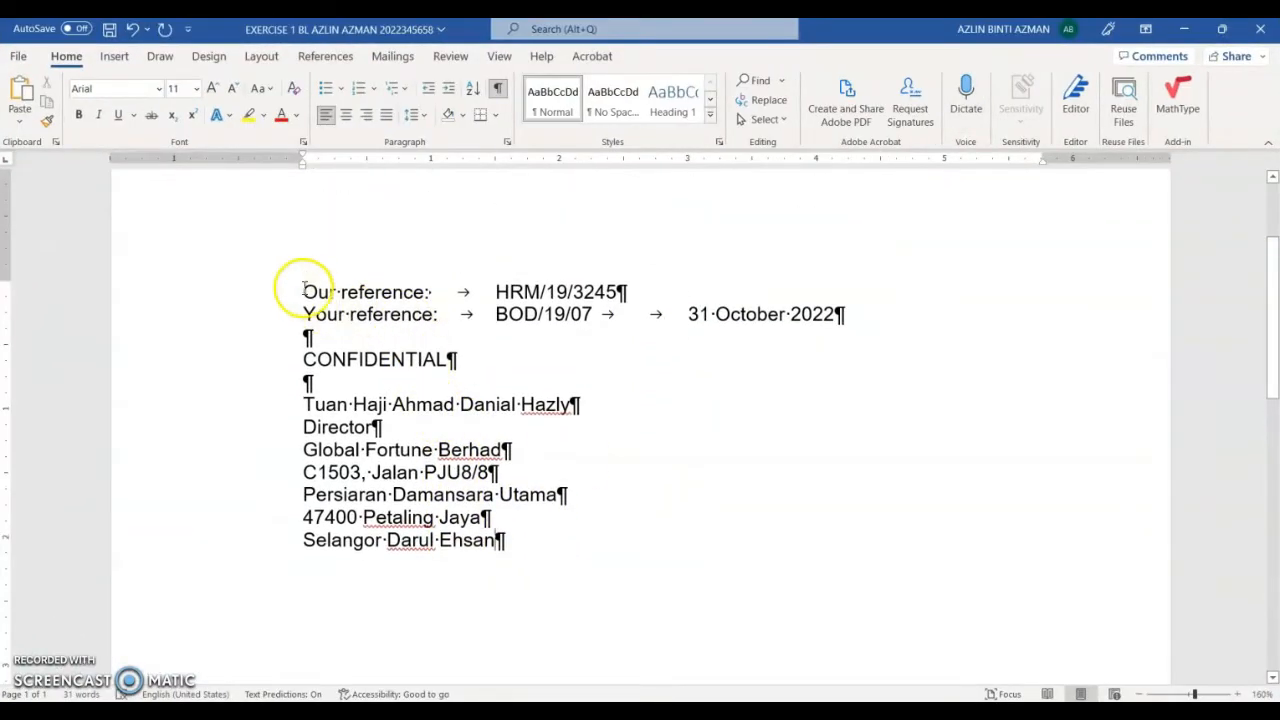
Step: Check the reference lines, CONFIDENTIAL and the inside address by selecting each
{"action": "left_click_drag", "start_coordinate": [279, 292], "coordinate": [280, 314]}
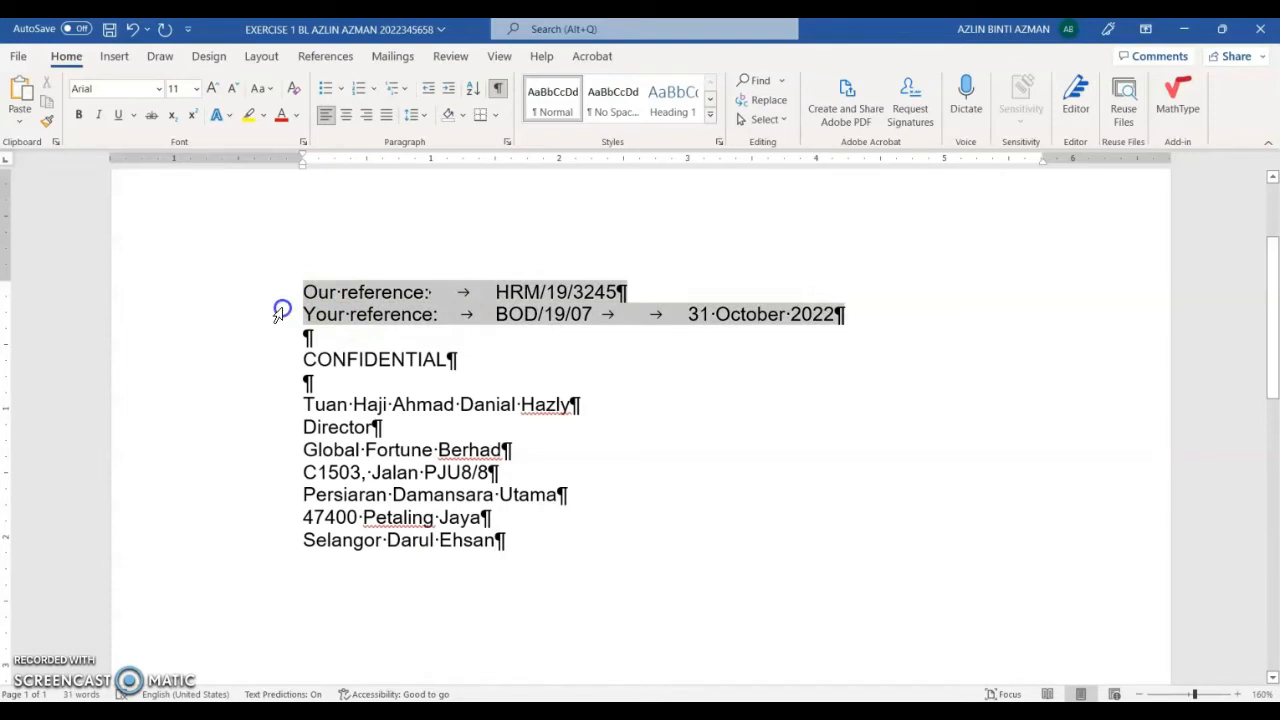
{"action": "left_click", "coordinate": [767, 318]}
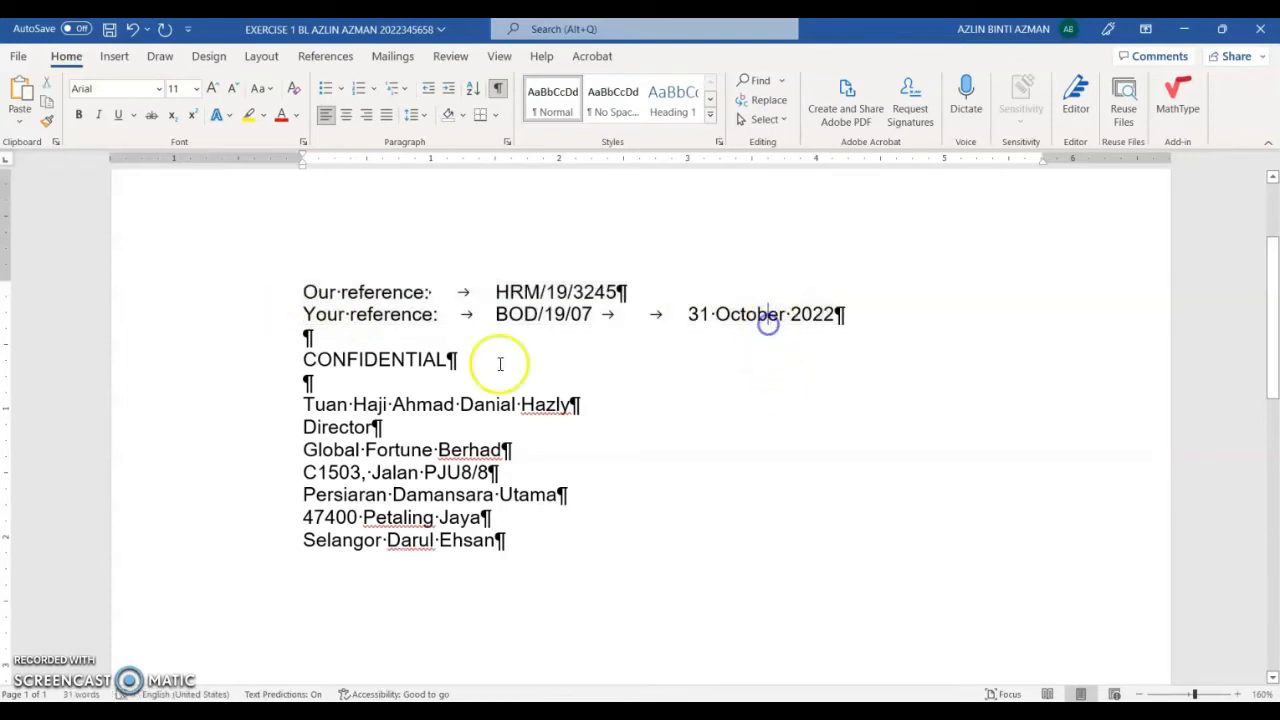
{"action": "left_click", "coordinate": [246, 359]}
{"action": "left_click_drag", "start_coordinate": [254, 405], "coordinate": [266, 540]}
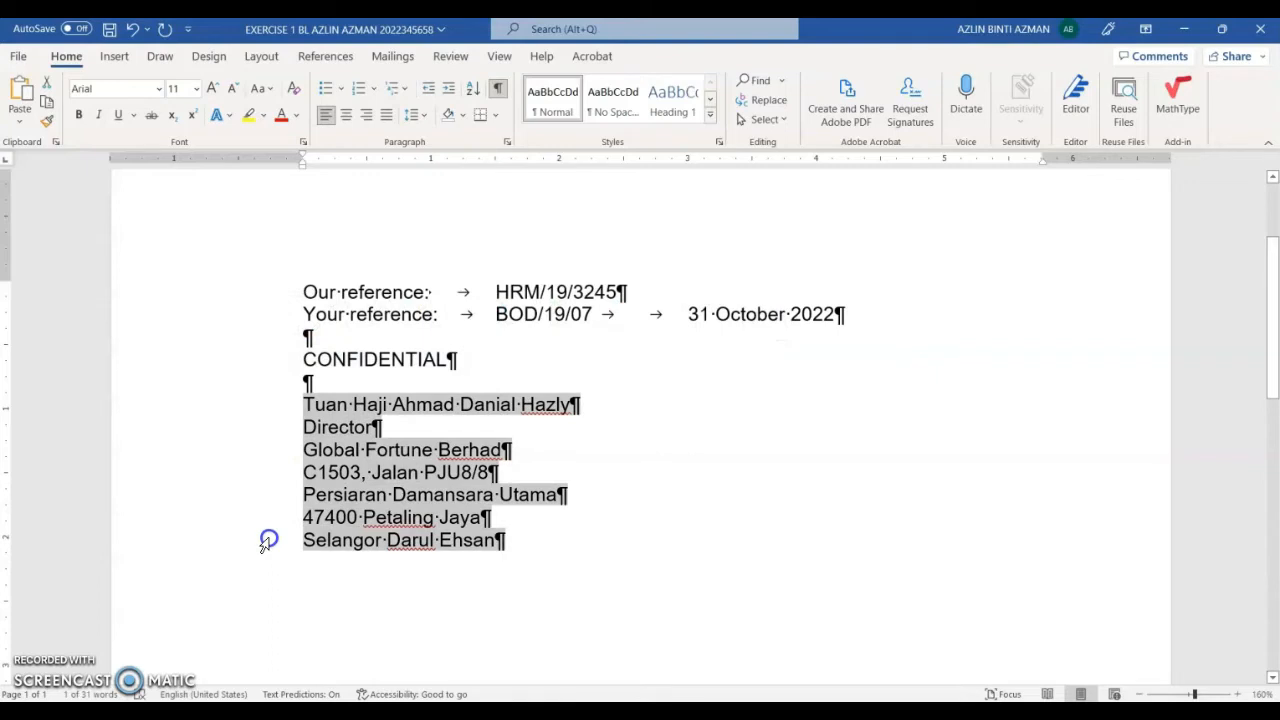
Step: Add 'Dear Sir:' after a blank line below the address, with Word beside the PDF again
{"action": "left_click", "coordinate": [494, 549]}
{"action": "key", "text": "Return"}
{"action": "key", "text": "Return"}
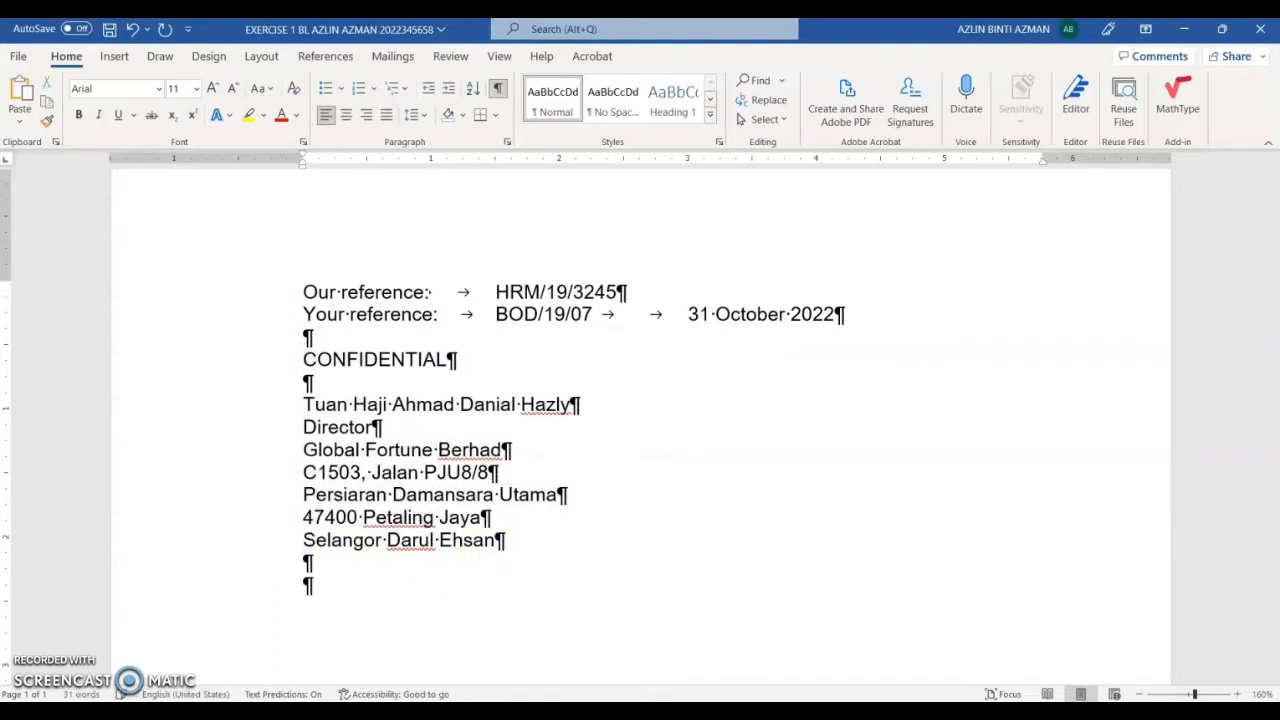
{"action": "type", "text": "Dear Sir"}
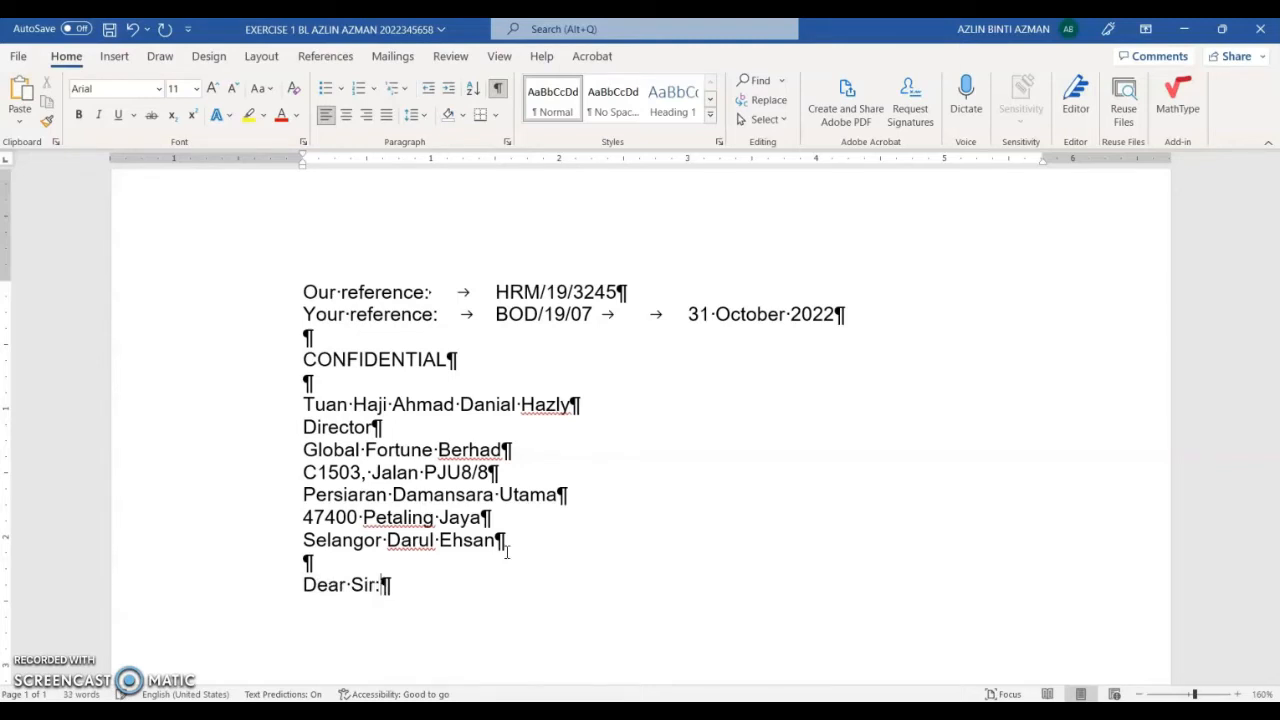
{"action": "type", "text": ":"}
{"action": "scroll", "coordinate": [271, 471], "scroll_direction": "down", "scroll_amount": 3}
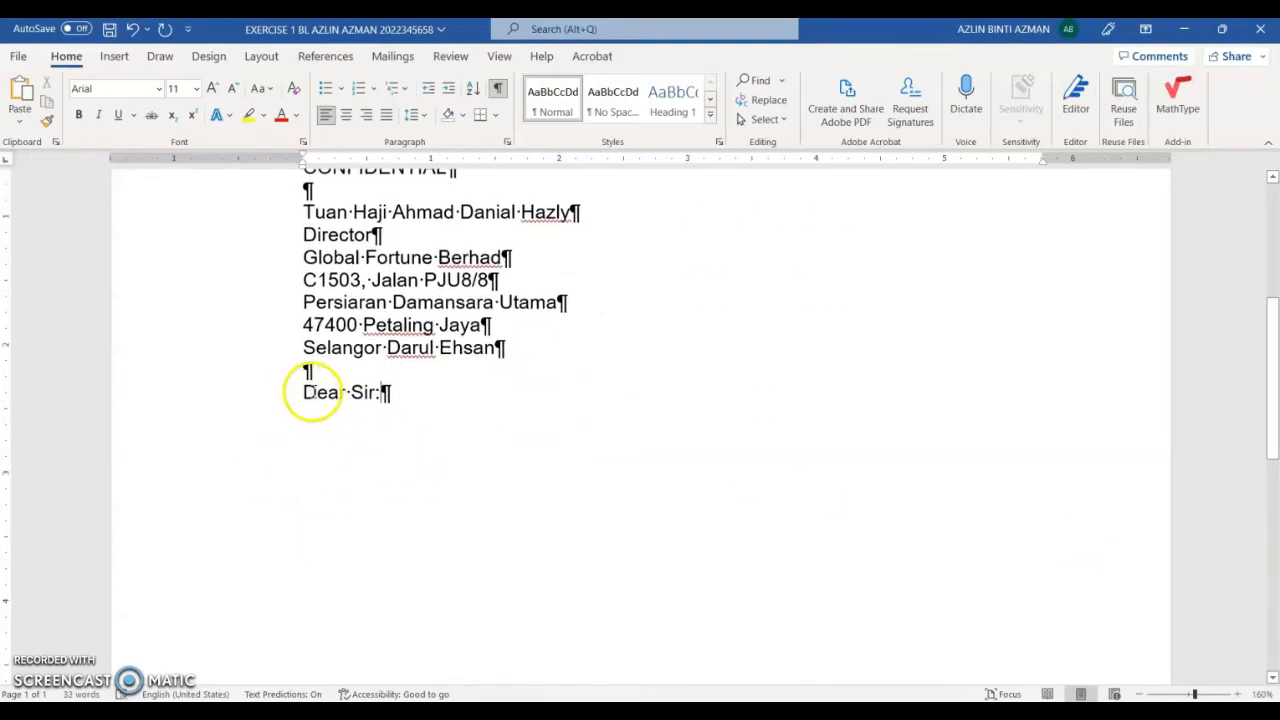
{"action": "double_click", "coordinate": [358, 393]}
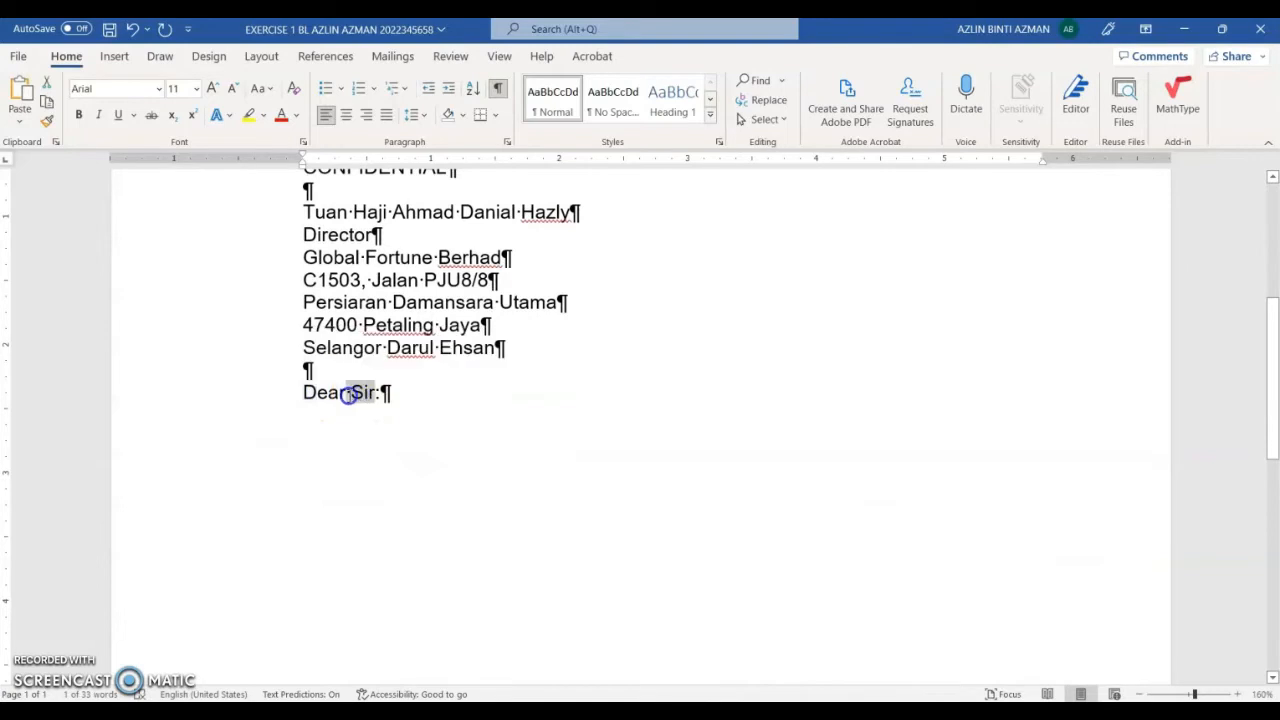
{"action": "left_click", "coordinate": [356, 393]}
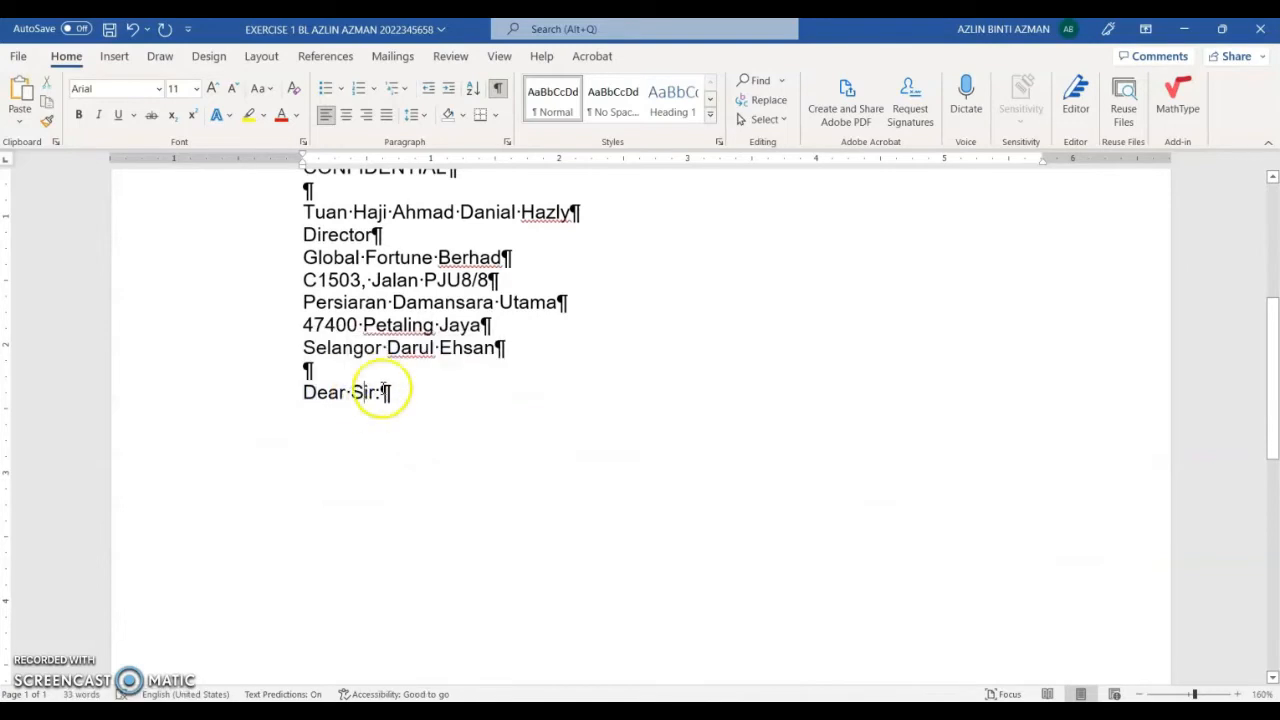
{"action": "left_click", "coordinate": [1226, 30]}
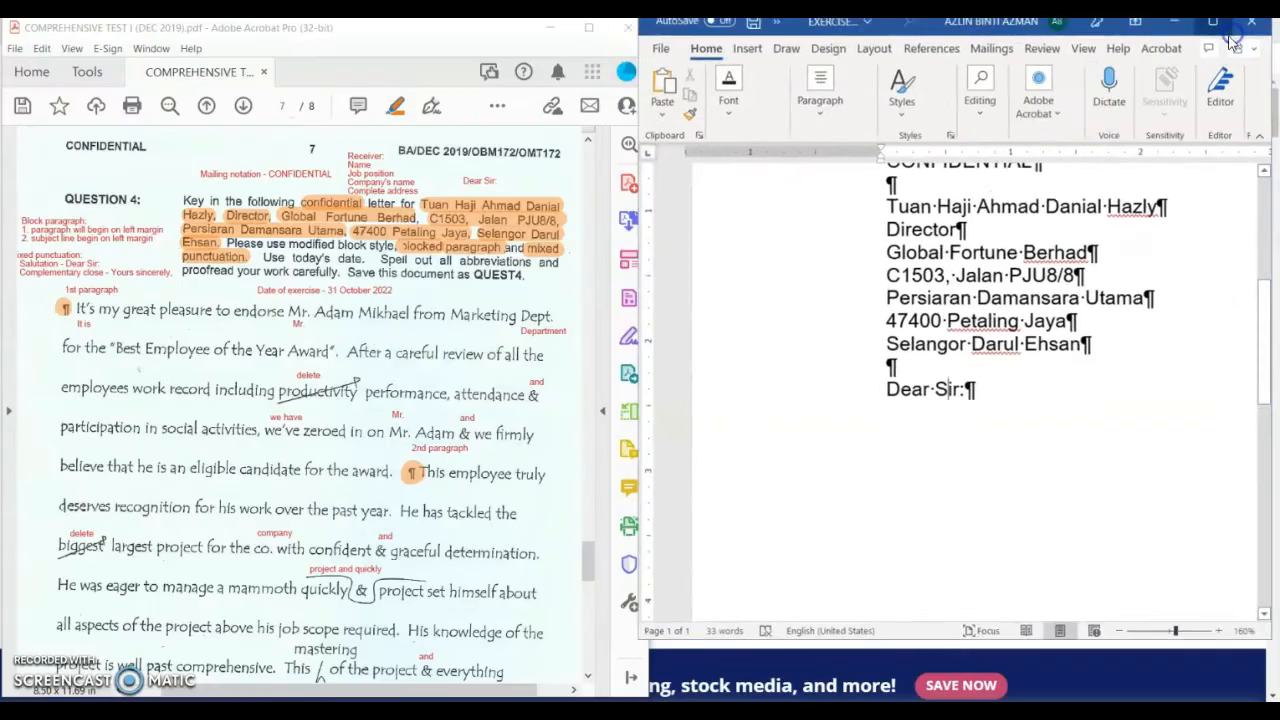
Step: Check the PDF notes and add a blank line below the Dear Sir: salutation
{"action": "scroll", "coordinate": [557, 257], "scroll_direction": "up", "scroll_amount": 1}
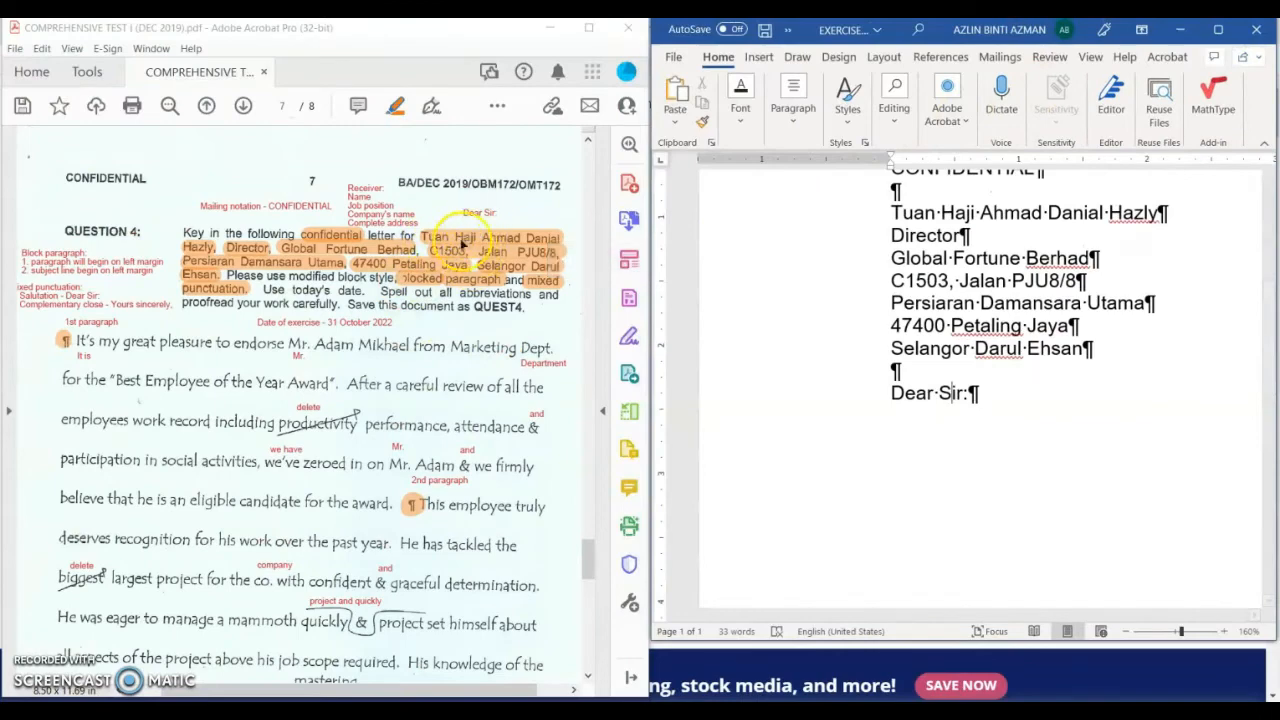
{"action": "left_click", "coordinate": [500, 290]}
{"action": "left_click", "coordinate": [305, 297]}
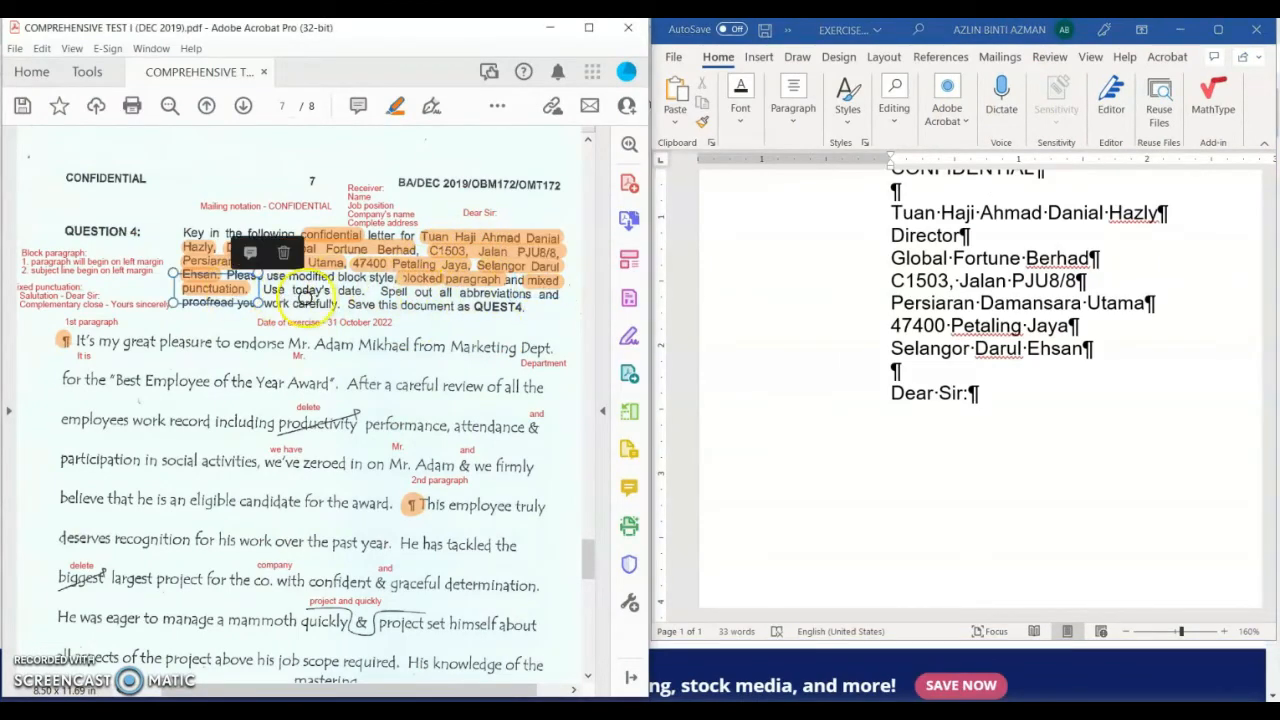
{"action": "left_click", "coordinate": [977, 420]}
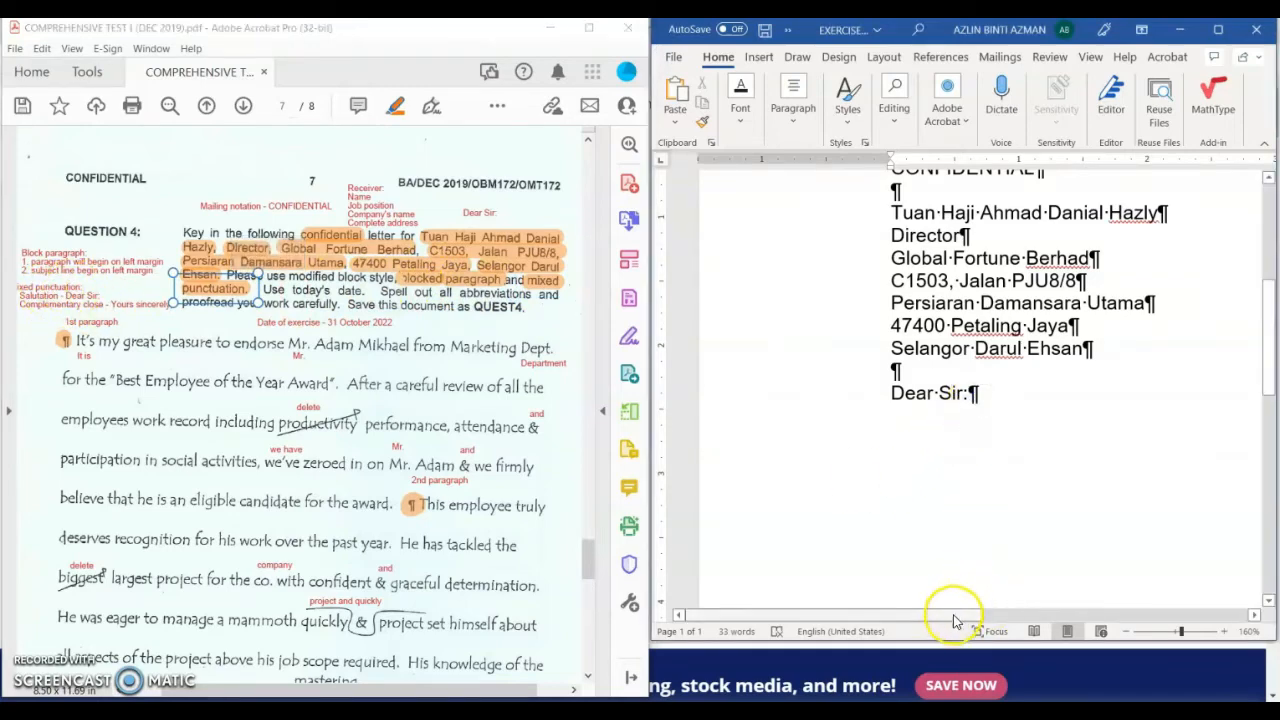
{"action": "left_click_drag", "start_coordinate": [955, 618], "coordinate": [1000, 614]}
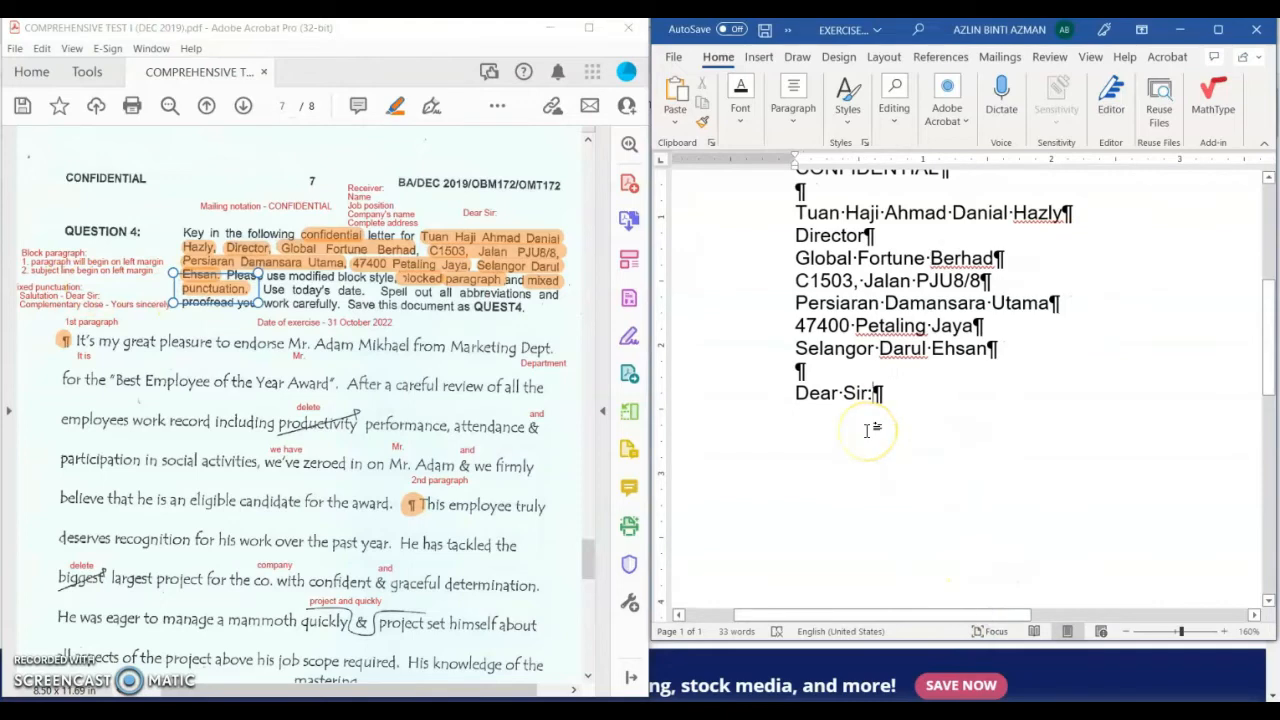
{"action": "key", "text": "Return"}
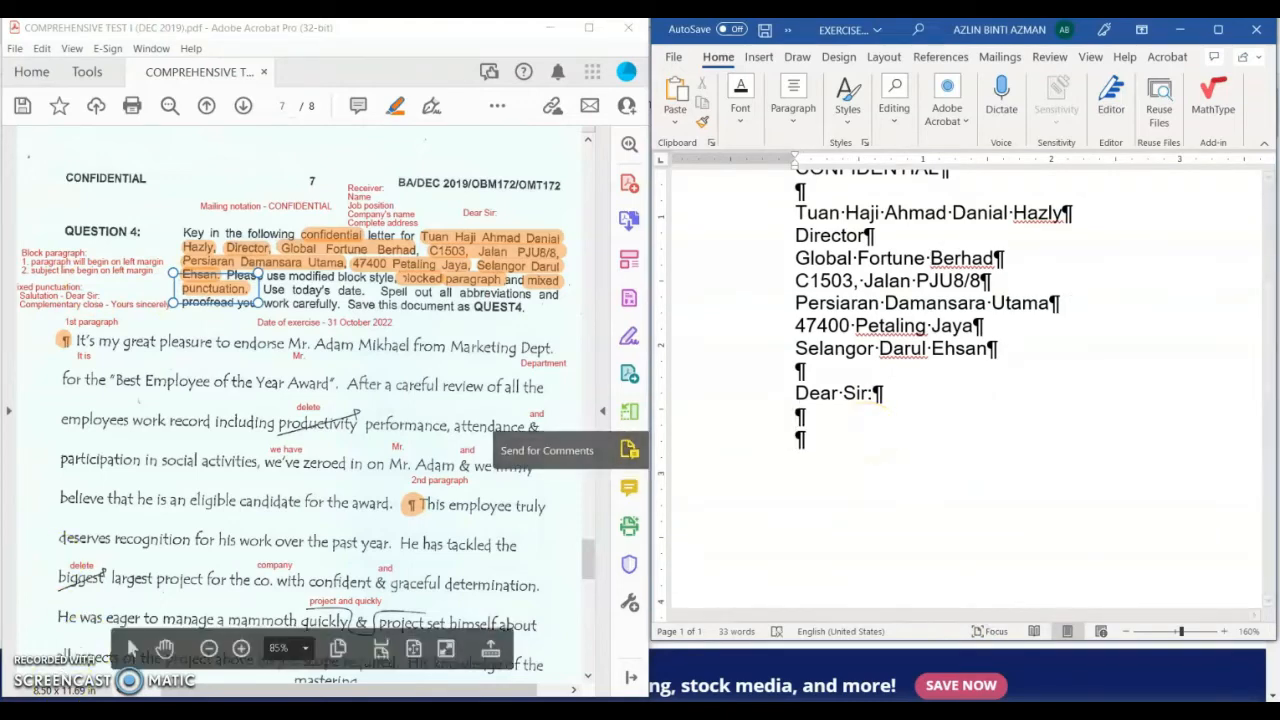
Step: Type the subject line BEST EMPLOYEE OF THE YEAR AWARD in capitals and compare it with the PDF
{"action": "scroll", "coordinate": [222, 422], "scroll_direction": "down", "scroll_amount": 15}
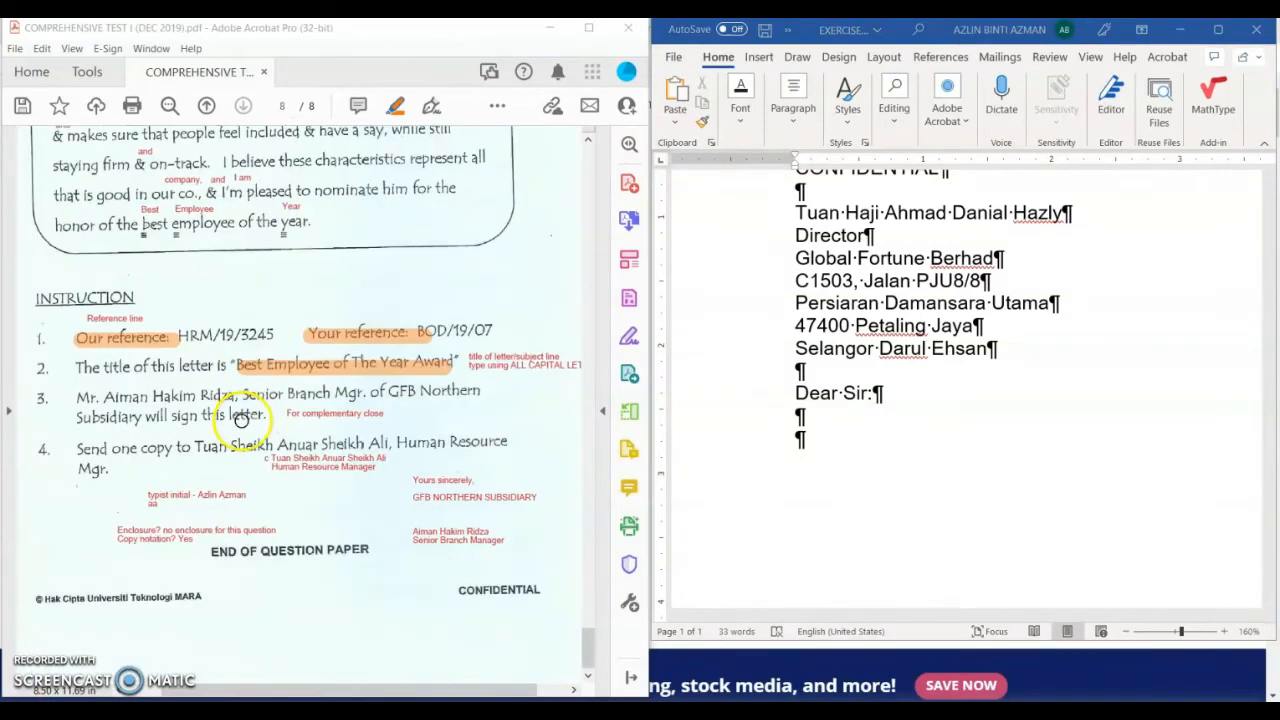
{"action": "left_click", "coordinate": [799, 442]}
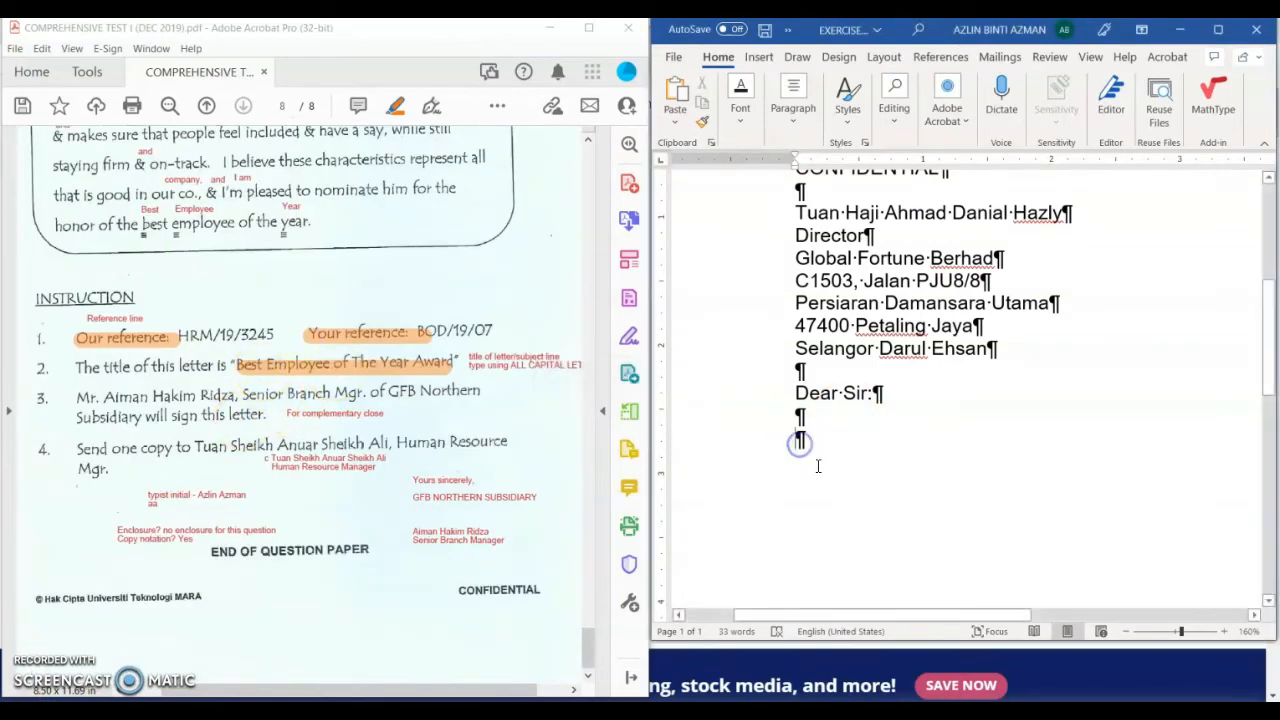
{"action": "type", "text": "BEST"}
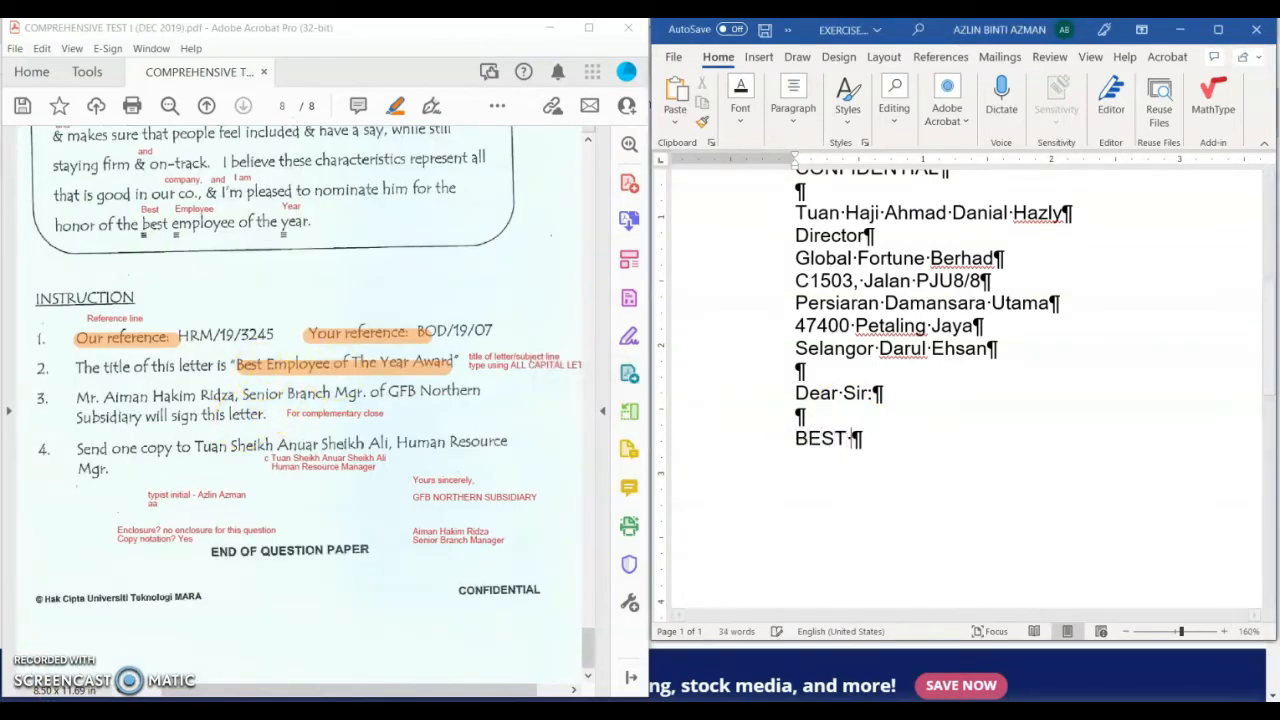
{"action": "type", "text": " EMPLOYEE "}
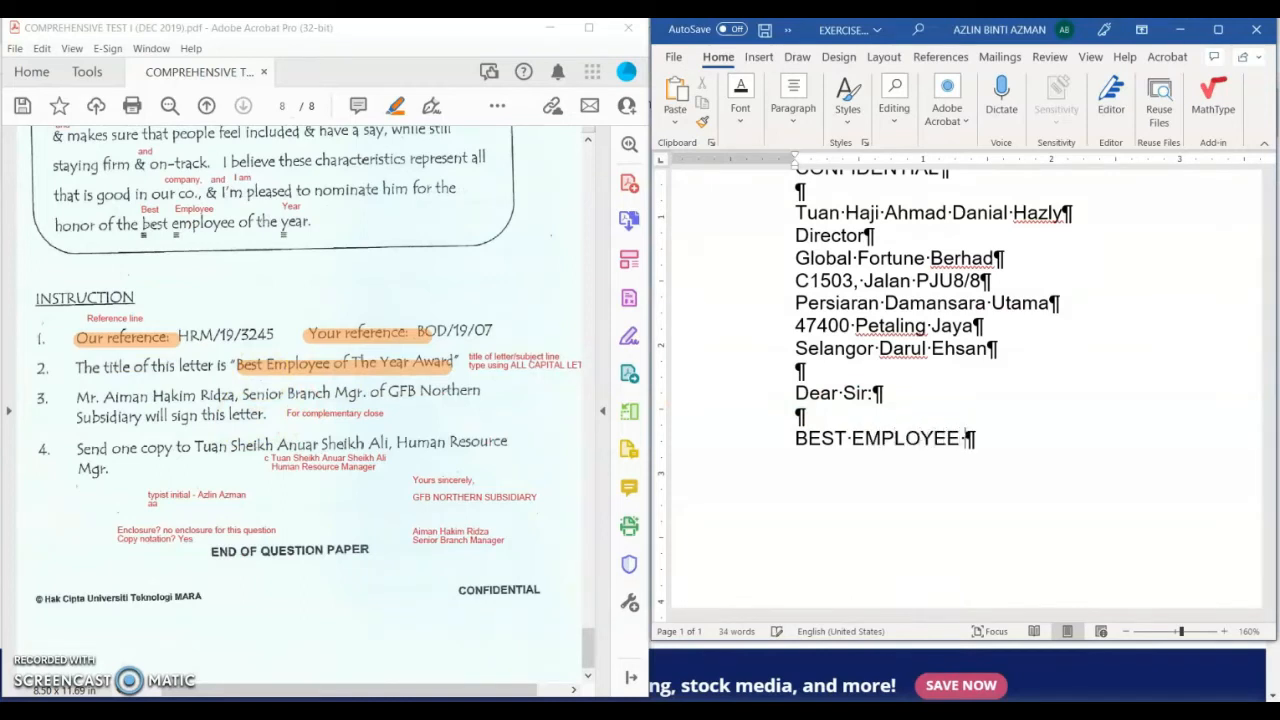
{"action": "type", "text": "OF THE YEAR "}
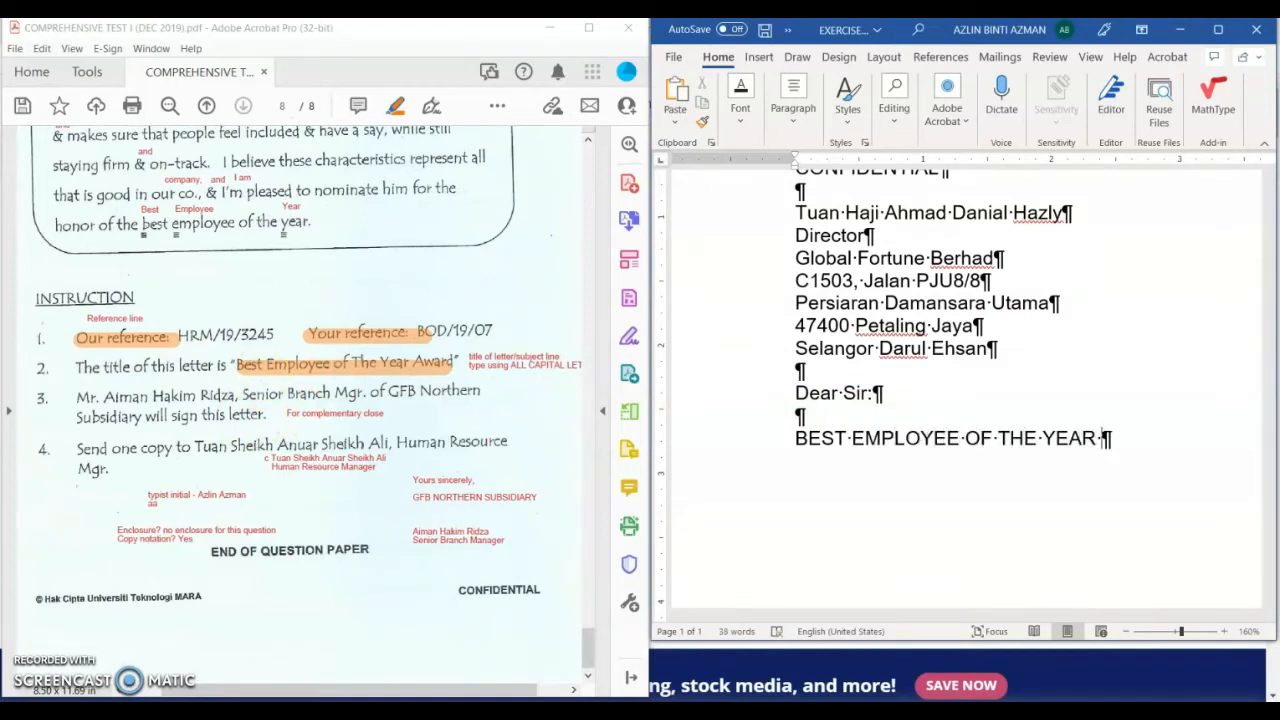
{"action": "type", "text": "AWARD"}
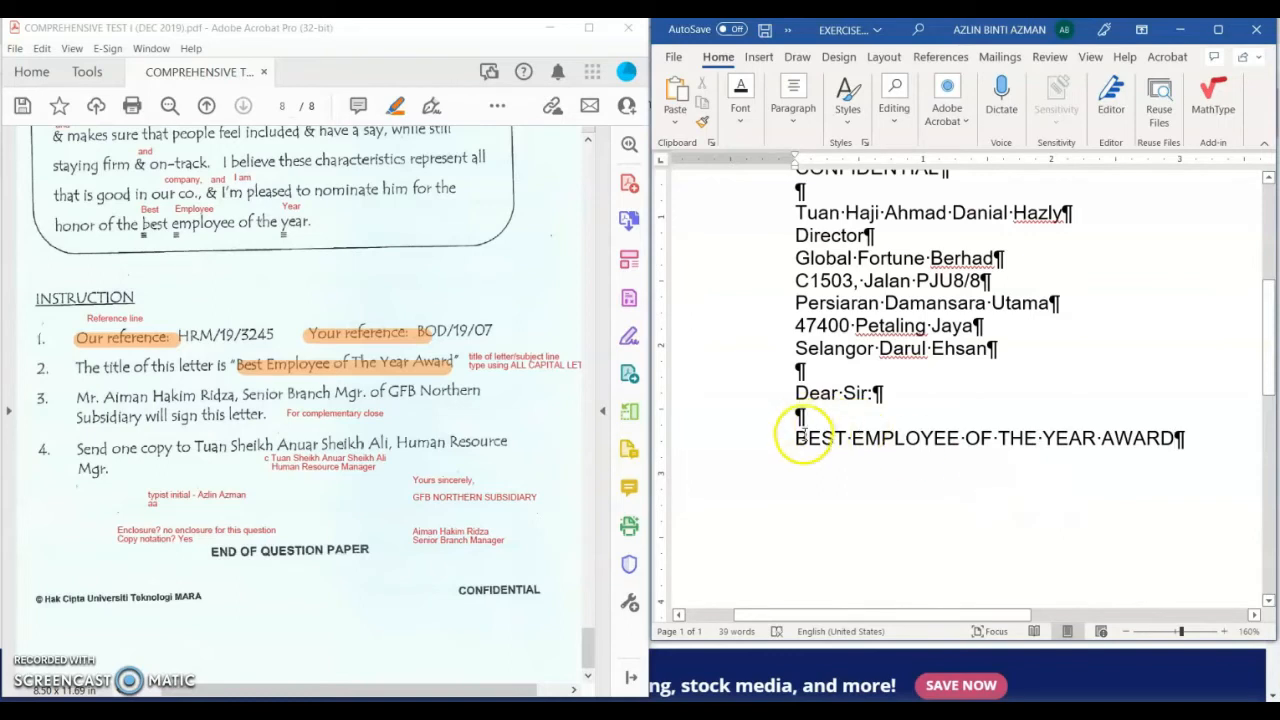
{"action": "left_click", "coordinate": [797, 437]}
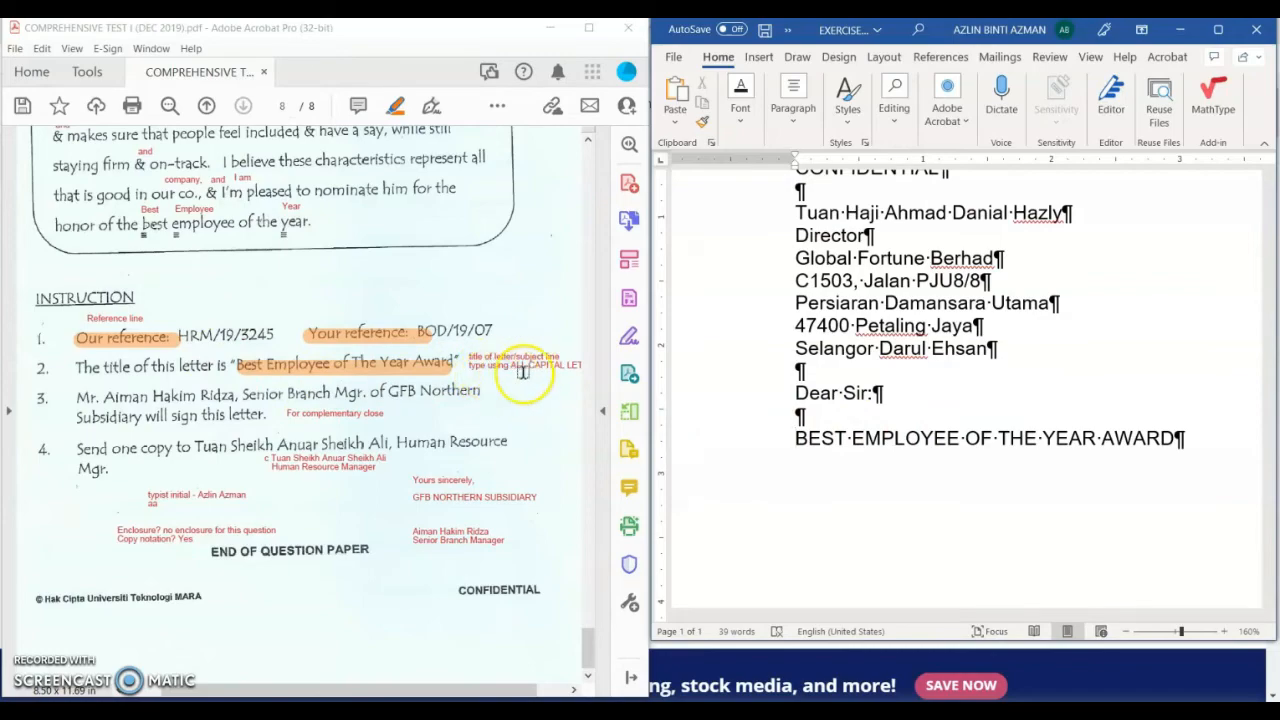
{"action": "left_click_drag", "start_coordinate": [586, 657], "coordinate": [620, 563]}
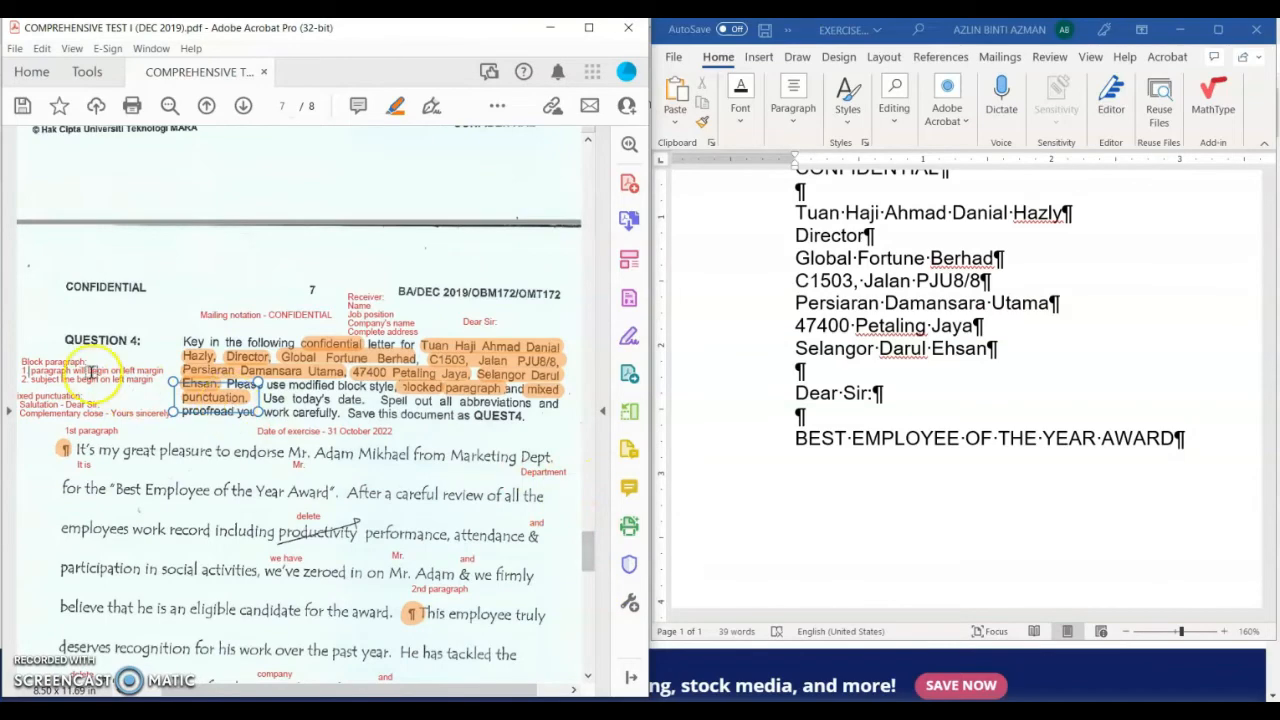
{"action": "left_click", "coordinate": [90, 378]}
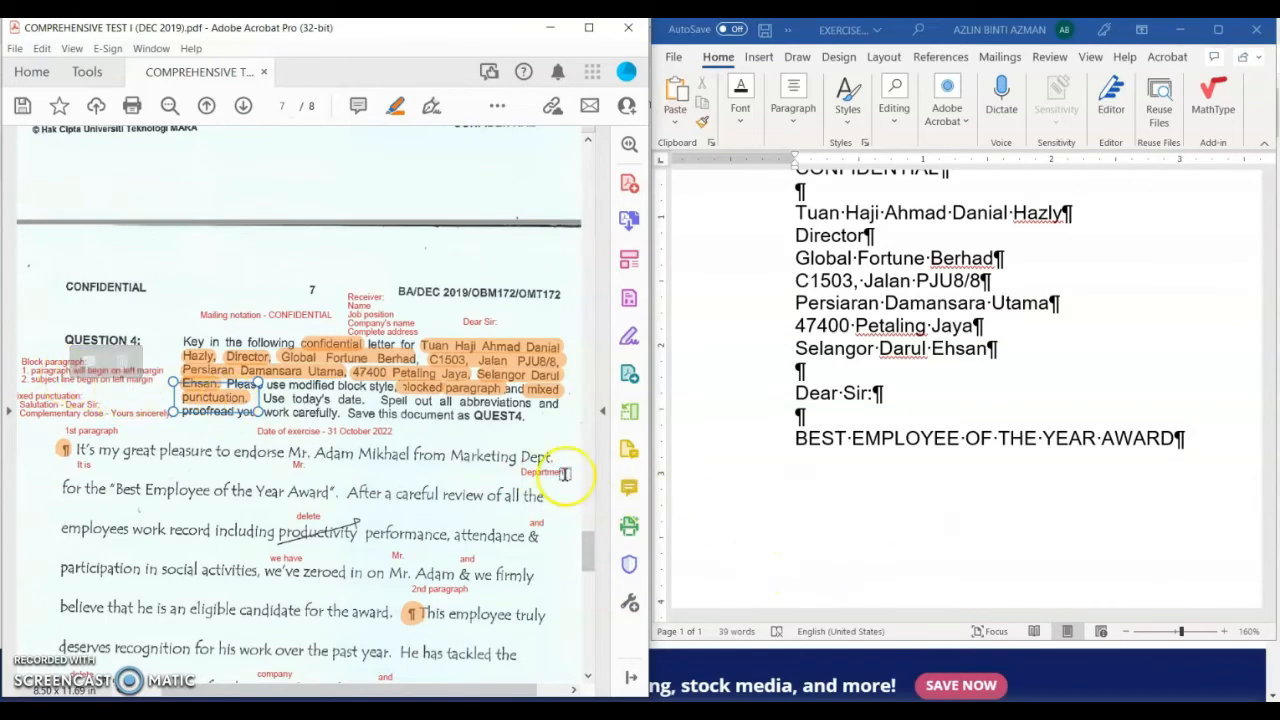
{"action": "left_click_drag", "start_coordinate": [589, 547], "coordinate": [593, 565]}
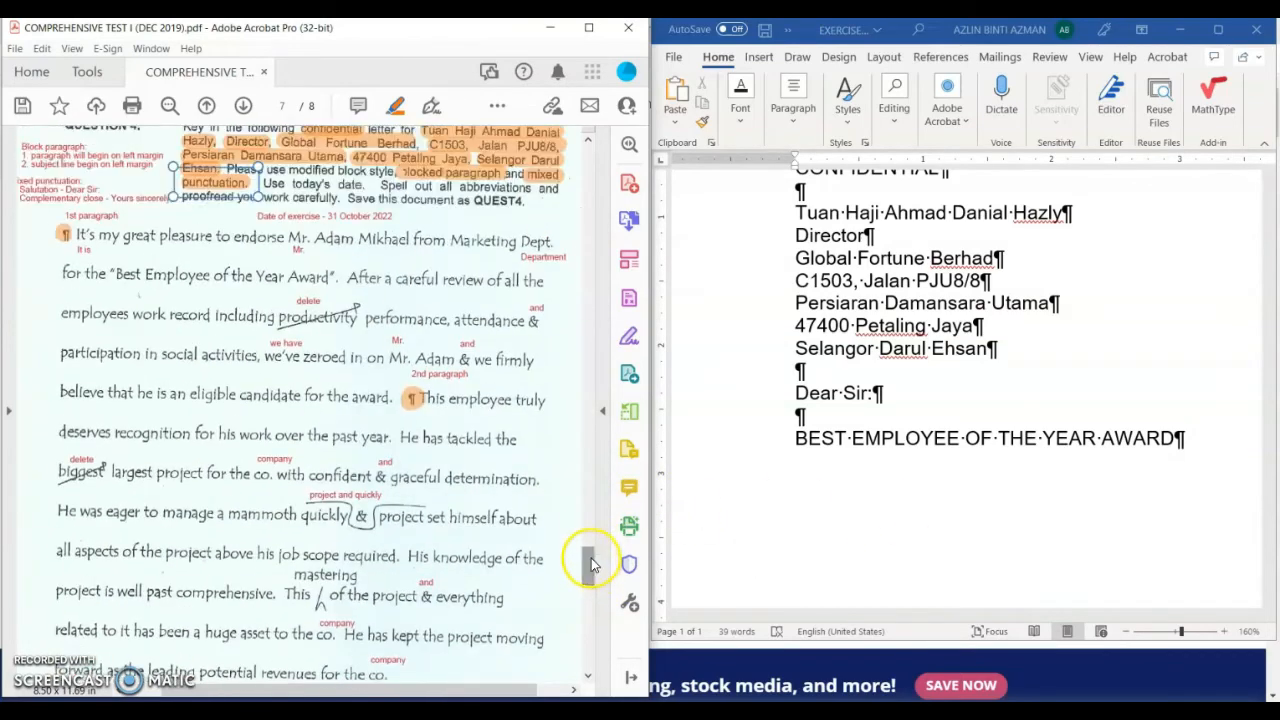
Step: Below the subject line, type the sentence endorsing the employee from Marketing Department for the "Best Employee of the Year Award"
{"action": "left_click", "coordinate": [796, 477]}
{"action": "left_click", "coordinate": [1185, 438]}
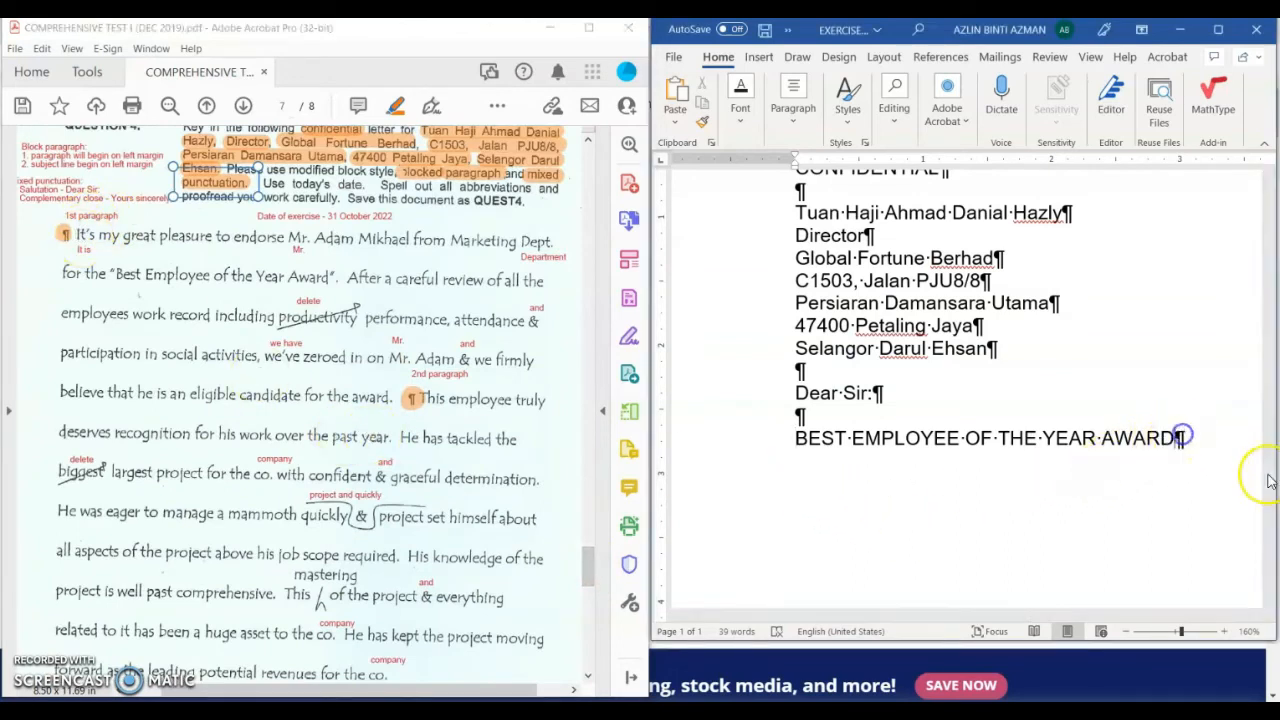
{"action": "key", "text": "Return"}
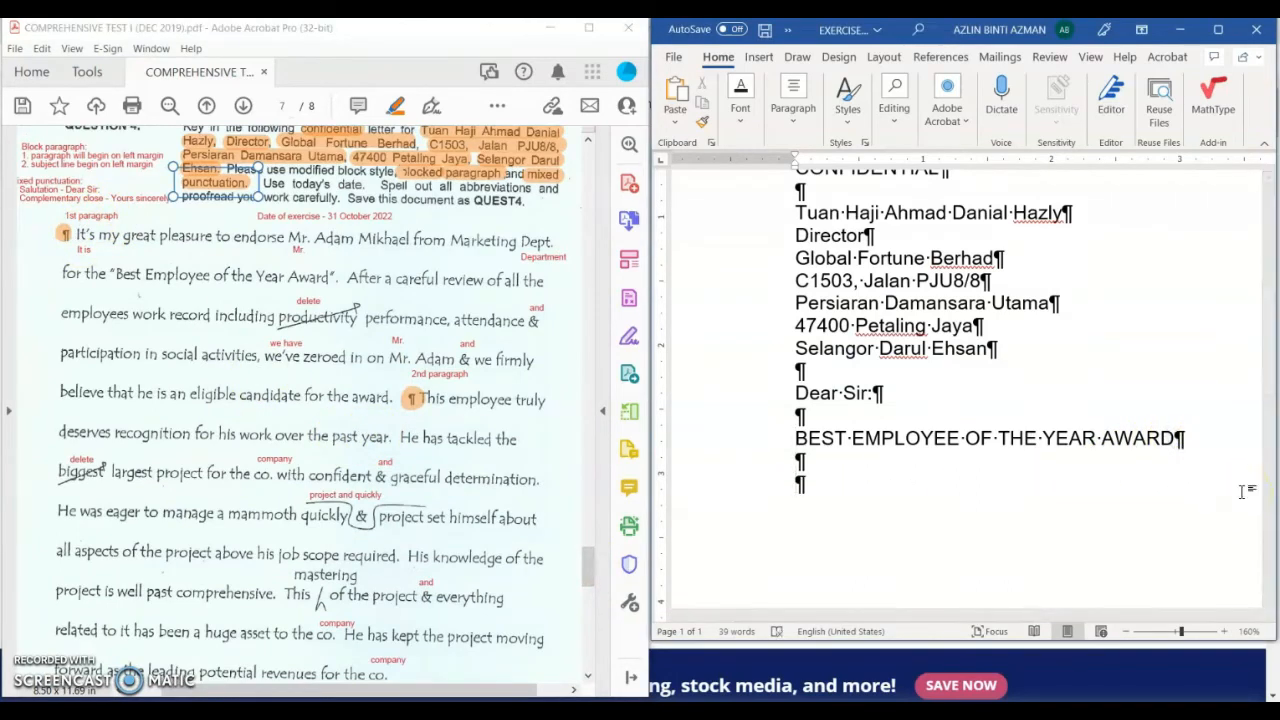
{"action": "type", "text": "It is my "}
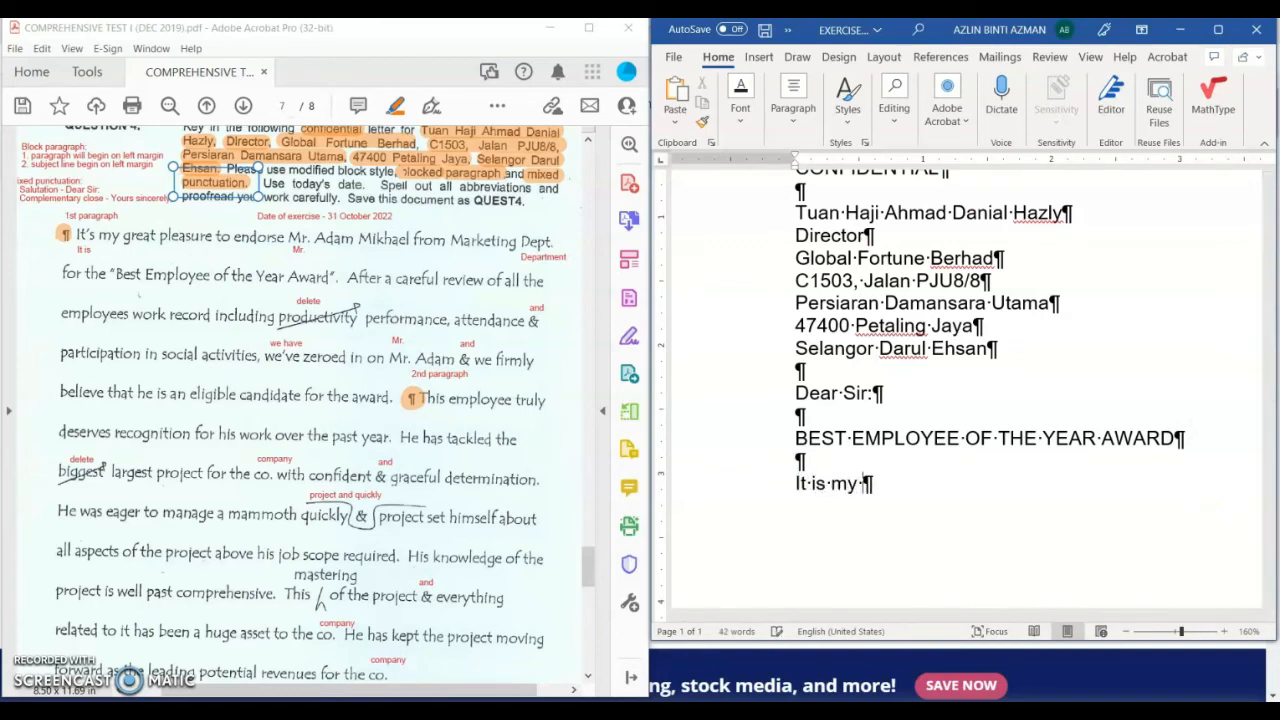
{"action": "type", "text": "great please"}
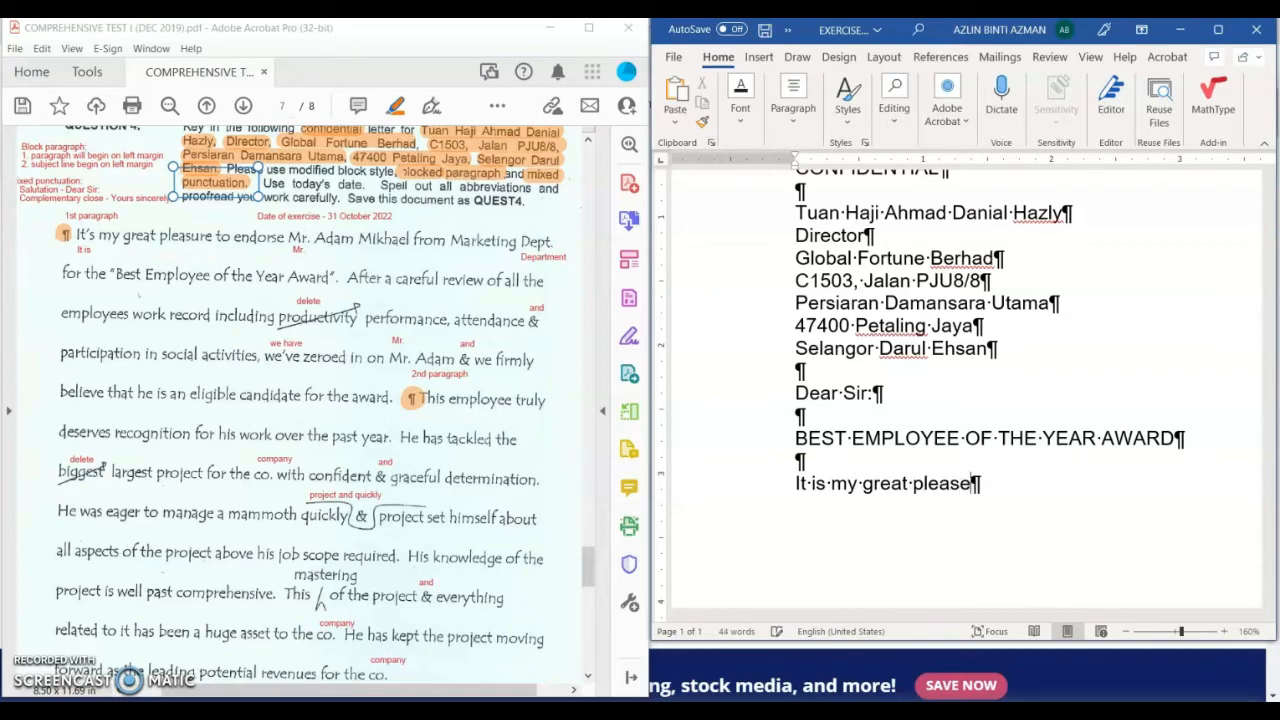
{"action": "key", "text": "BackSpace"}
{"action": "type", "text": "ure to endor"}
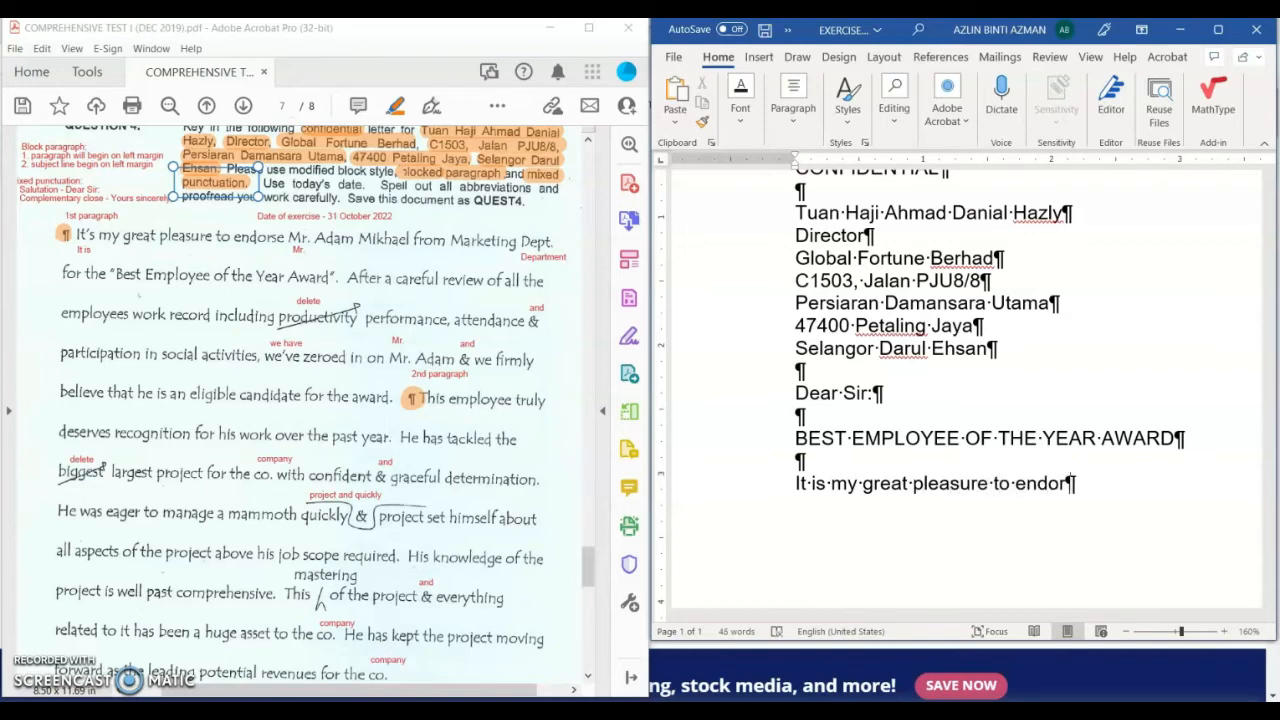
{"action": "type", "text": "ese Mr. "}
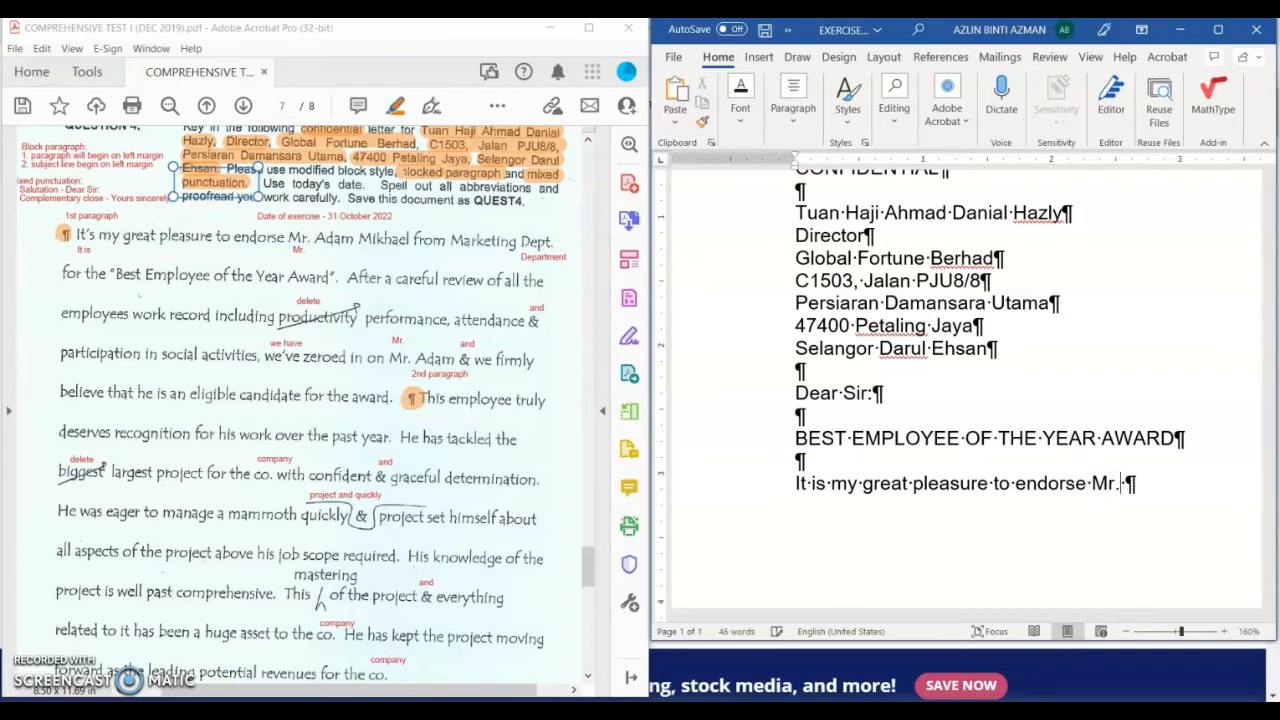
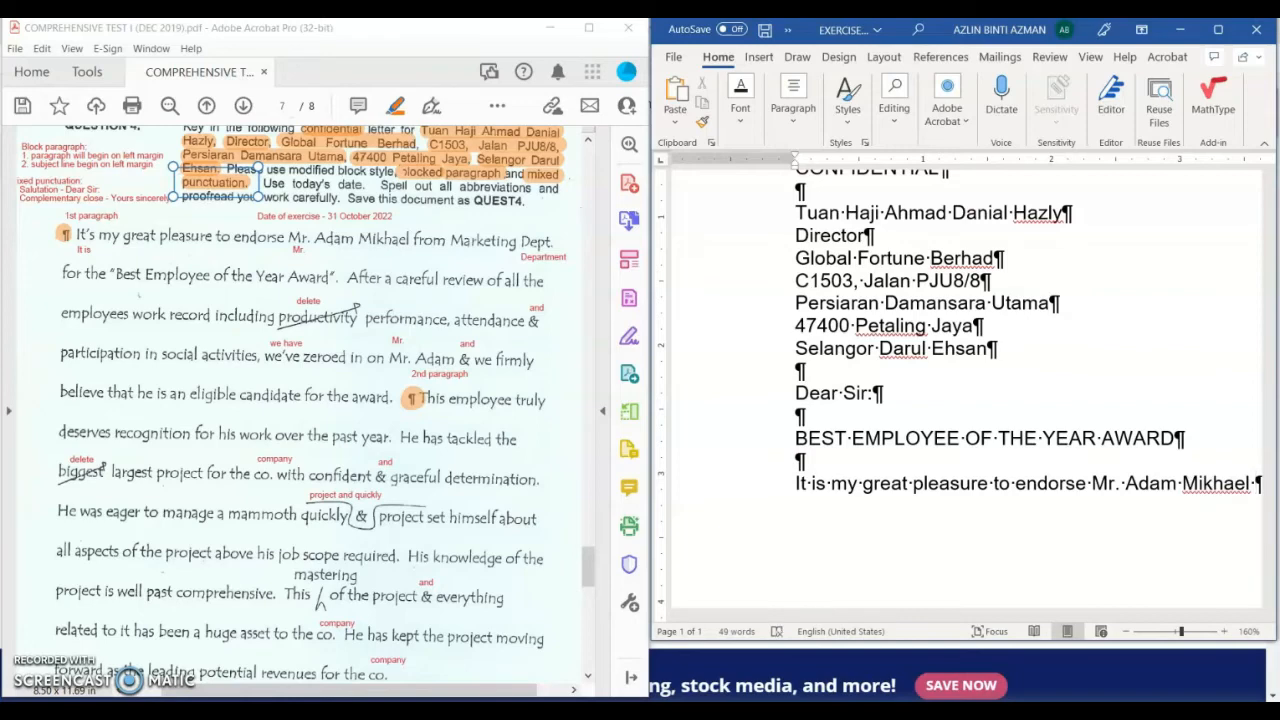
{"action": "type", "text": "marketi"}
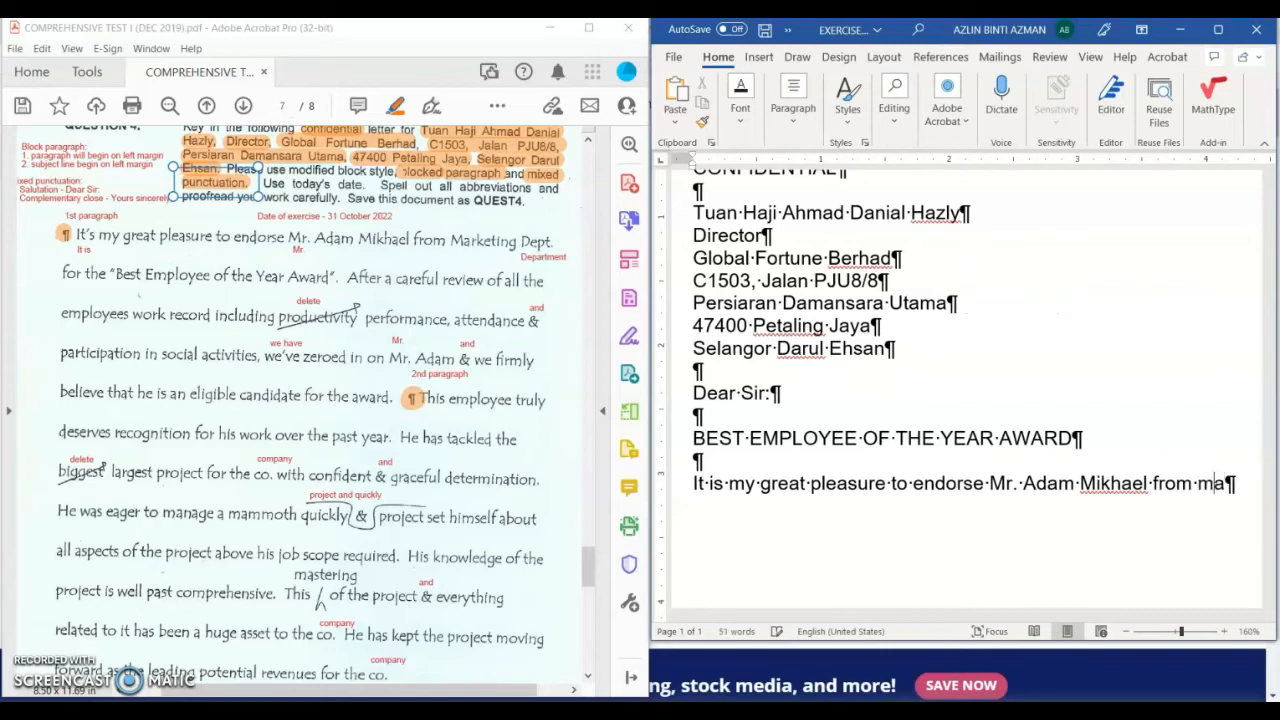
{"action": "key", "text": "BackSpace"}
{"action": "key", "text": "BackSpace"}
{"action": "key", "text": "BackSpace"}
{"action": "key", "text": "BackSpace"}
{"action": "key", "text": "BackSpace"}
{"action": "key", "text": "BackSpace"}
{"action": "key", "text": "BackSpace"}
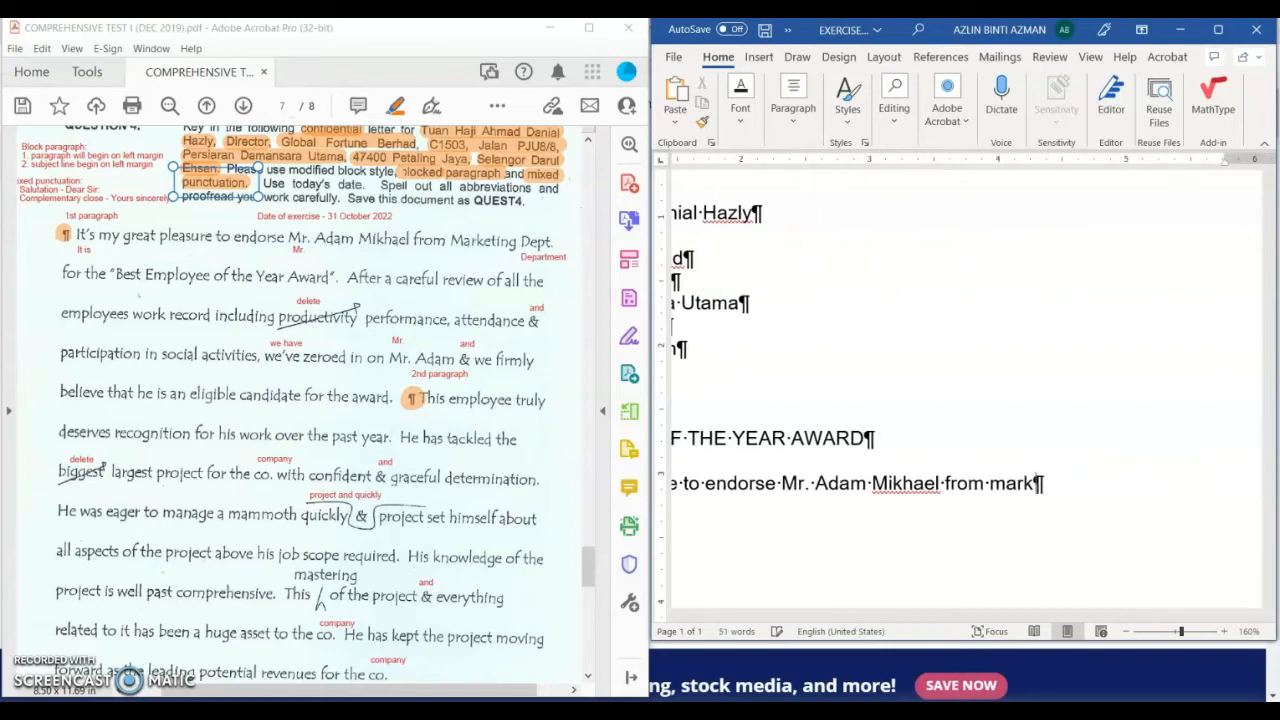
{"action": "type", "text": "Marketing De"}
{"action": "key", "text": "BackSpace"}
{"action": "key", "text": "BackSpace"}
{"action": "type", "text": "Departm"}
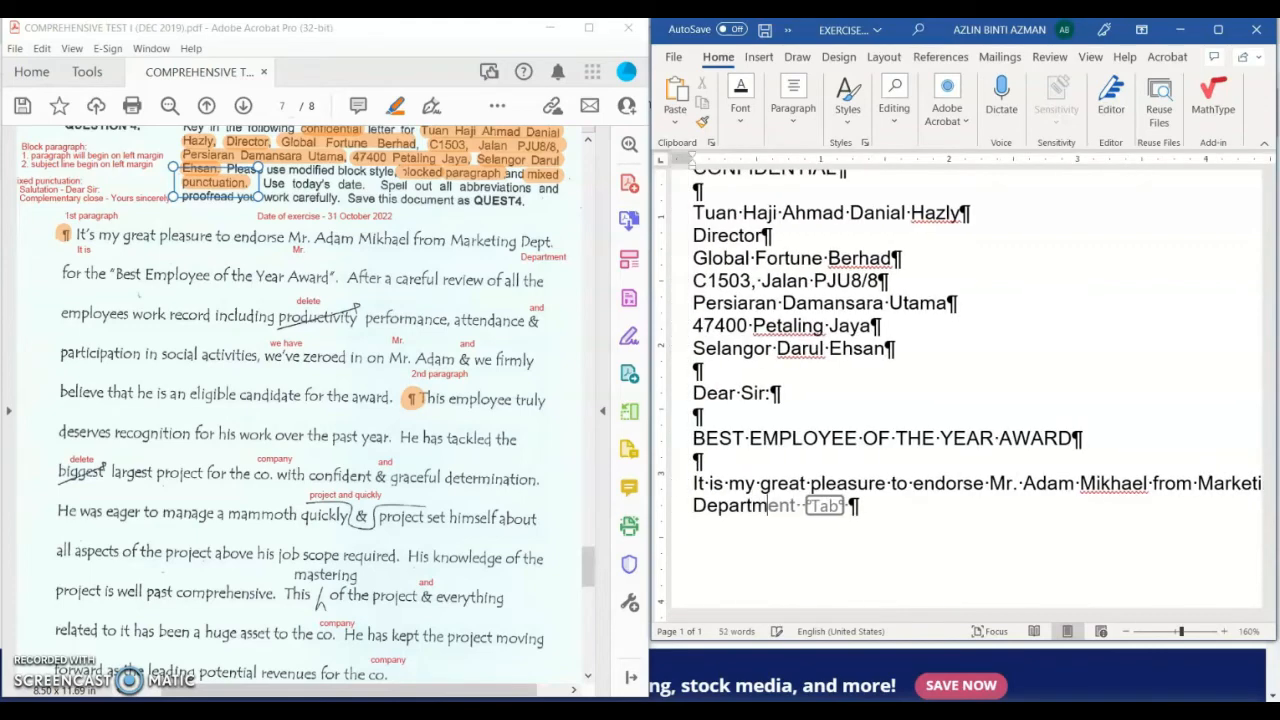
{"action": "type", "text": "ent for the \""}
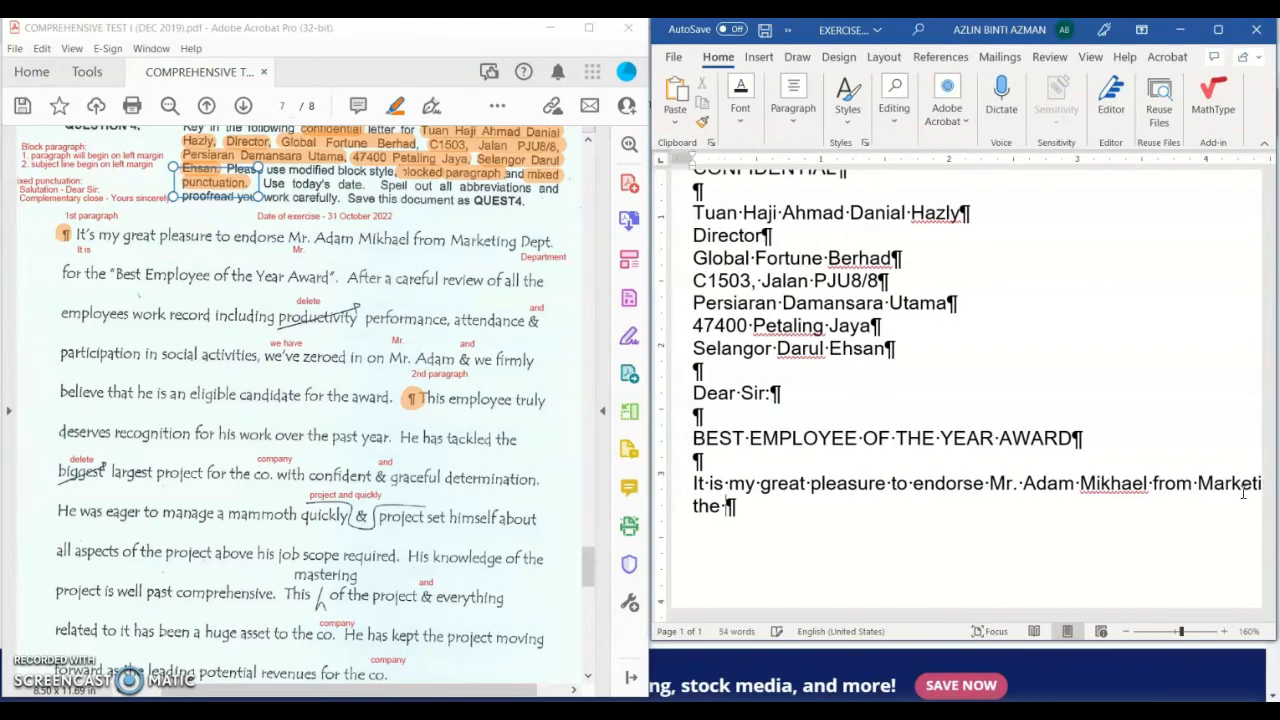
{"action": "type", "text": "Best"}
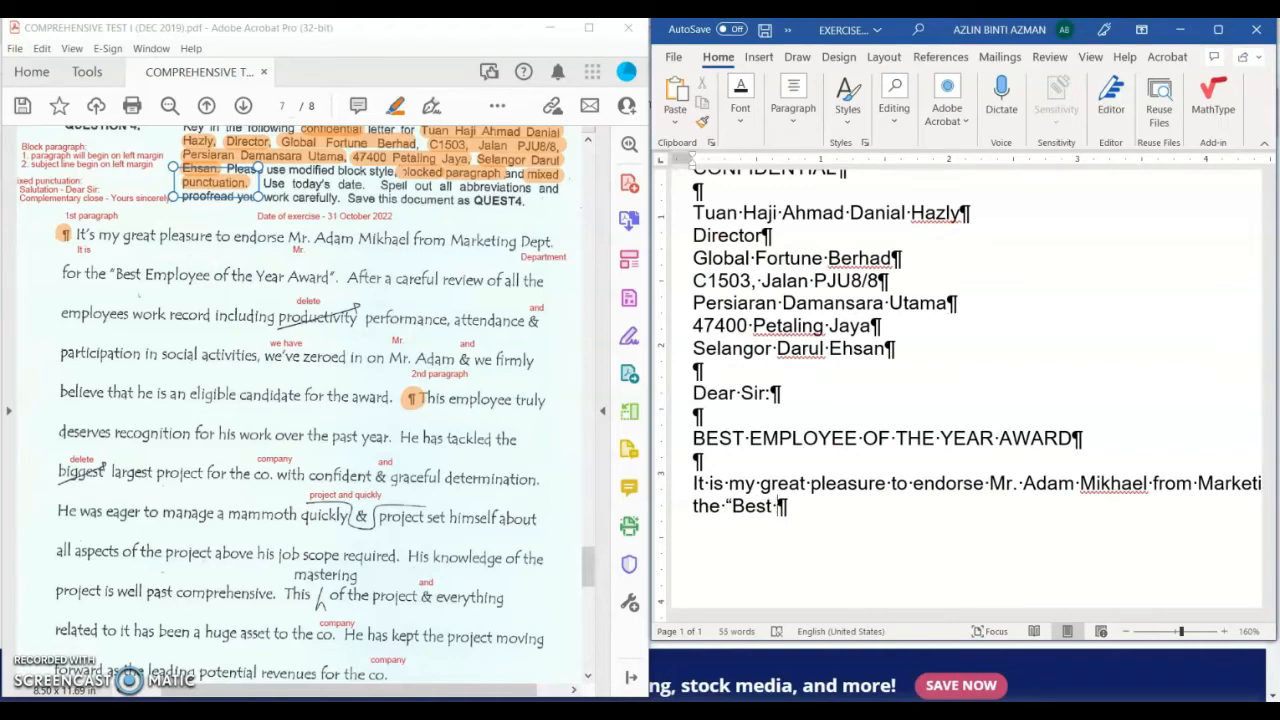
{"action": "type", "text": " Employ"}
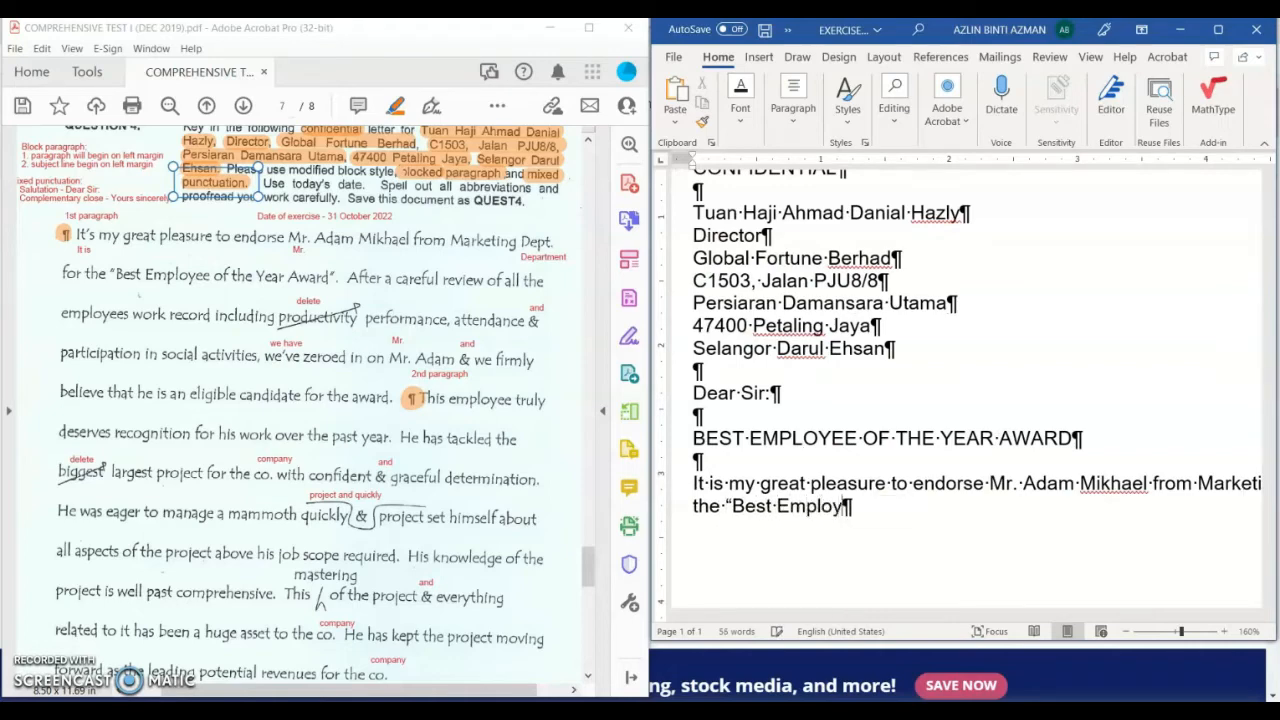
{"action": "type", "text": "ee of the "}
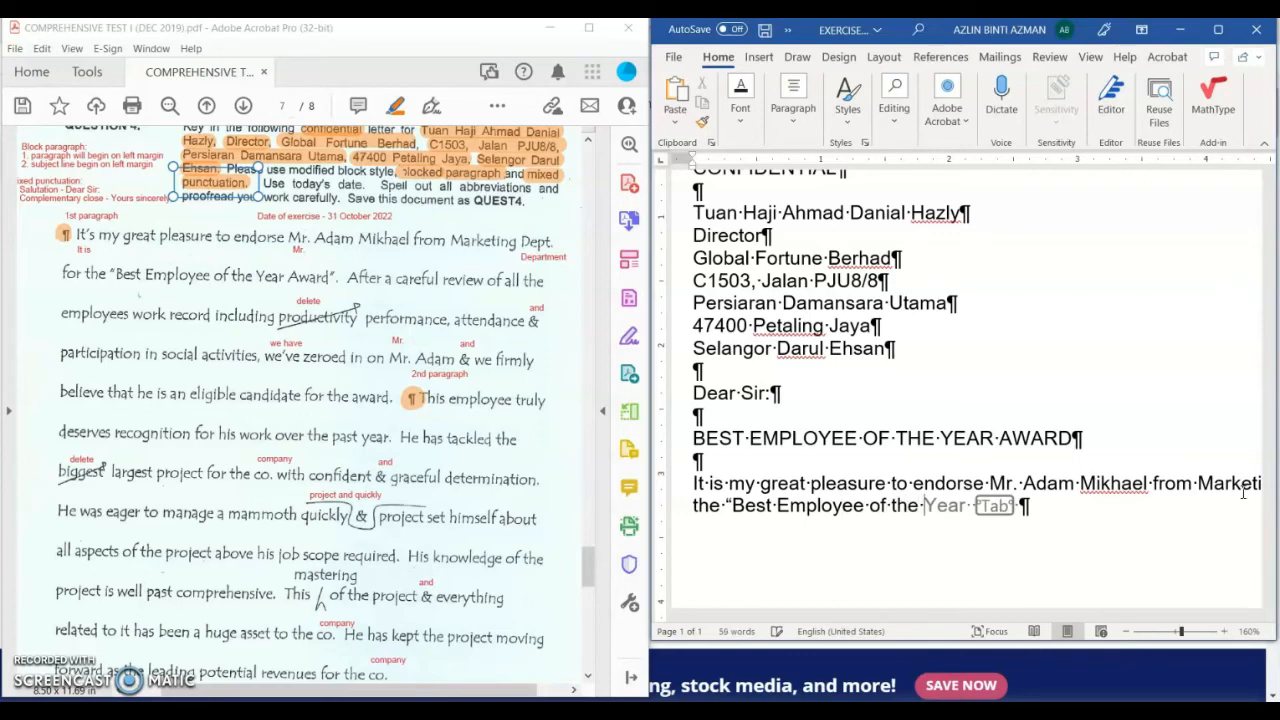
{"action": "type", "text": "Year Award\""}
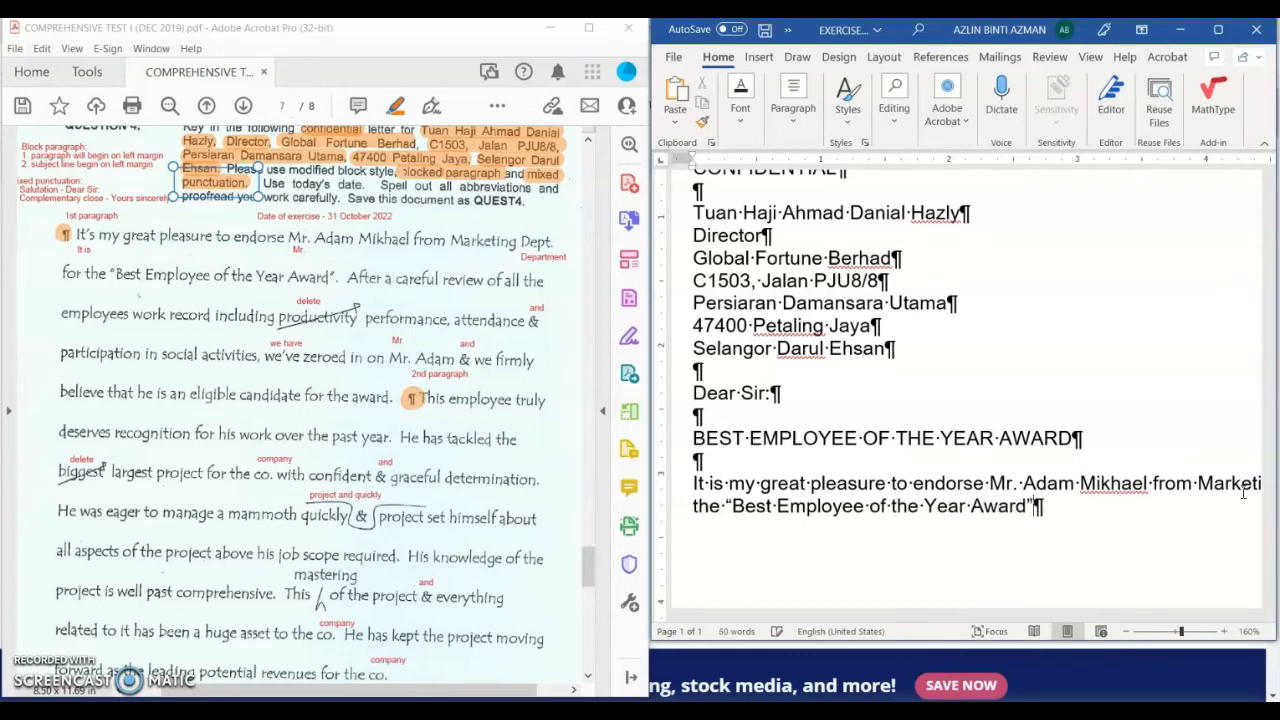
{"action": "type", "text": "."}
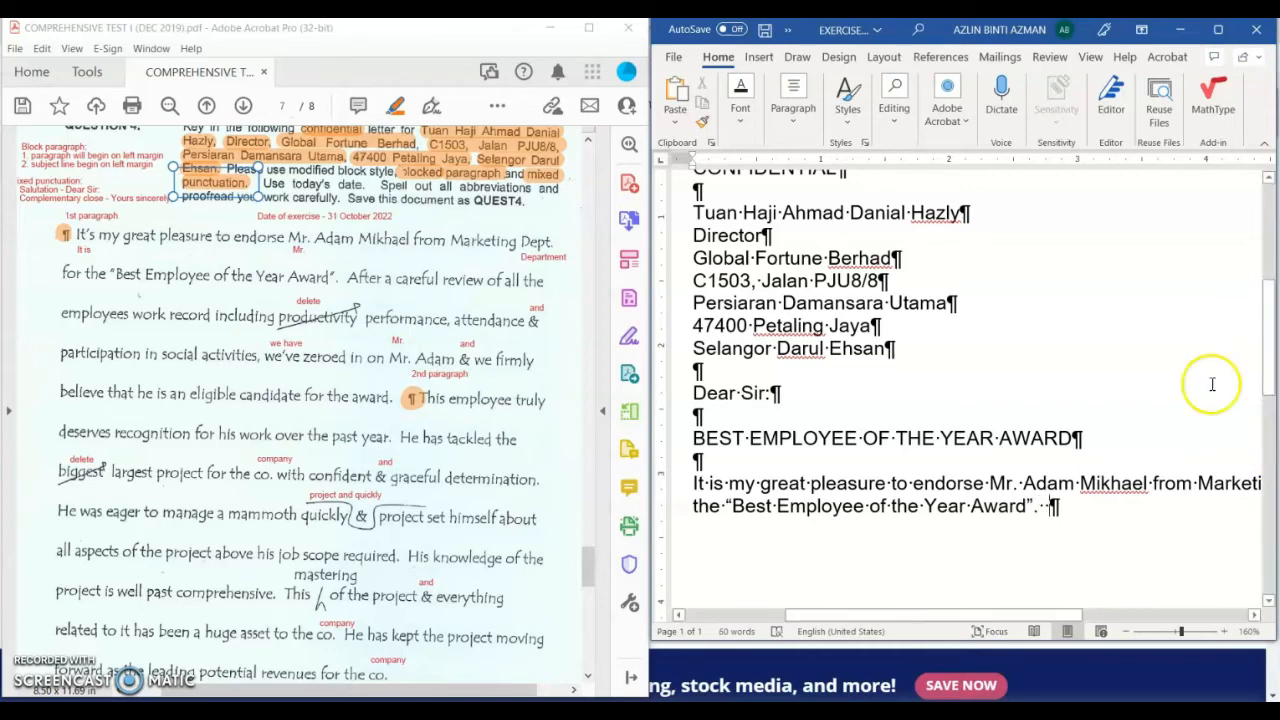
Step: Hide the formatting marks, put Word back beside the PDF, and zoom out
{"action": "left_click", "coordinate": [1218, 35]}
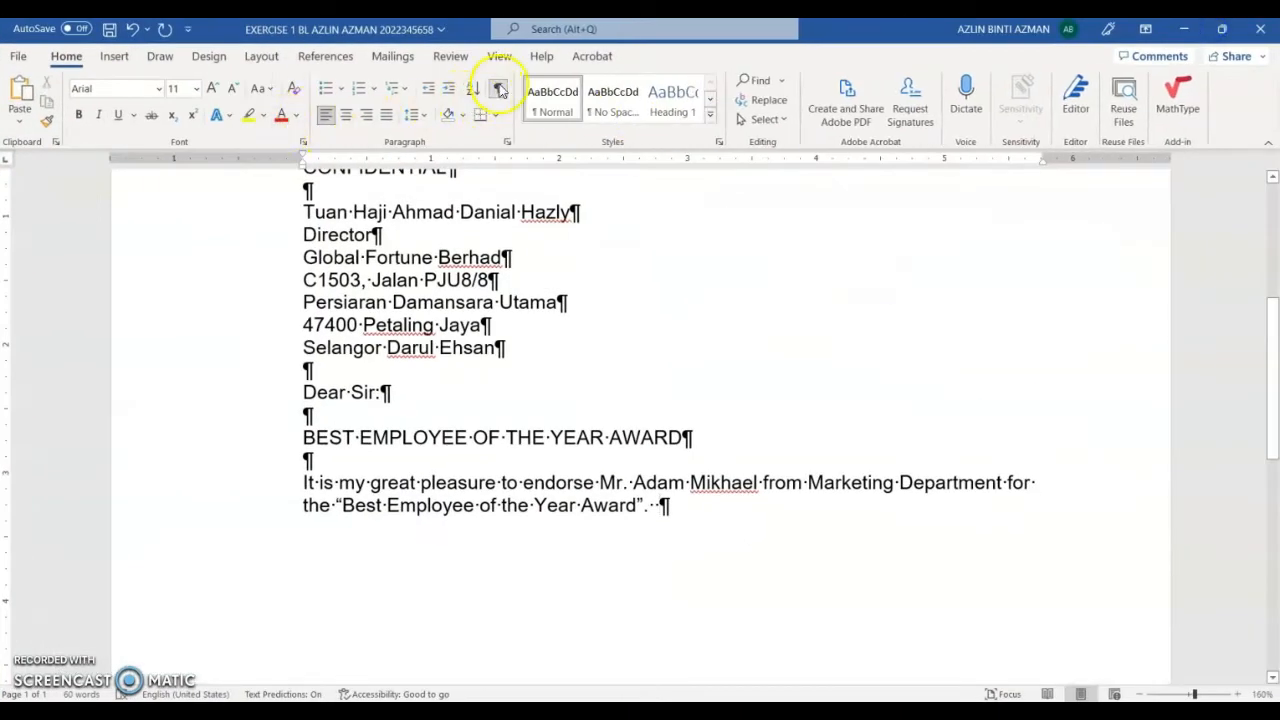
{"action": "left_click", "coordinate": [497, 88]}
{"action": "left_click", "coordinate": [1238, 38]}
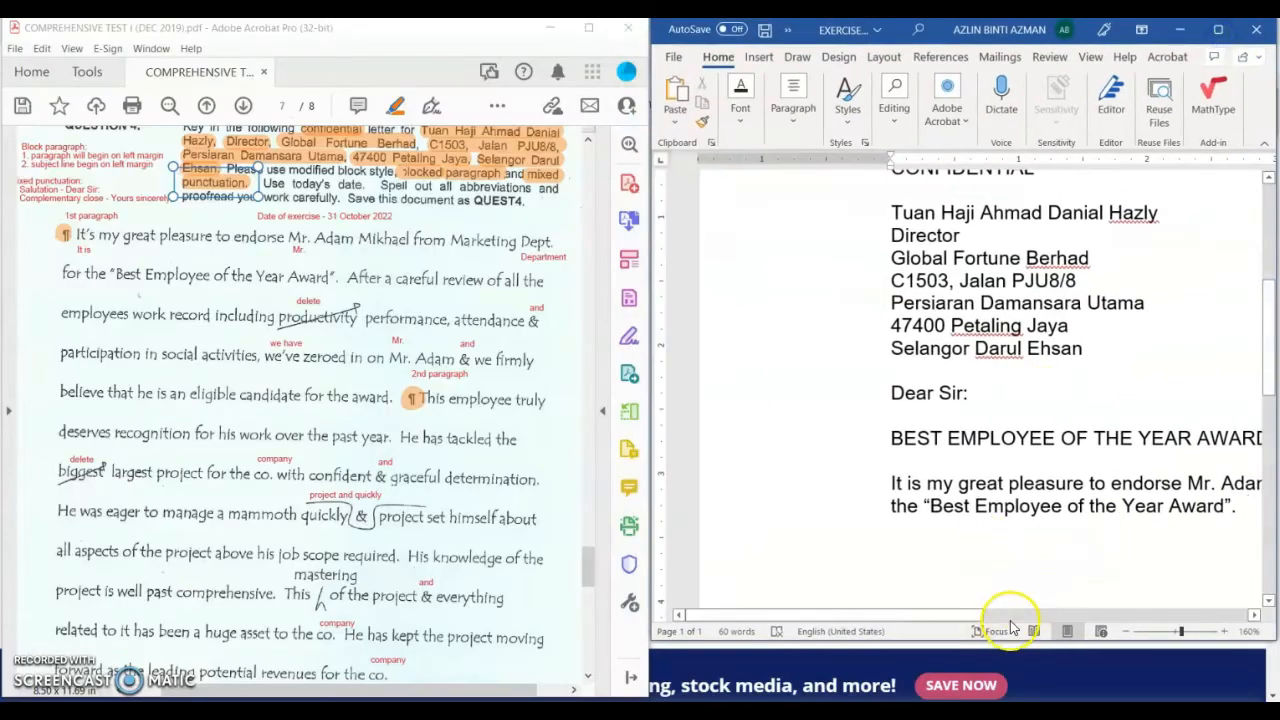
{"action": "left_click_drag", "start_coordinate": [975, 614], "coordinate": [1000, 615]}
{"action": "left_click", "coordinate": [1127, 631]}
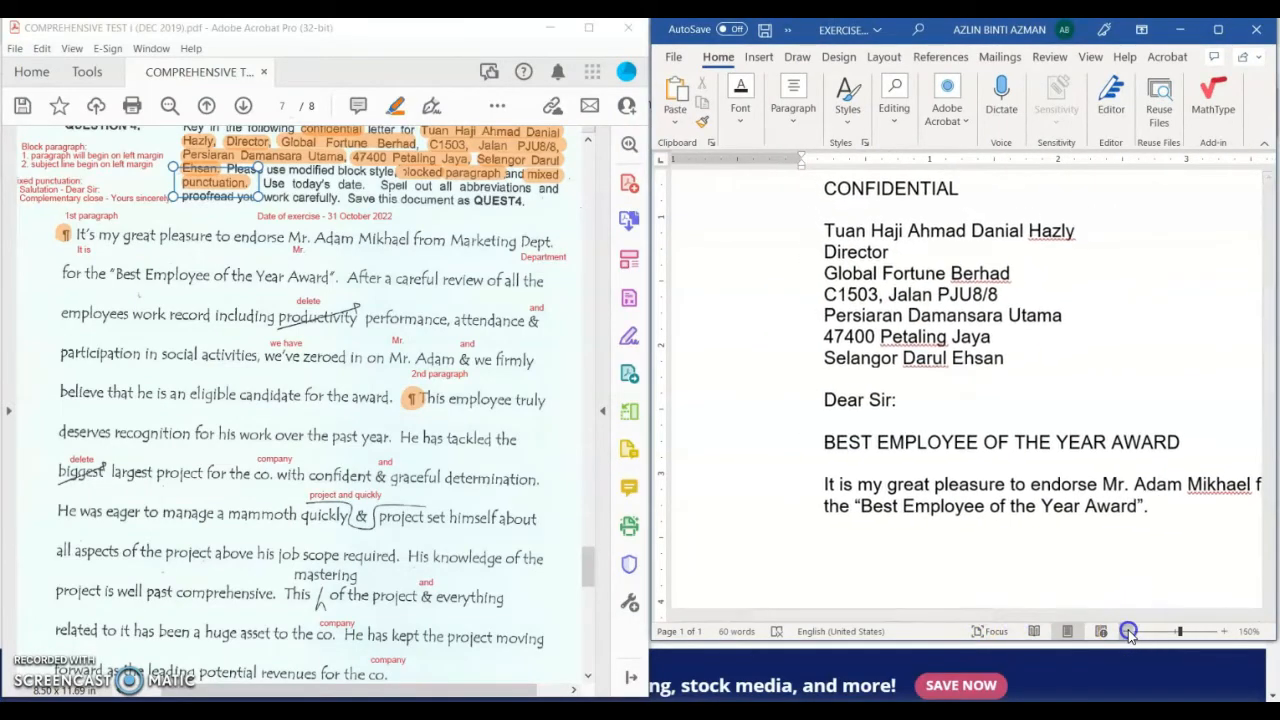
{"action": "left_click", "coordinate": [1127, 631]}
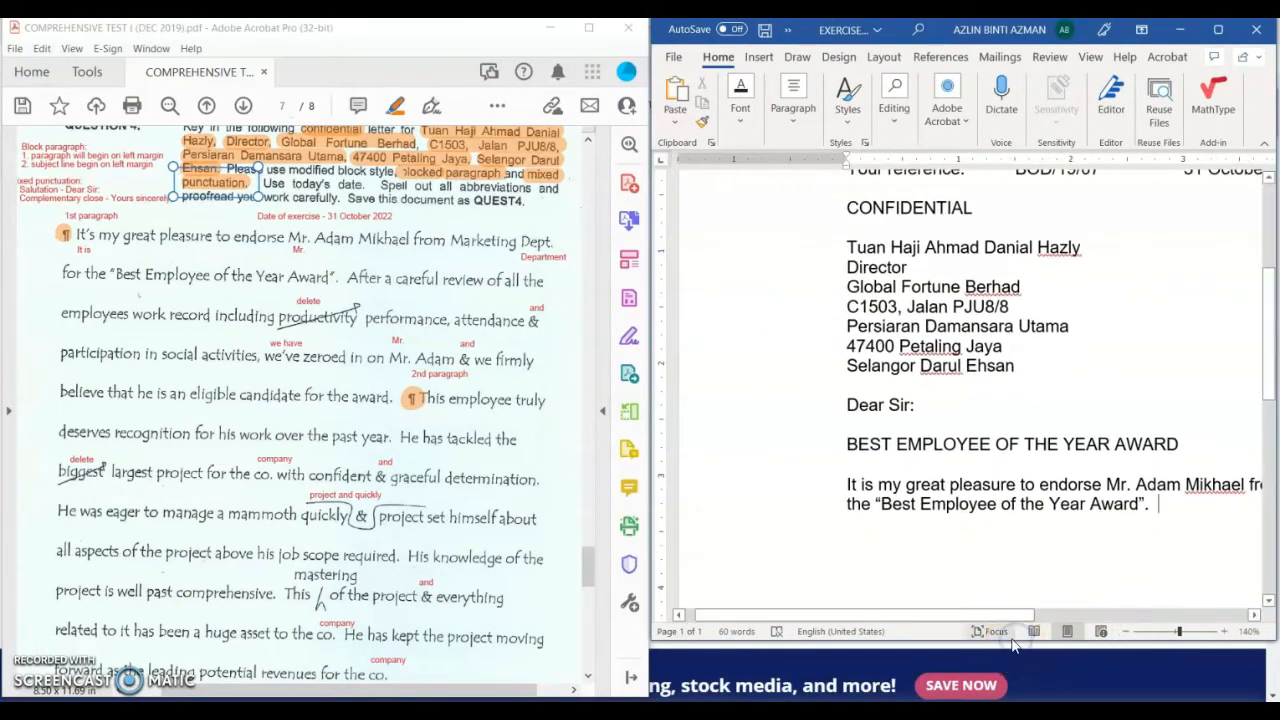
Step: Extend the Word window to the screen bottom and zoom out to 120% to fit the letter width
{"action": "double_click", "coordinate": [1003, 641]}
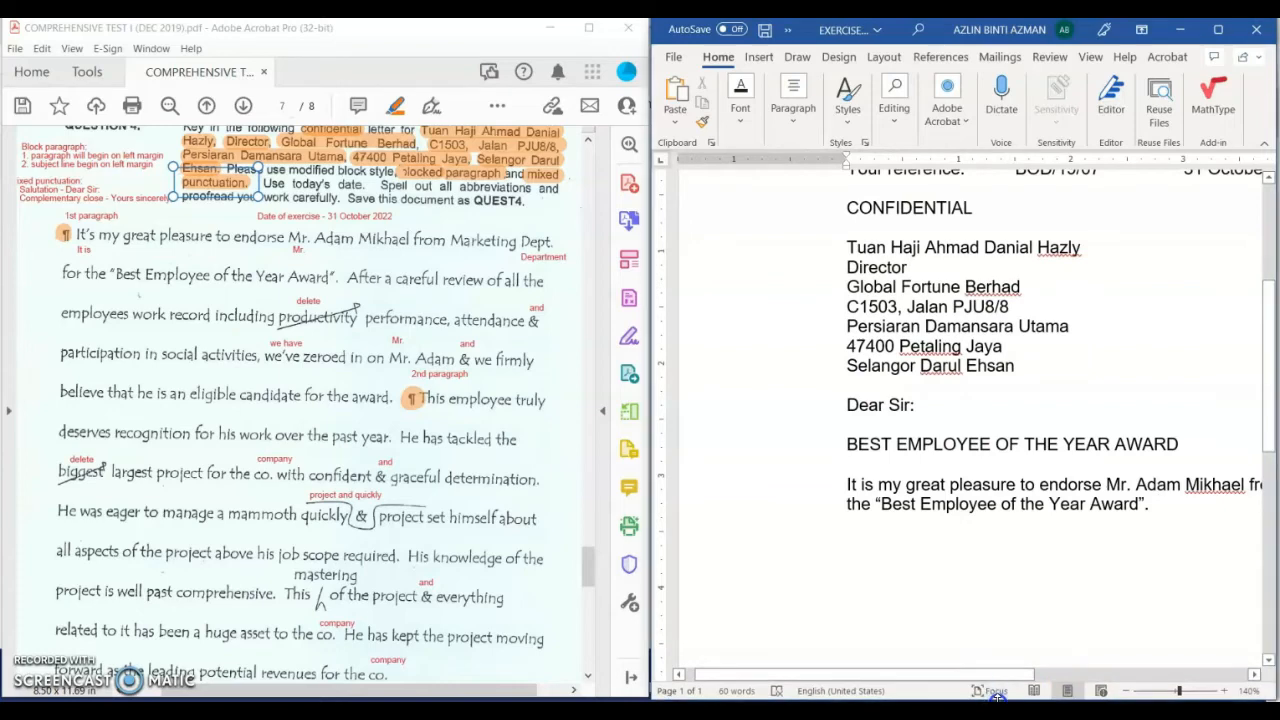
{"action": "left_click_drag", "start_coordinate": [1020, 678], "coordinate": [1113, 680]}
{"action": "left_click", "coordinate": [1128, 692]}
{"action": "left_click", "coordinate": [1124, 692]}
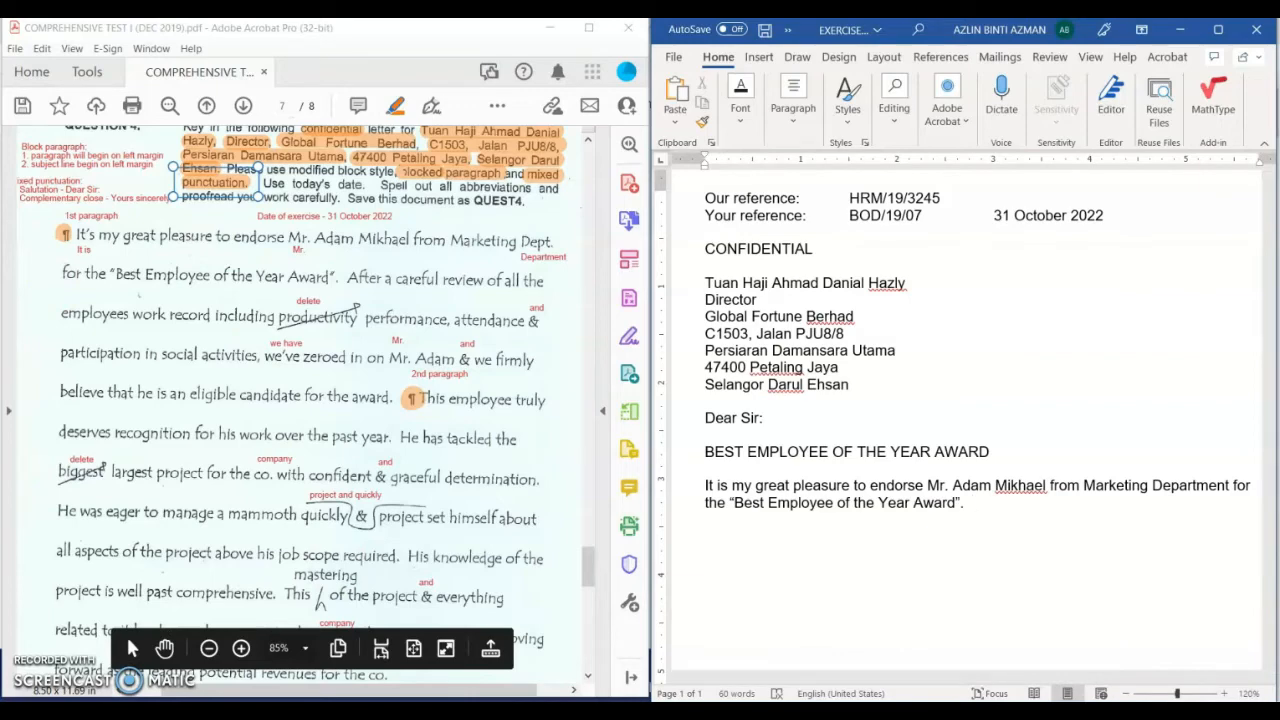
Step: Type the 'After a careful review…' sentence ending 'he is an eligible candidate for the award', correcting typos
{"action": "type", "text": "A"}
{"action": "type", "text": "fter "}
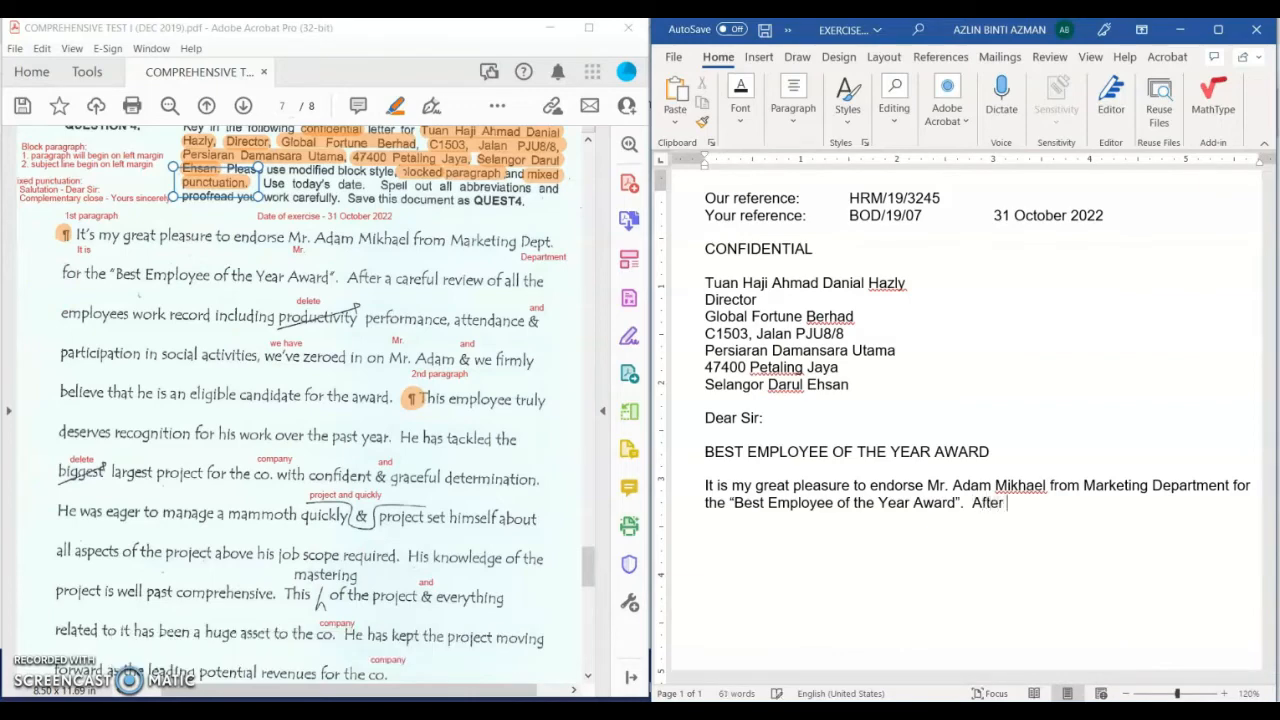
{"action": "type", "text": "a careful re"}
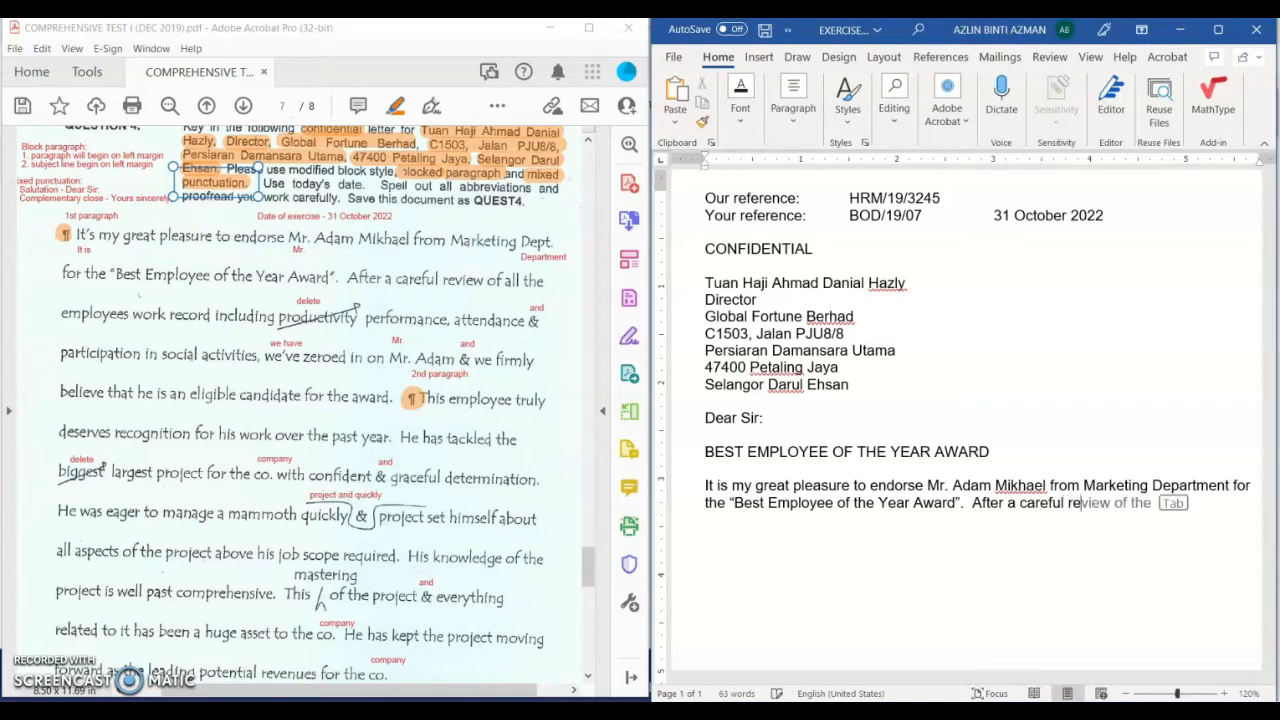
{"action": "type", "text": "veiiew of all the "}
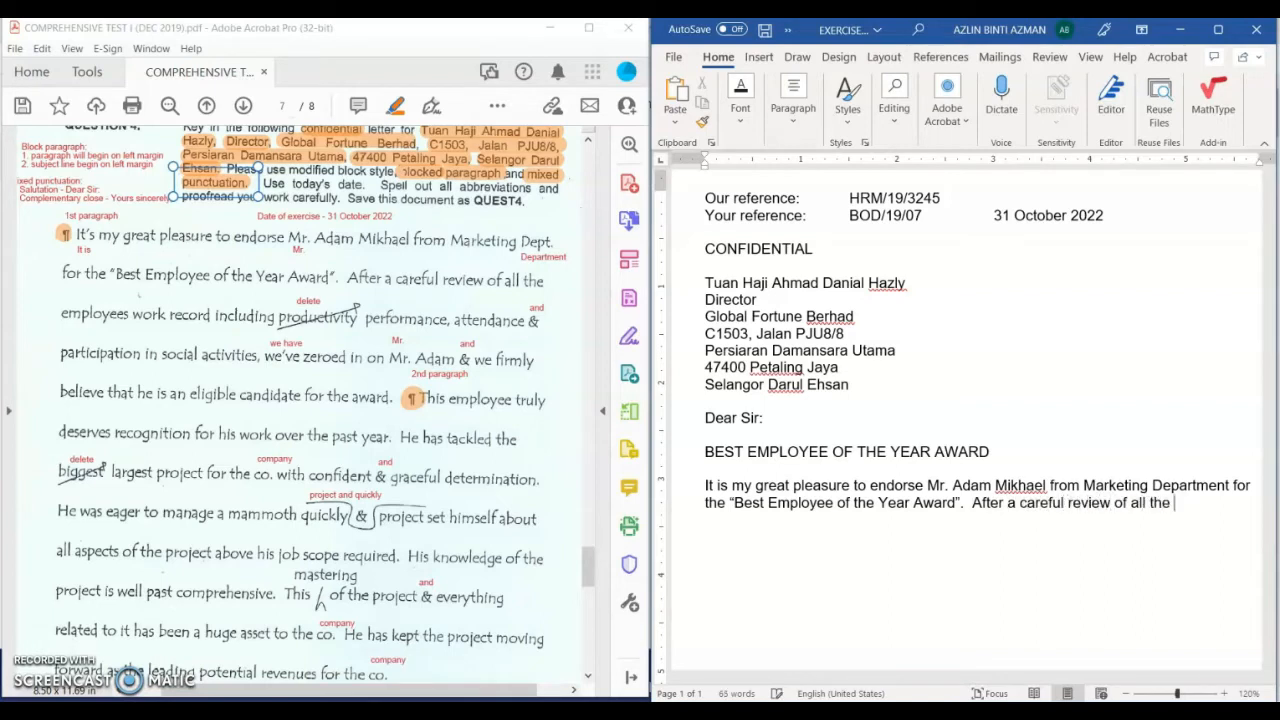
{"action": "type", "text": "employees work"}
{"action": "type", "text": " record"}
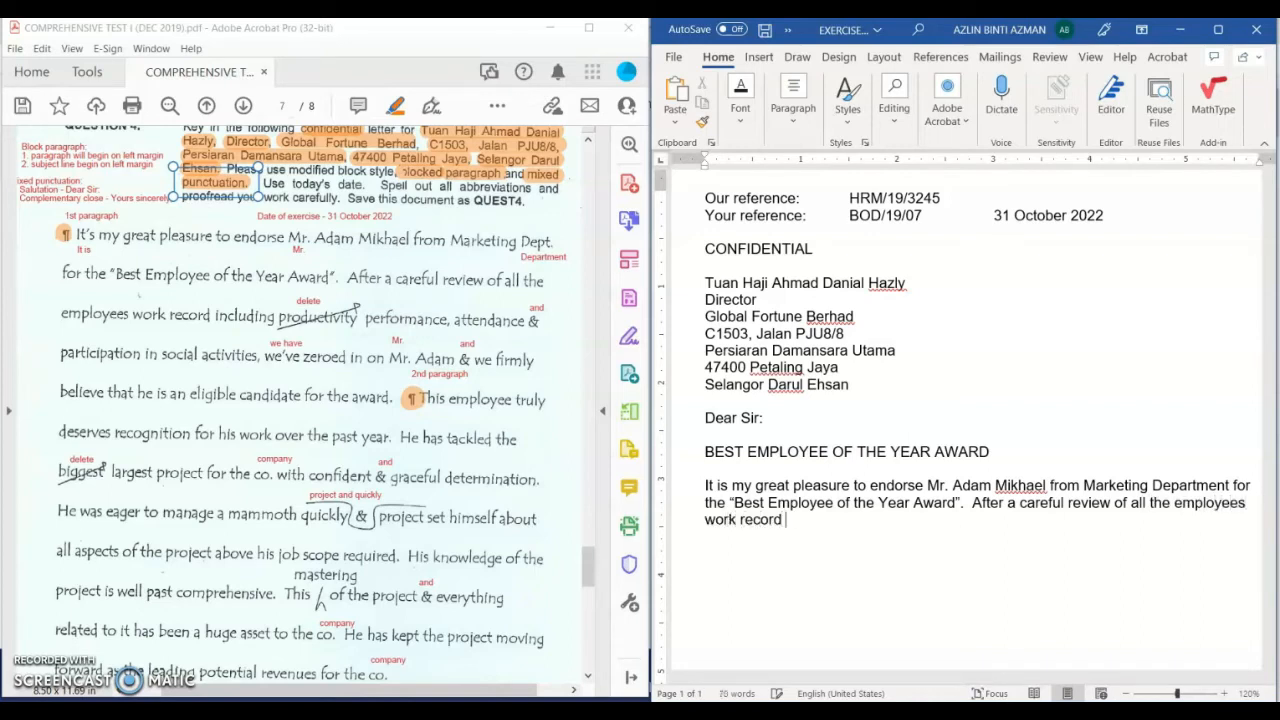
{"action": "type", "text": " including performance"}
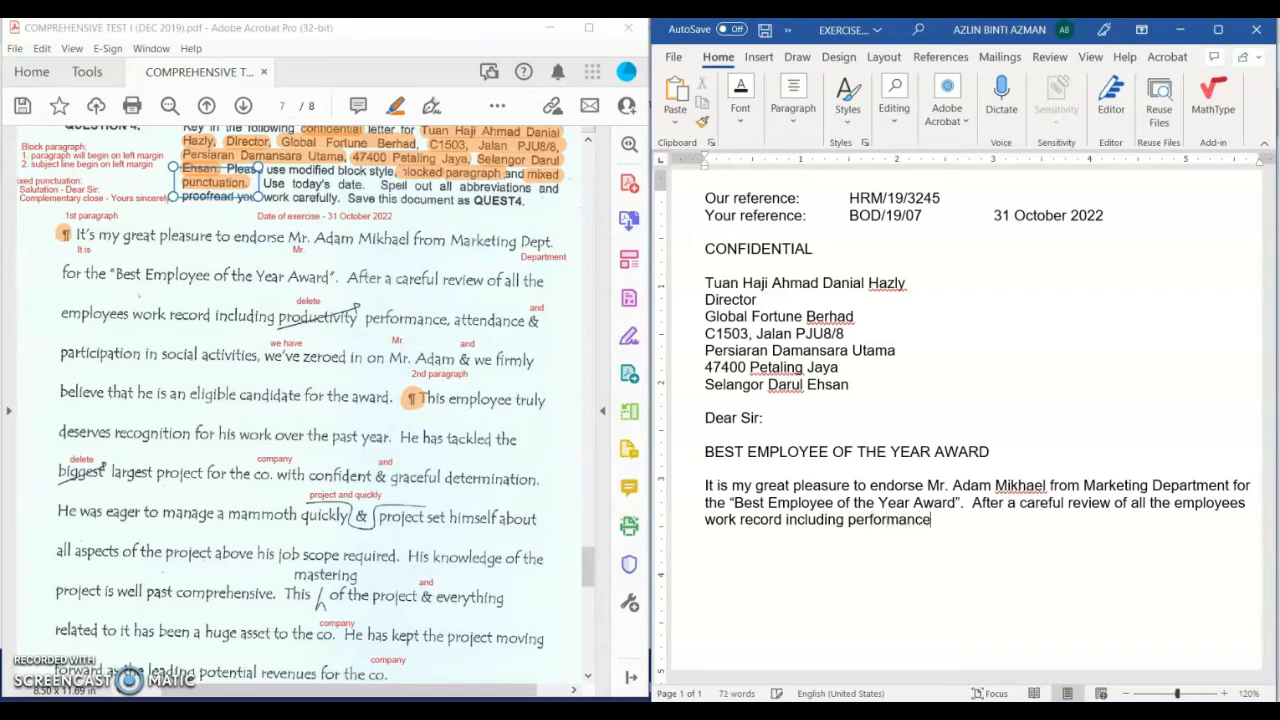
{"action": "type", "text": ", attendance a"}
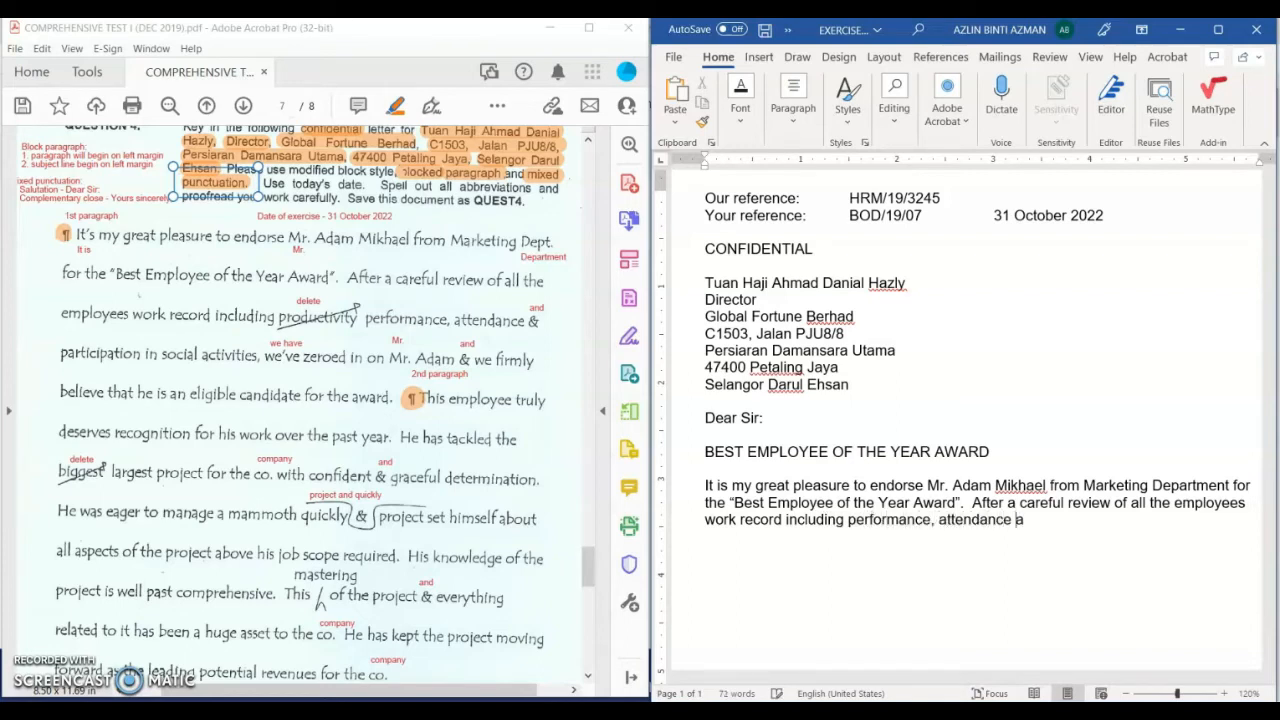
{"action": "type", "text": "nd particpation"}
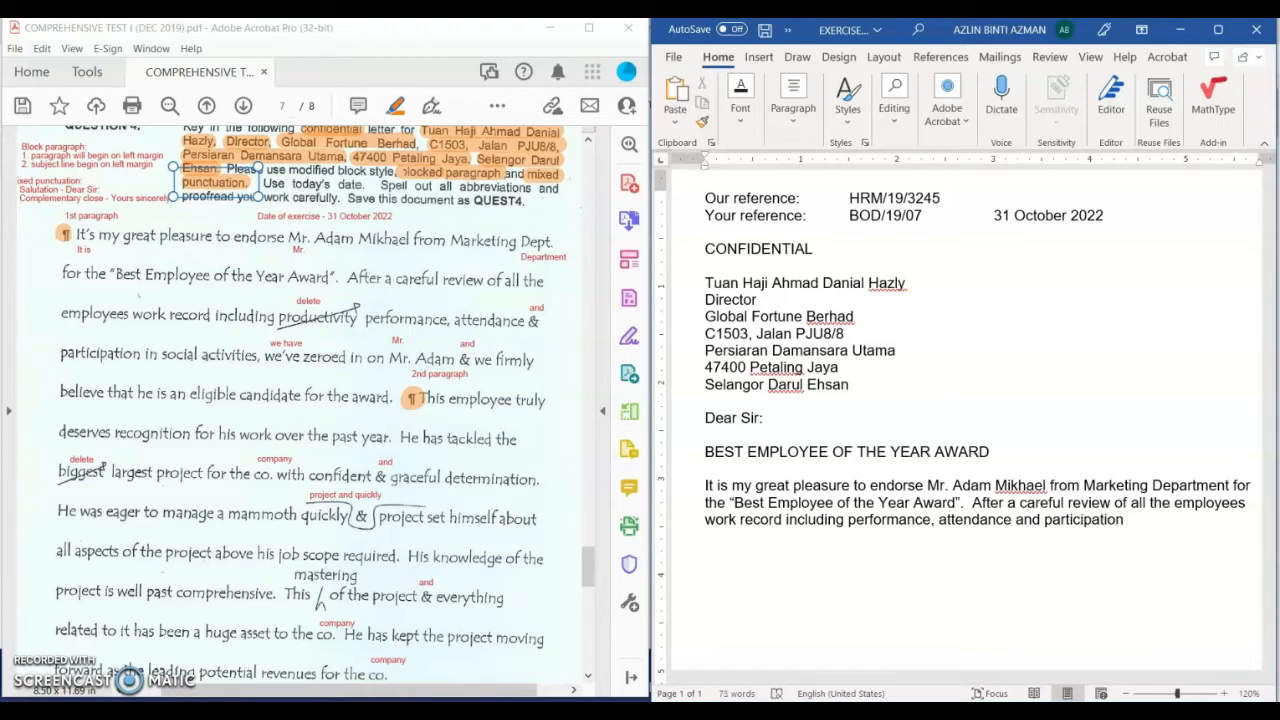
{"action": "type", "text": " in social ad"}
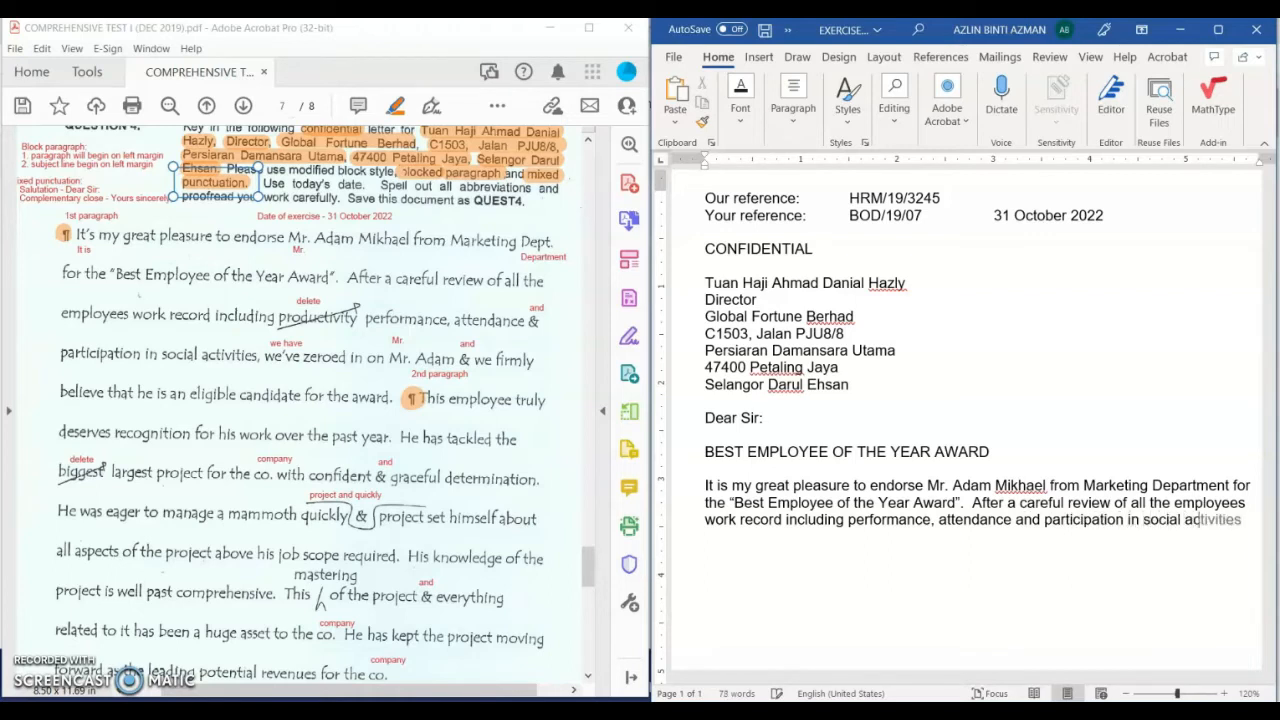
{"action": "type", "text": "tivities, we ar"}
{"action": "key", "text": "BackSpace"}
{"action": "key", "text": "BackSpace"}
{"action": "type", "text": "have z"}
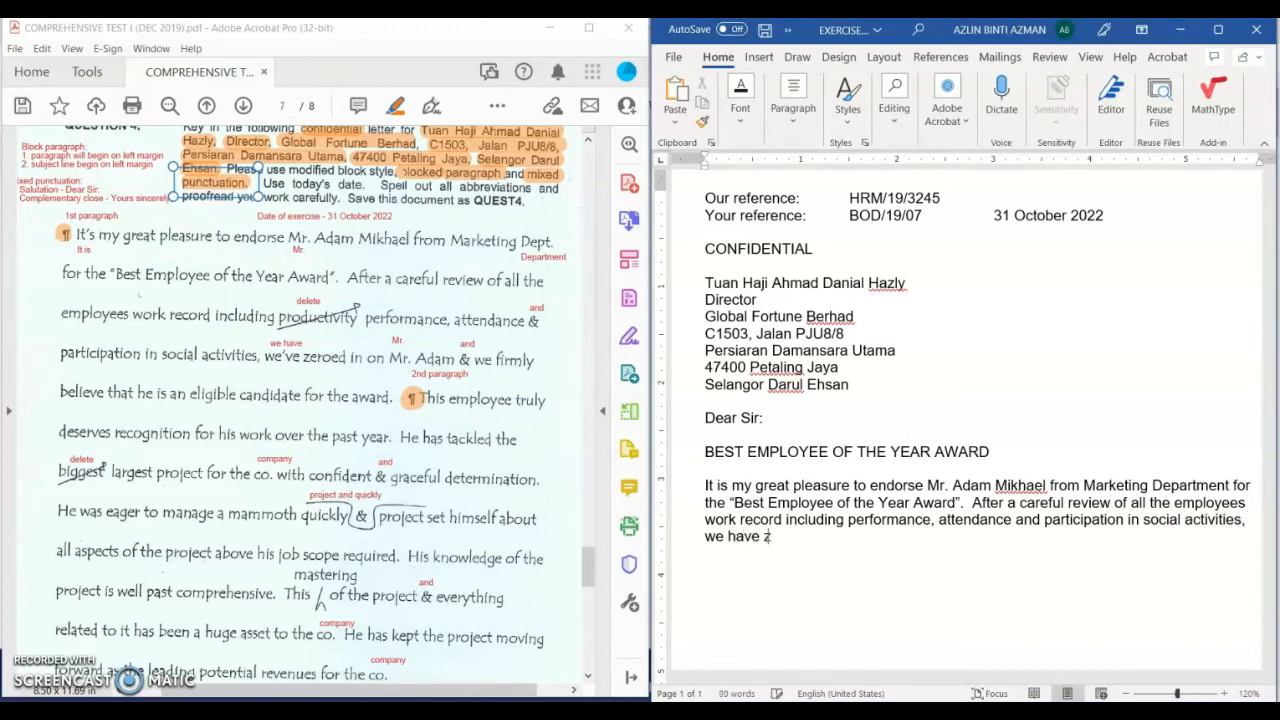
{"action": "type", "text": "eroed in on Mr. Adam "}
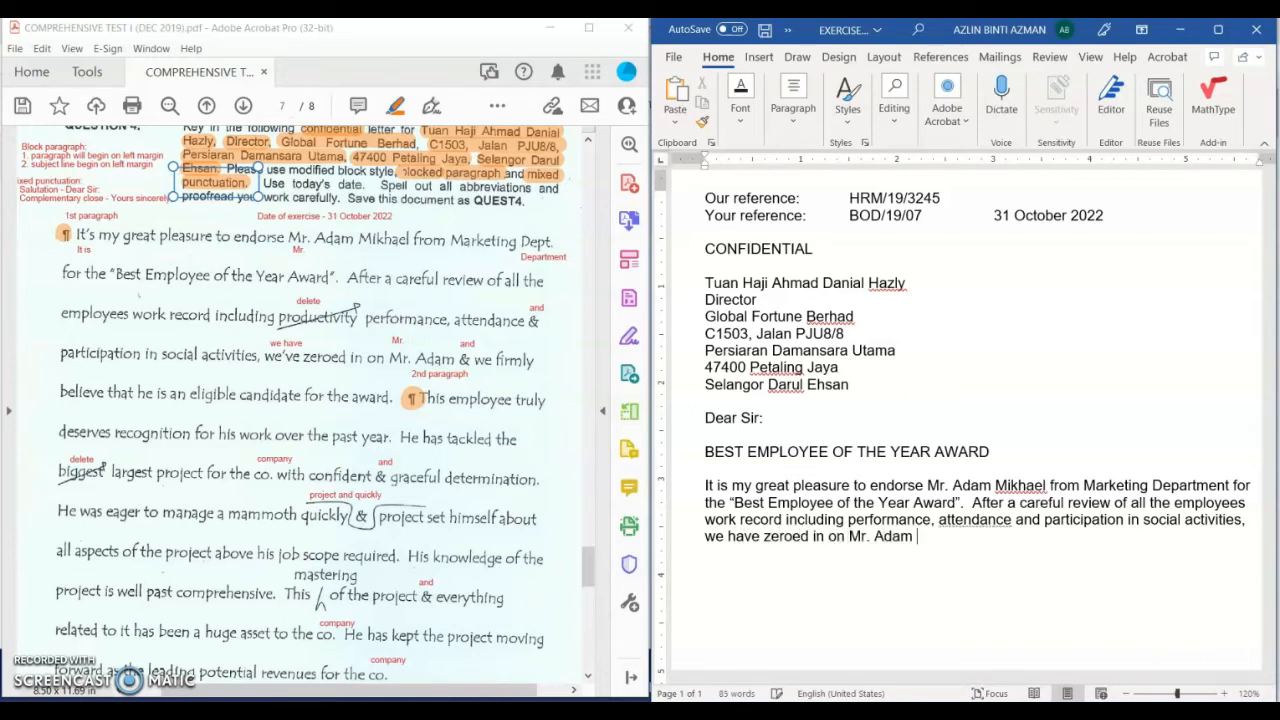
{"action": "type", "text": "and we firmly"}
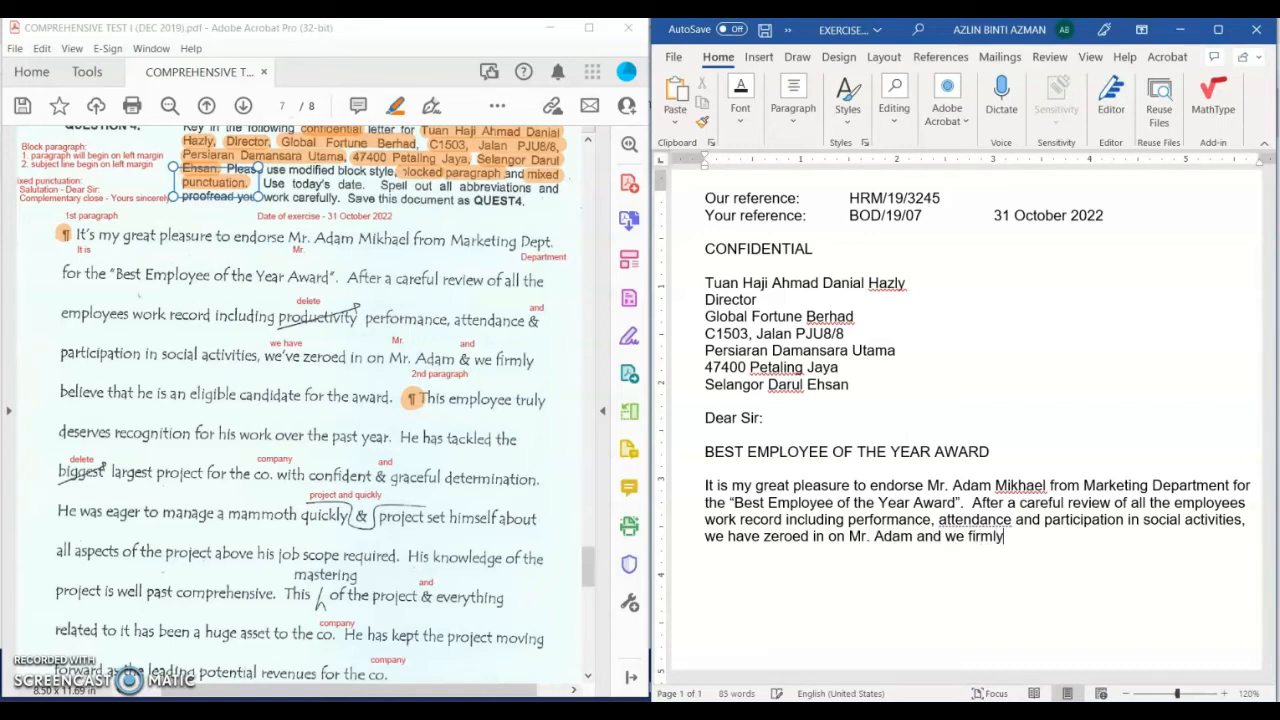
{"action": "type", "text": " believe that he is"}
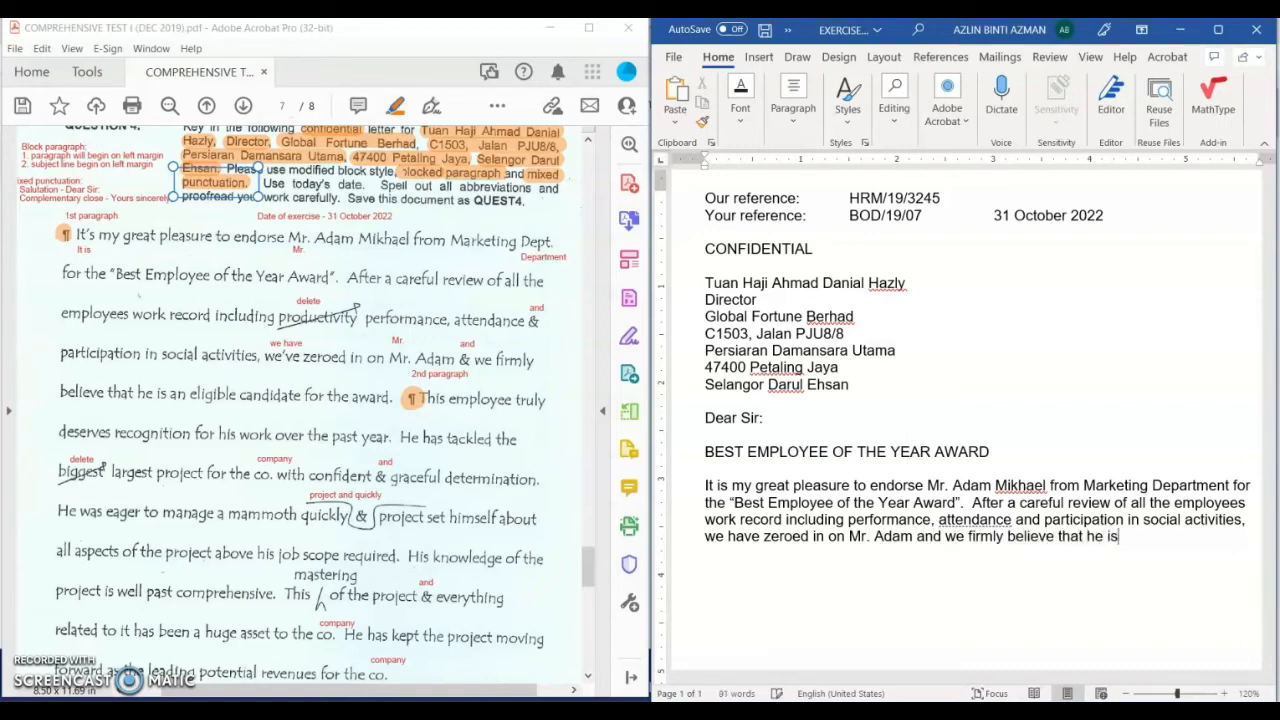
{"action": "type", "text": " an eligible candidi"}
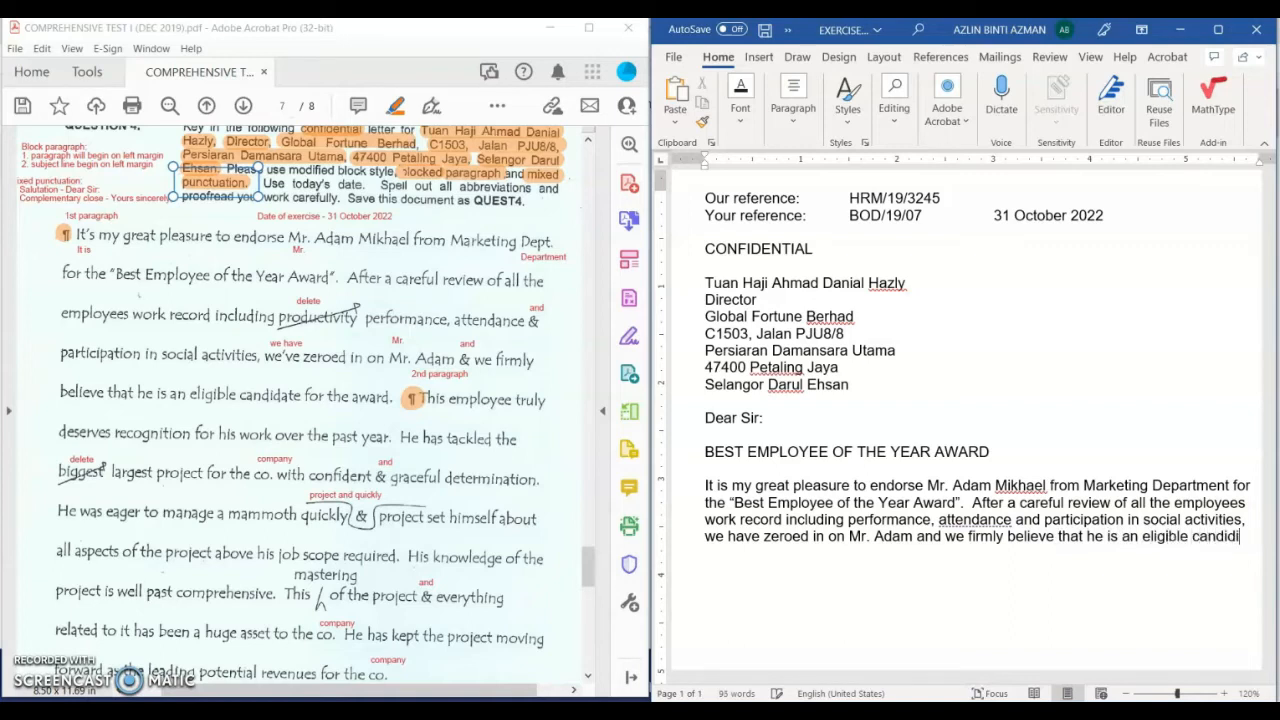
{"action": "key", "text": "BackSpace"}
{"action": "type", "text": "ate for the"}
{"action": "type", "text": " award."}
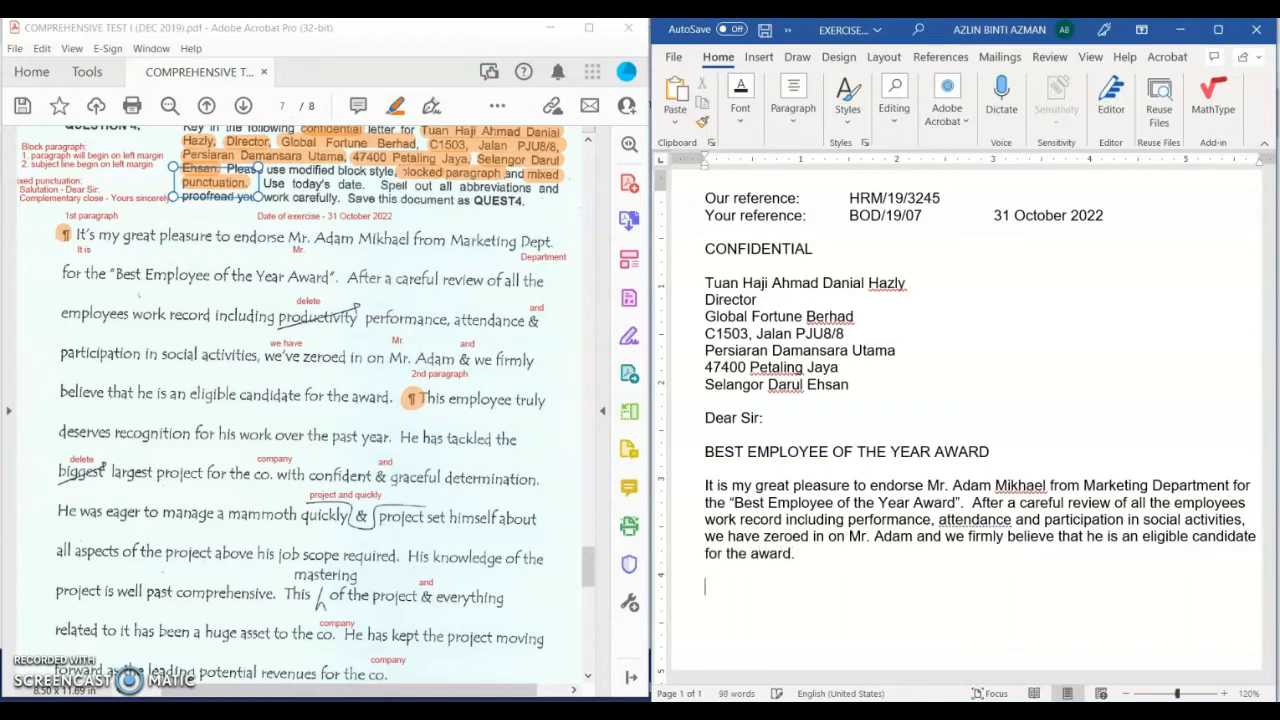
{"action": "type", "text": "This employee truly"}
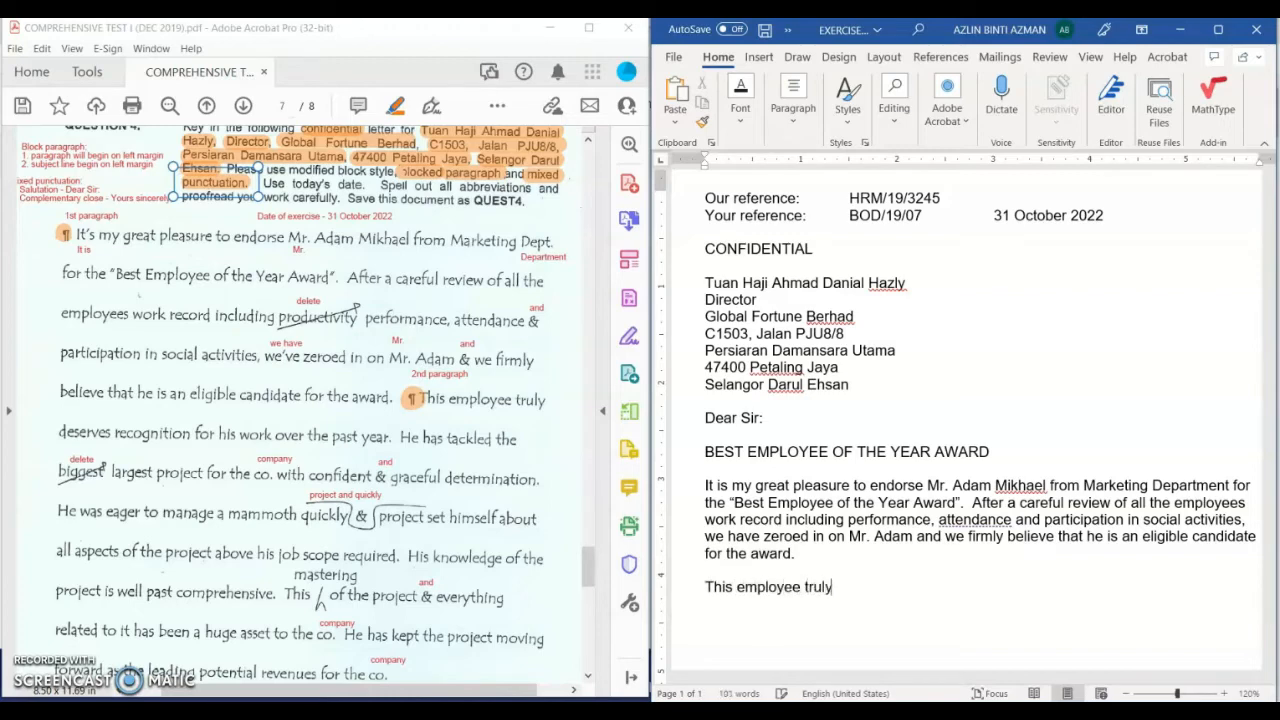
{"action": "type", "text": " deserves recognition for his "}
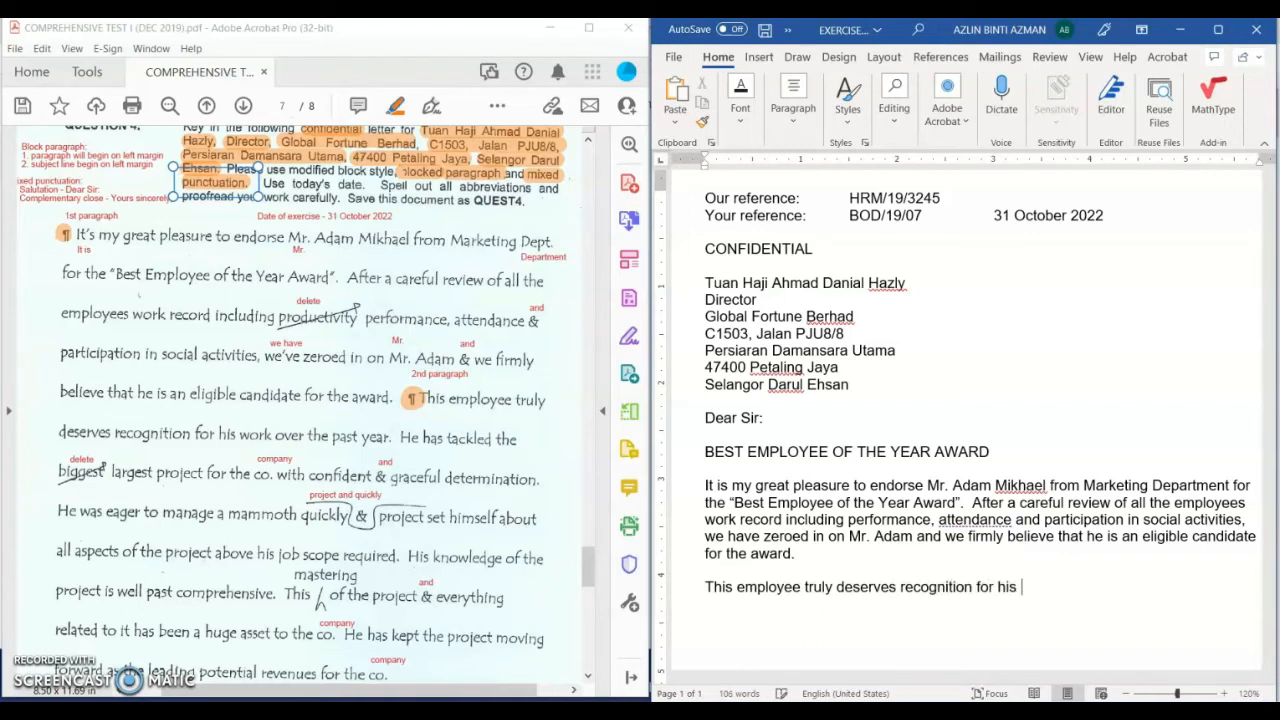
{"action": "type", "text": "work over the past year.  "}
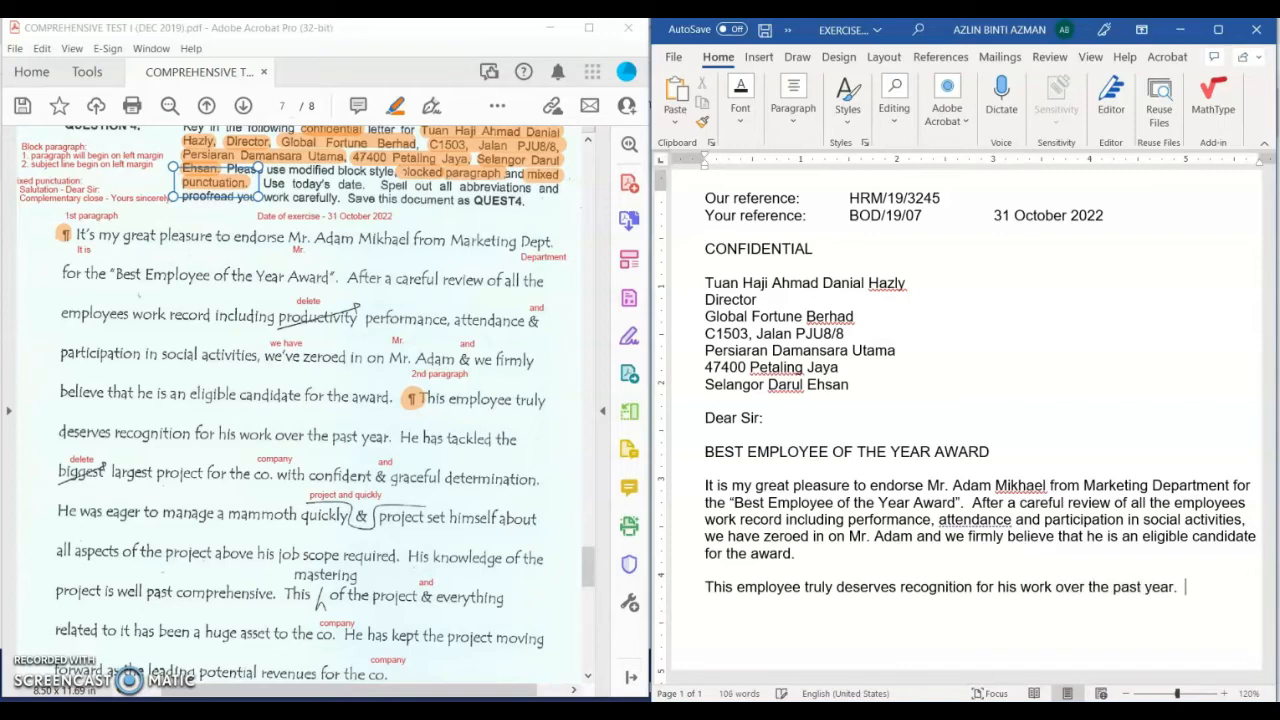
{"action": "type", "text": "He has tackled "}
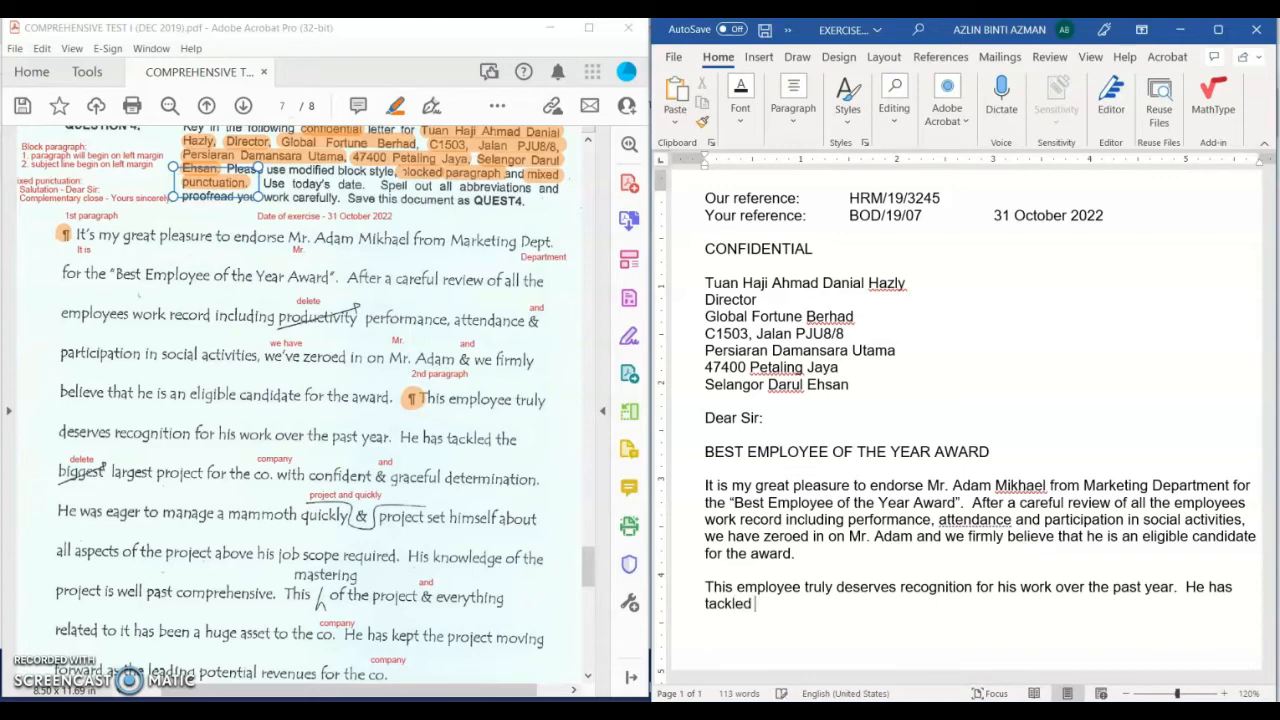
{"action": "type", "text": "the largest project"}
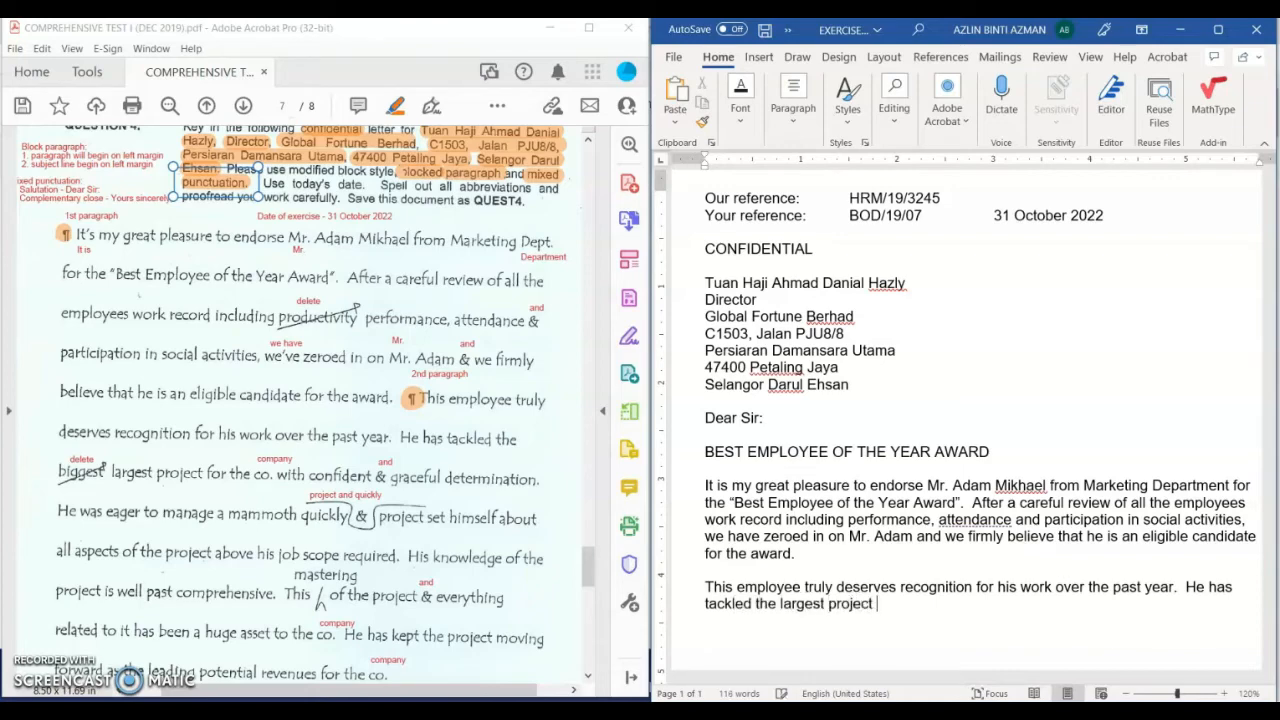
{"action": "type", "text": " for the company with "}
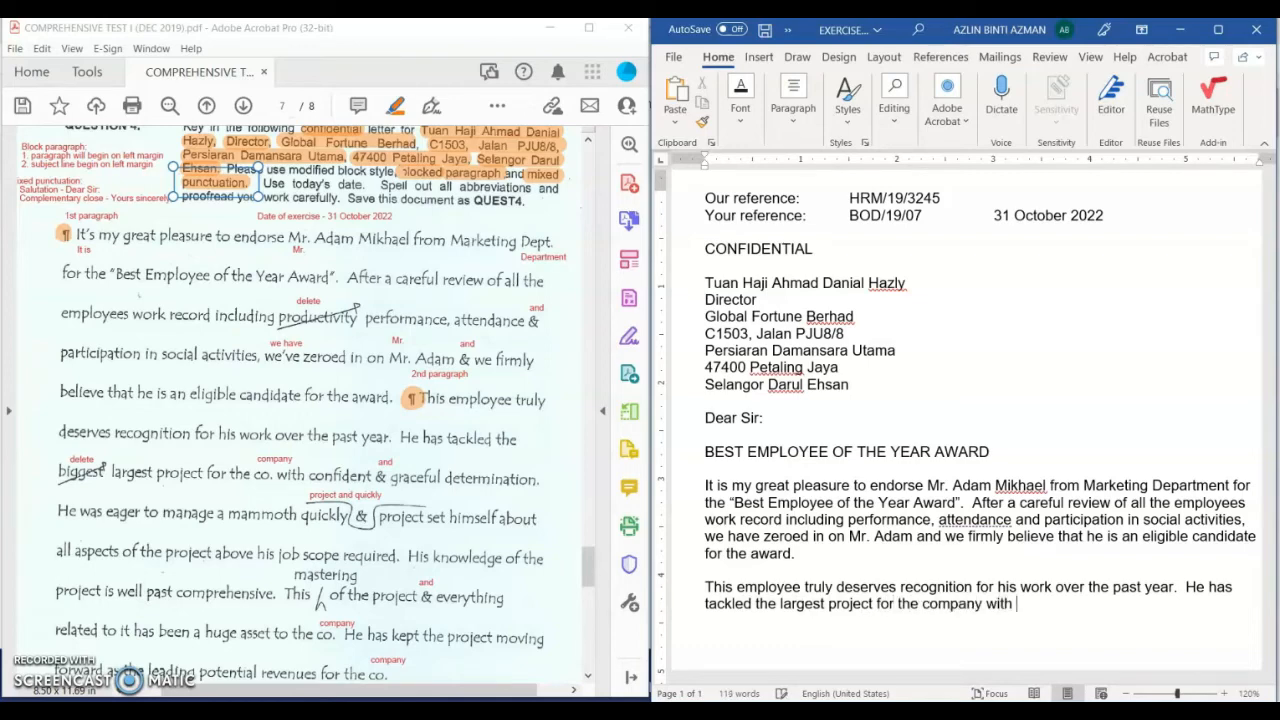
{"action": "type", "text": "confident and grac"}
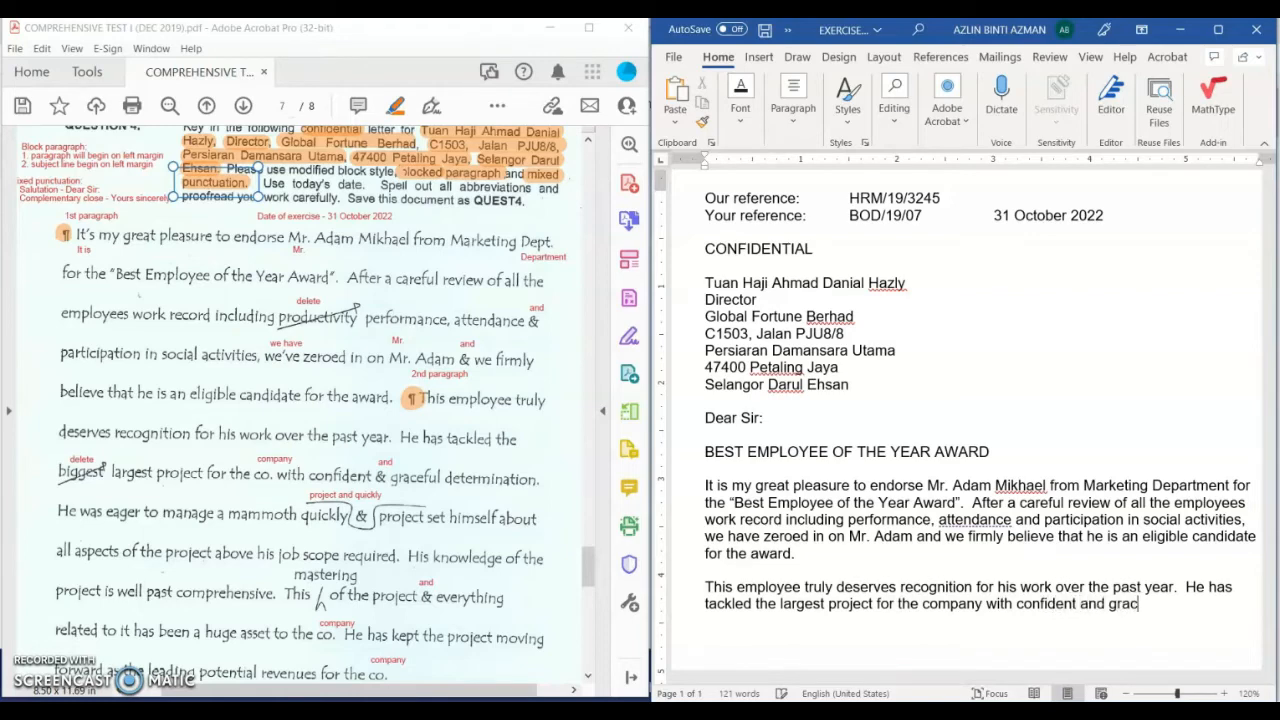
{"action": "type", "text": "eful determination"}
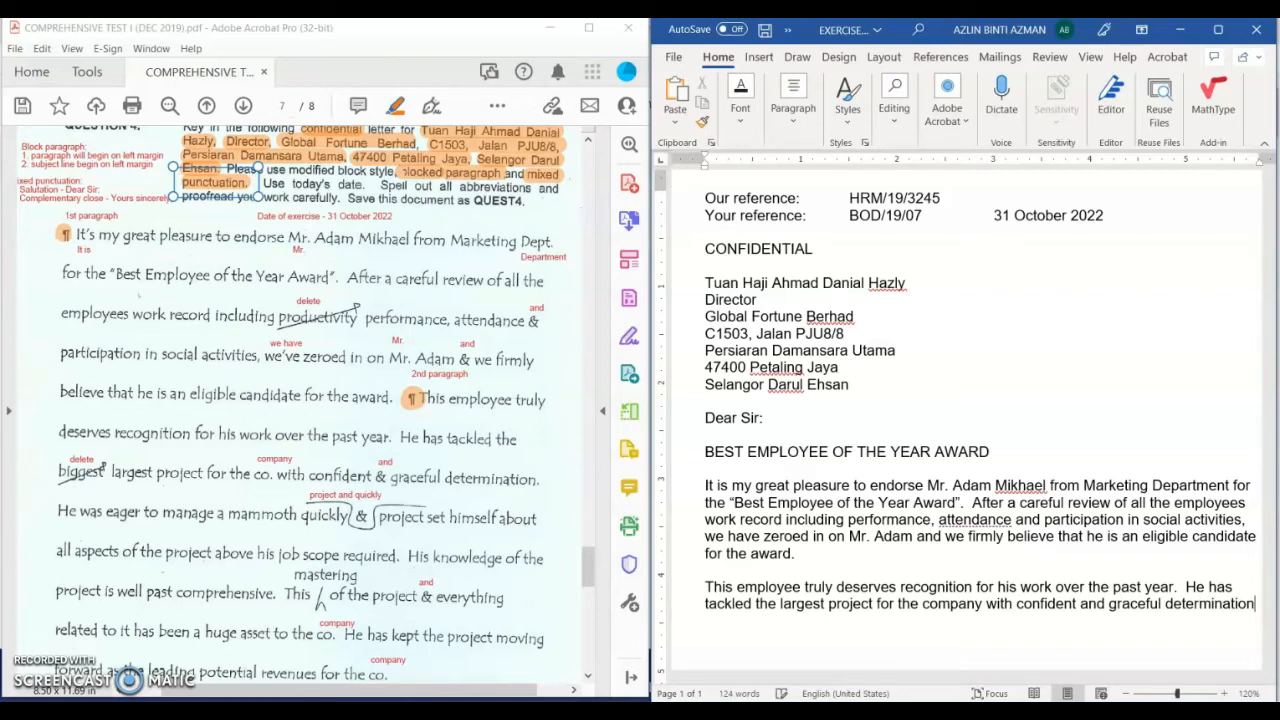
{"action": "type", "text": ". He w"}
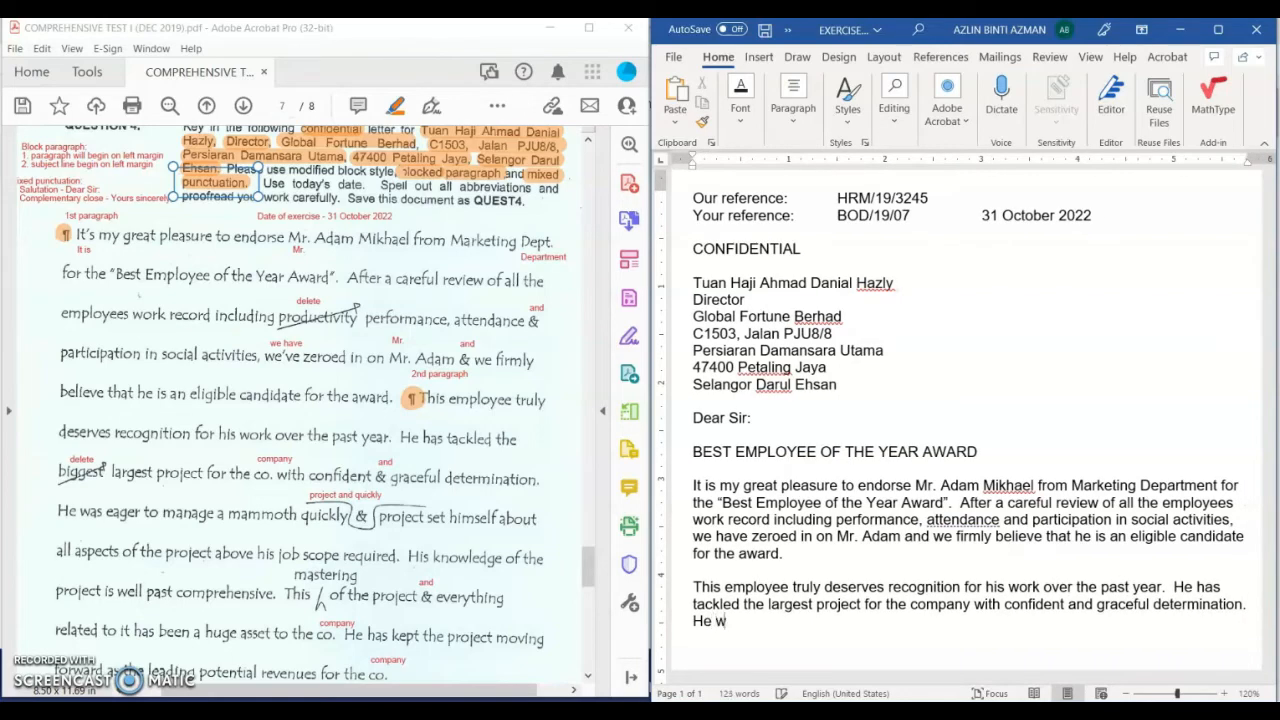
{"action": "type", "text": "as eager to manage a"}
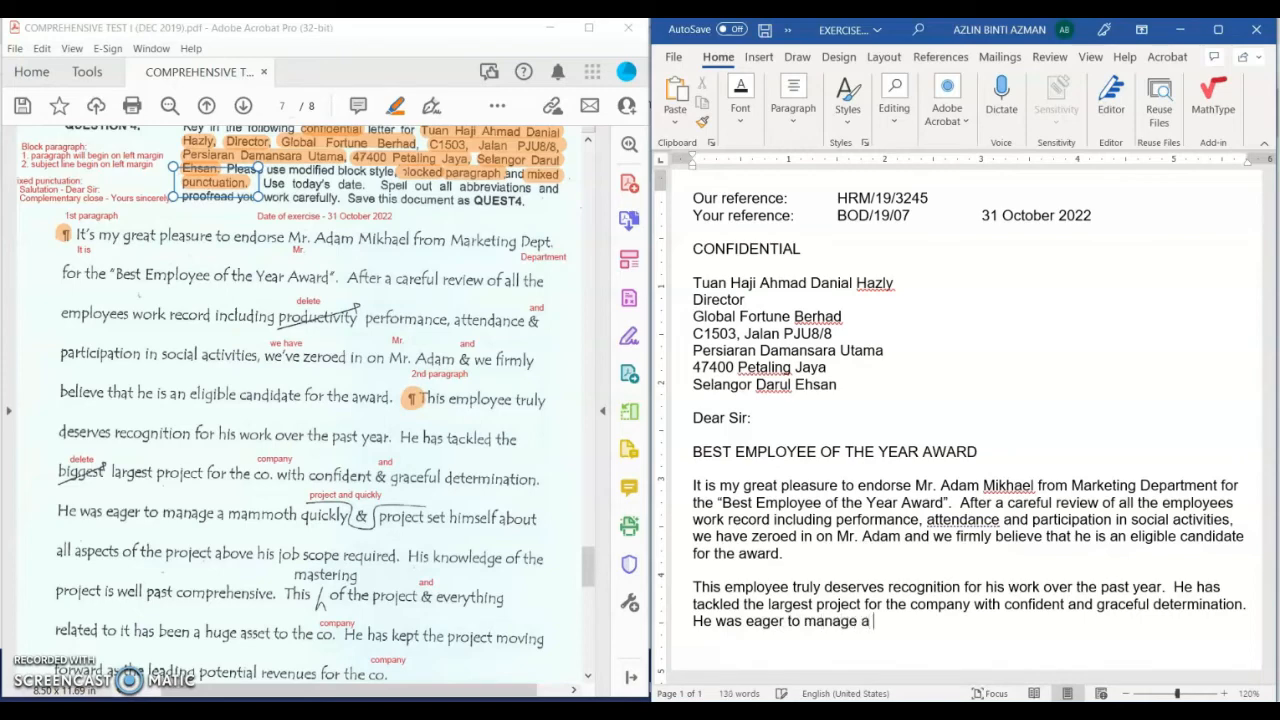
{"action": "type", "text": "mammoth project "}
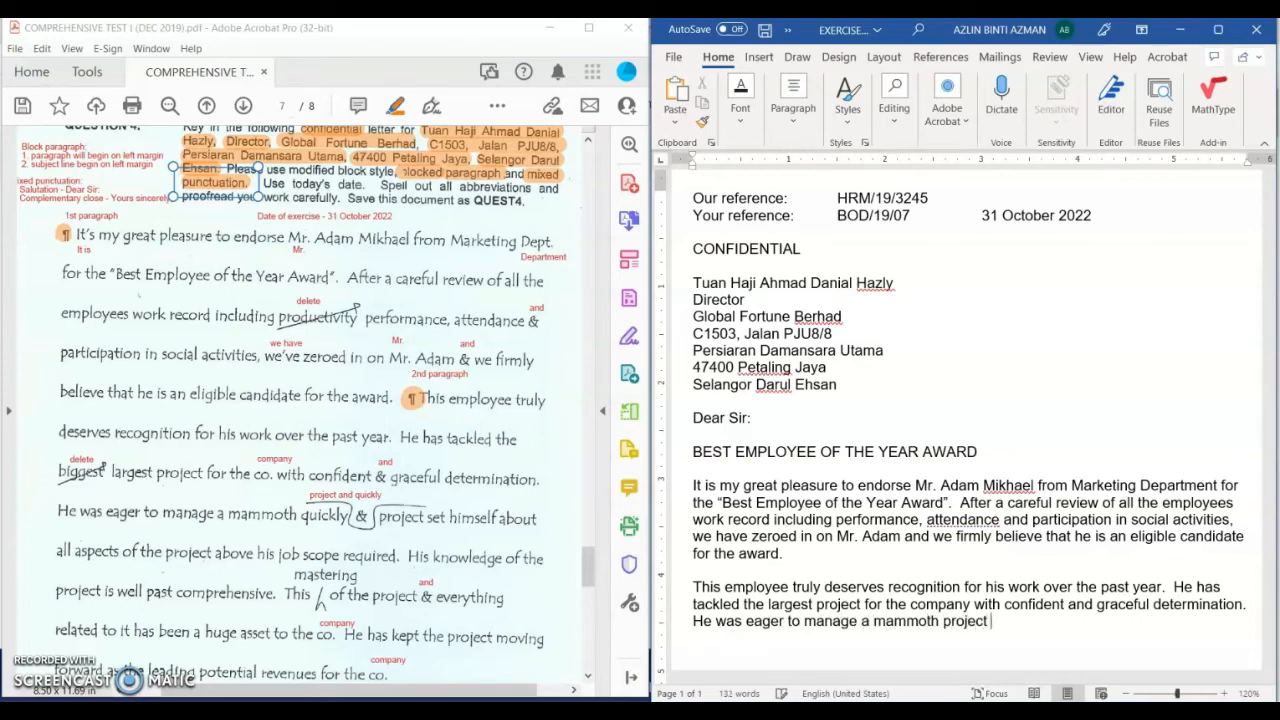
{"action": "type", "text": "and quickly set himsel"}
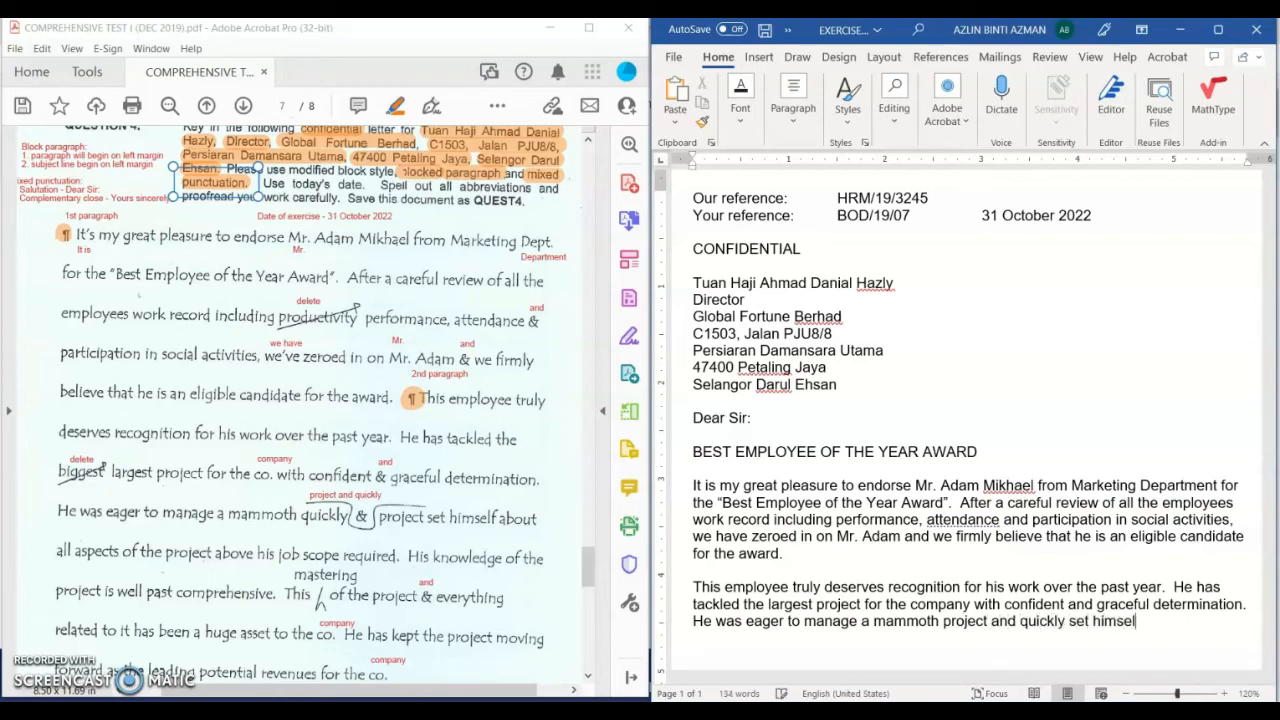
{"action": "type", "text": "f about "}
{"action": "type", "text": "all aspects "}
{"action": "type", "text": "of t"}
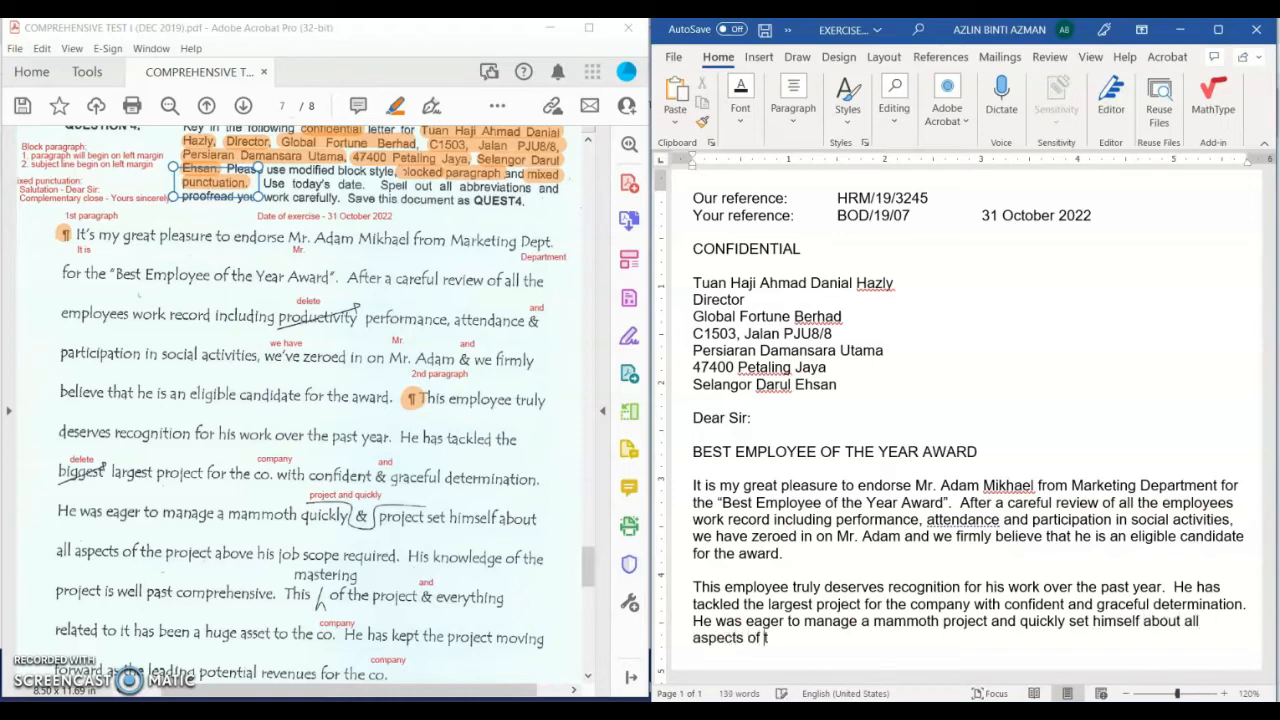
{"action": "type", "text": "he project above his job s"}
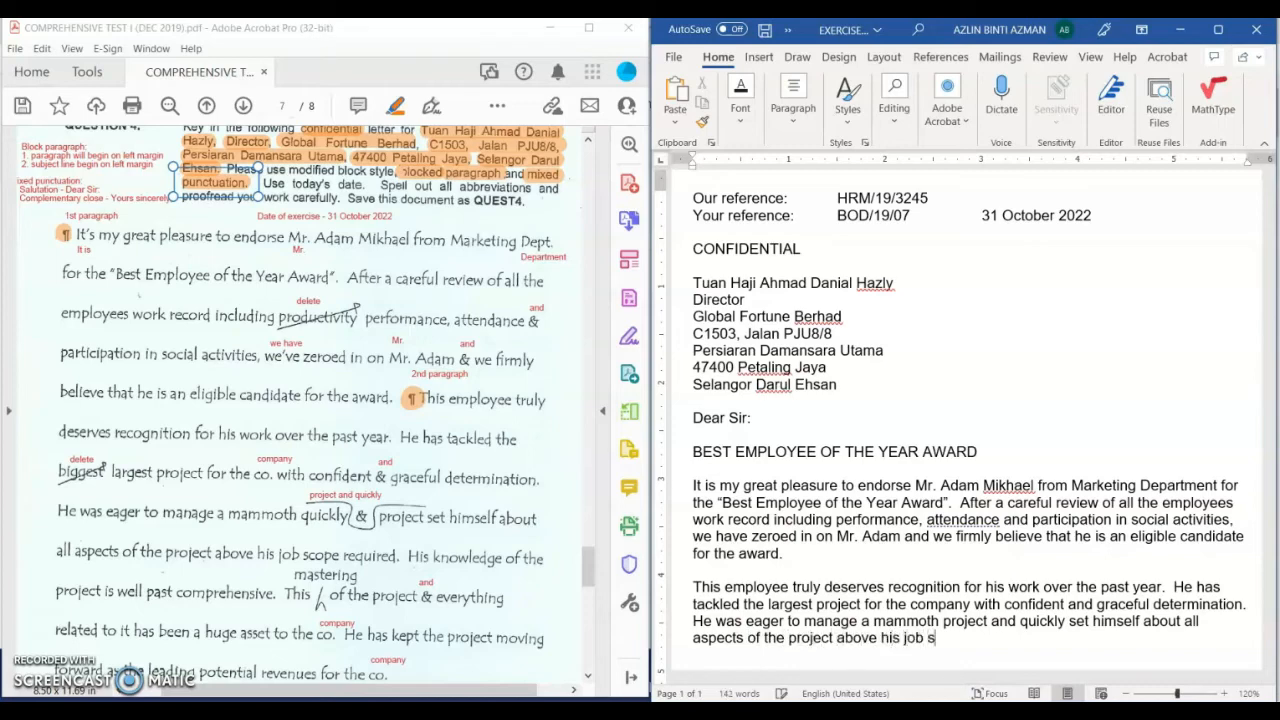
{"action": "type", "text": "cope required"}
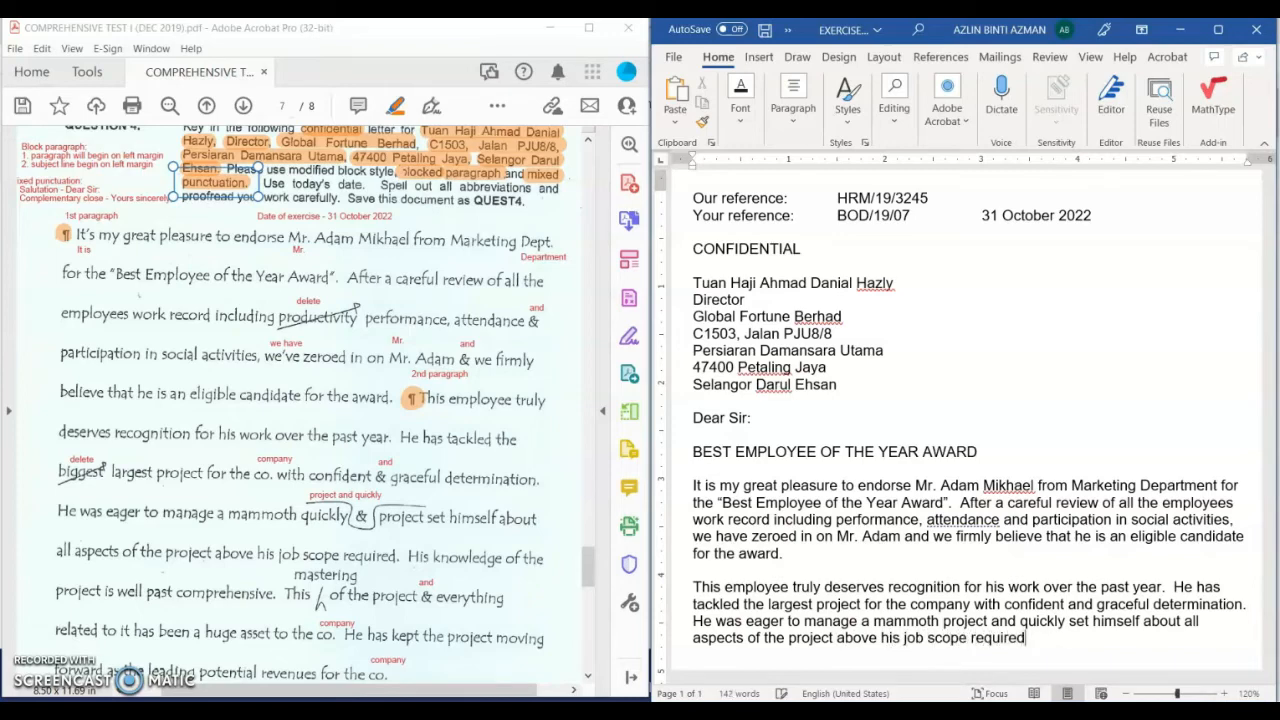
{"action": "type", "text": ".  His kon"}
Step: Type the sentences on his comprehensive project knowledge and being a huge asset to the company
{"action": "key", "text": "BackSpace"}
{"action": "key", "text": "BackSpace"}
{"action": "type", "text": "nowledge "}
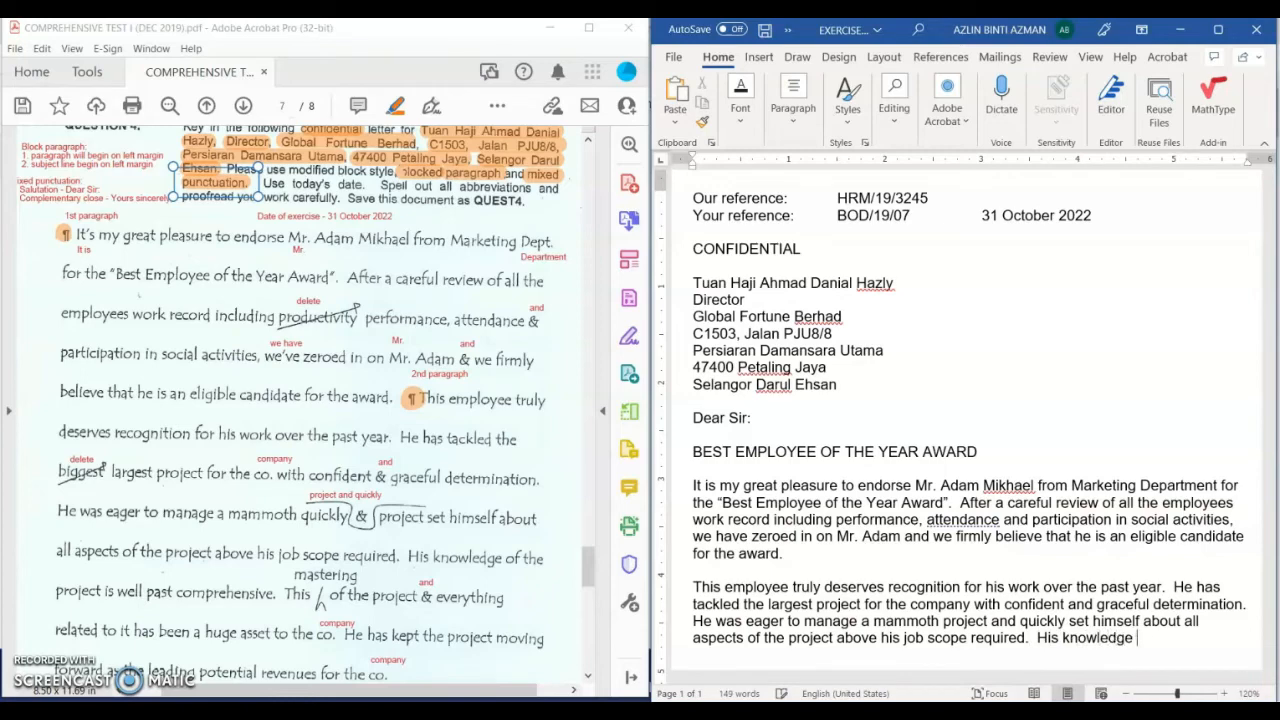
{"action": "type", "text": "of the proje"}
{"action": "type", "text": "ct is well"}
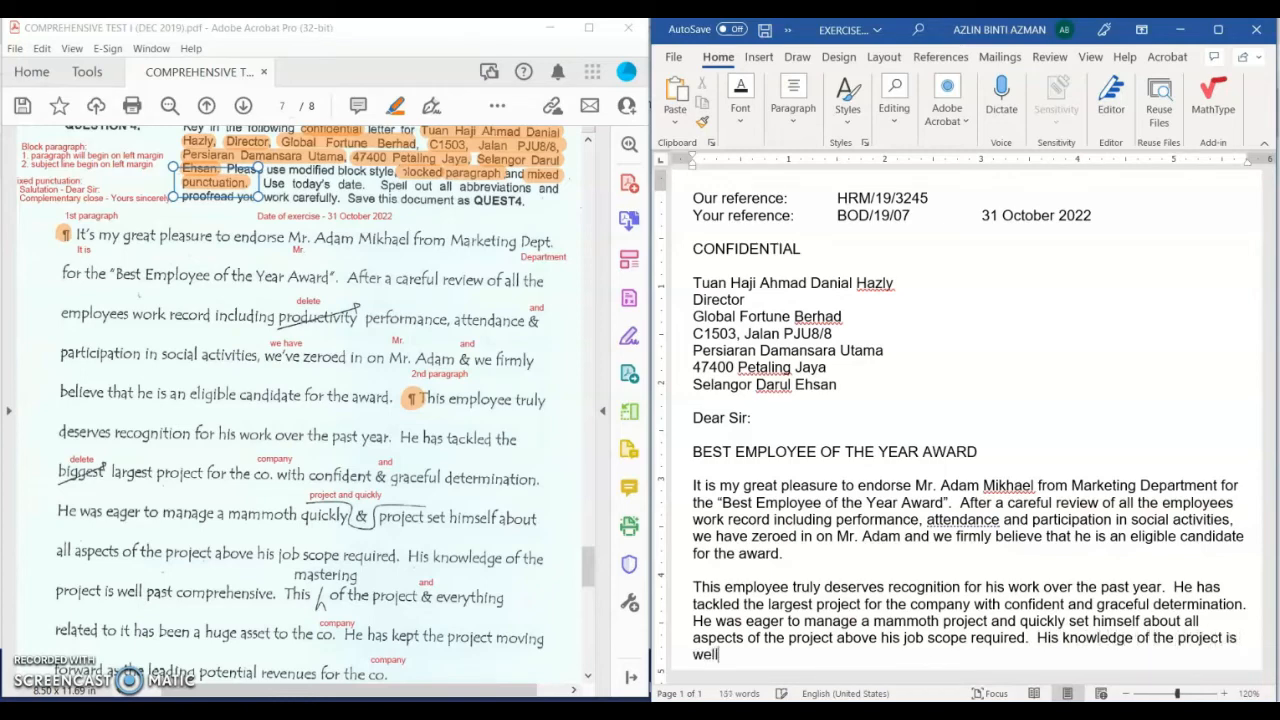
{"action": "type", "text": " past comprehensi"}
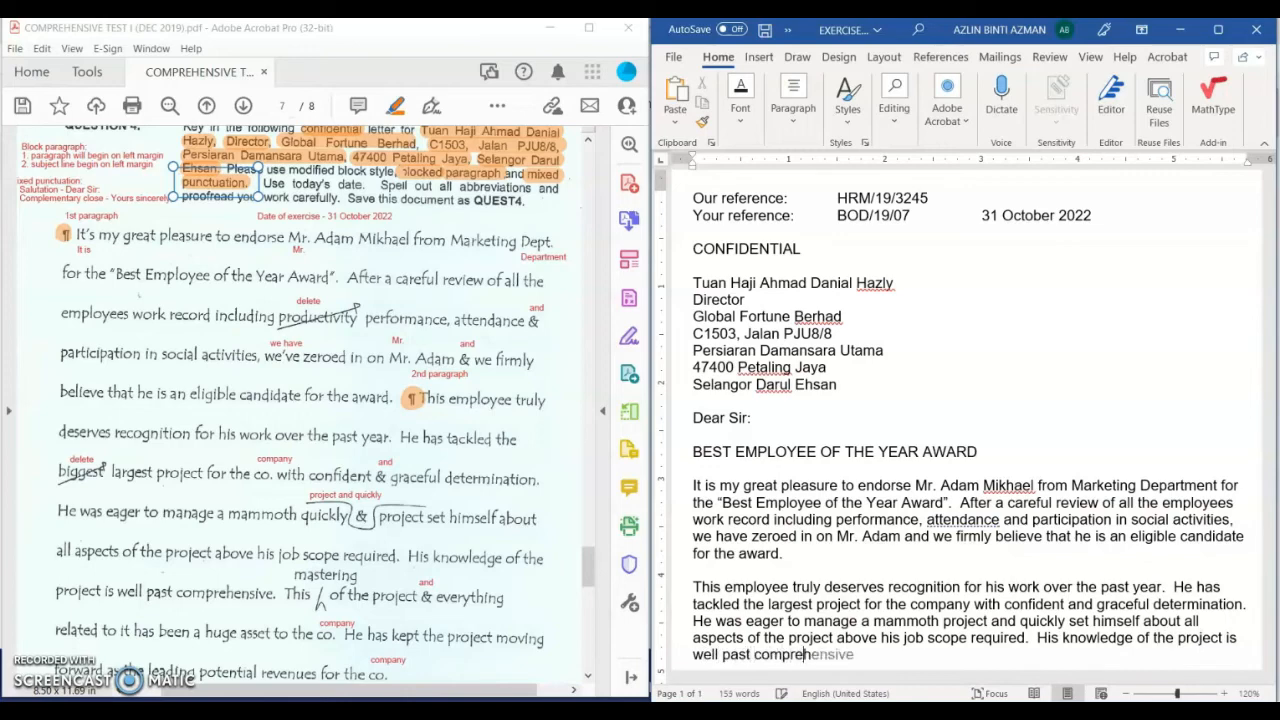
{"action": "type", "text": "ve.  This mastering c"}
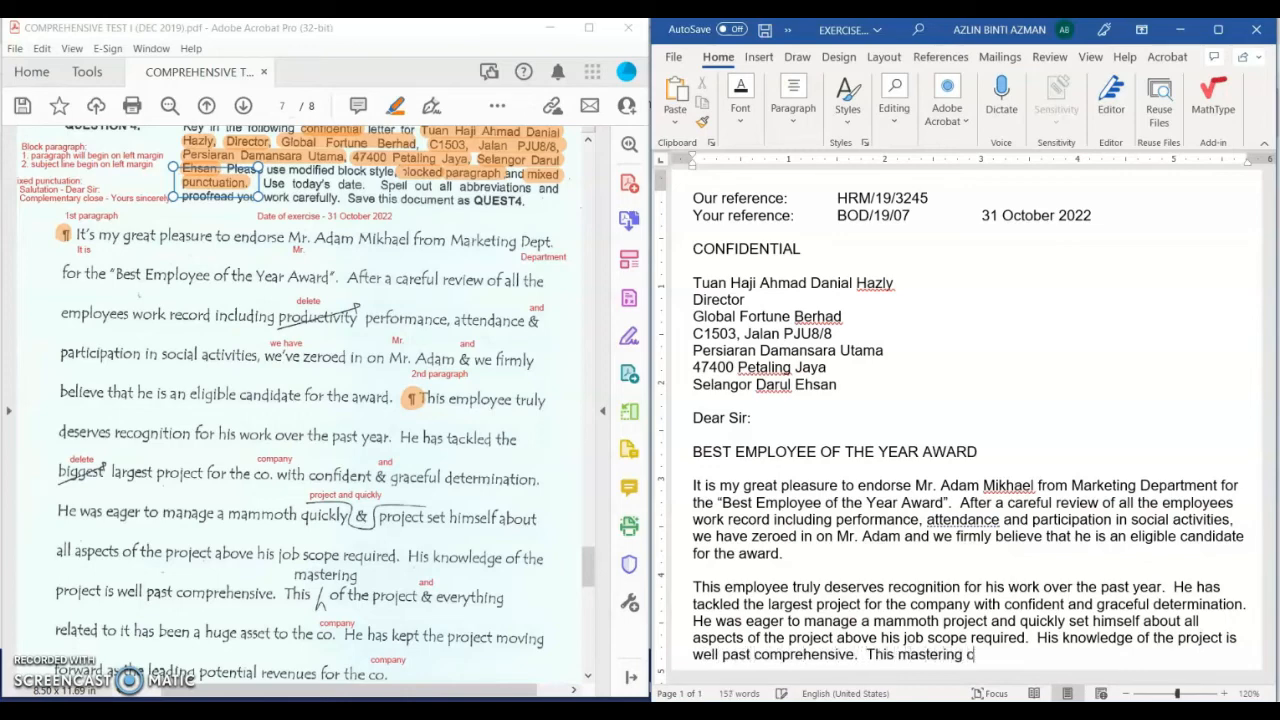
{"action": "key", "text": "BackSpace"}
{"action": "type", "text": "of the project and"}
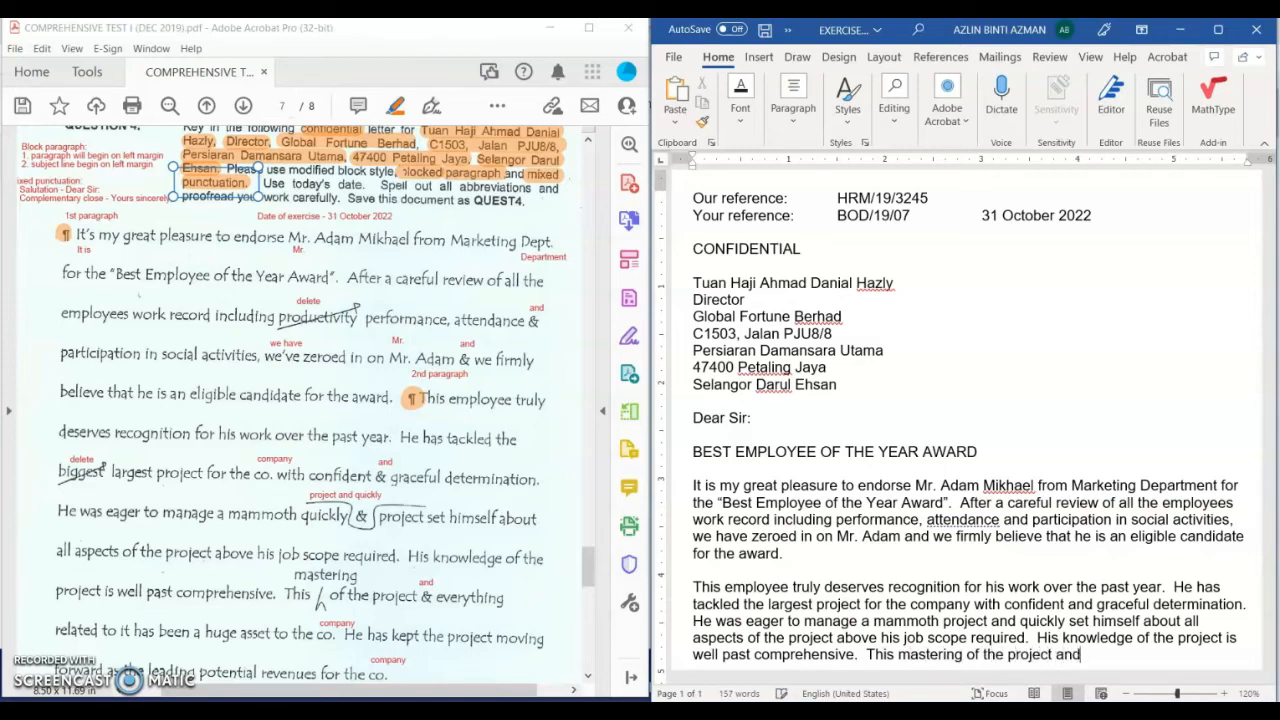
{"action": "type", "text": " everything related to "}
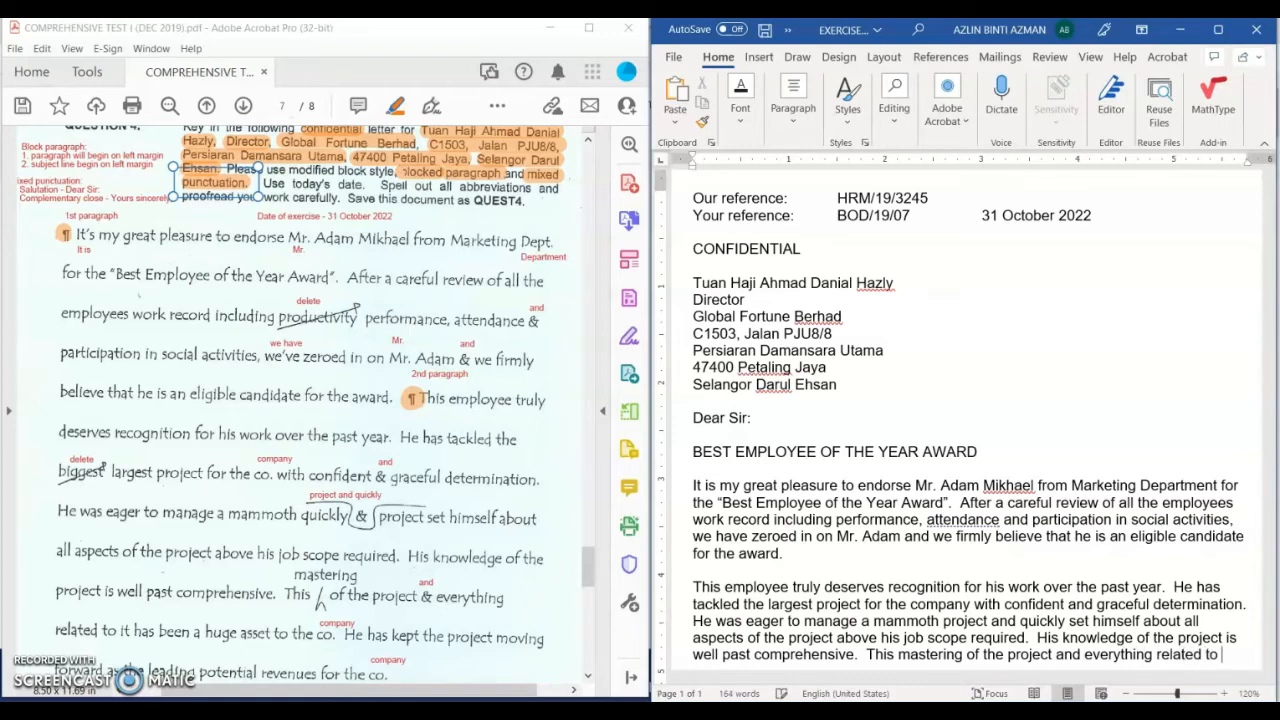
{"action": "type", "text": "it has bee n"}
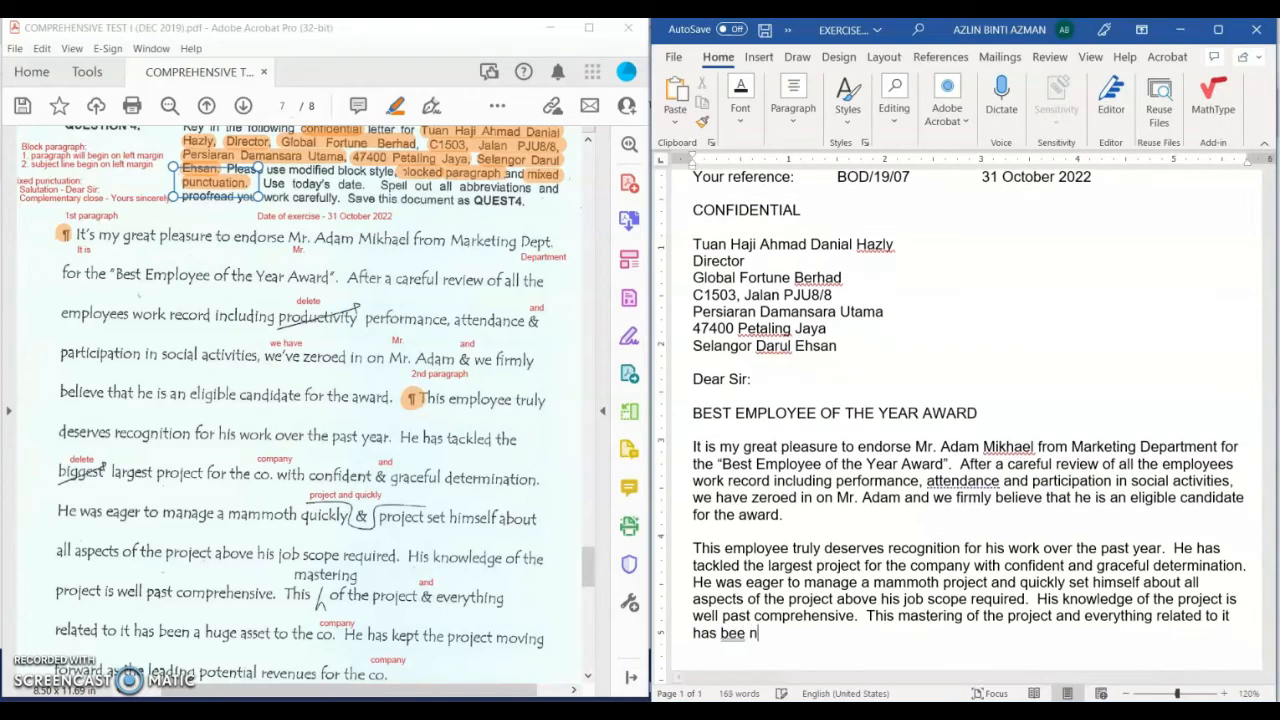
{"action": "key", "text": "BackSpace"}
{"action": "type", "text": "n a huge asse"}
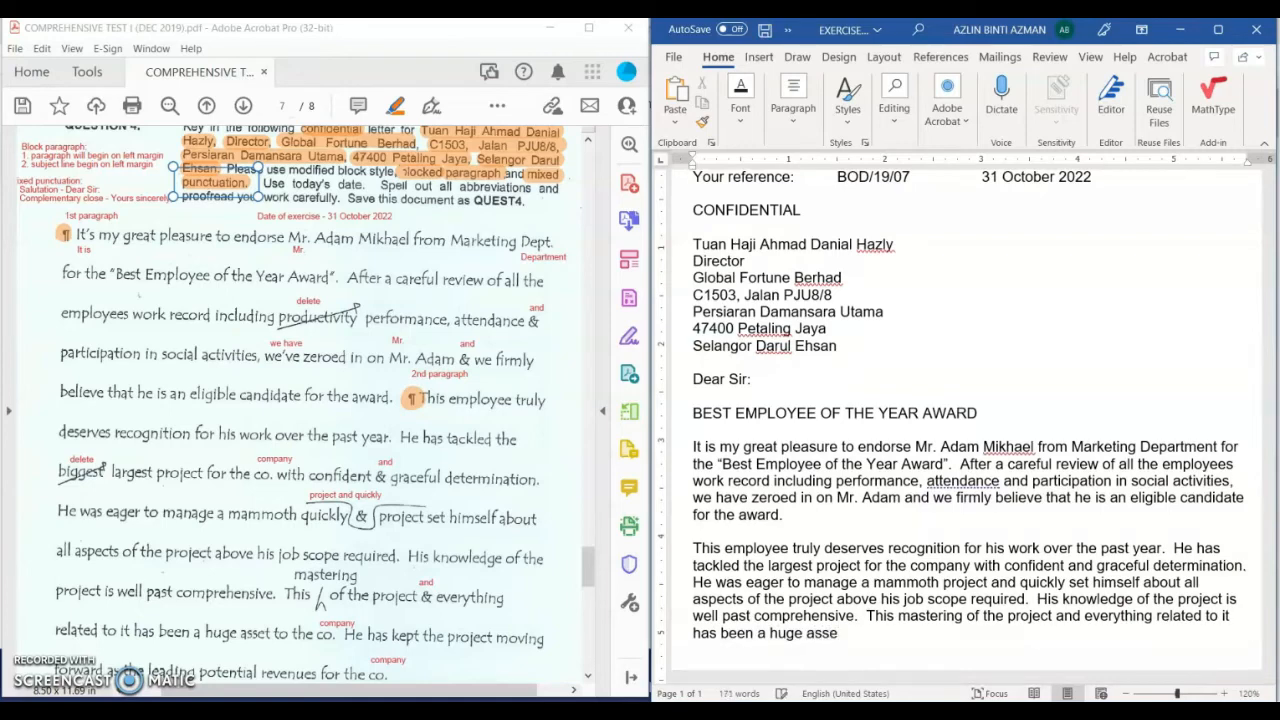
{"action": "type", "text": "t to the company"}
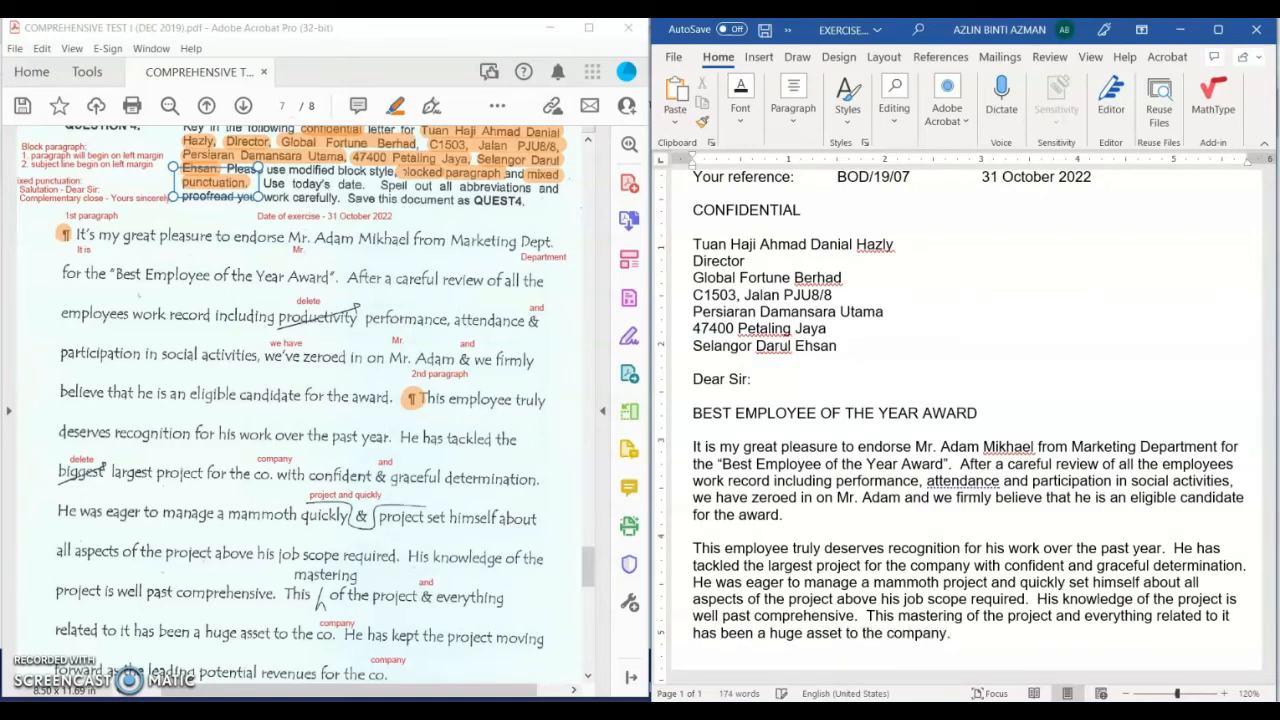
{"action": "type", "text": "."}
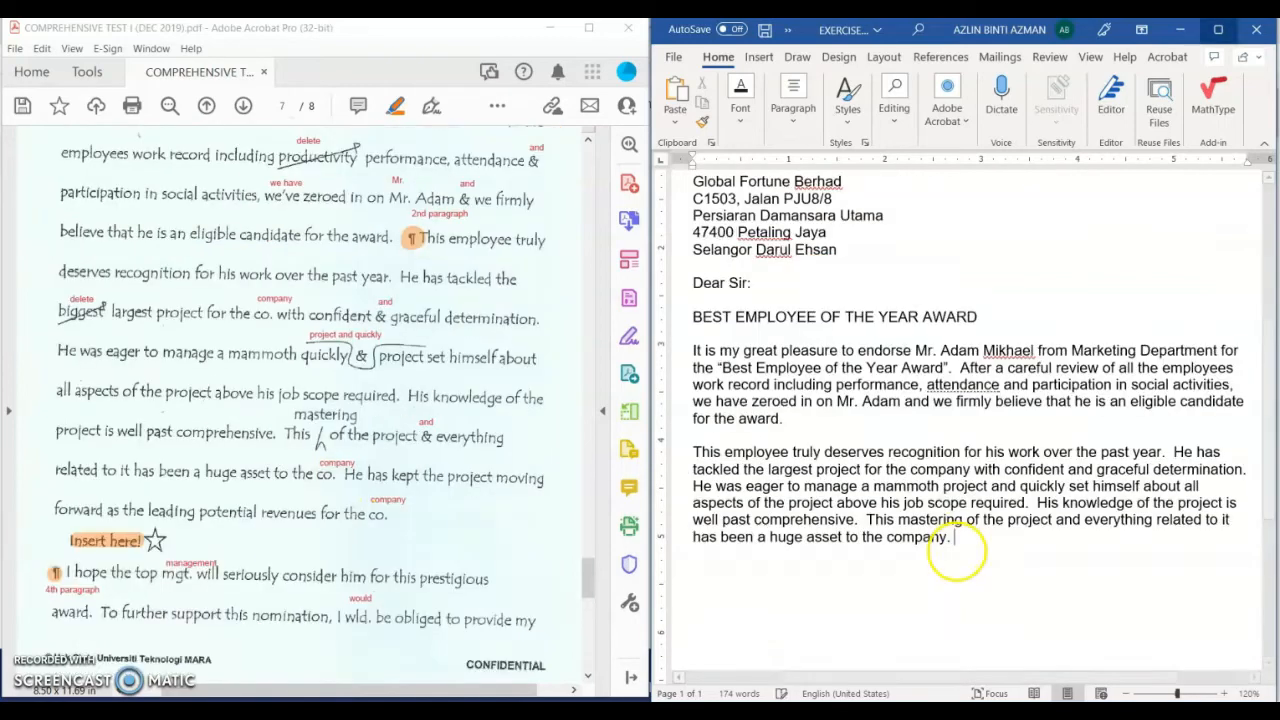
{"action": "type", "text": "He has kept"}
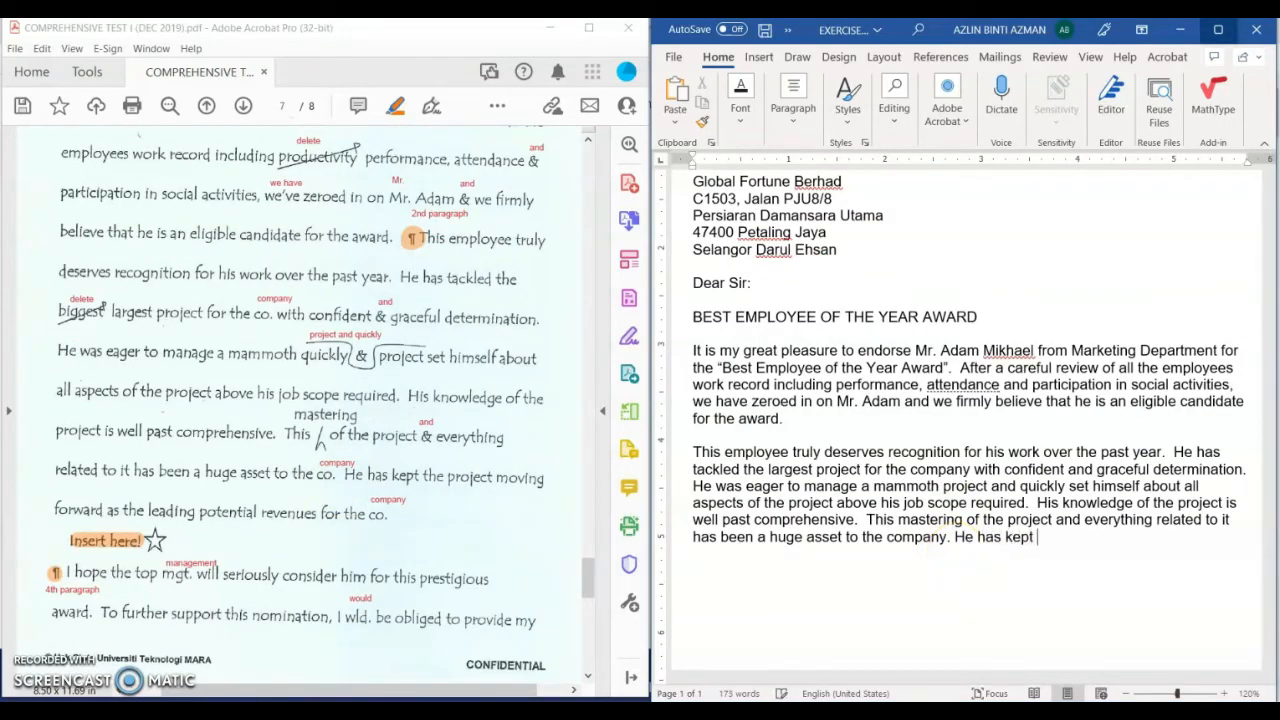
{"action": "type", "text": " the project moving for"}
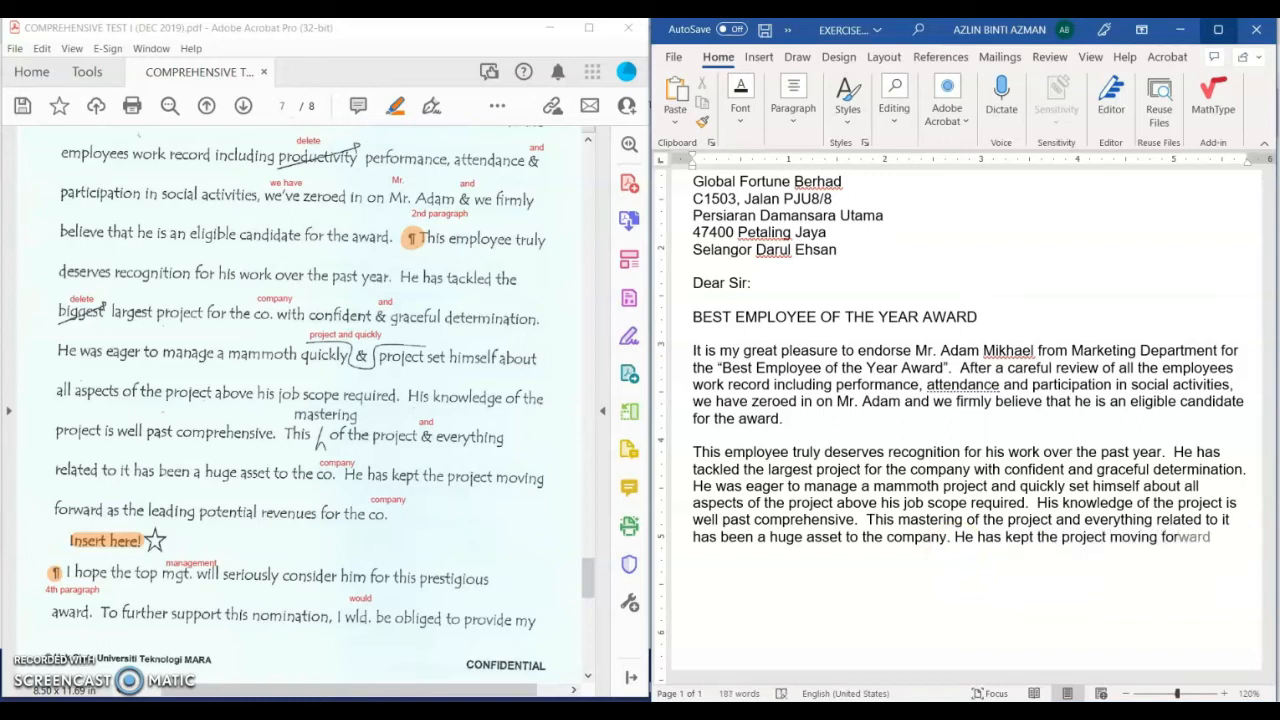
Step: Finish the sentence with 'as the leading potential revenues for the company', fixing the 'reveneu' typo
{"action": "key", "text": "Tab"}
{"action": "type", "text": "as the lead"}
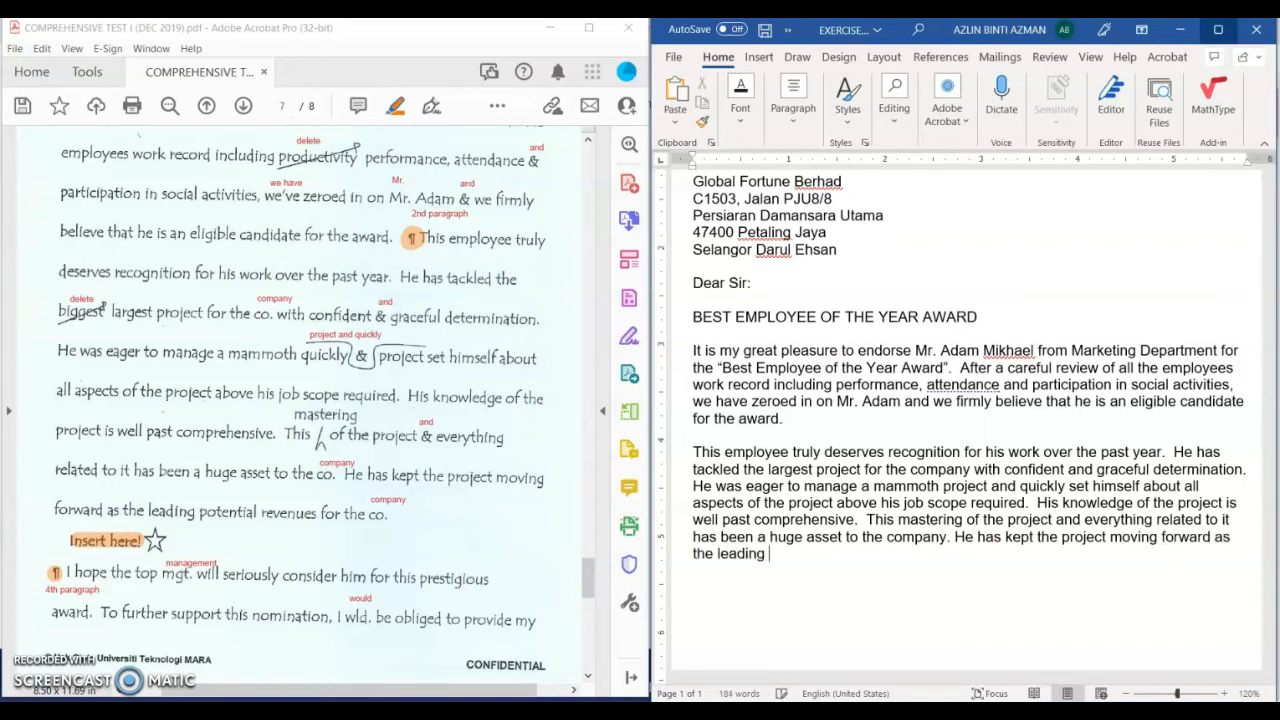
{"action": "type", "text": "potential reveneu"}
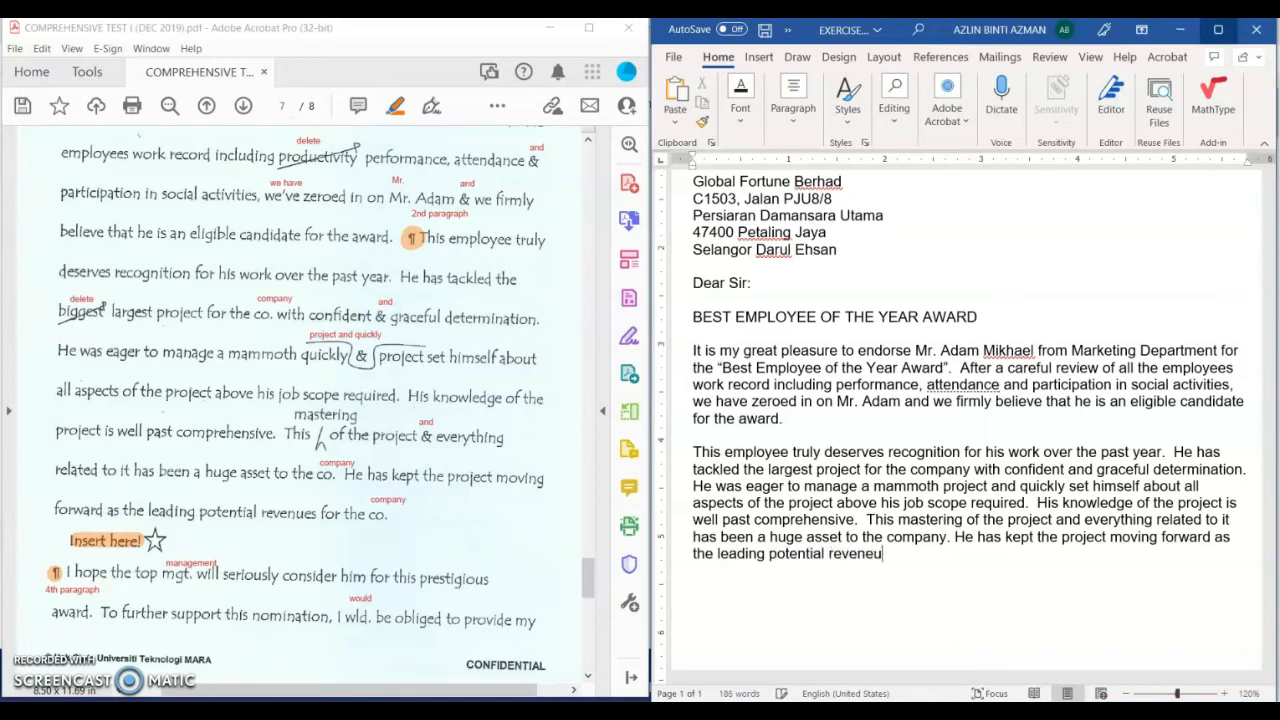
{"action": "key", "text": "BackSpace"}
{"action": "key", "text": "BackSpace"}
{"action": "key", "text": "BackSpace"}
{"action": "type", "text": "nues for the company."}
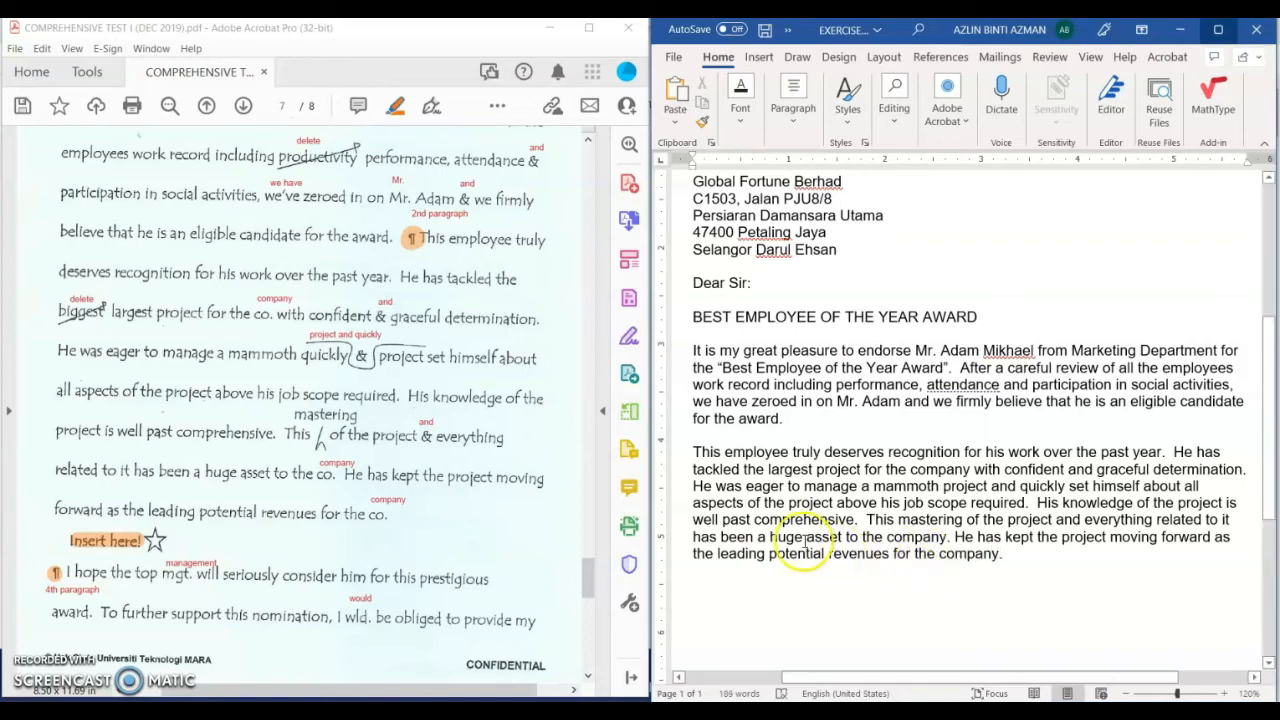
Step: Type the new paragraph on the nominee's dependability and punctuality, up to 'never wanting to take all the credit'
{"action": "scroll", "coordinate": [317, 491], "scroll_direction": "down", "scroll_amount": 10}
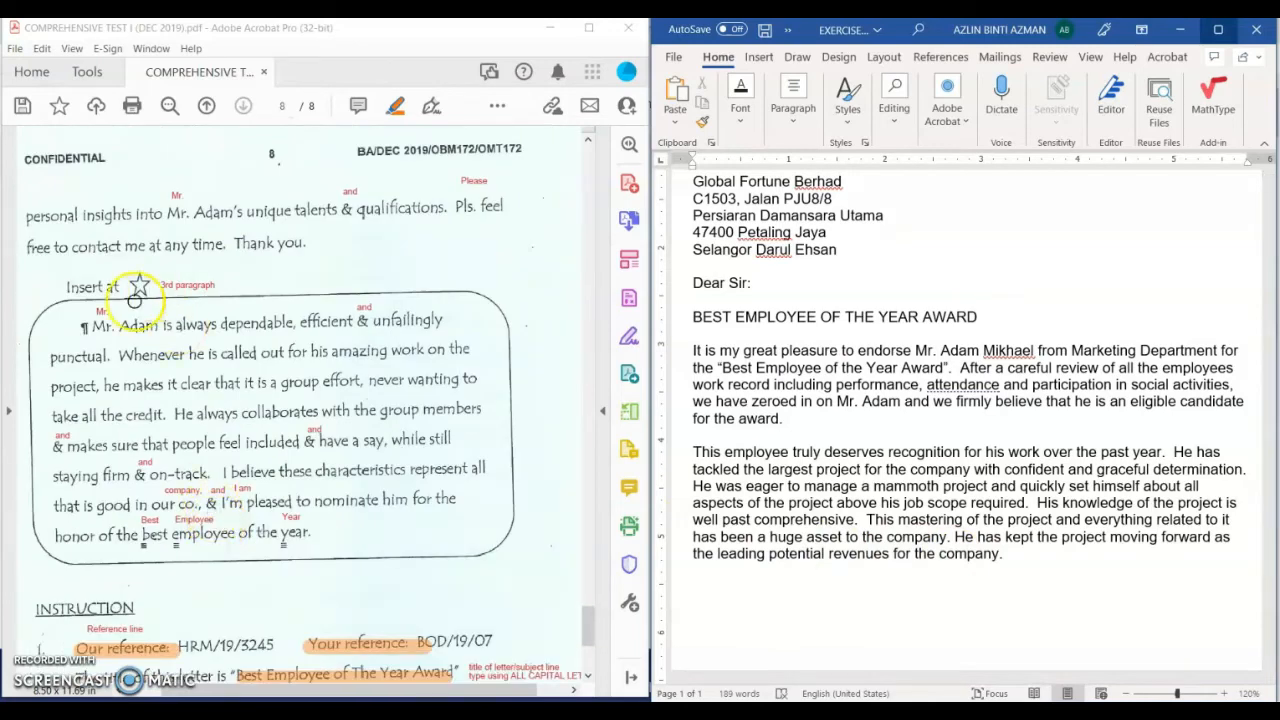
{"action": "type", "text": "Mr."}
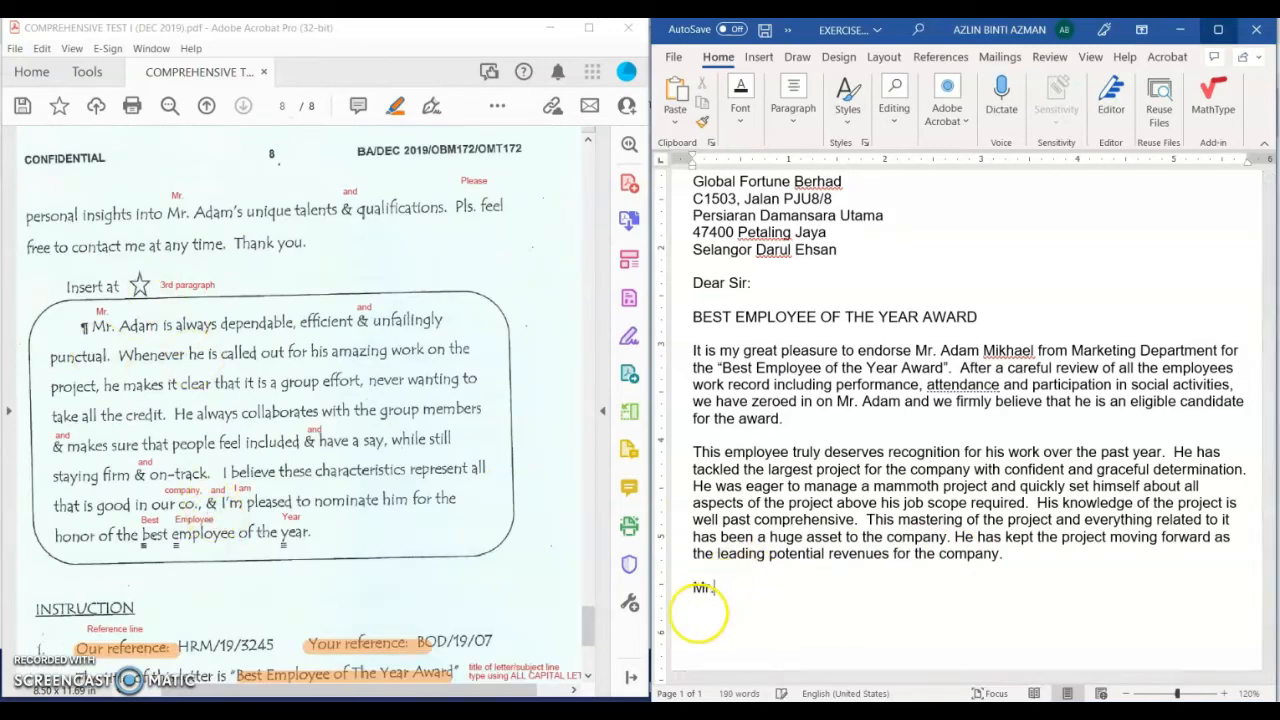
{"action": "type", "text": " Adam is"}
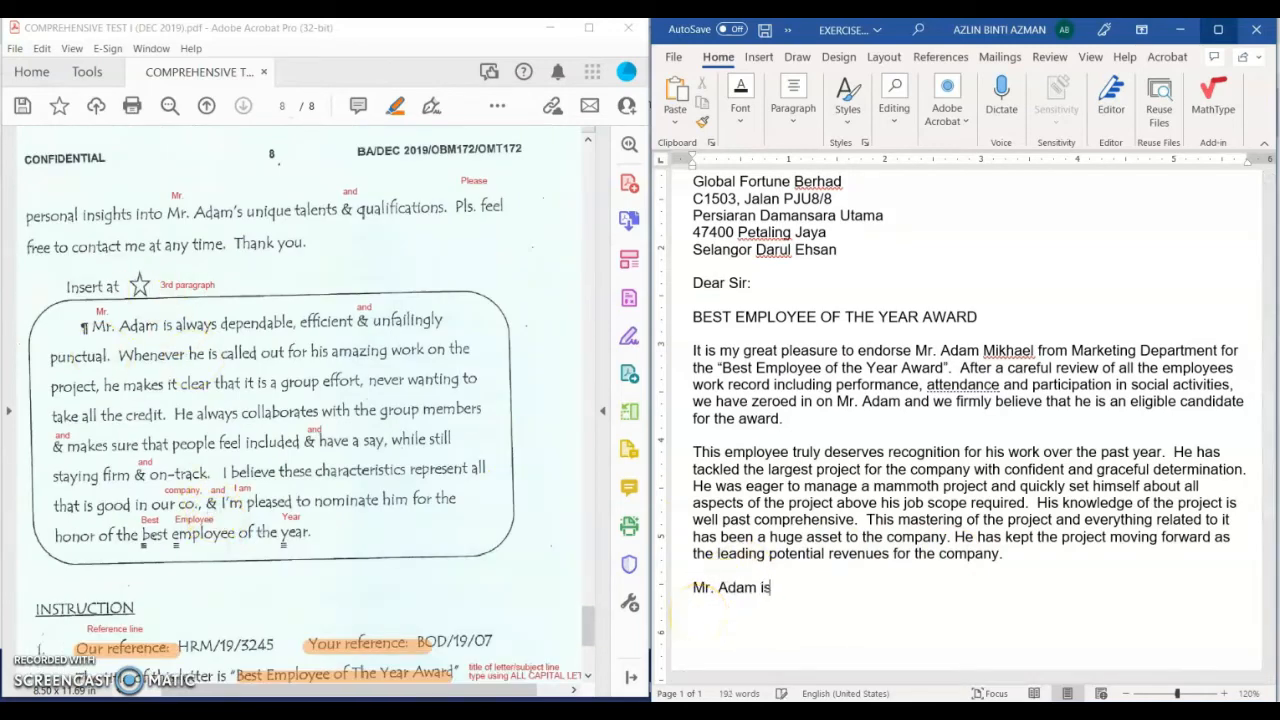
{"action": "type", "text": " always dependable, "}
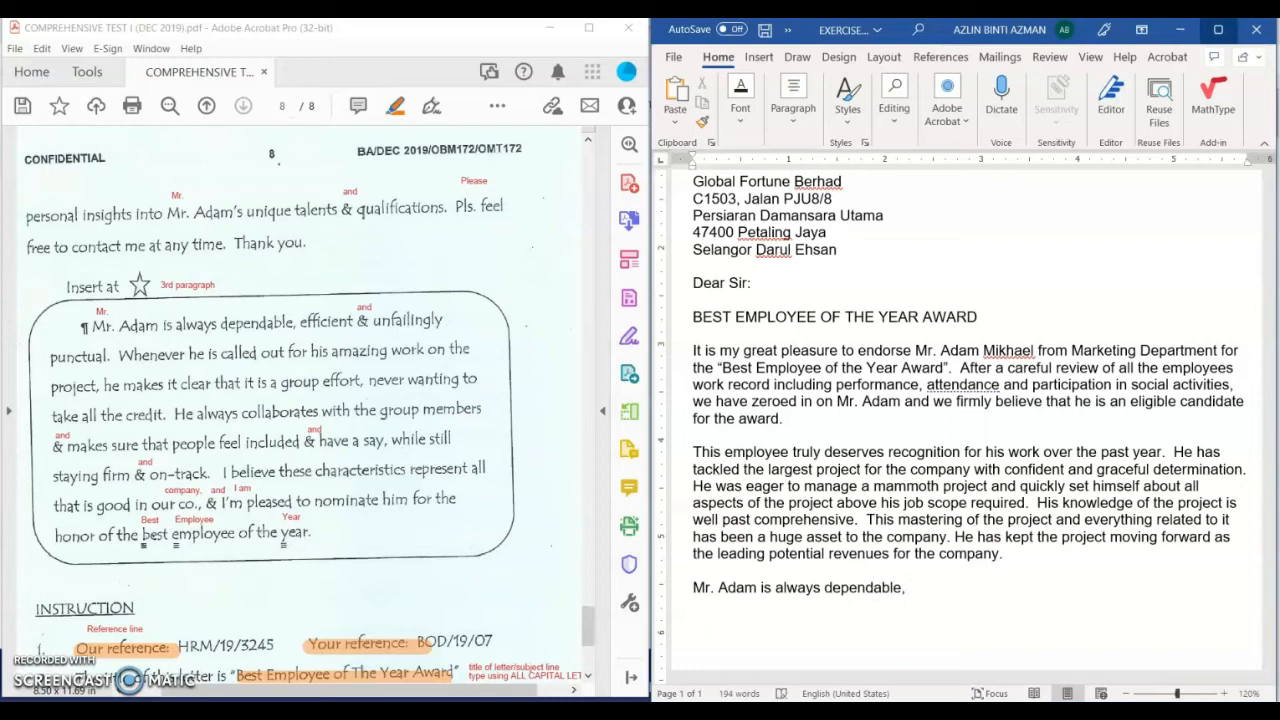
{"action": "type", "text": "efficient and"}
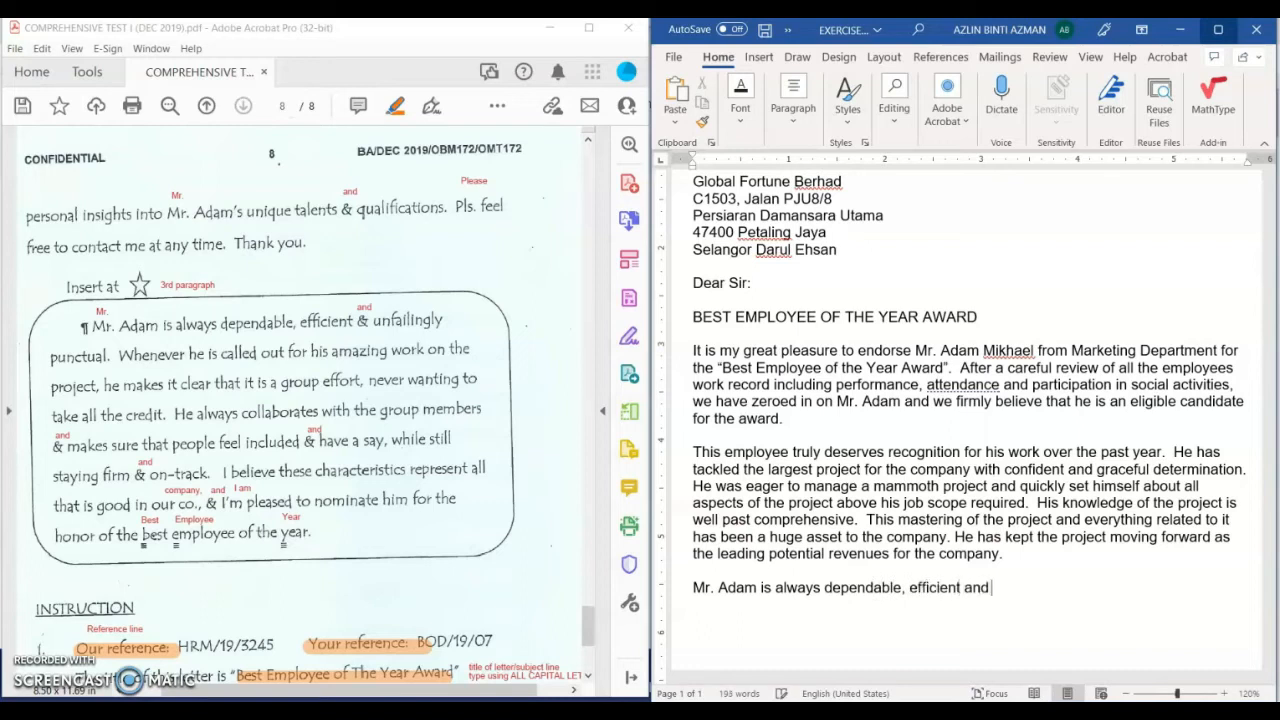
{"action": "type", "text": " unfailingly punc"}
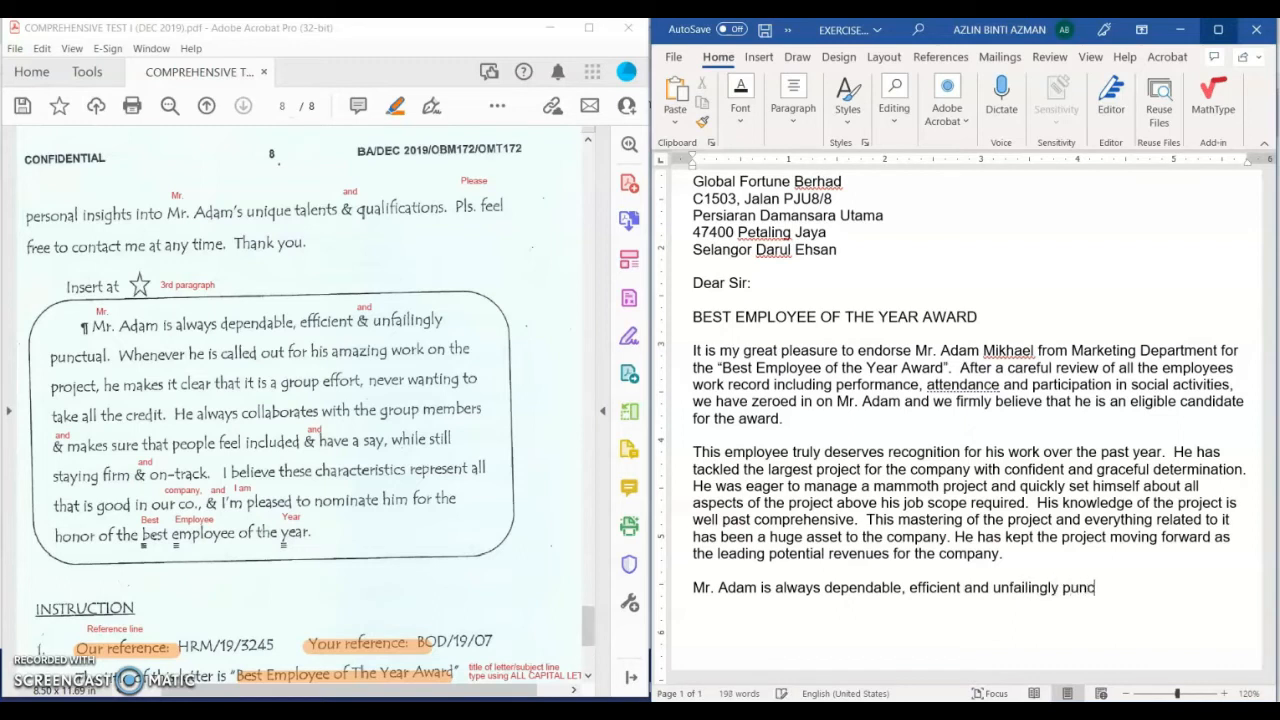
{"action": "type", "text": "tual.  Whenever"}
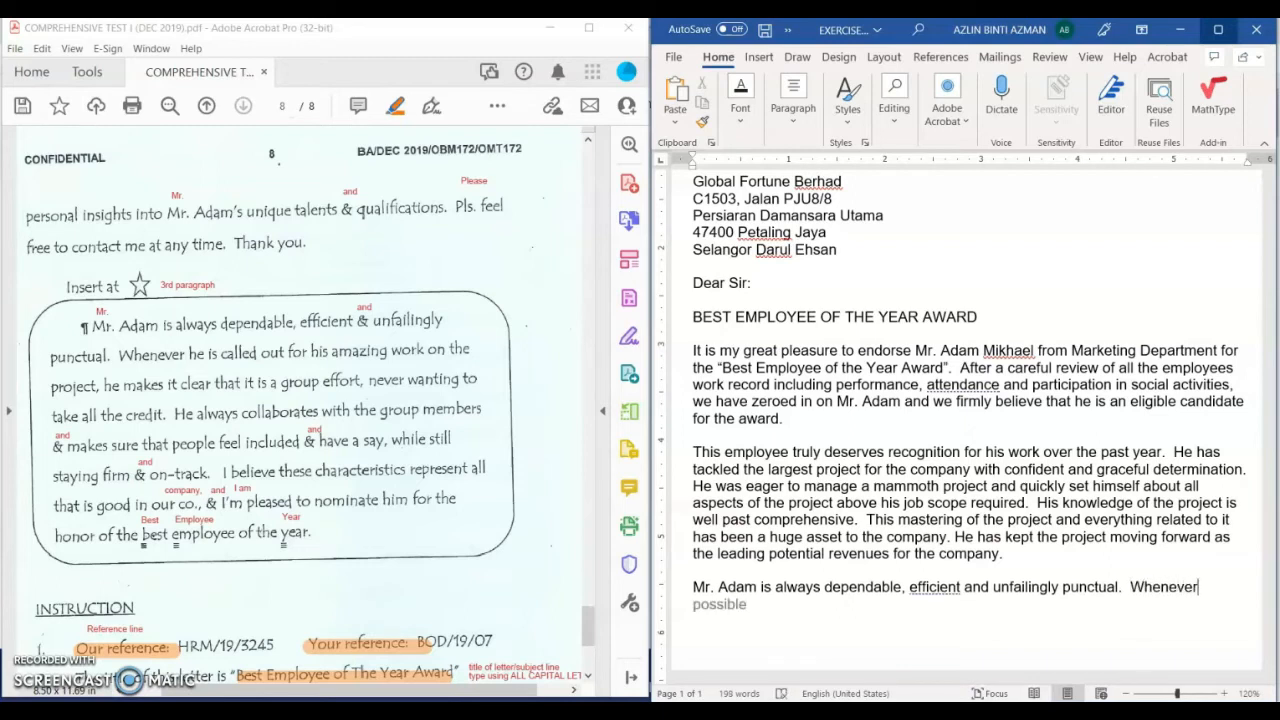
{"action": "type", "text": " he is c"}
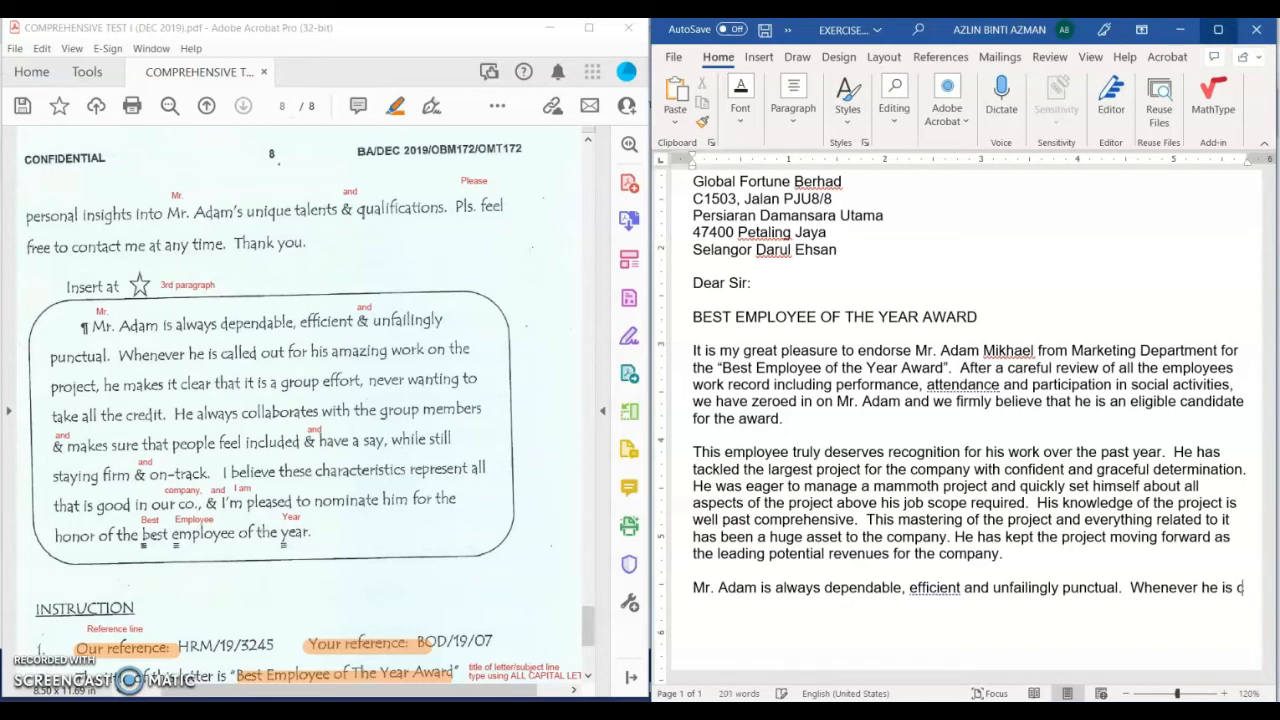
{"action": "type", "text": "alled out f"}
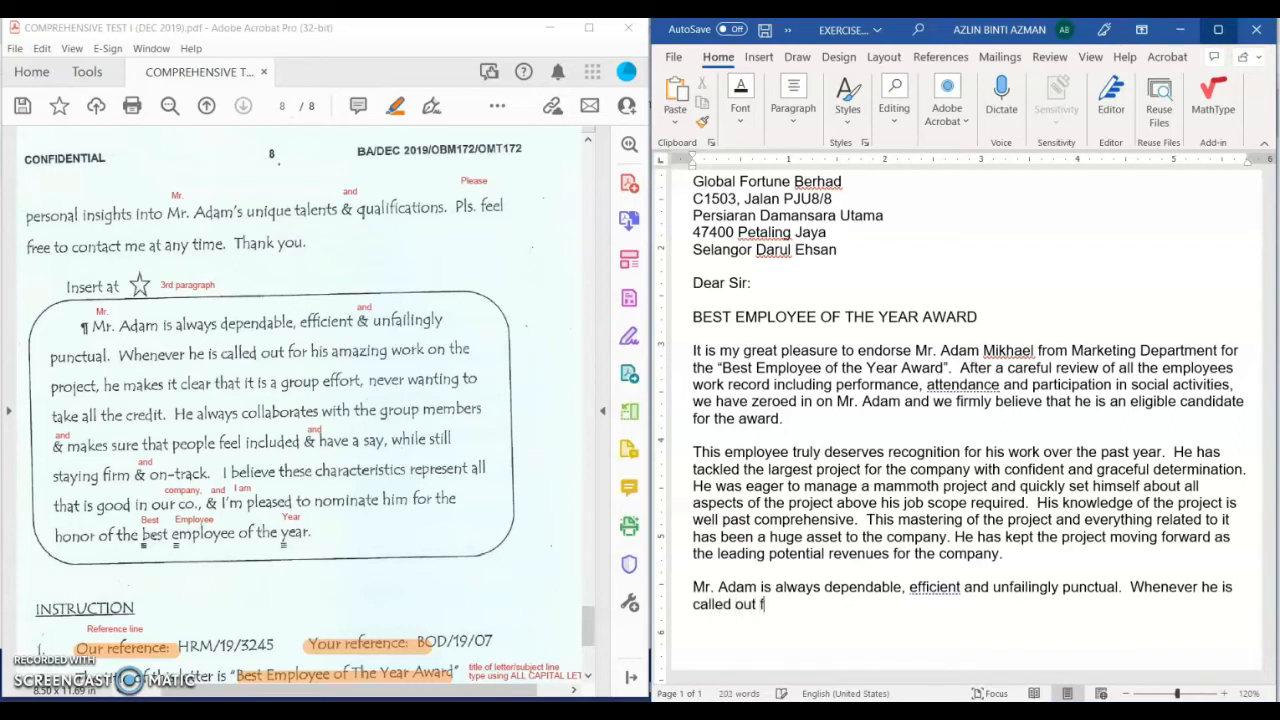
{"action": "type", "text": "or his amazling"}
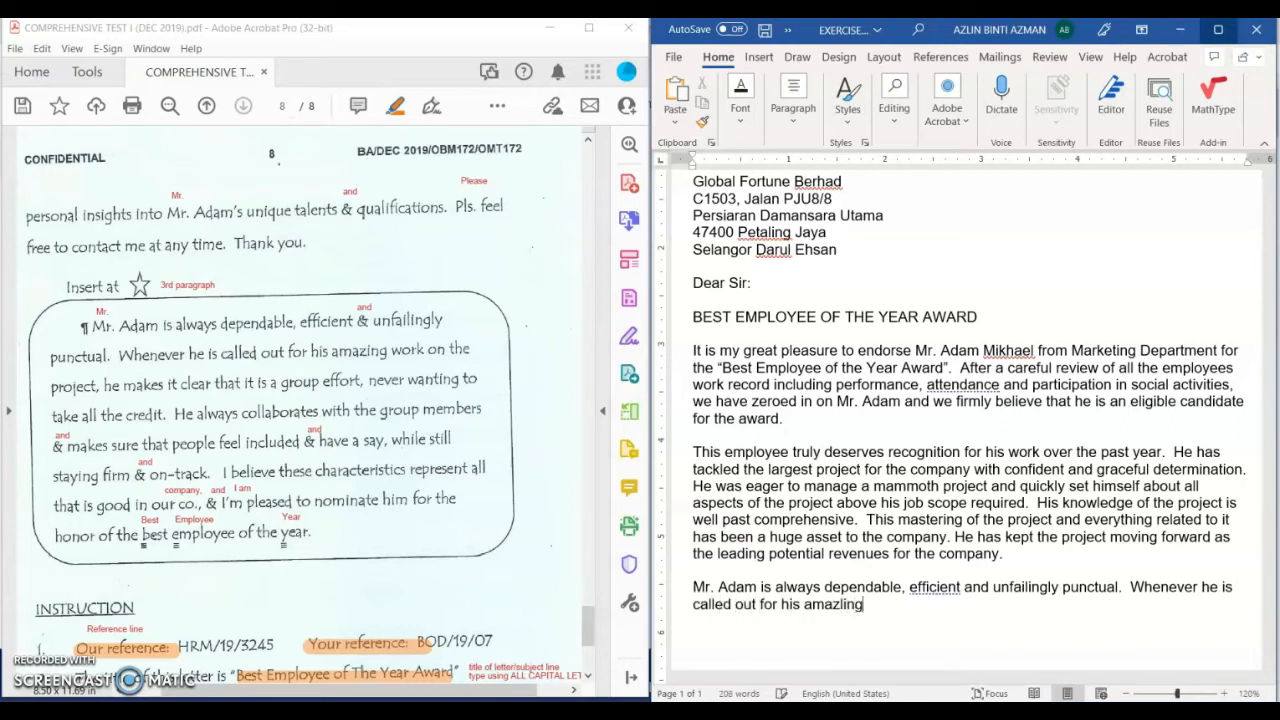
{"action": "key", "text": "BackSpace"}
{"action": "key", "text": "BackSpace"}
{"action": "key", "text": "BackSpace"}
{"action": "type", "text": "g work on th"}
{"action": "type", "text": "e project"}
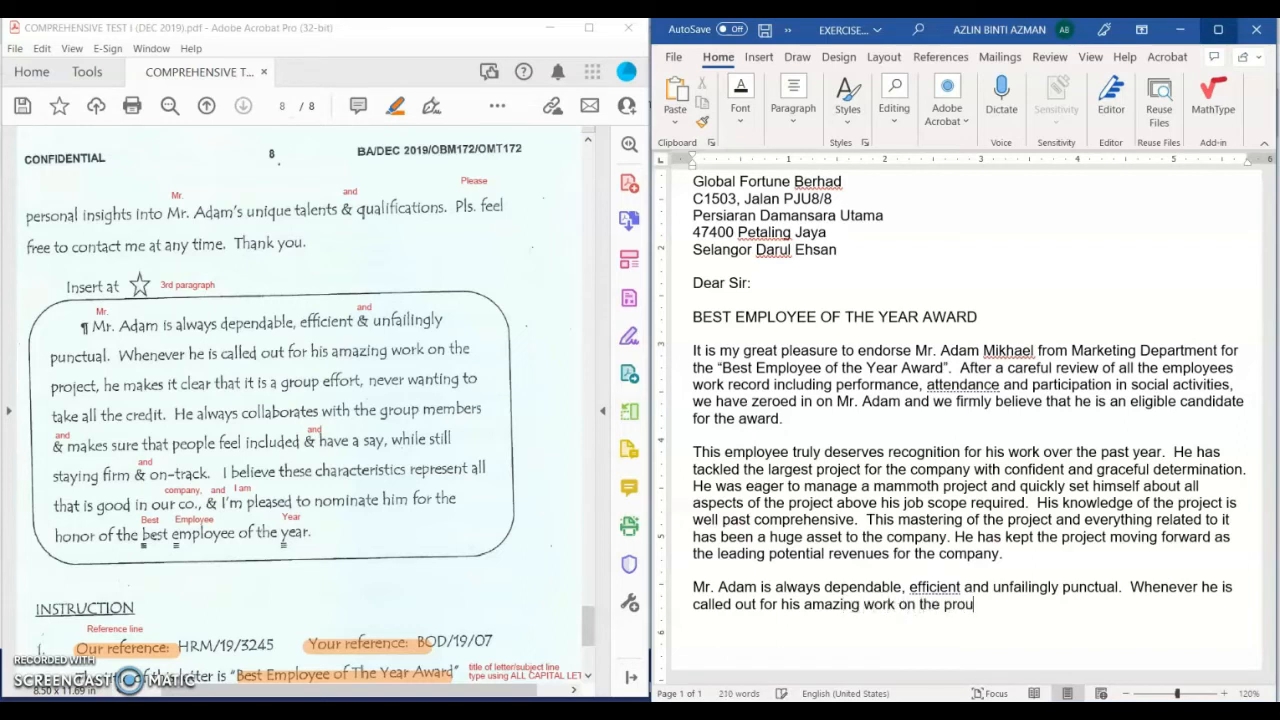
{"action": "type", "text": ", he makes it cle"}
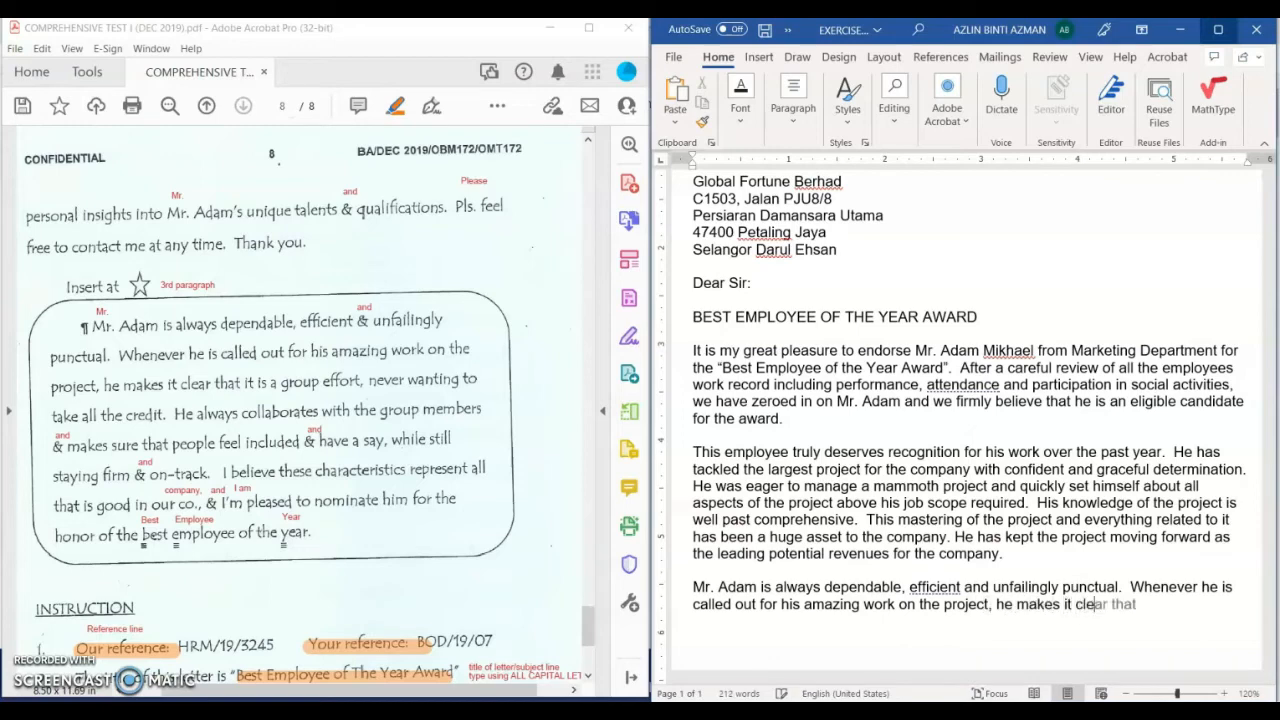
{"action": "type", "text": "ar that it is a group ef"}
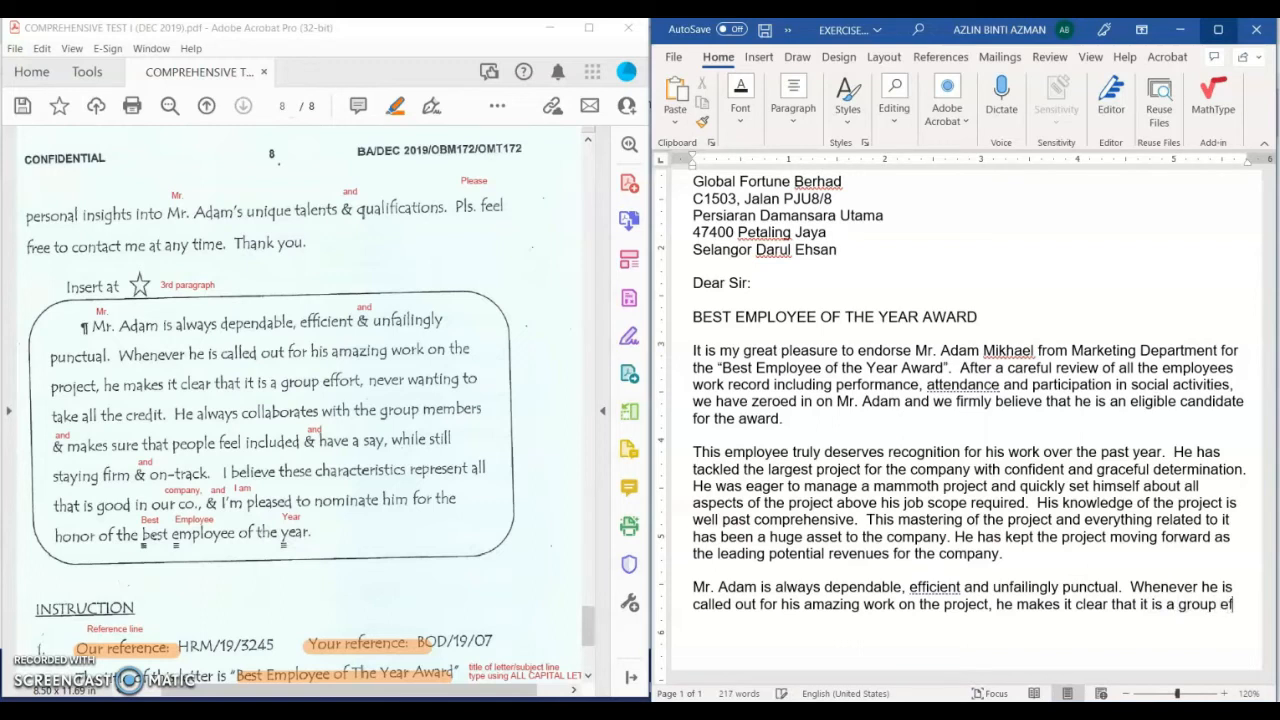
{"action": "type", "text": "fort, never wanti"}
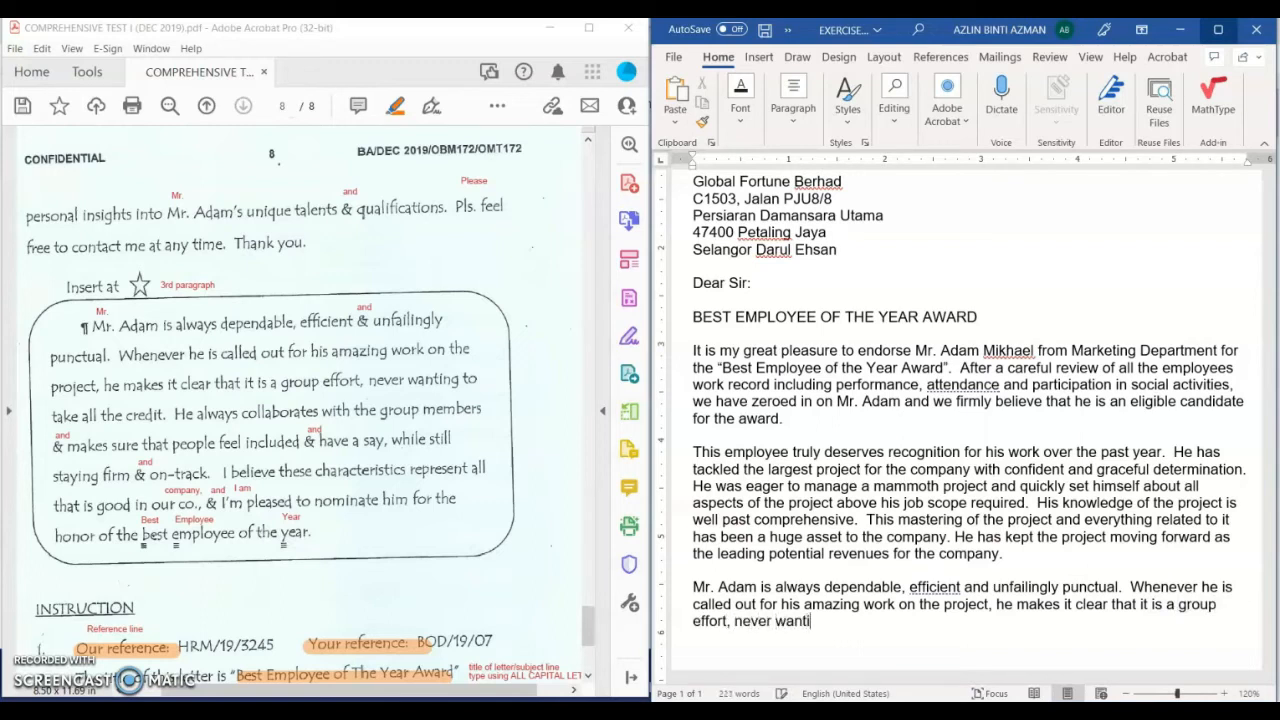
{"action": "type", "text": "ng to take al"}
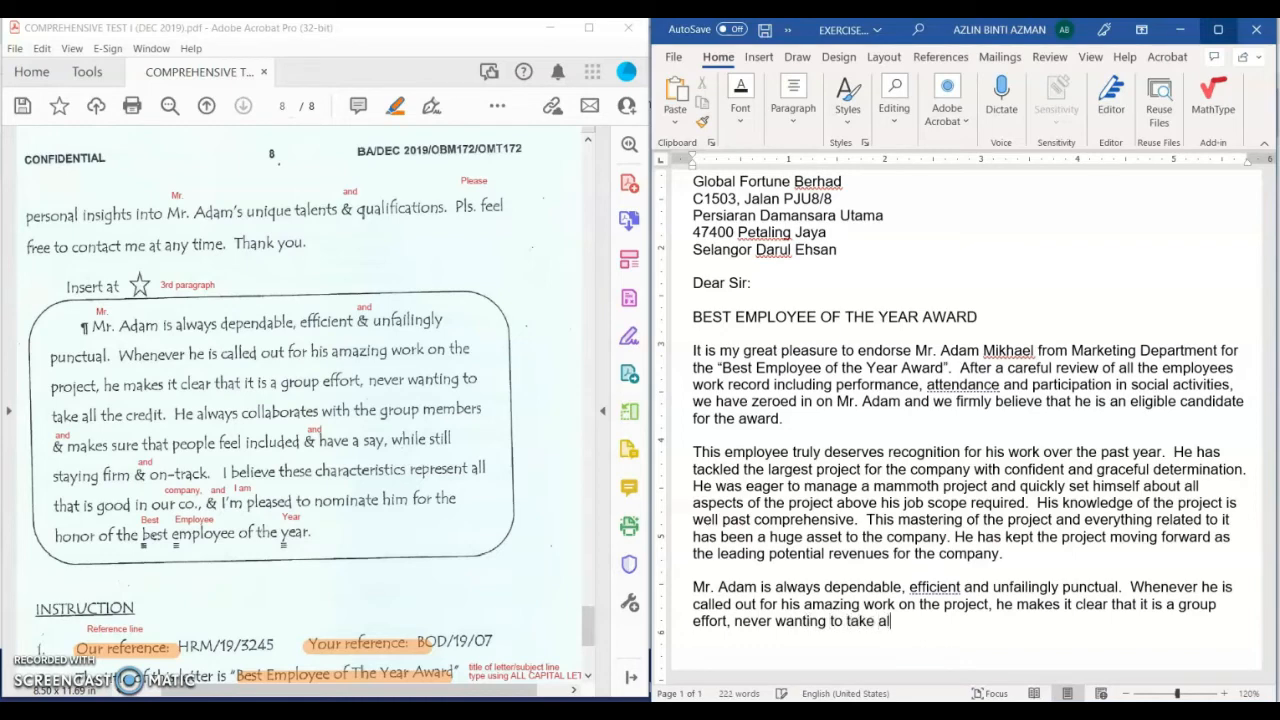
{"action": "type", "text": "l the credit.  He"}
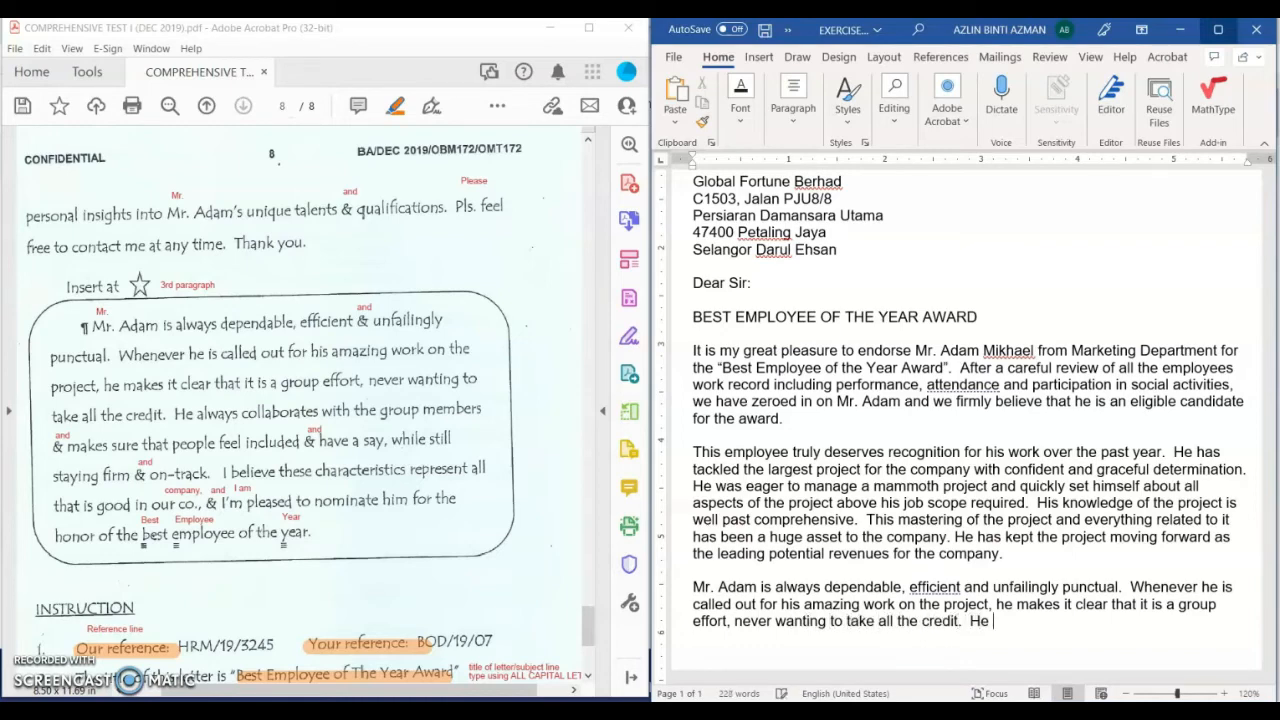
{"action": "type", "text": " always collabo"}
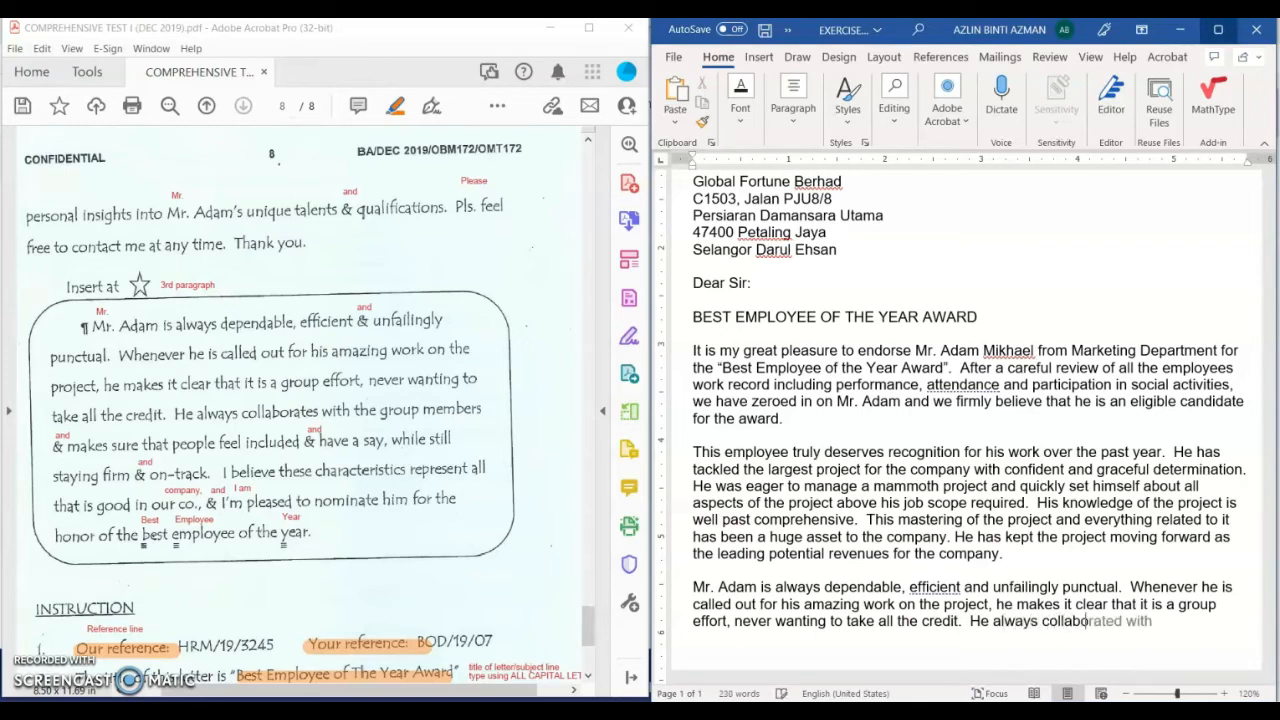
{"action": "type", "text": "rates with the group"}
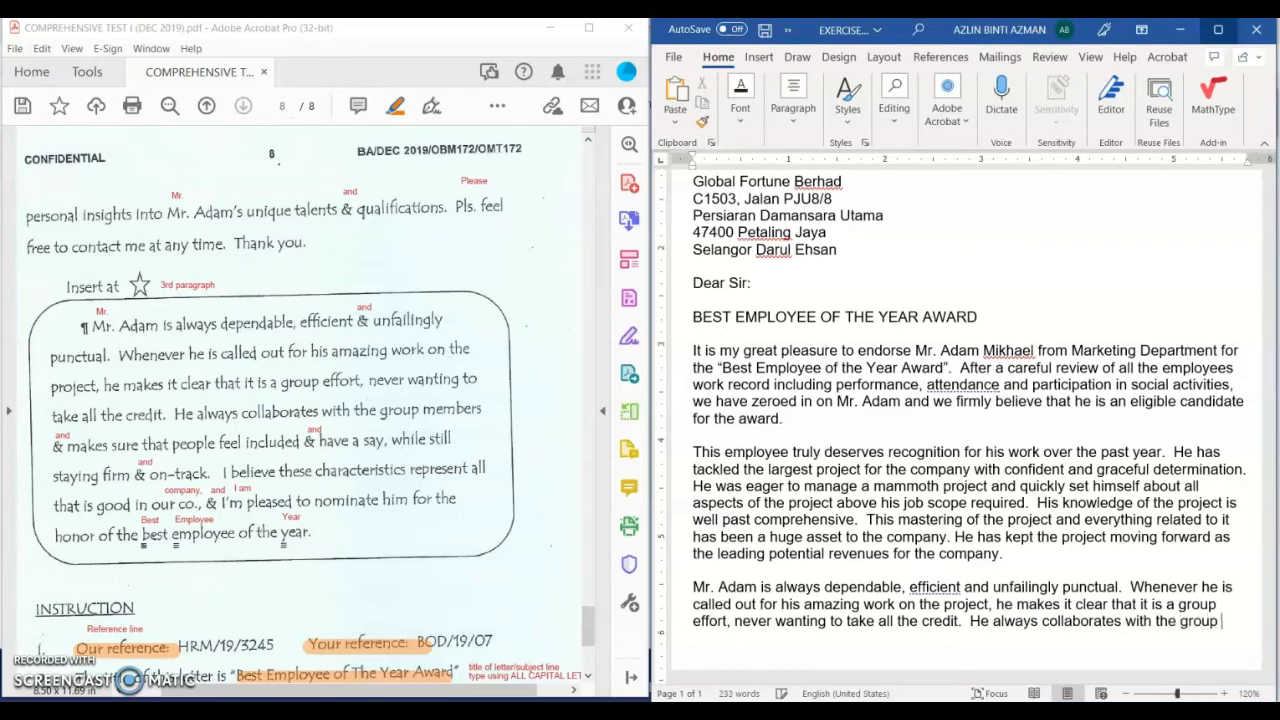
{"action": "type", "text": " members and make "}
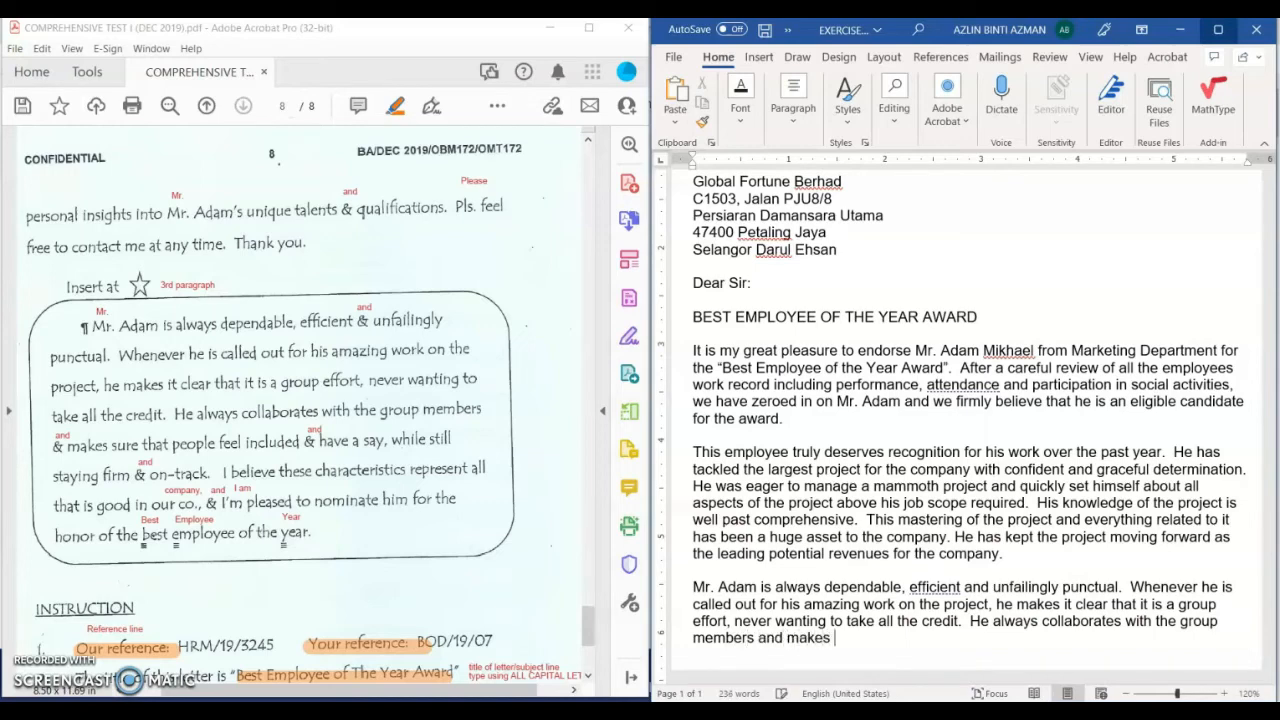
{"action": "type", "text": " sure that "}
{"action": "type", "text": "peole feel "}
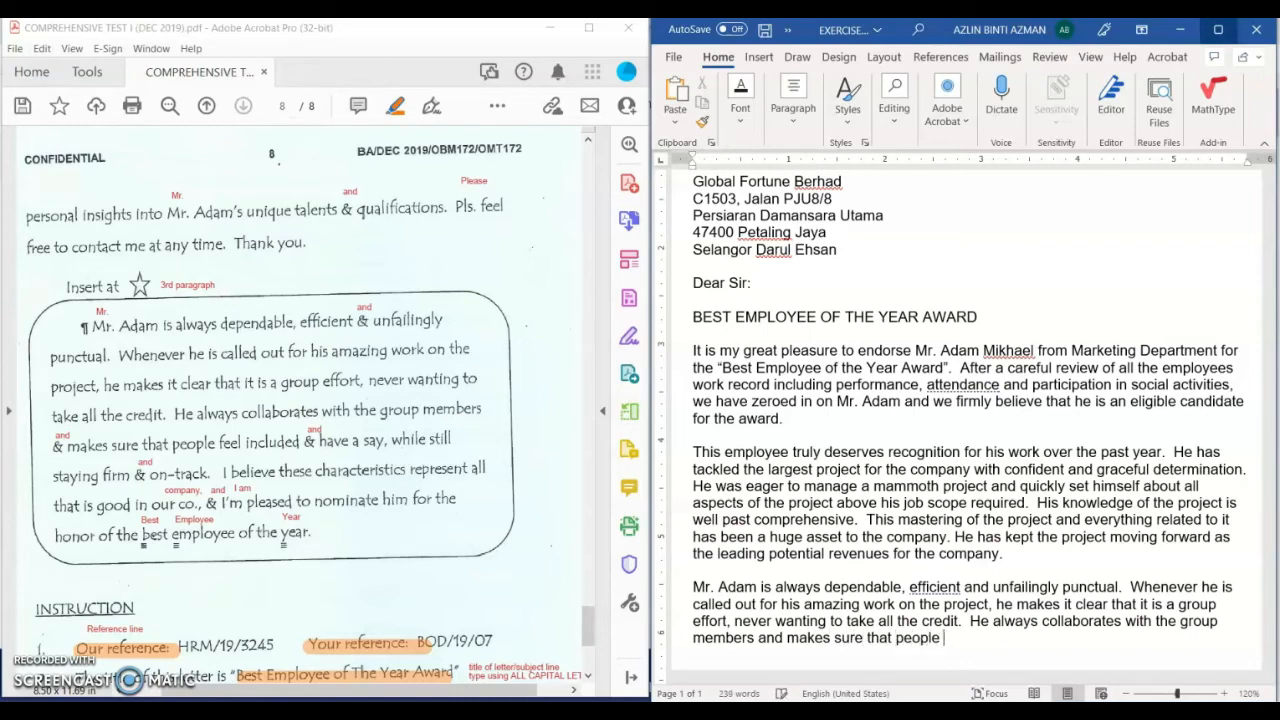
{"action": "type", "text": "included and have a "}
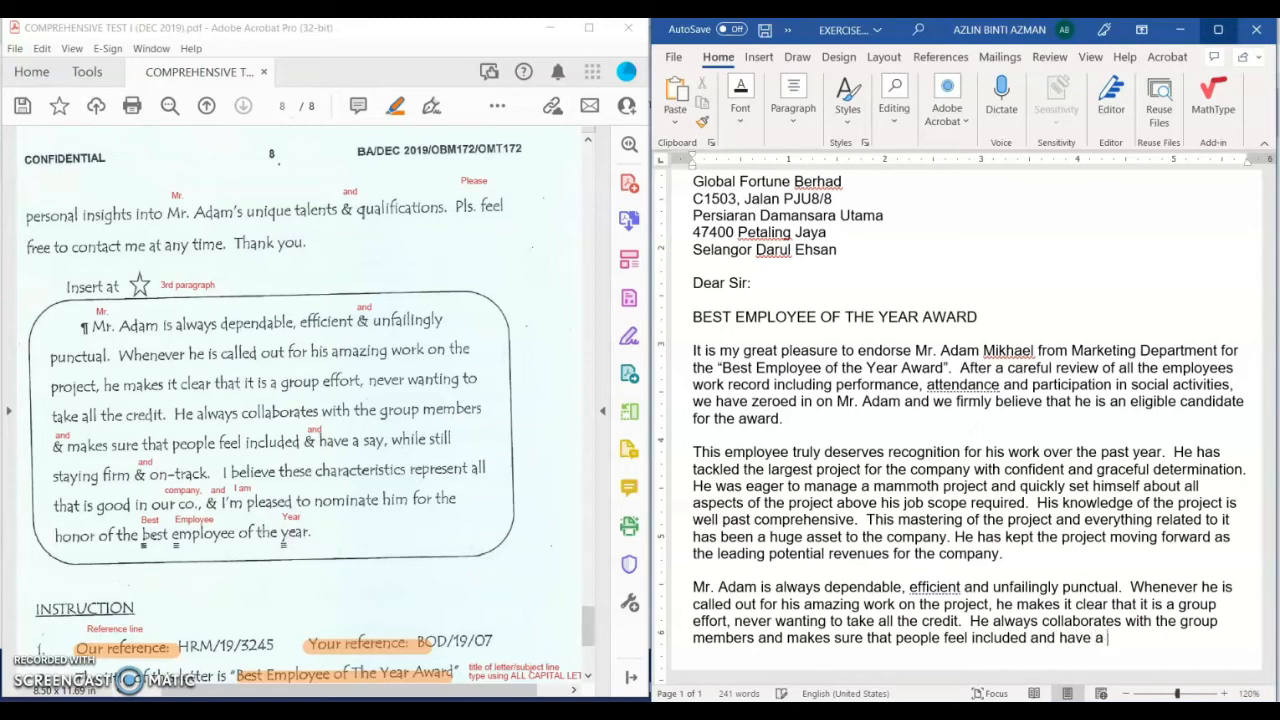
{"action": "type", "text": "say, while still st"}
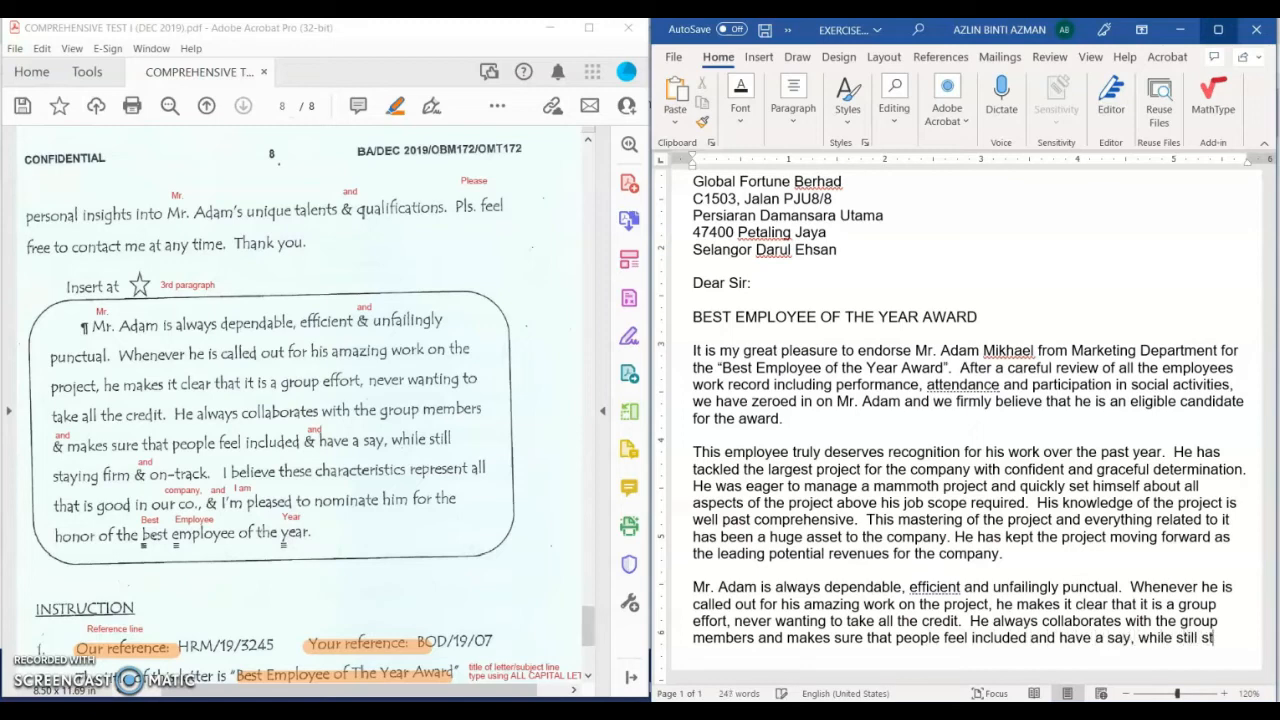
{"action": "type", "text": "aying firm and"}
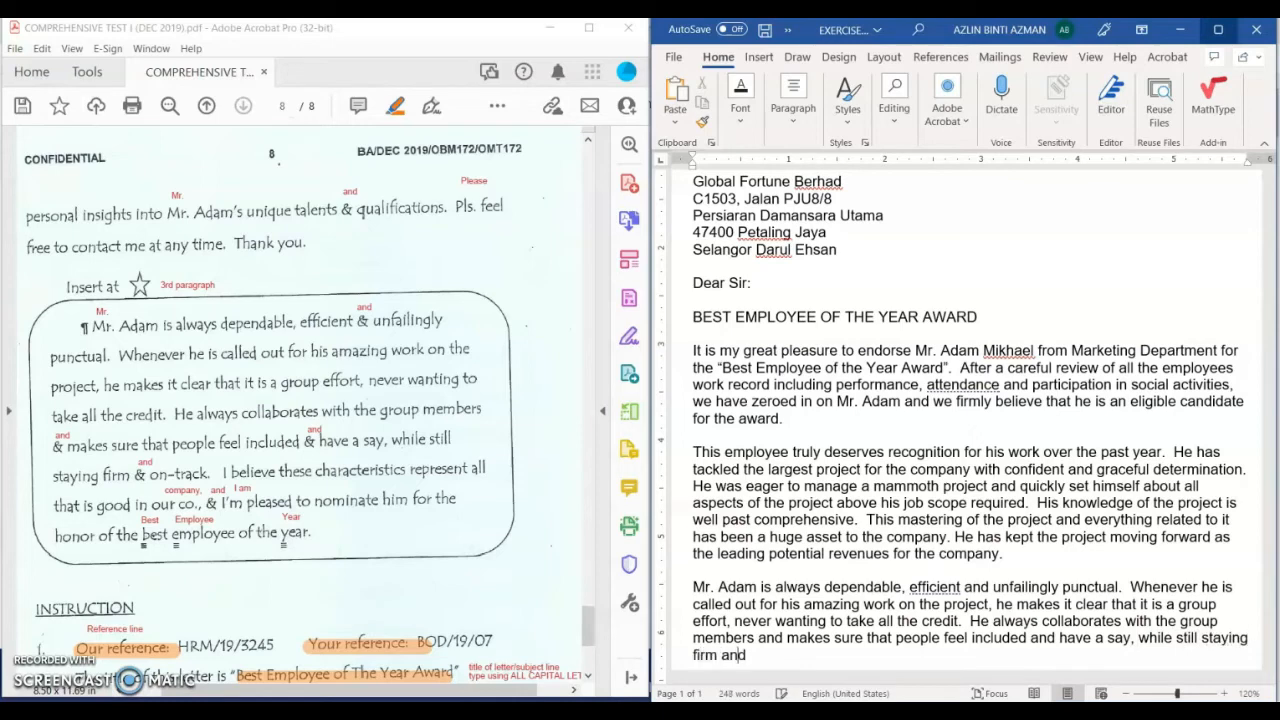
{"action": "type", "text": " on-track.  I believe these"}
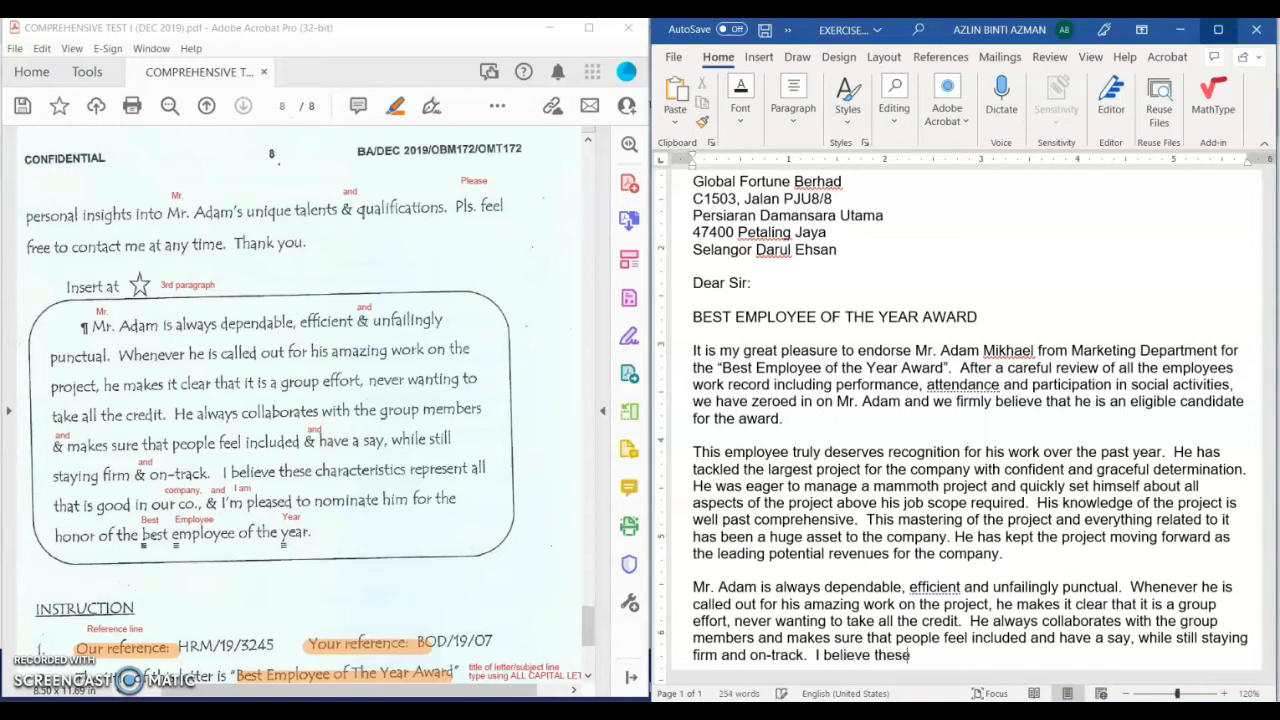
{"action": "type", "text": " characteristics represent"}
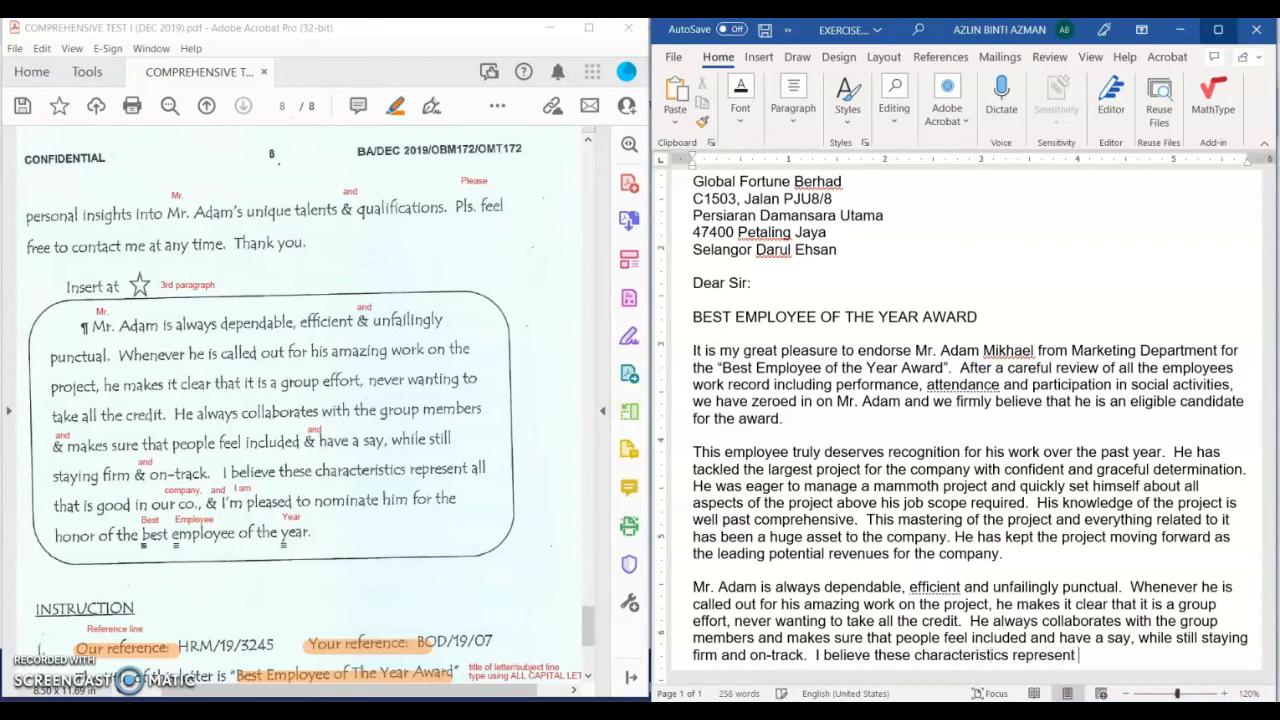
{"action": "type", "text": " all this is good "}
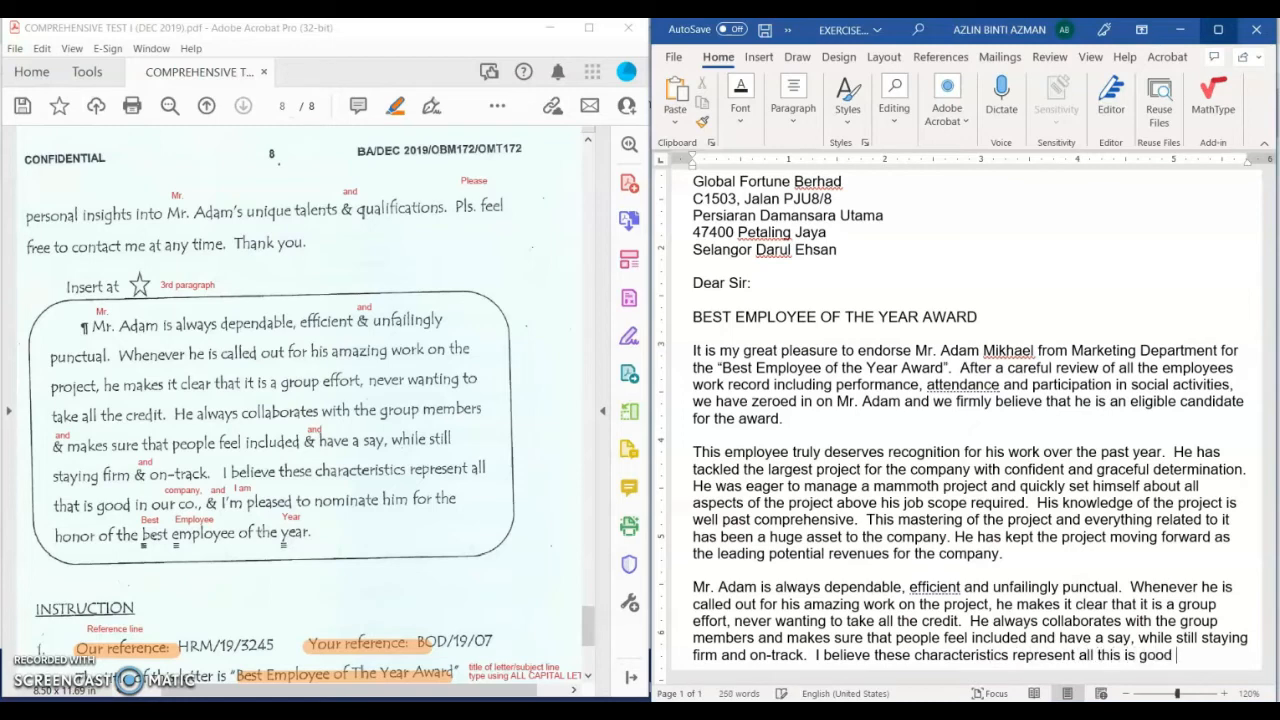
{"action": "type", "text": "in our compa"}
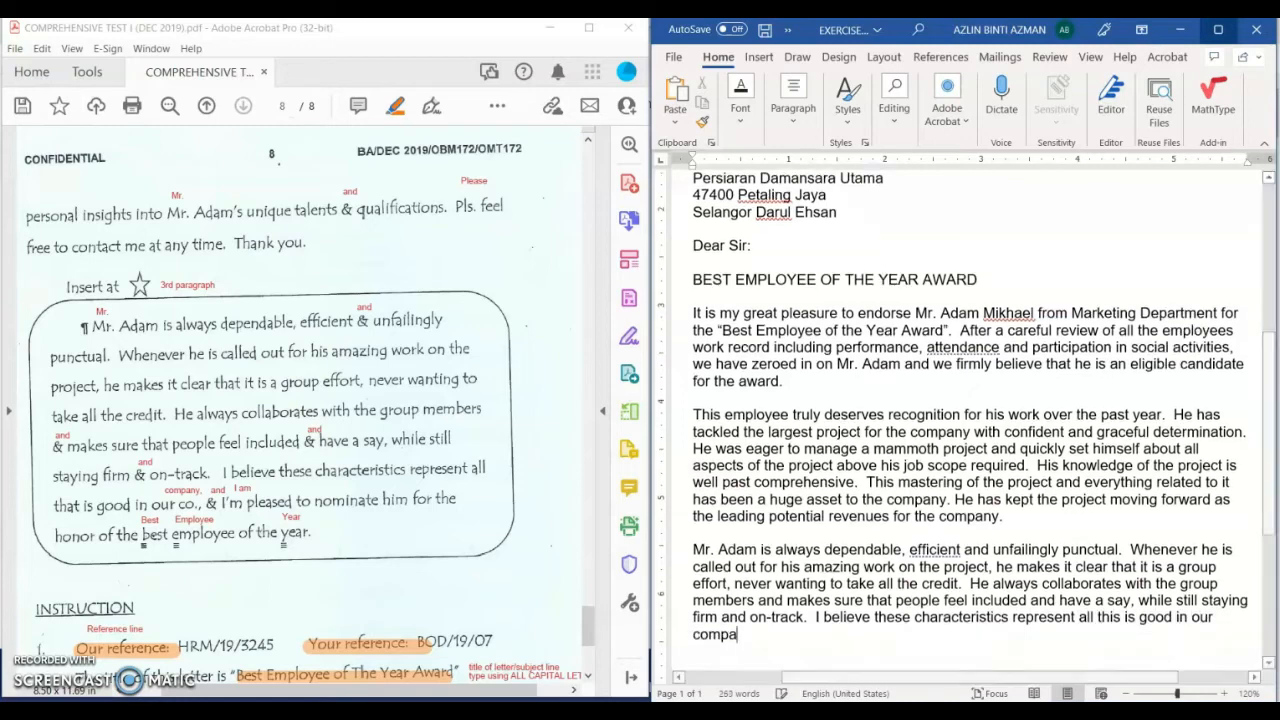
{"action": "type", "text": "ny, and "}
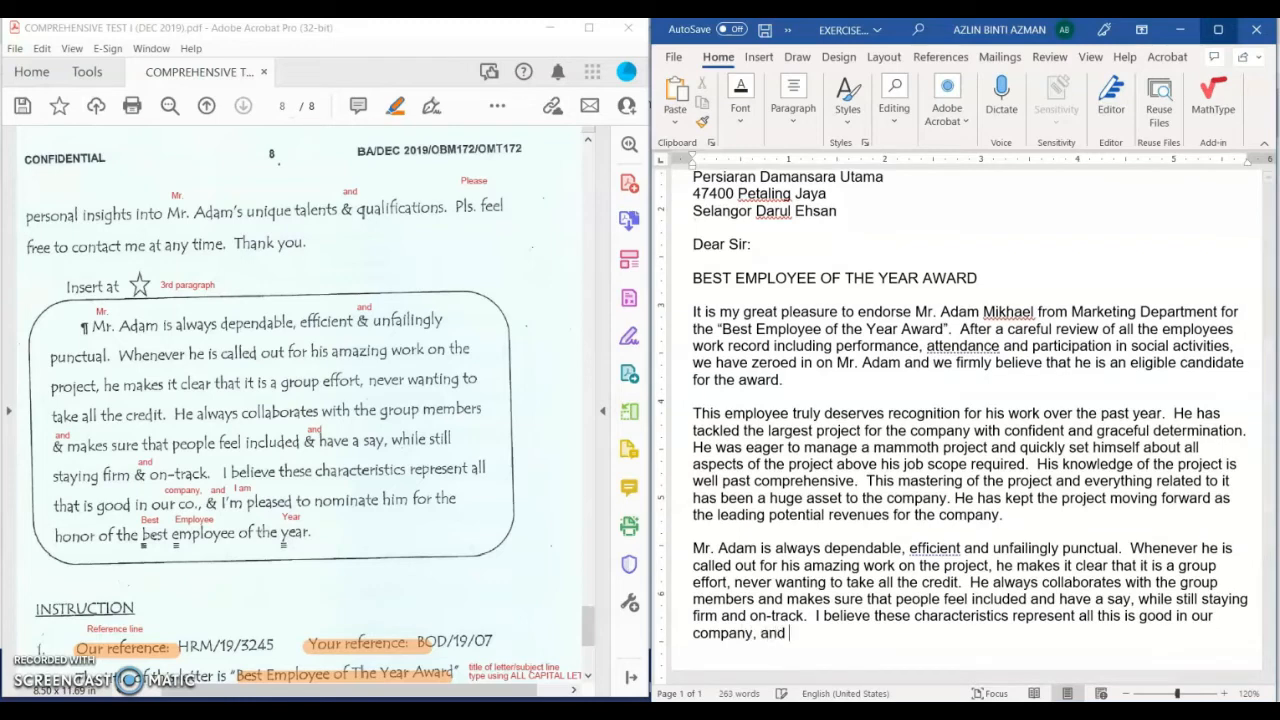
{"action": "type", "text": "I am pleased to "}
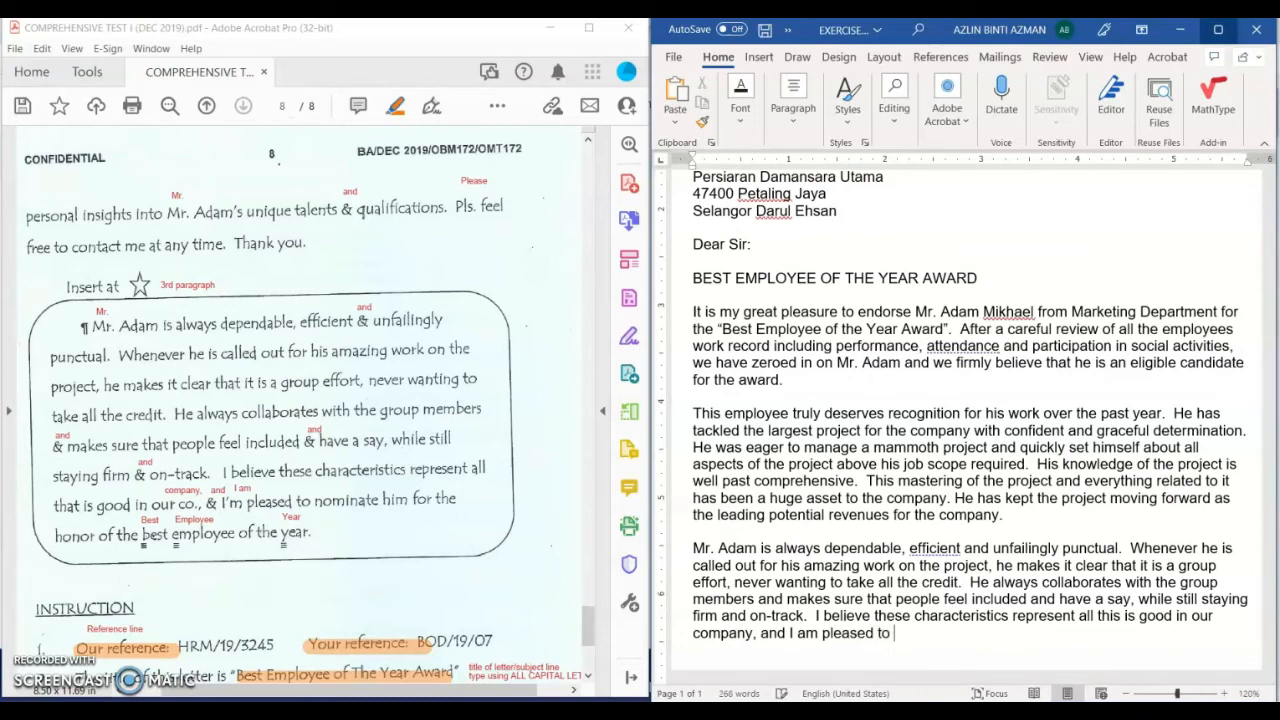
{"action": "type", "text": "nominated hi"}
Step: End the paragraph with 'nominate him for the honor of the Best Employee of the Year' and start a new paragraph
{"action": "key", "text": "BackSpace"}
{"action": "key", "text": "BackSpace"}
{"action": "key", "text": "BackSpace"}
{"action": "key", "text": "BackSpace"}
{"action": "type", "text": "him for th"}
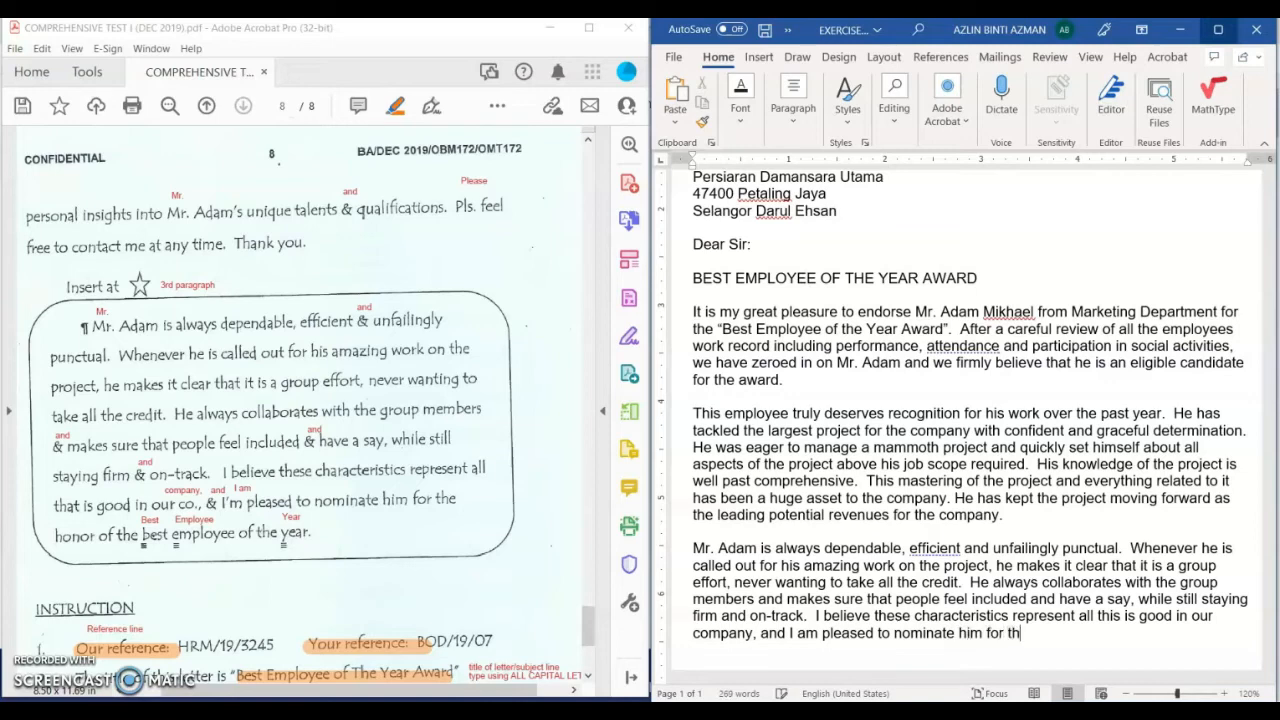
{"action": "type", "text": "e honor the"}
{"action": "key", "text": "BackSpace"}
{"action": "key", "text": "BackSpace"}
{"action": "key", "text": "BackSpace"}
{"action": "type", "text": "of the Best "}
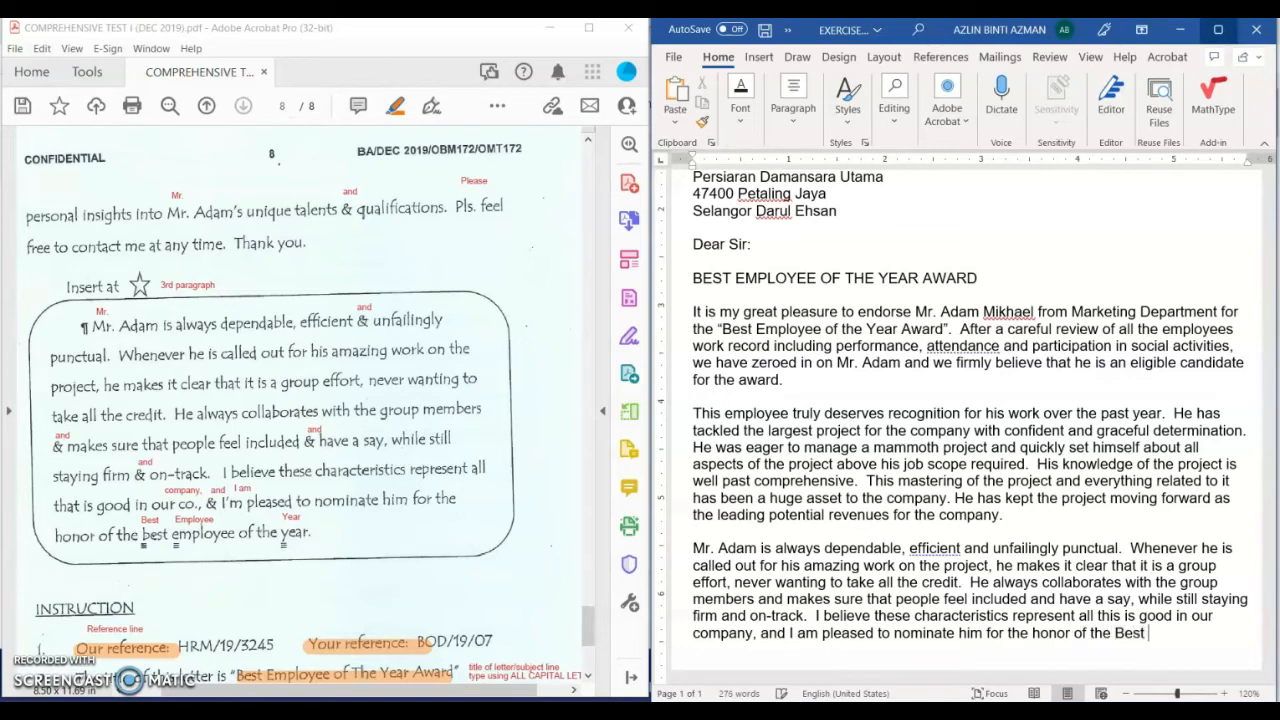
{"action": "type", "text": "Employee of the Year"}
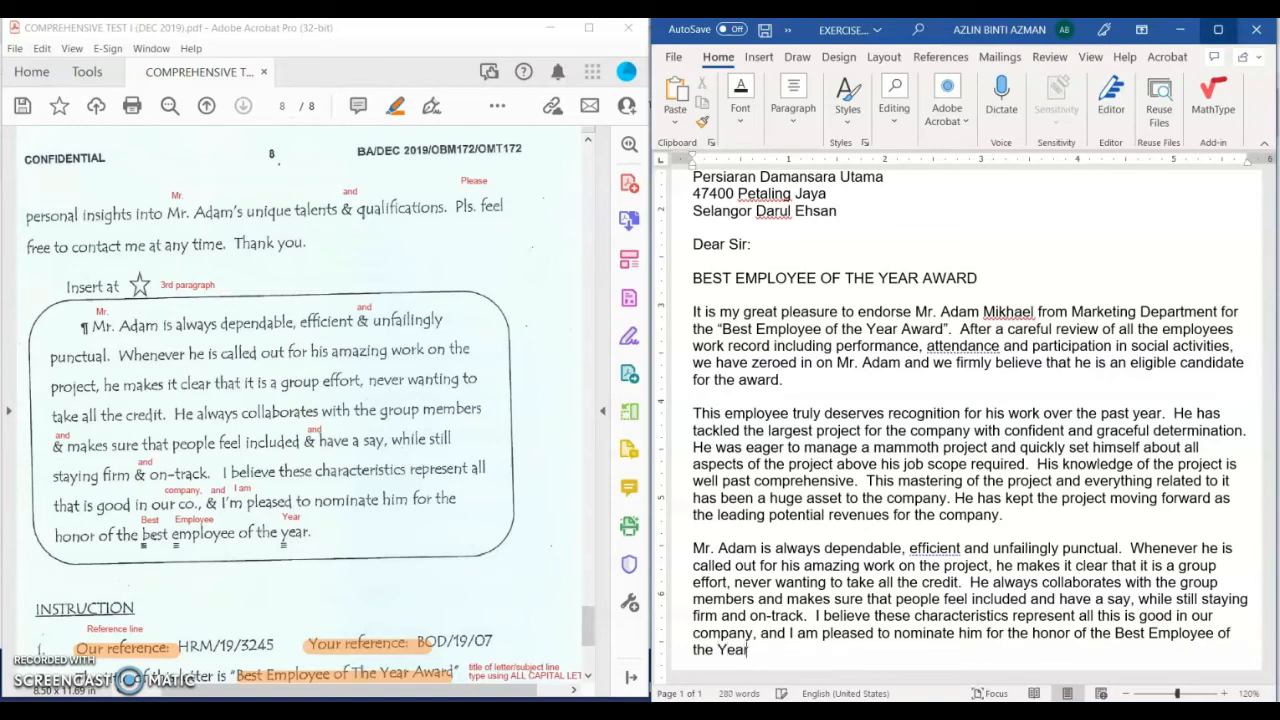
{"action": "key", "text": "Return"}
{"action": "key", "text": "Return"}
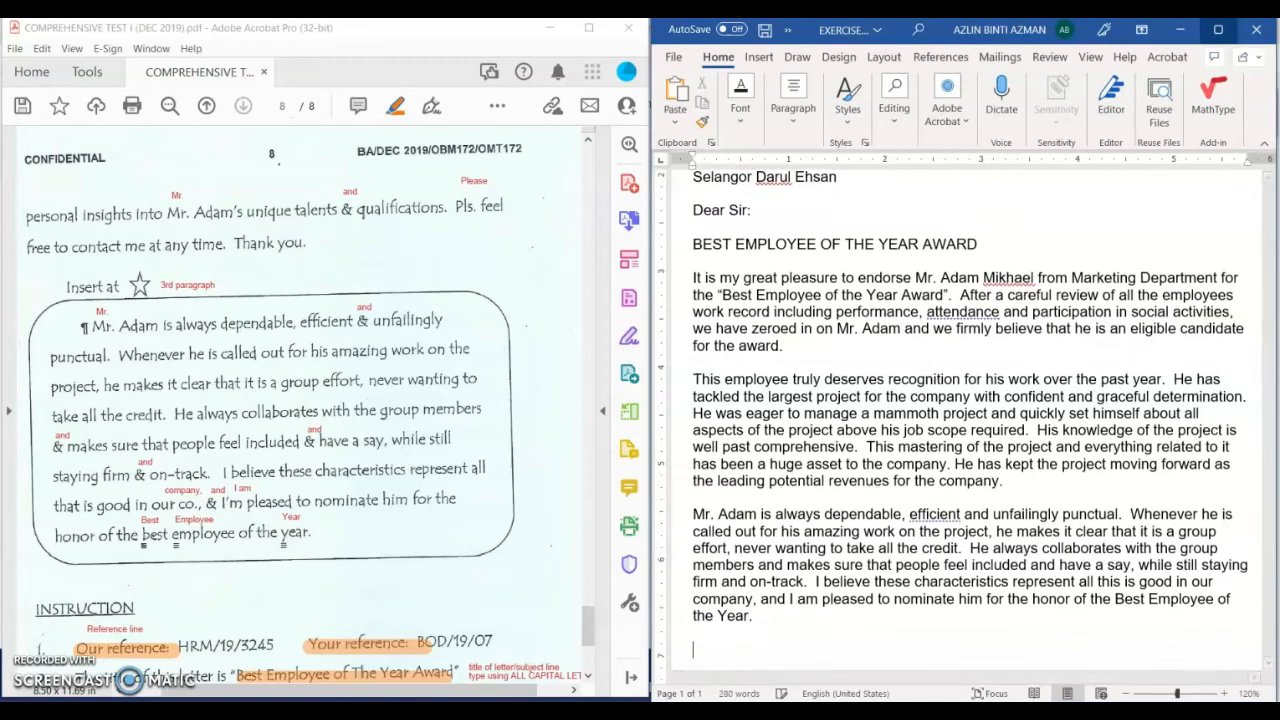
{"action": "scroll", "coordinate": [250, 380], "scroll_direction": "up", "scroll_amount": 6}
Step: Type 'I hope the top management will seriously consider him for this prestigious award' and begin the supporting sentence
{"action": "scroll", "coordinate": [245, 377], "scroll_direction": "up", "scroll_amount": 3}
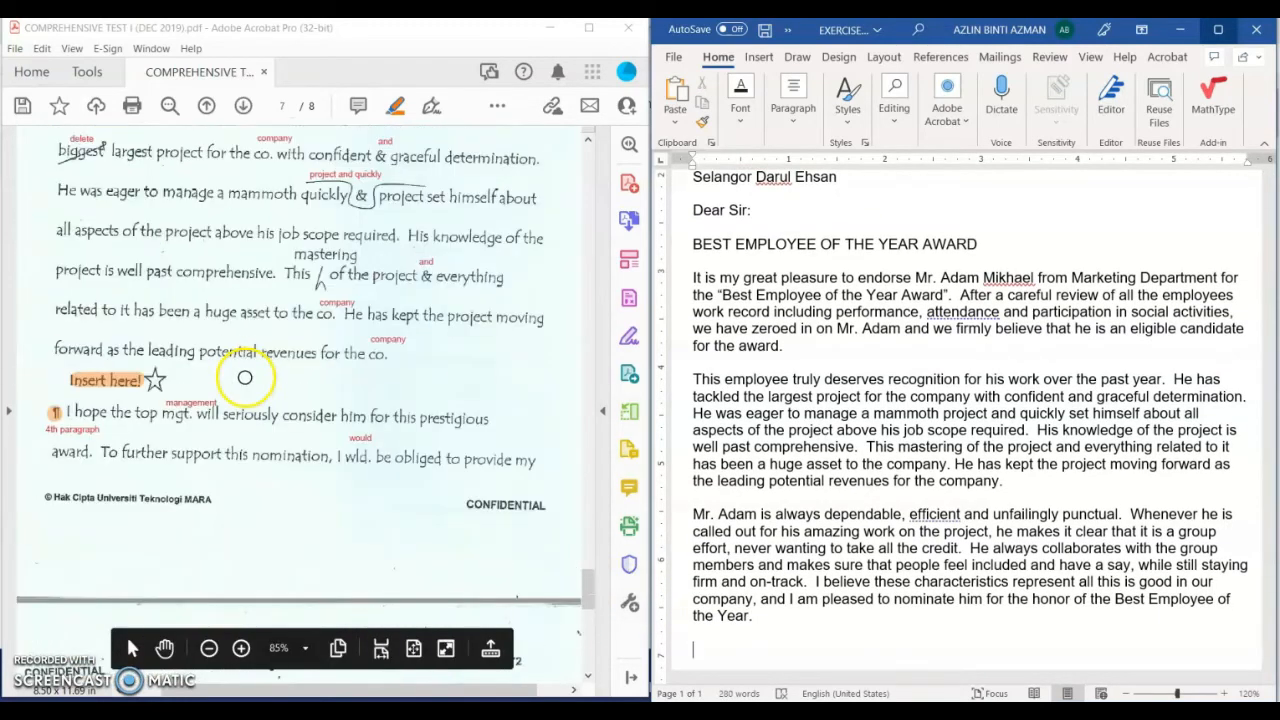
{"action": "scroll", "coordinate": [114, 343], "scroll_direction": "down", "scroll_amount": 1}
{"action": "scroll", "coordinate": [714, 500], "scroll_direction": "down", "scroll_amount": 1}
{"action": "scroll", "coordinate": [842, 538], "scroll_direction": "down", "scroll_amount": 4}
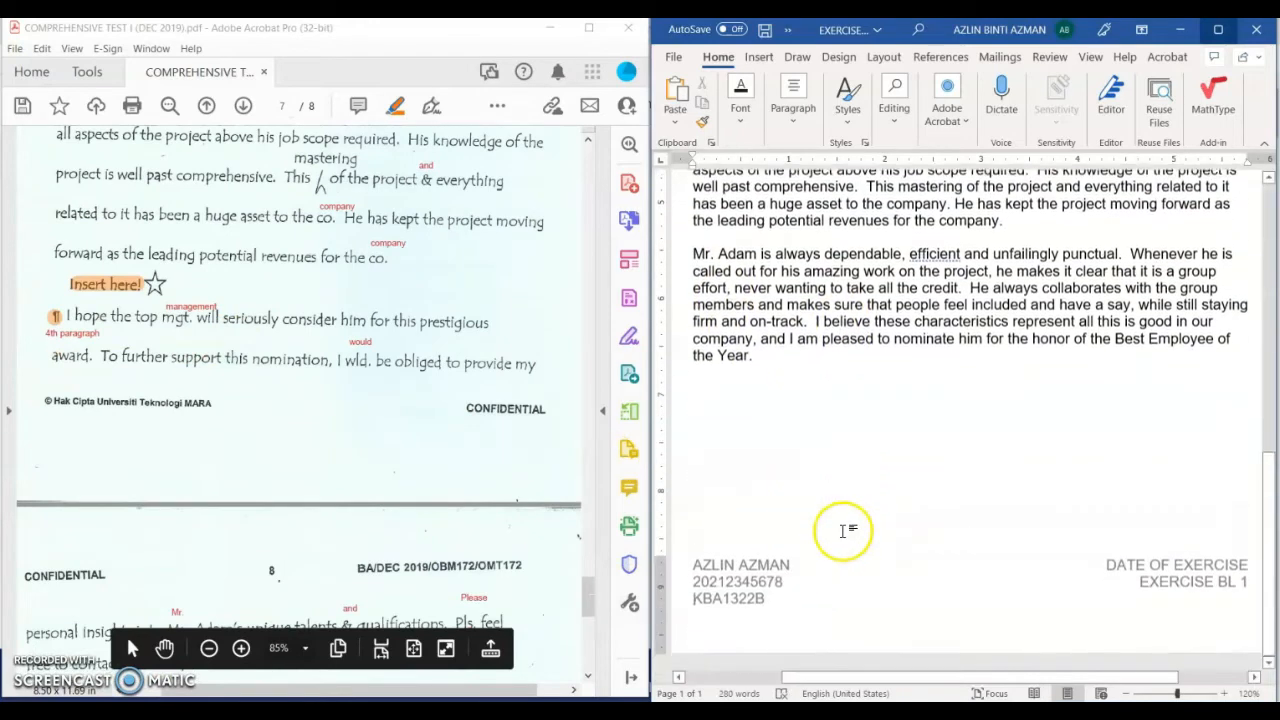
{"action": "type", "text": "I hop"}
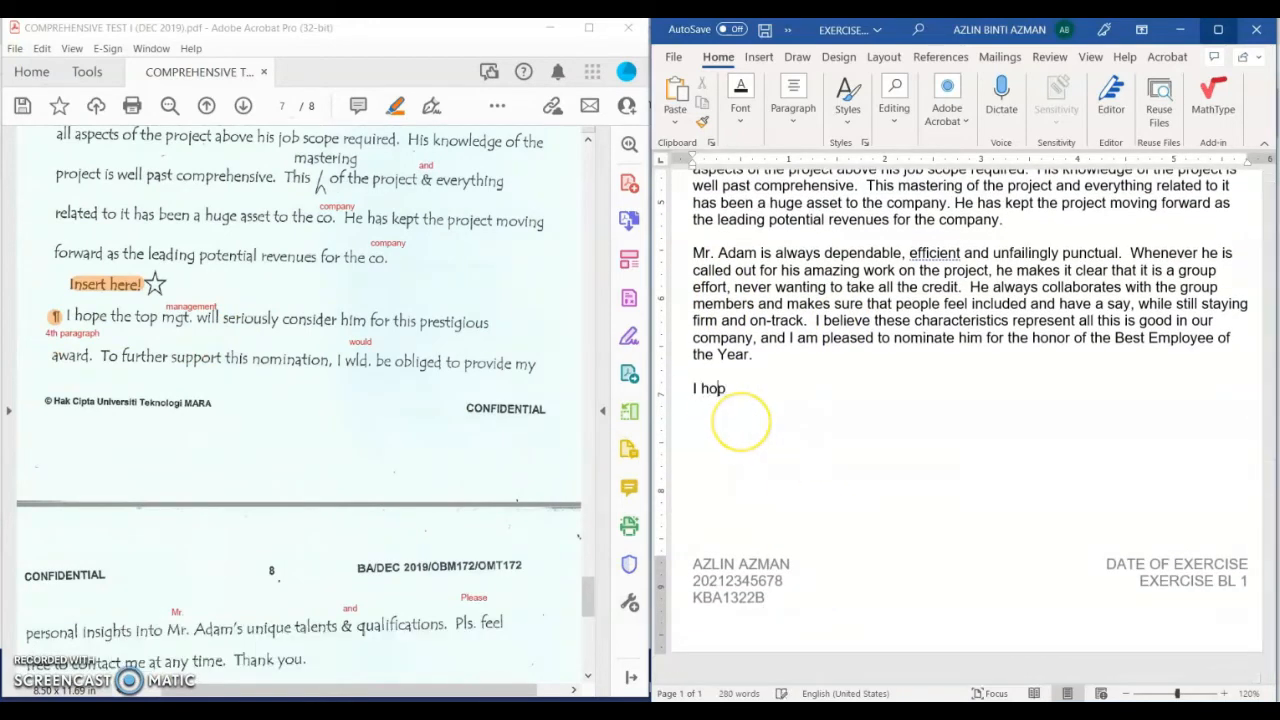
{"action": "type", "text": "e the top management "}
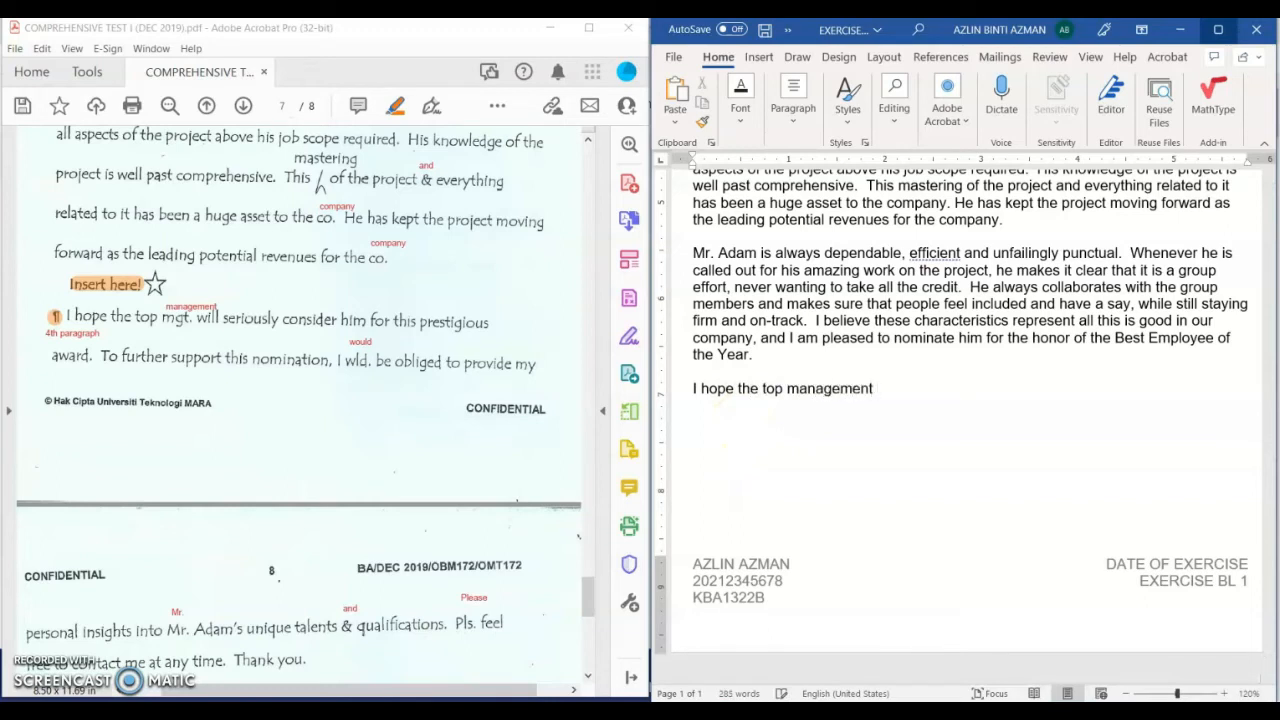
{"action": "type", "text": "will seriously co"}
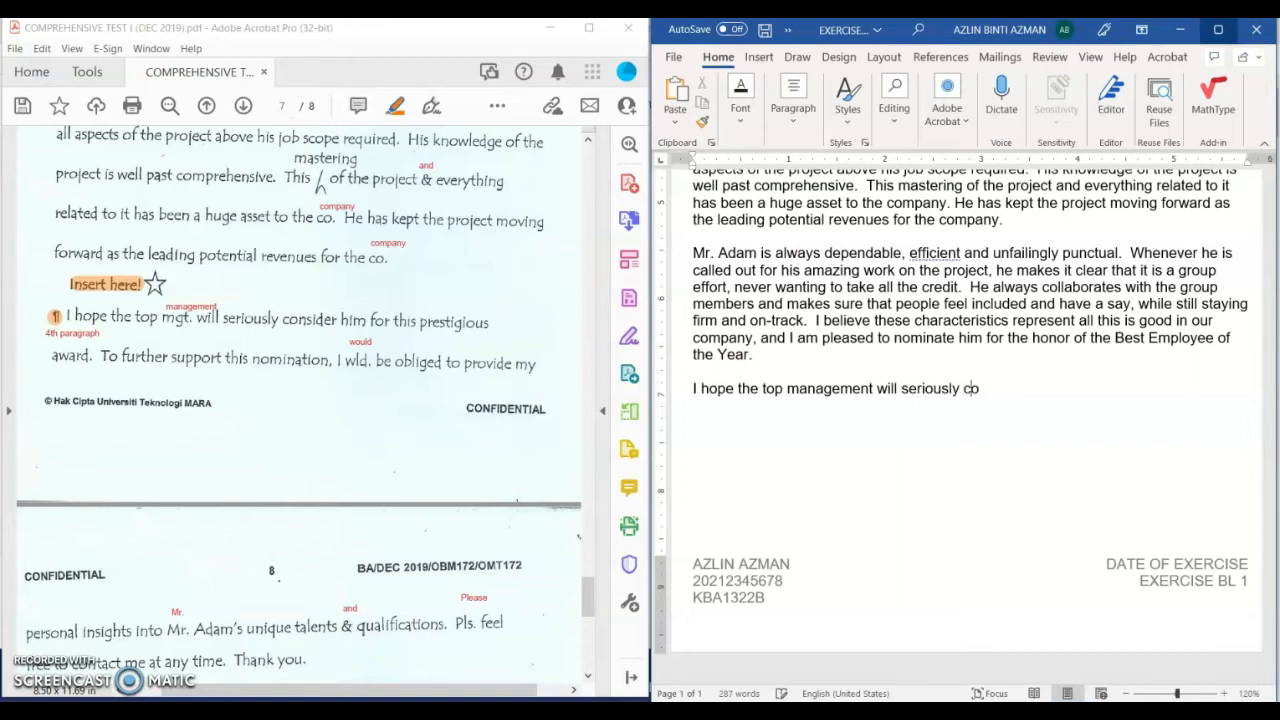
{"action": "type", "text": "nsider him for the"}
{"action": "key", "text": "BackSpace"}
{"action": "key", "text": "BackSpace"}
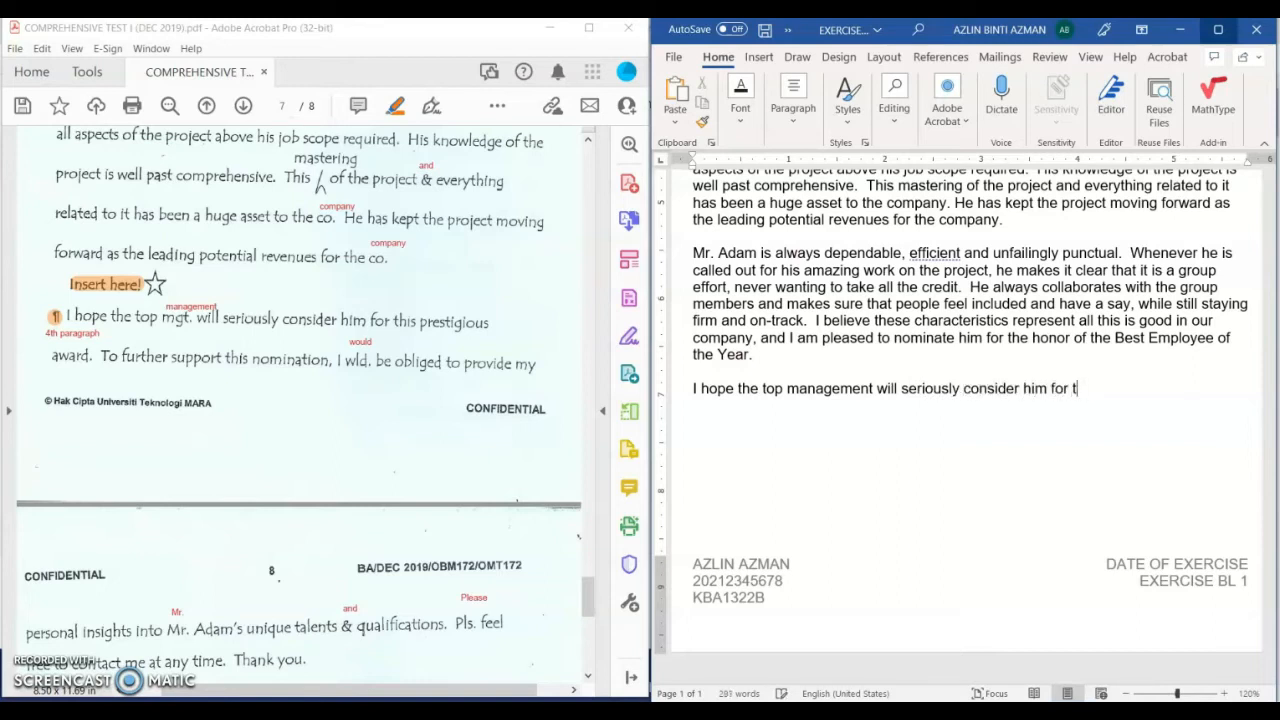
{"action": "type", "text": "his presti"}
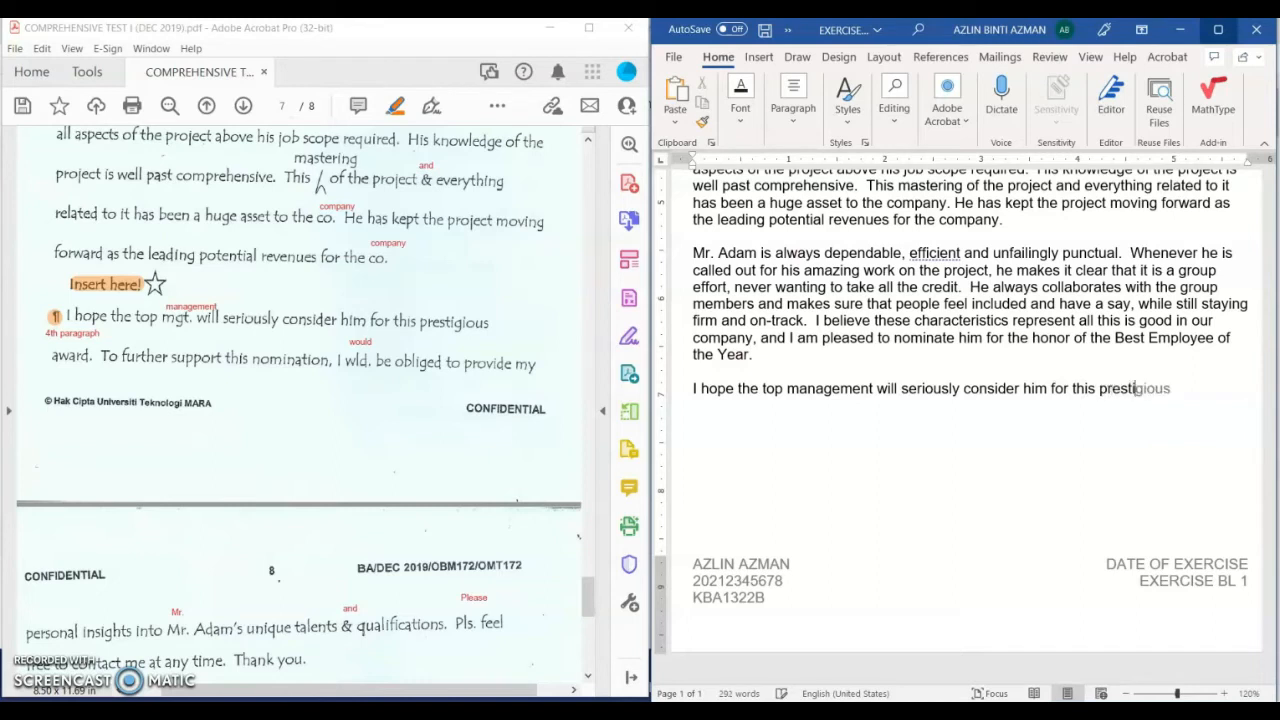
{"action": "type", "text": "gious award.  To further "}
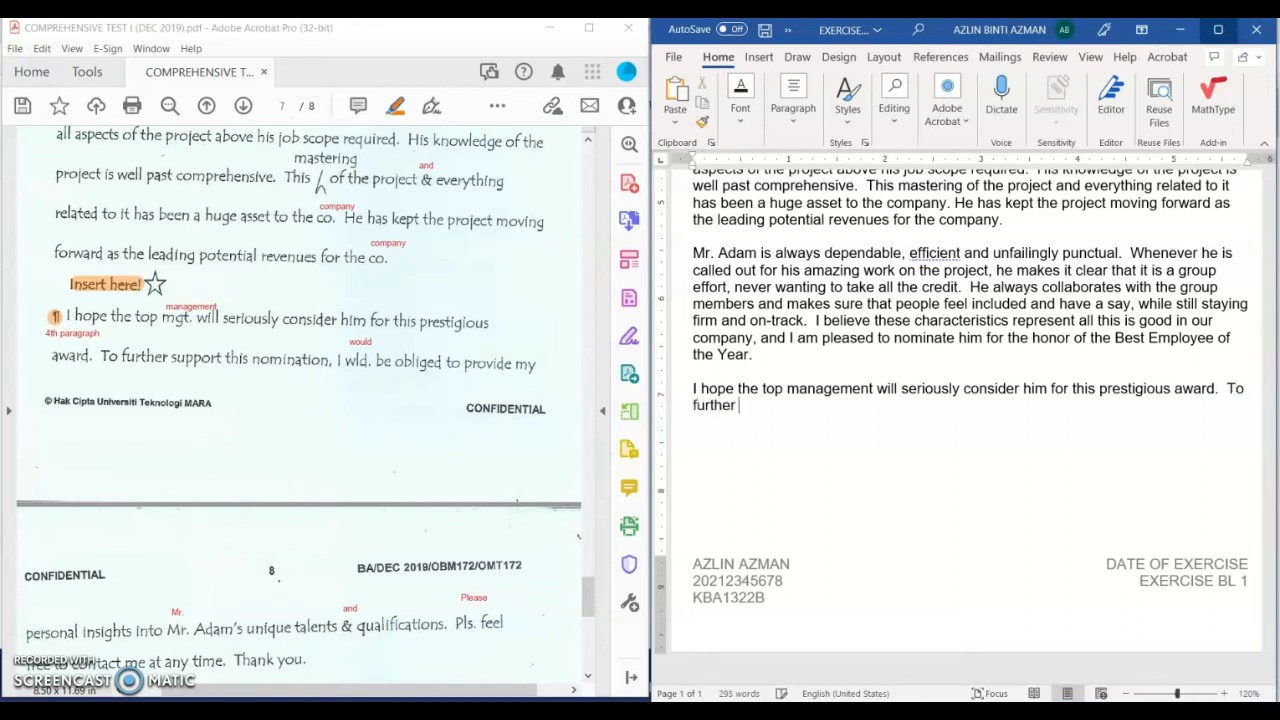
{"action": "type", "text": "support this nomin"}
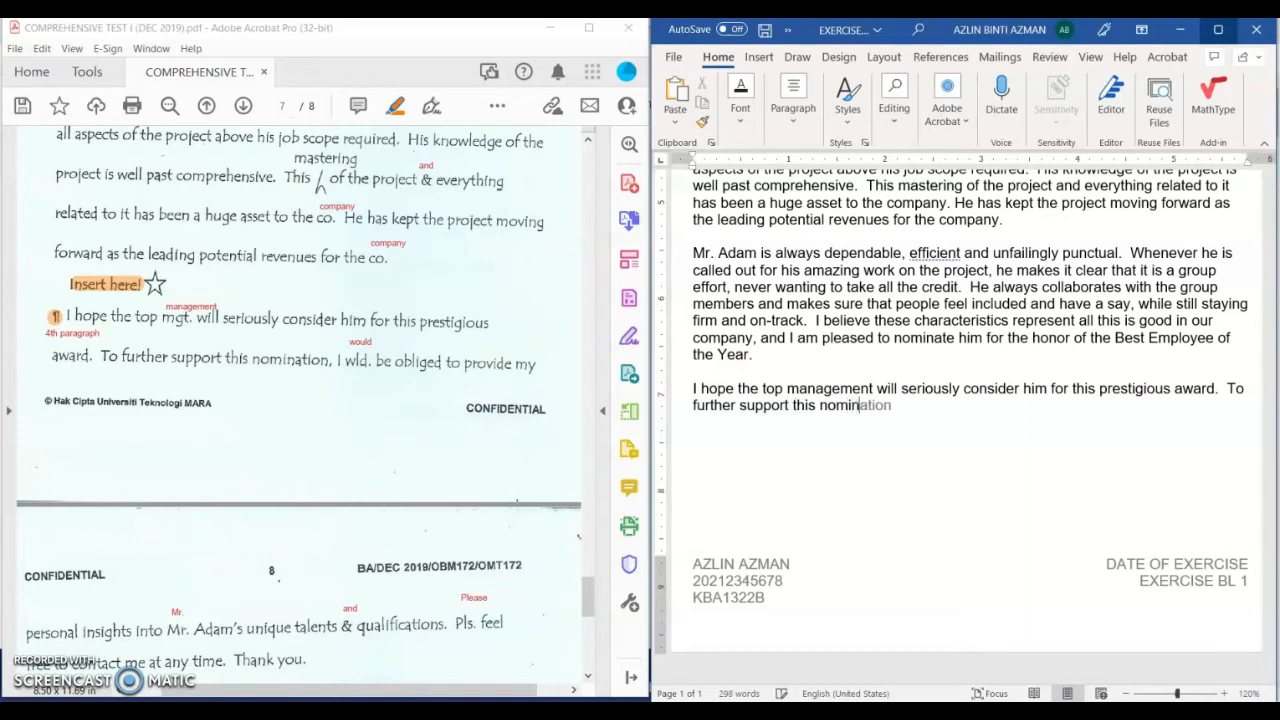
{"action": "type", "text": "ation, I would be "}
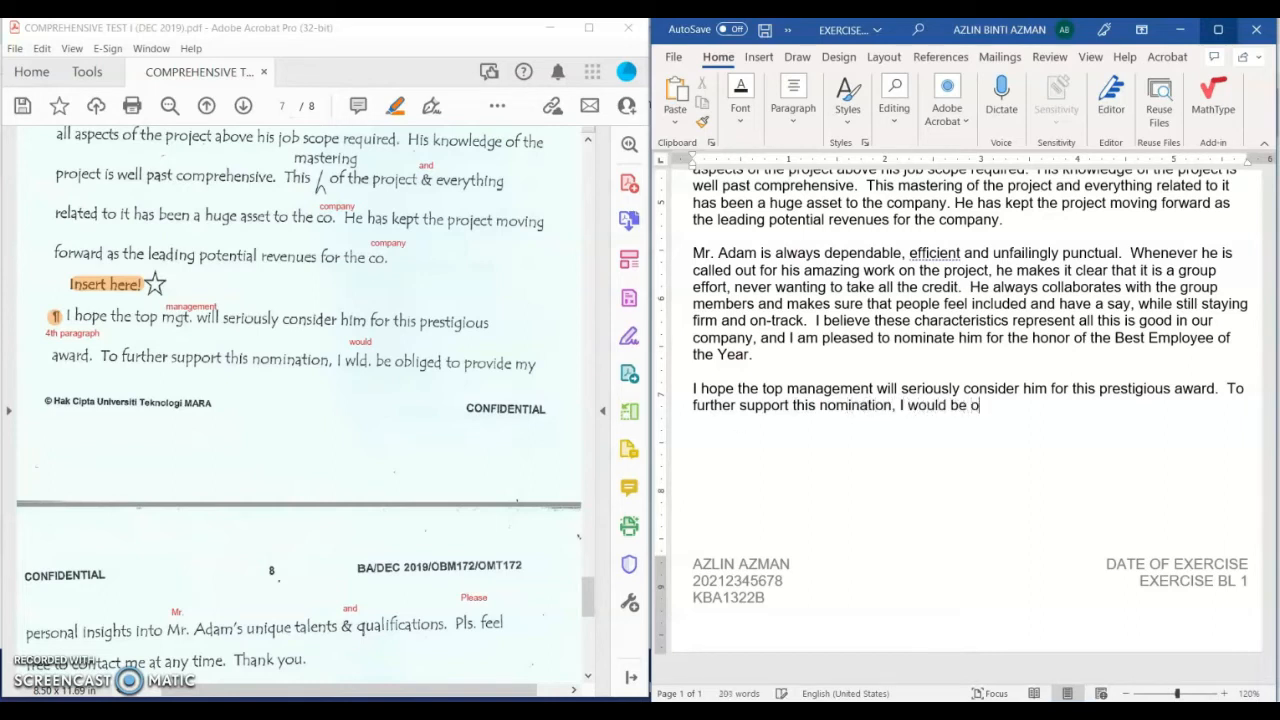
{"action": "type", "text": "obliged"}
{"action": "type", "text": " provide m"}
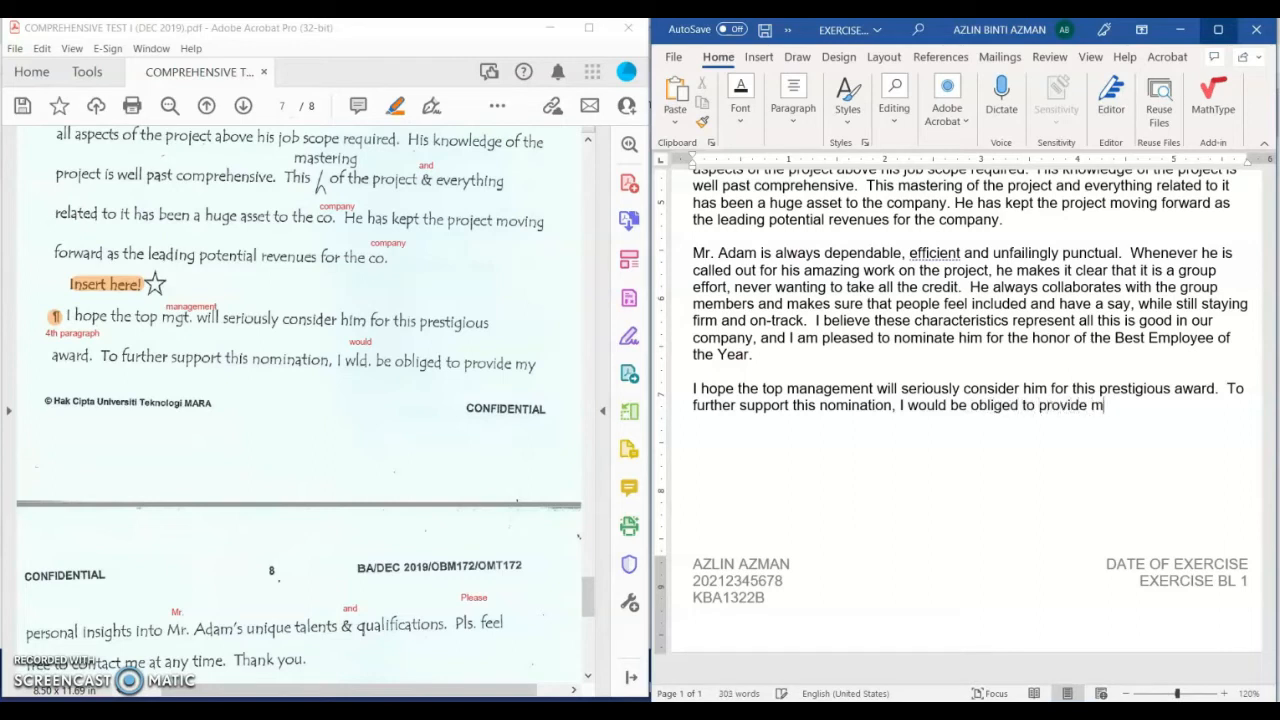
{"action": "type", "text": "ya pe"}
Step: Finish with the personal insights sentence, 'Please feel free to contact me at any time', and 'Thank you.'
{"action": "key", "text": "BackSpace"}
{"action": "key", "text": "BackSpace"}
{"action": "key", "text": "BackSpace"}
{"action": "key", "text": "BackSpace"}
{"action": "type", "text": "personal insights in"}
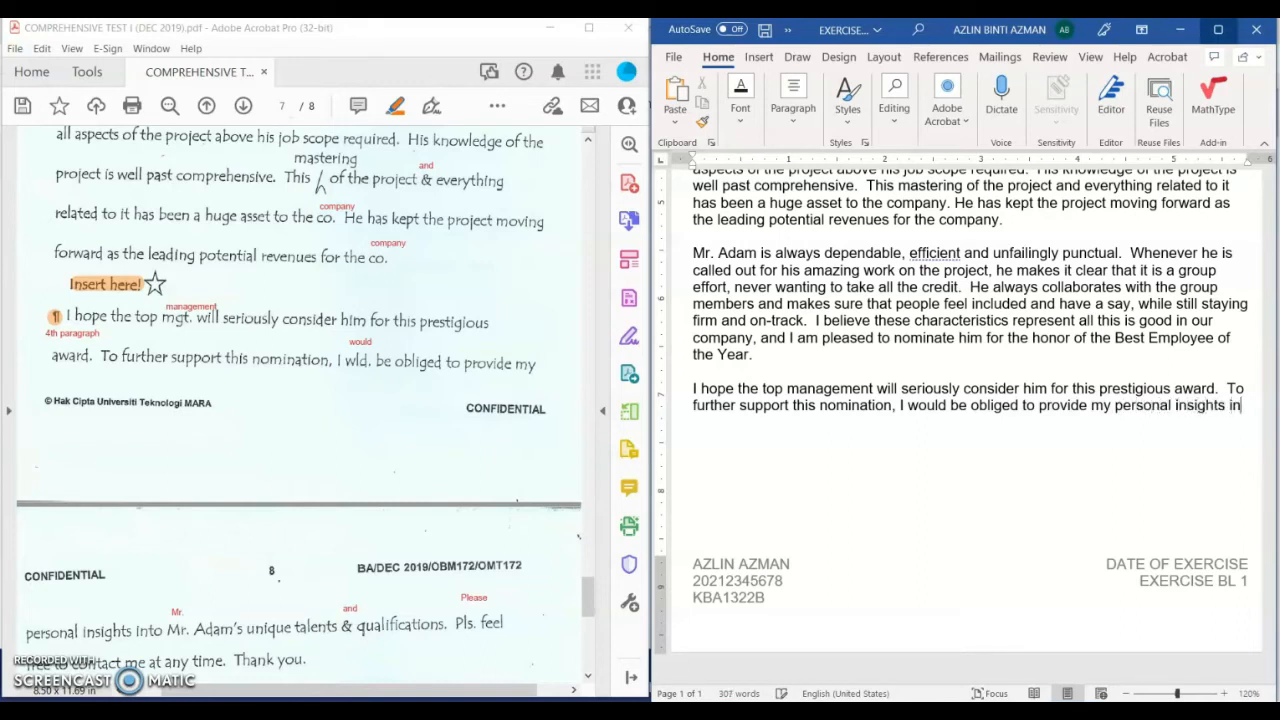
{"action": "type", "text": "to Mr. A"}
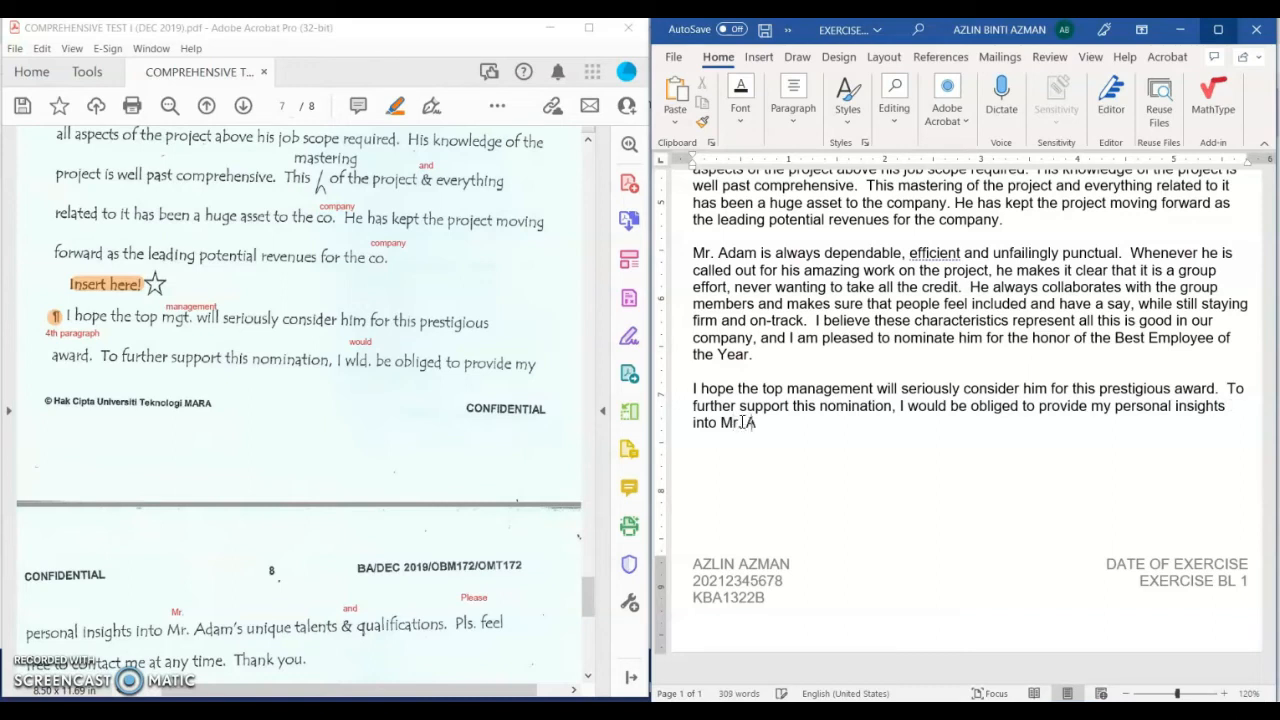
{"action": "type", "text": "dam's unique talen"}
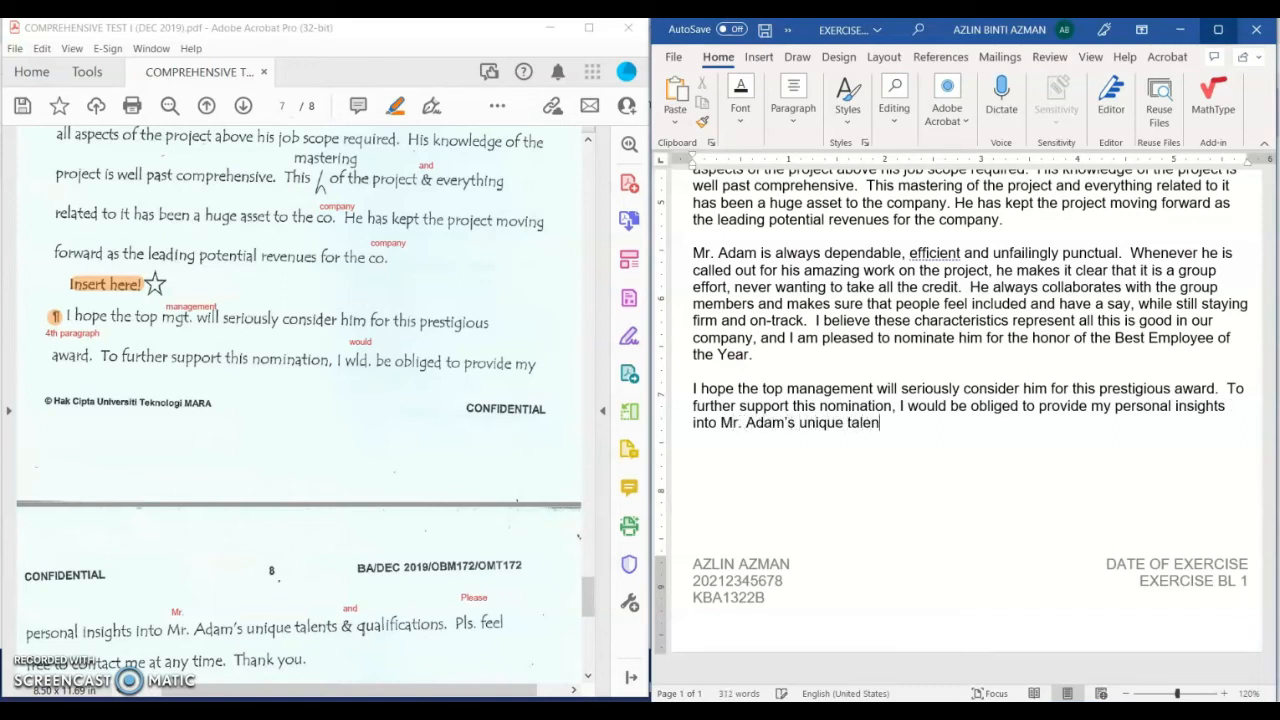
{"action": "type", "text": "ts and qualifi"}
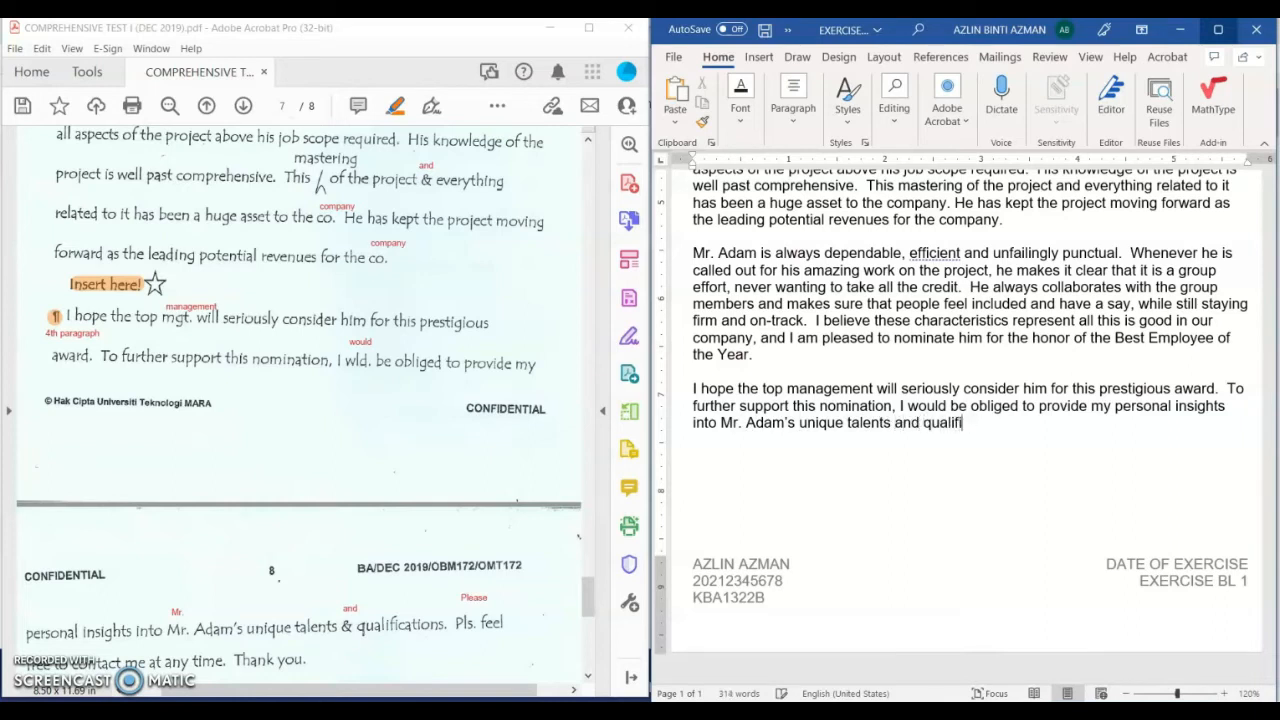
{"action": "type", "text": "ications.  Please"}
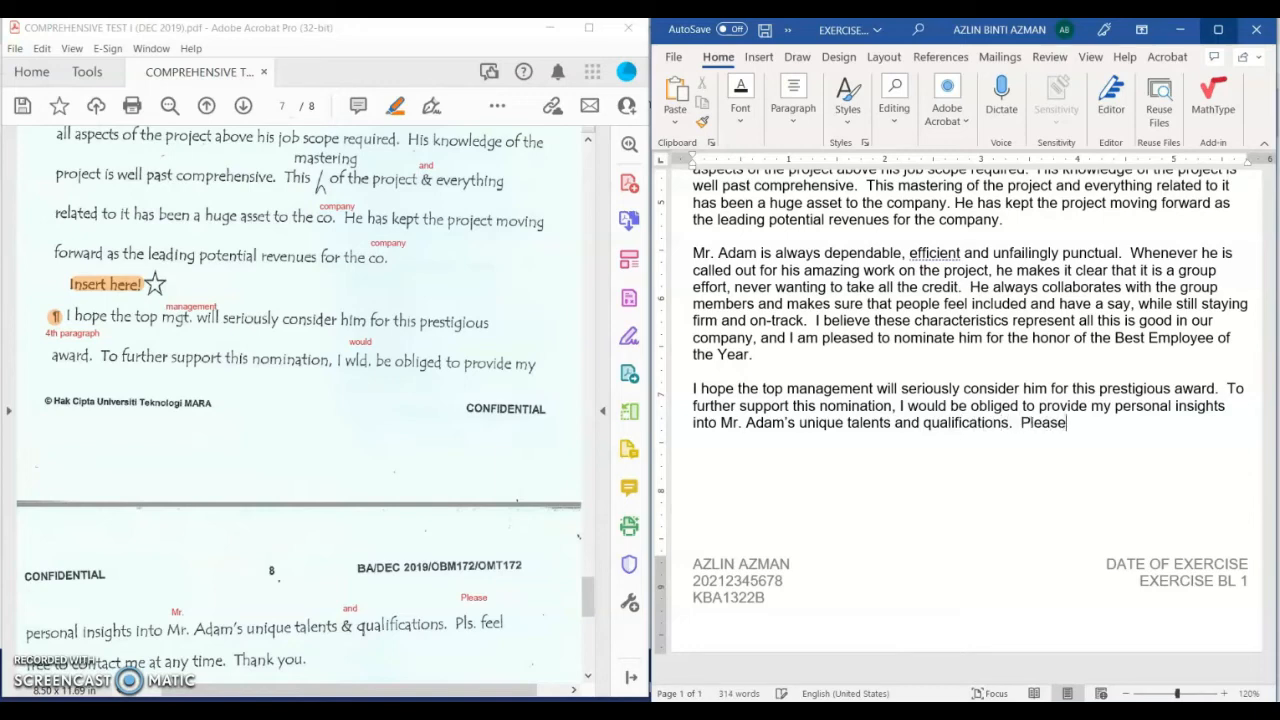
{"action": "type", "text": " feel"}
{"action": "scroll", "coordinate": [275, 341], "scroll_direction": "down", "scroll_amount": 2}
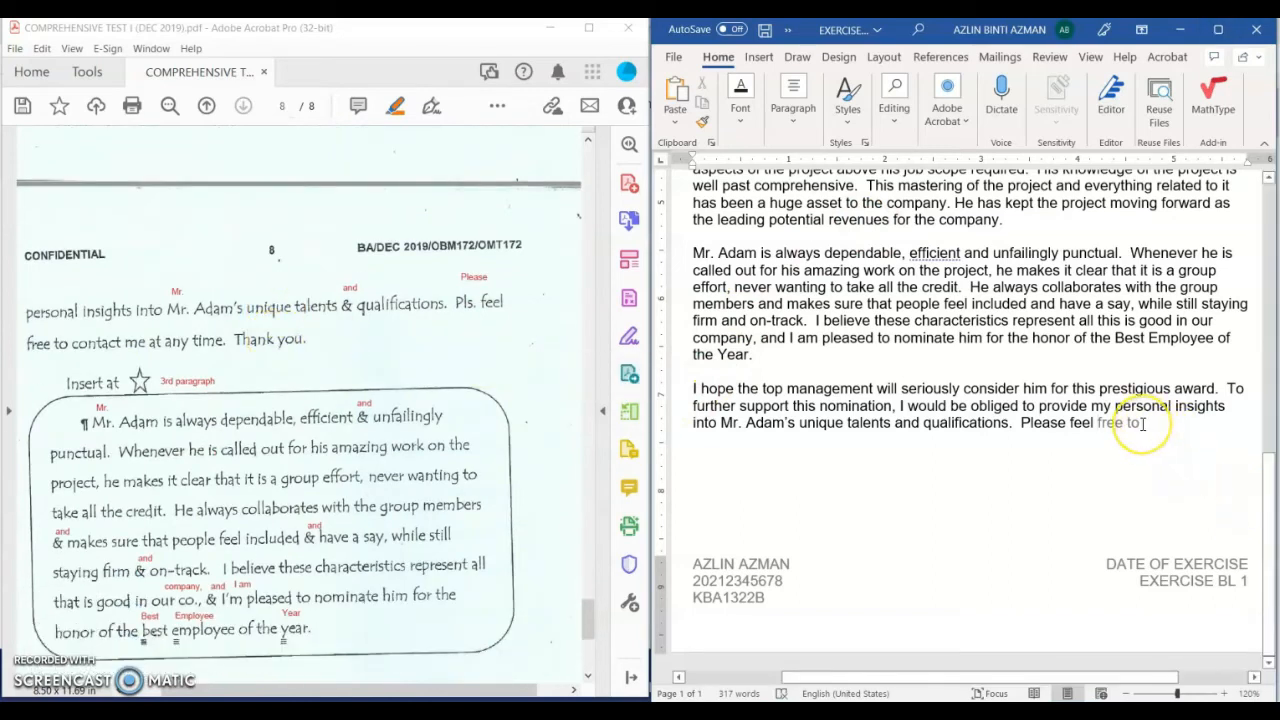
{"action": "key", "text": "Tab"}
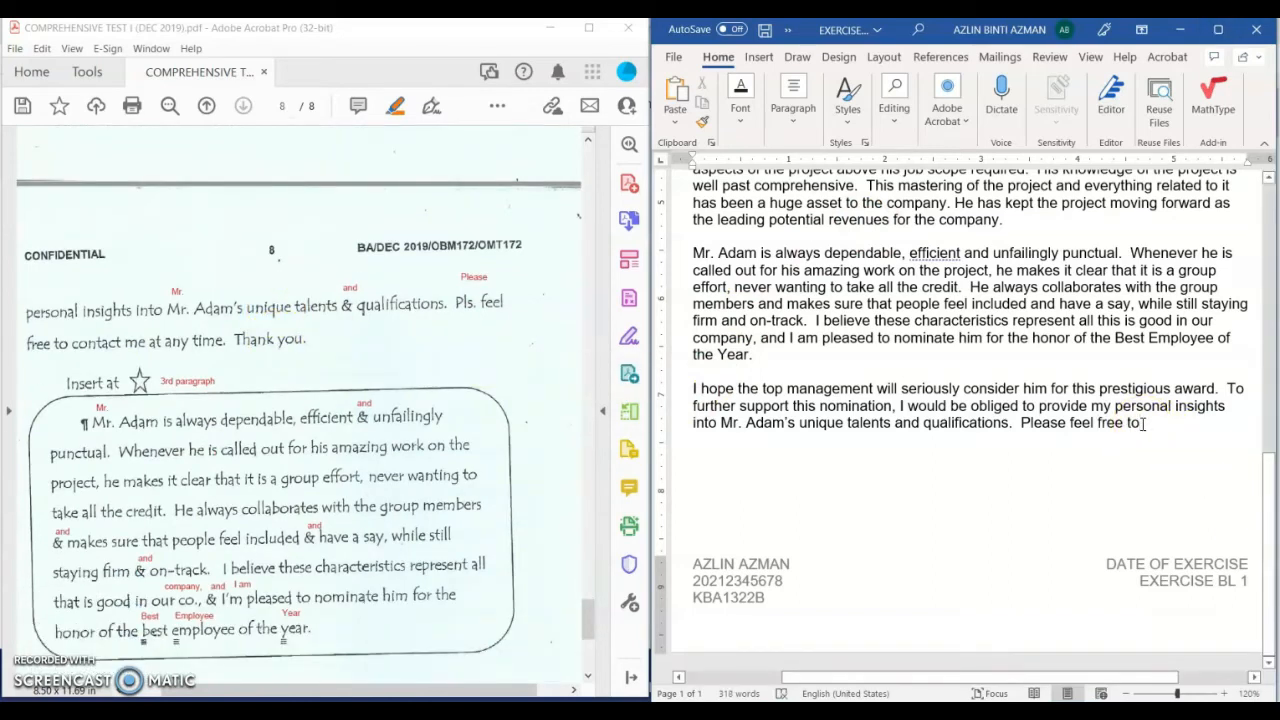
{"action": "type", "text": "con"}
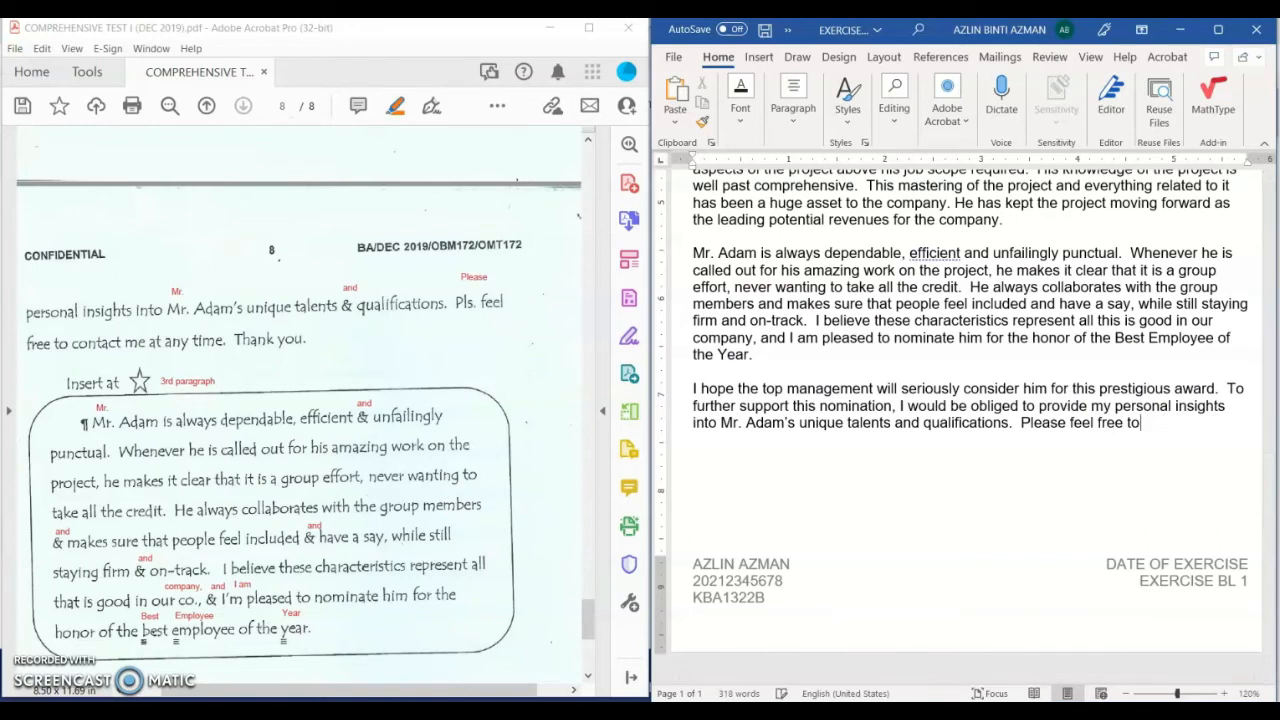
{"action": "type", "text": "ontact me at"}
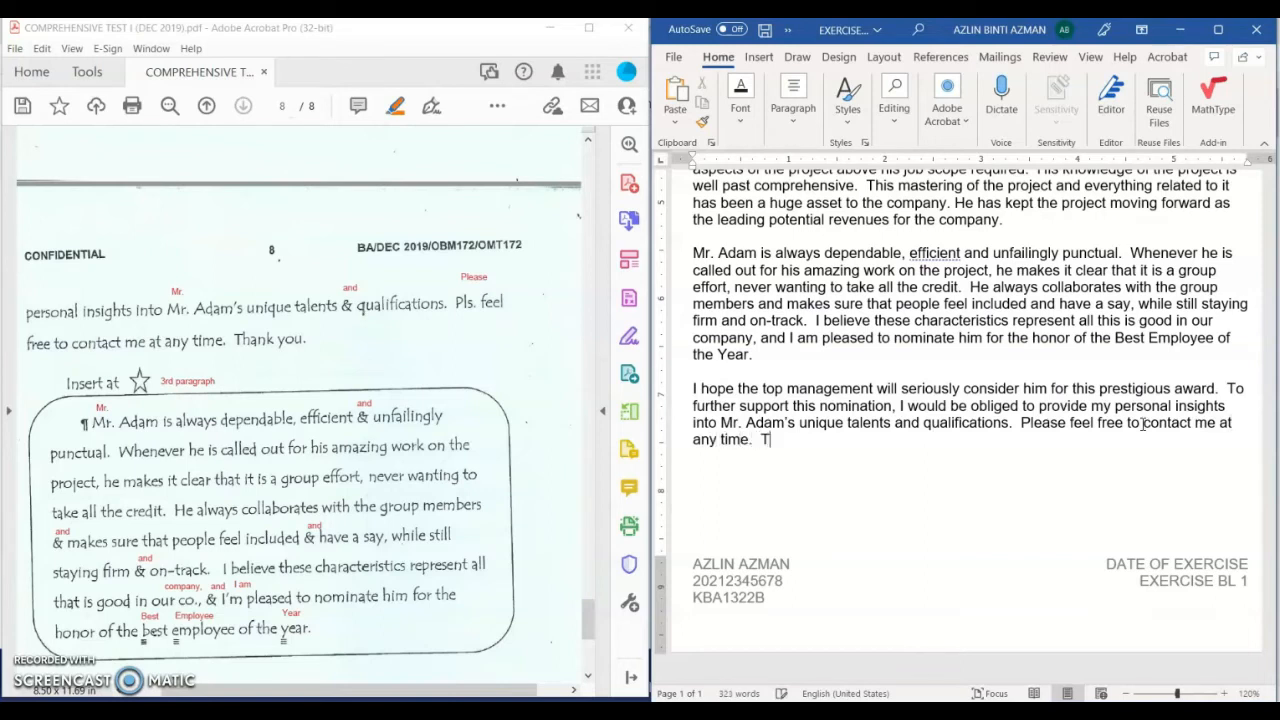
{"action": "type", "text": "hank you."}
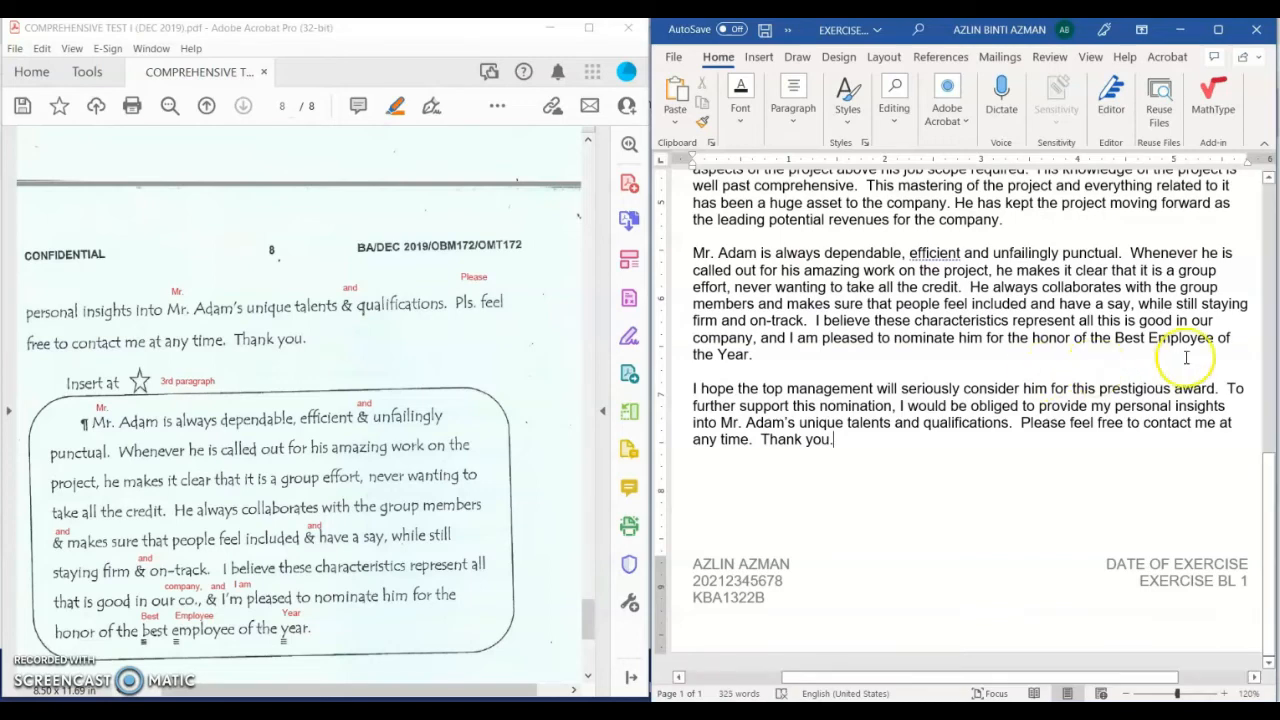
{"action": "scroll", "coordinate": [243, 530], "scroll_direction": "down", "scroll_amount": 5}
{"action": "scroll", "coordinate": [243, 530], "scroll_direction": "down", "scroll_amount": 2}
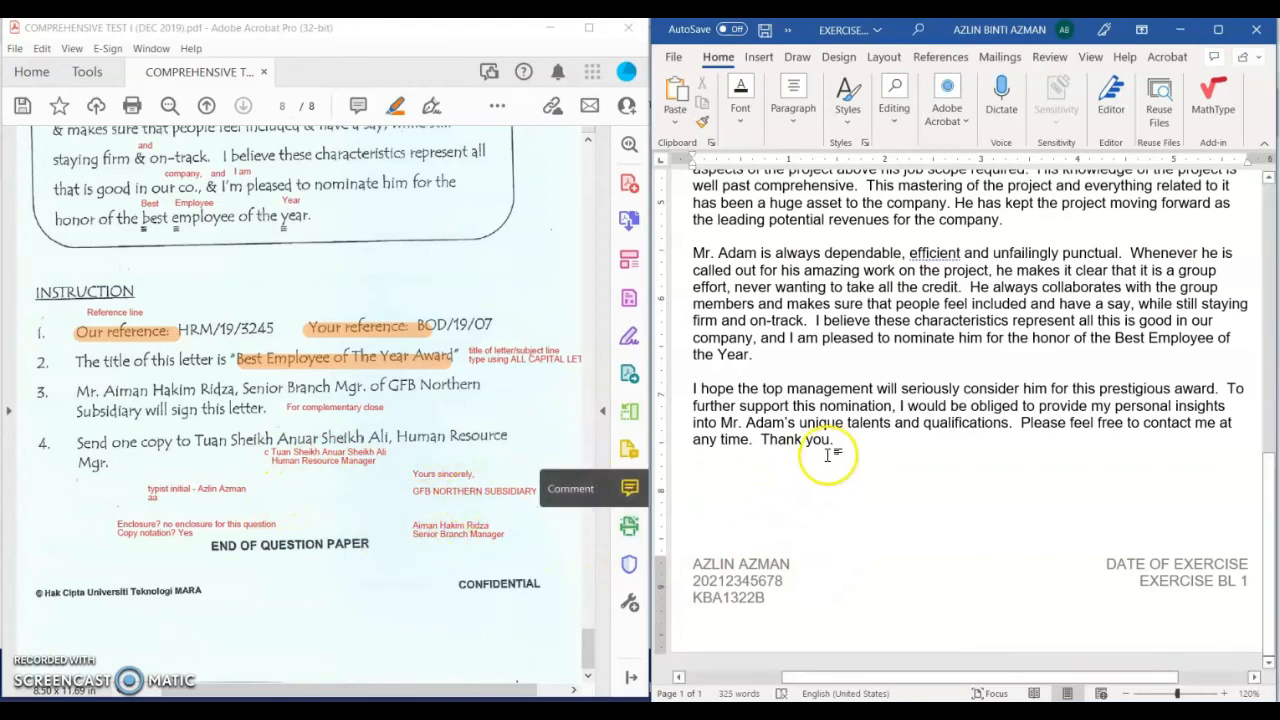
{"action": "key", "text": "Return"}
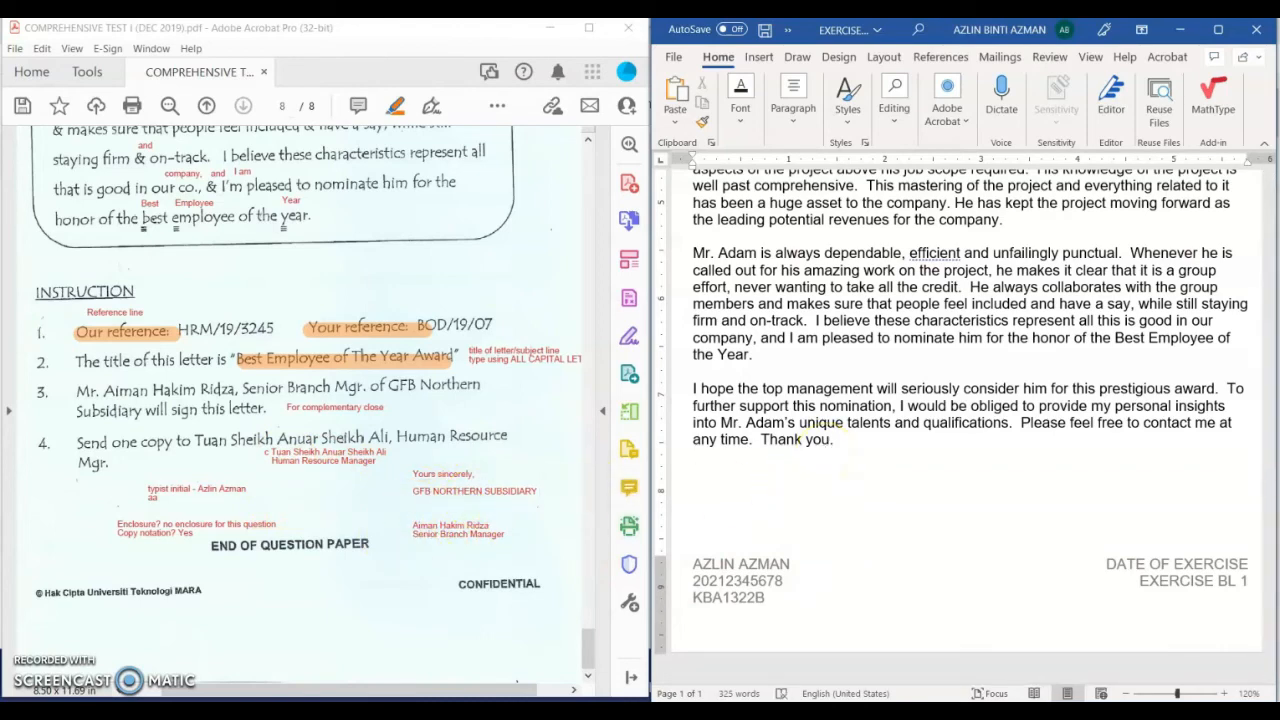
Step: Show formatting marks and tab-indent 'Yours sincerely,' below the final paragraph, with an indented line beneath it
{"action": "left_click", "coordinate": [1218, 29]}
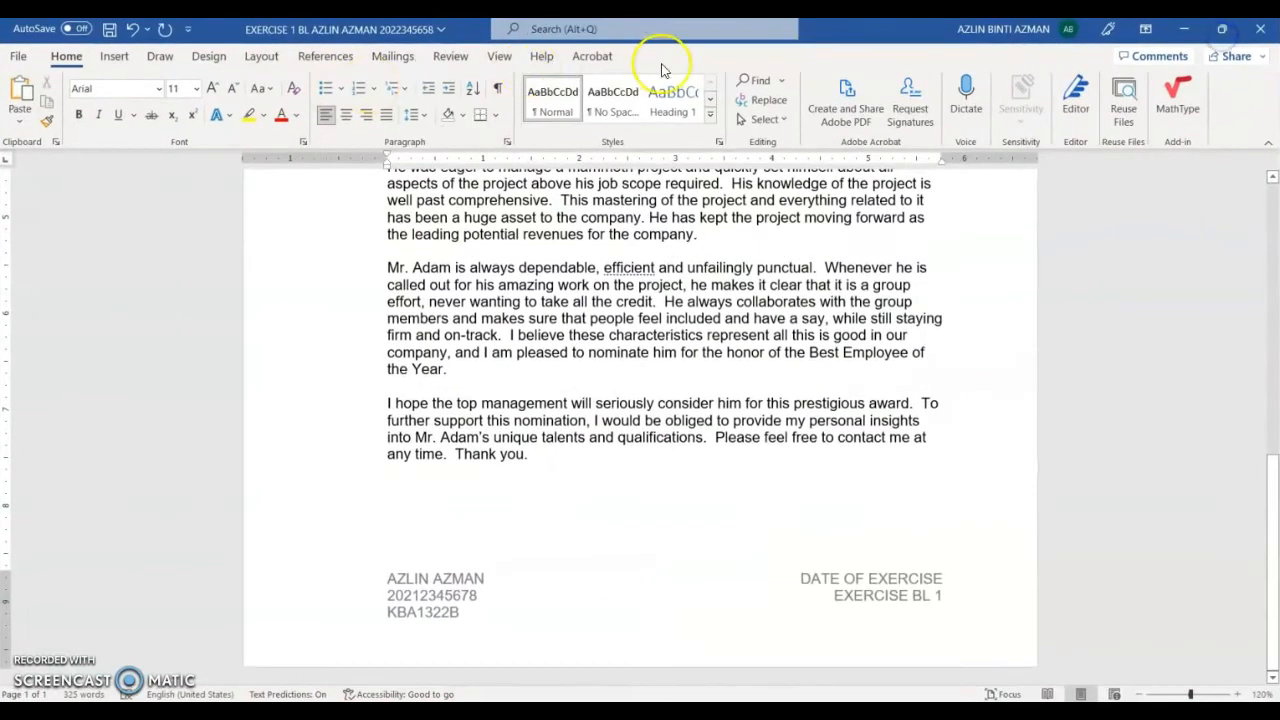
{"action": "left_click", "coordinate": [497, 88]}
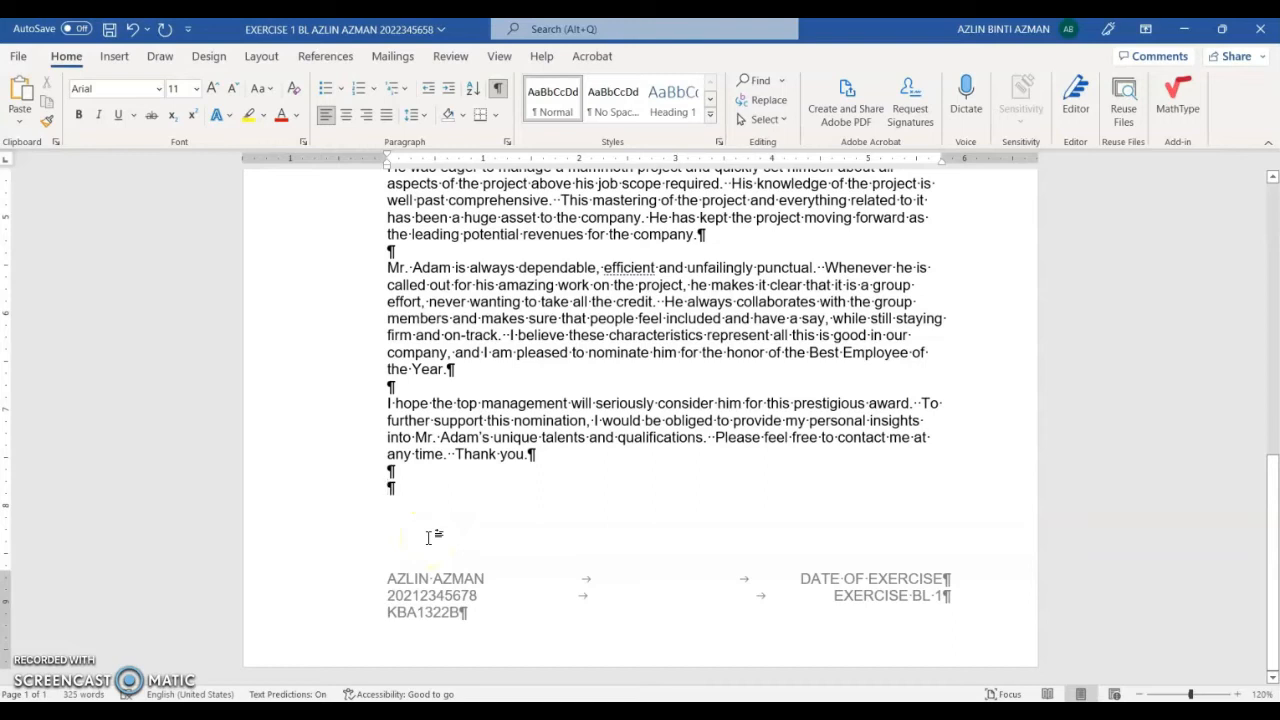
{"action": "left_click", "coordinate": [390, 497]}
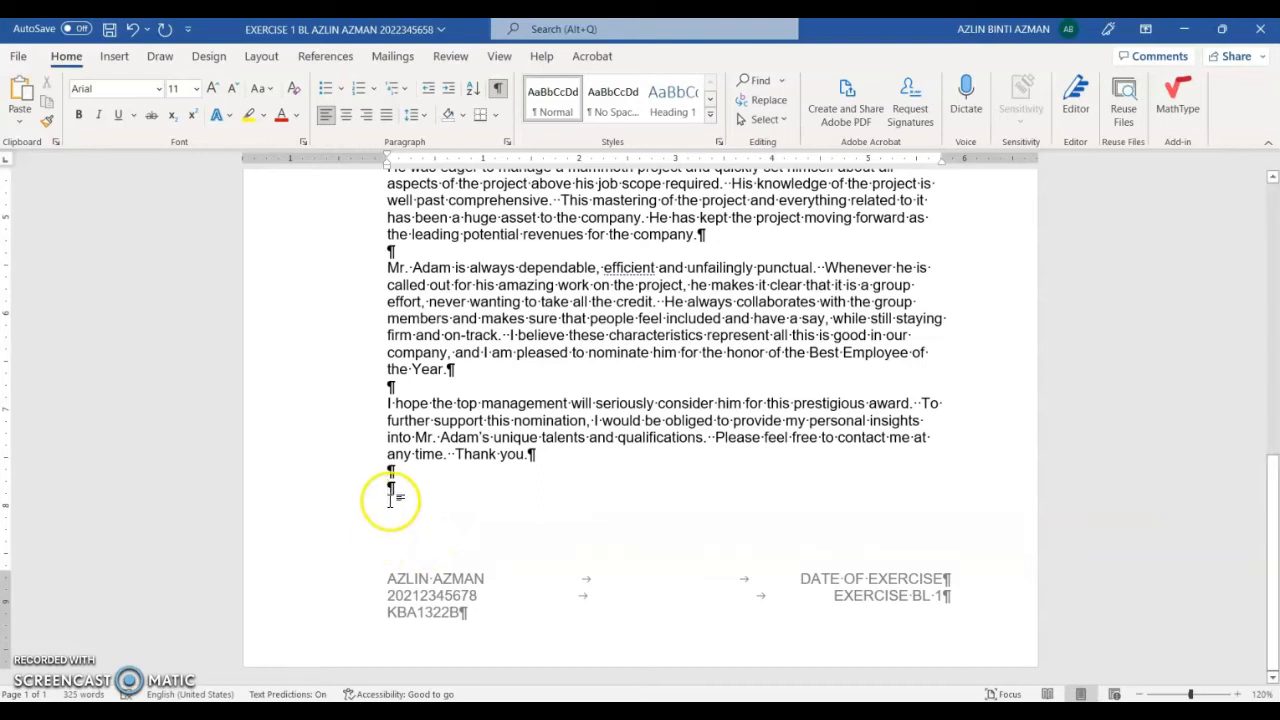
{"action": "left_click", "coordinate": [385, 497]}
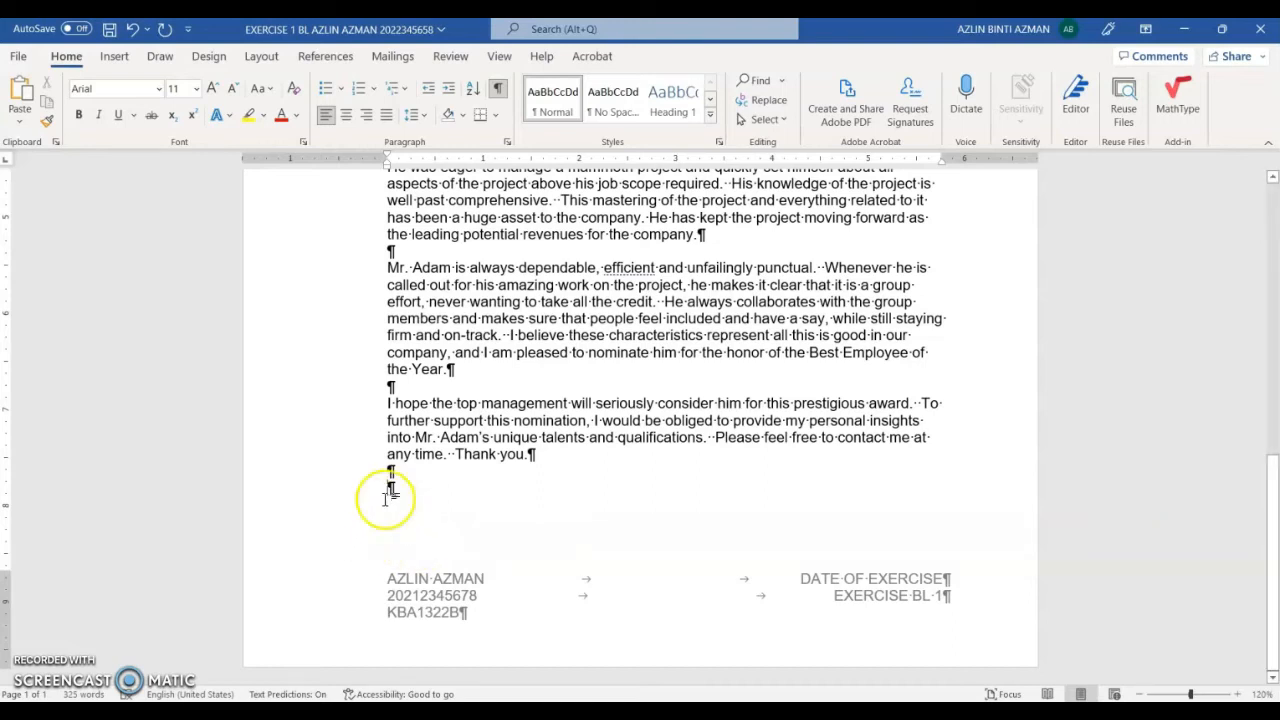
{"action": "key", "text": "Tab"}
{"action": "key", "text": "Tab"}
{"action": "key", "text": "Tab"}
{"action": "key", "text": "Tab"}
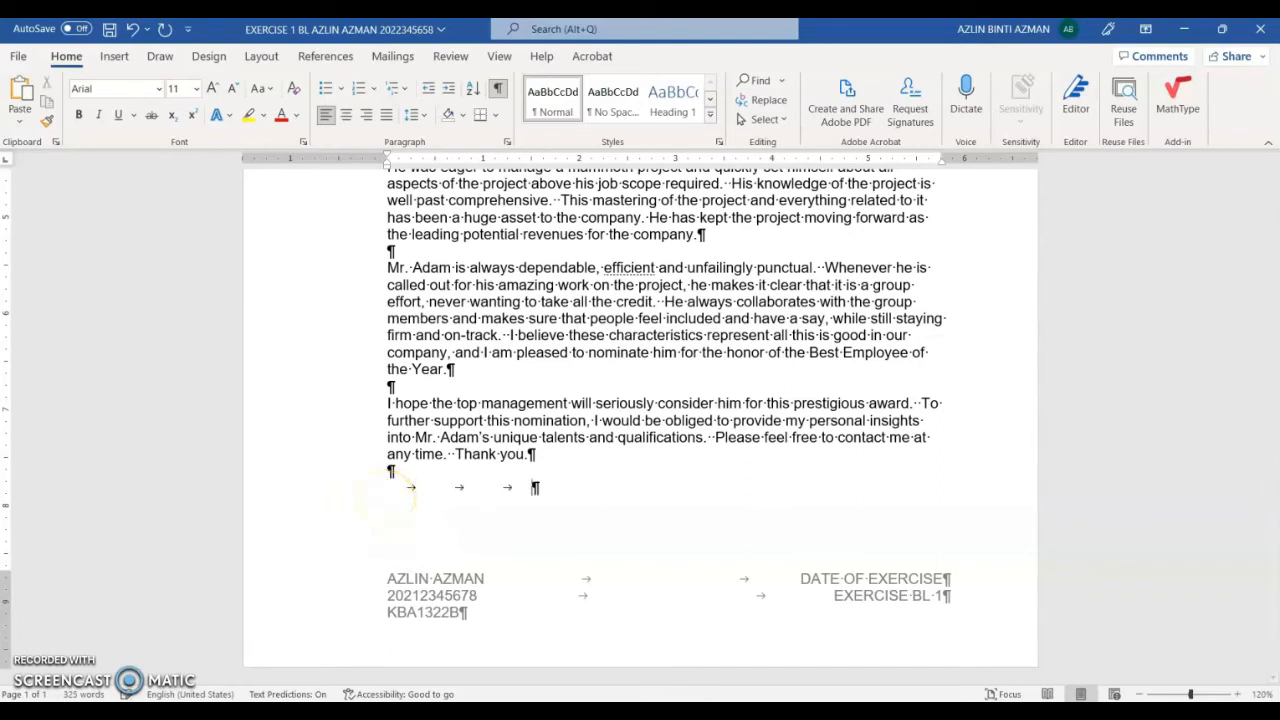
{"action": "key", "text": "Tab"}
{"action": "key", "text": "Tab"}
{"action": "type", "text": "Yours since"}
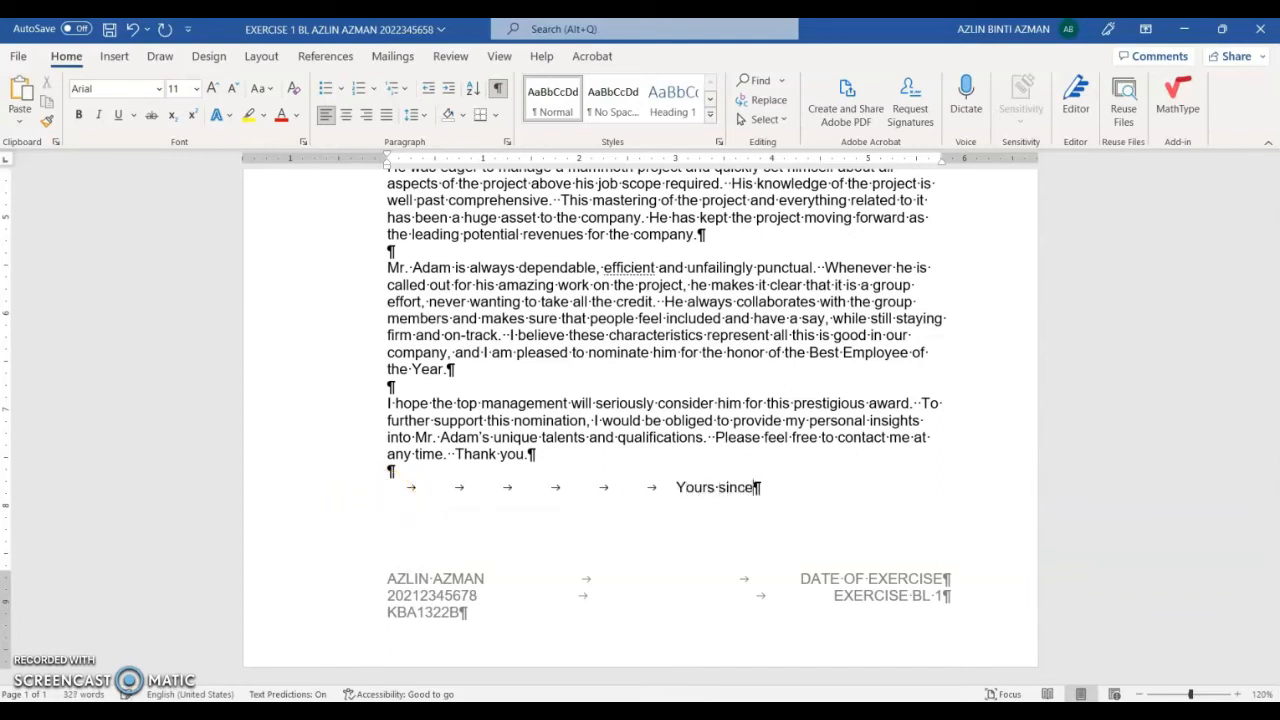
{"action": "type", "text": "rely"}
{"action": "key", "text": "Tab"}
{"action": "key", "text": "Tab"}
{"action": "key", "text": "Tab"}
{"action": "key", "text": "Tab"}
{"action": "key", "text": "Tab"}
{"action": "key", "text": "Tab"}
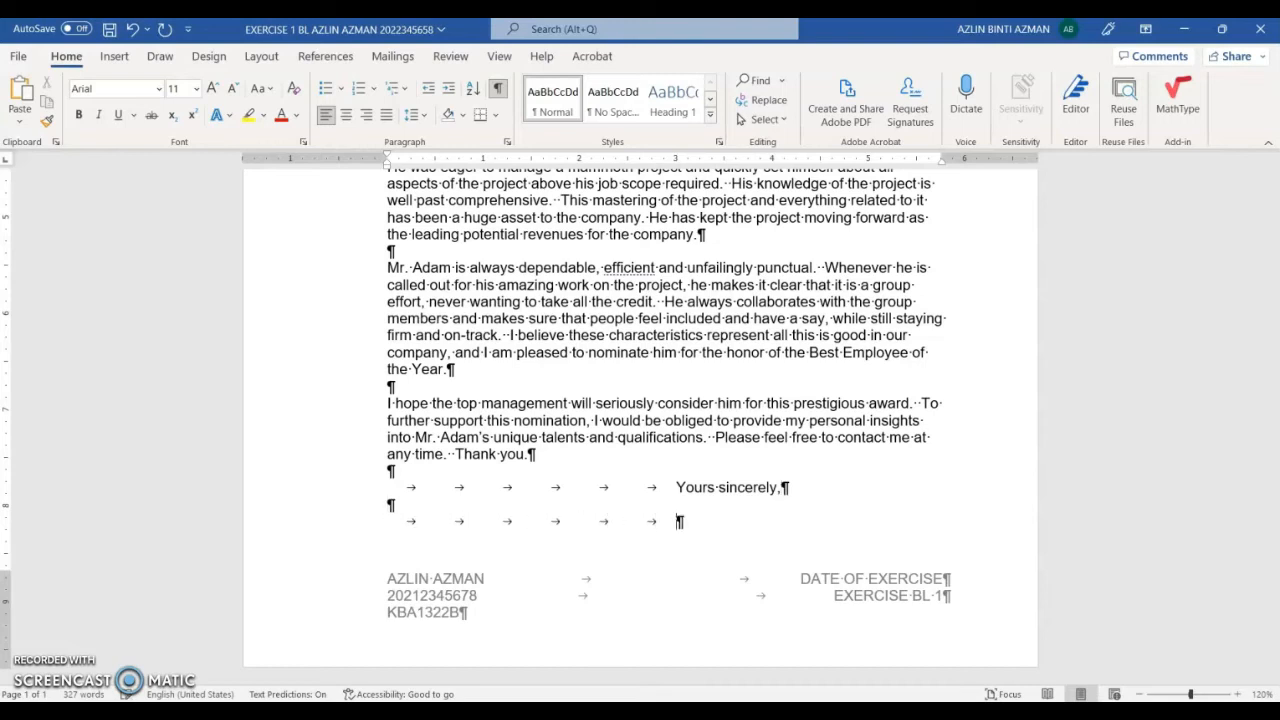
{"action": "left_click", "coordinate": [1222, 28]}
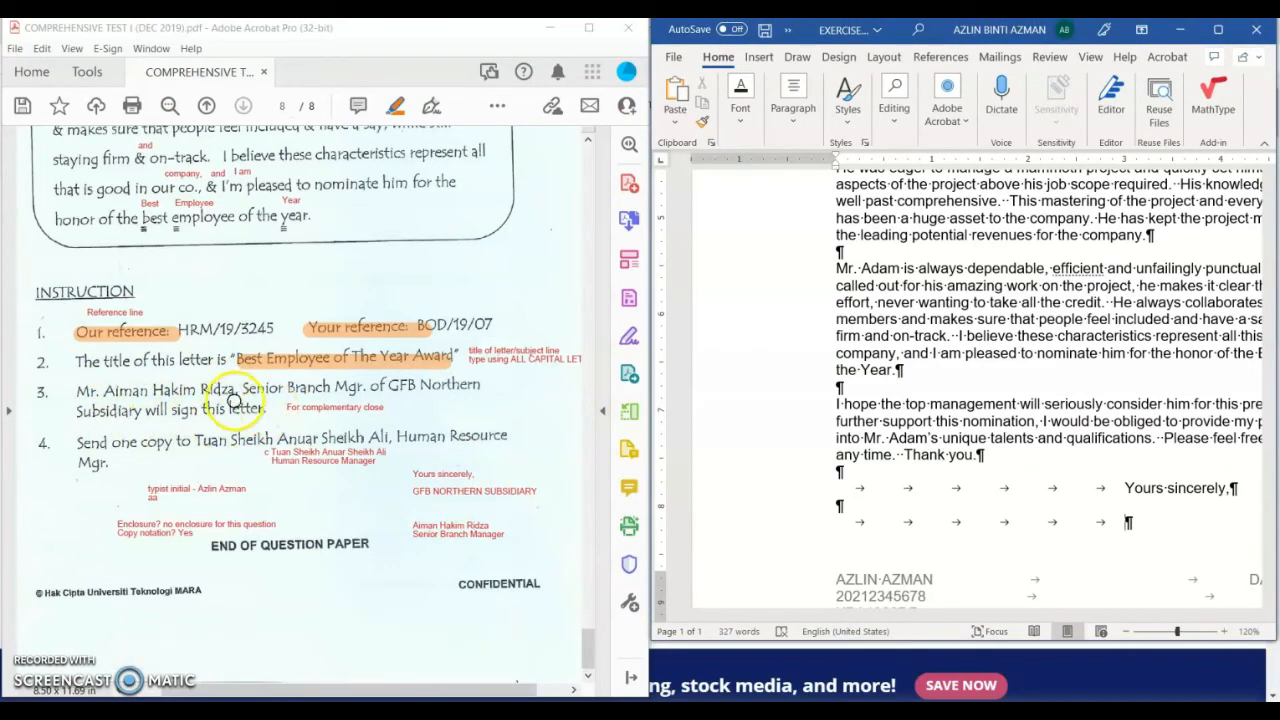
Step: Type GFB NORTHERN SUBSIDIARY on the indented line under the closing and leave signing space
{"action": "left_click", "coordinate": [1138, 527]}
{"action": "type", "text": "GF"}
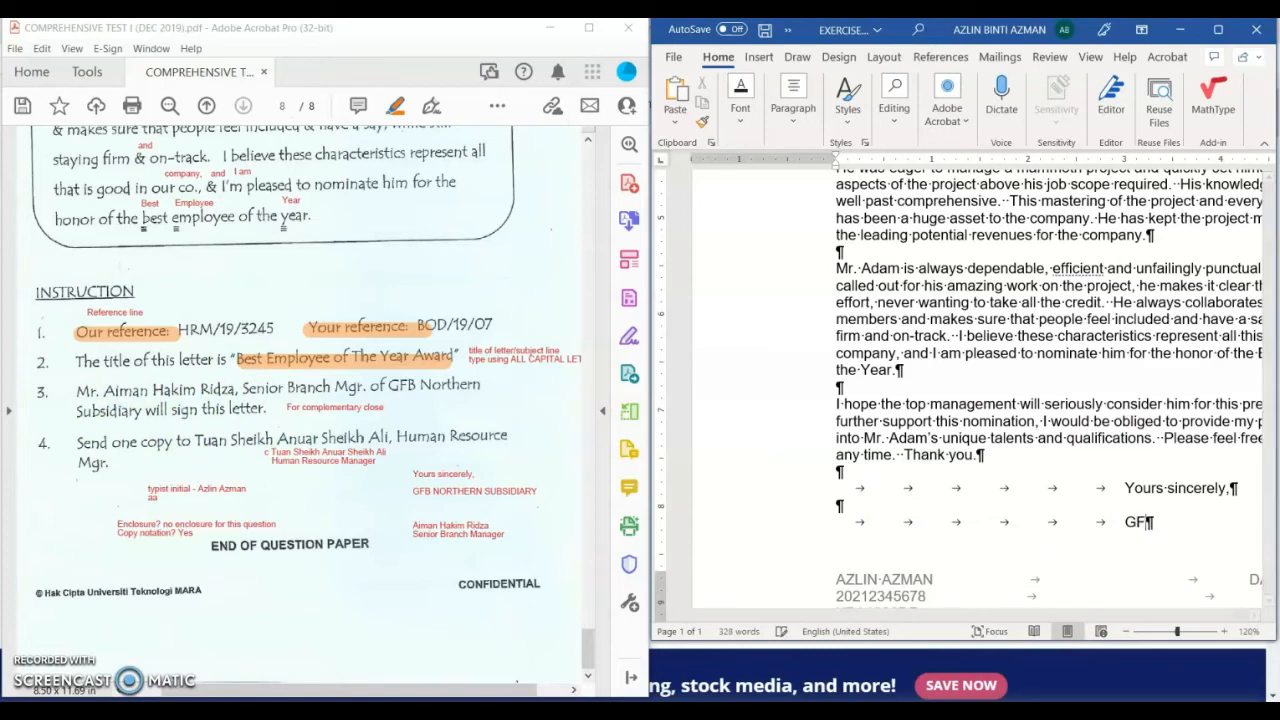
{"action": "type", "text": "B NORTHERN SUB"}
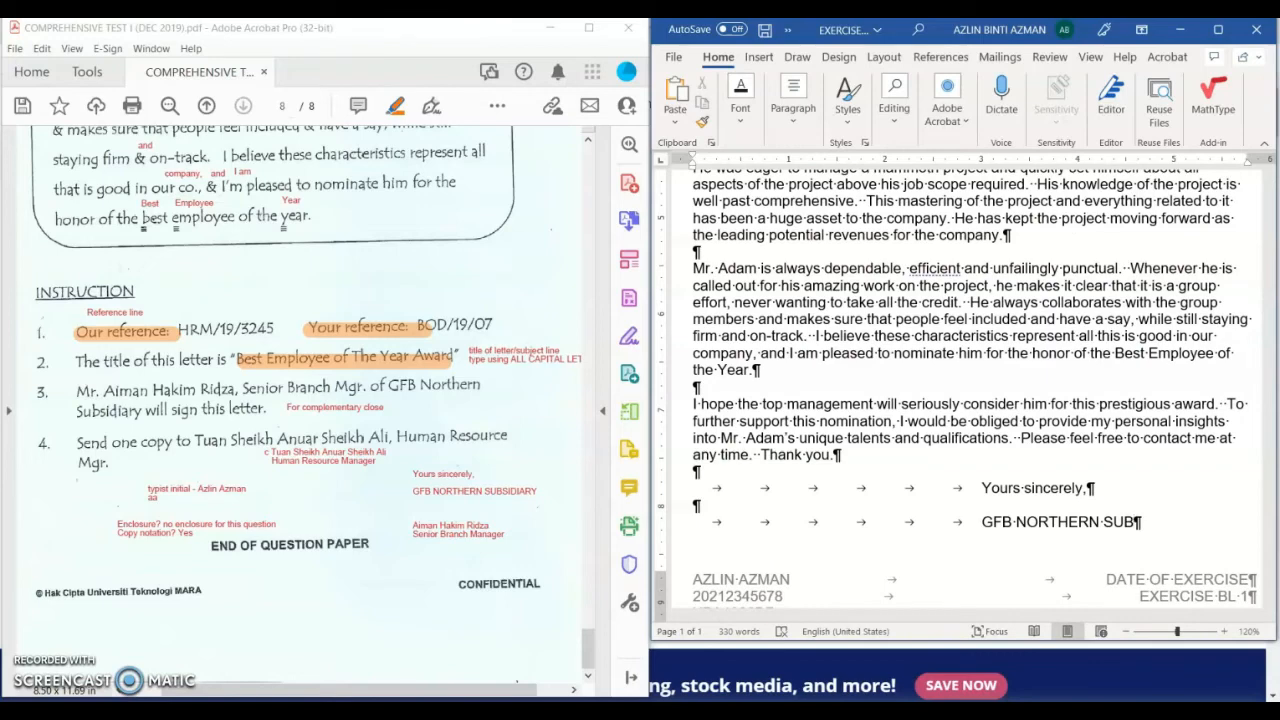
{"action": "type", "text": "SIDIARY"}
{"action": "key", "text": "Return"}
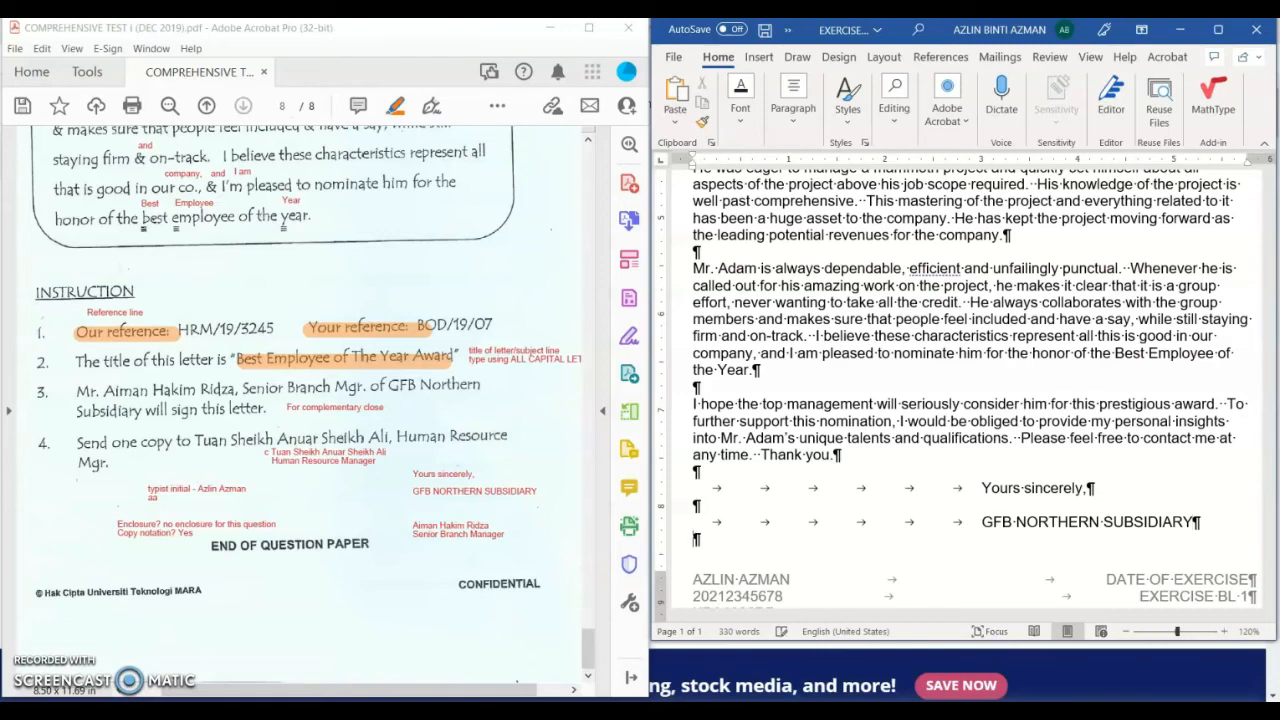
{"action": "key", "text": "Return"}
{"action": "key", "text": "Return"}
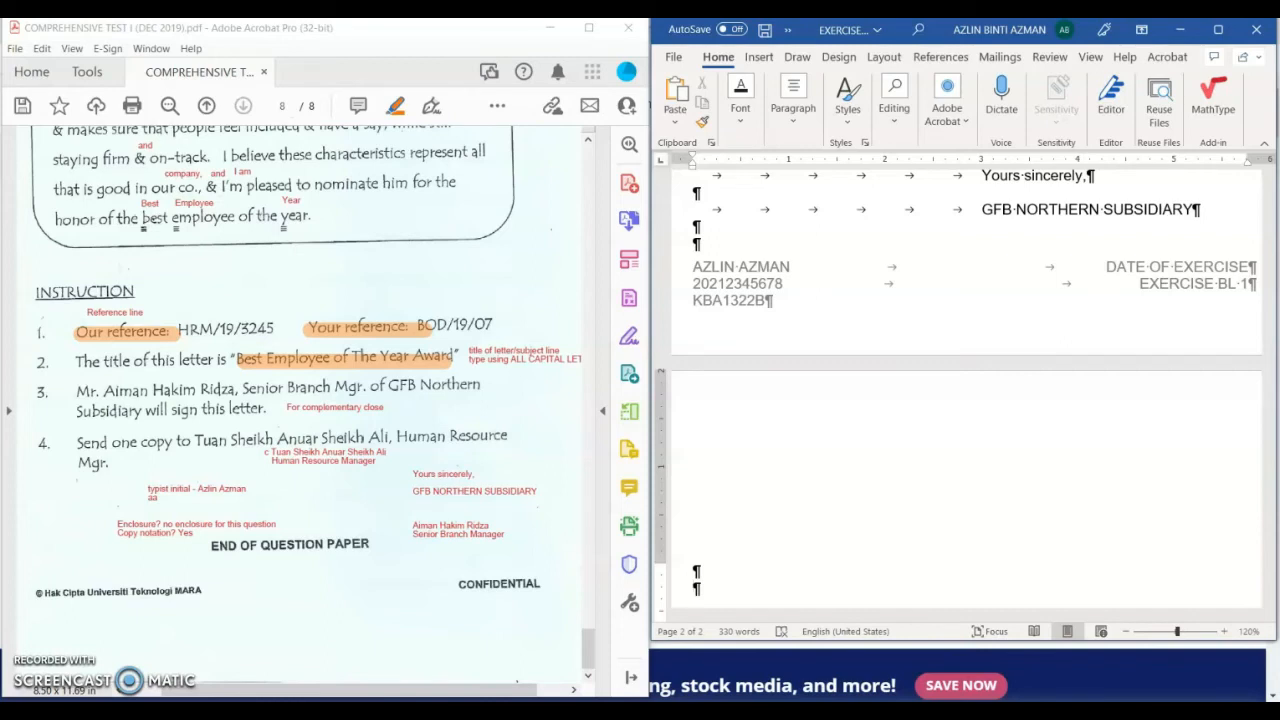
Step: Add the tab-indented signer's name with the title 'Senior Branch Manager' beneath it
{"action": "key", "text": "Tab"}
{"action": "key", "text": "Tab"}
{"action": "key", "text": "Tab"}
{"action": "key", "text": "Tab"}
{"action": "key", "text": "Tab"}
{"action": "key", "text": "Tab"}
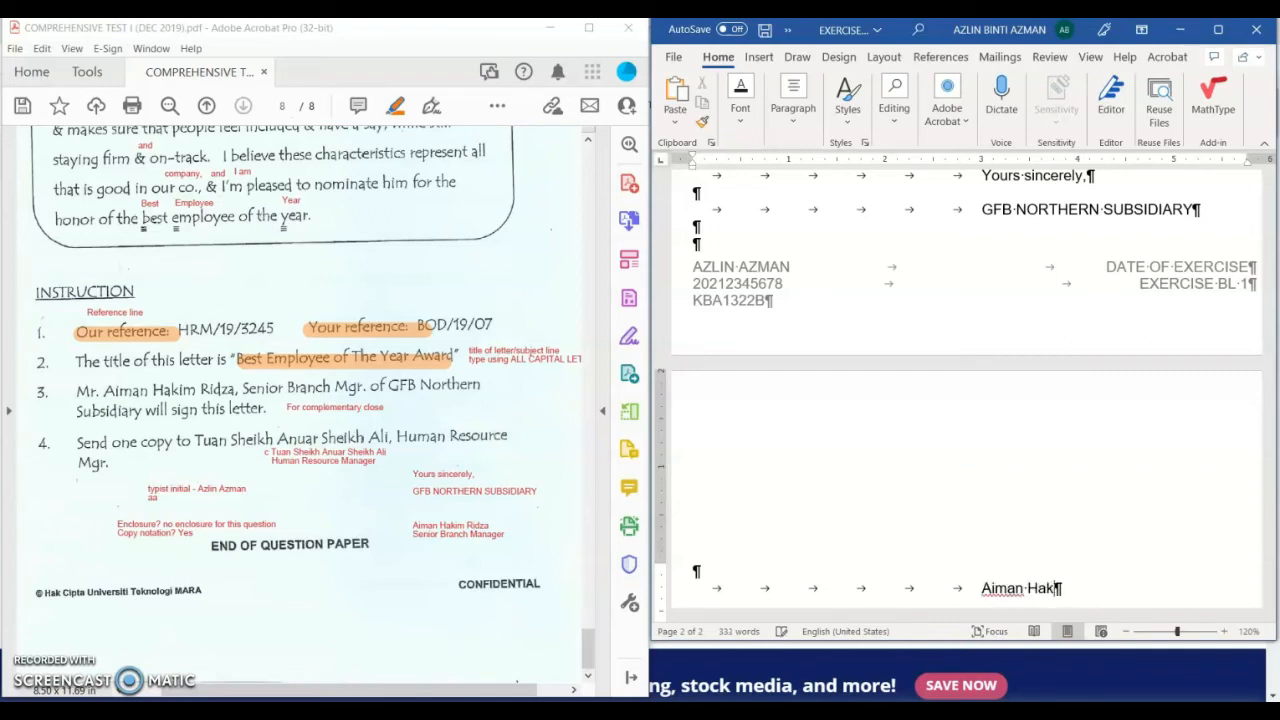
{"action": "key", "text": "Return"}
{"action": "key", "text": "Tab"}
{"action": "key", "text": "Tab"}
{"action": "key", "text": "Tab"}
{"action": "key", "text": "Tab"}
{"action": "key", "text": "Tab"}
{"action": "key", "text": "Tab"}
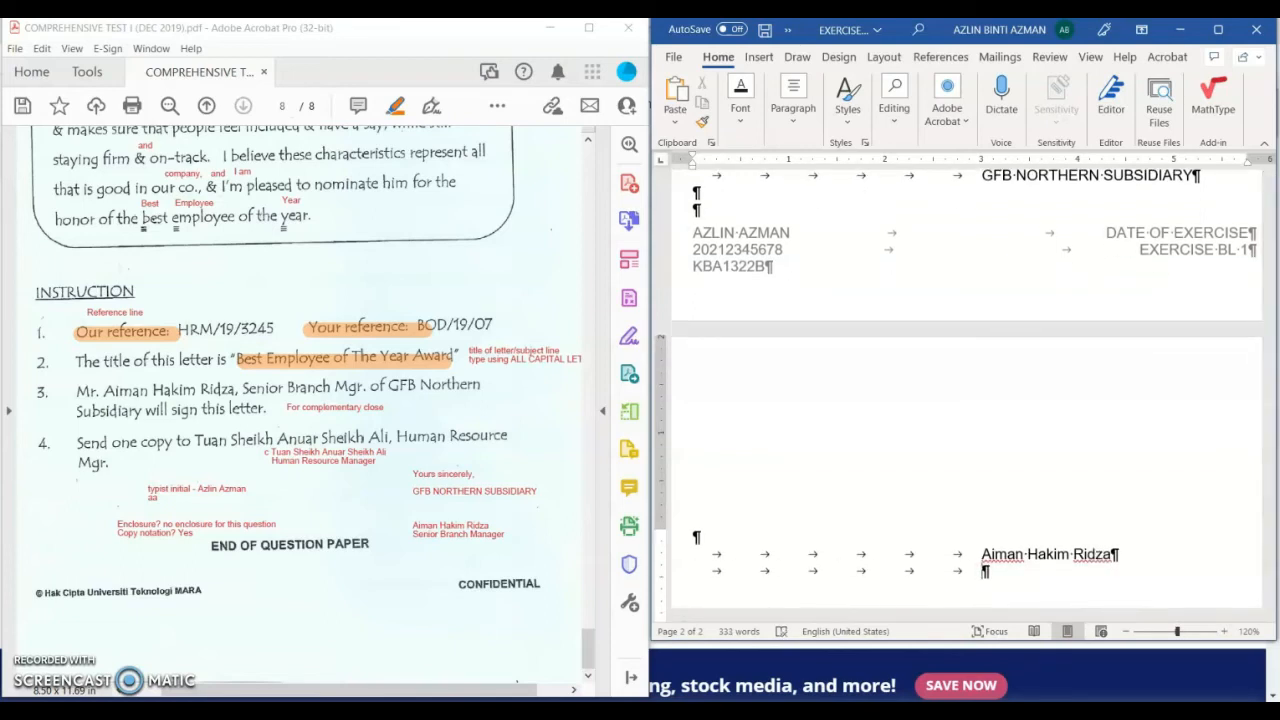
{"action": "type", "text": "Senior Branch M"}
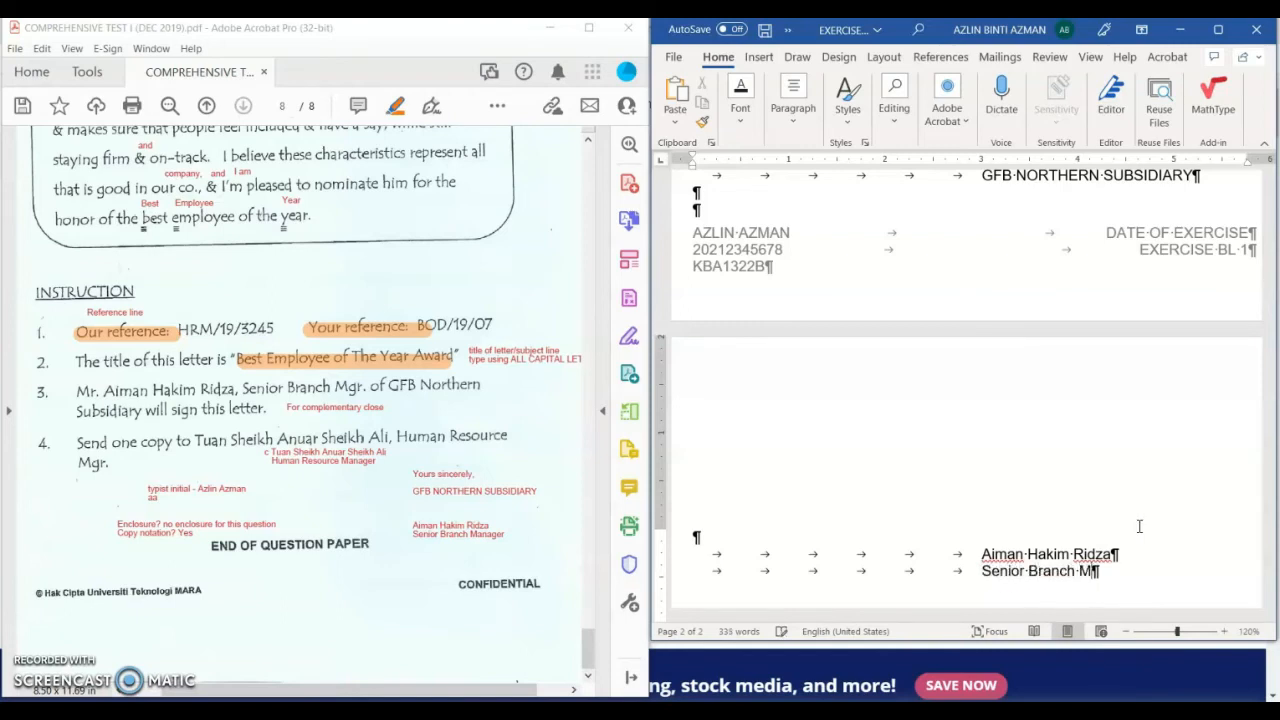
{"action": "type", "text": "anager"}
Step: Add the typist's lowercase initials below the title, undoing AutoCorrect's capitalisation, and start the next line
{"action": "key", "text": "Return"}
{"action": "scroll", "coordinate": [1169, 500], "scroll_direction": "down", "scroll_amount": 3}
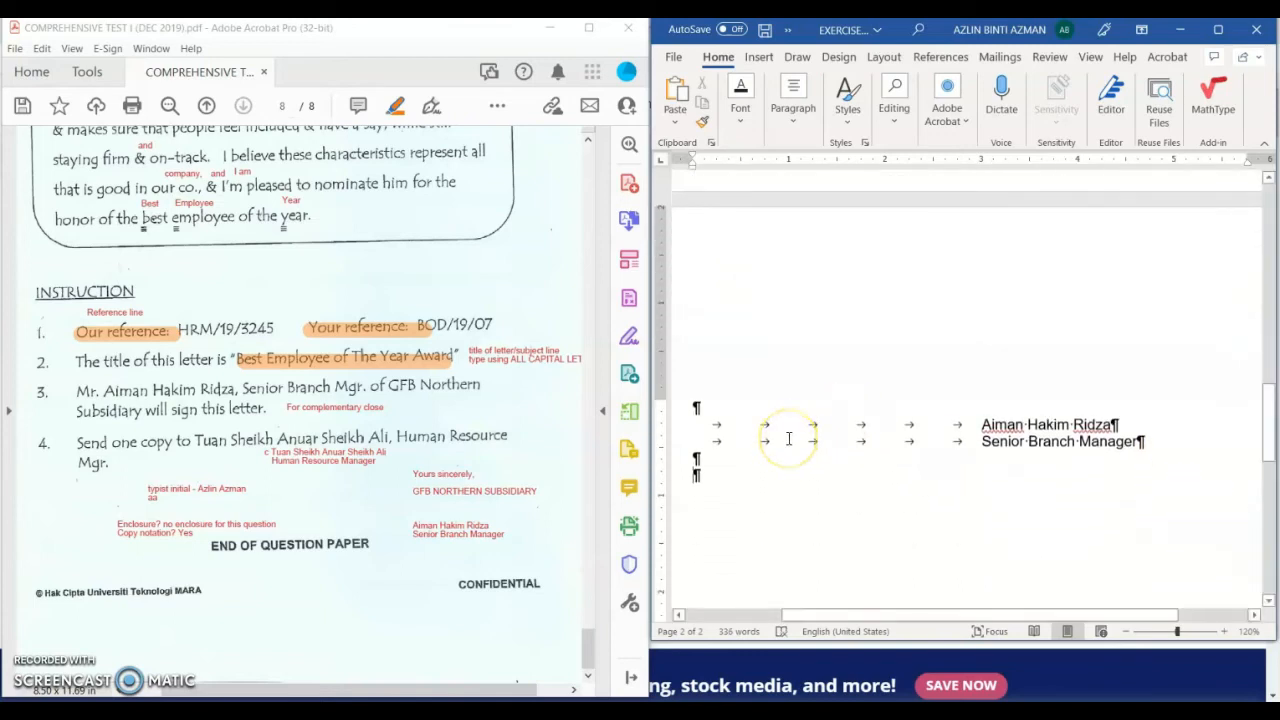
{"action": "type", "text": "aa"}
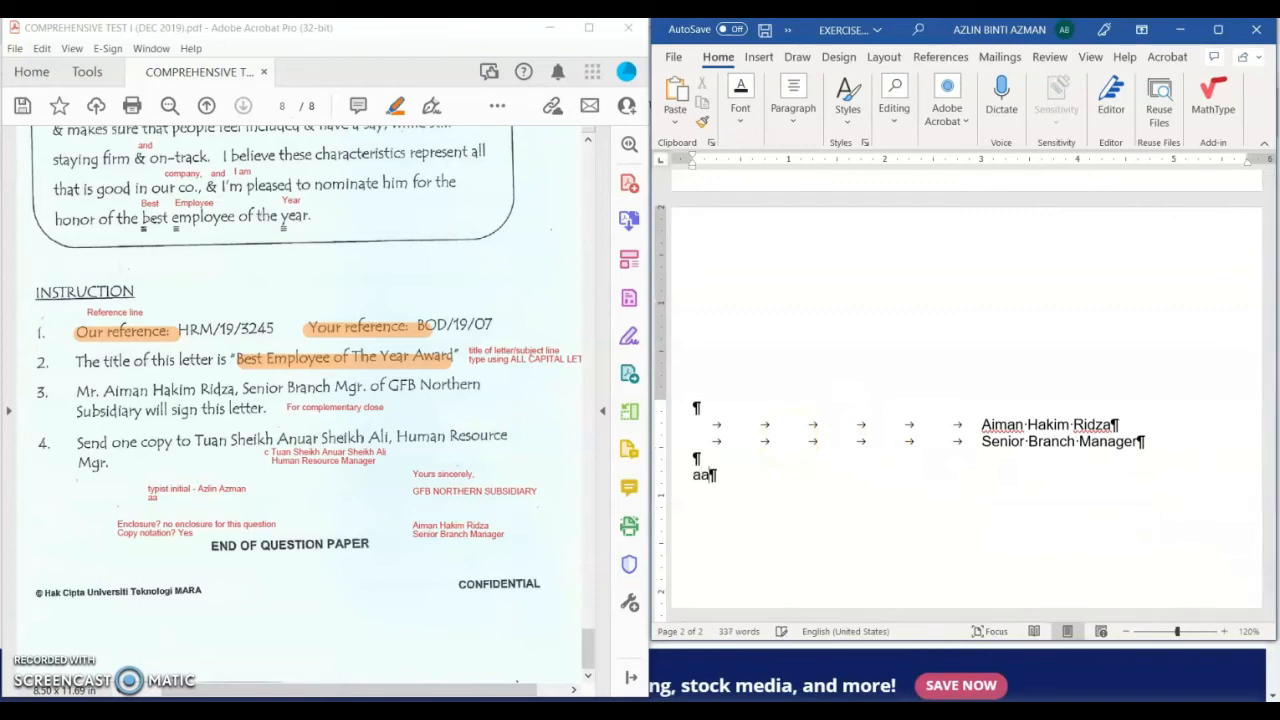
{"action": "key", "text": "Return"}
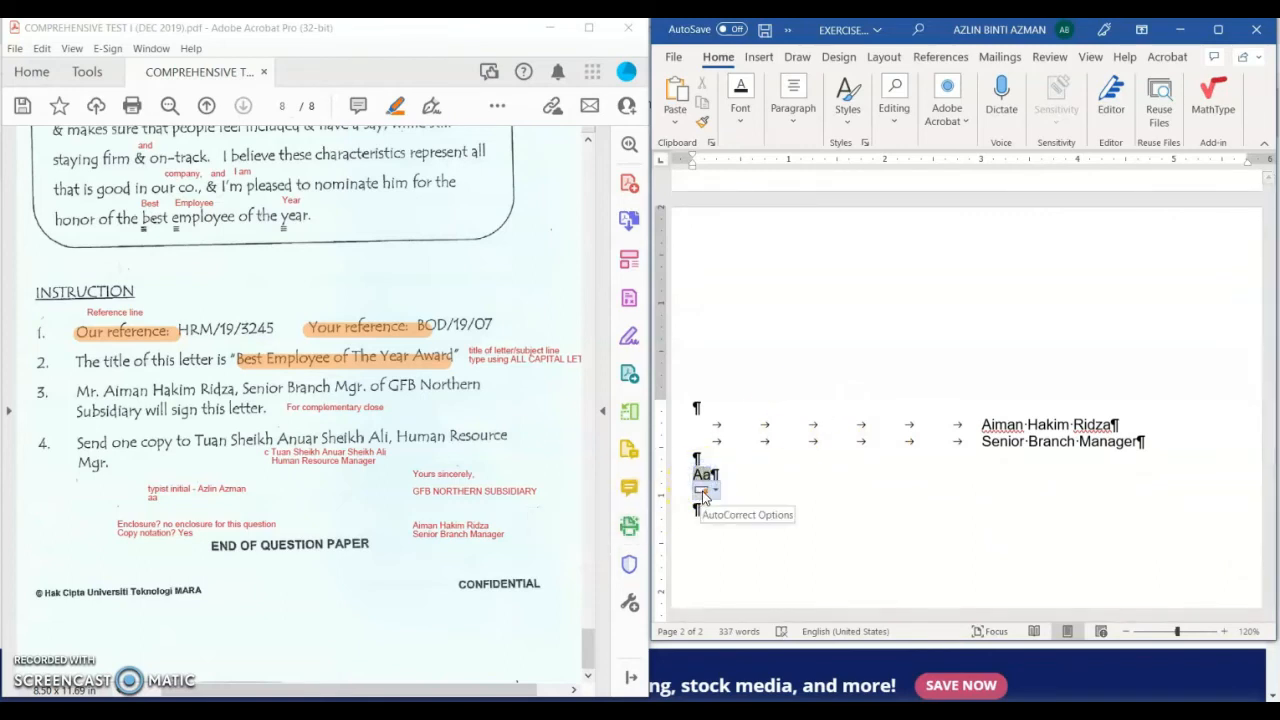
{"action": "left_click", "coordinate": [703, 490]}
{"action": "left_click", "coordinate": [705, 511]}
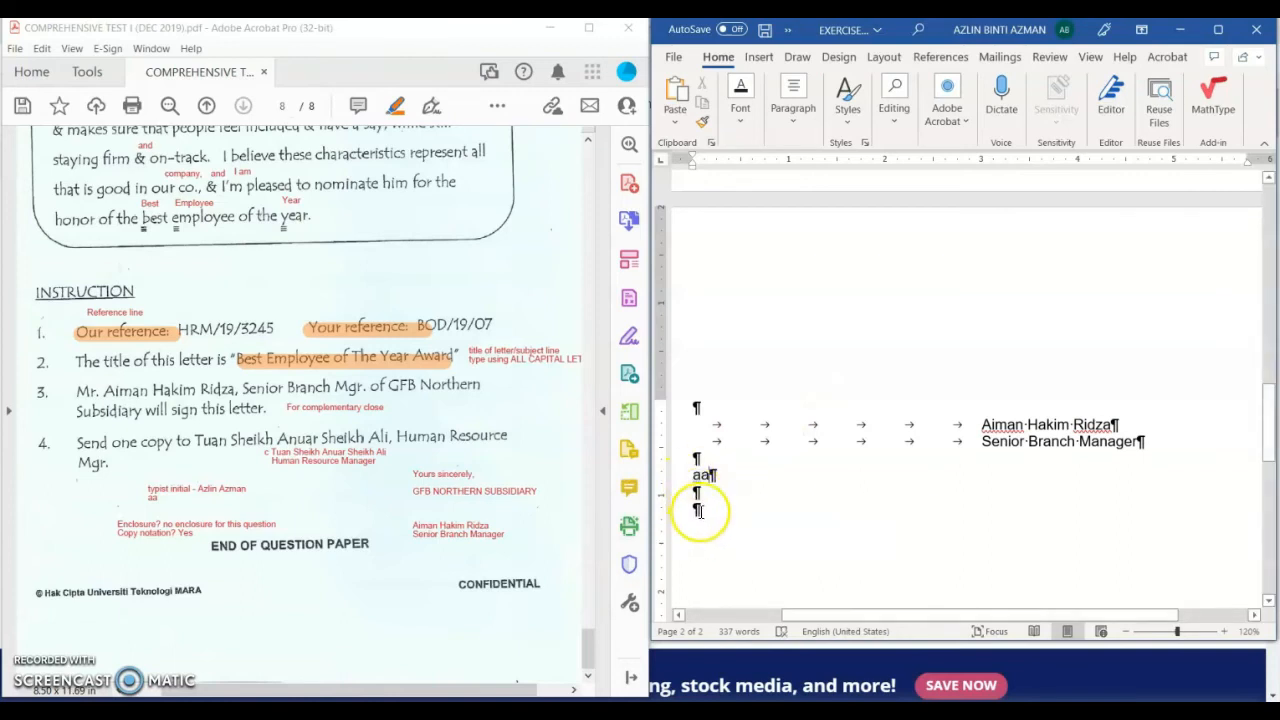
{"action": "type", "text": "Enclo"}
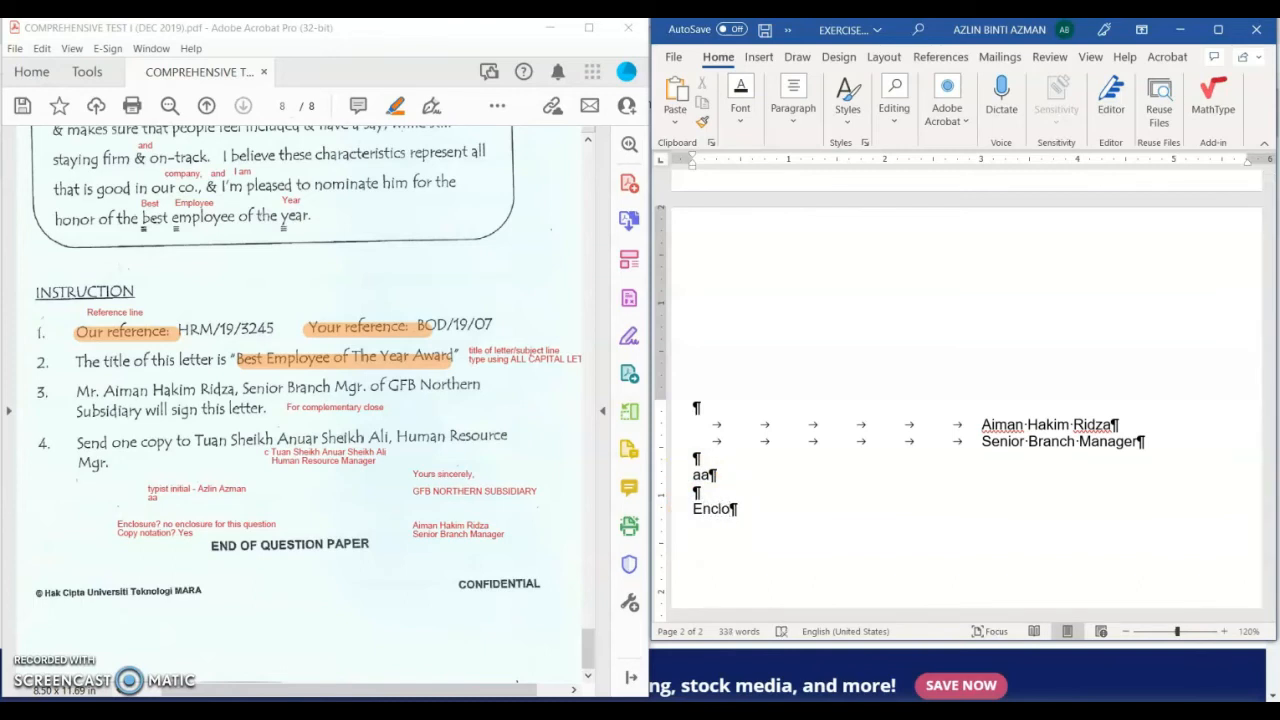
{"action": "type", "text": "sure"}
{"action": "key", "text": "BackSpace"}
{"action": "key", "text": "BackSpace"}
{"action": "key", "text": "BackSpace"}
{"action": "key", "text": "BackSpace"}
{"action": "key", "text": "BackSpace"}
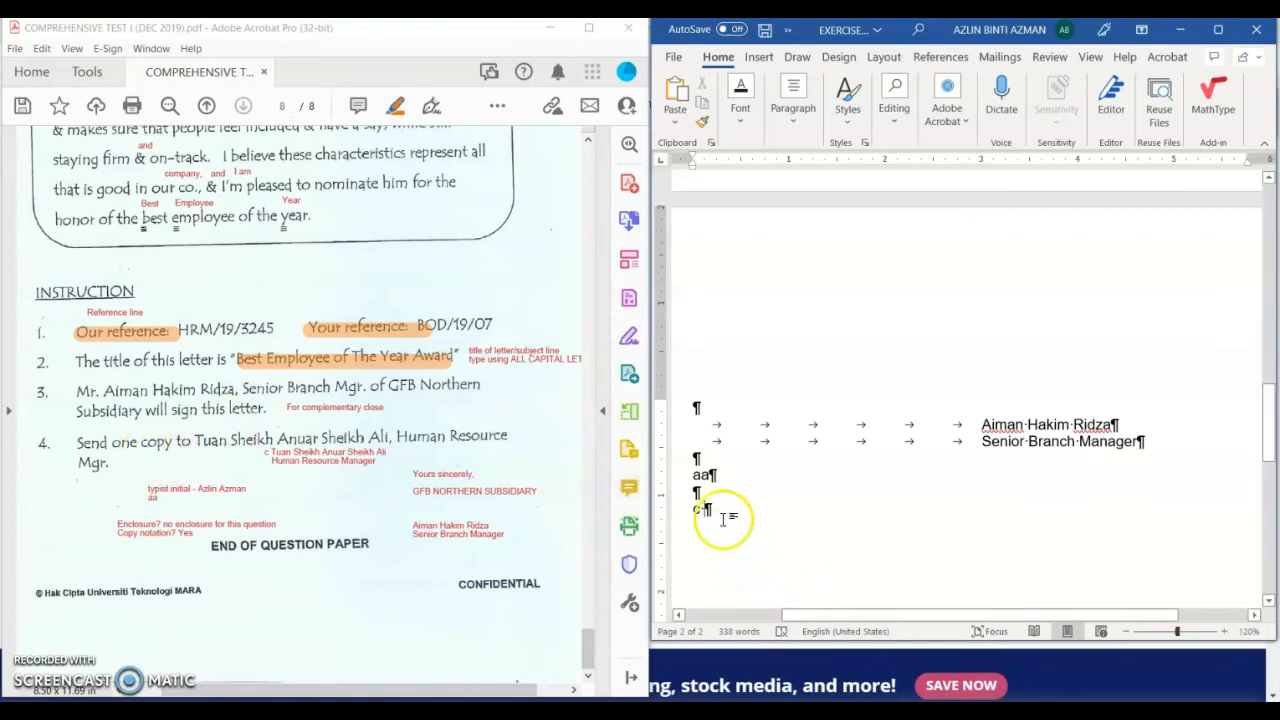
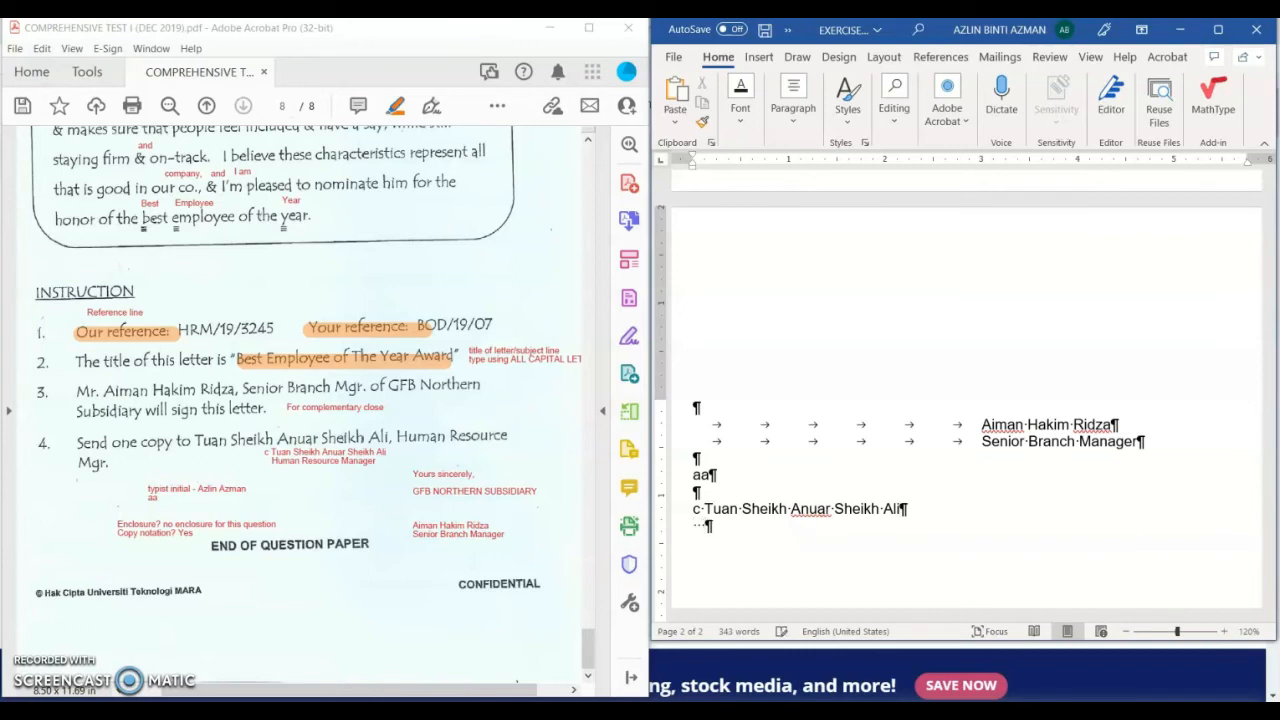
Step: Enter the copy recipient's name after 'c', with 'Human Resource Manager' indented on the line below
{"action": "type", "text": "Human Reso"}
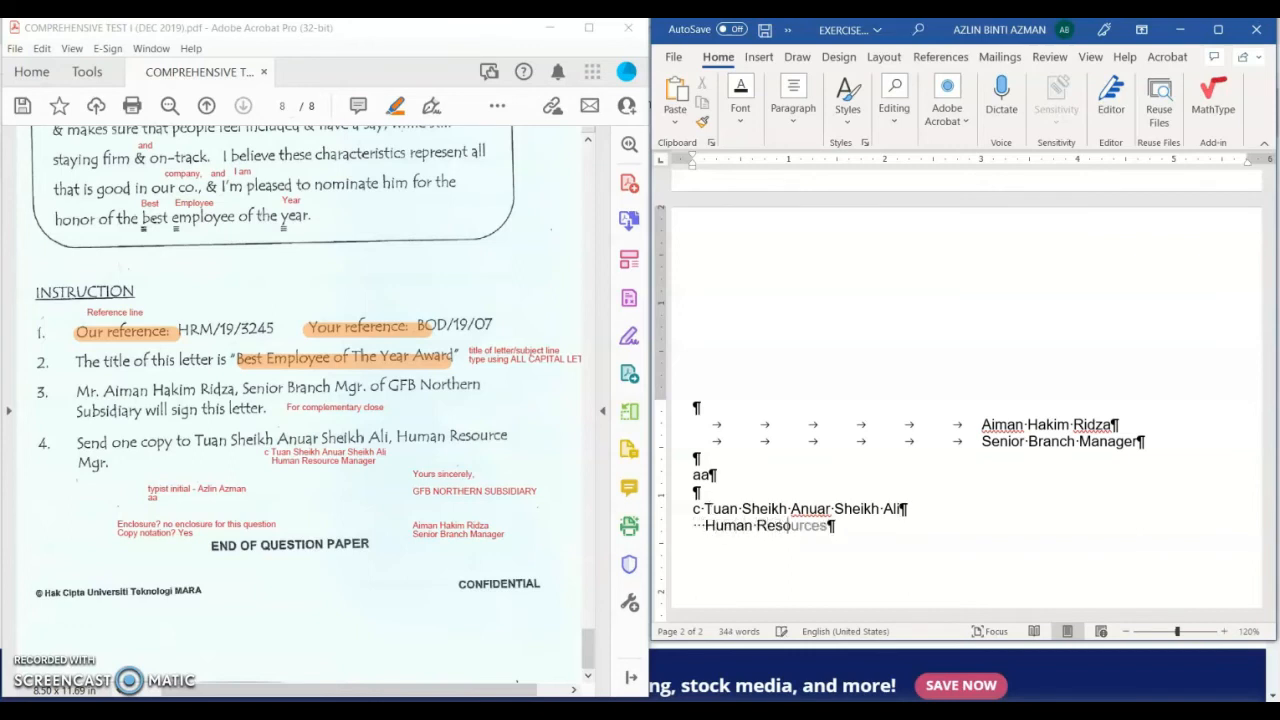
{"action": "type", "text": "urce Manager"}
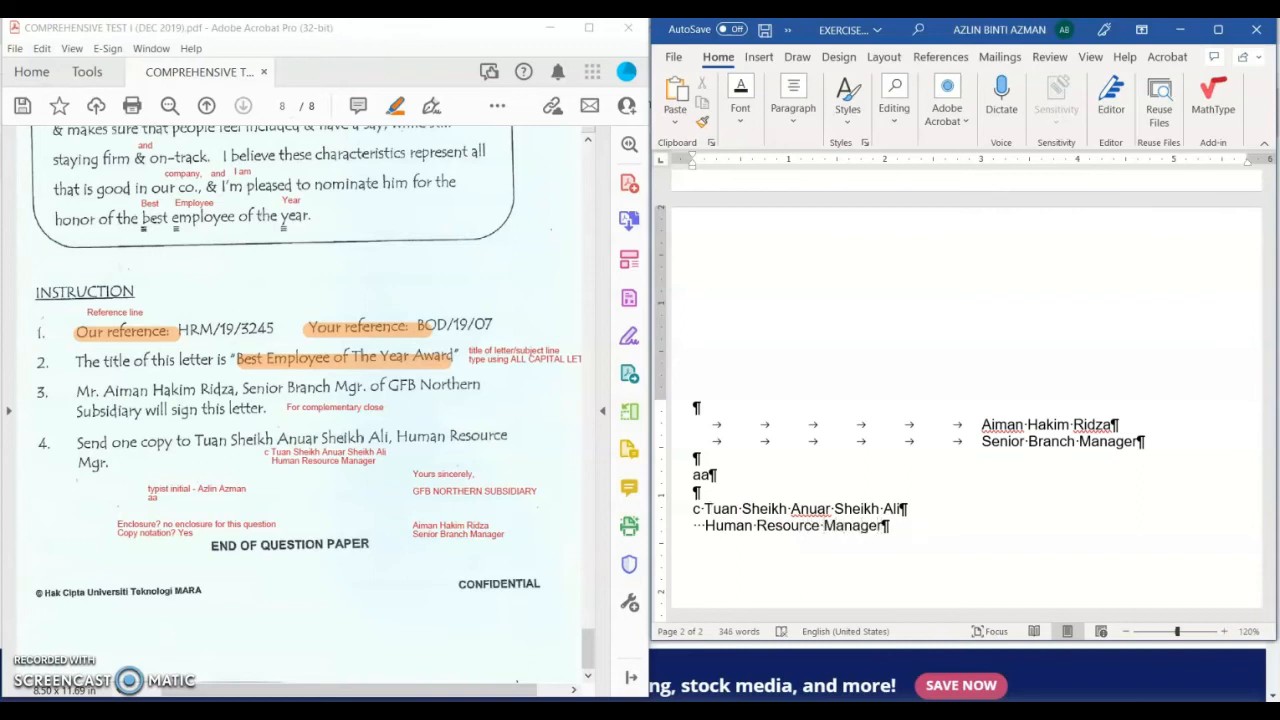
{"action": "left_click_drag", "start_coordinate": [713, 507], "coordinate": [705, 524]}
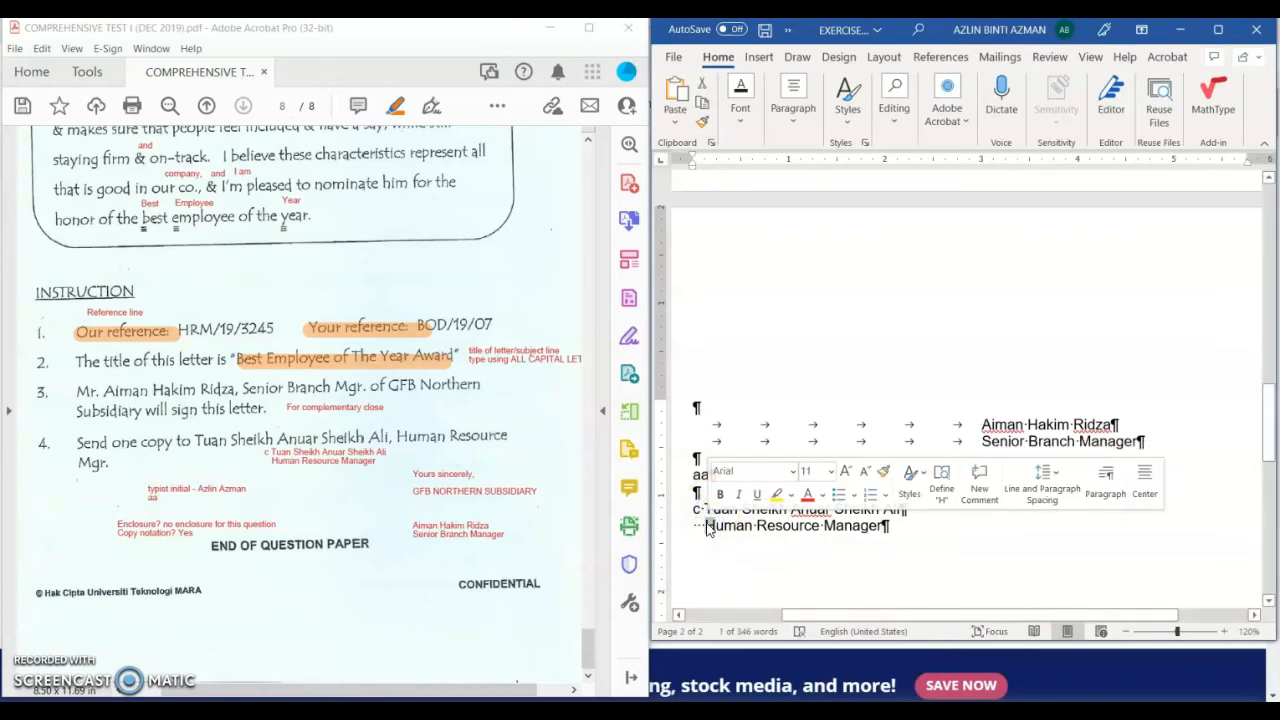
Step: Insert blank lines before 'I hope the top management' so that paragraph begins page 2
{"action": "left_click", "coordinate": [1226, 31]}
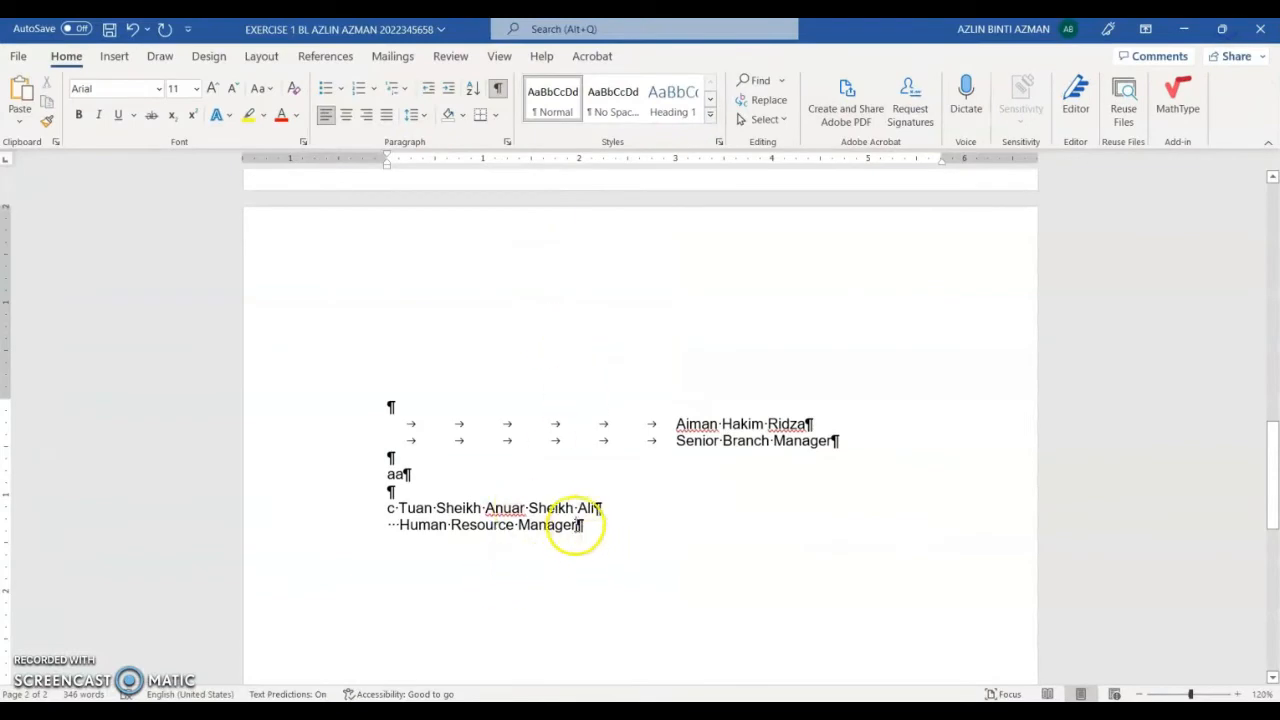
{"action": "scroll", "coordinate": [575, 528], "scroll_direction": "up", "scroll_amount": 3}
{"action": "scroll", "coordinate": [578, 525], "scroll_direction": "up", "scroll_amount": 1}
{"action": "scroll", "coordinate": [586, 520], "scroll_direction": "down", "scroll_amount": 5}
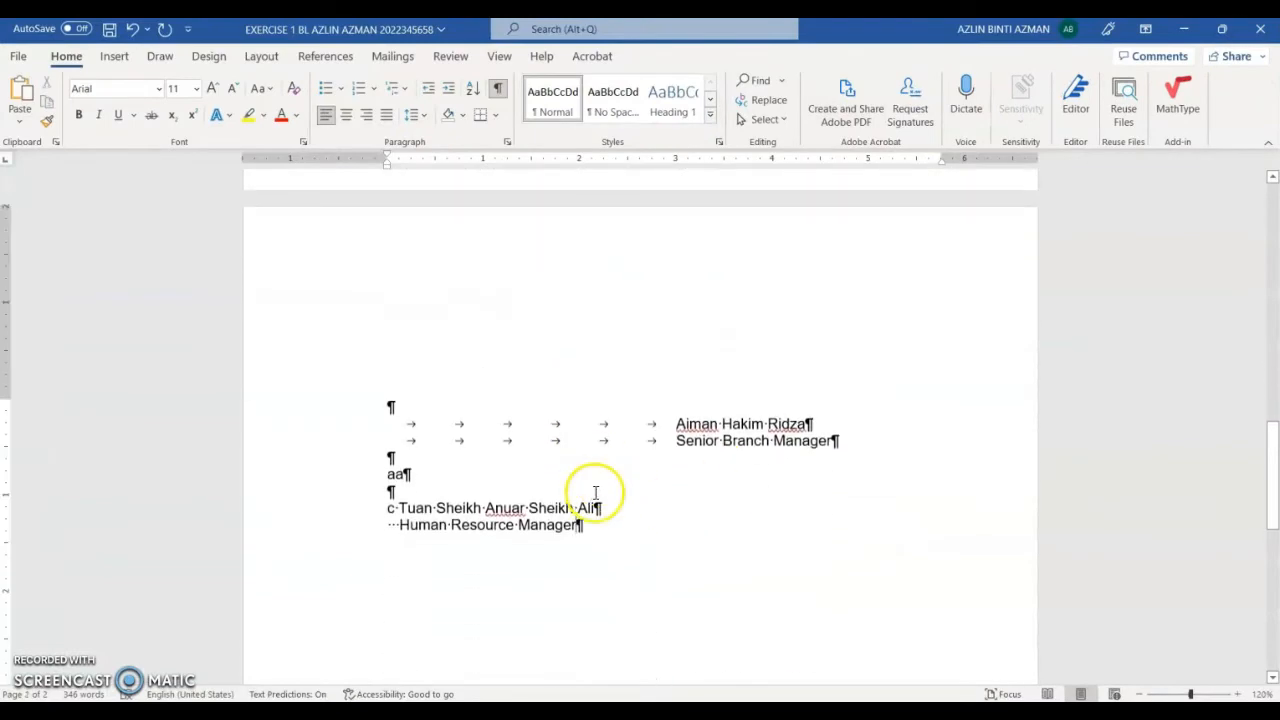
{"action": "scroll", "coordinate": [686, 386], "scroll_direction": "up", "scroll_amount": 5}
{"action": "scroll", "coordinate": [751, 370], "scroll_direction": "down", "scroll_amount": 5}
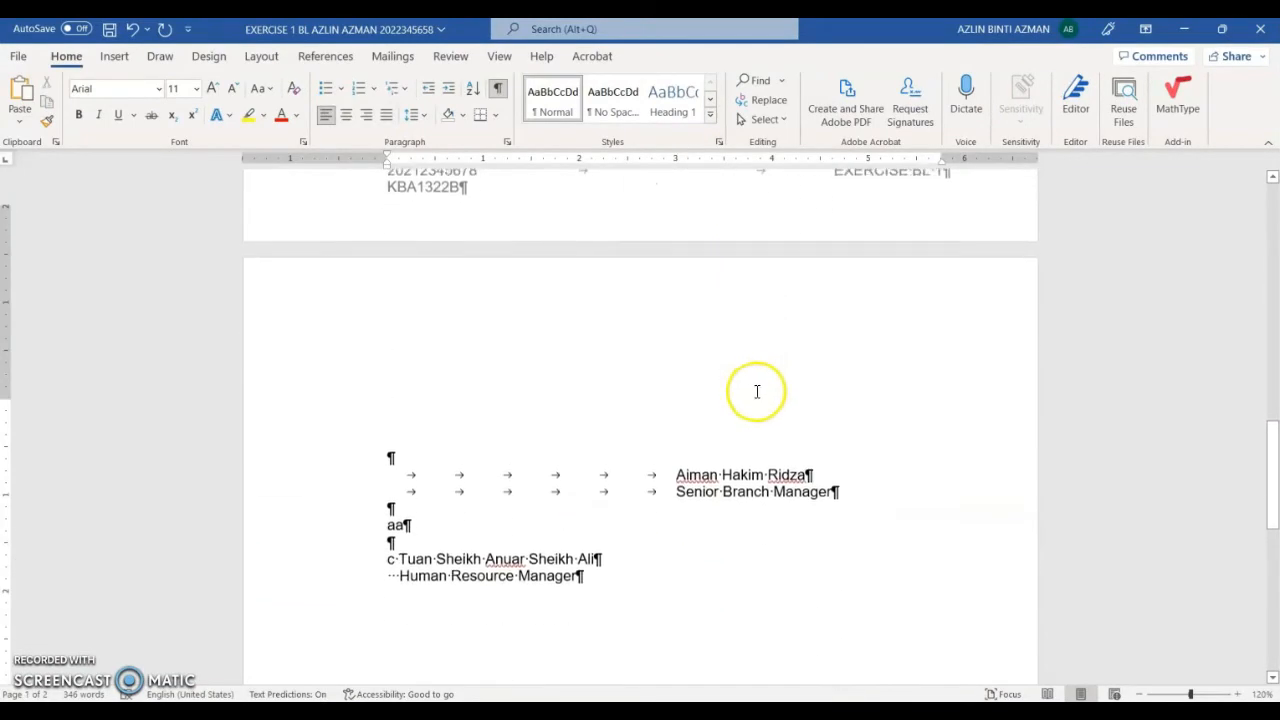
{"action": "scroll", "coordinate": [431, 457], "scroll_direction": "up", "scroll_amount": 5}
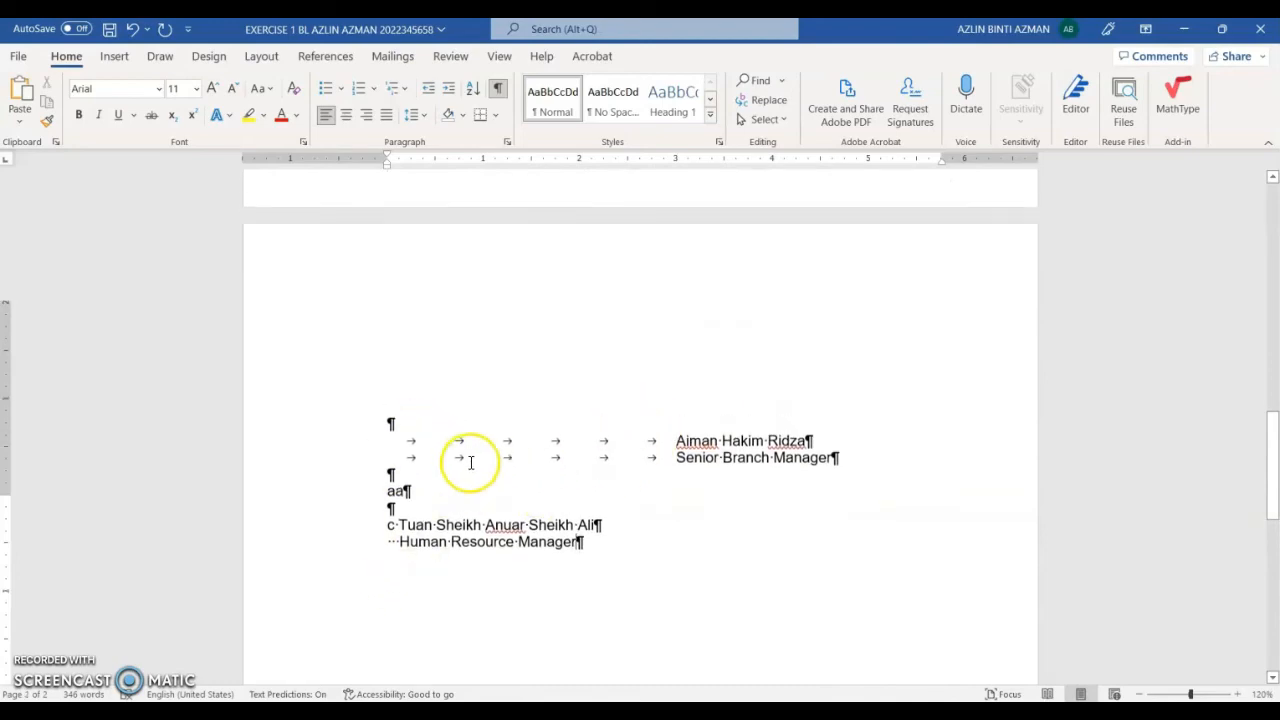
{"action": "scroll", "coordinate": [462, 461], "scroll_direction": "up", "scroll_amount": 7}
{"action": "scroll", "coordinate": [449, 277], "scroll_direction": "down", "scroll_amount": 5}
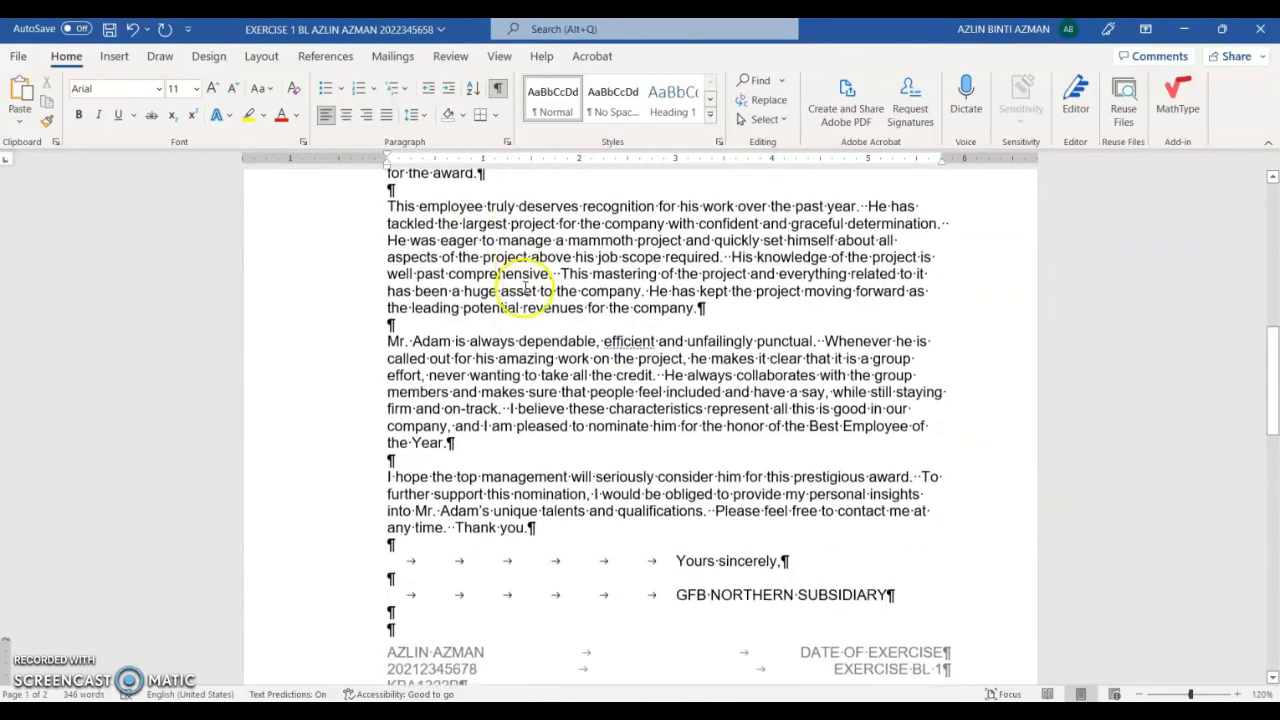
{"action": "left_click", "coordinate": [380, 364]}
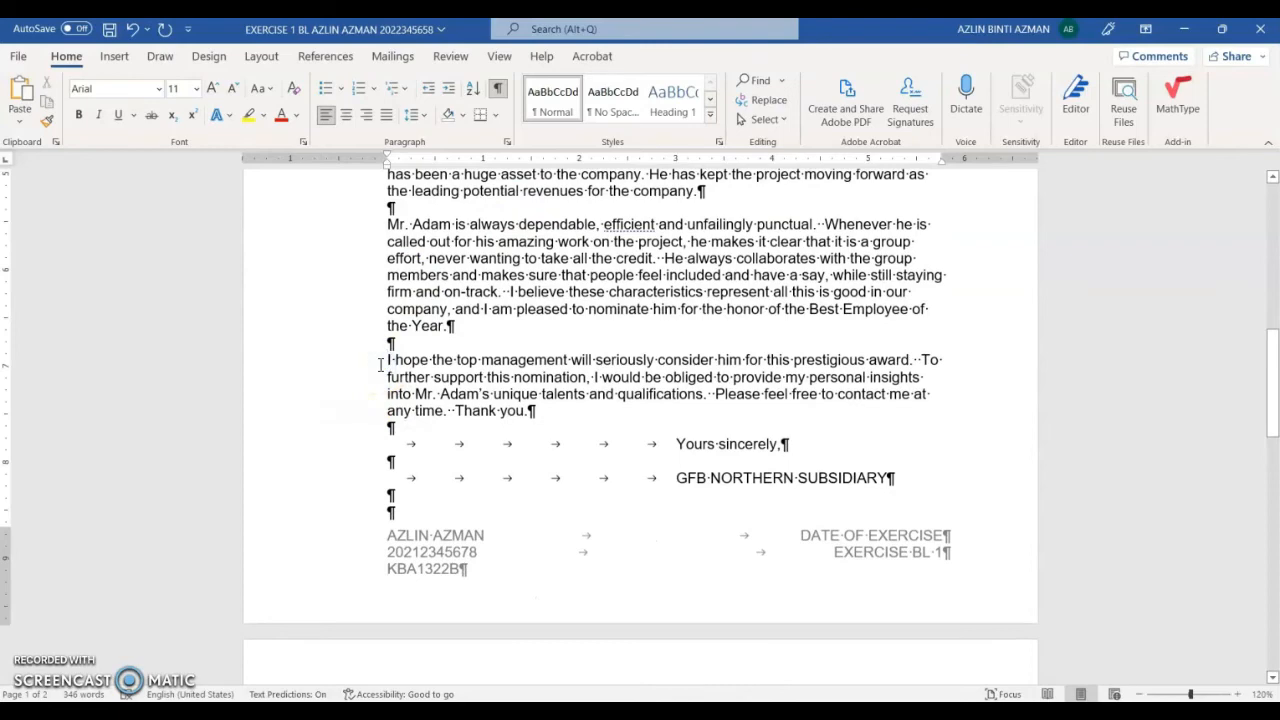
{"action": "key", "text": "Return"}
{"action": "key", "text": "Return"}
{"action": "key", "text": "Return"}
{"action": "key", "text": "Return"}
{"action": "key", "text": "Return"}
{"action": "key", "text": "Return"}
{"action": "key", "text": "Return"}
{"action": "key", "text": "Return"}
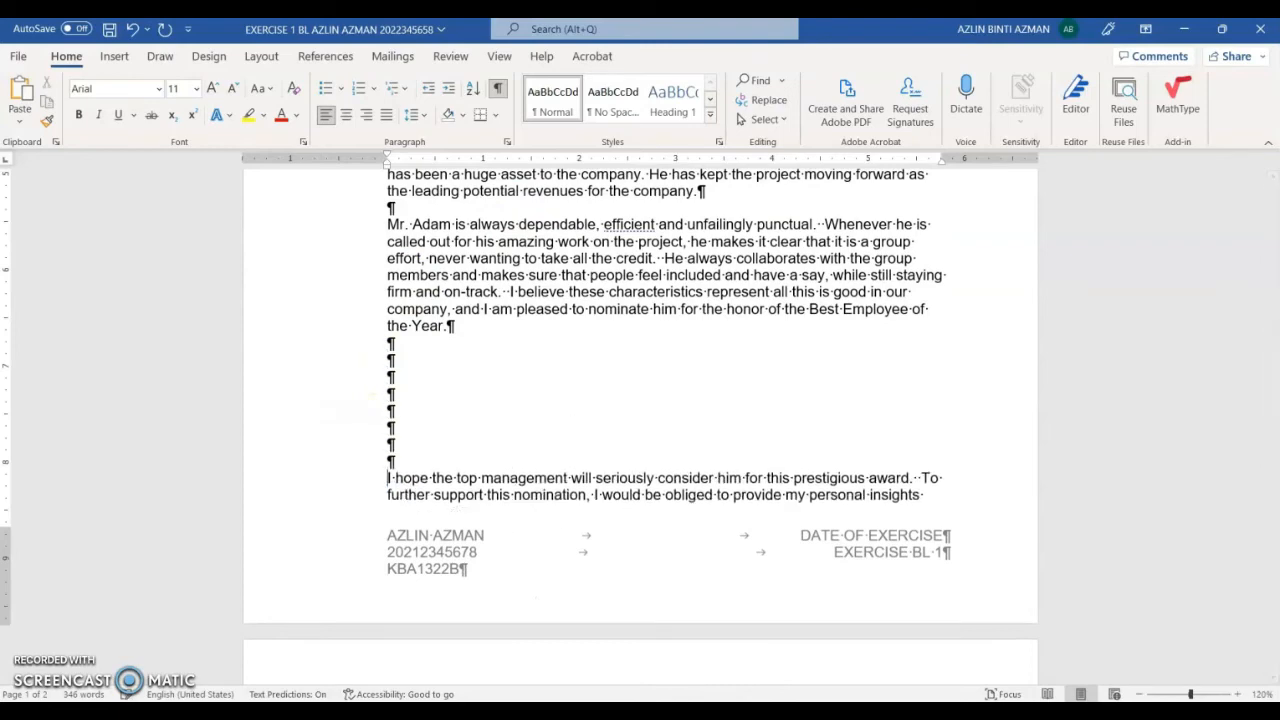
{"action": "key", "text": "Return"}
{"action": "scroll", "coordinate": [397, 488], "scroll_direction": "down", "scroll_amount": 4}
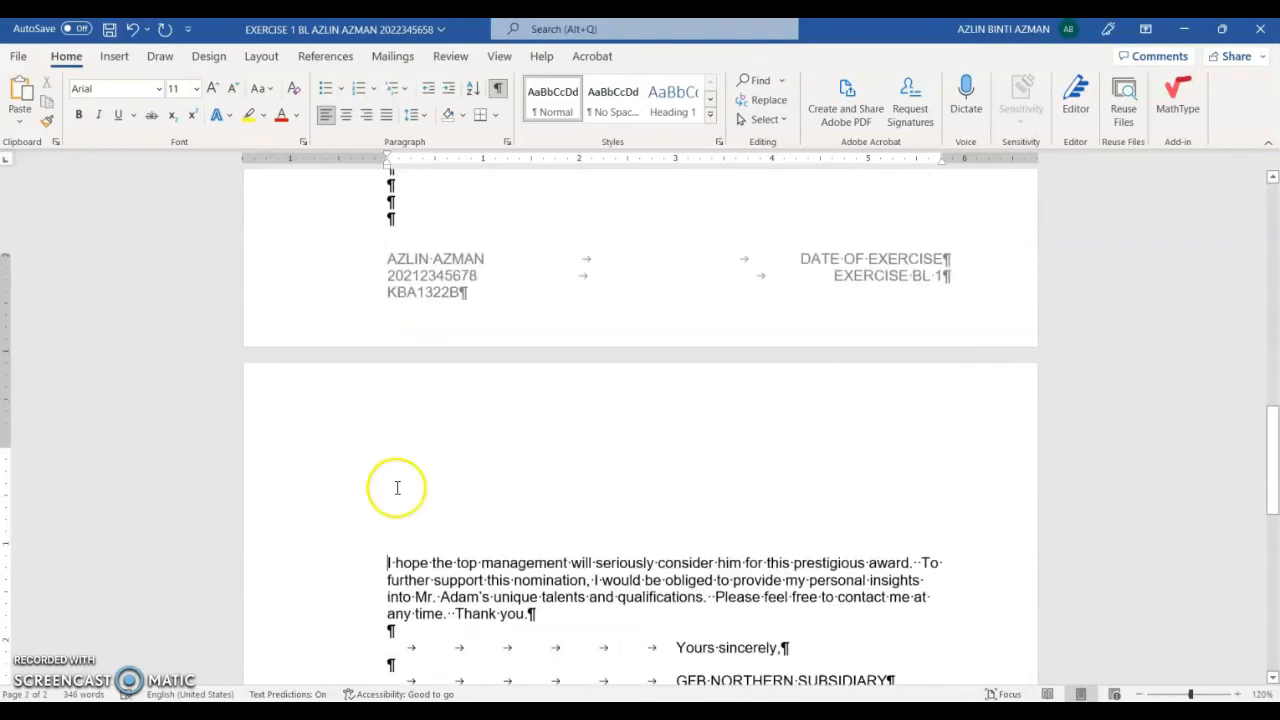
{"action": "left_click", "coordinate": [387, 409]}
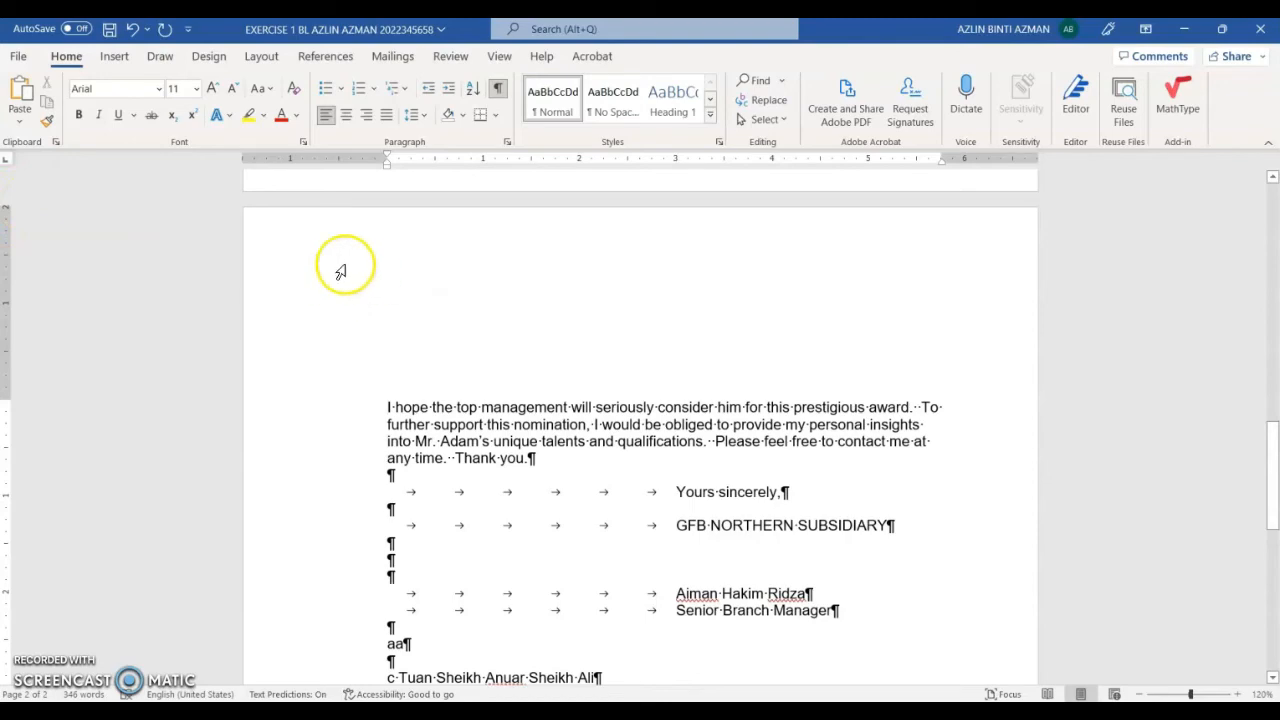
{"action": "left_click", "coordinate": [1237, 694]}
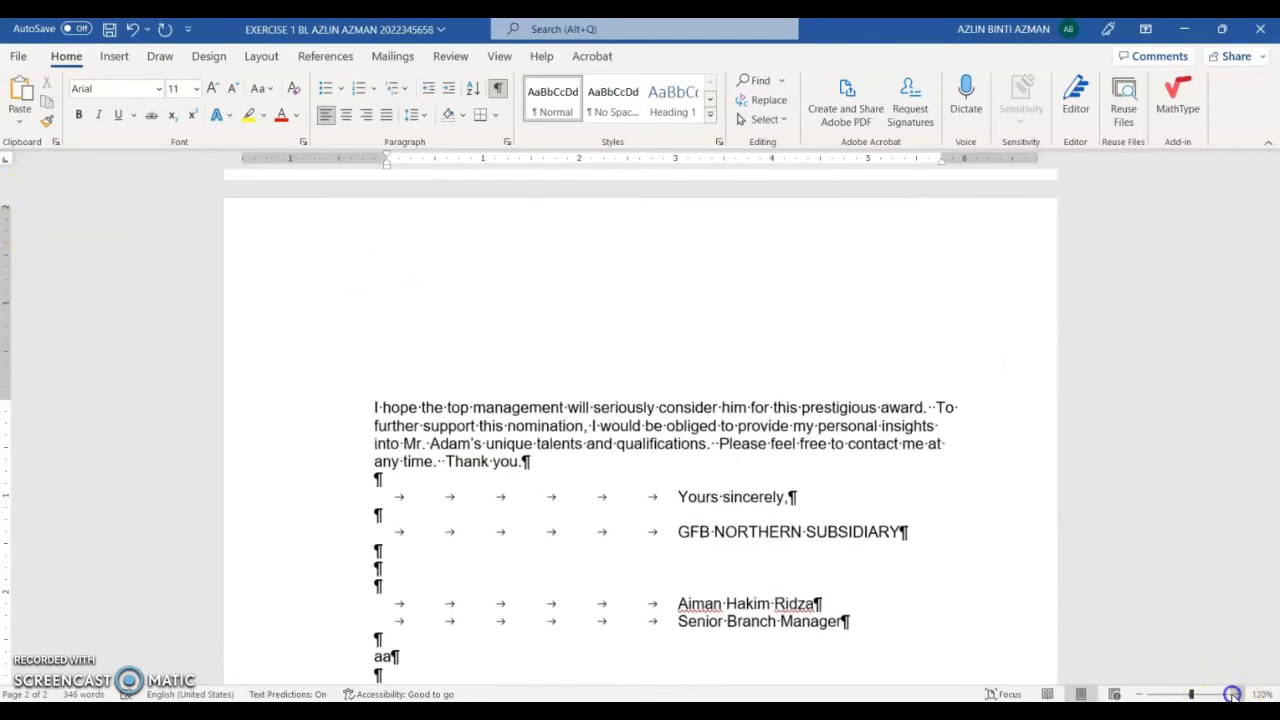
{"action": "left_click", "coordinate": [1237, 694]}
{"action": "left_click", "coordinate": [1237, 694]}
{"action": "left_click", "coordinate": [1237, 694]}
{"action": "scroll", "coordinate": [91, 363], "scroll_direction": "up", "scroll_amount": 3}
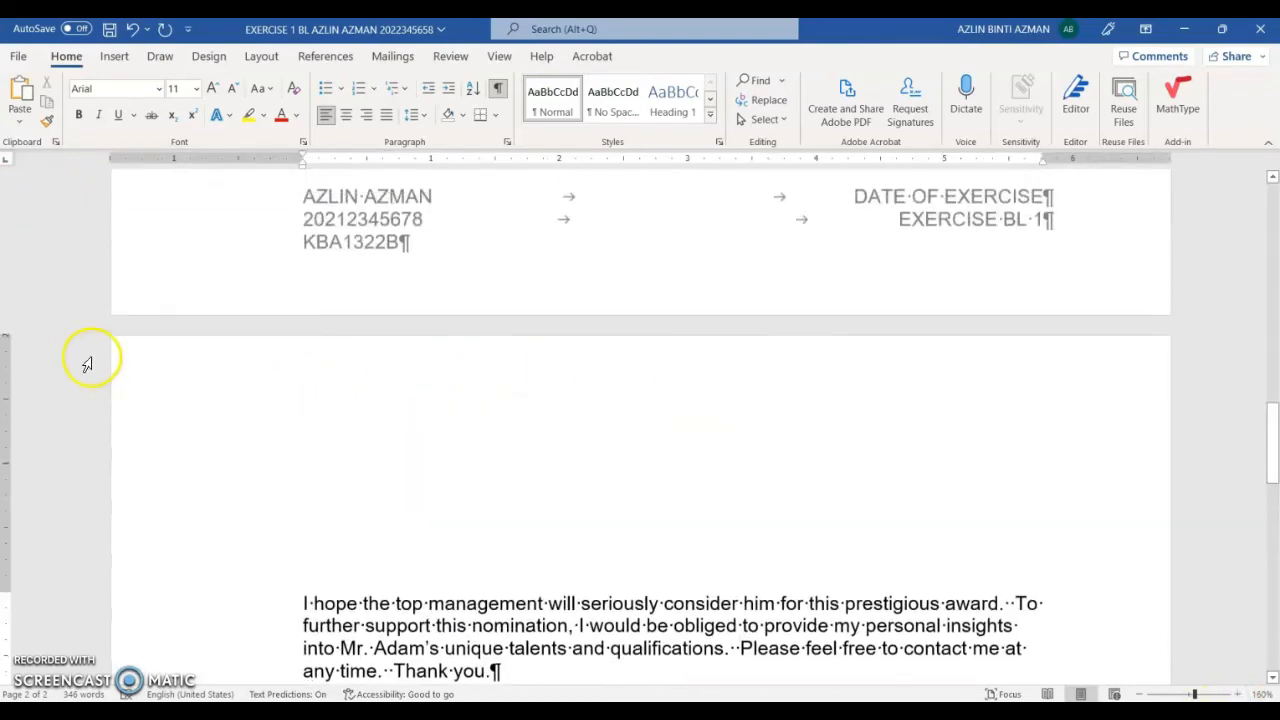
{"action": "scroll", "coordinate": [23, 303], "scroll_direction": "down", "scroll_amount": 1}
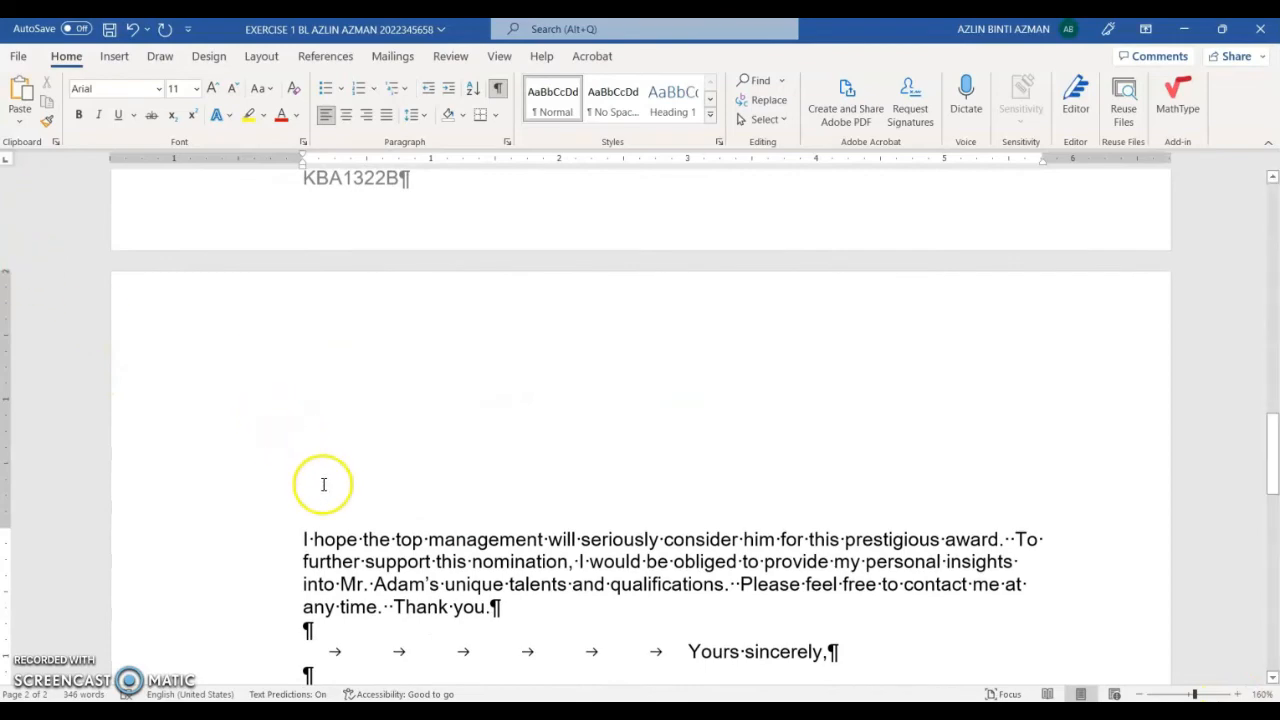
{"action": "scroll", "coordinate": [330, 450], "scroll_direction": "up", "scroll_amount": 10}
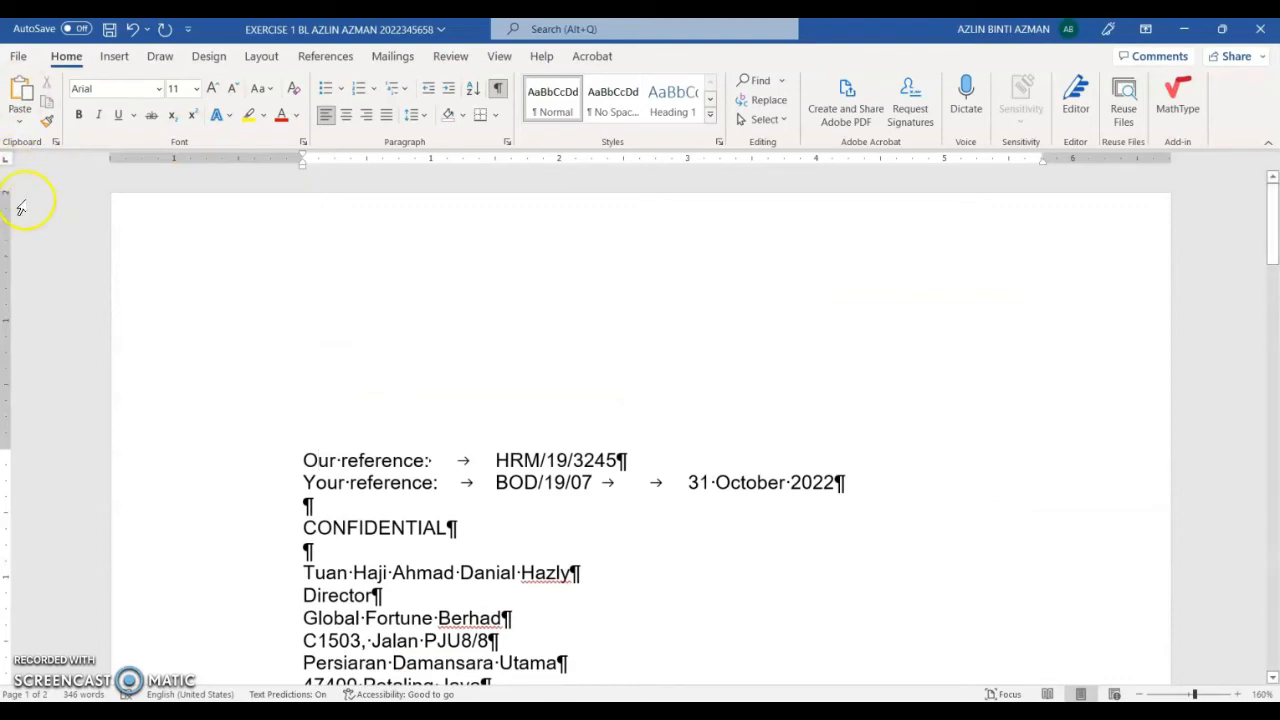
{"action": "scroll", "coordinate": [309, 443], "scroll_direction": "down", "scroll_amount": 15}
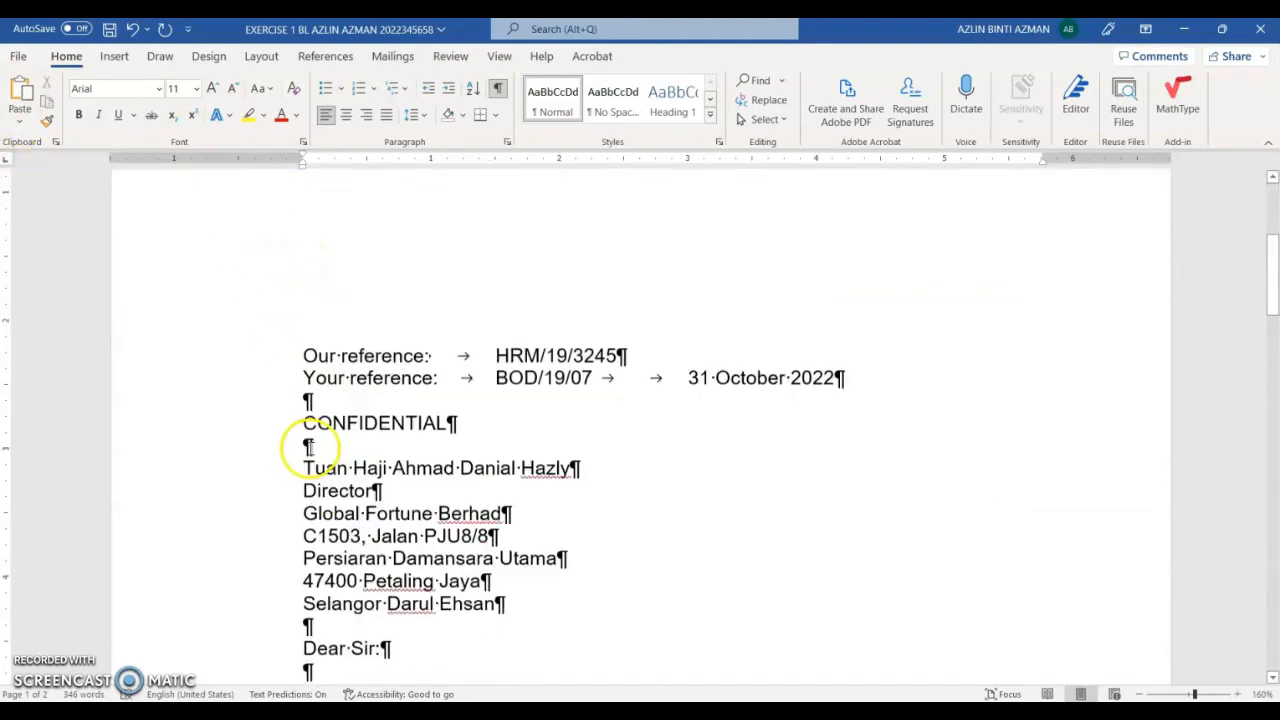
{"action": "scroll", "coordinate": [353, 529], "scroll_direction": "down", "scroll_amount": 5}
{"action": "scroll", "coordinate": [330, 490], "scroll_direction": "up", "scroll_amount": 3}
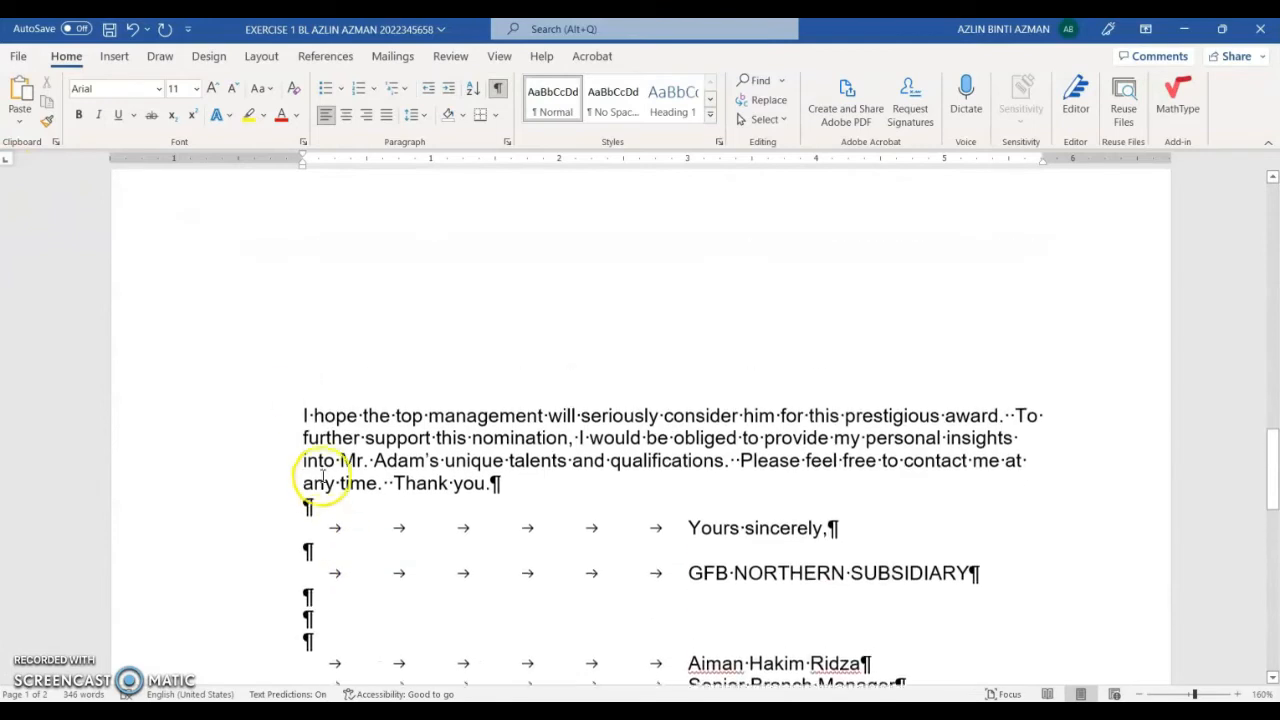
{"action": "left_click", "coordinate": [300, 435]}
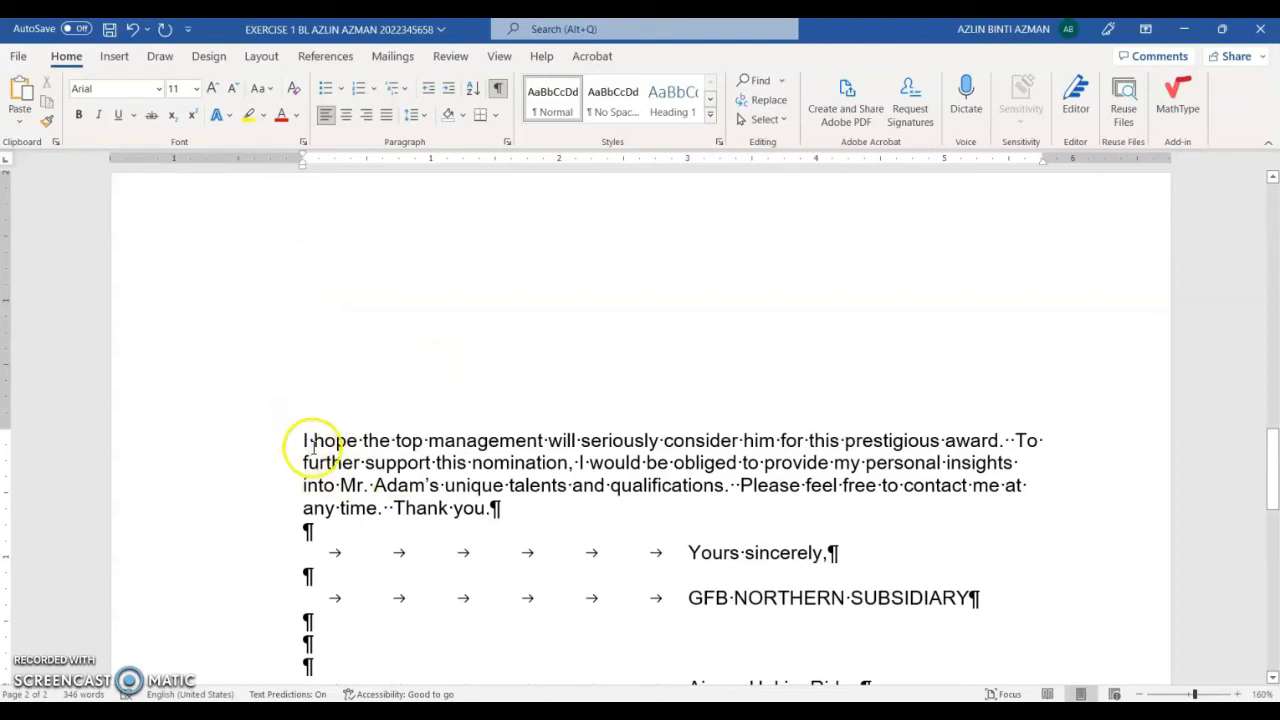
{"action": "left_click", "coordinate": [497, 88]}
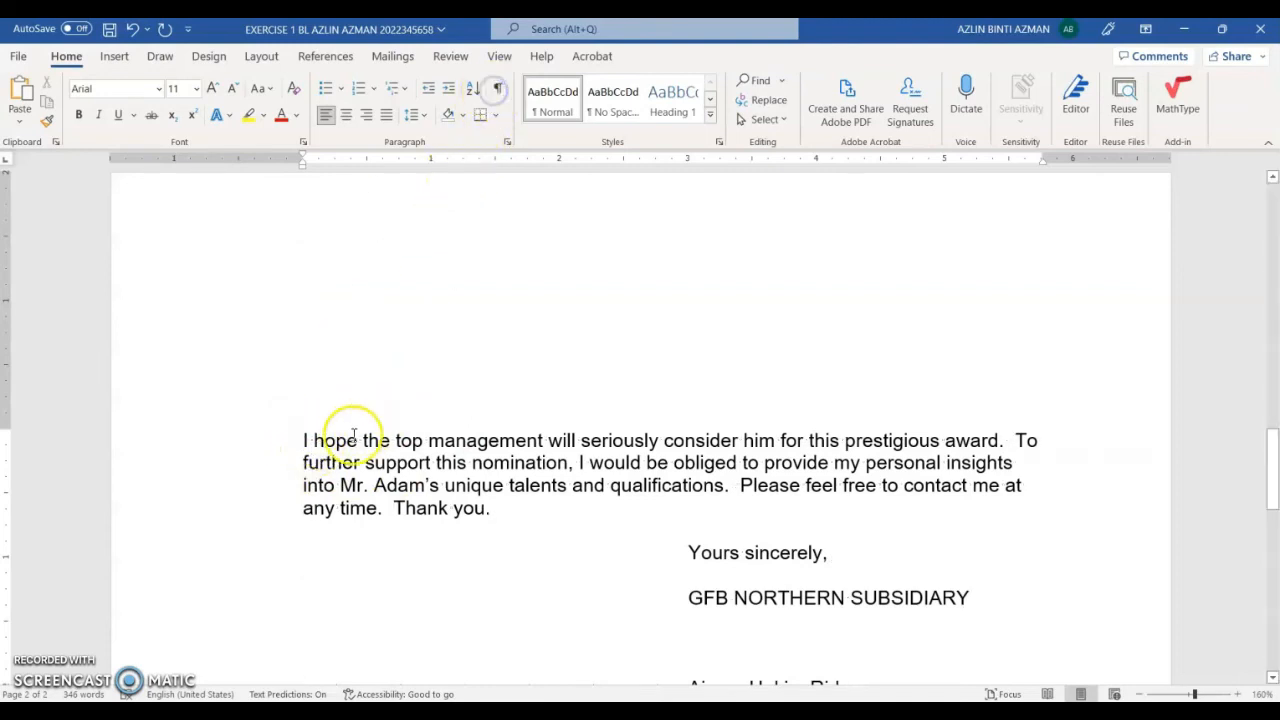
{"action": "key", "text": "Return"}
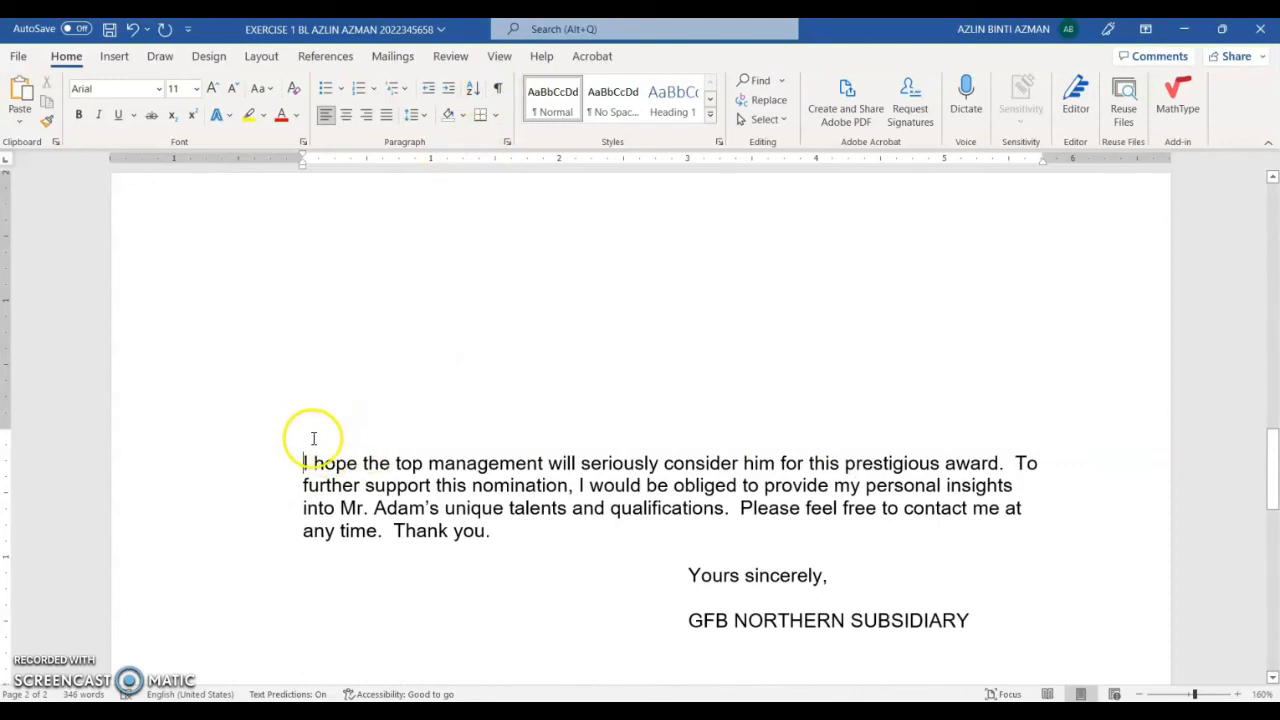
{"action": "left_click", "coordinate": [280, 440]}
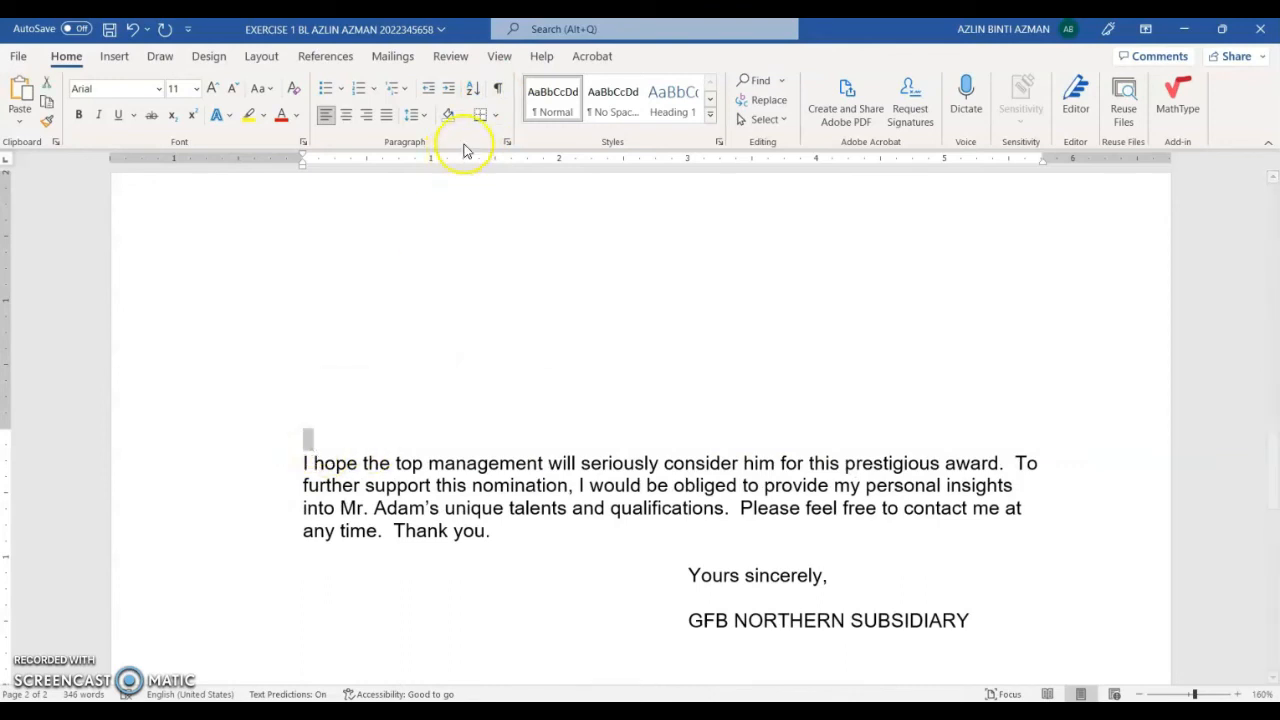
{"action": "left_click", "coordinate": [494, 90]}
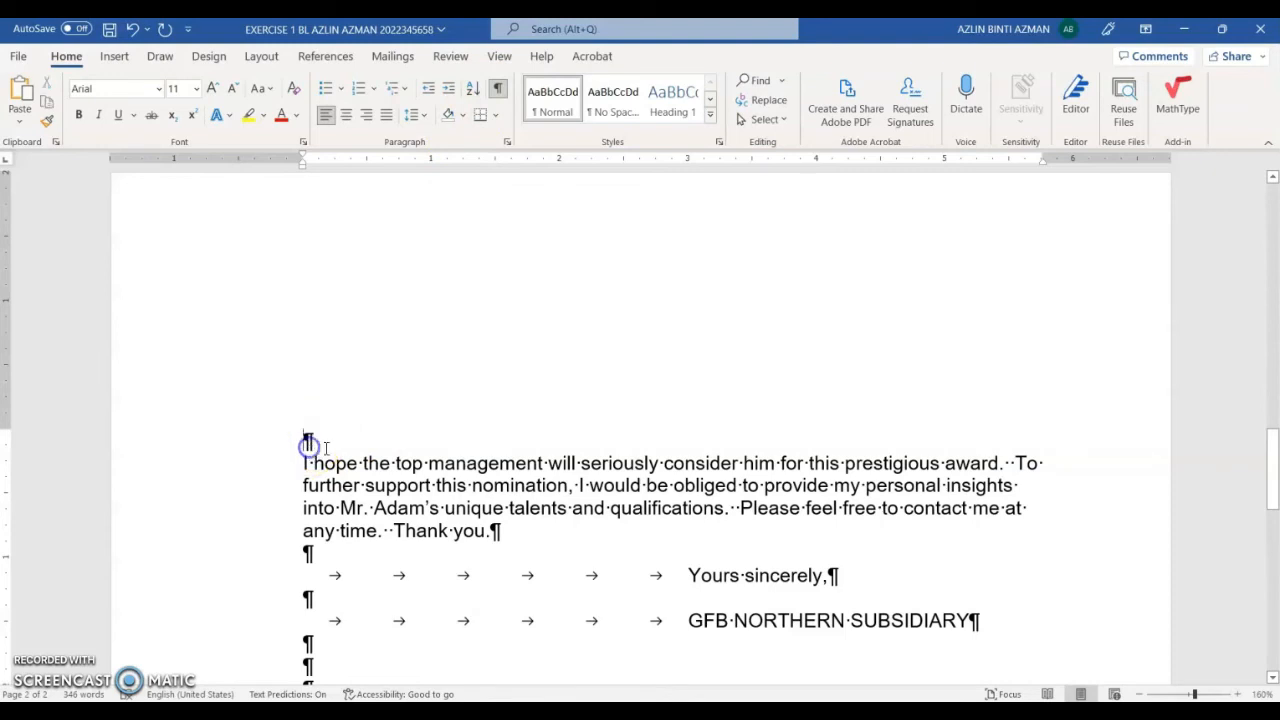
{"action": "key", "text": "Delete"}
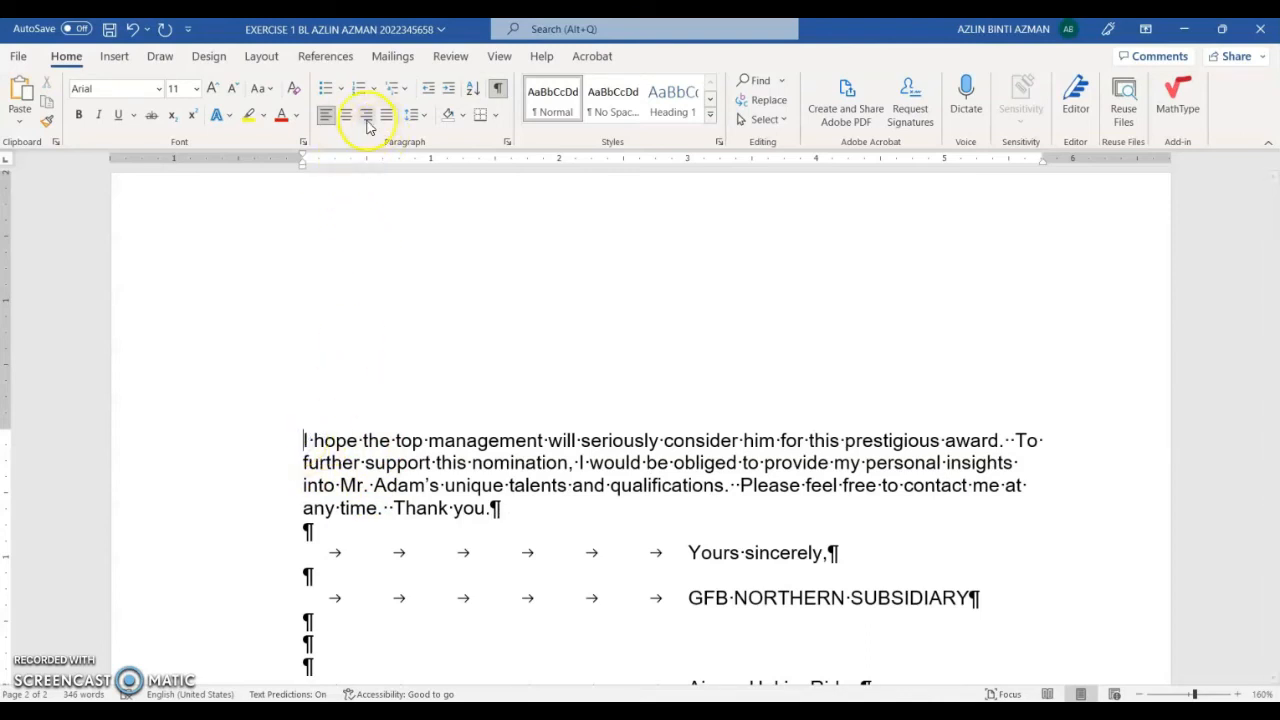
Step: In Page Setup, apply the 1.5" left and 1" top, bottom, right margins to 'This point forward'
{"action": "left_click", "coordinate": [260, 56]}
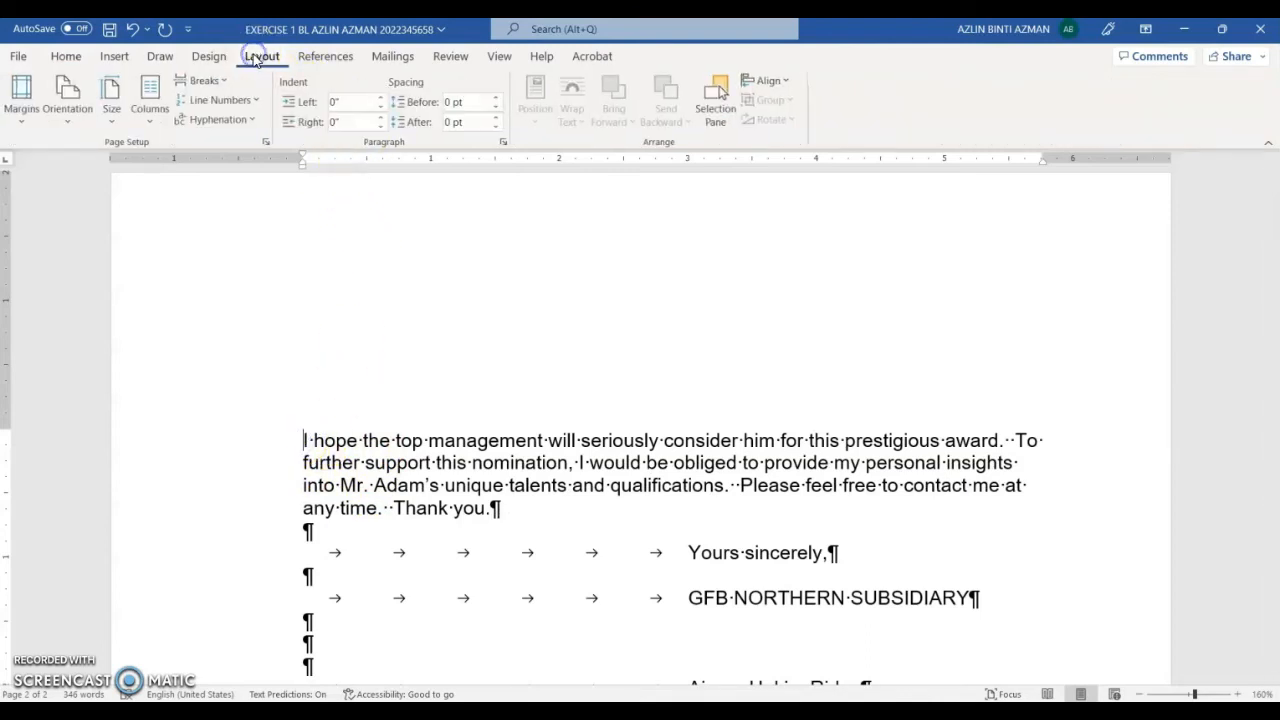
{"action": "left_click", "coordinate": [266, 143]}
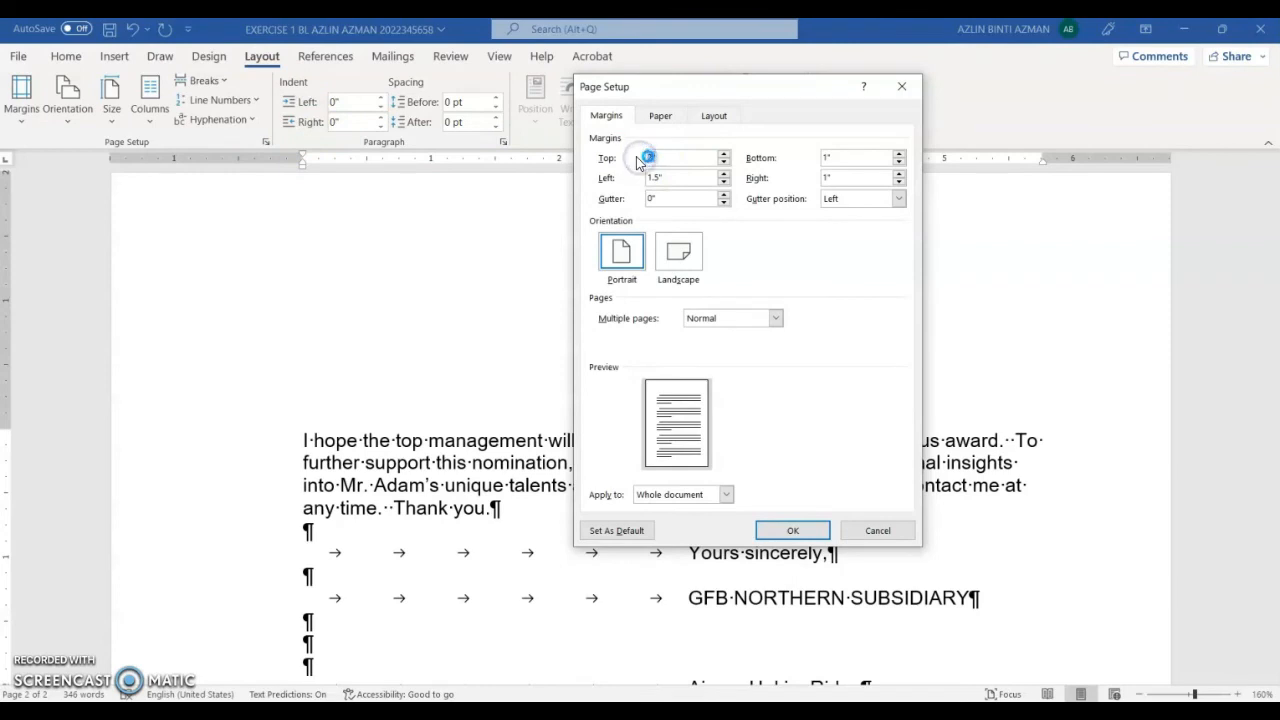
{"action": "left_click", "coordinate": [726, 494]}
{"action": "left_click", "coordinate": [680, 521]}
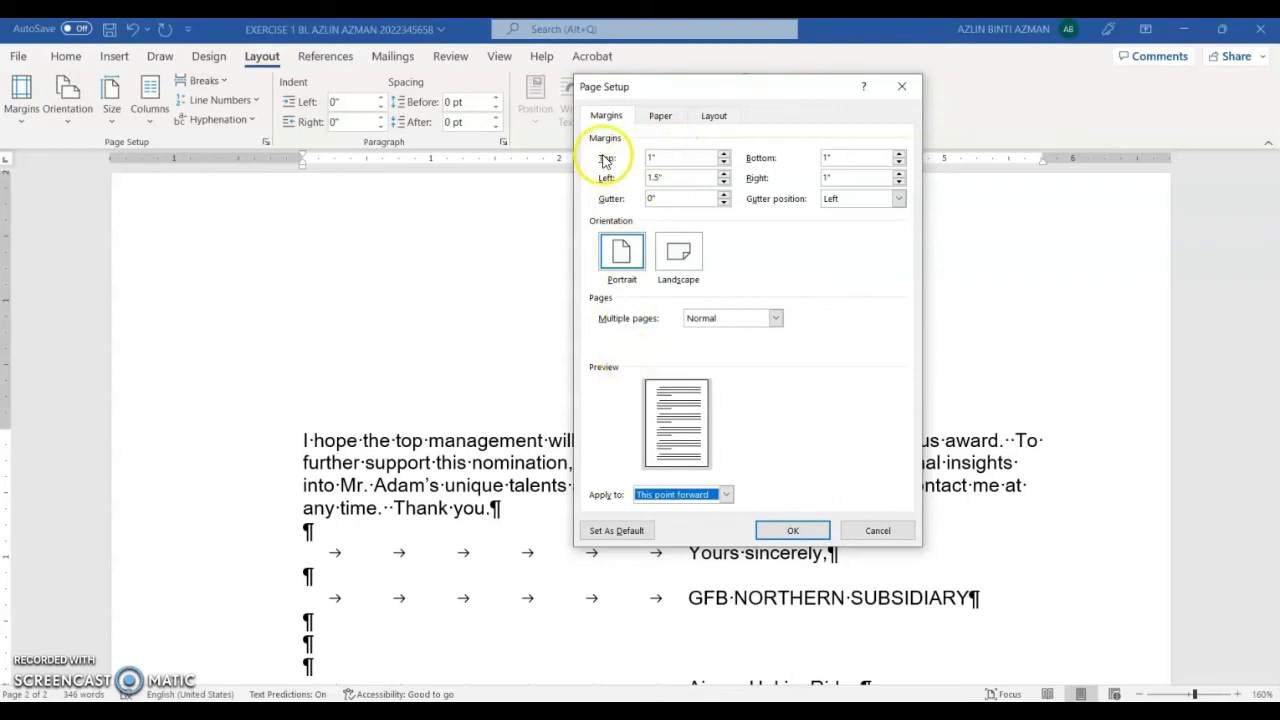
{"action": "left_click", "coordinate": [726, 495]}
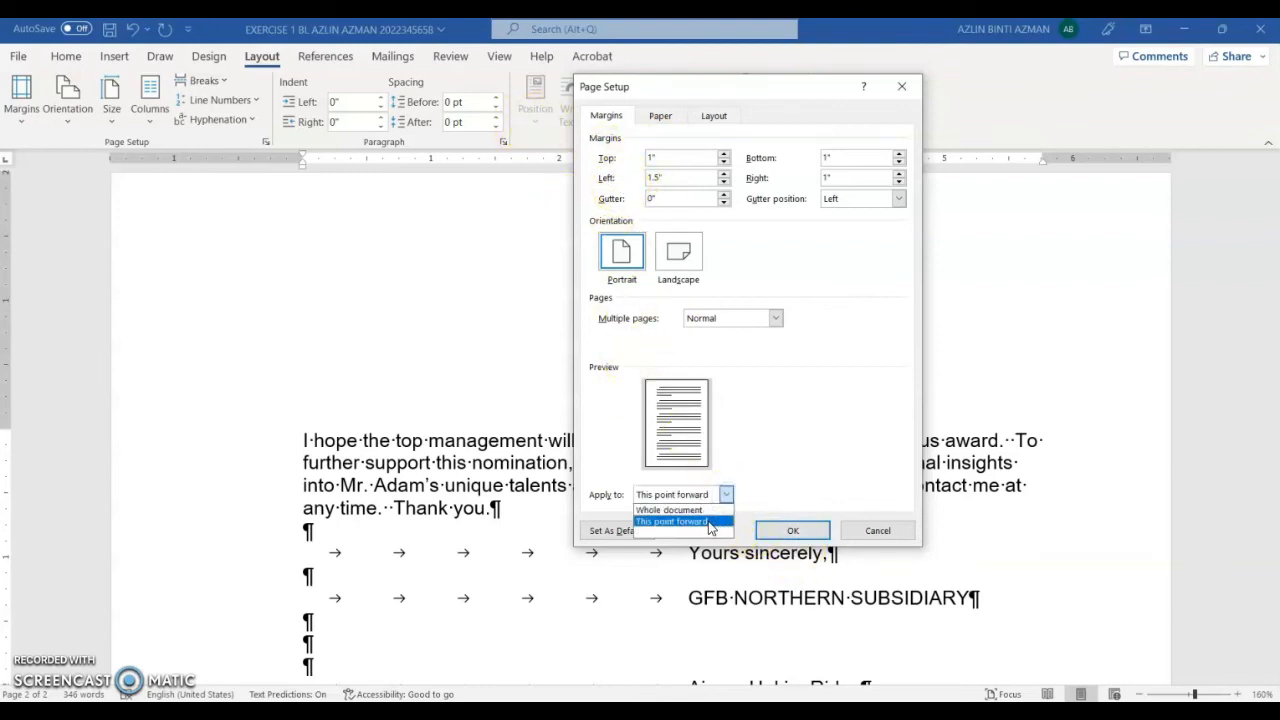
{"action": "left_click", "coordinate": [709, 522]}
{"action": "left_click", "coordinate": [793, 532]}
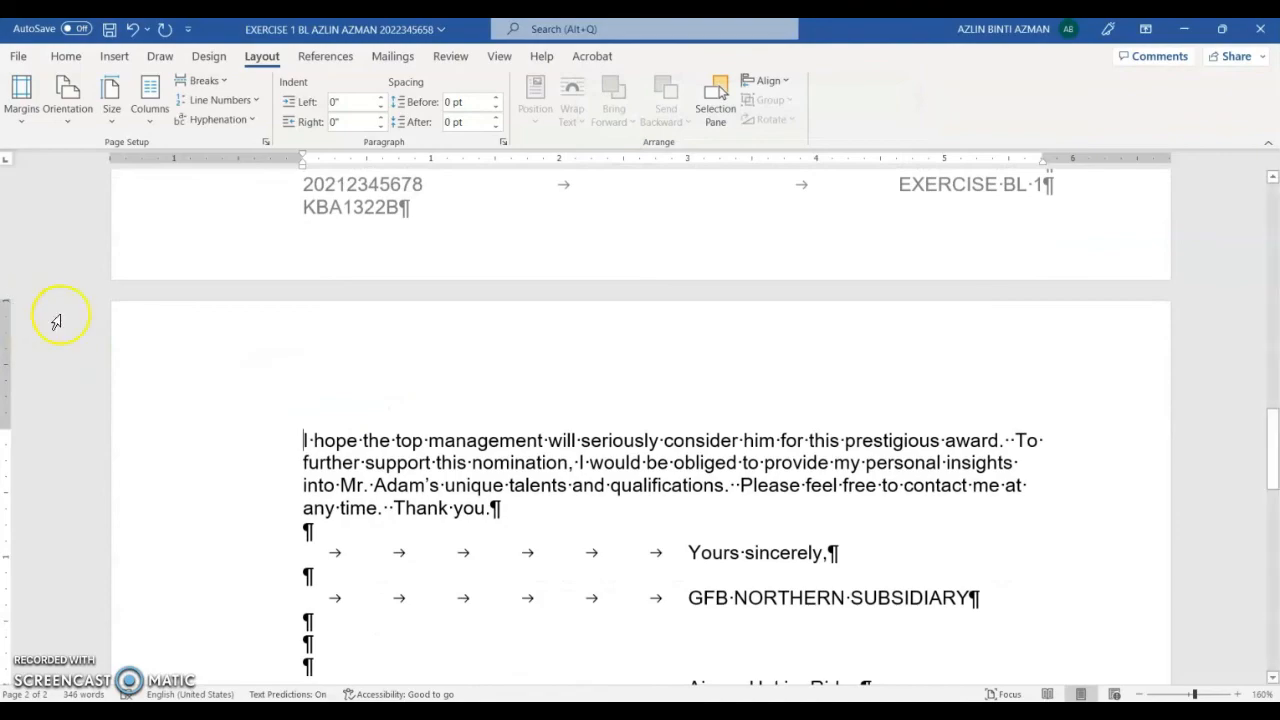
Step: Insert blank lines above the 'I hope' paragraph at the top of page 2
{"action": "scroll", "coordinate": [363, 434], "scroll_direction": "up", "scroll_amount": 5}
{"action": "scroll", "coordinate": [363, 434], "scroll_direction": "up", "scroll_amount": 12}
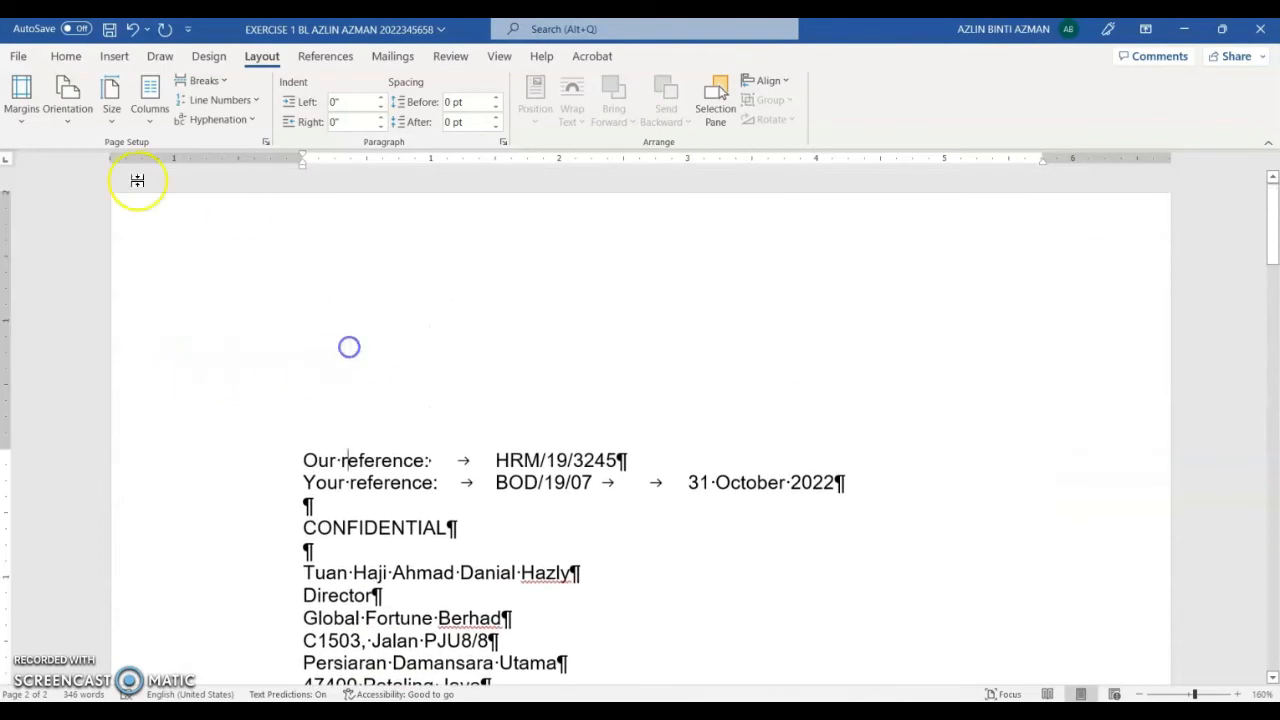
{"action": "scroll", "coordinate": [560, 350], "scroll_direction": "down", "scroll_amount": 15}
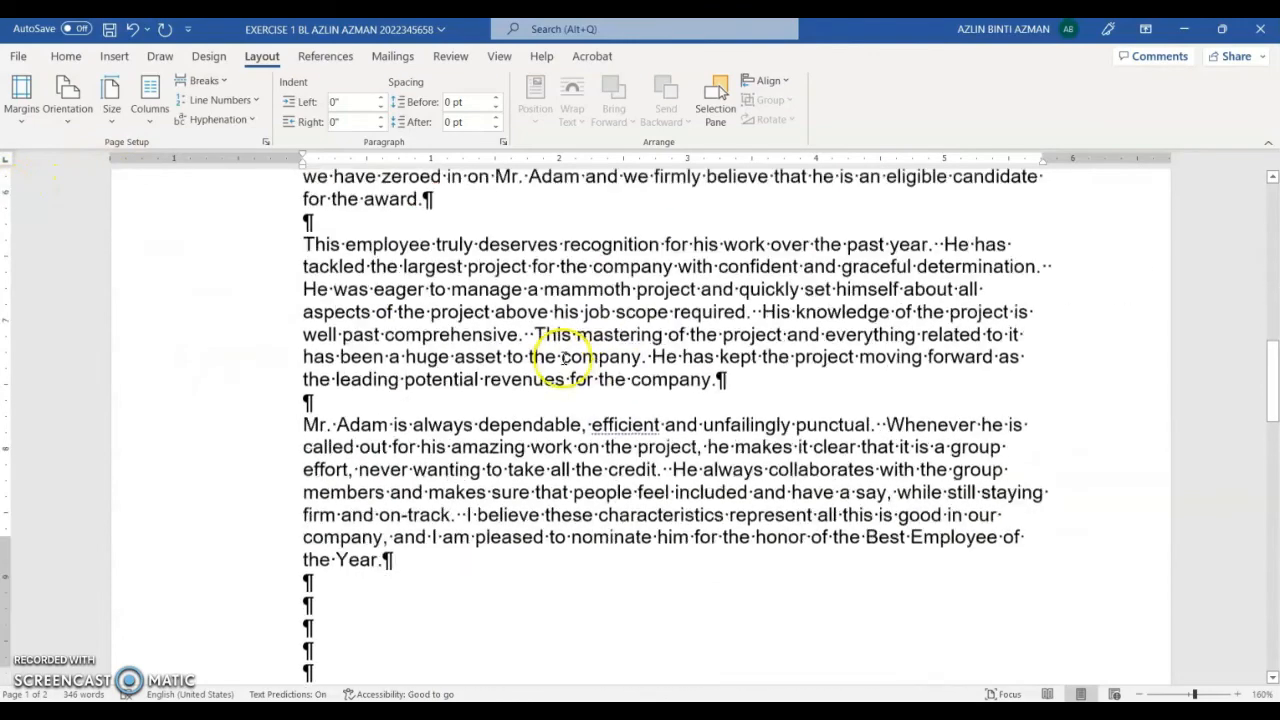
{"action": "scroll", "coordinate": [563, 350], "scroll_direction": "down", "scroll_amount": 2}
{"action": "scroll", "coordinate": [551, 354], "scroll_direction": "up", "scroll_amount": 1}
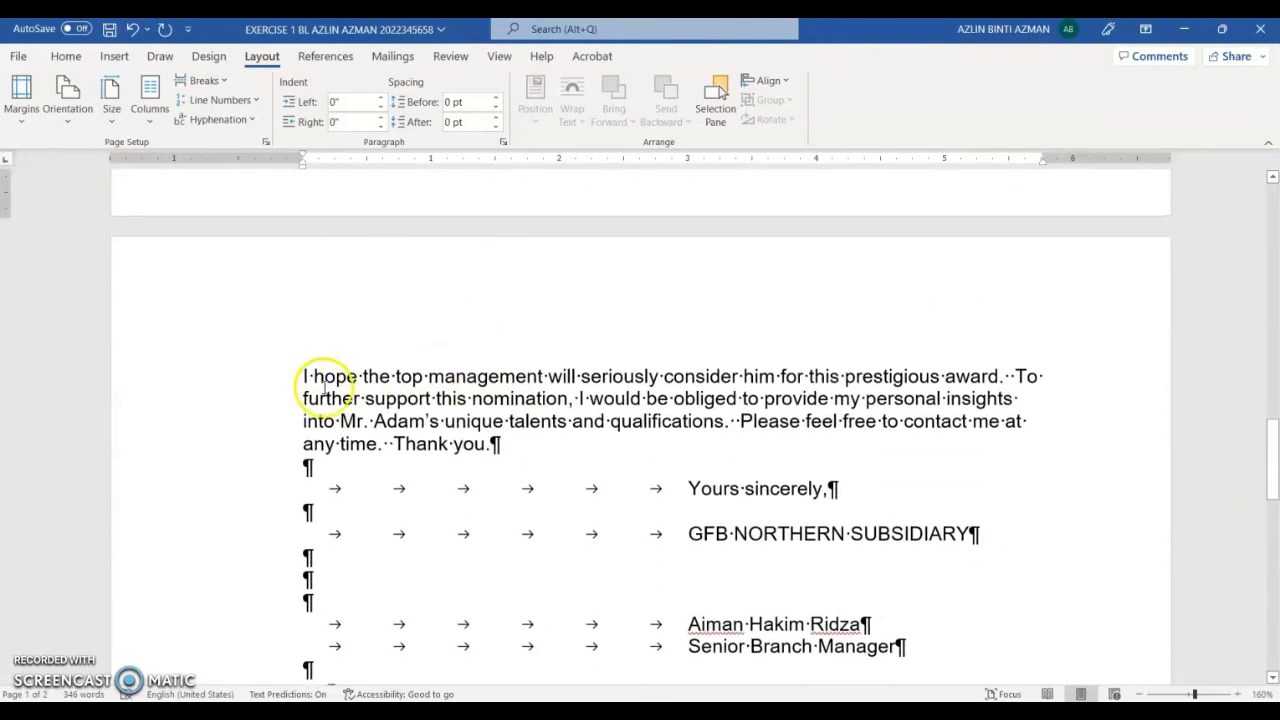
{"action": "left_click", "coordinate": [303, 376]}
{"action": "key", "text": "Return"}
{"action": "key", "text": "Return"}
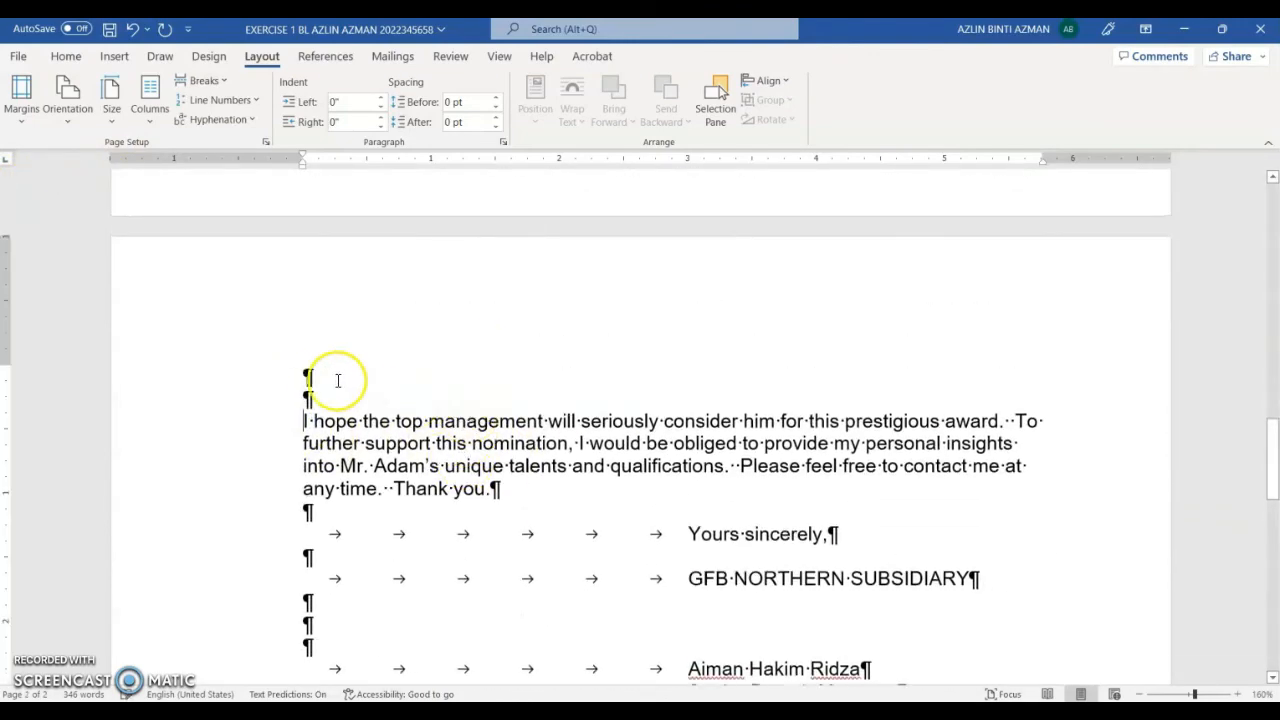
{"action": "left_click", "coordinate": [309, 377]}
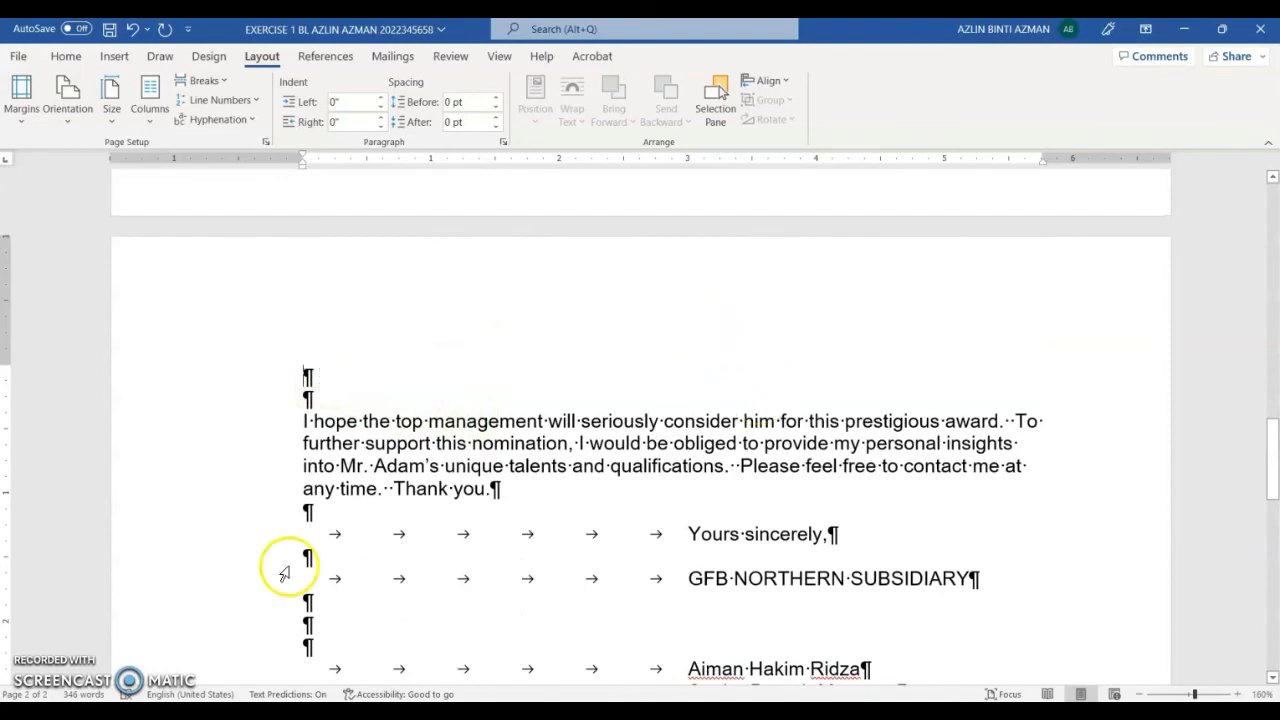
Step: Copy the 'Global Fortune Berhad' line and paste it on page 2's first line
{"action": "scroll", "coordinate": [340, 425], "scroll_direction": "up", "scroll_amount": 10}
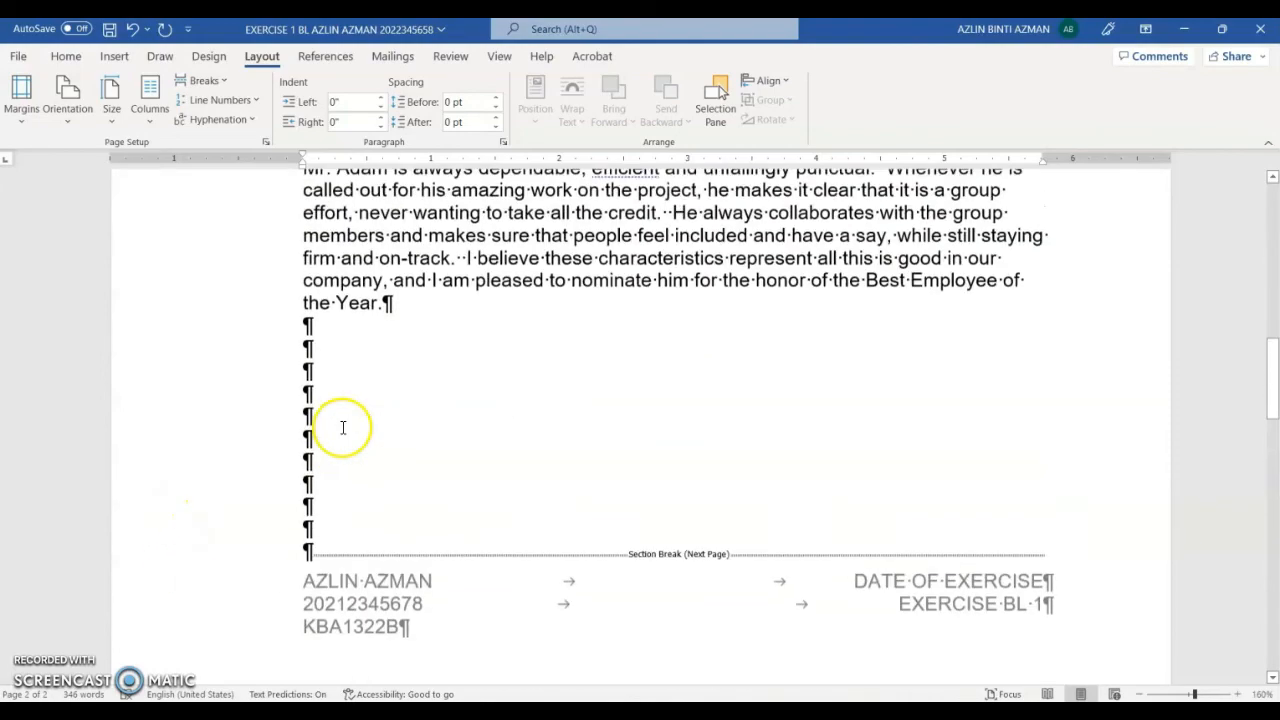
{"action": "scroll", "coordinate": [340, 405], "scroll_direction": "up", "scroll_amount": 5}
{"action": "scroll", "coordinate": [329, 388], "scroll_direction": "down", "scroll_amount": 2}
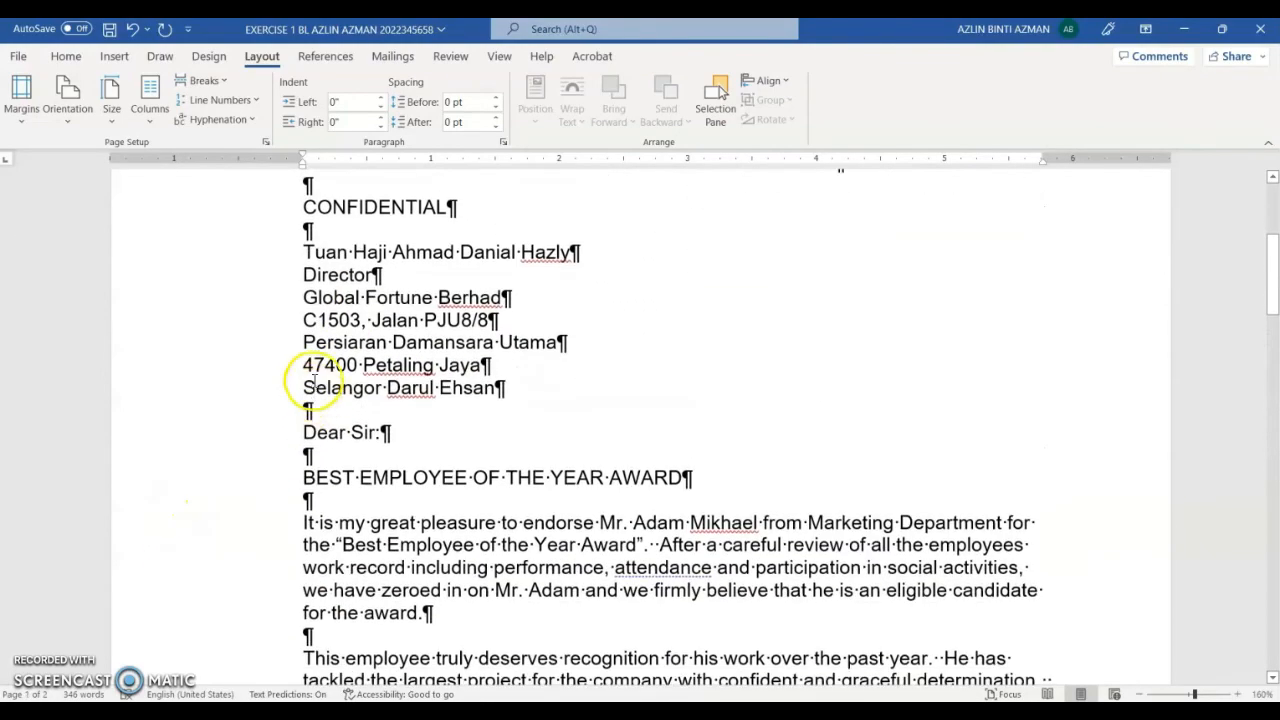
{"action": "left_click", "coordinate": [298, 253]}
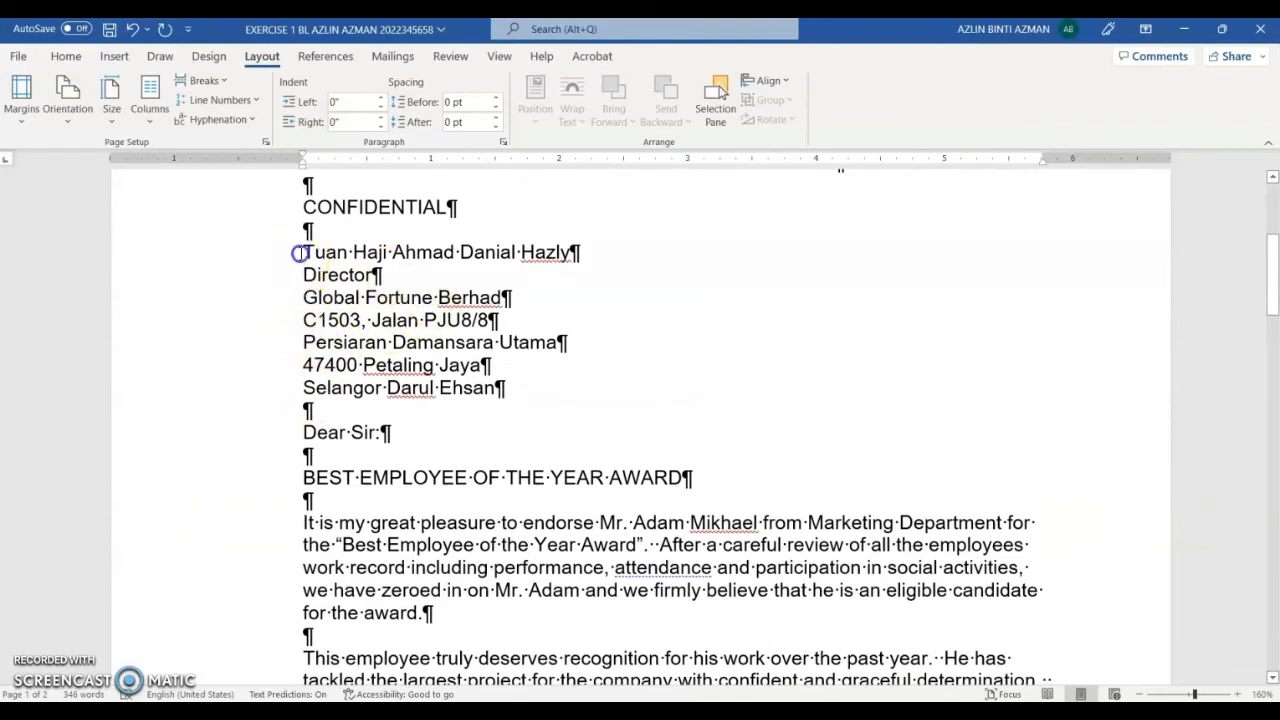
{"action": "left_click_drag", "start_coordinate": [352, 248], "coordinate": [578, 252]}
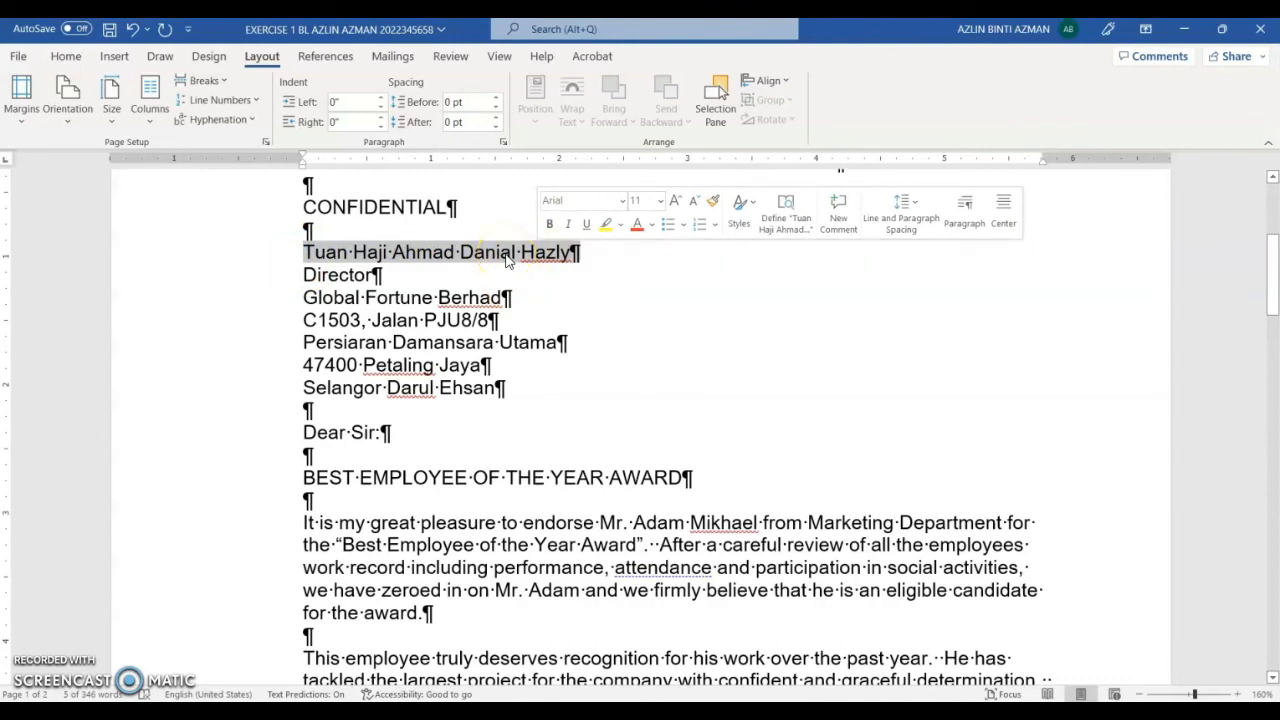
{"action": "left_click", "coordinate": [300, 297]}
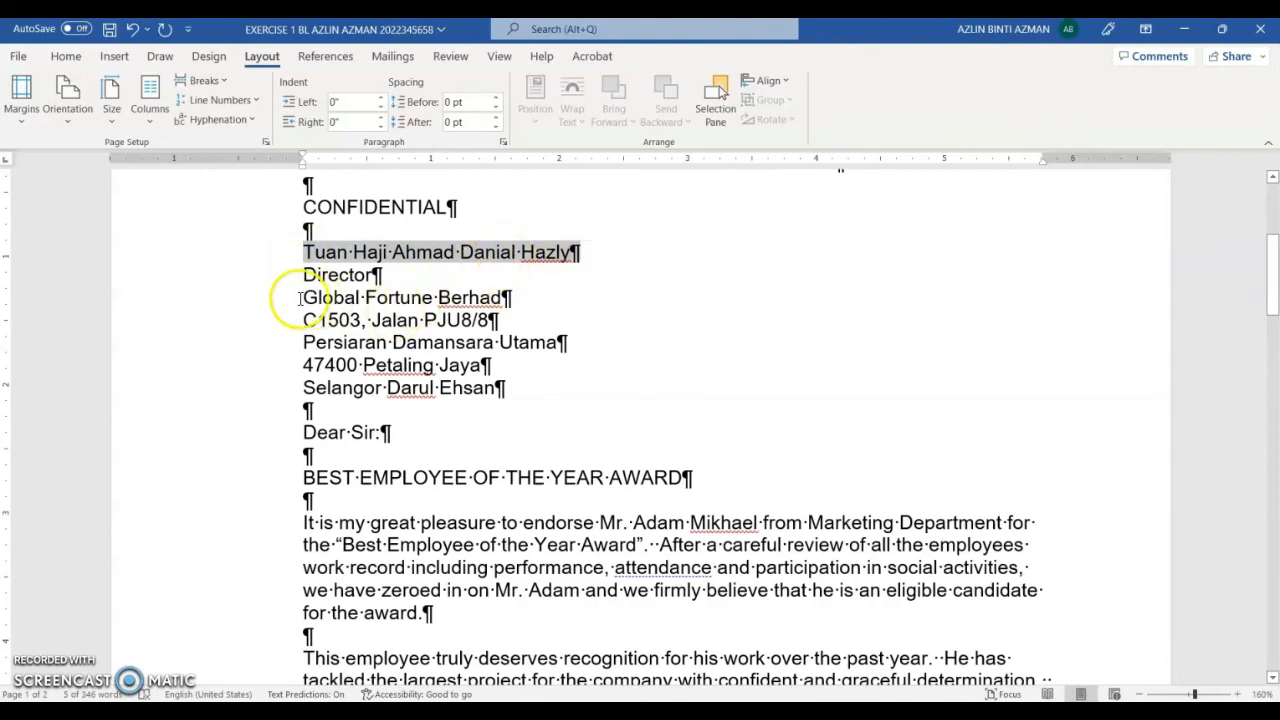
{"action": "left_click_drag", "start_coordinate": [305, 297], "coordinate": [509, 297]}
{"action": "key", "text": "ctrl+c"}
{"action": "scroll", "coordinate": [420, 330], "scroll_direction": "down", "scroll_amount": 10}
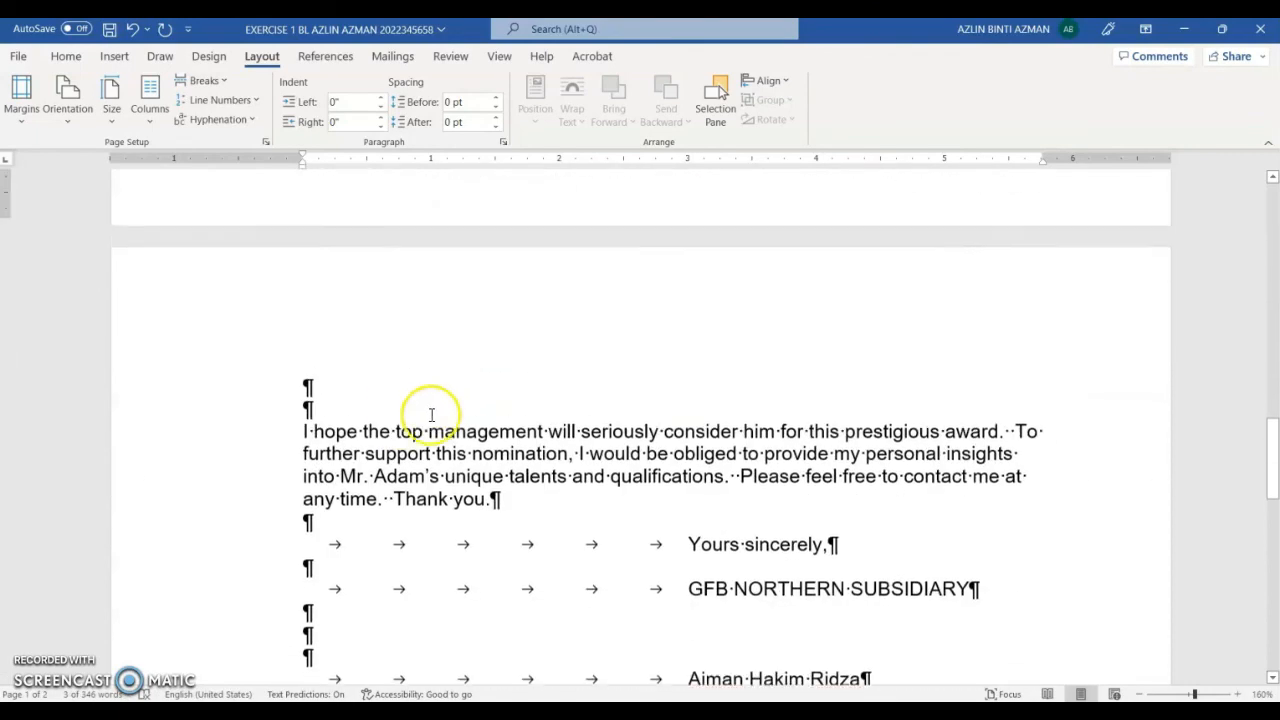
{"action": "left_click", "coordinate": [308, 373]}
{"action": "key", "text": "ctrl+v"}
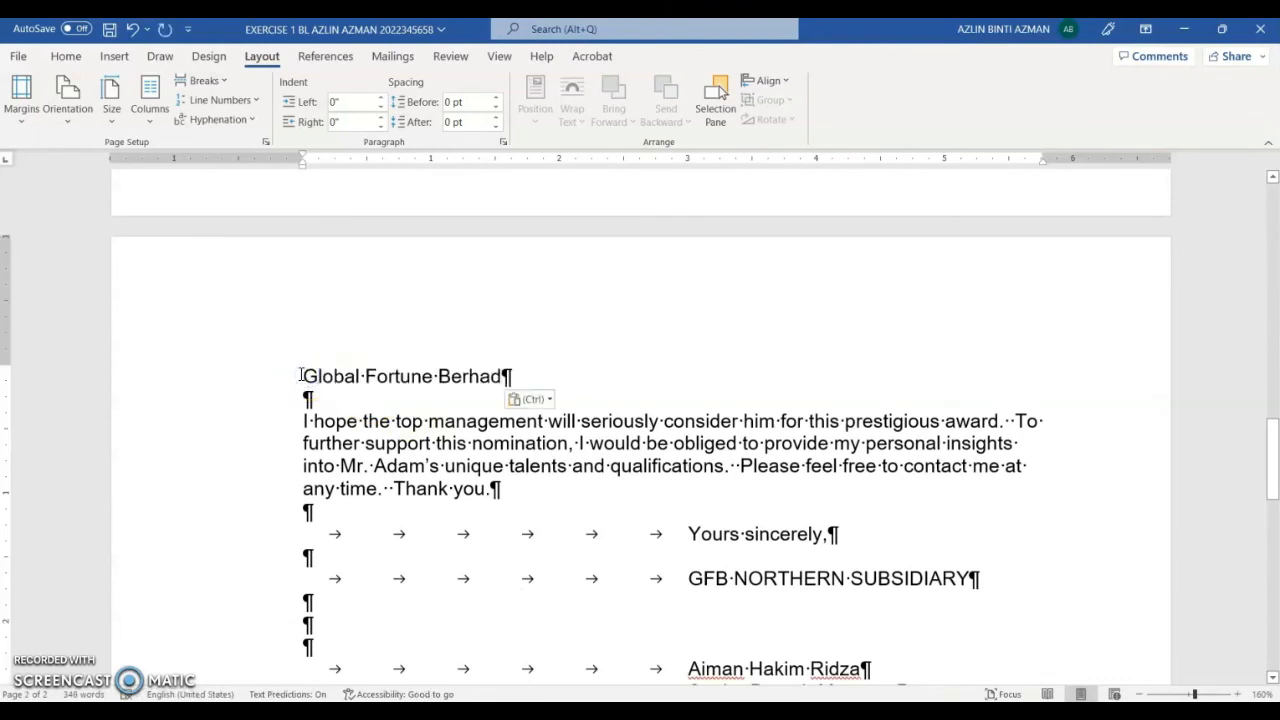
Step: Add 'Page 2' below the company name, then paste the date 31 October 2022 beneath it
{"action": "key", "text": "Return"}
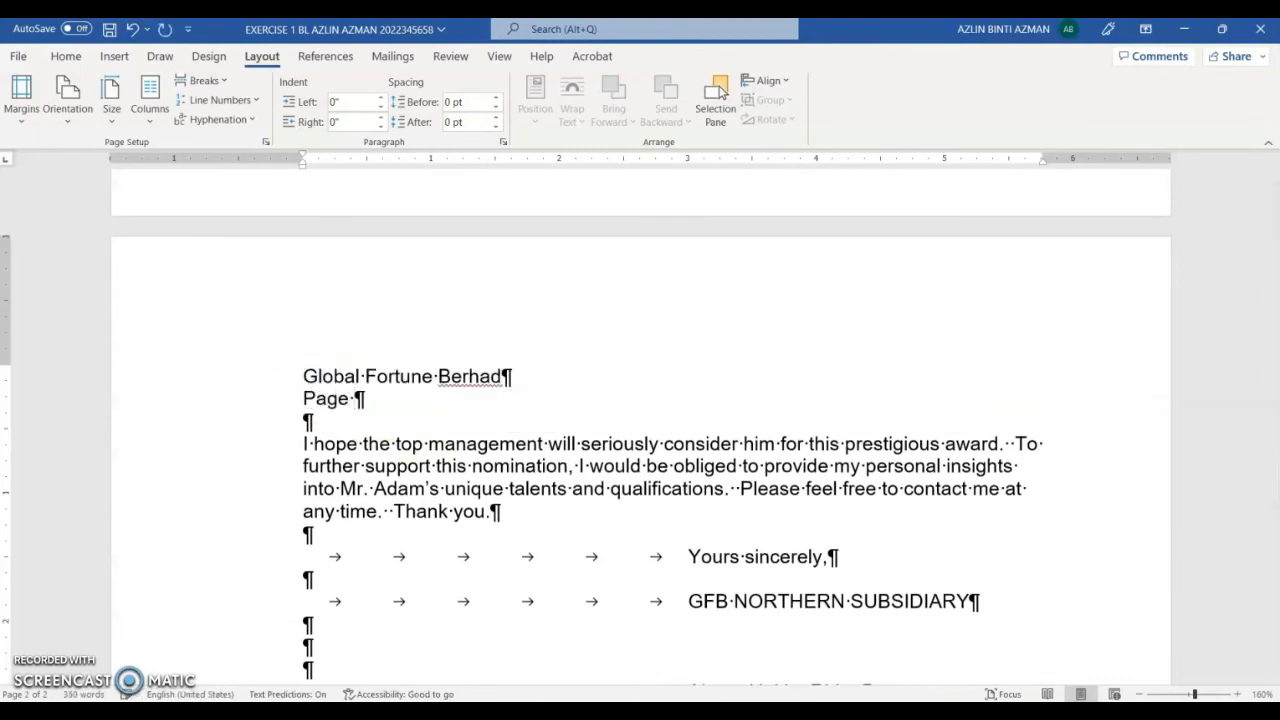
{"action": "type", "text": "Page 2"}
{"action": "key", "text": "Return"}
{"action": "scroll", "coordinate": [760, 300], "scroll_direction": "up", "scroll_amount": 12}
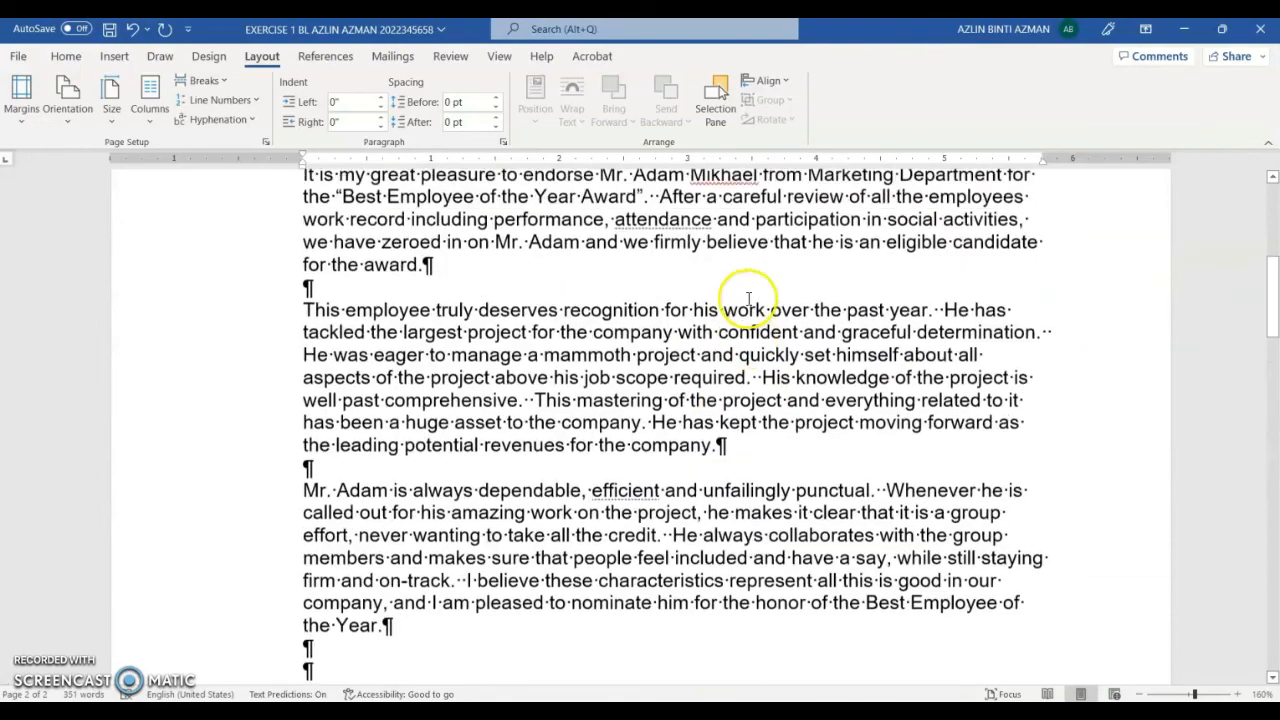
{"action": "scroll", "coordinate": [788, 305], "scroll_direction": "down", "scroll_amount": 3}
{"action": "left_click_drag", "start_coordinate": [687, 290], "coordinate": [834, 290]}
{"action": "key", "text": "ctrl+c"}
{"action": "scroll", "coordinate": [560, 440], "scroll_direction": "down", "scroll_amount": 20}
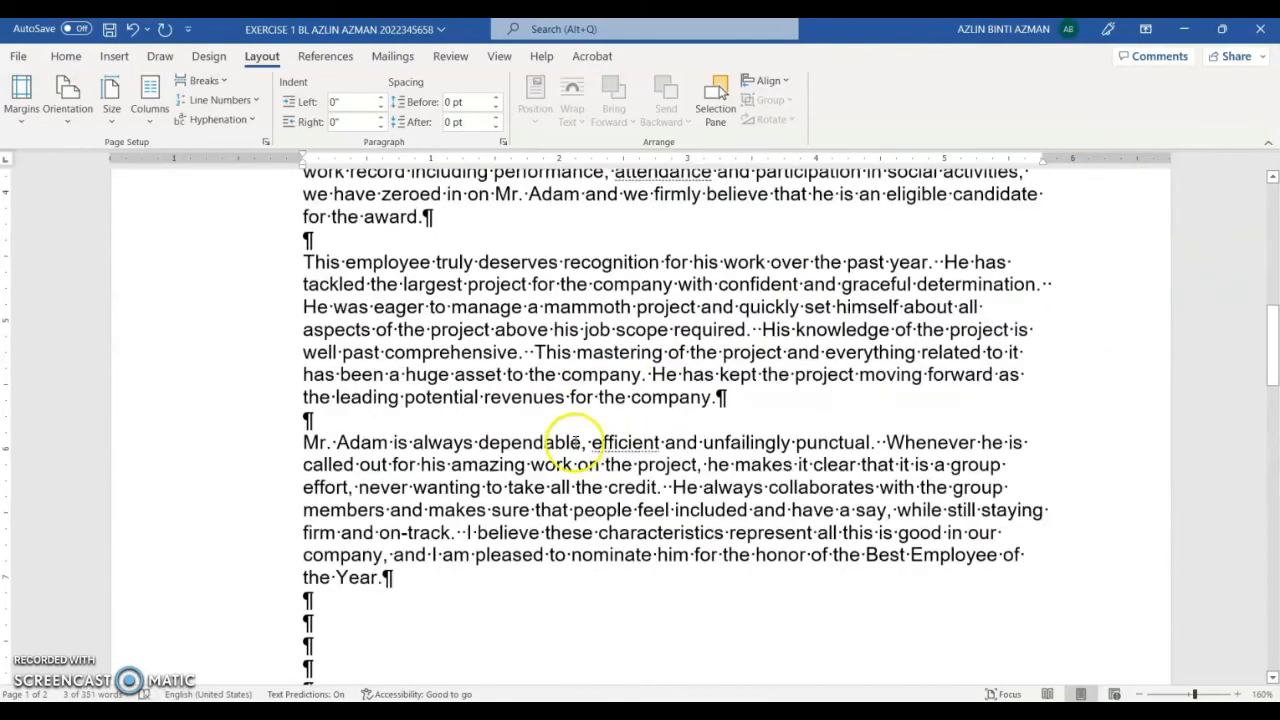
{"action": "scroll", "coordinate": [420, 478], "scroll_direction": "down", "scroll_amount": 3}
{"action": "left_click", "coordinate": [308, 418]}
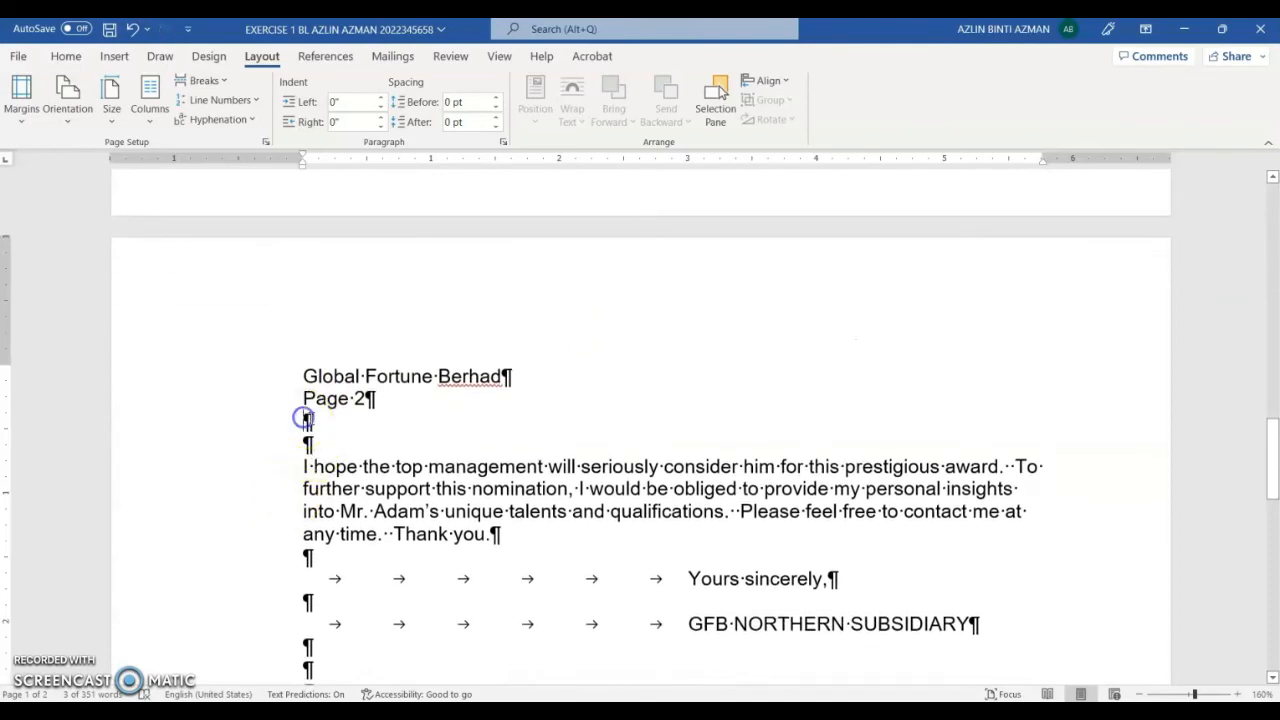
{"action": "key", "text": "ctrl+v"}
{"action": "scroll", "coordinate": [815, 592], "scroll_direction": "down", "scroll_amount": 5}
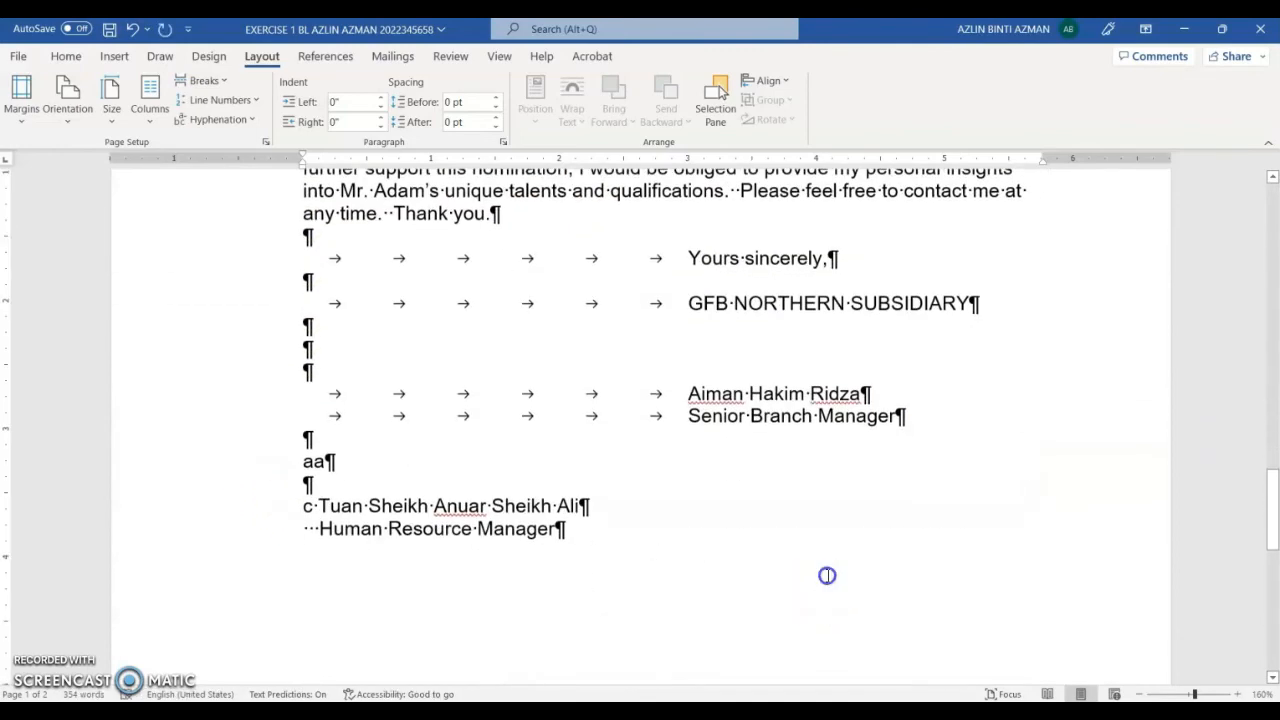
{"action": "left_click", "coordinate": [827, 575]}
{"action": "left_click", "coordinate": [66, 57]}
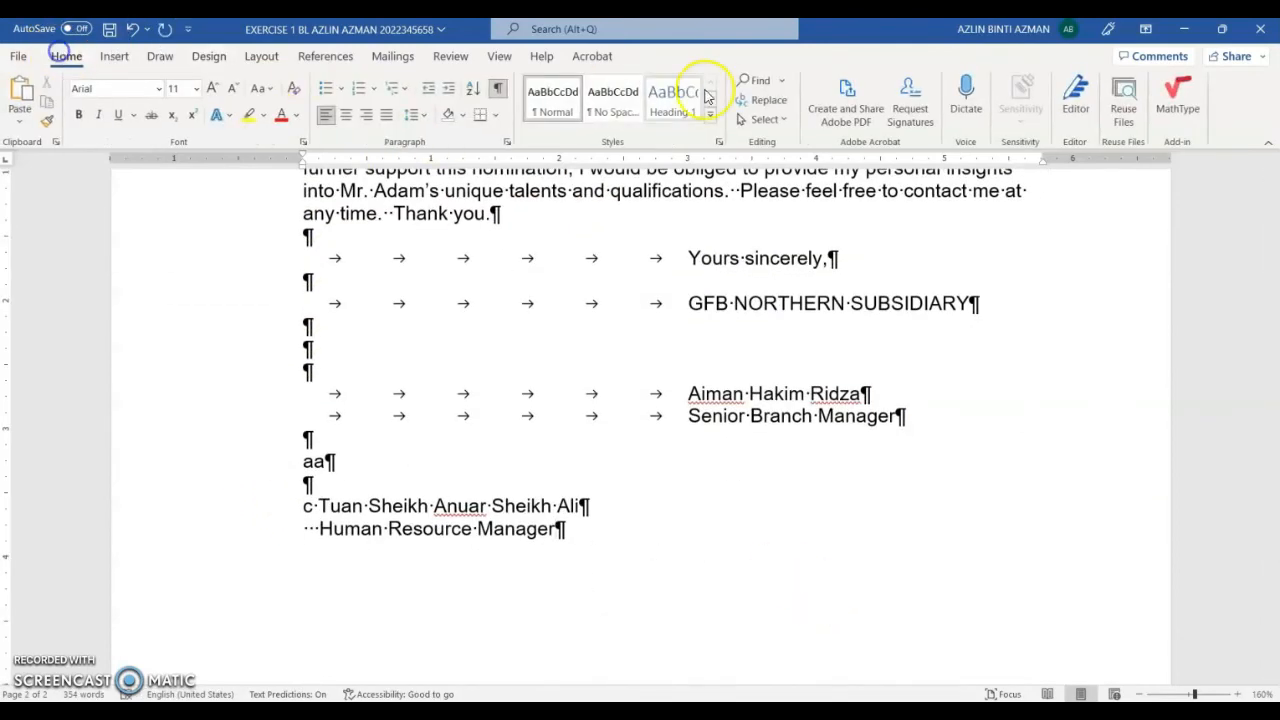
Step: Turn off Show/Hide ¶ formatting marks and scroll back up to page 1's heading
{"action": "left_click", "coordinate": [497, 88]}
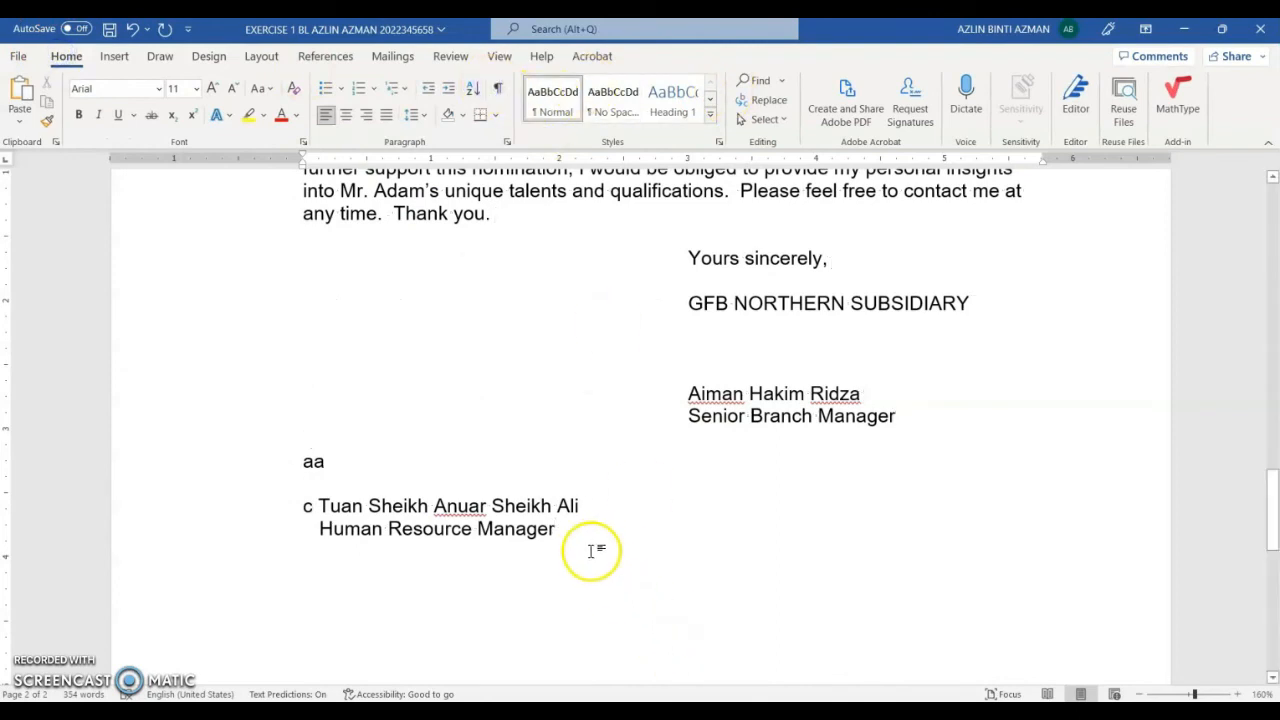
{"action": "scroll", "coordinate": [629, 546], "scroll_direction": "up", "scroll_amount": 3}
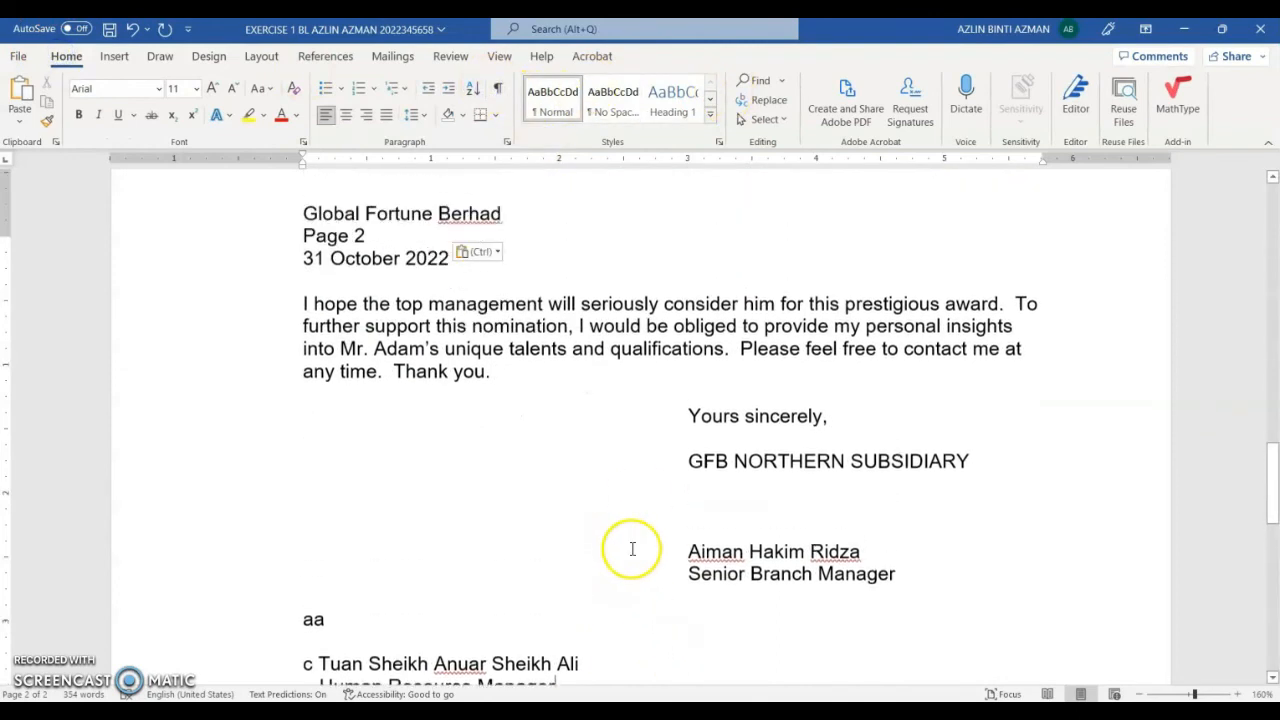
{"action": "scroll", "coordinate": [635, 548], "scroll_direction": "up", "scroll_amount": 15}
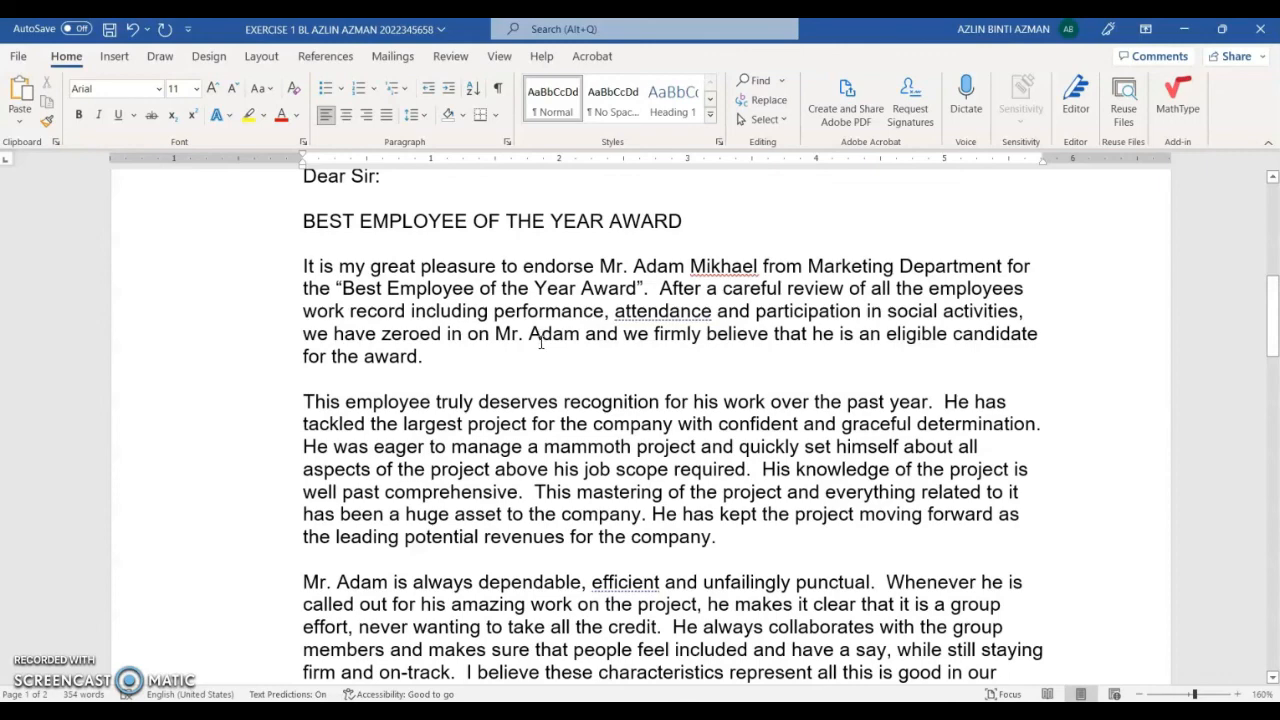
{"action": "left_click", "coordinate": [1222, 28]}
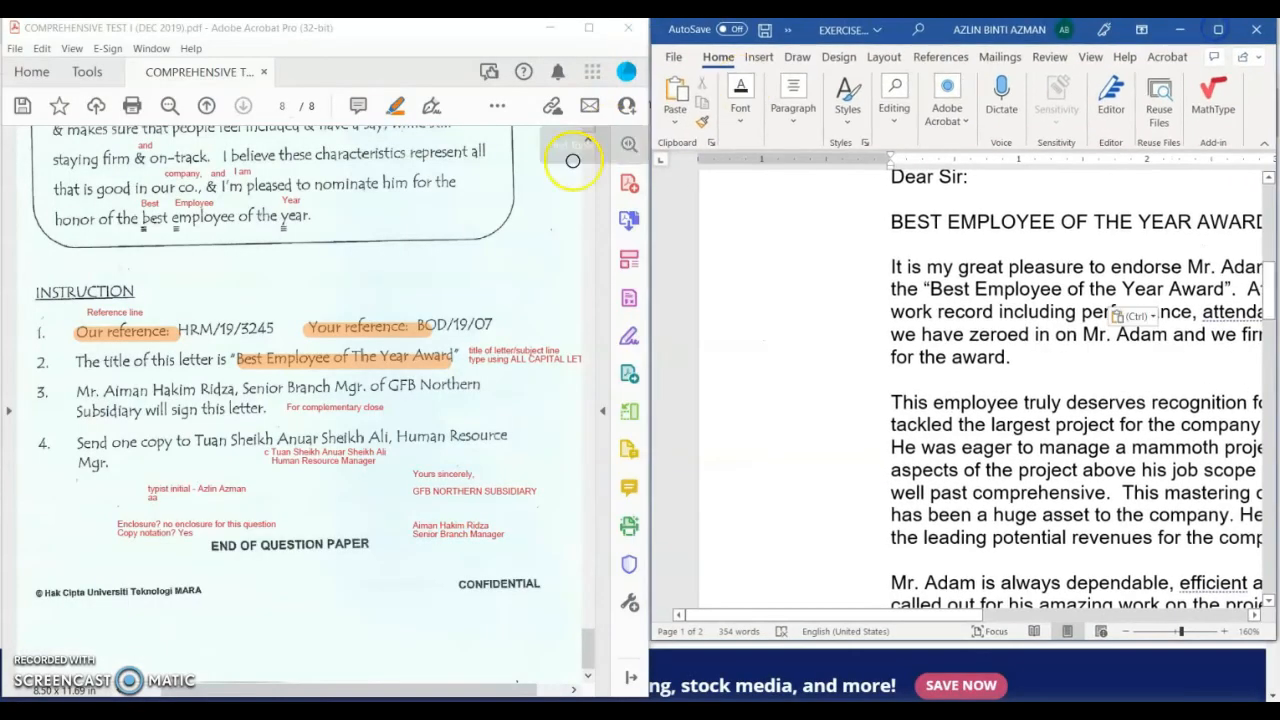
{"action": "scroll", "coordinate": [347, 437], "scroll_direction": "up", "scroll_amount": 10}
{"action": "scroll", "coordinate": [347, 437], "scroll_direction": "down", "scroll_amount": 3}
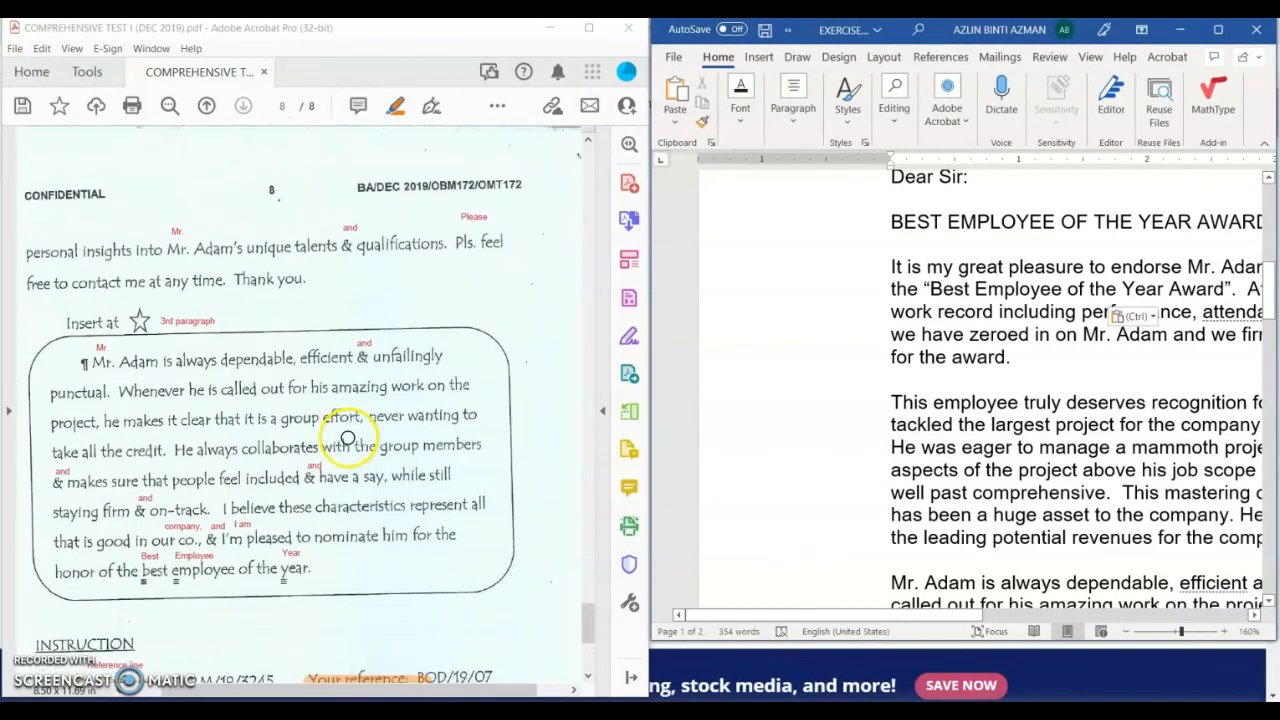
{"action": "scroll", "coordinate": [352, 438], "scroll_direction": "up", "scroll_amount": 10}
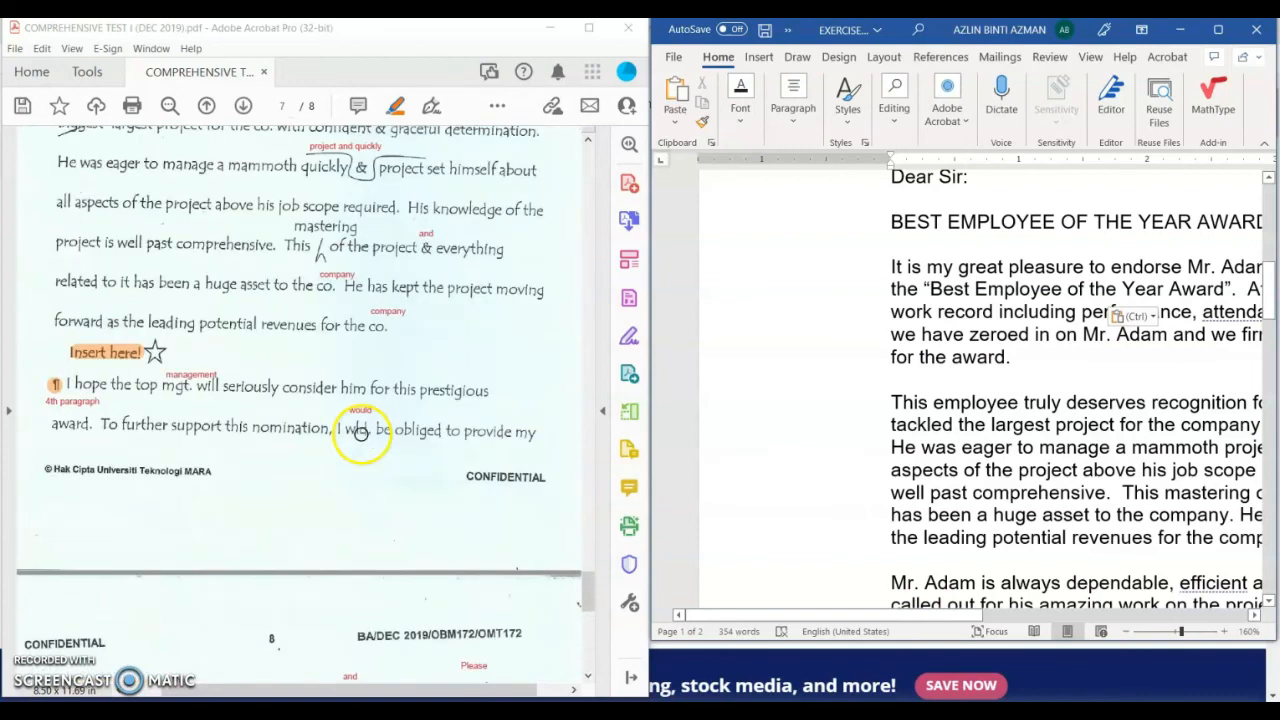
{"action": "scroll", "coordinate": [362, 432], "scroll_direction": "up", "scroll_amount": 2}
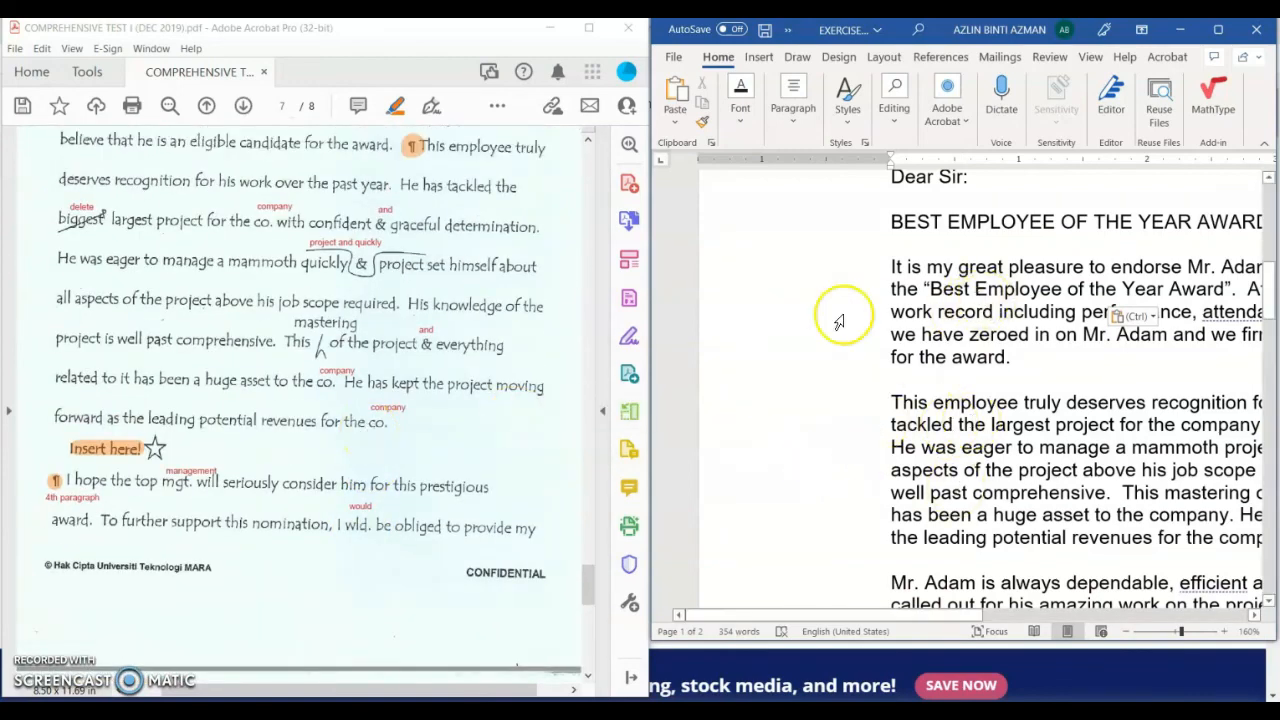
{"action": "scroll", "coordinate": [405, 338], "scroll_direction": "up", "scroll_amount": 9}
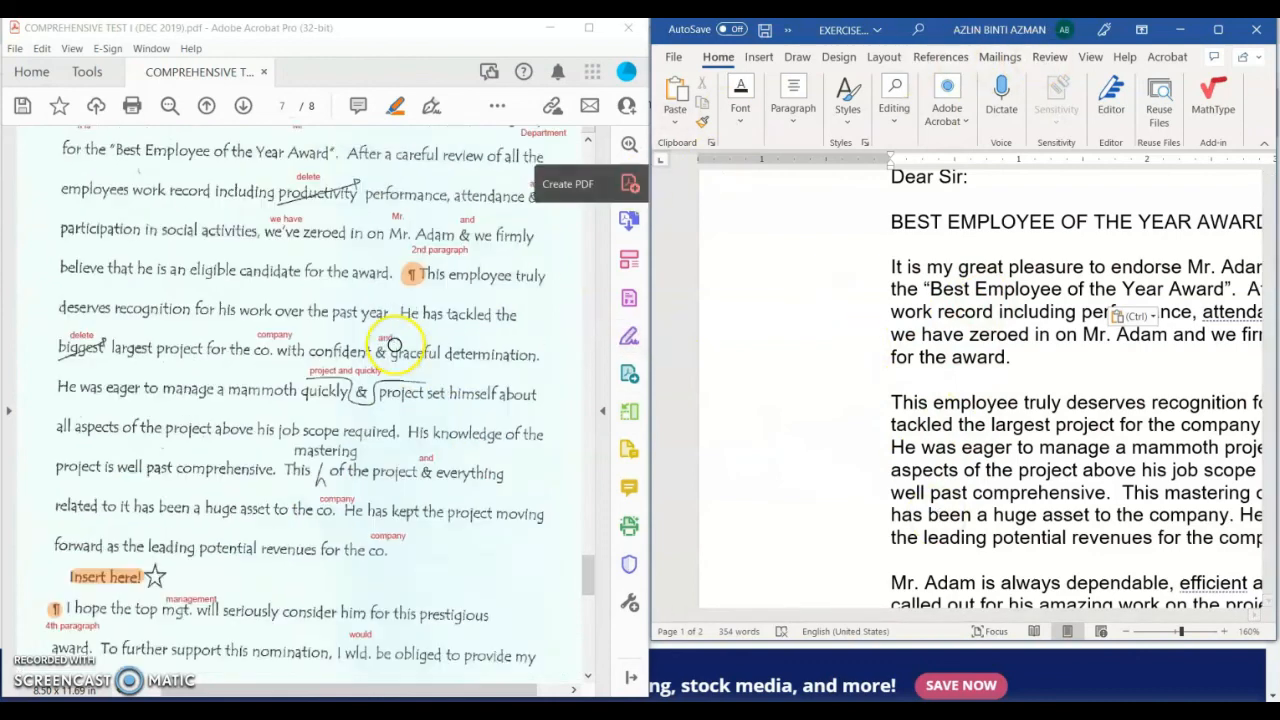
{"action": "scroll", "coordinate": [408, 332], "scroll_direction": "down", "scroll_amount": 5}
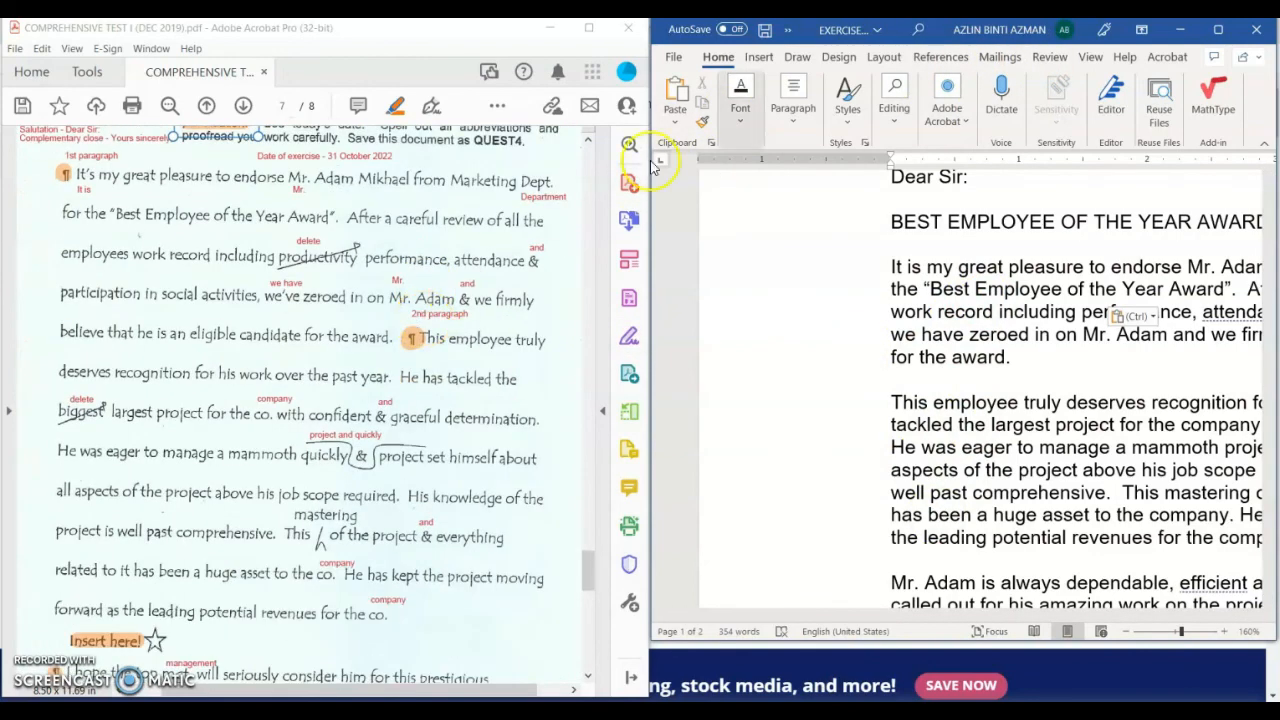
{"action": "left_click", "coordinate": [1218, 30]}
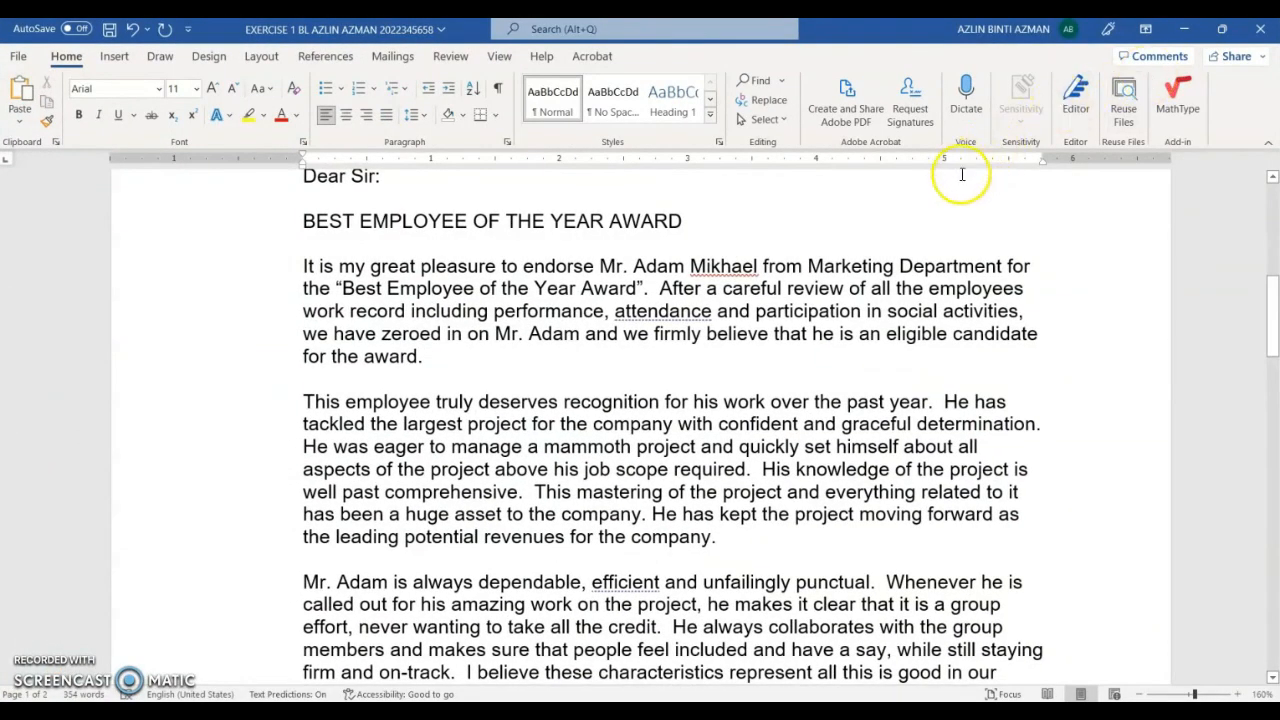
{"action": "scroll", "coordinate": [840, 481], "scroll_direction": "up", "scroll_amount": 1}
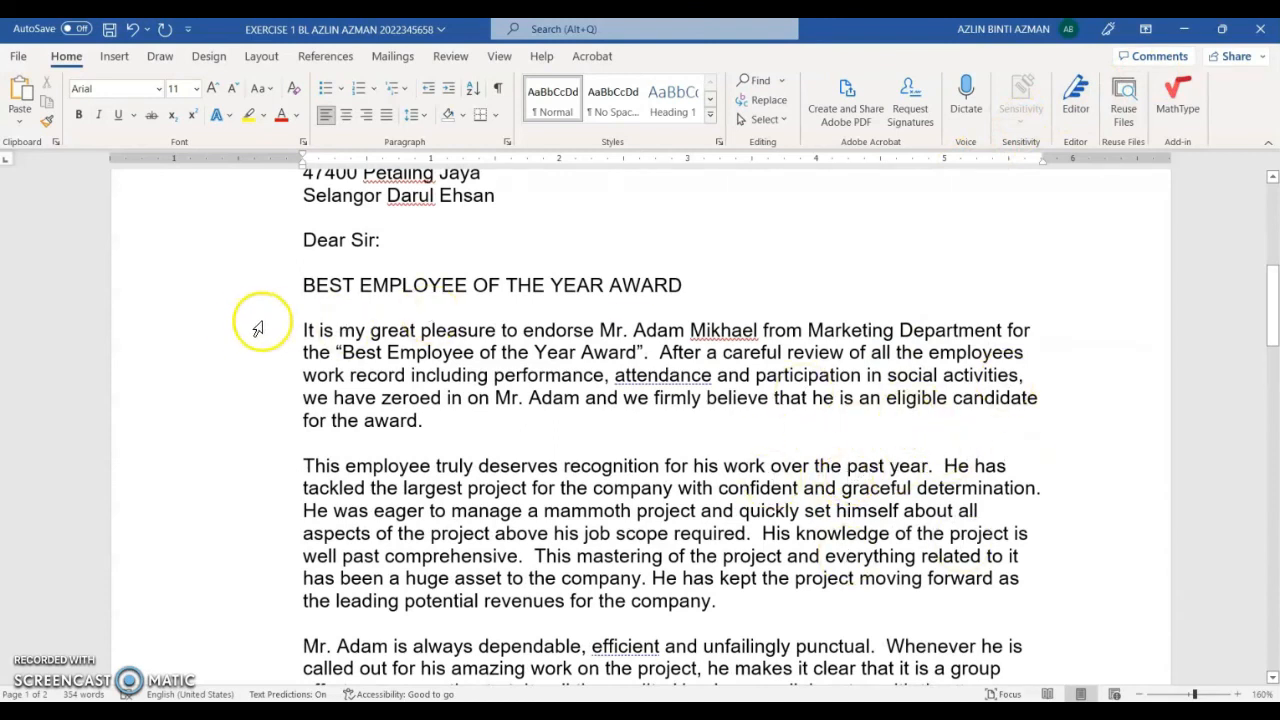
{"action": "left_click_drag", "start_coordinate": [251, 328], "coordinate": [250, 418]}
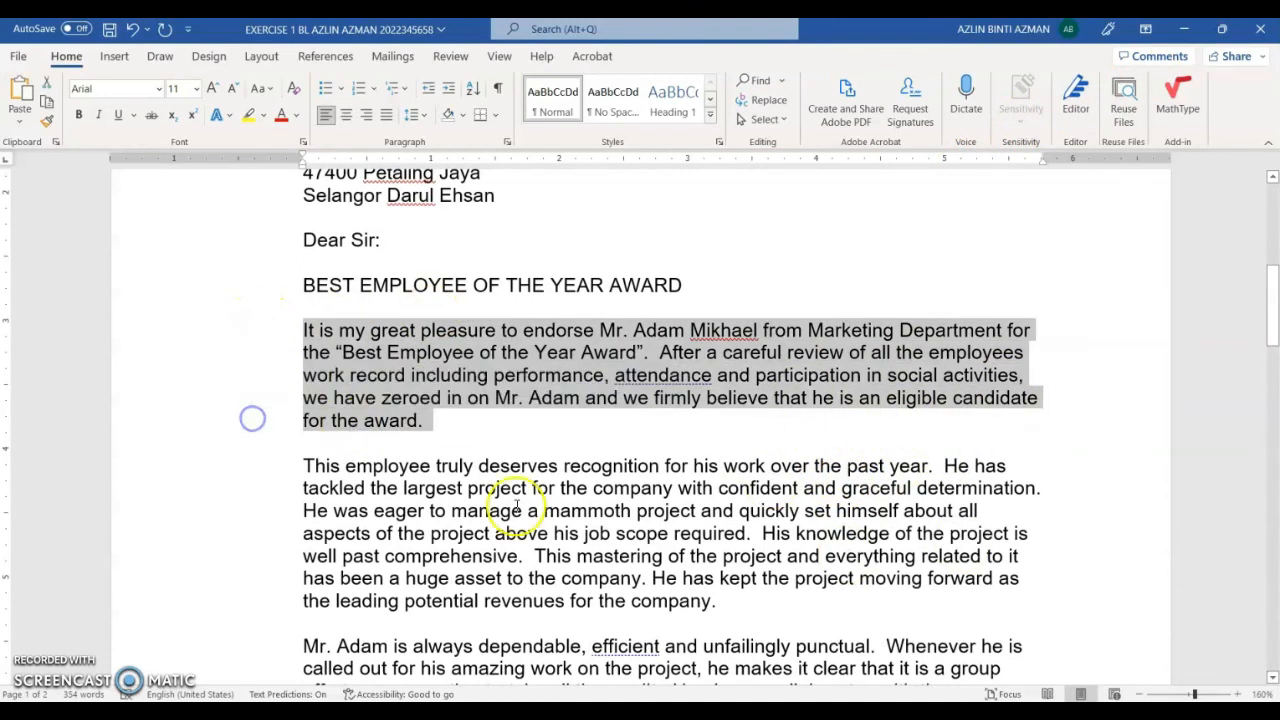
{"action": "left_click", "coordinate": [388, 116]}
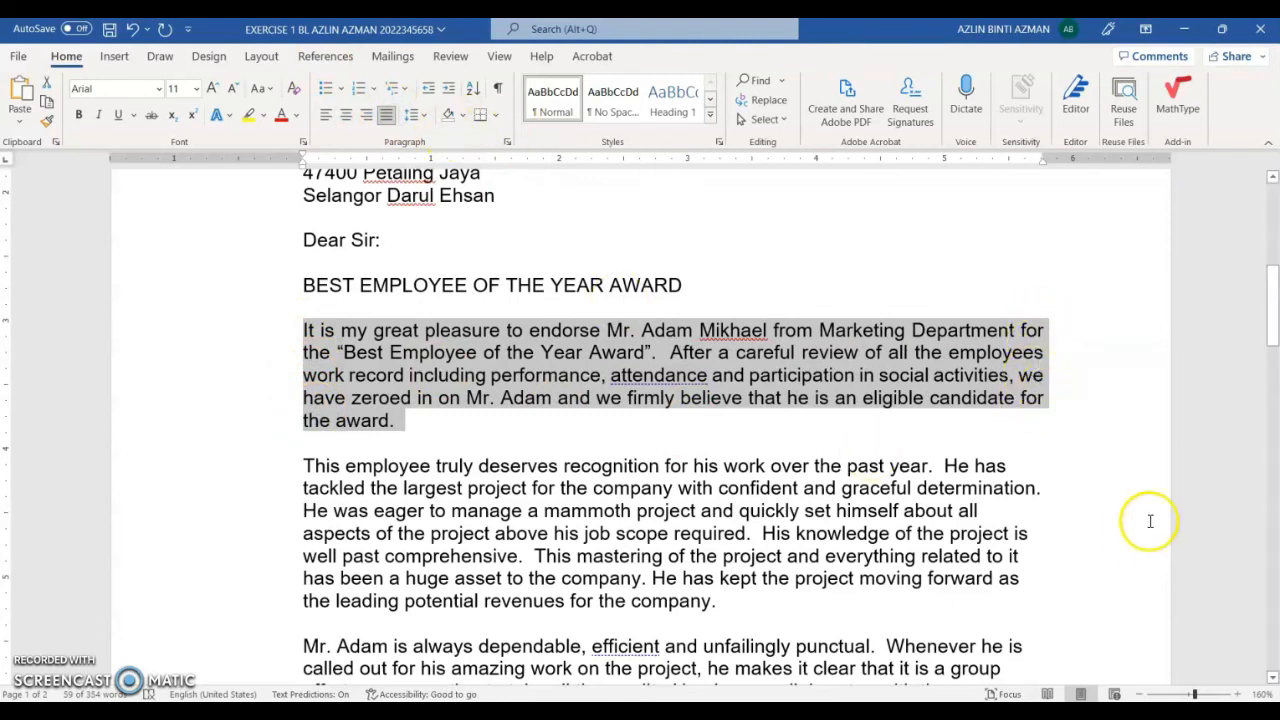
{"action": "left_click", "coordinate": [327, 119]}
{"action": "left_click", "coordinate": [486, 446]}
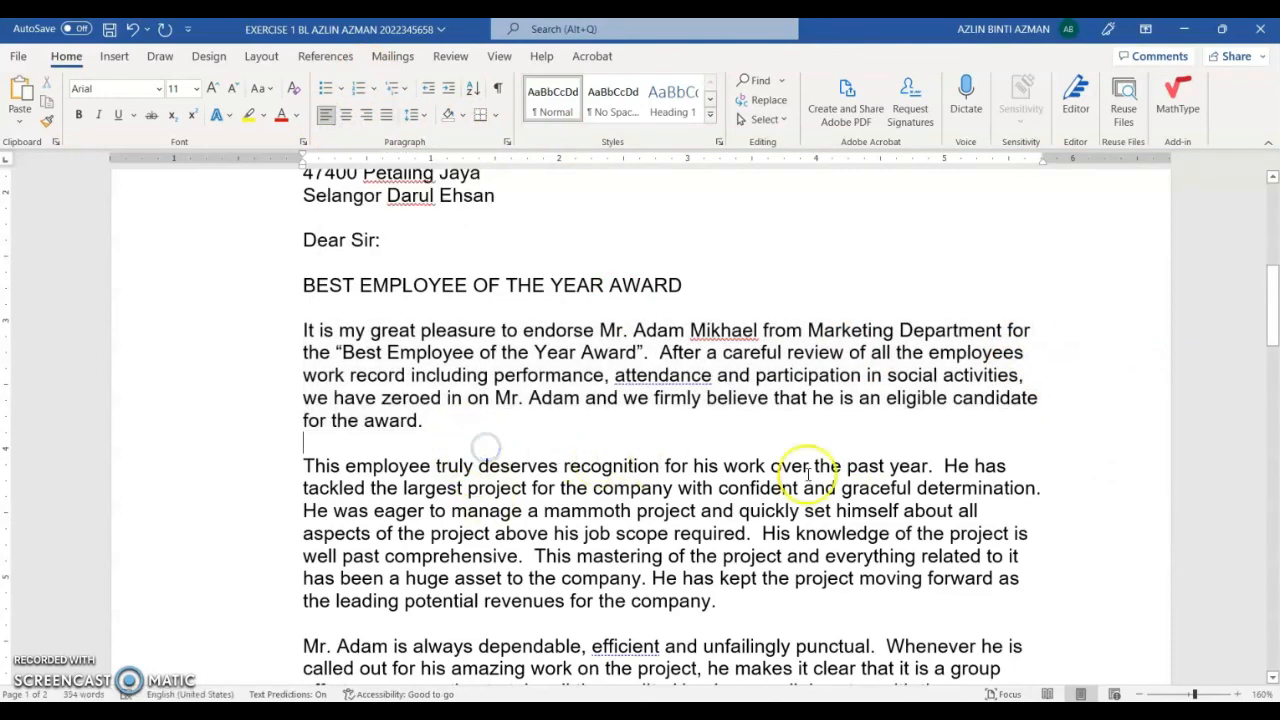
{"action": "scroll", "coordinate": [997, 485], "scroll_direction": "down", "scroll_amount": 8}
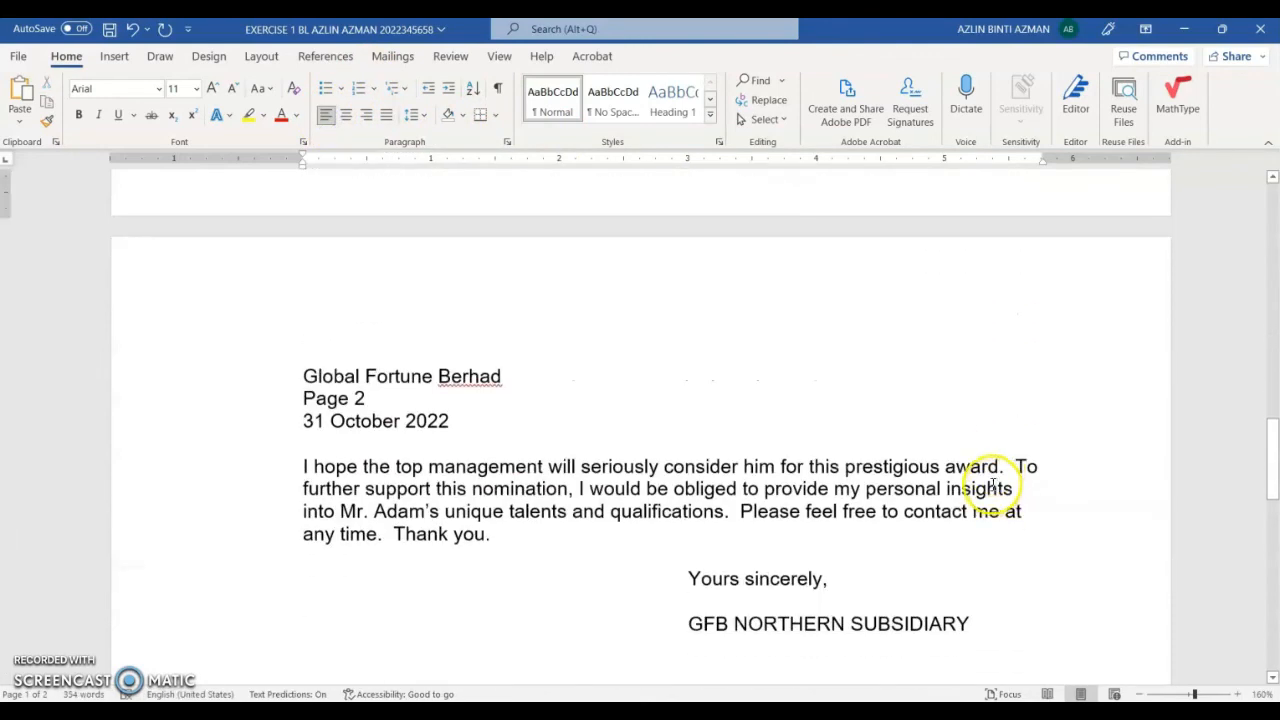
{"action": "scroll", "coordinate": [993, 485], "scroll_direction": "down", "scroll_amount": 5}
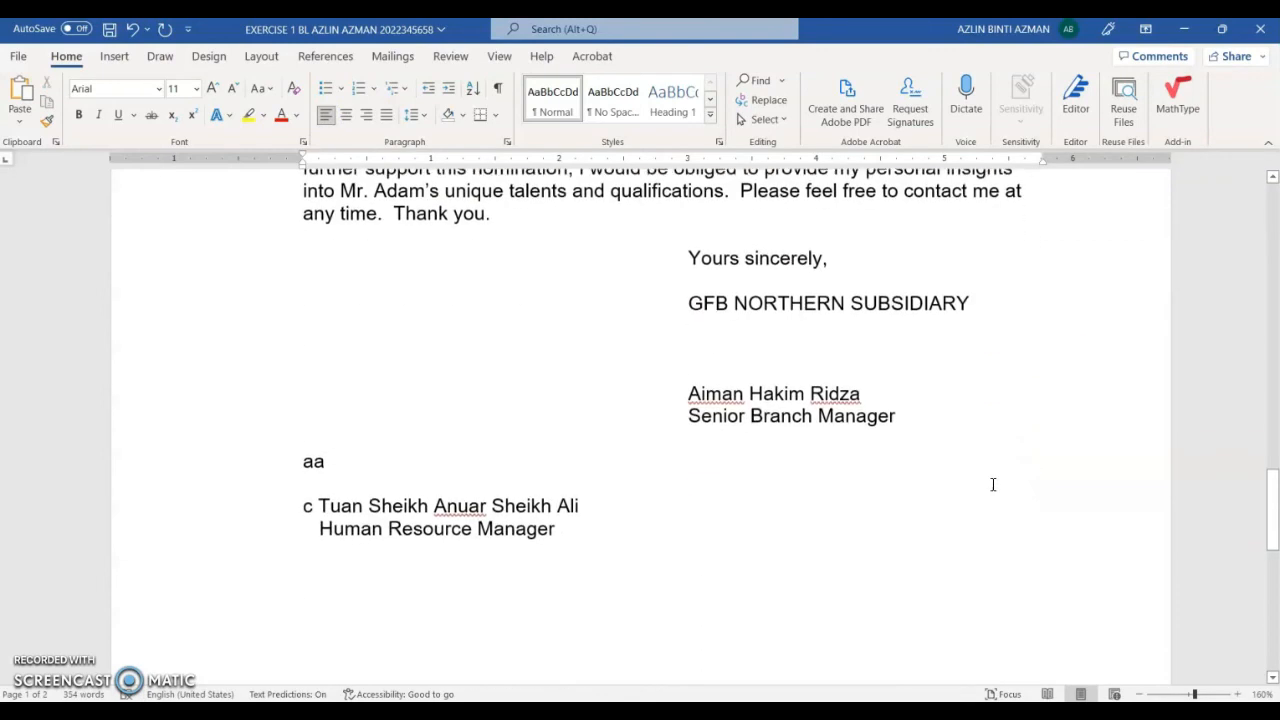